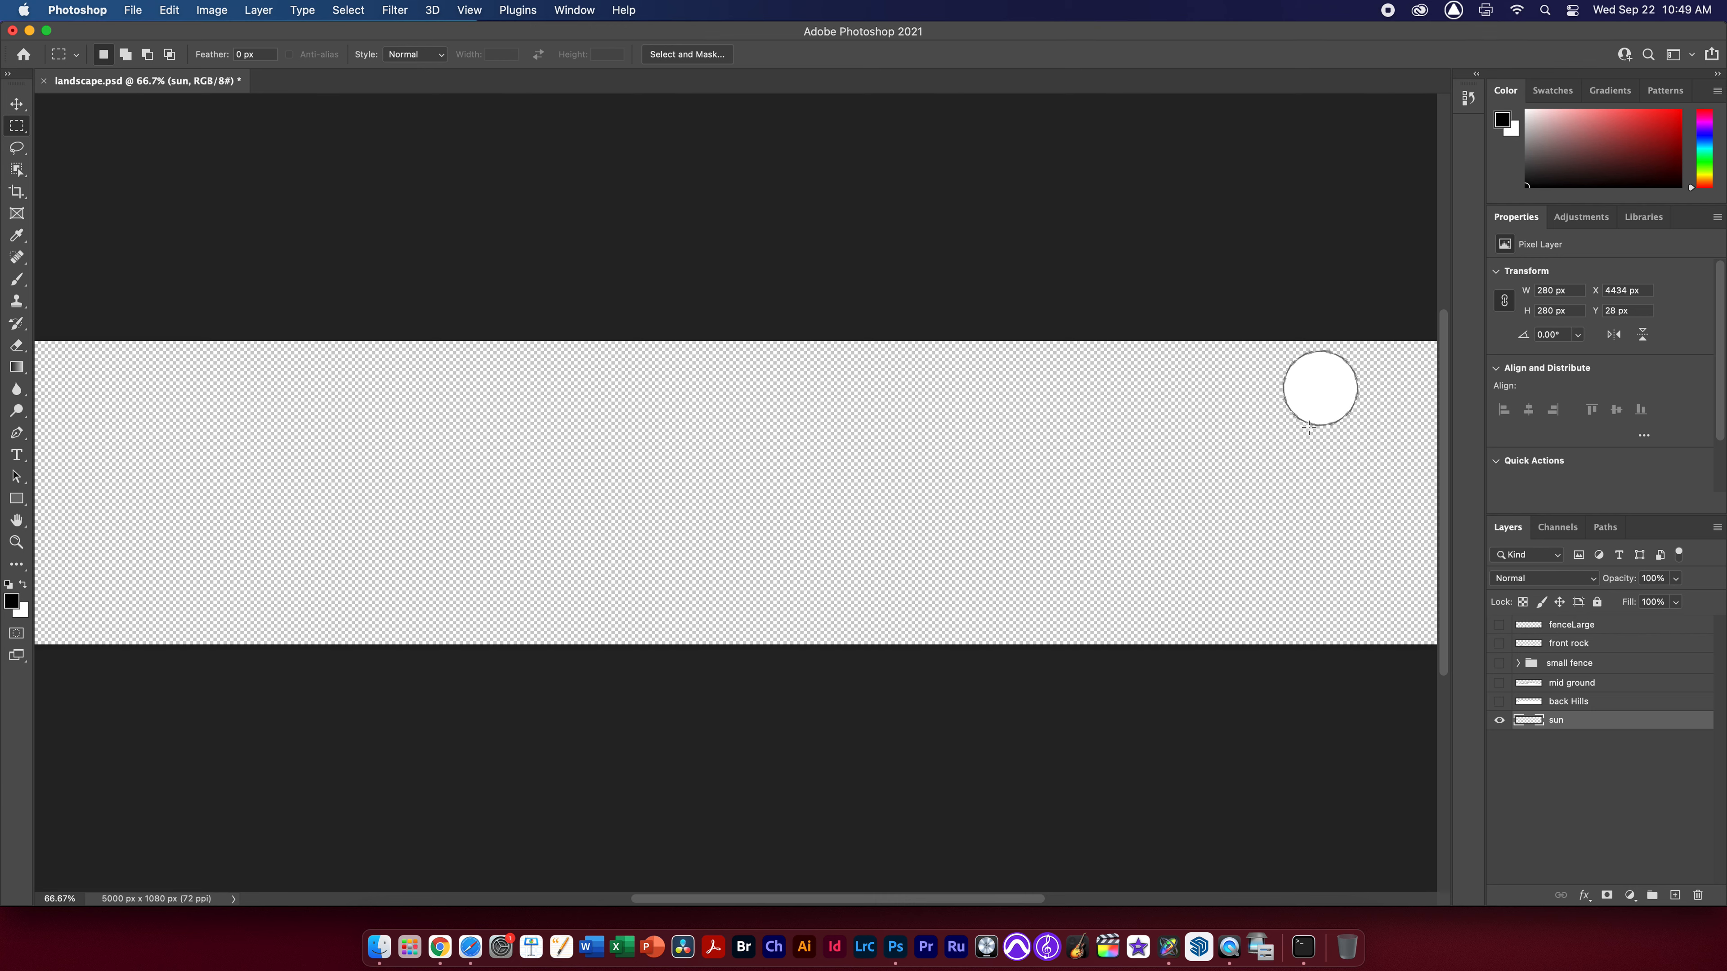
Move the circle on the sun layer to about X 3931 px, Y 86 px
key("v")
left_click_drag(1325, 396, 1184, 412)
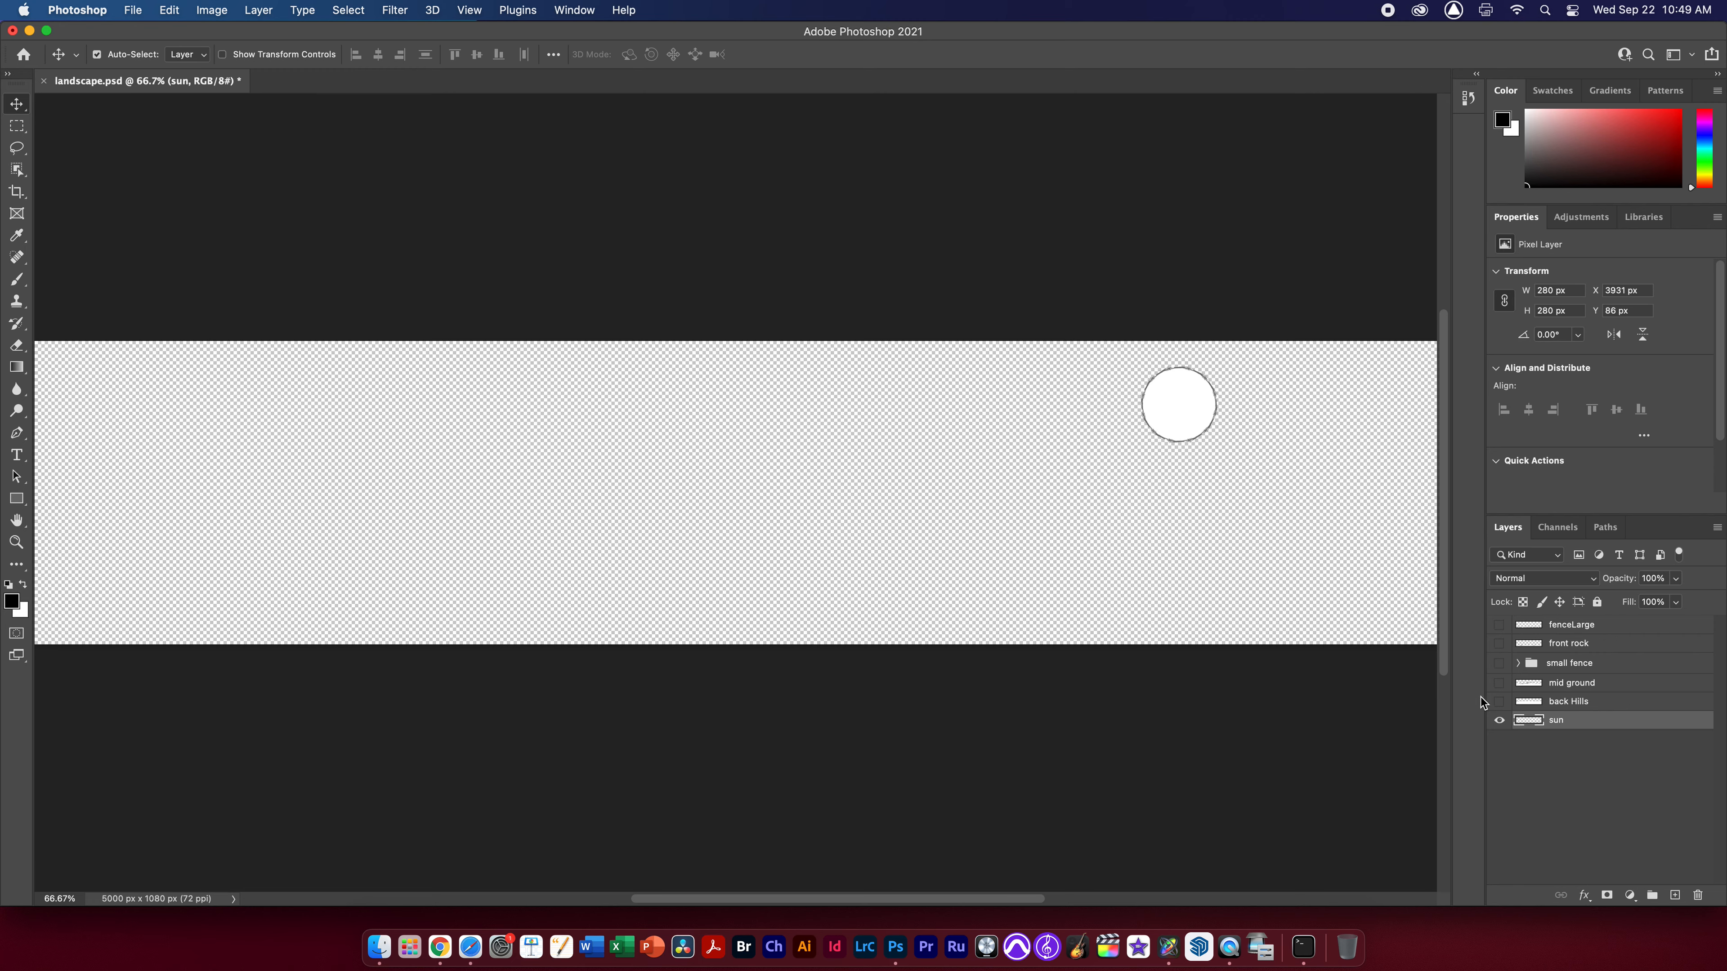
Show the back Hills layer and lower the hills to about Y 540 px
left_click(1498, 703)
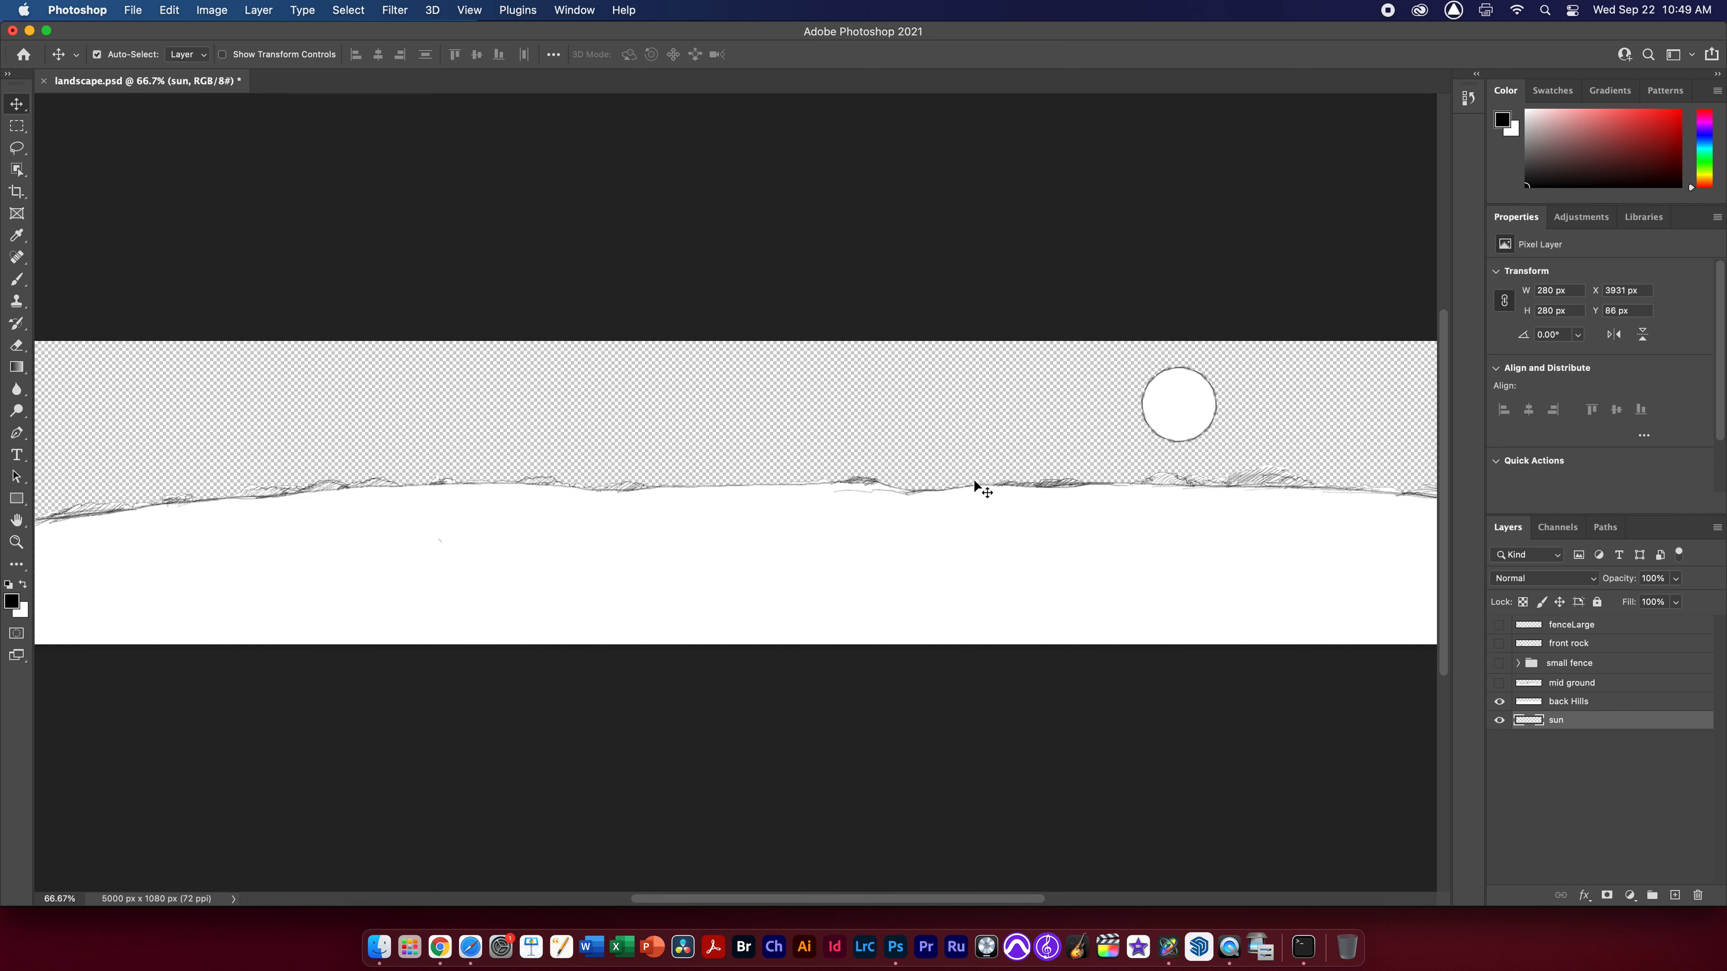
left_click_drag(1068, 488, 1147, 500)
left_click_drag(884, 504, 783, 506)
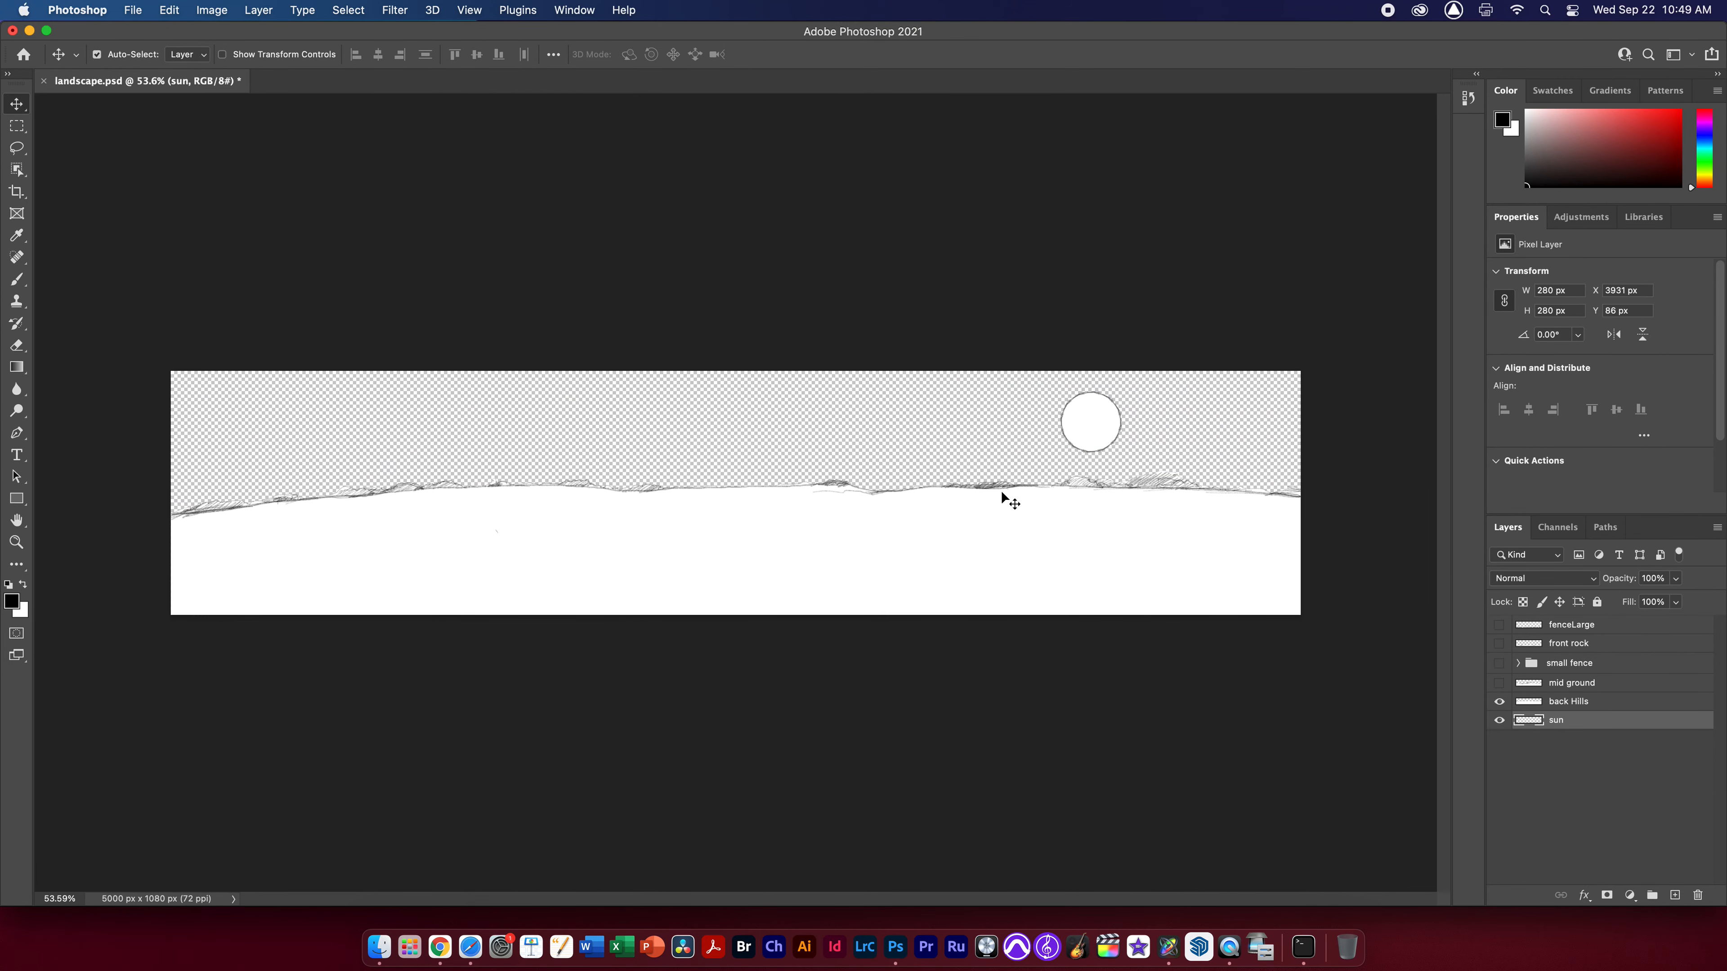
left_click(1019, 503)
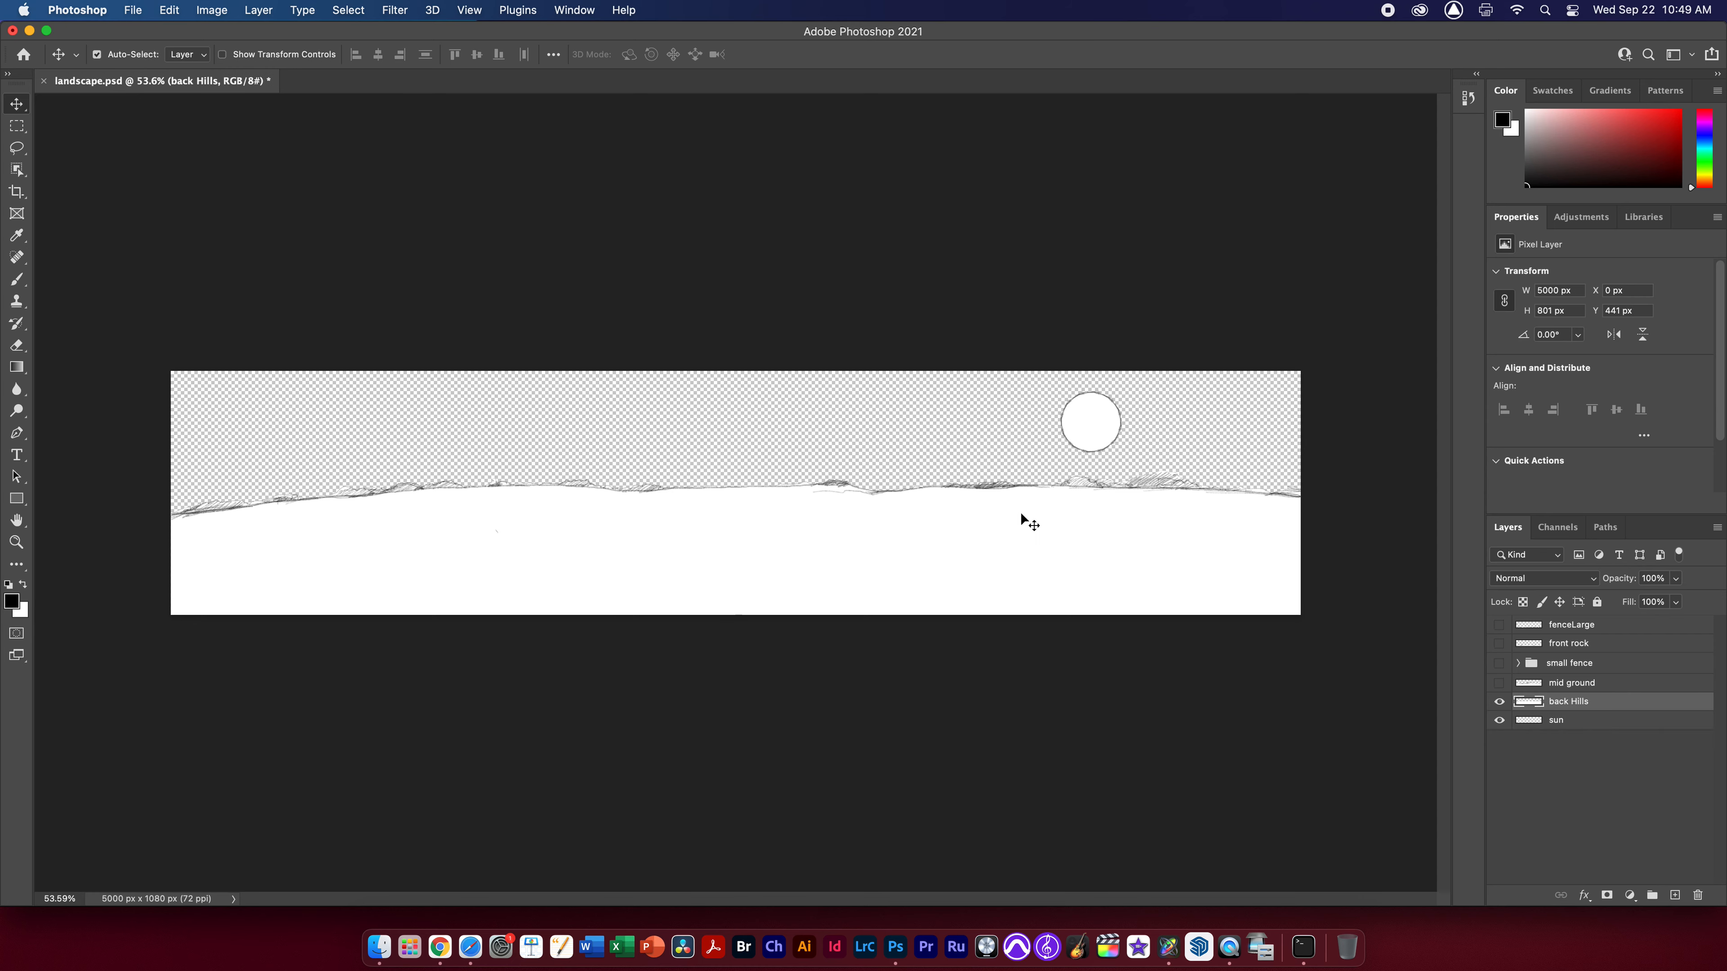
left_click_drag(1052, 508, 1049, 547)
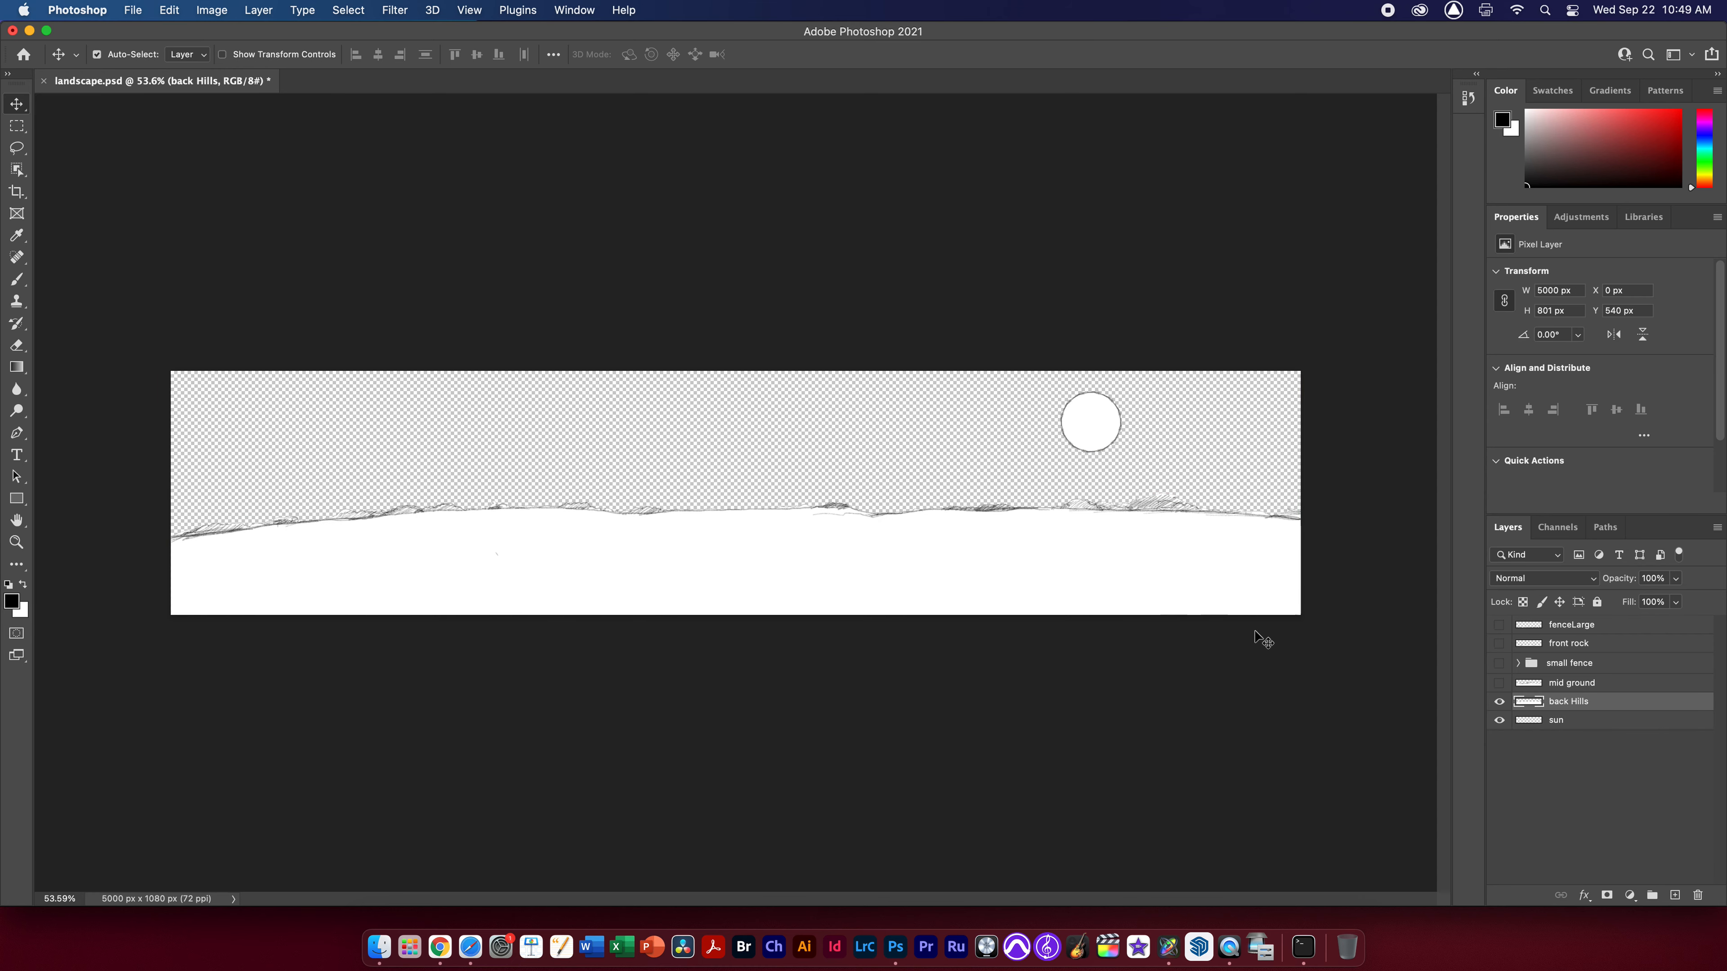
Show the mid ground layer and shift it slightly left to about X -41 px, Y 441 px
left_click(1499, 683)
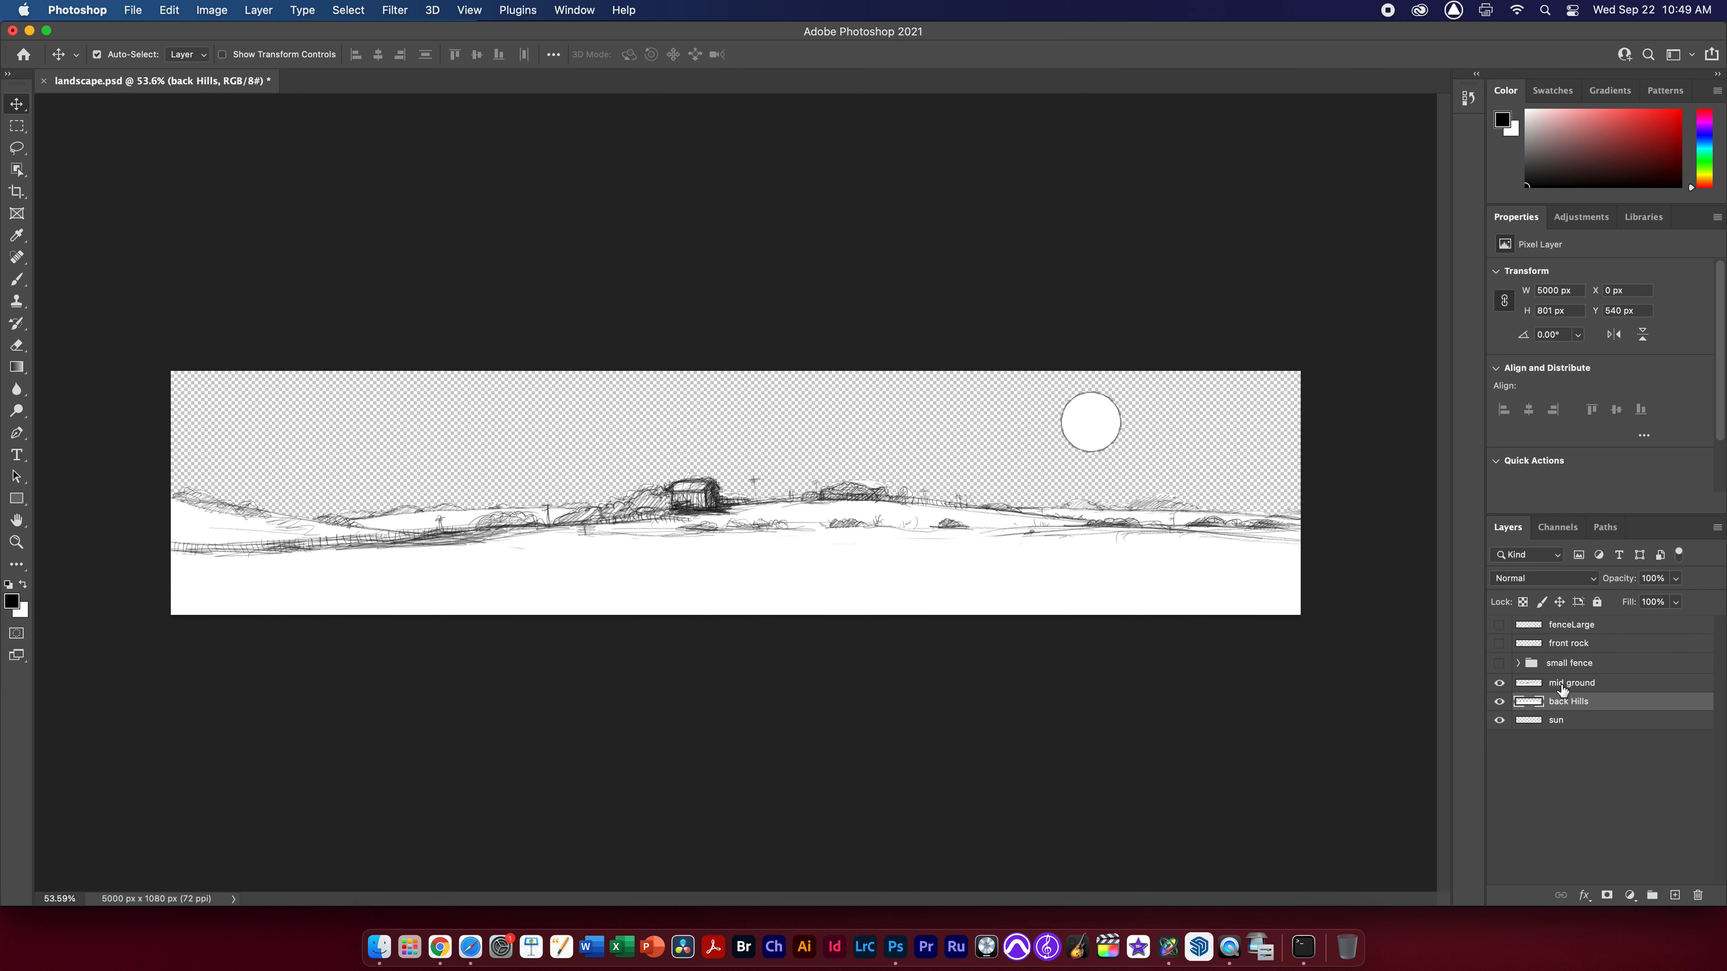
left_click(1564, 687)
left_click_drag(987, 589, 962, 584)
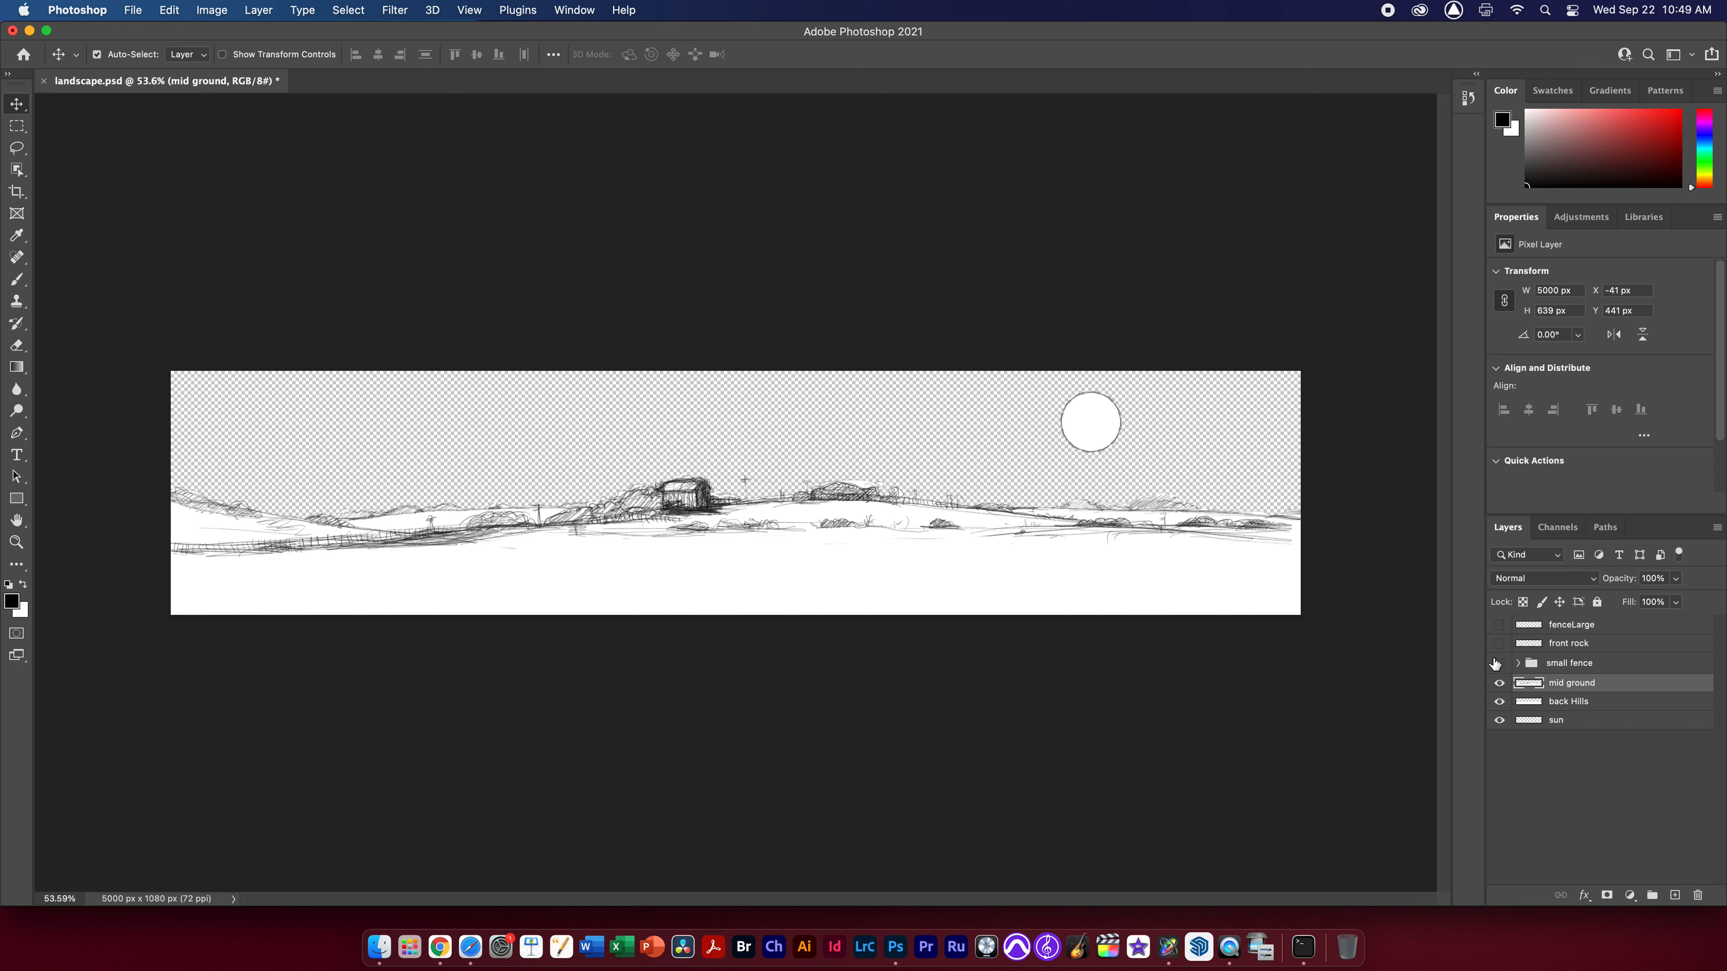
Show the small fence group and the front rock layer, placing front rock at about X -226 px, Y 457 px
left_click(1498, 664)
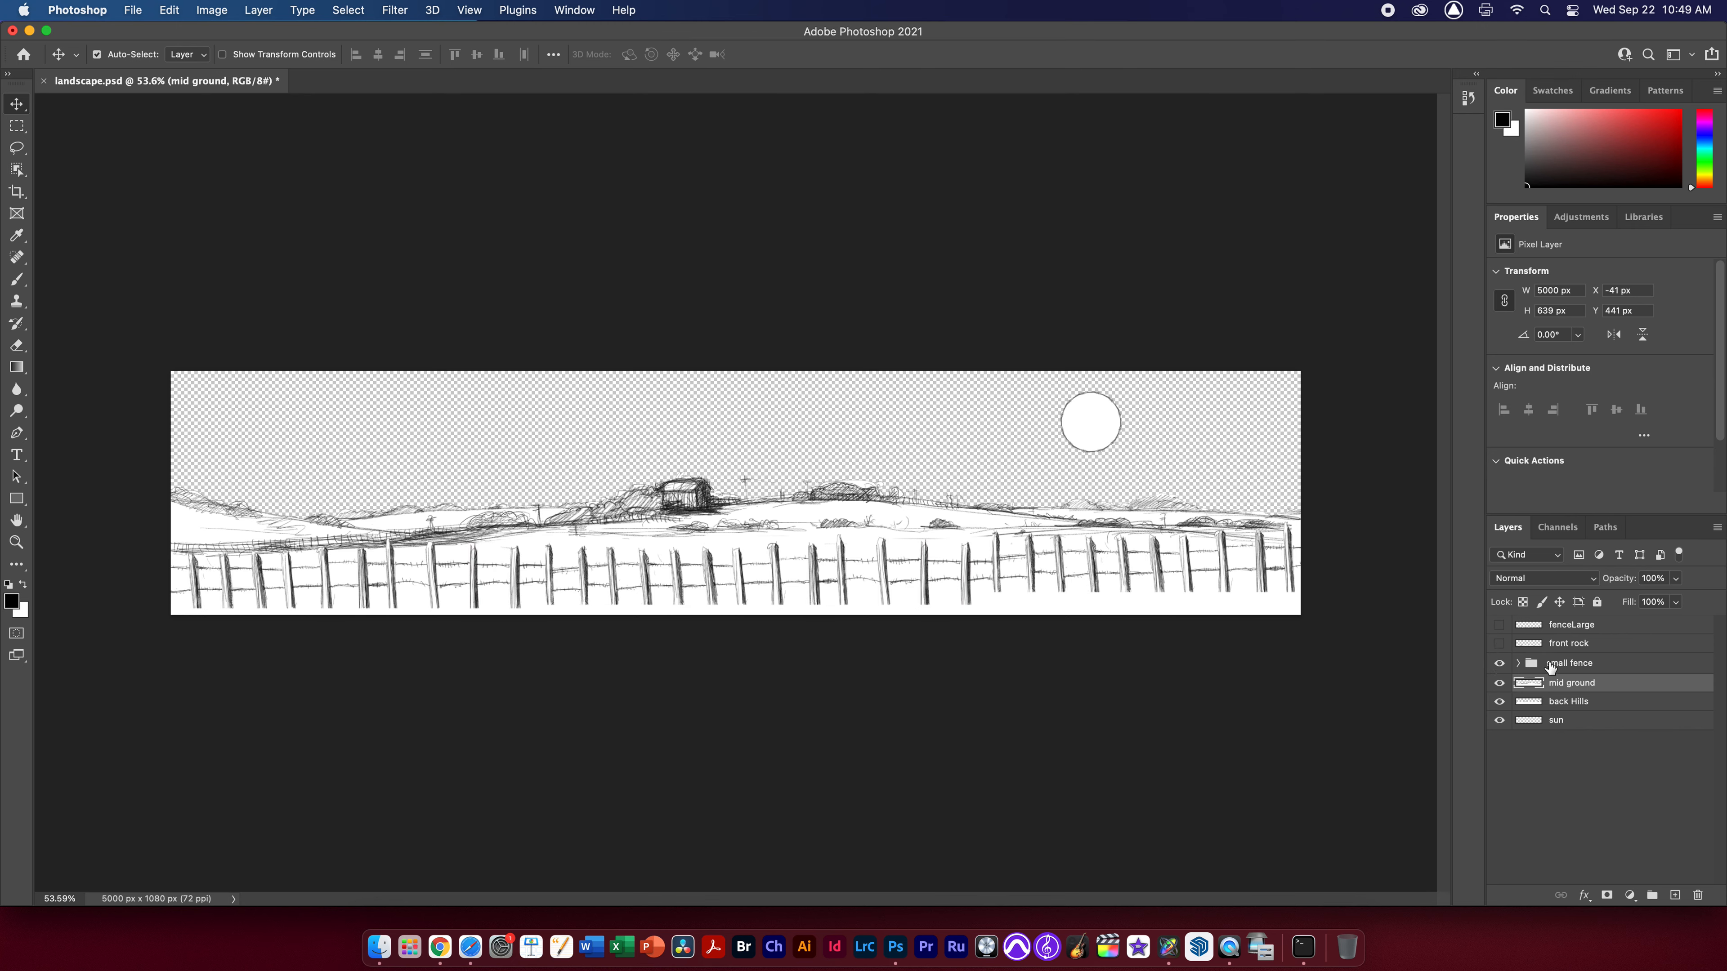
left_click(1499, 644)
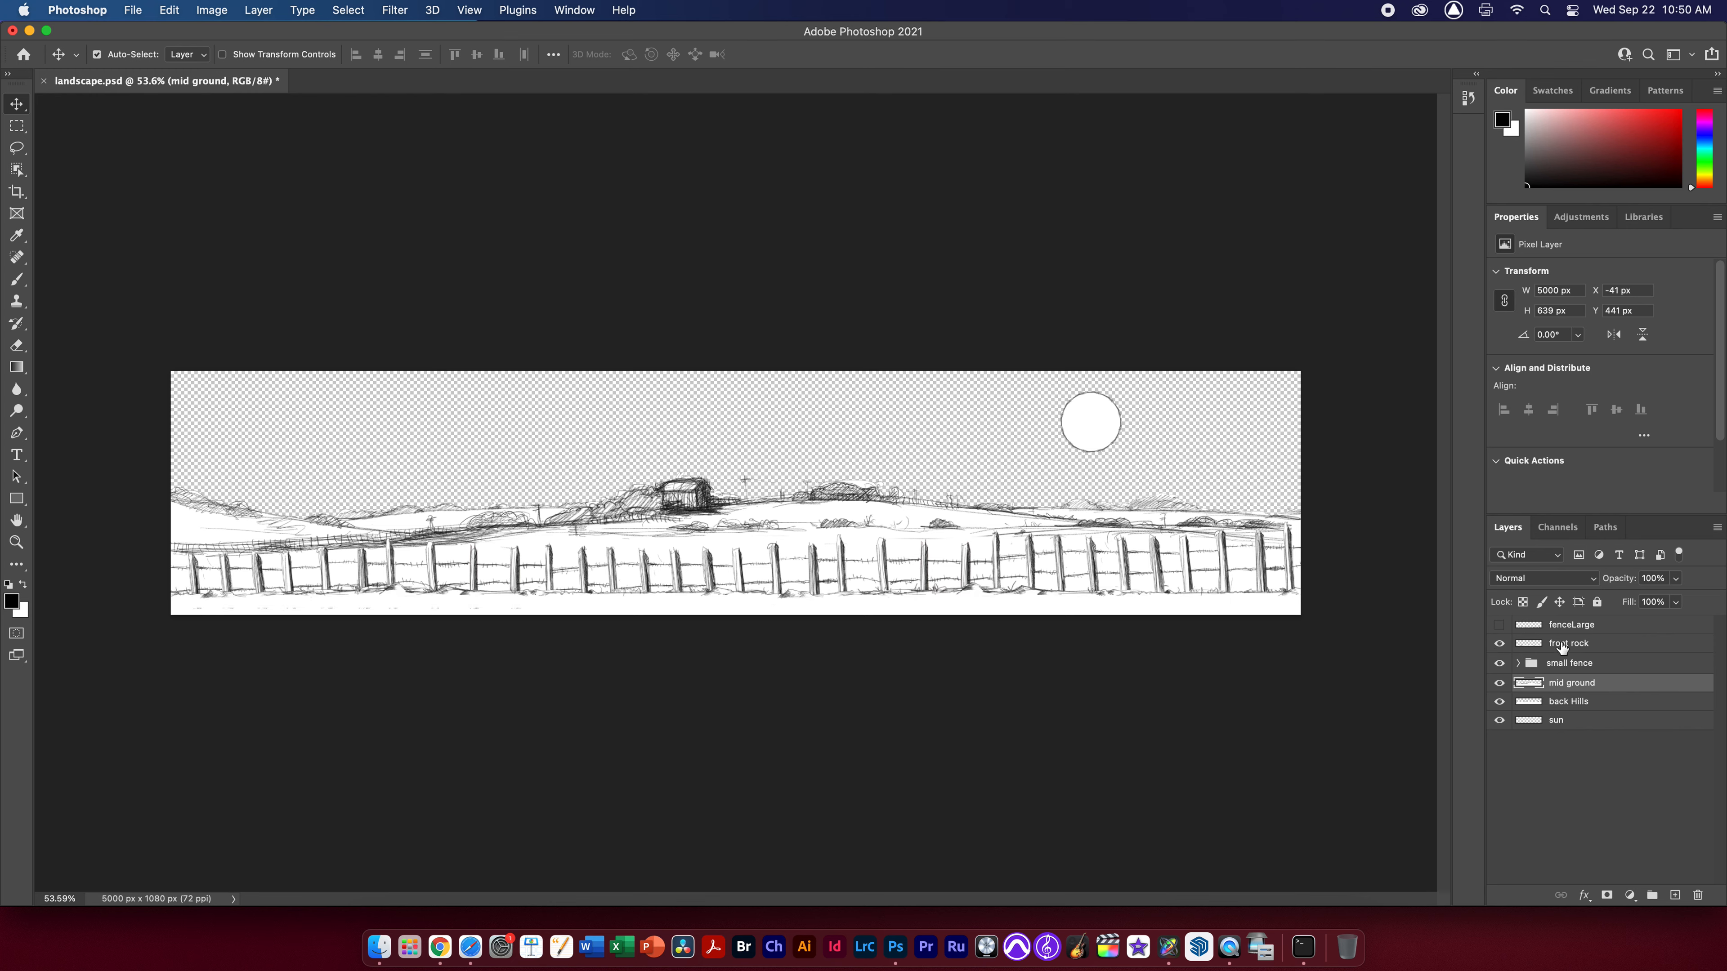
left_click(1562, 645)
mouse_move(966, 590)
left_mouse_down()
mouse_move(967, 547)
mouse_move(960, 608)
mouse_move(968, 591)
left_mouse_up()
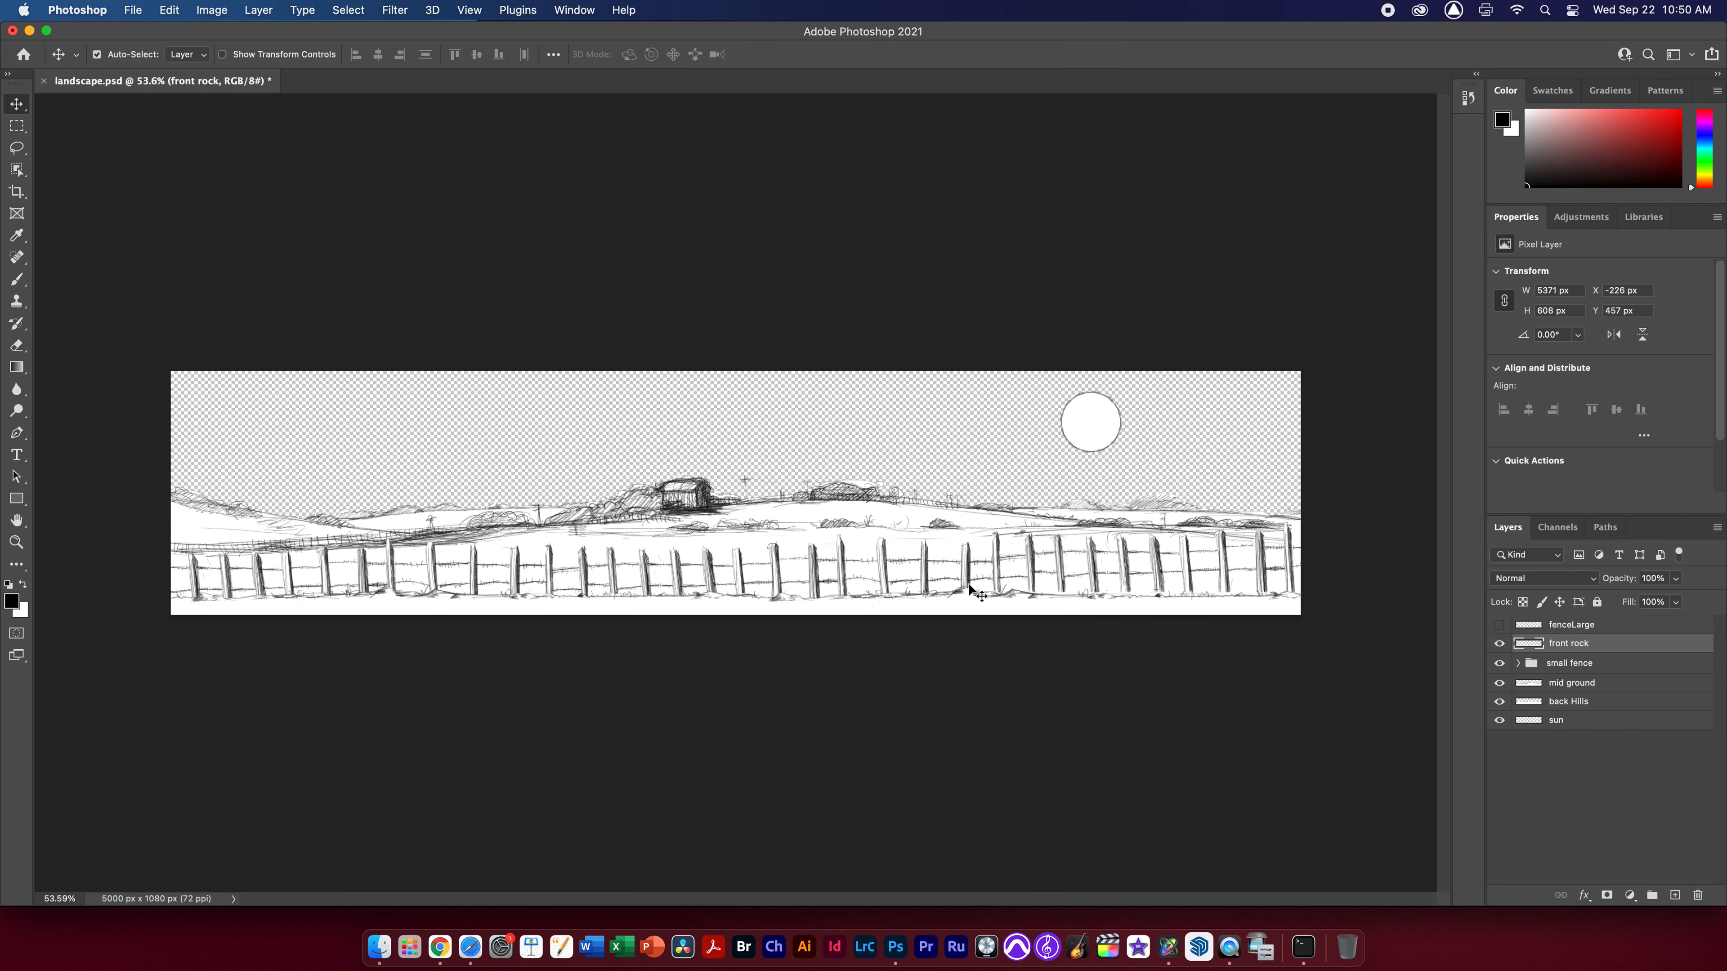
Show the fenceLarge layer and raise the large fence to about X -41 px, Y 664 px
left_click(1500, 624)
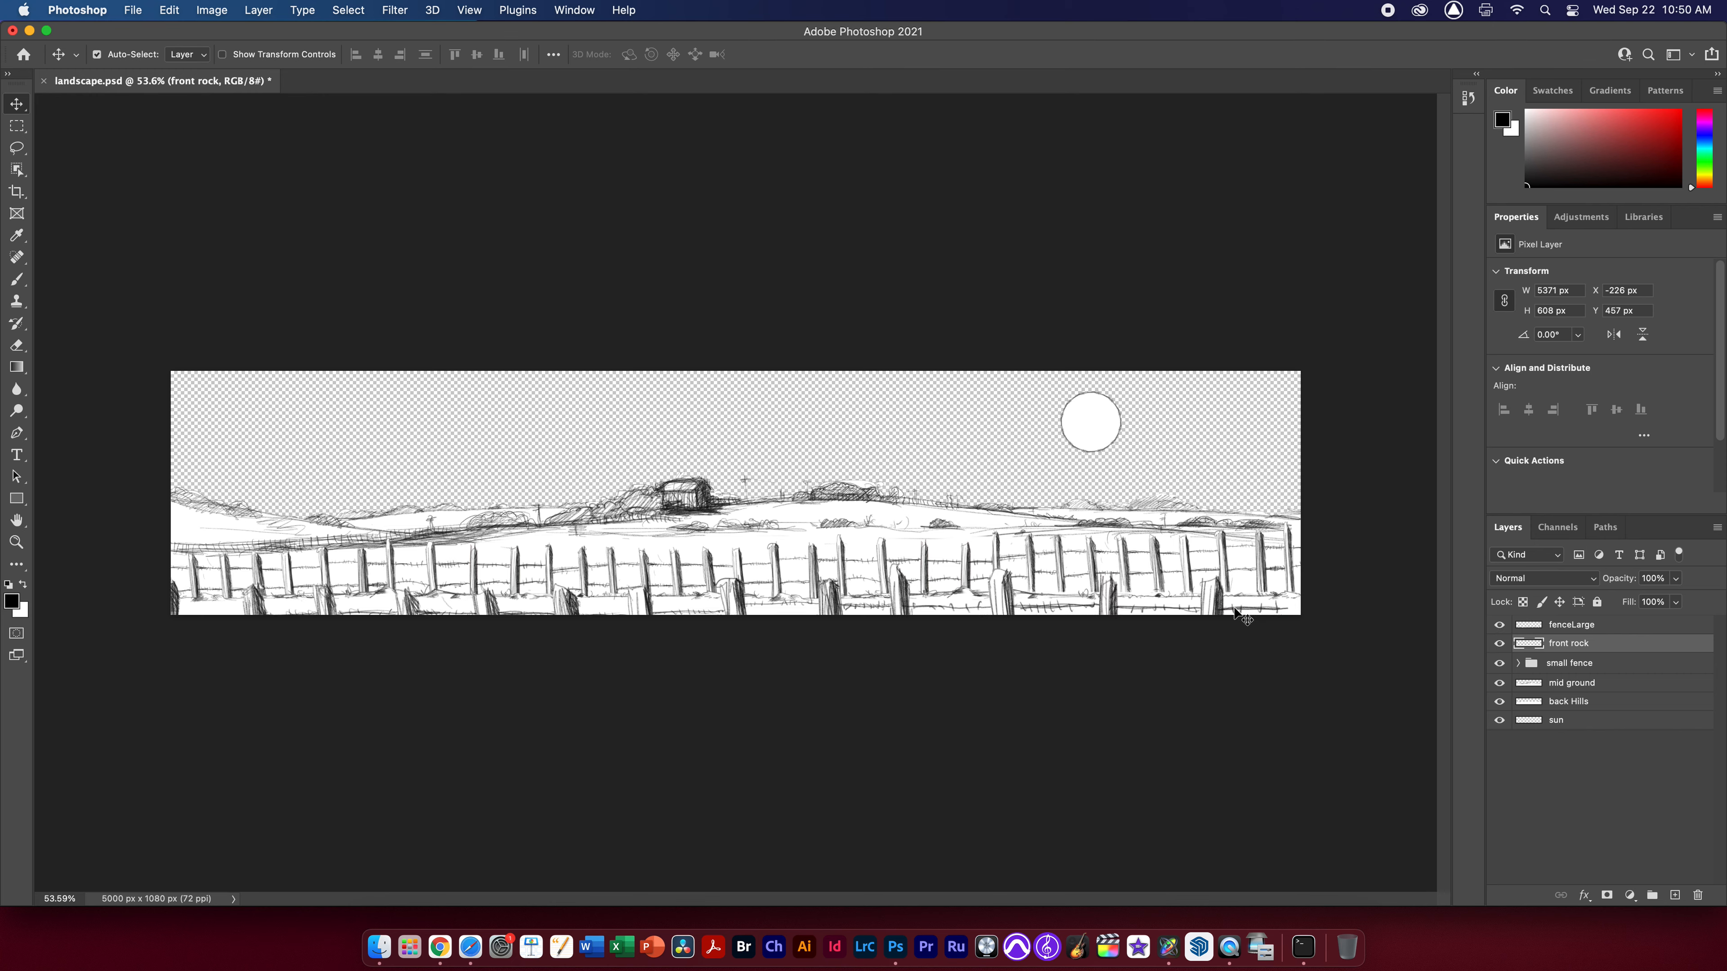
left_click_drag(1006, 604, 1006, 564)
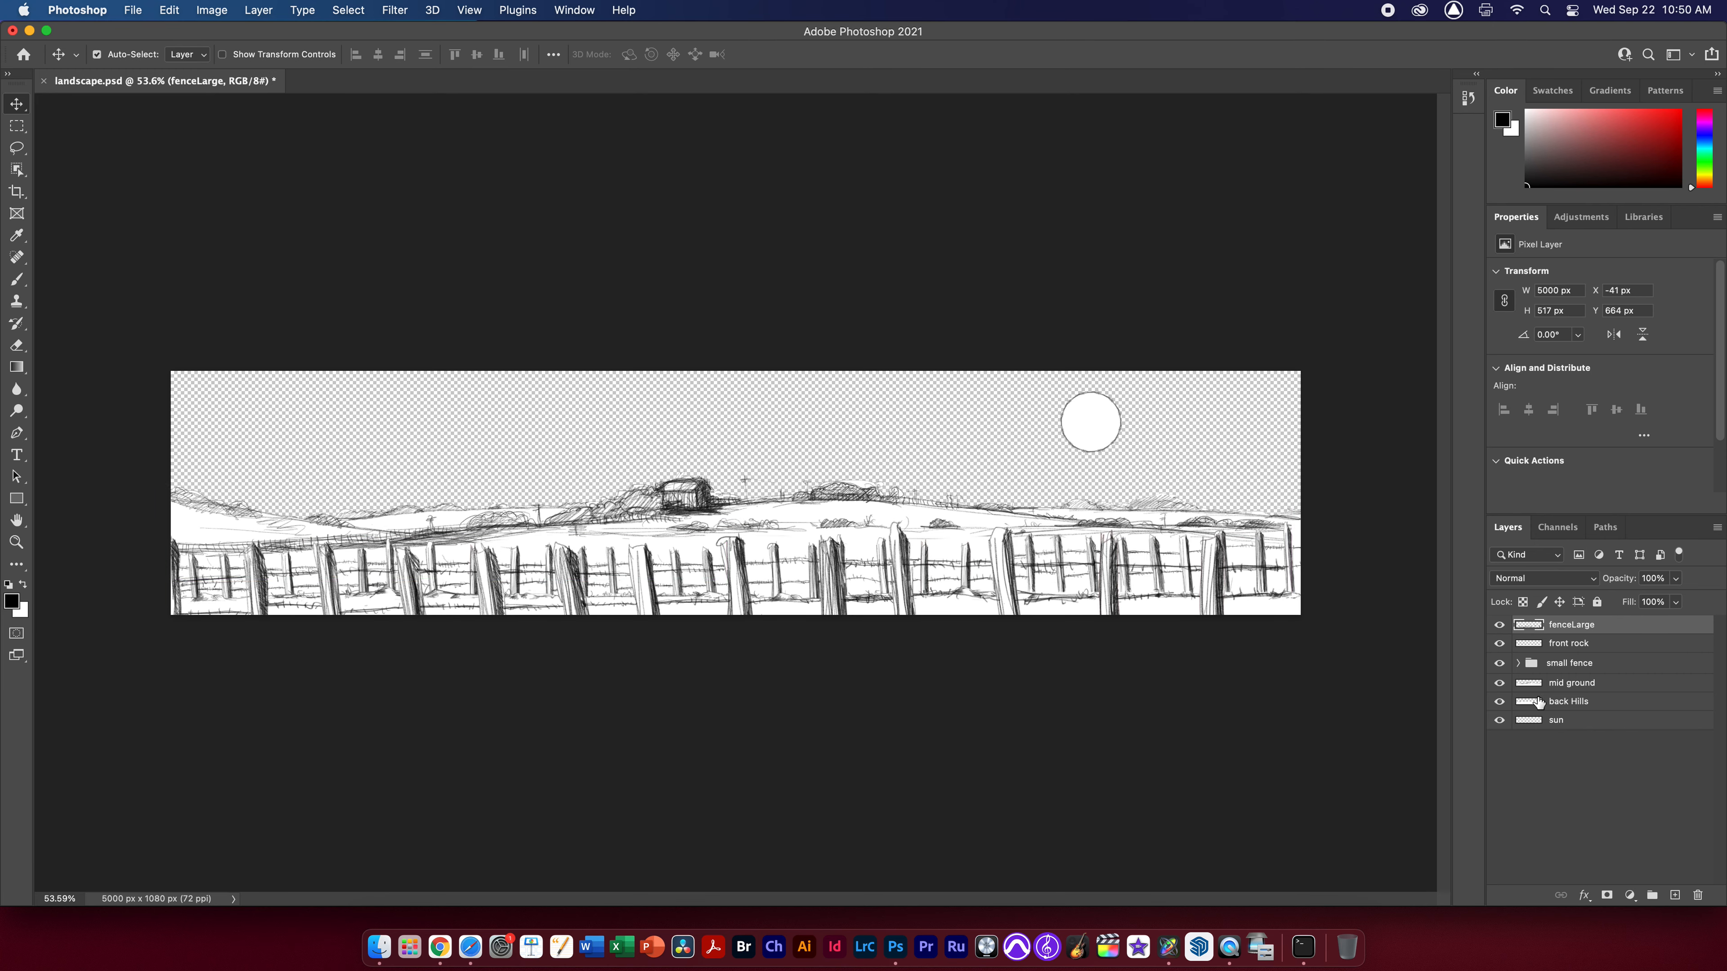
Hide the fenceLarge, front rock and small fence layers, and close landscape.psd with its changes saved
left_click_drag(1500, 634, 1500, 665)
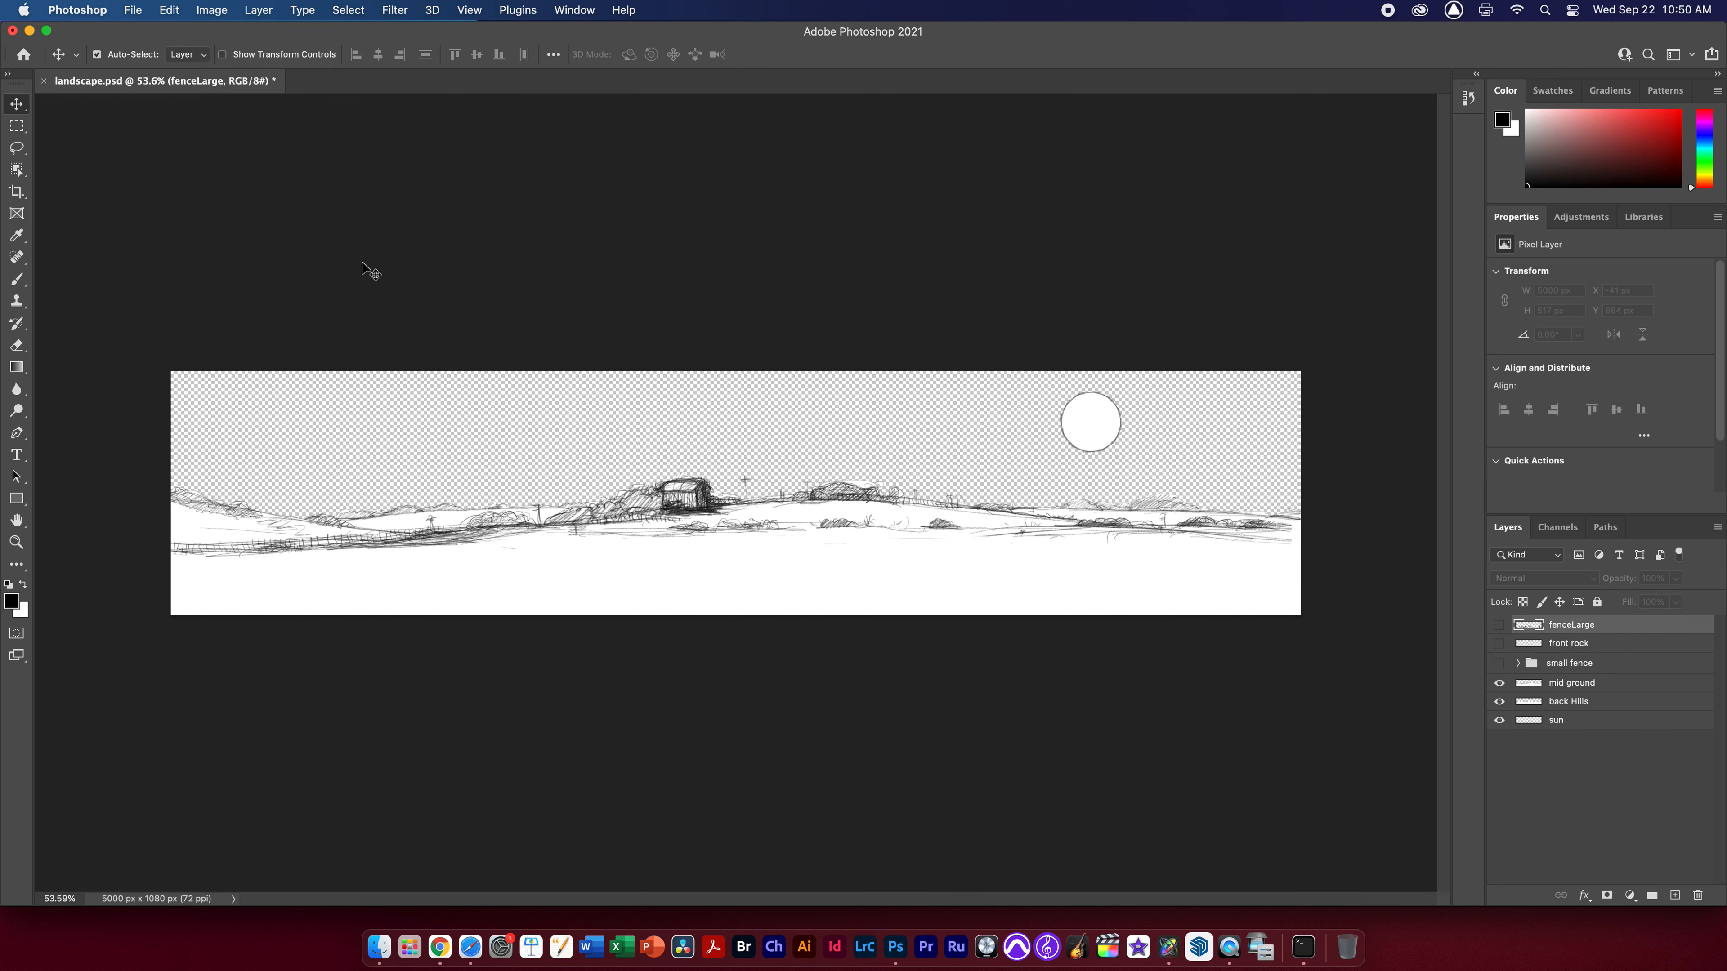
left_click(12, 30)
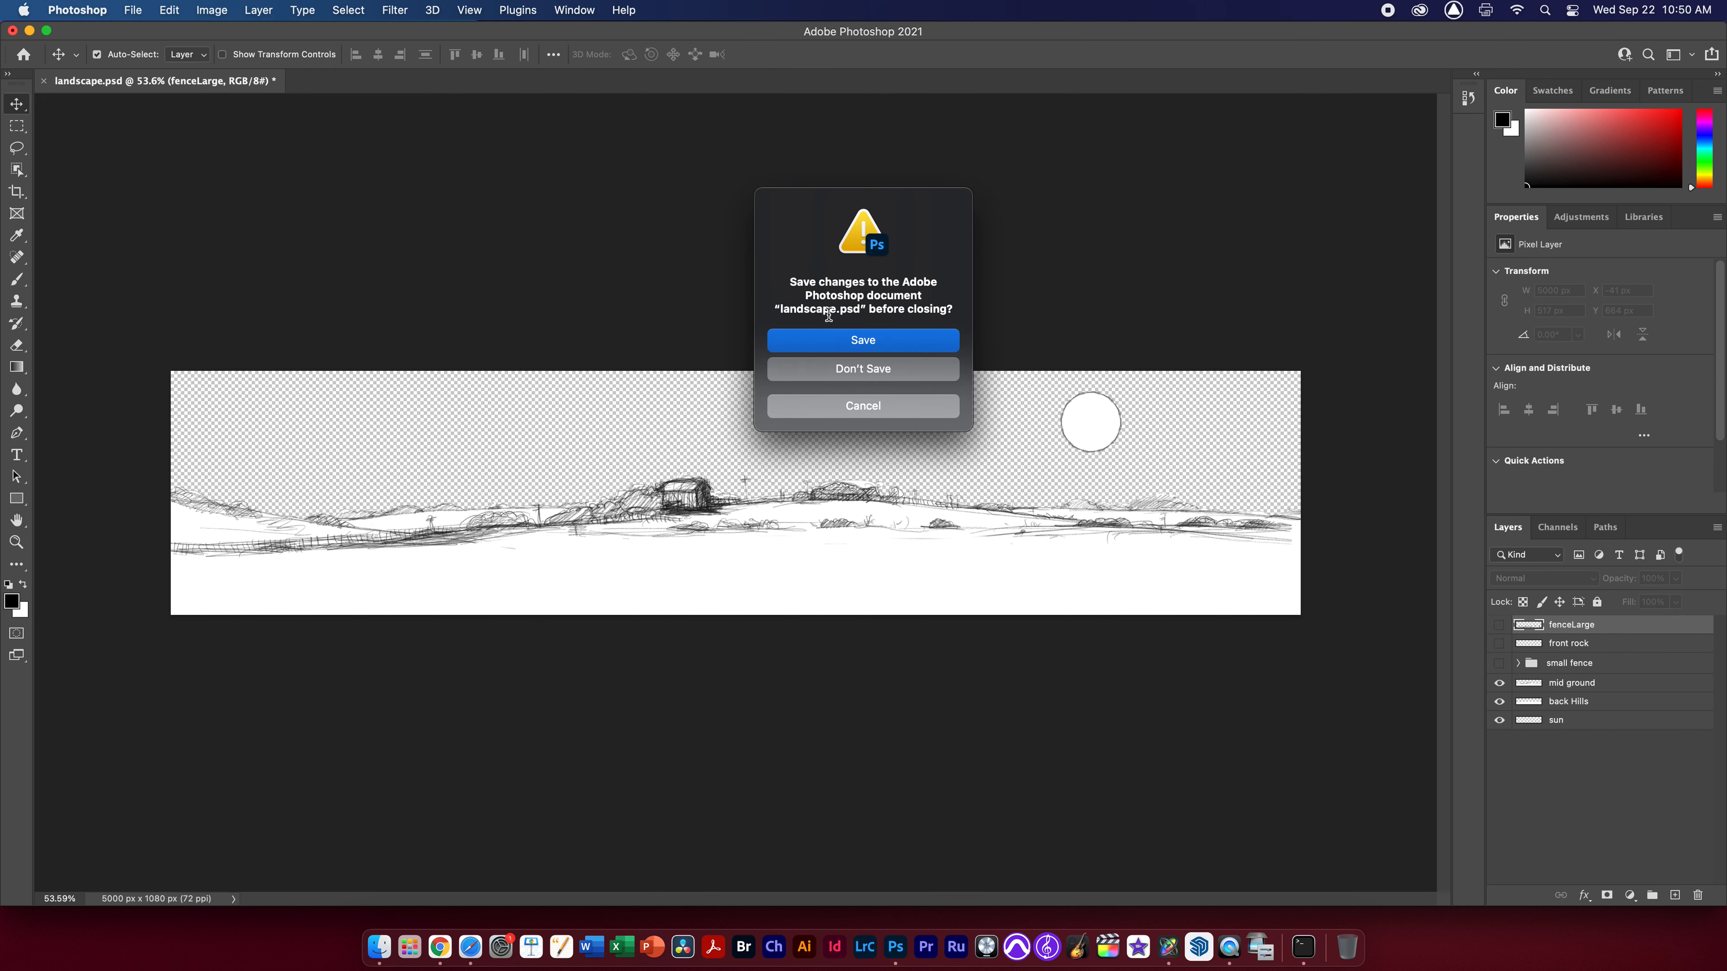
left_click(860, 352)
left_click(904, 343)
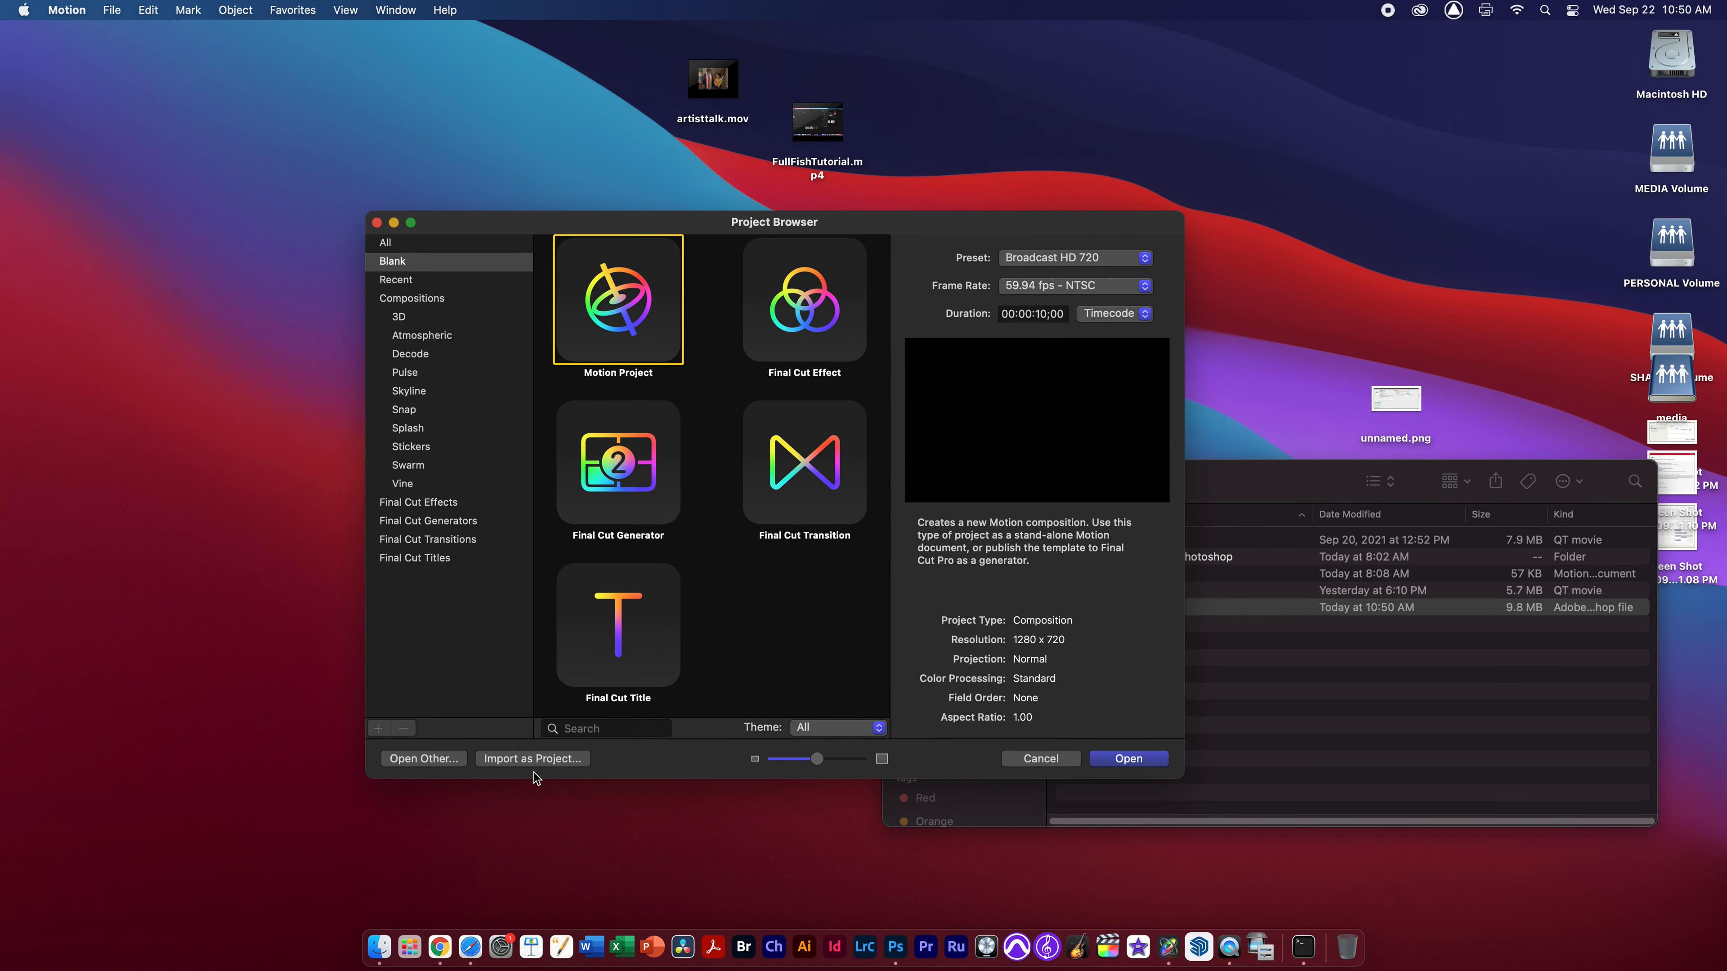
In Motion, import Buck.mov from the Desktop's buck folder as a project, allowing Desktop access, and play the clip
left_click(545, 760)
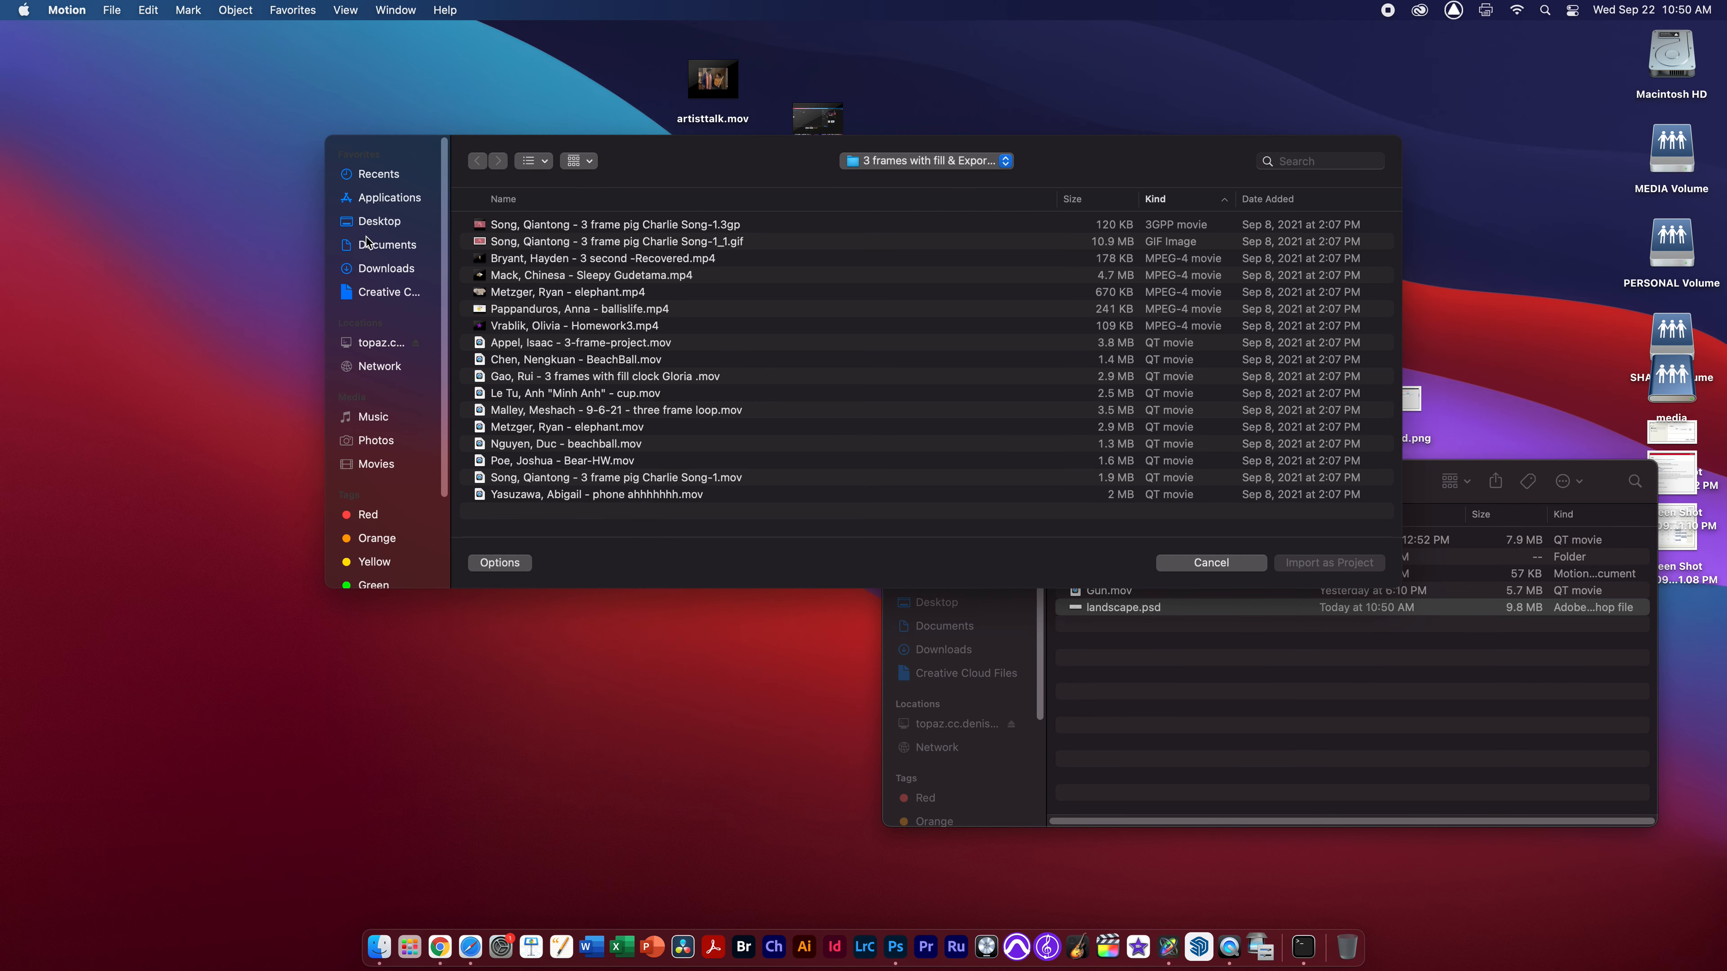
left_click(1158, 718)
left_click(785, 380)
left_click(379, 222)
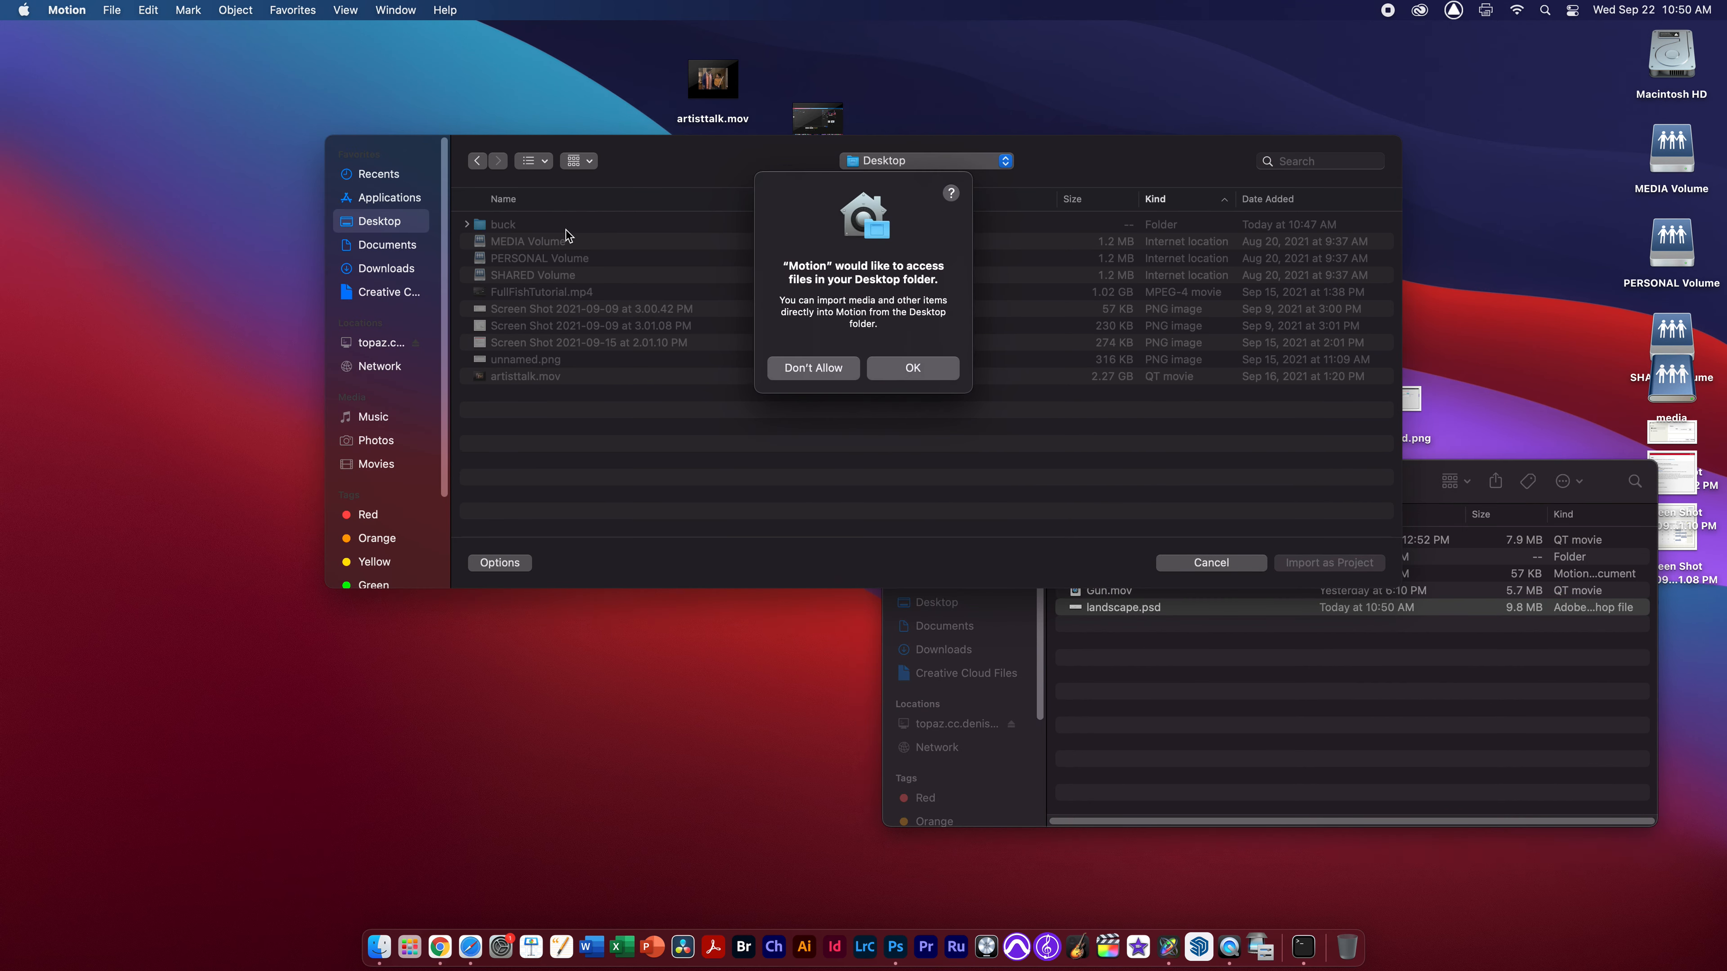
left_click(896, 373)
double_click(514, 226)
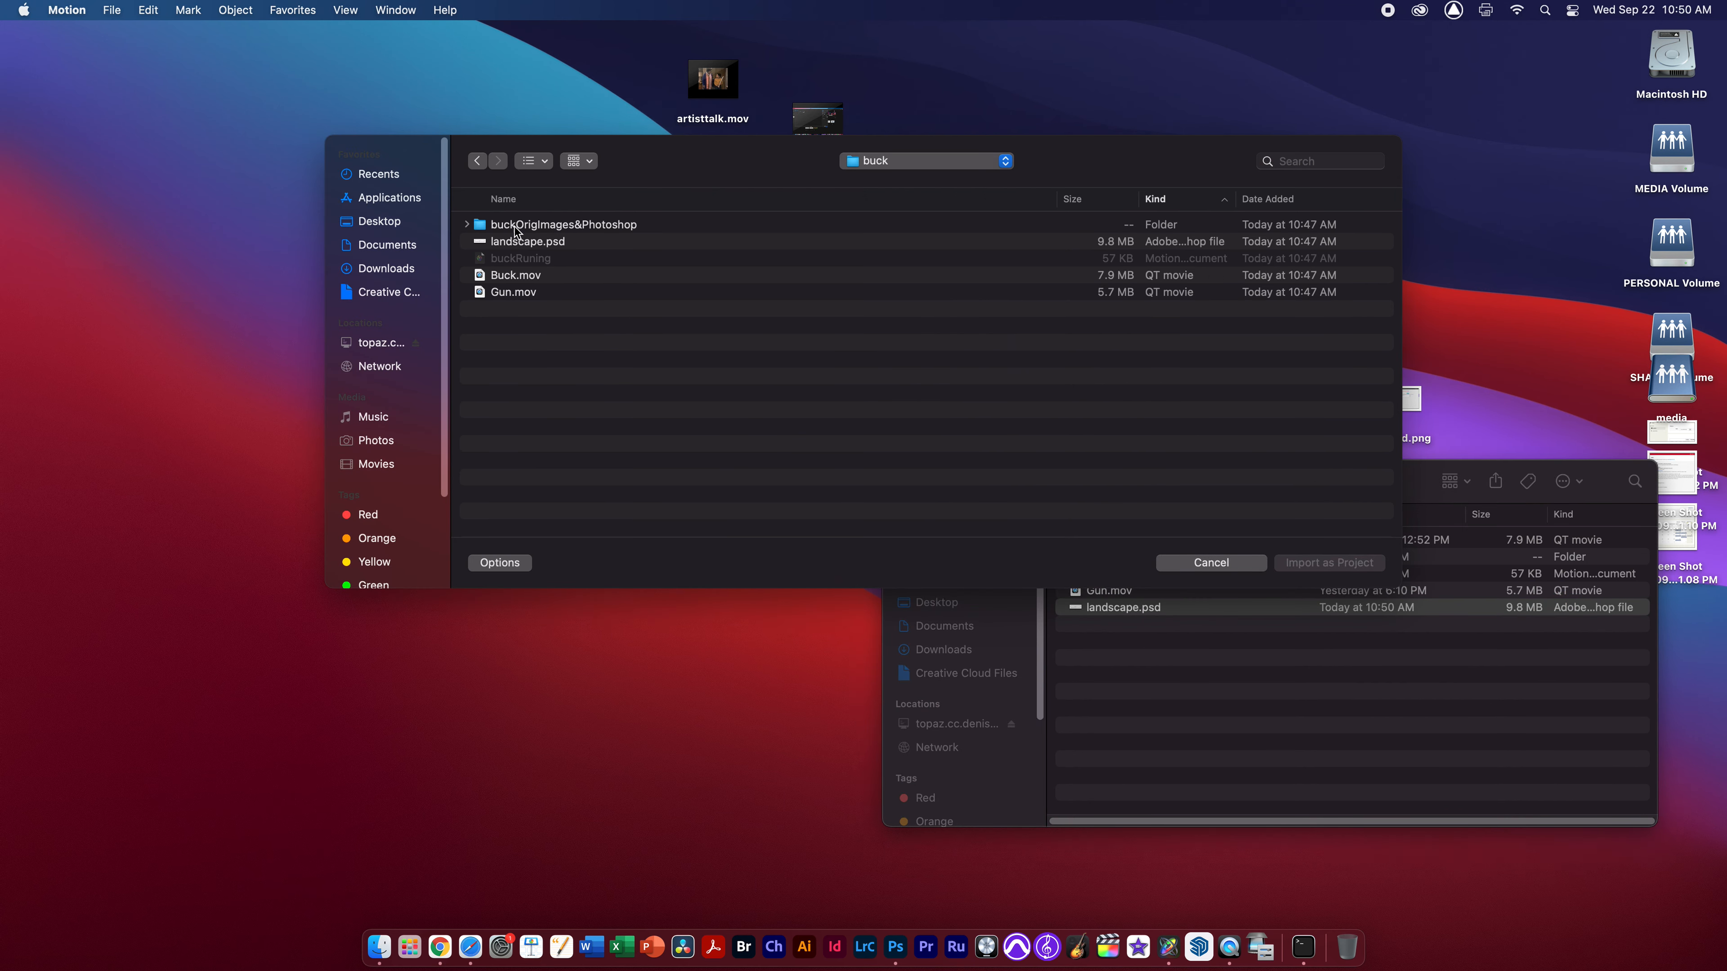
left_click(495, 279)
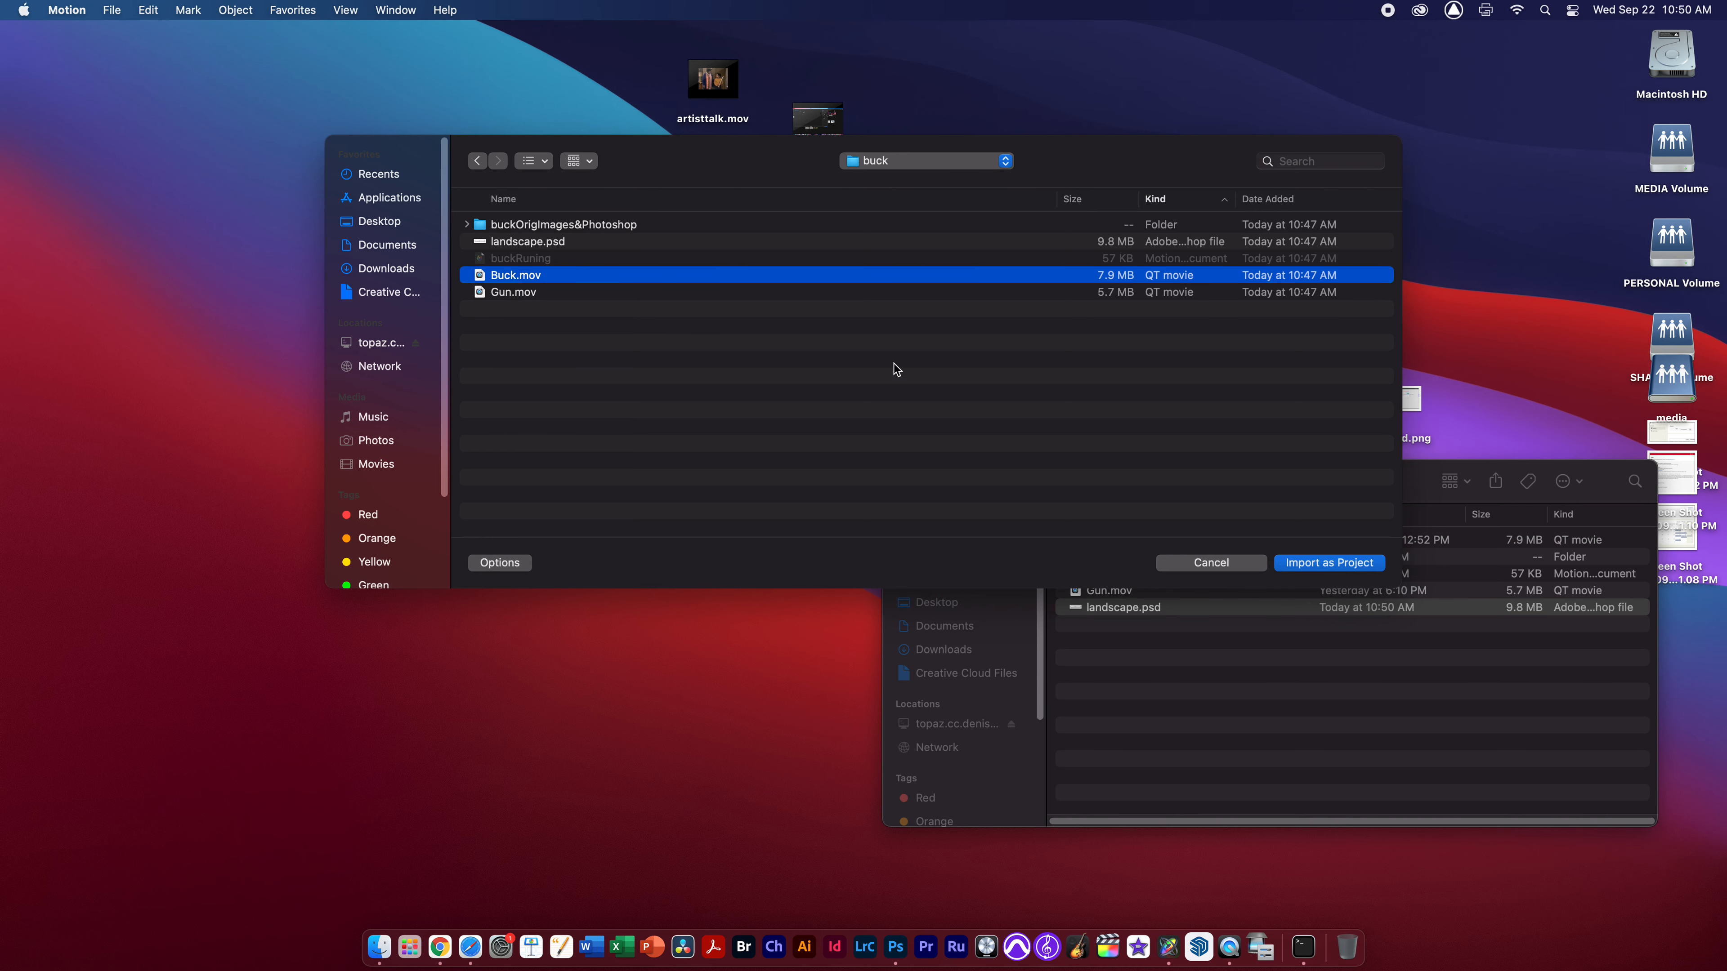
left_click(1322, 563)
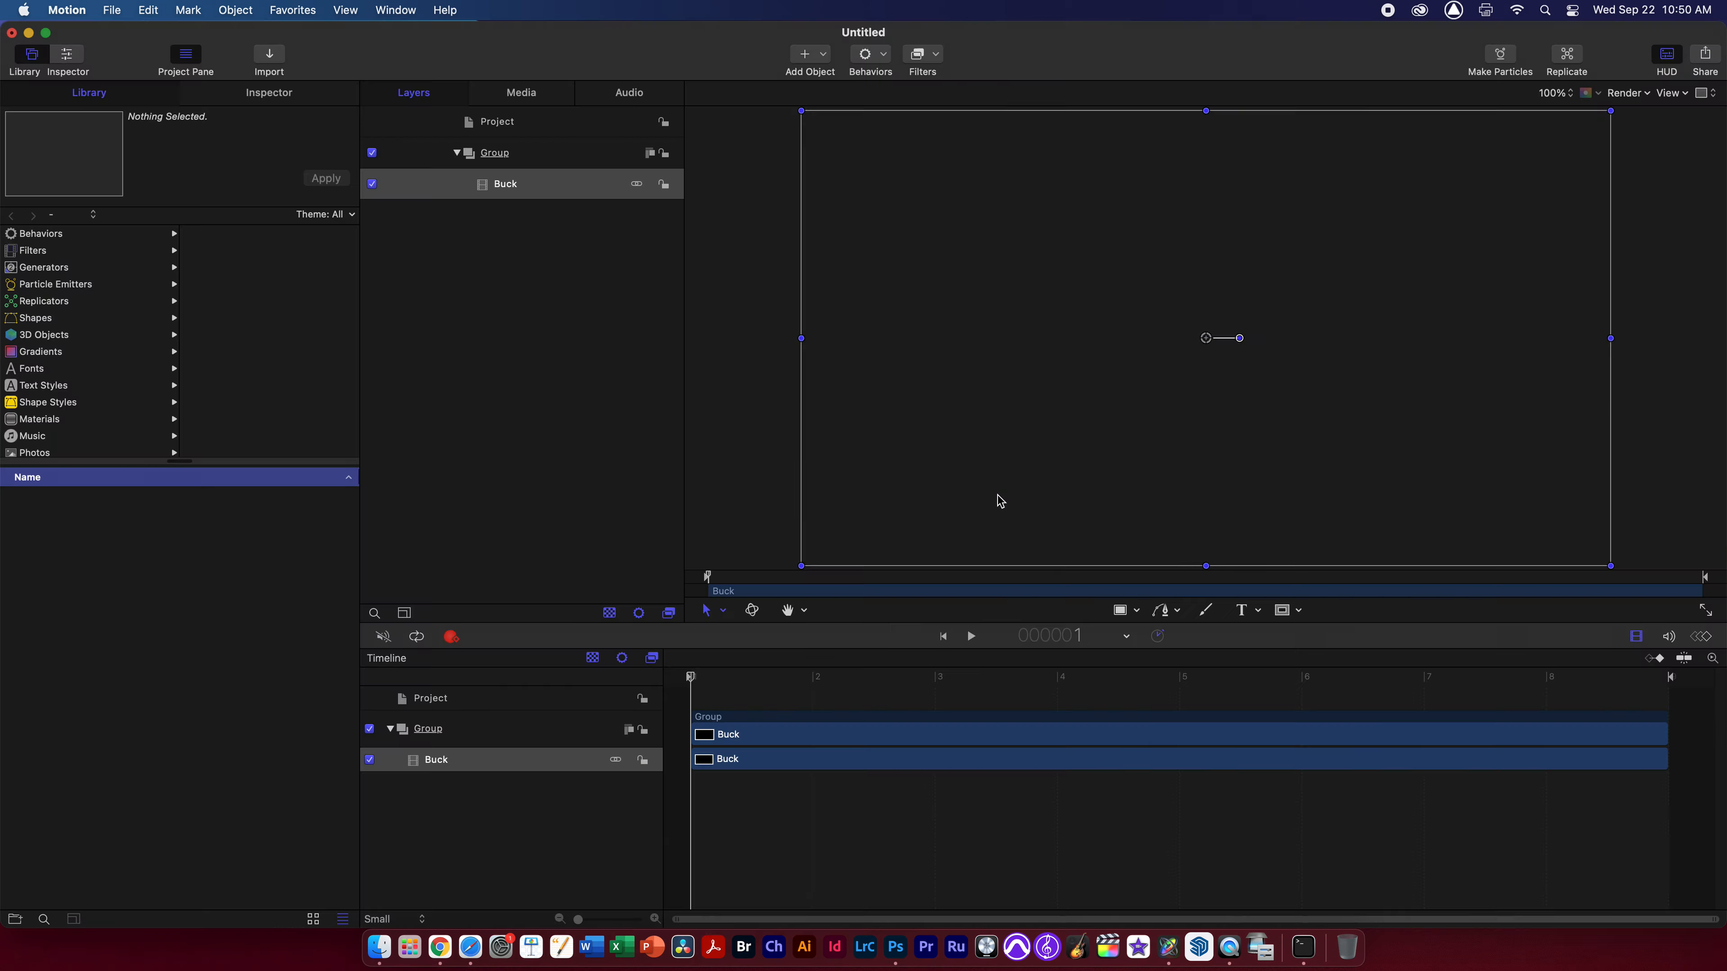
key("space")
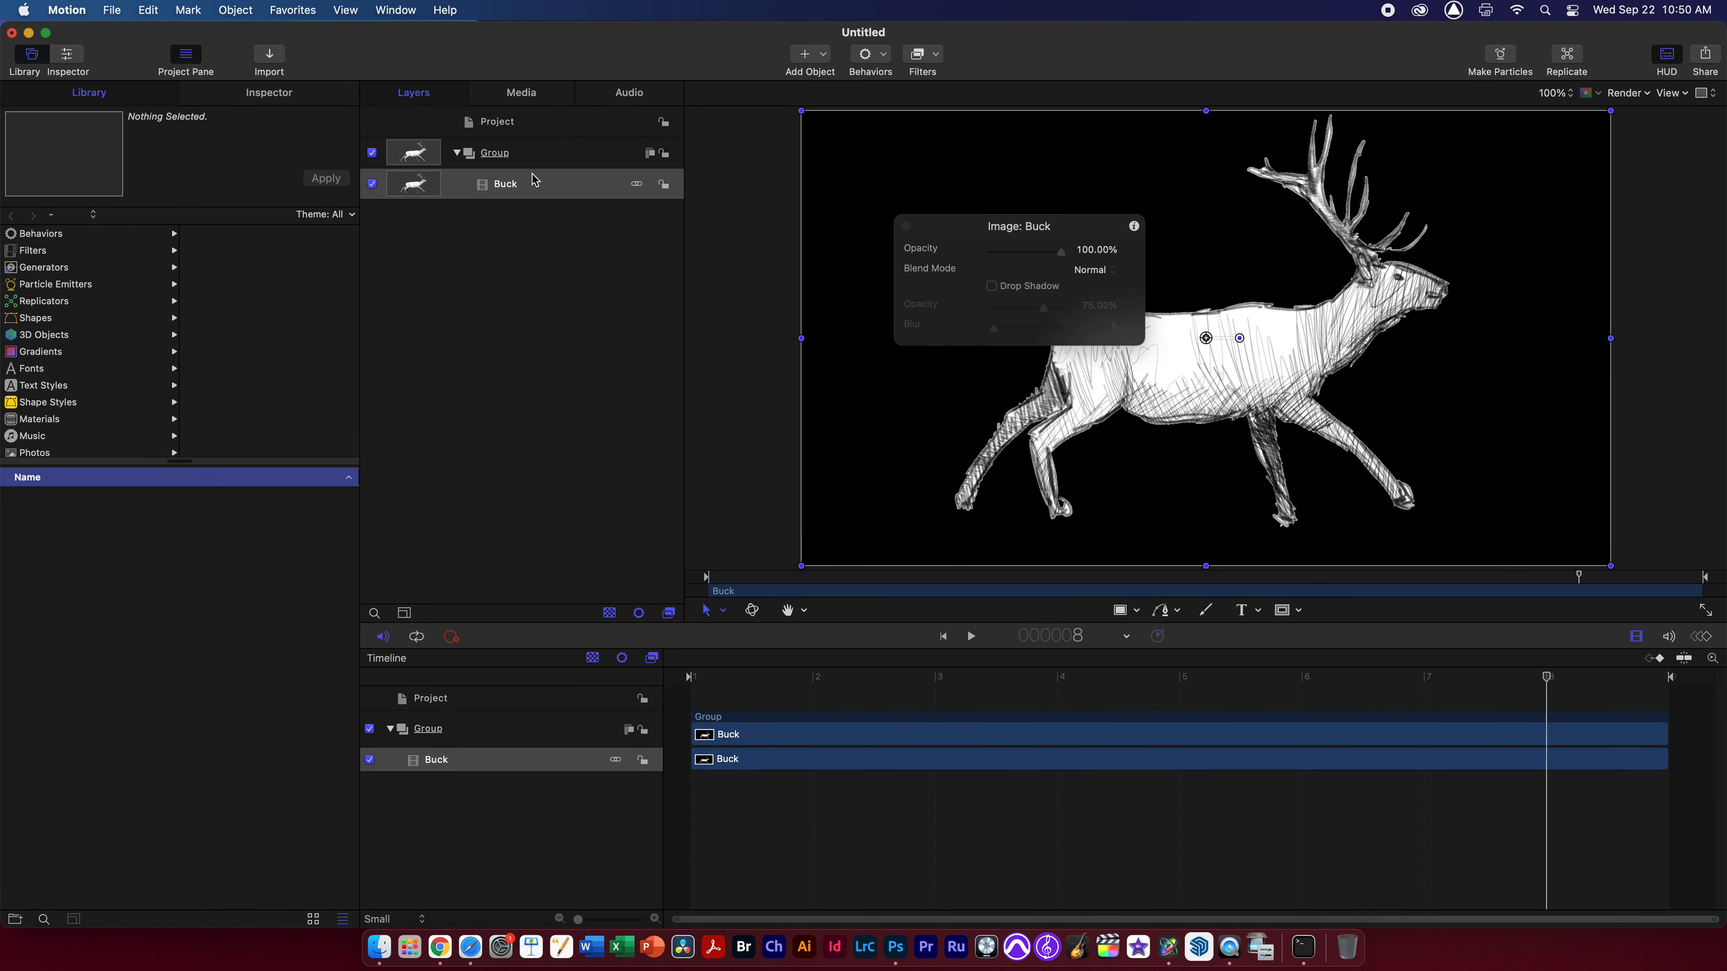
Set the project duration to 00:00:20:00 and extend the timeline's play range to the project end
left_click(530, 132)
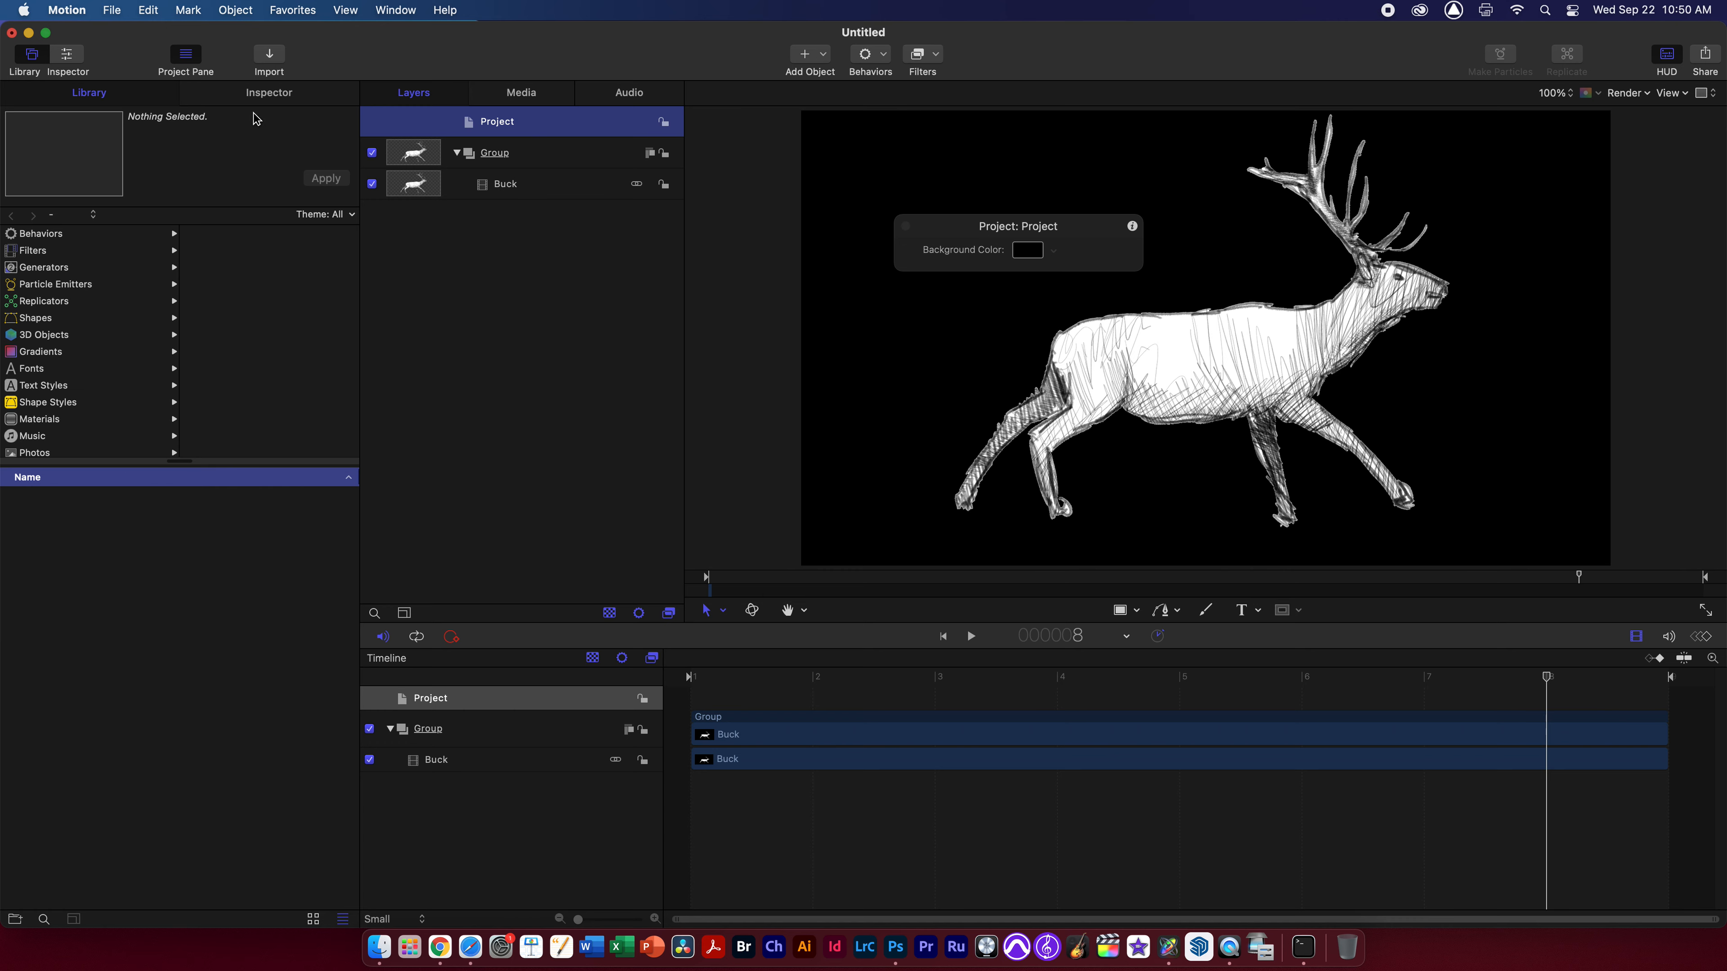
left_click(265, 96)
left_click(58, 221)
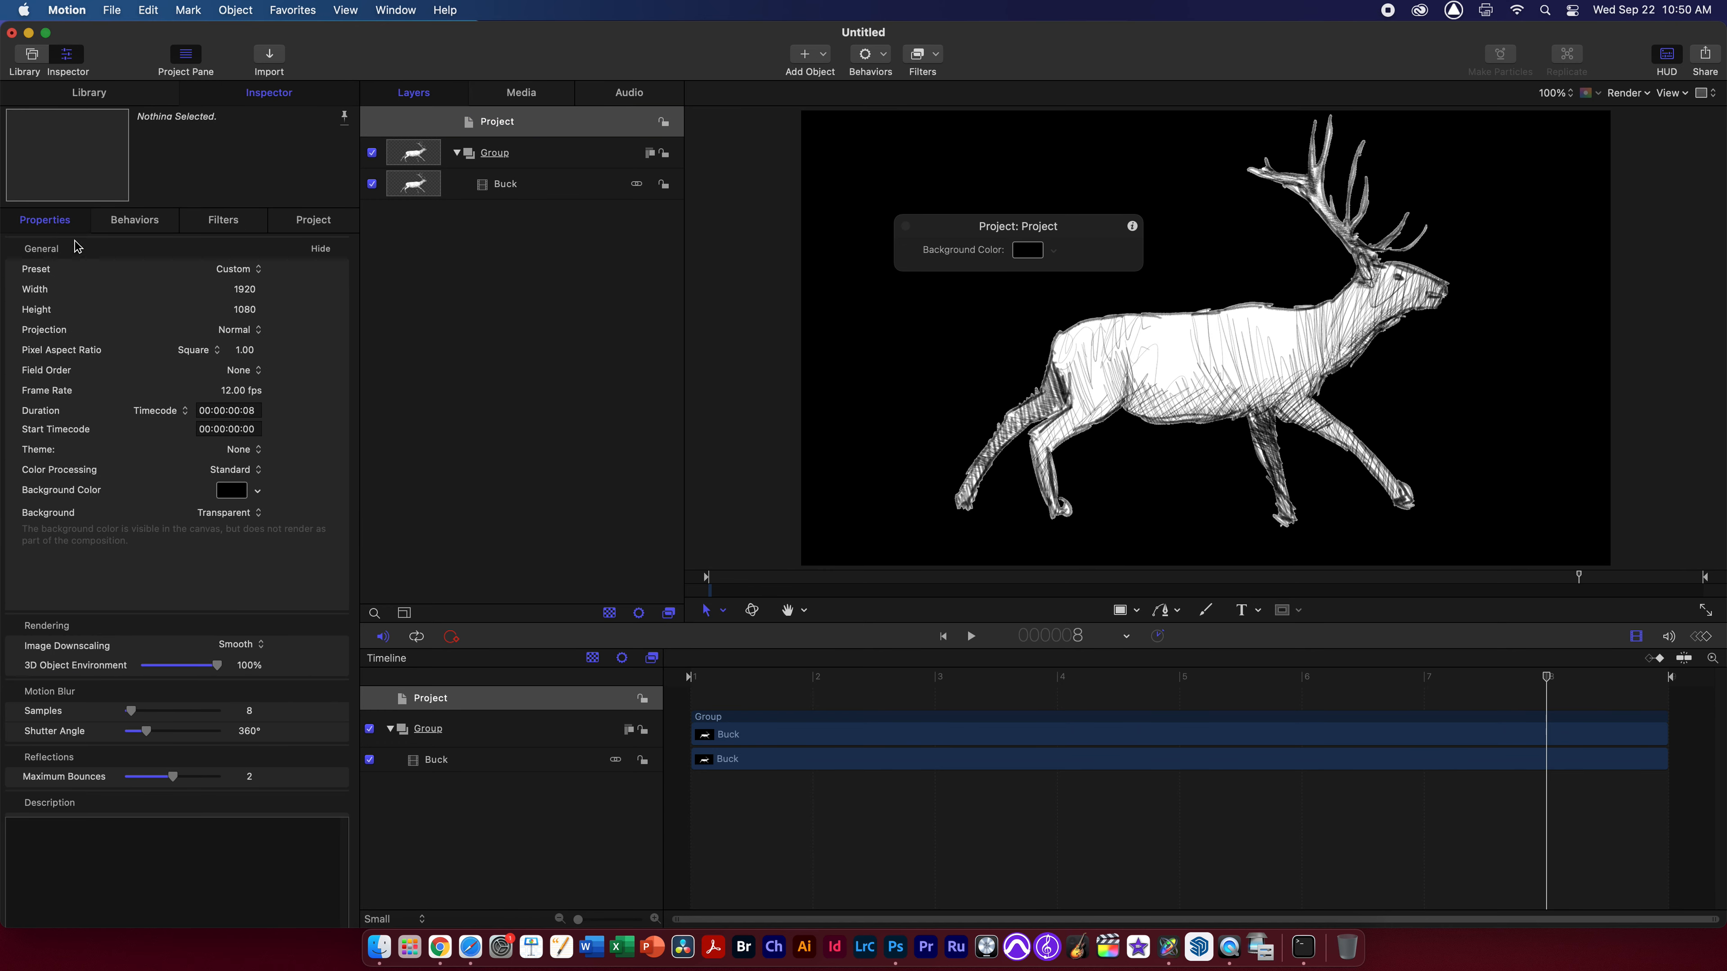
left_click(237, 413)
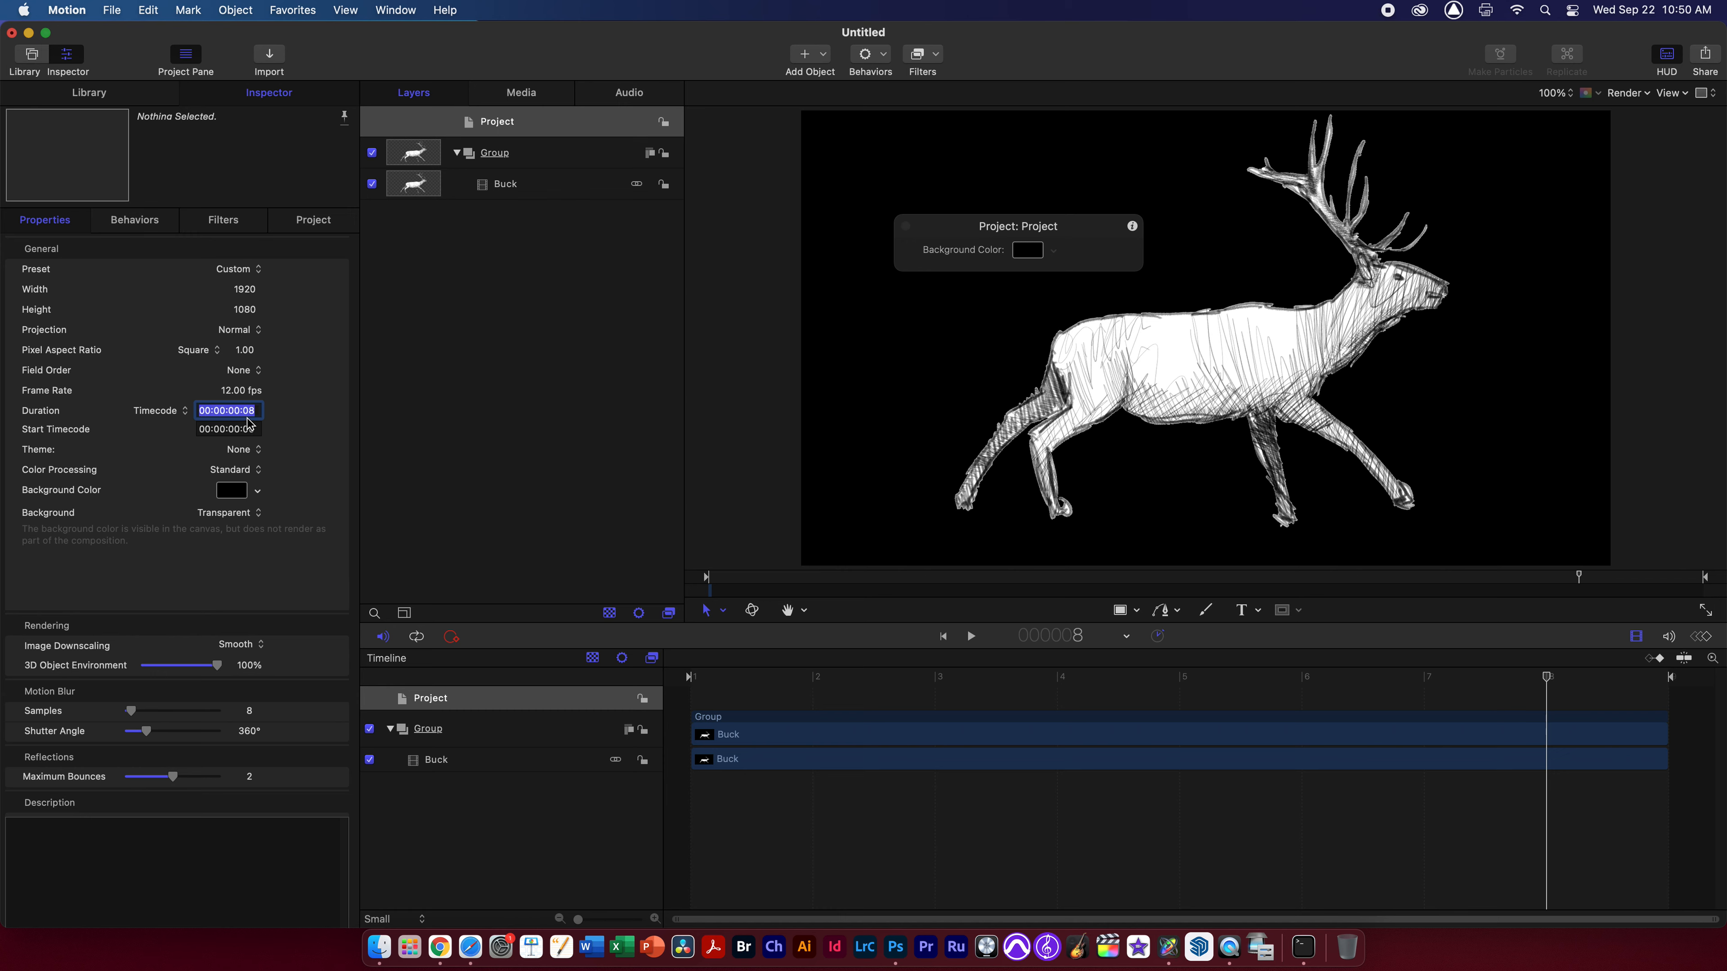
type("20")
key("Return")
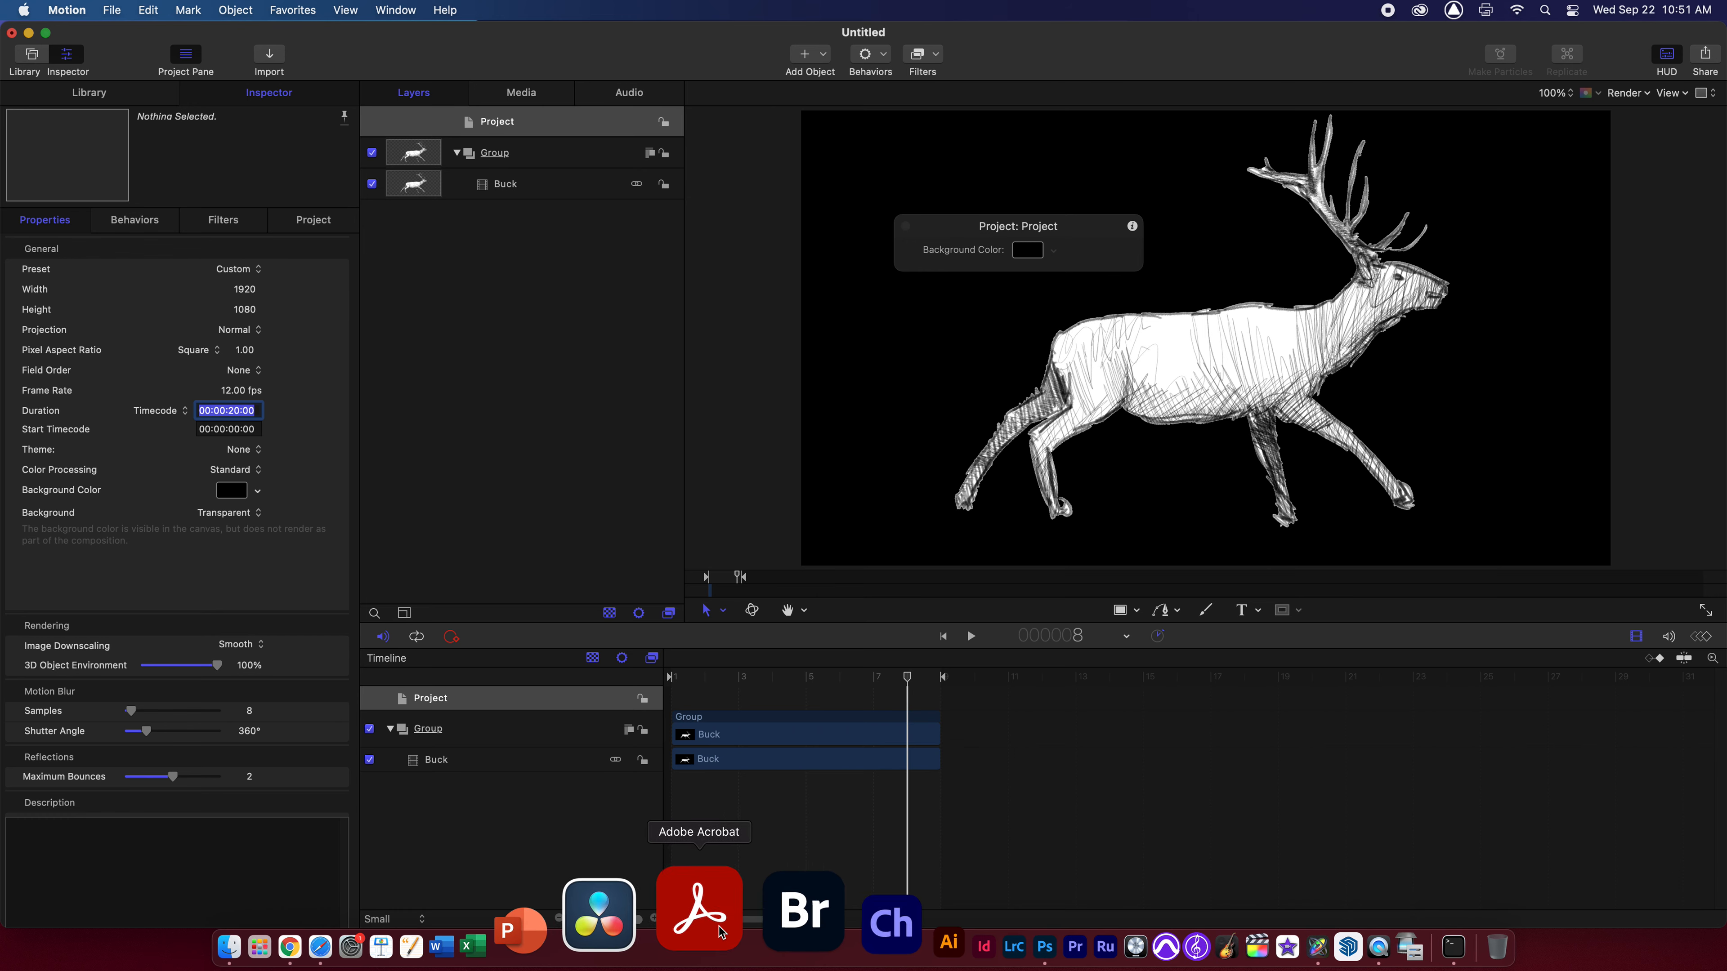
left_click_drag(802, 923, 1706, 921)
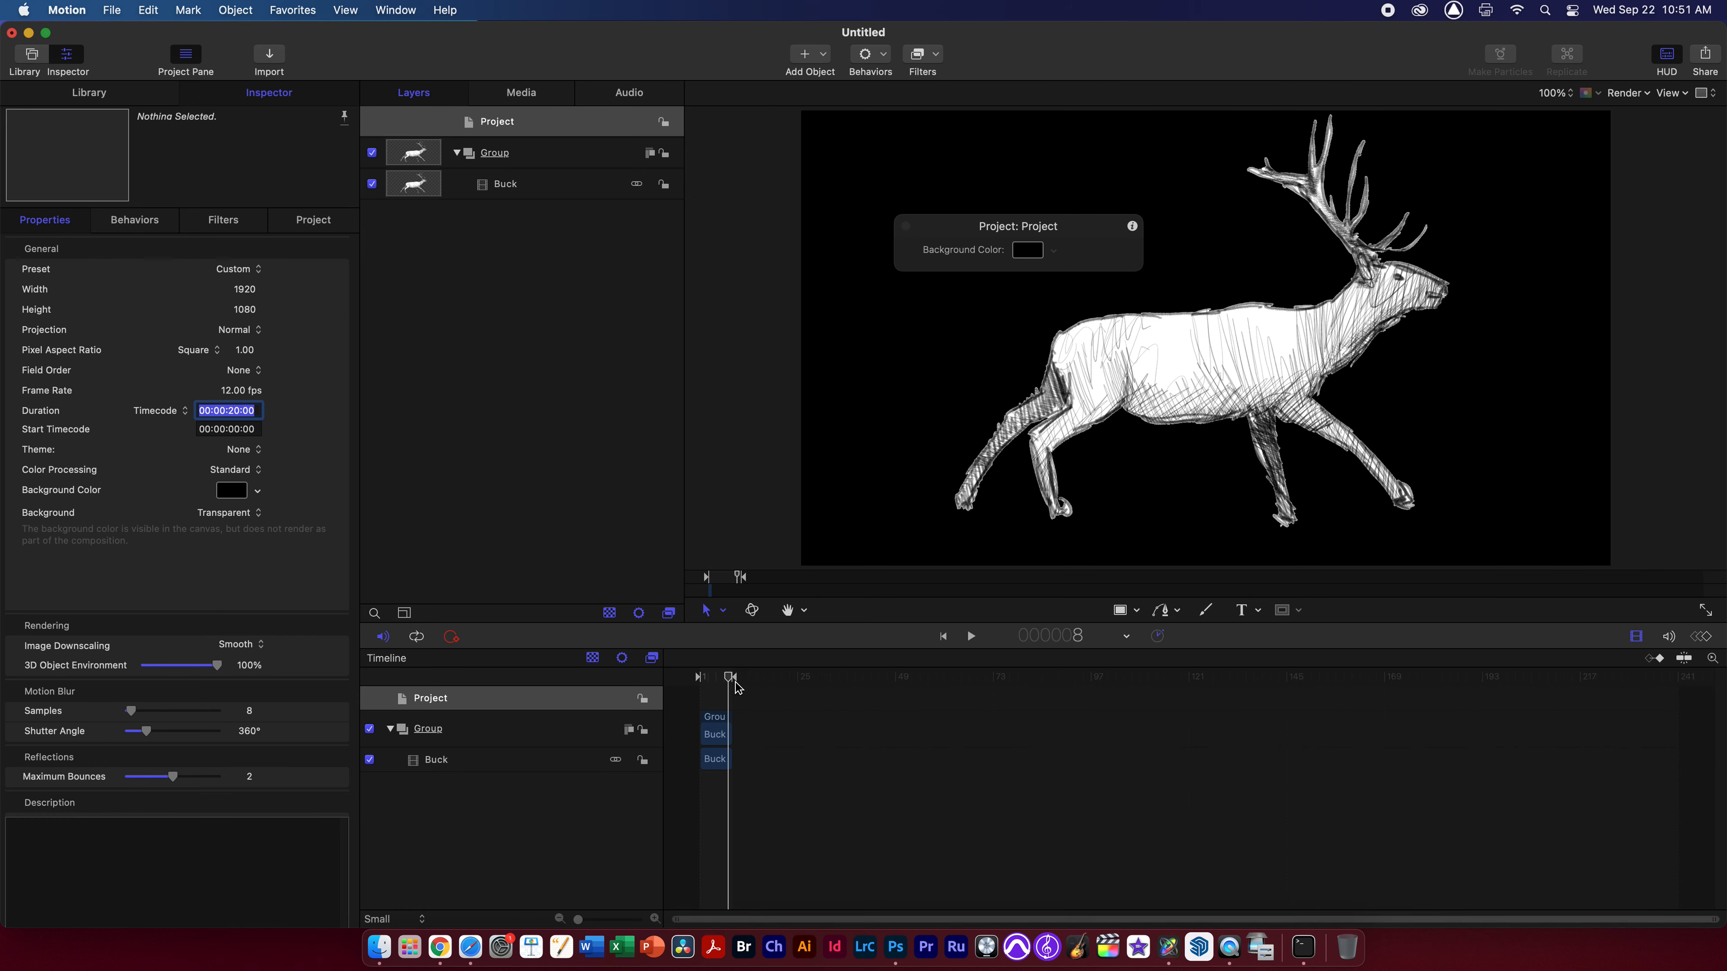
left_click_drag(734, 679, 1682, 755)
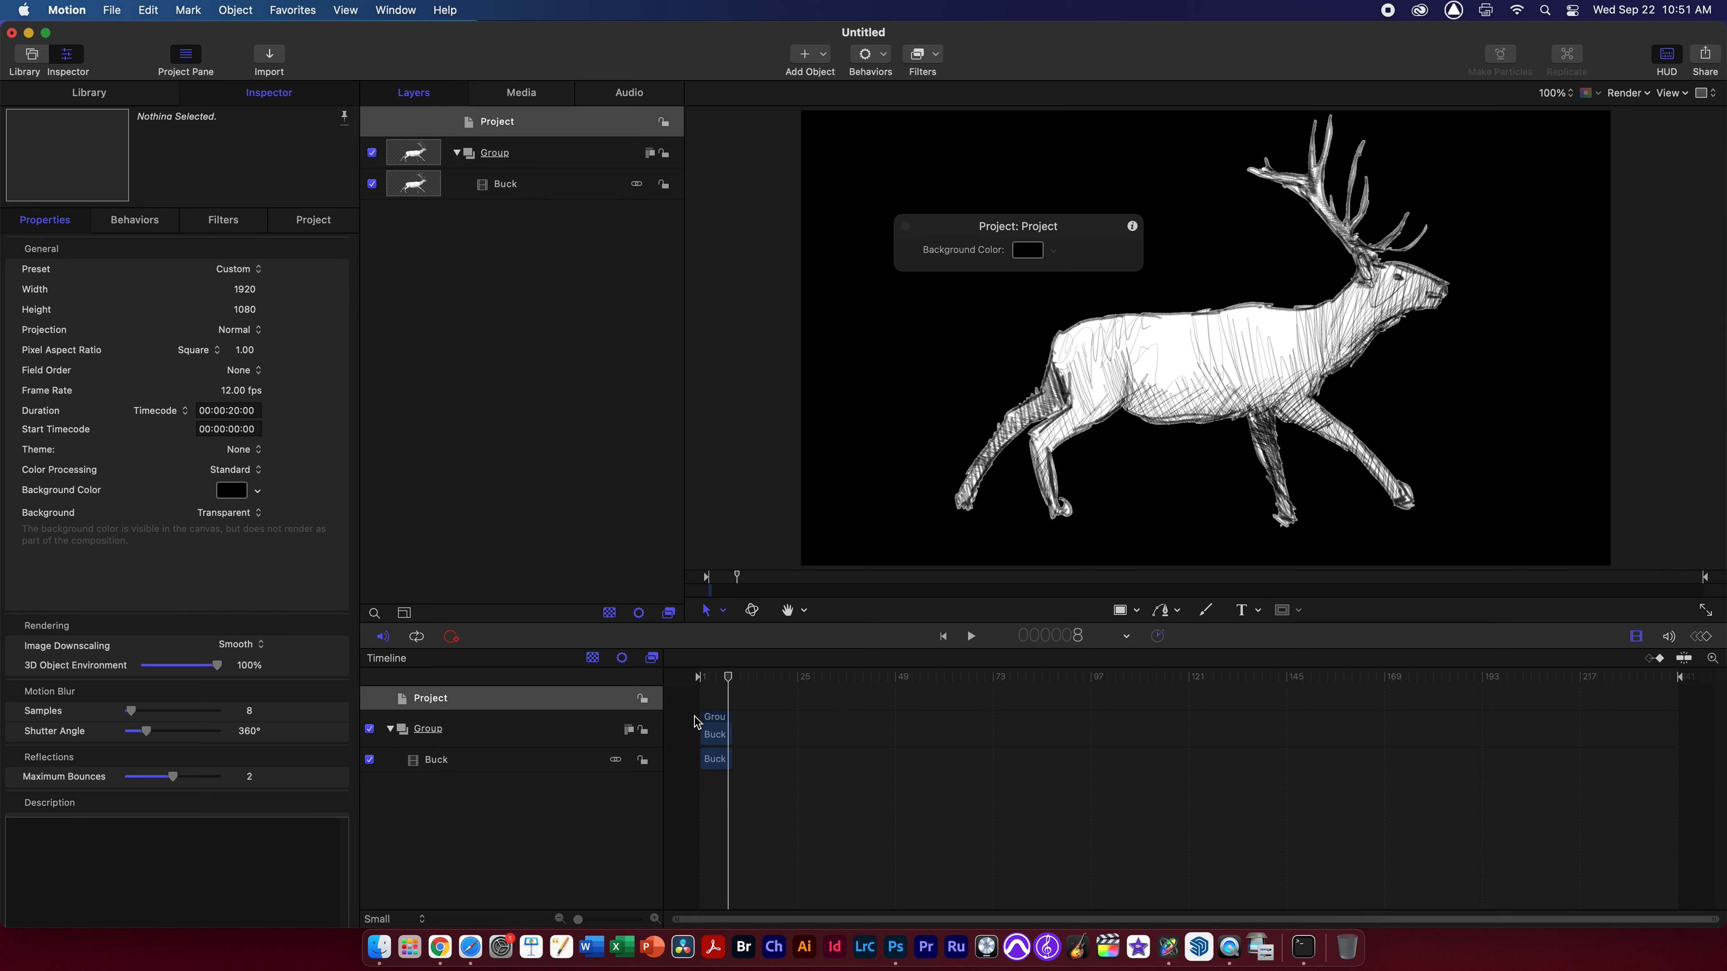
Set the Buck clip's timing end condition to Loop with an end duration of 240 frames
left_click(511, 187)
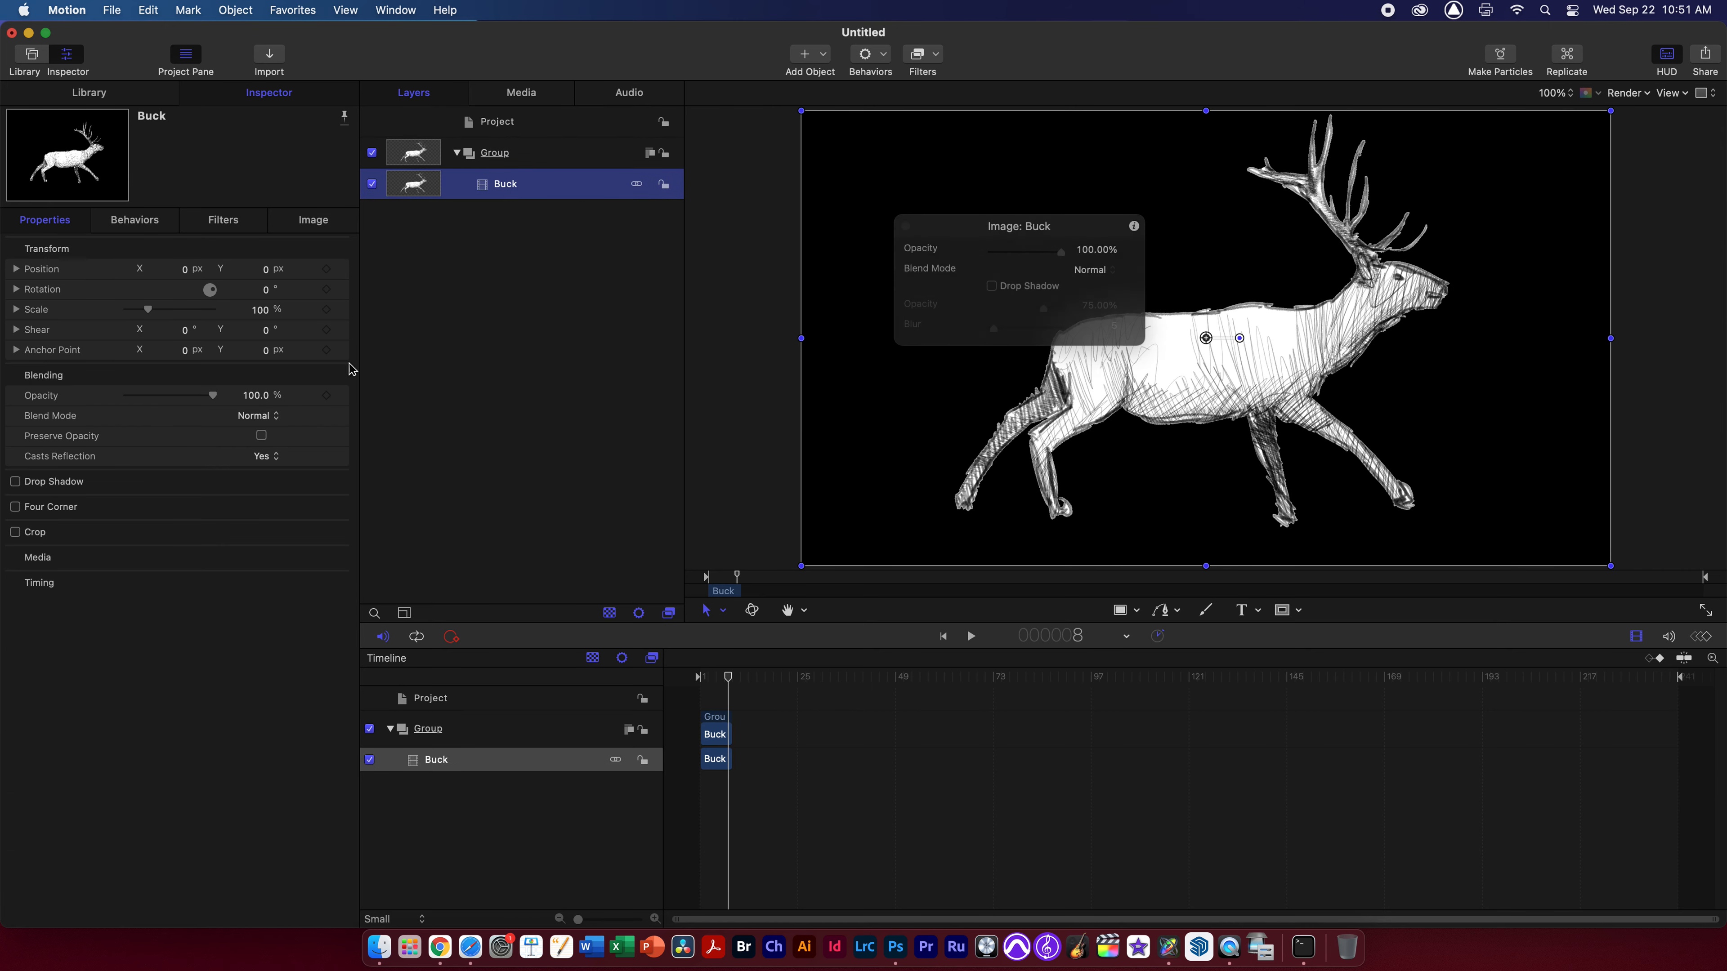
left_click(138, 588)
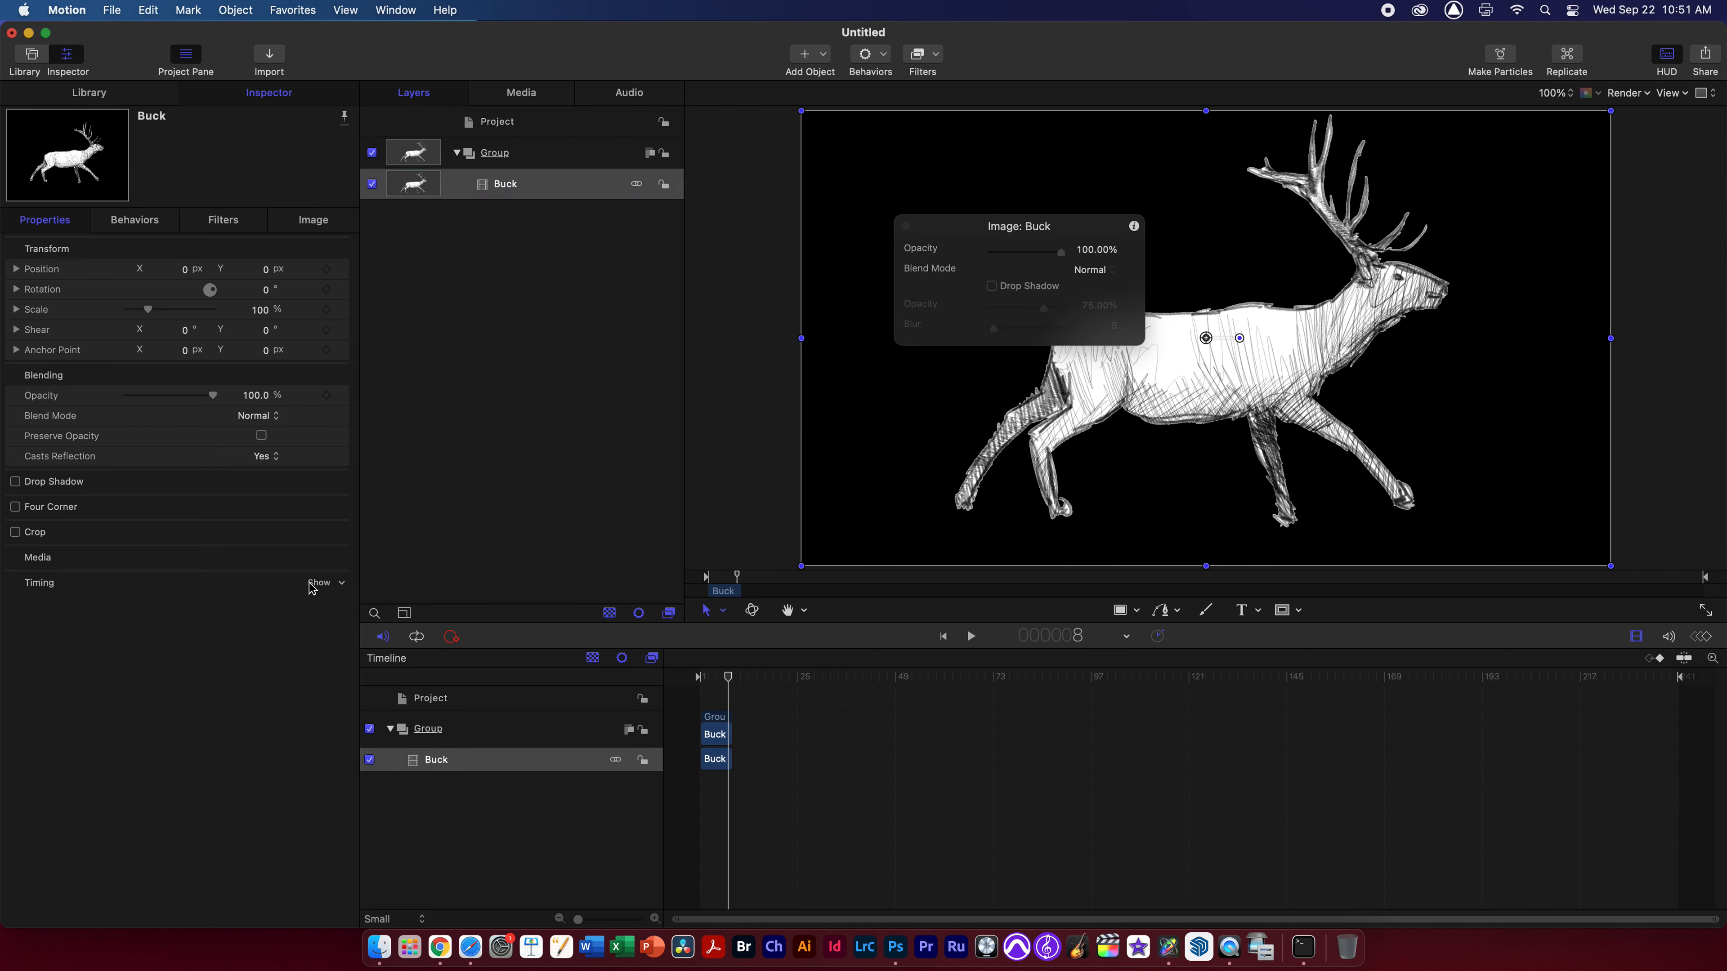
left_click(312, 584)
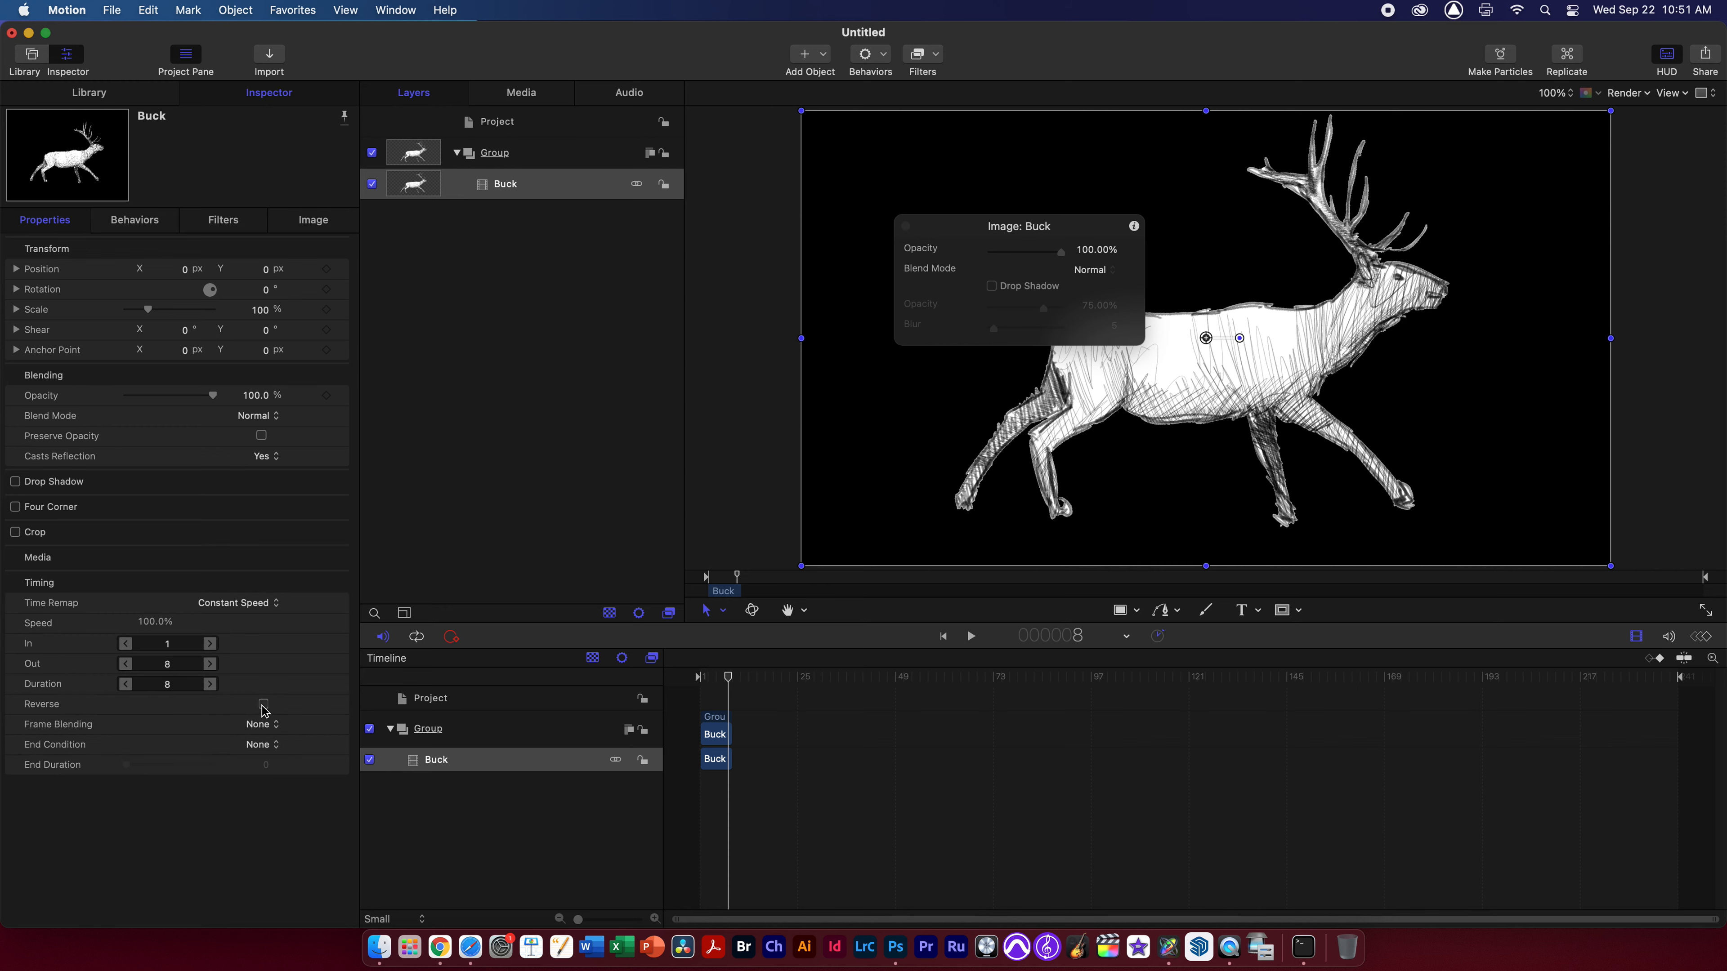
left_click(261, 745)
left_click(265, 764)
left_click_drag(210, 764, 224, 778)
left_click(250, 766)
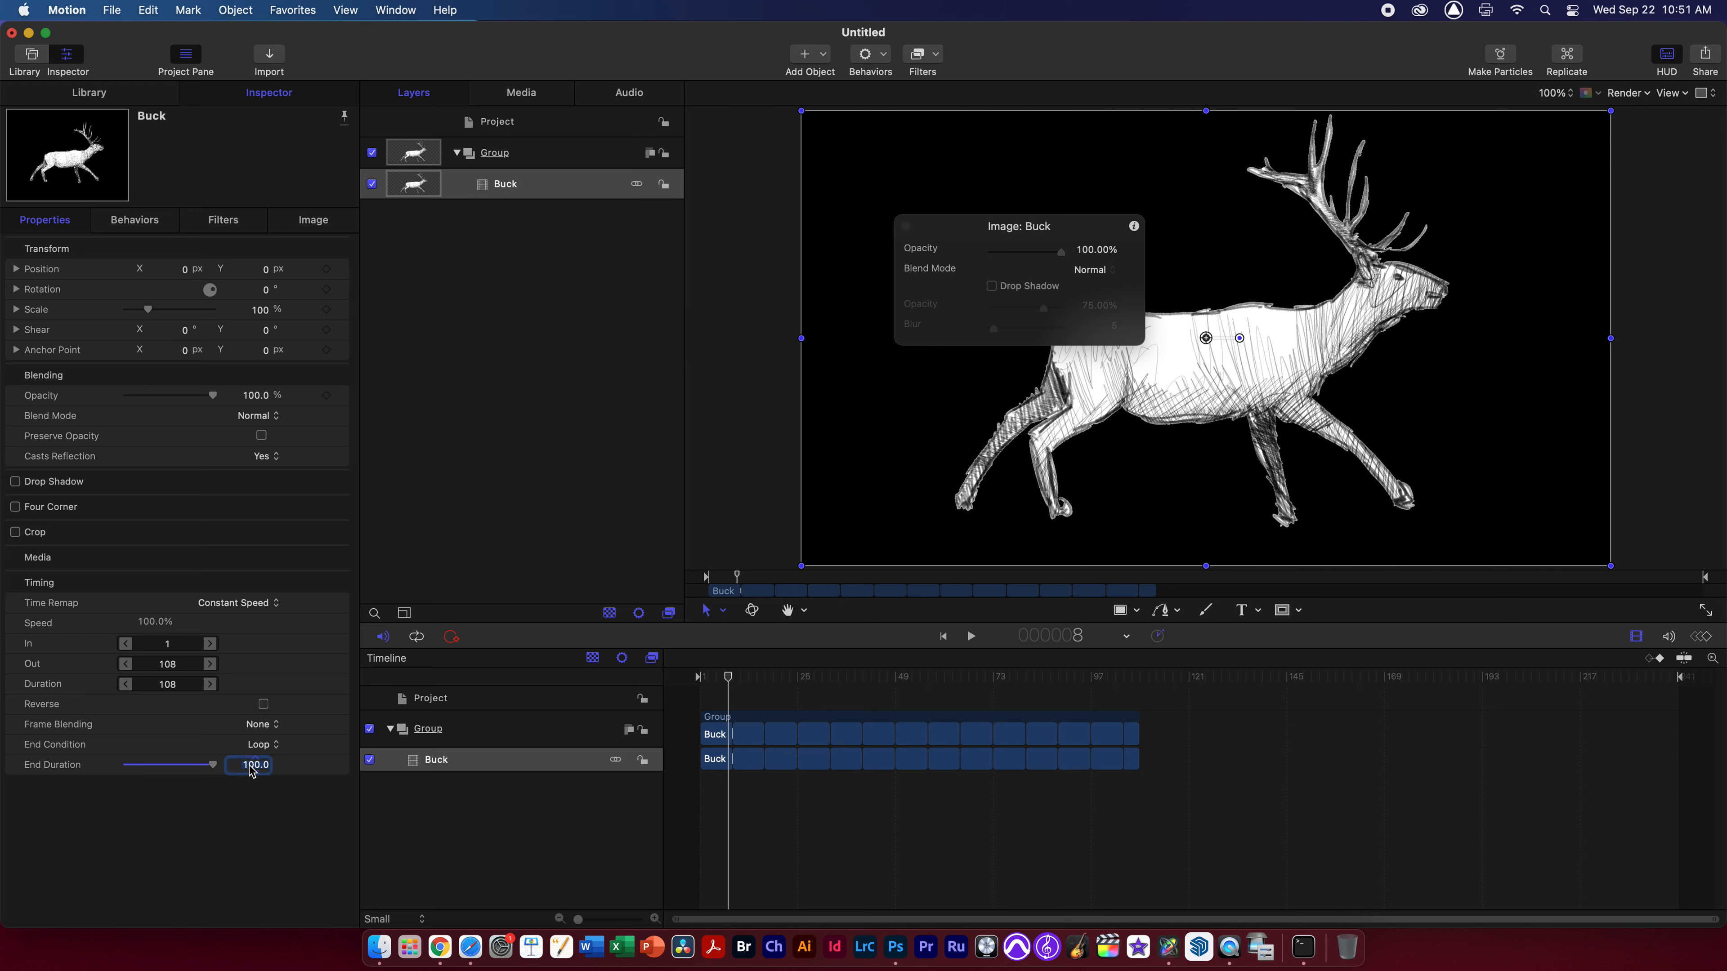
type("240")
key("Return")
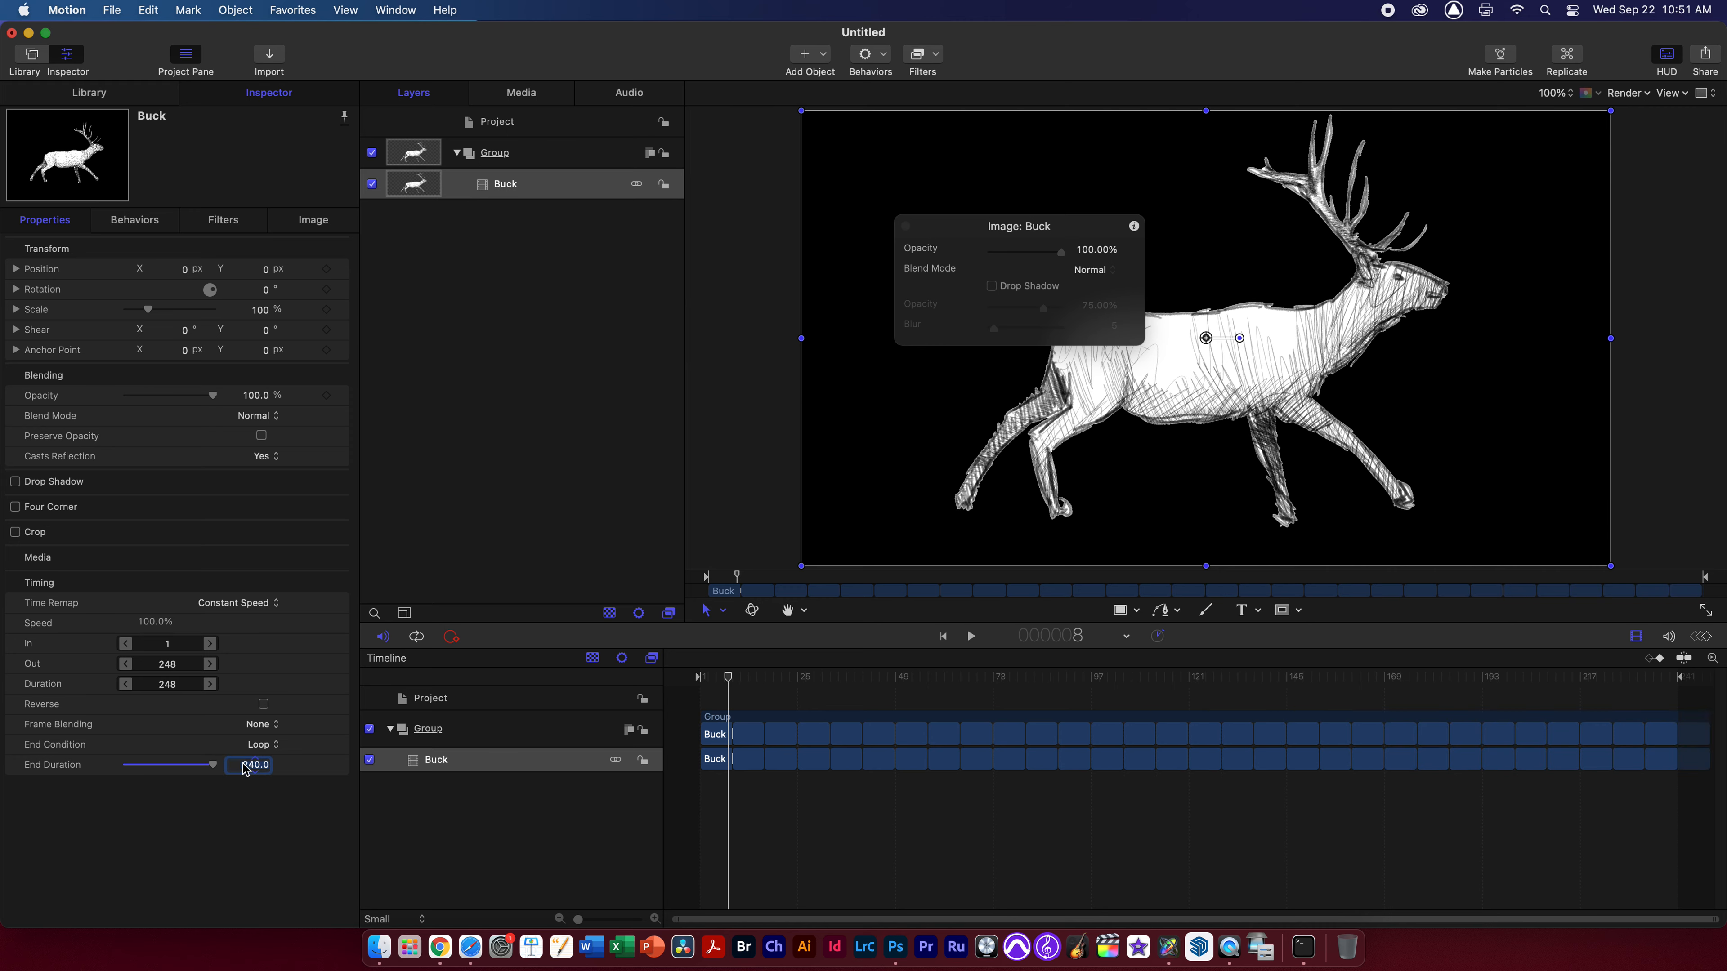
Preview the looping Buck clip, return the playhead to frame 1 and close the floating HUD
key("space")
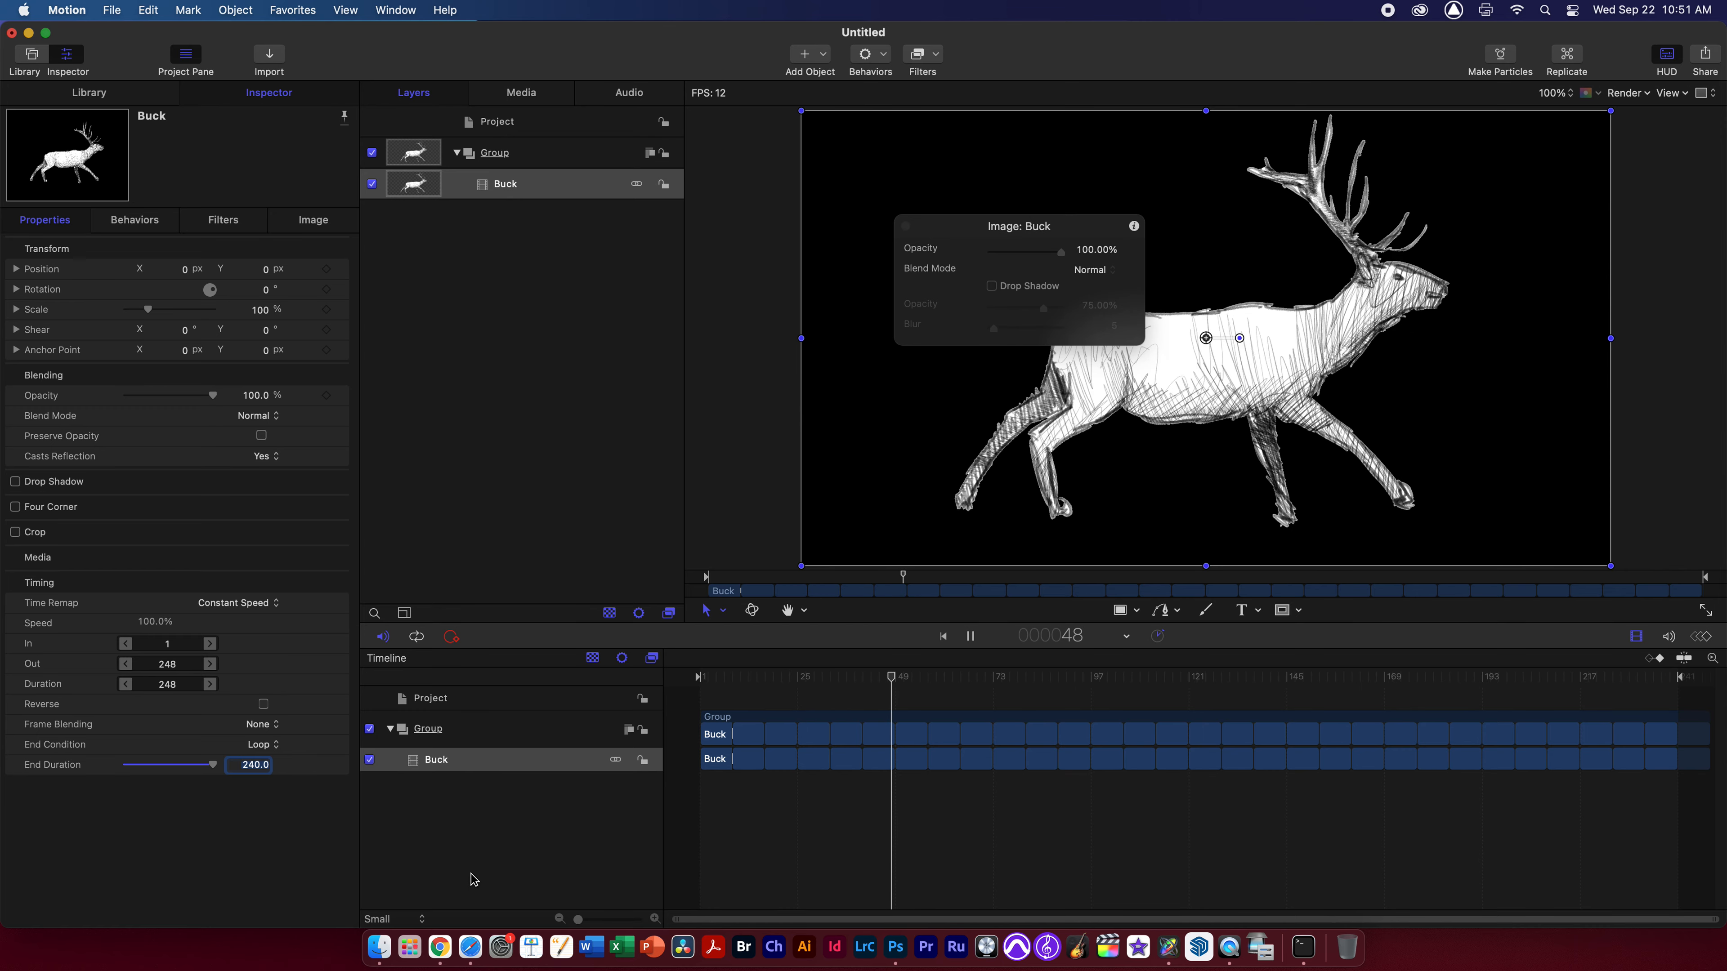
key("space")
left_click_drag(903, 677, 700, 676)
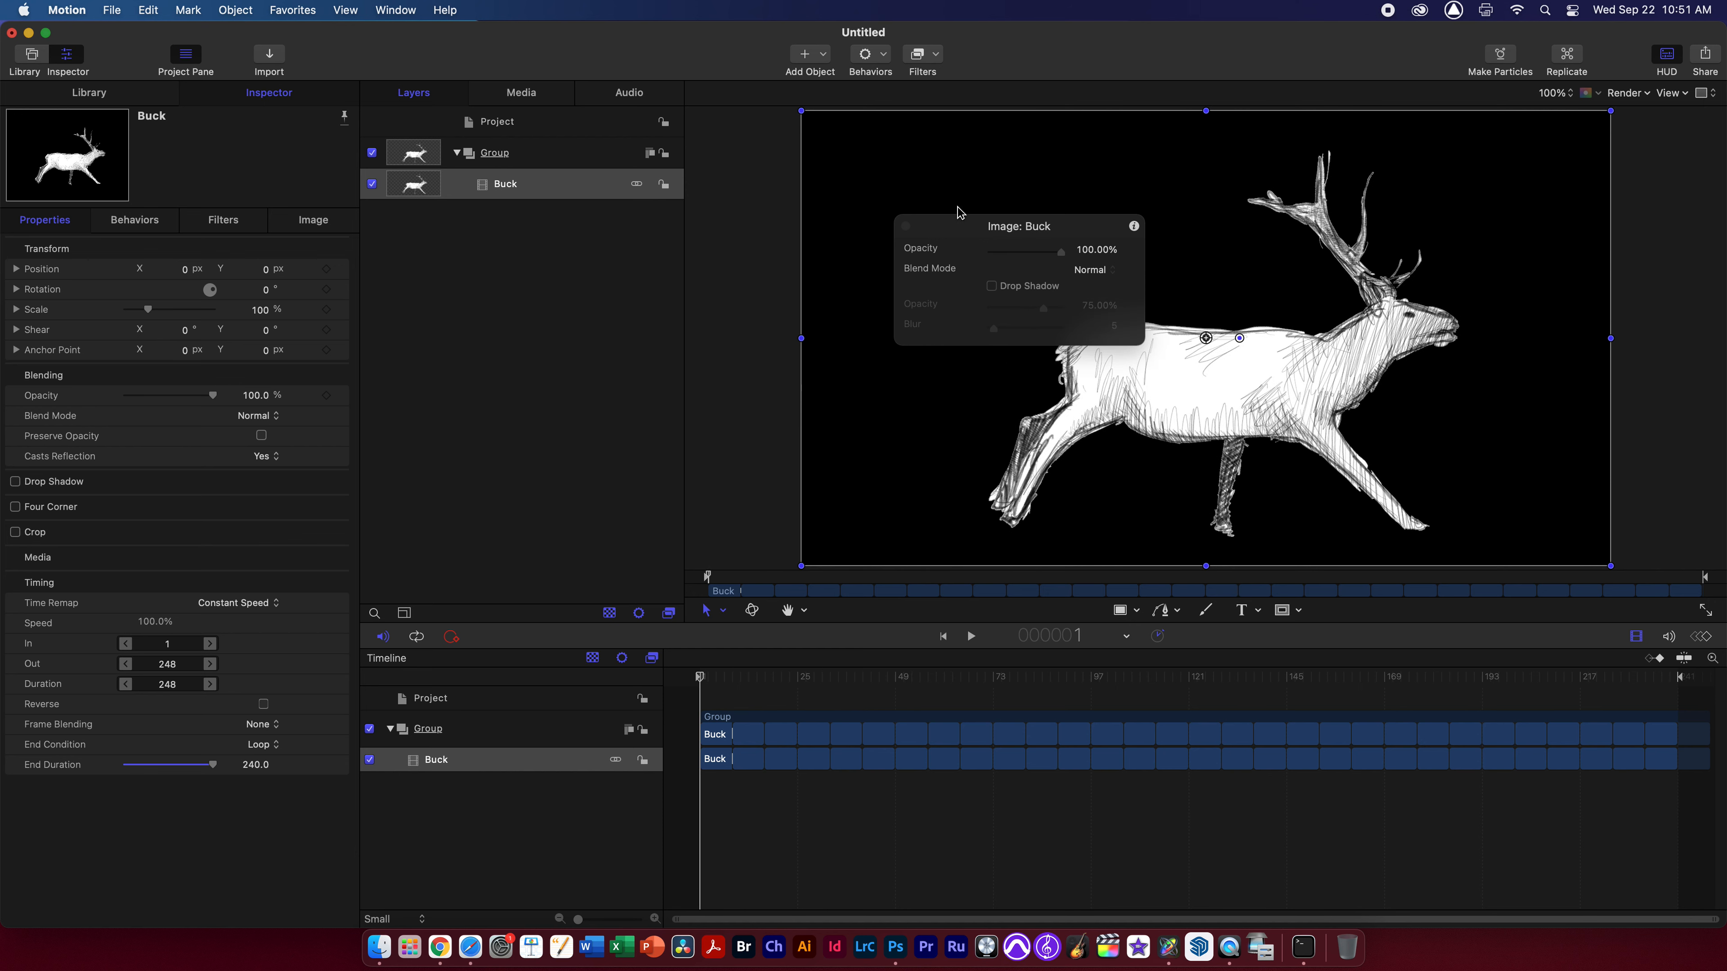
left_click(905, 227)
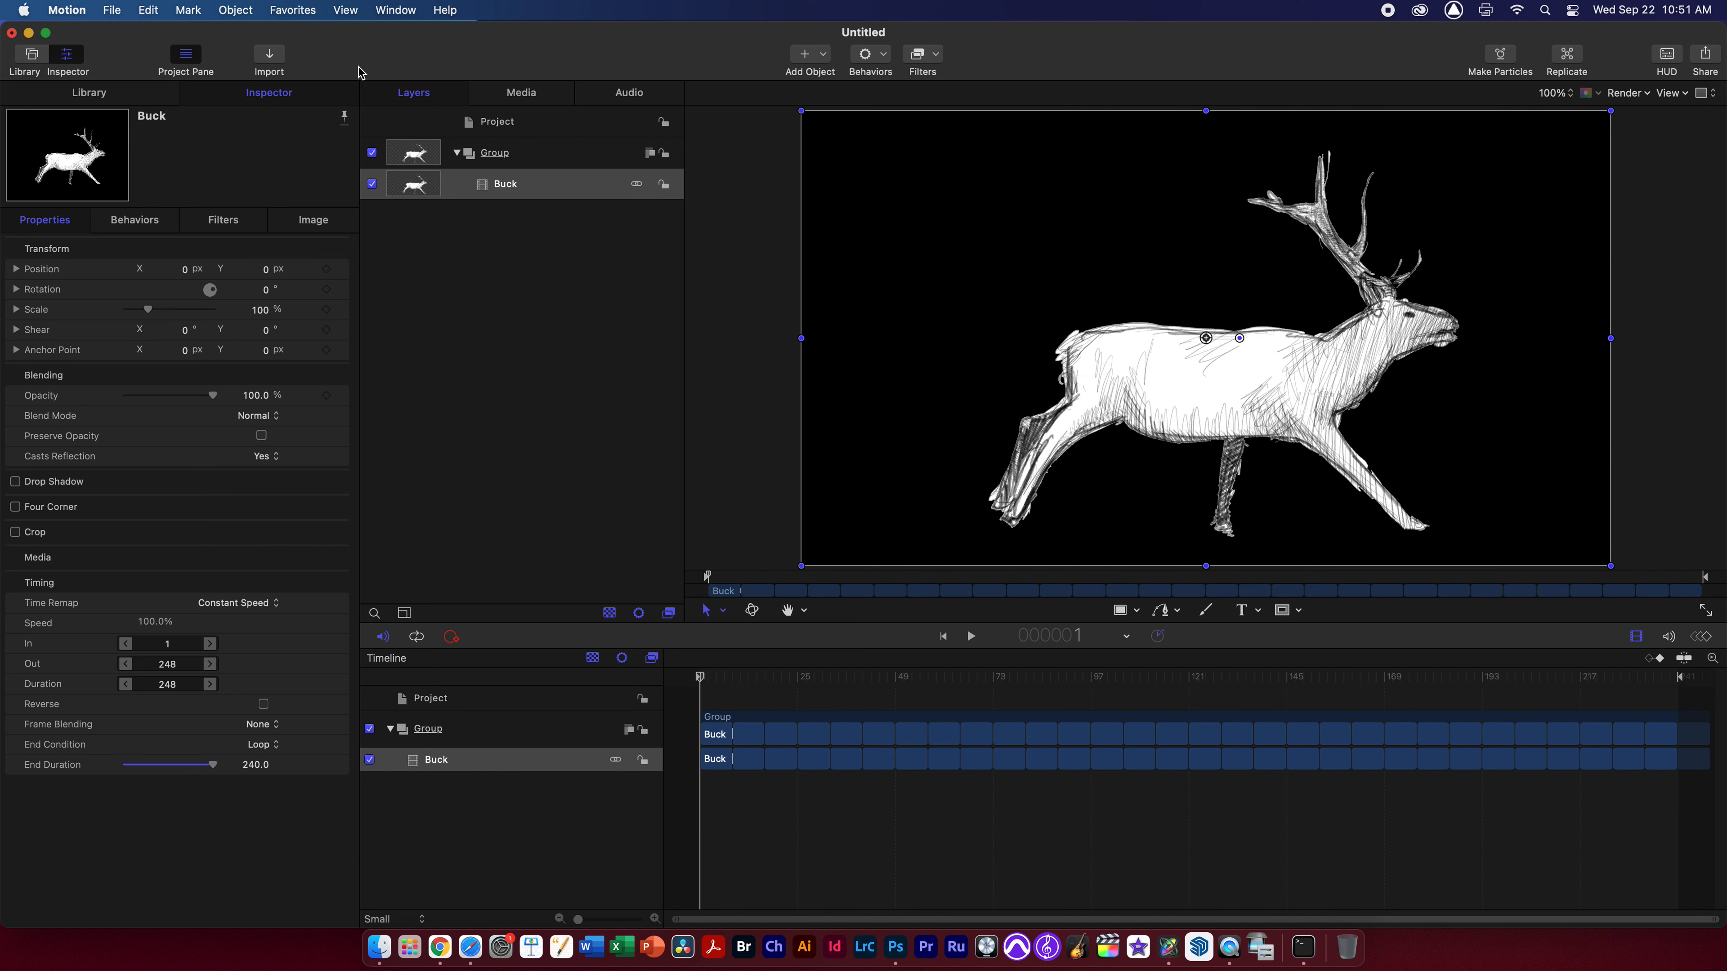
Import landscape.psd from the Desktop's buck folder into the project with All Layers
left_click(272, 54)
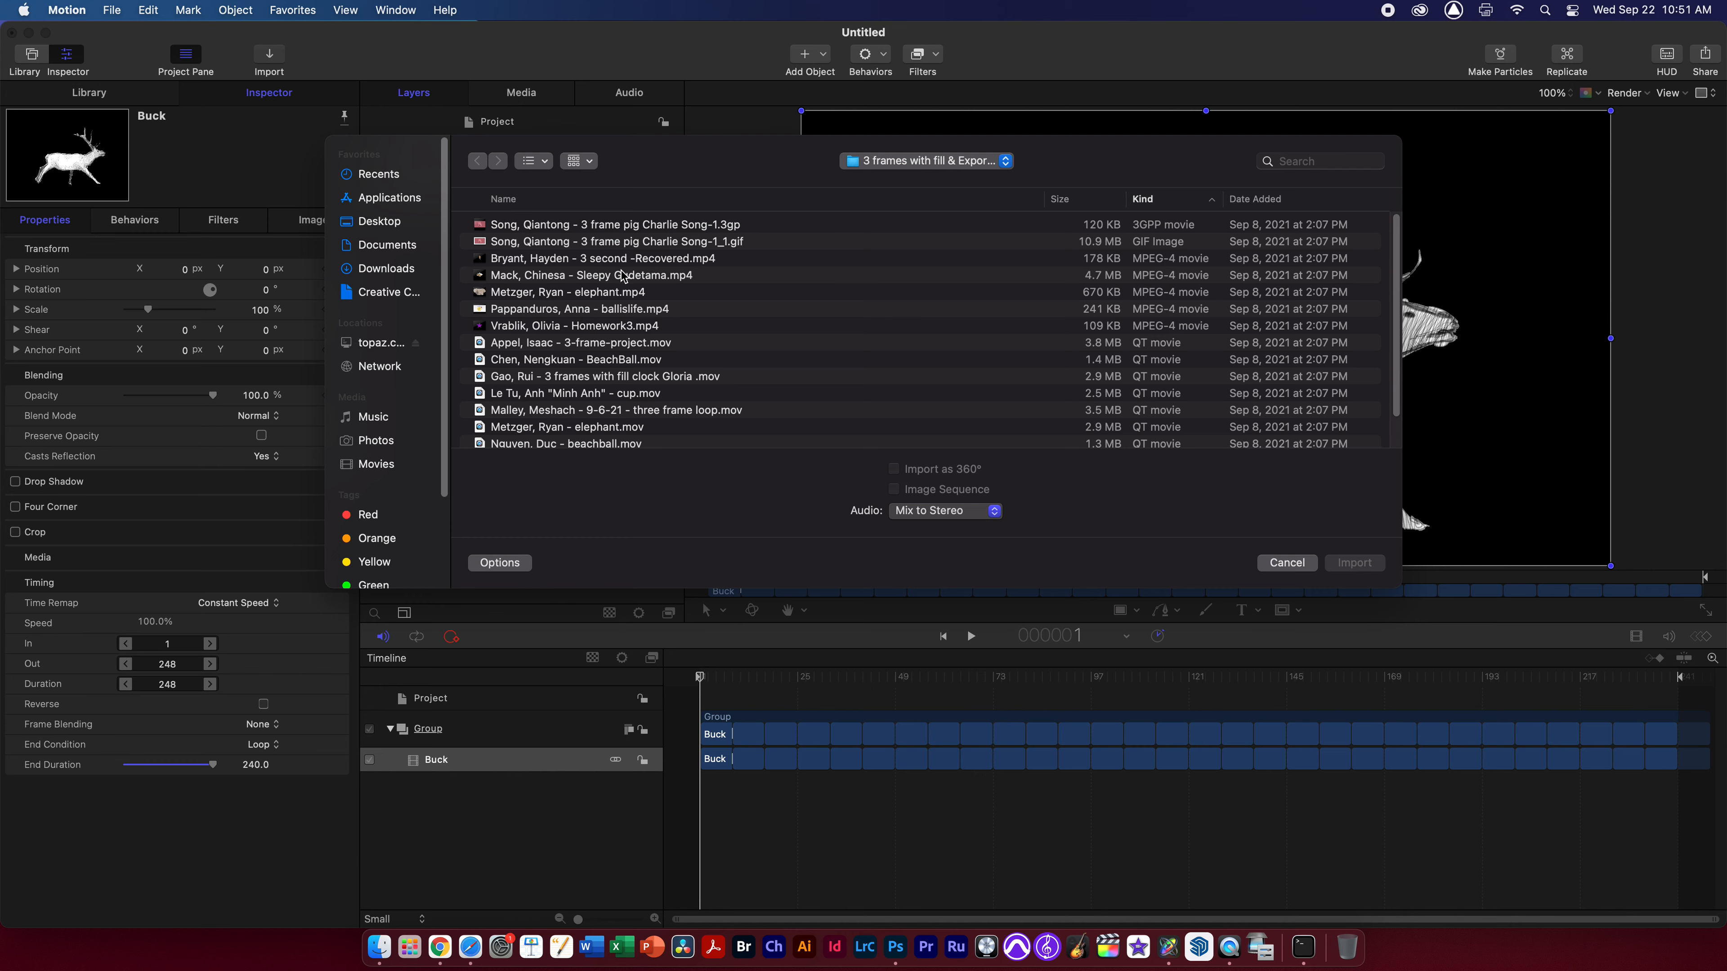
left_click(381, 222)
double_click(580, 226)
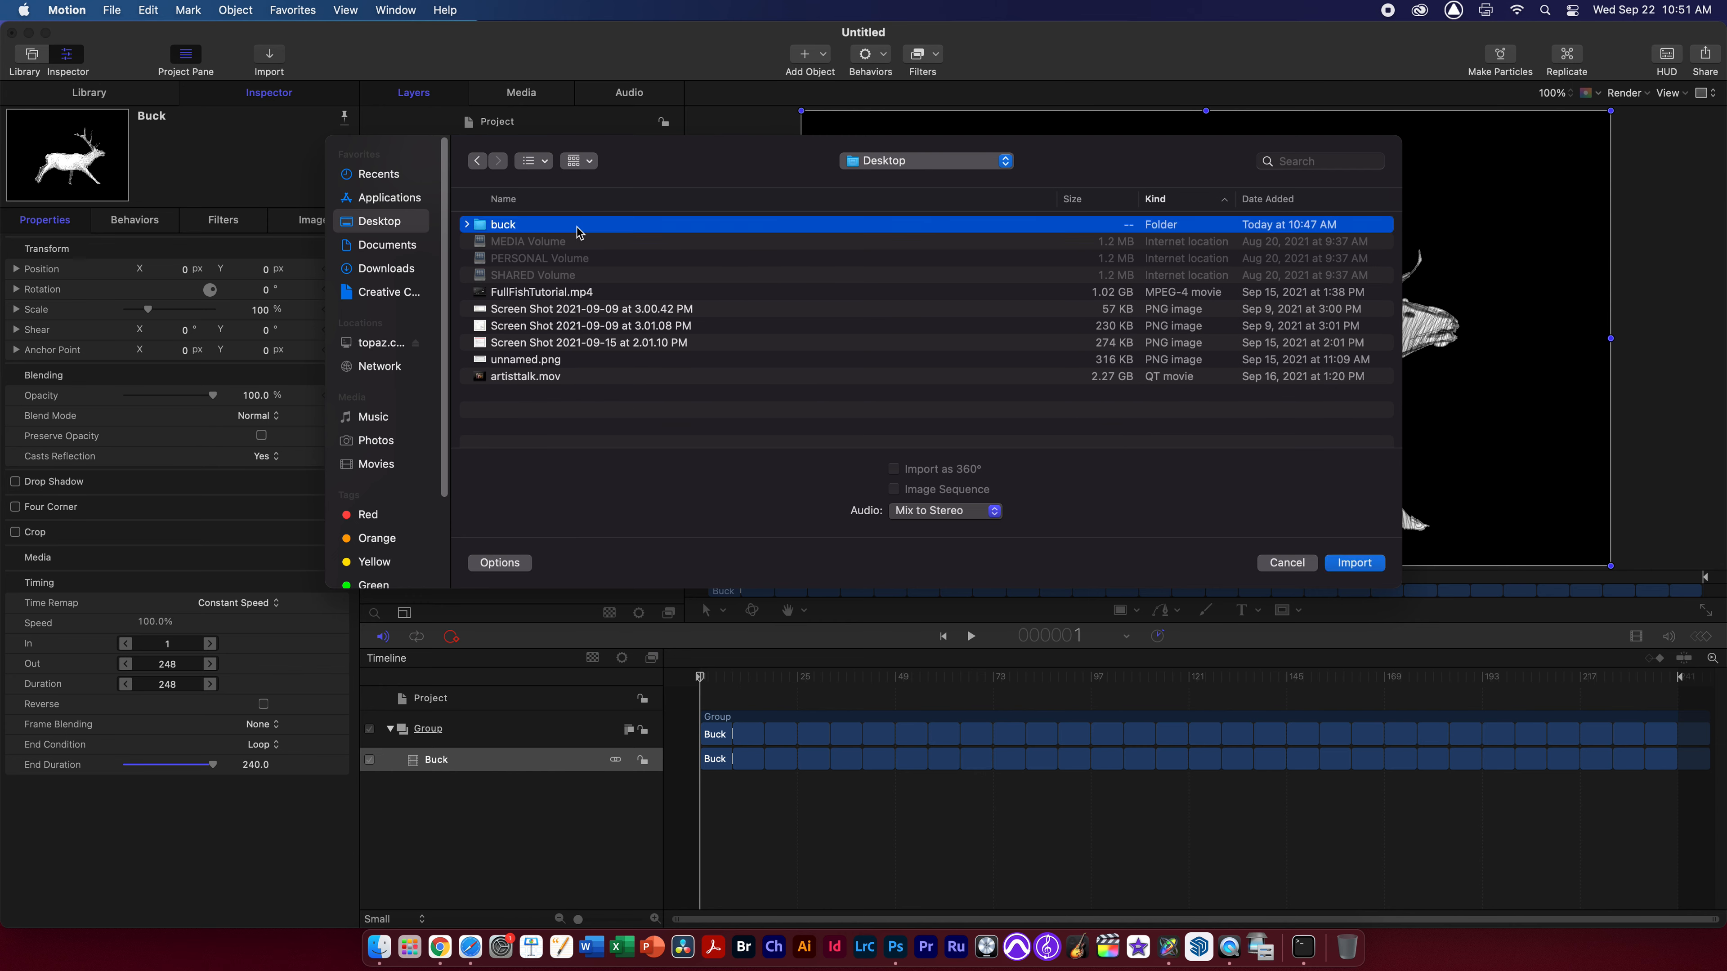
left_click(554, 243)
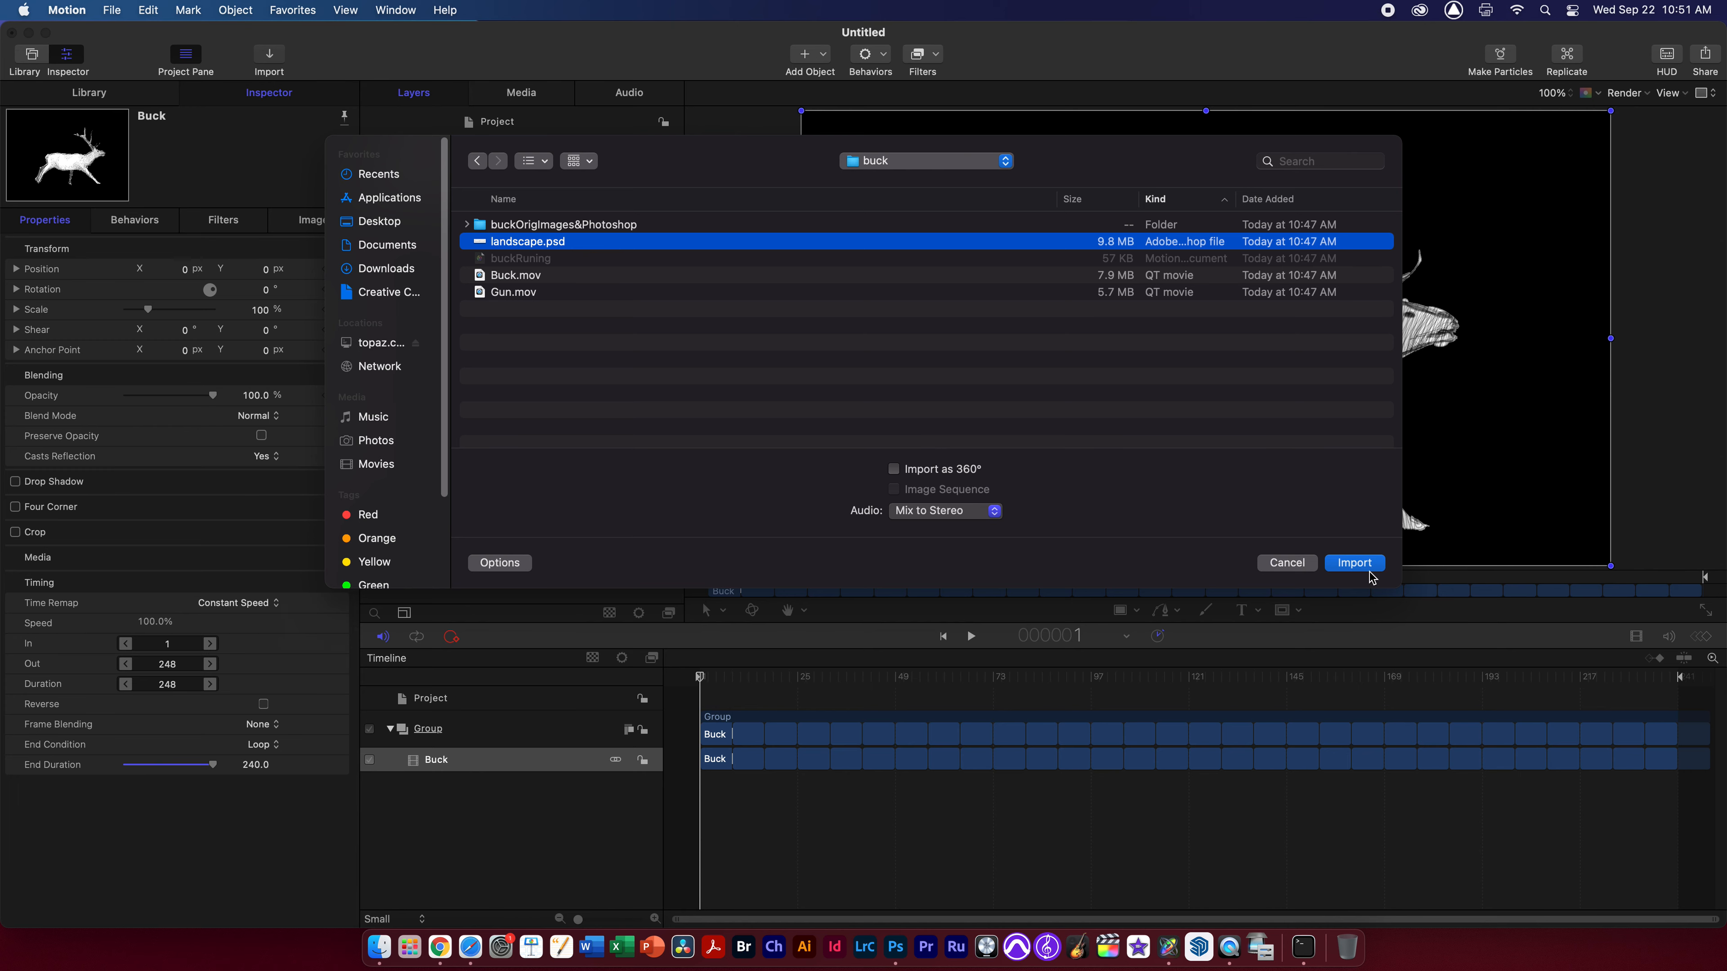
left_click(1354, 563)
left_click_drag(1380, 534, 945, 164)
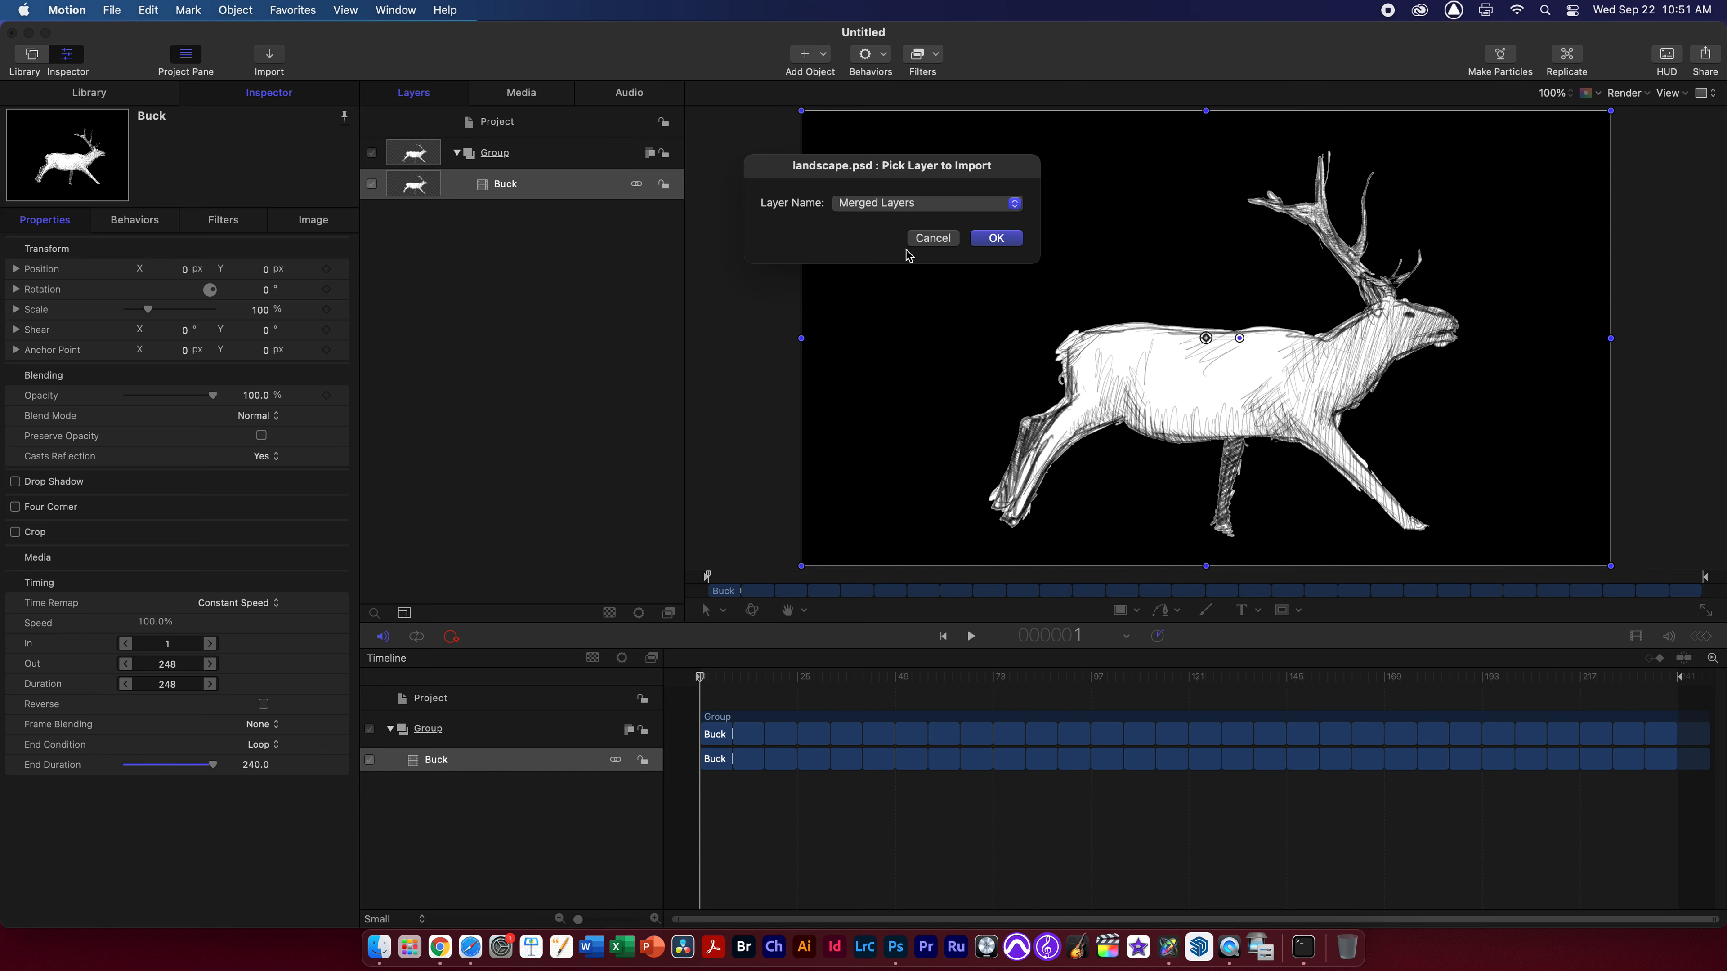
left_click(970, 206)
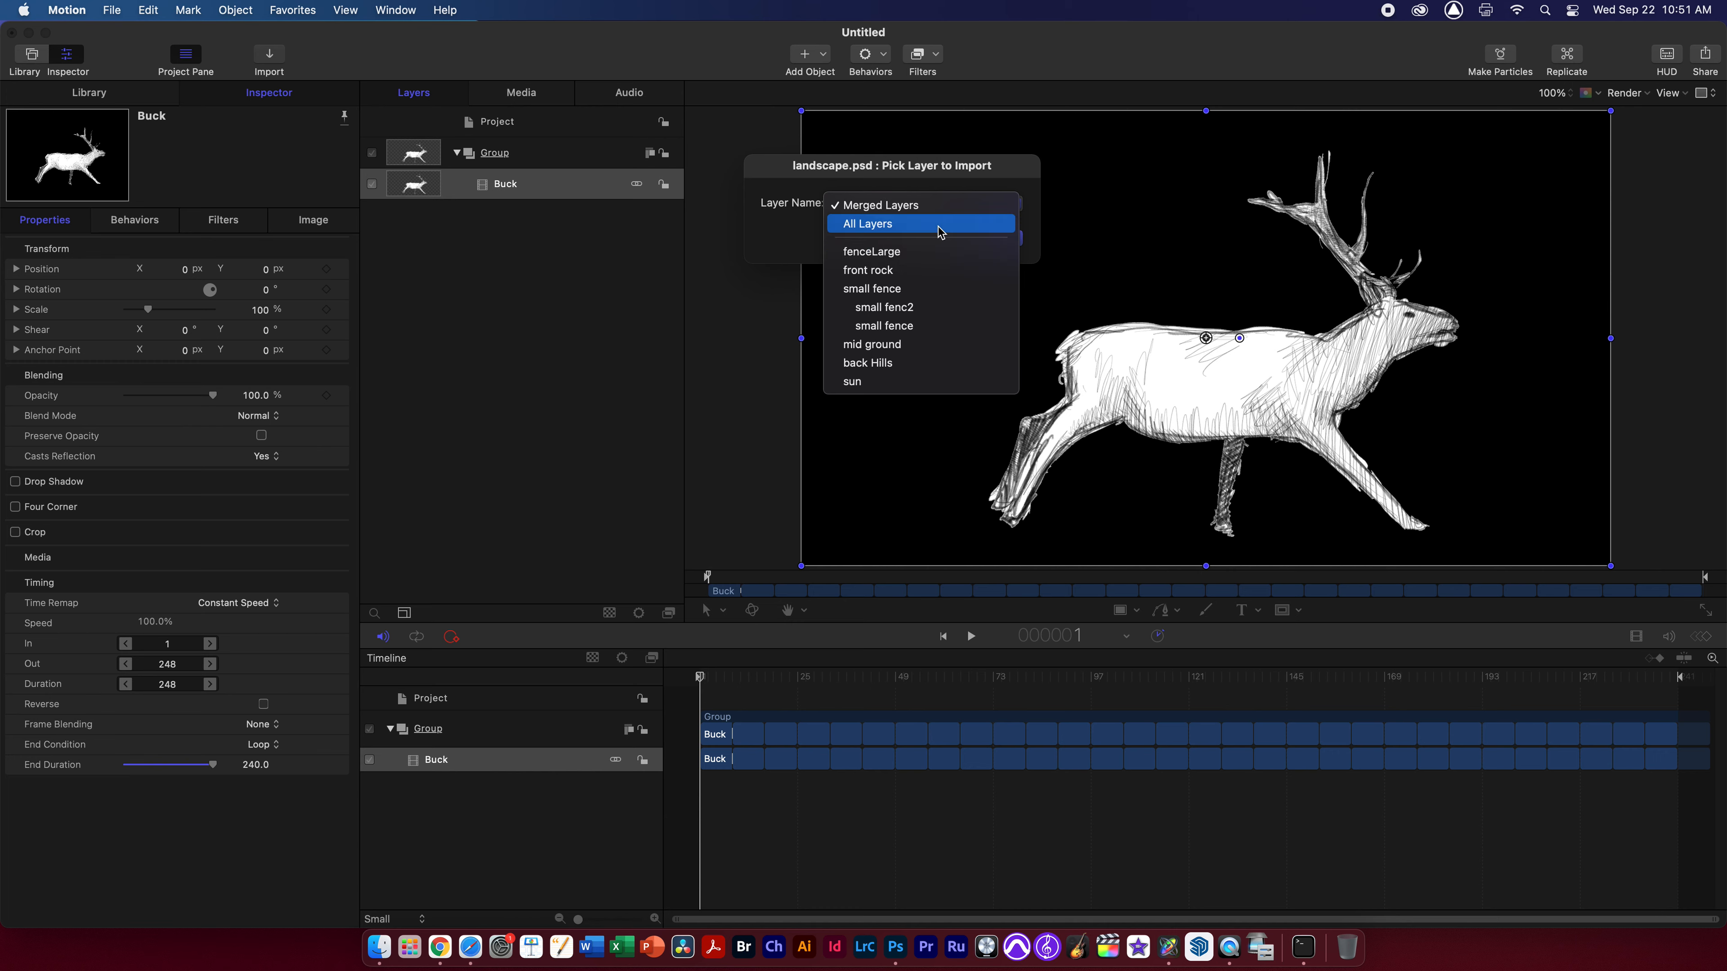
left_click(901, 223)
left_click(1014, 244)
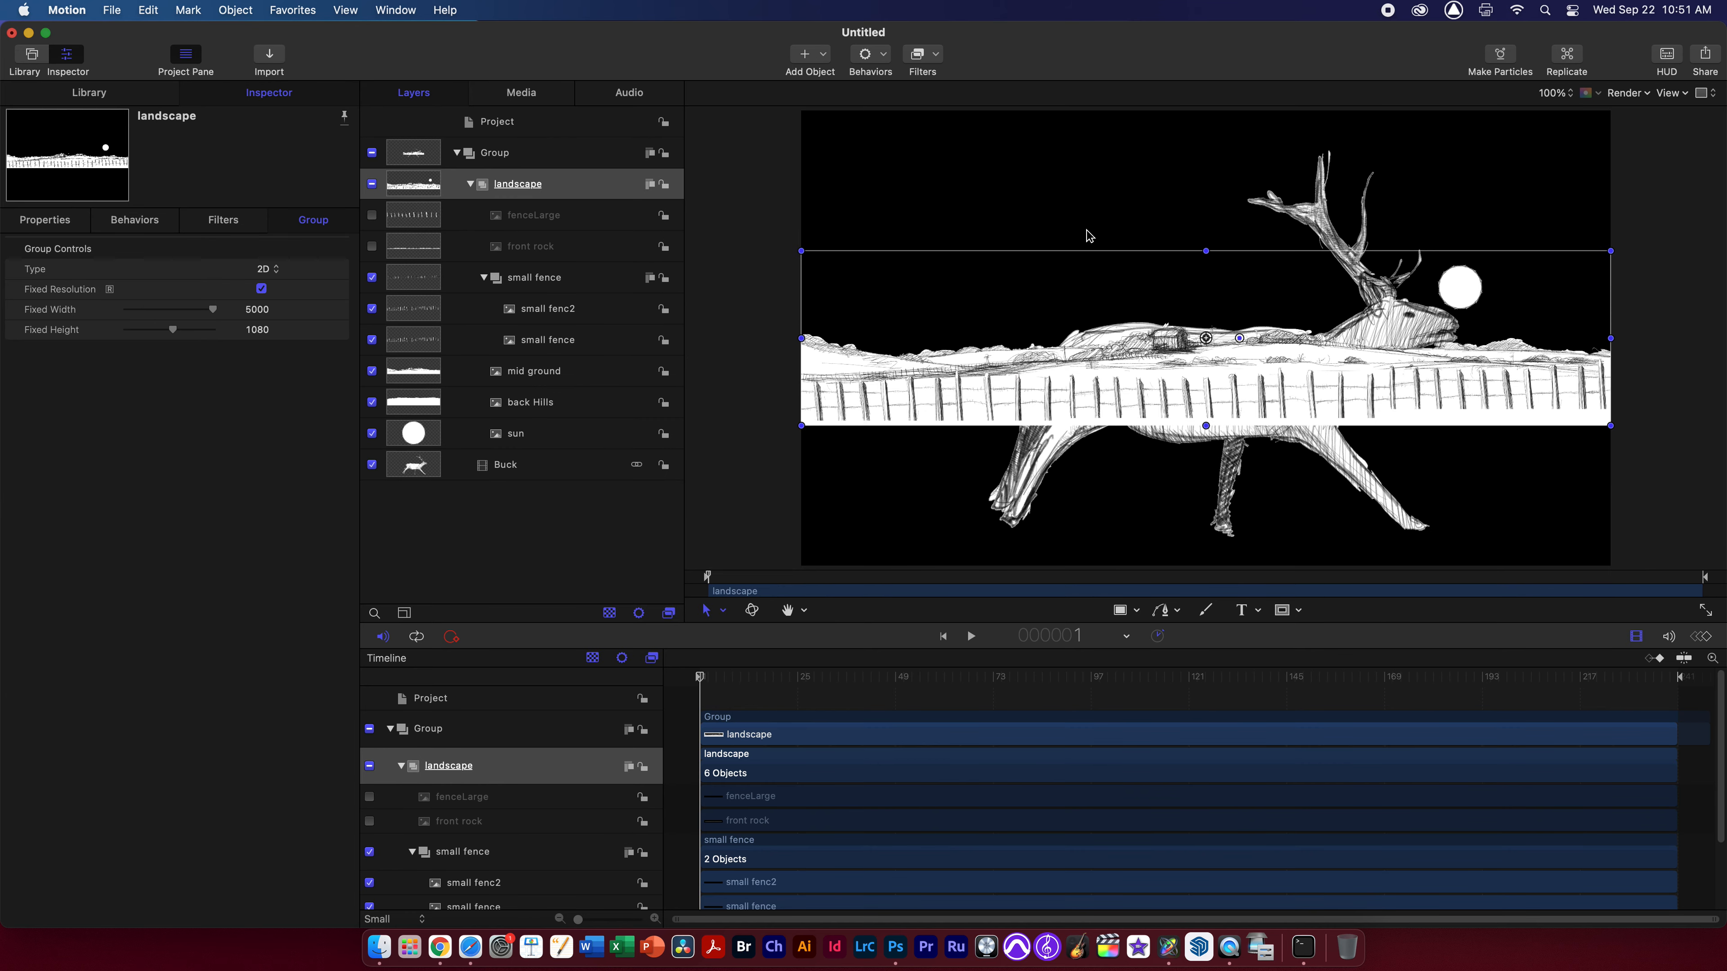
Examine the landscape group's contents, selecting its fence, rock, ground, hills and sun layers one after another
left_click(465, 185)
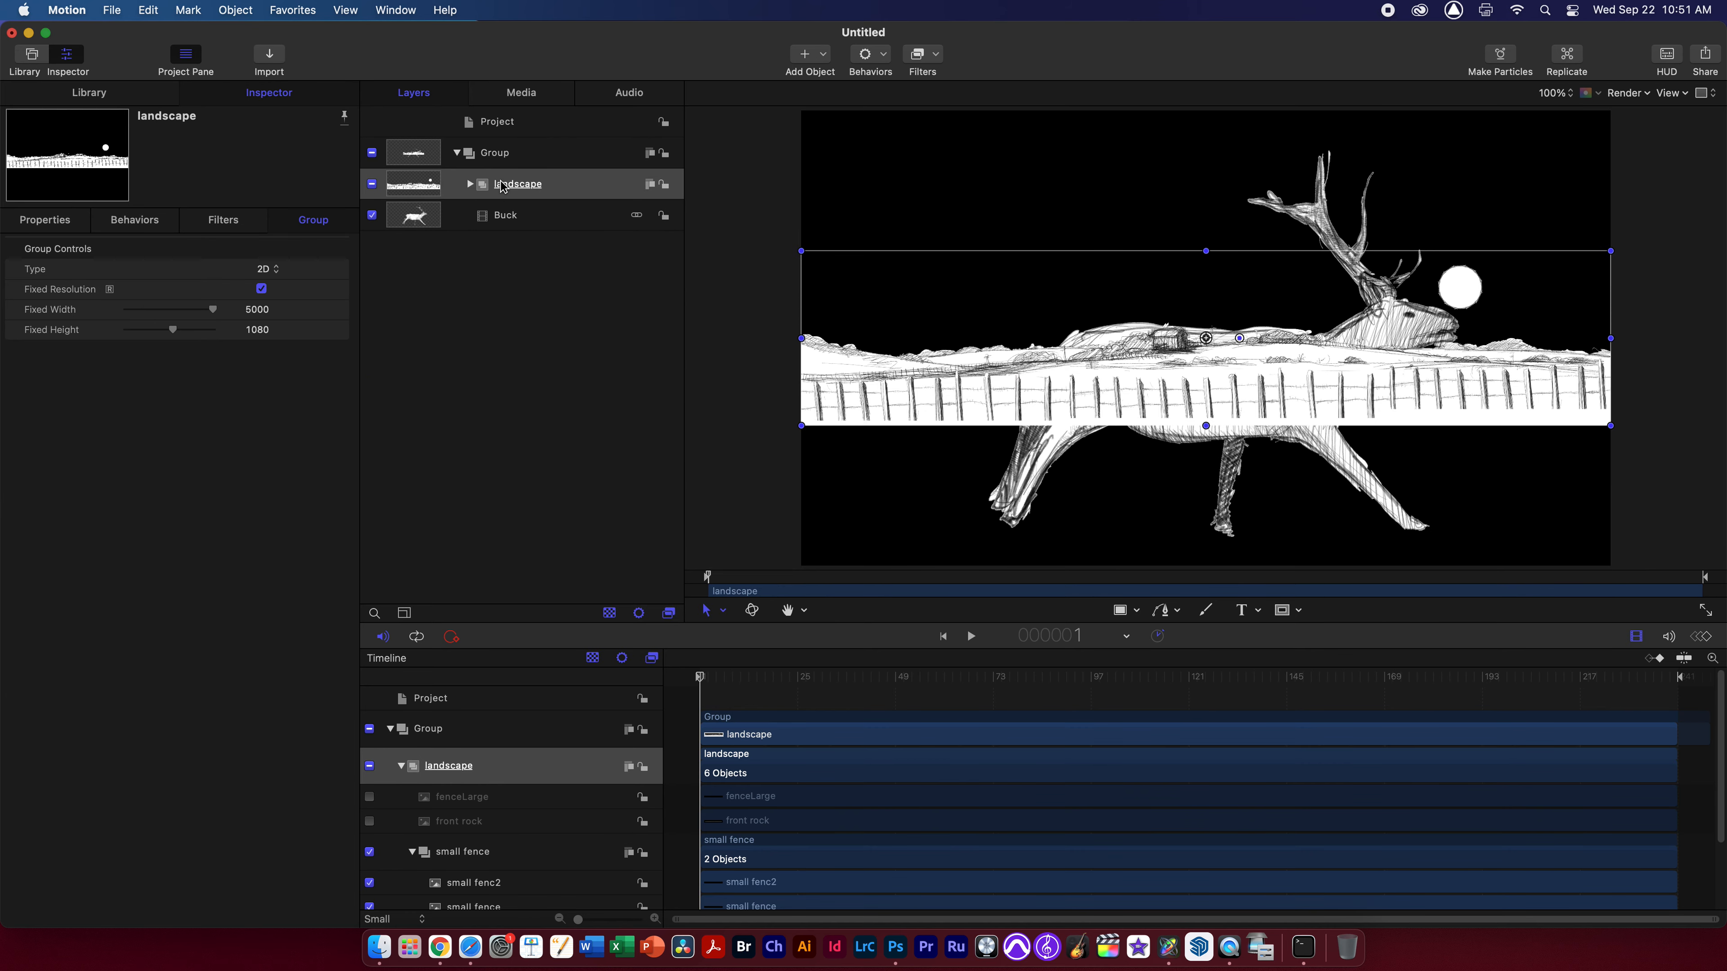
left_click(471, 185)
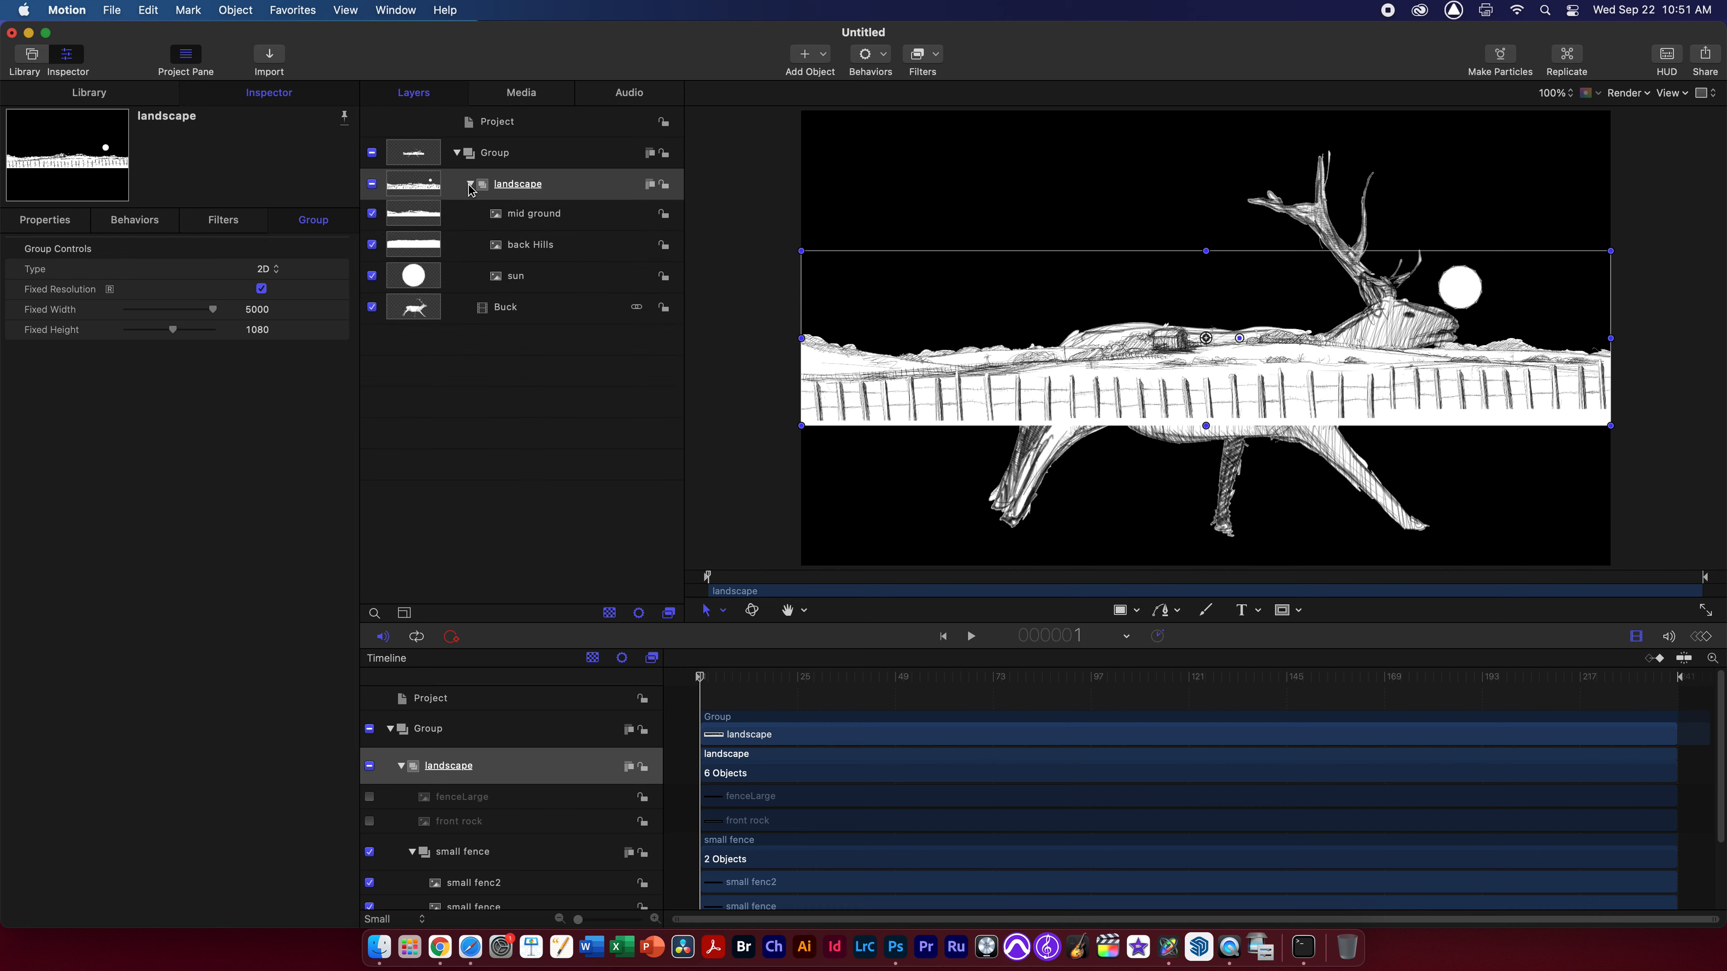
left_click(524, 191)
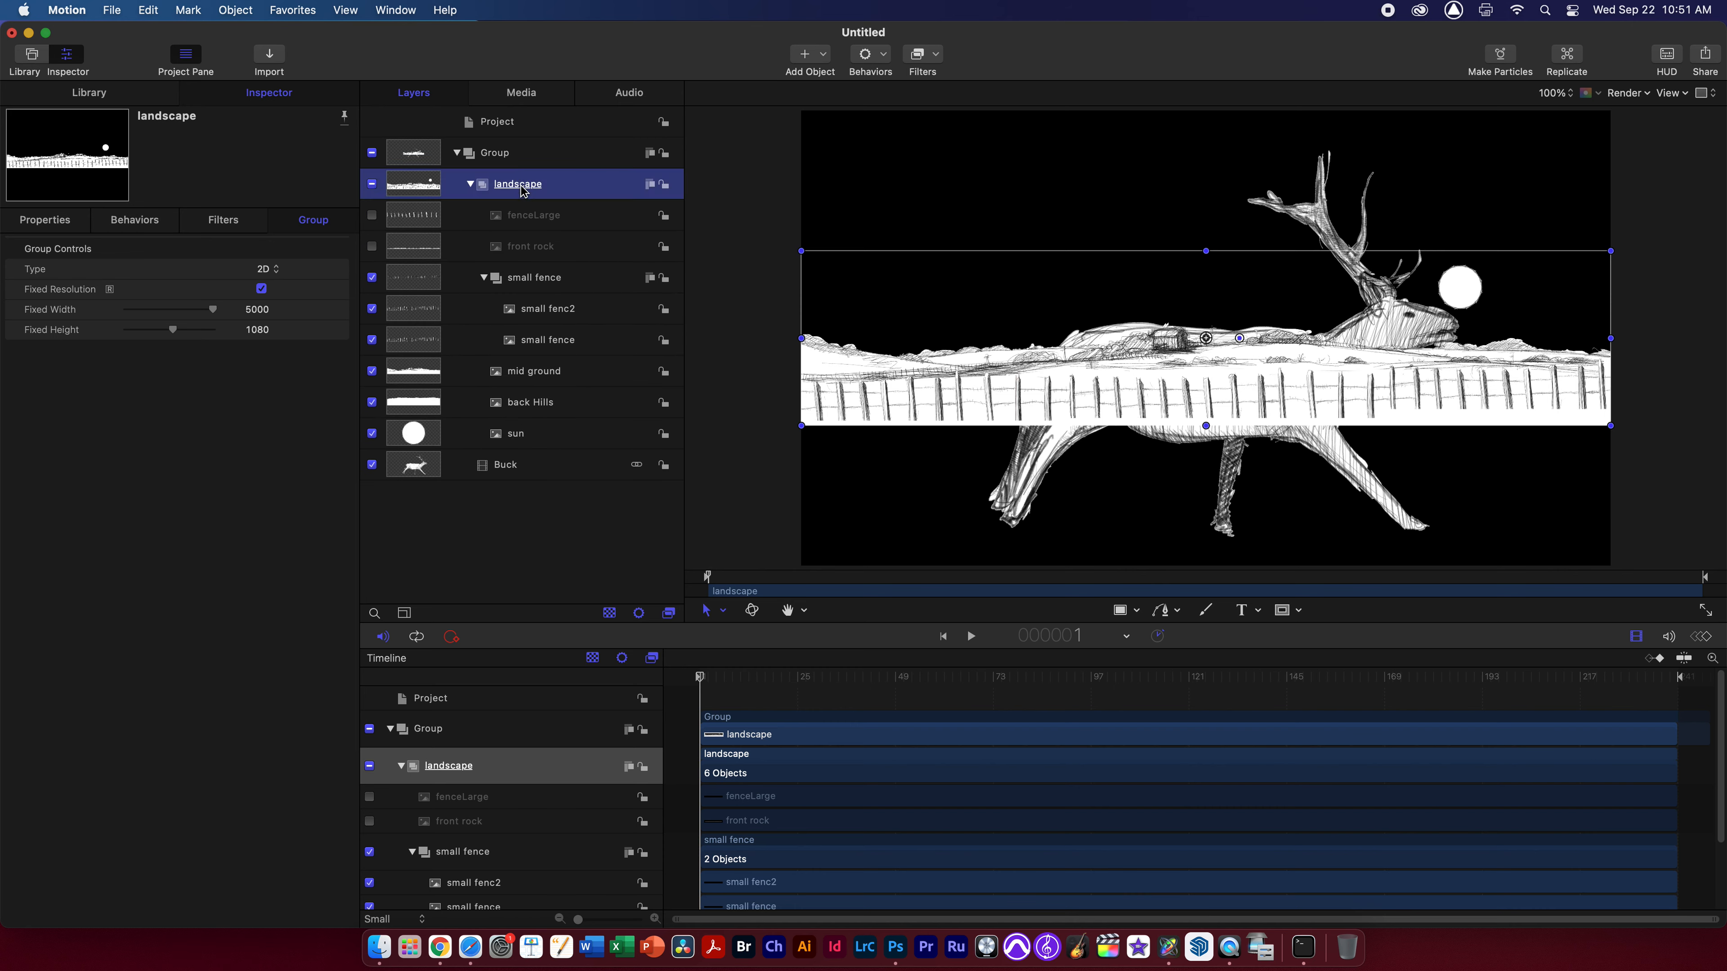
left_click(534, 216)
left_click(536, 248)
left_click(539, 280)
left_click(540, 310)
left_click(543, 339)
left_click(534, 372)
left_click(530, 407)
left_click(529, 425)
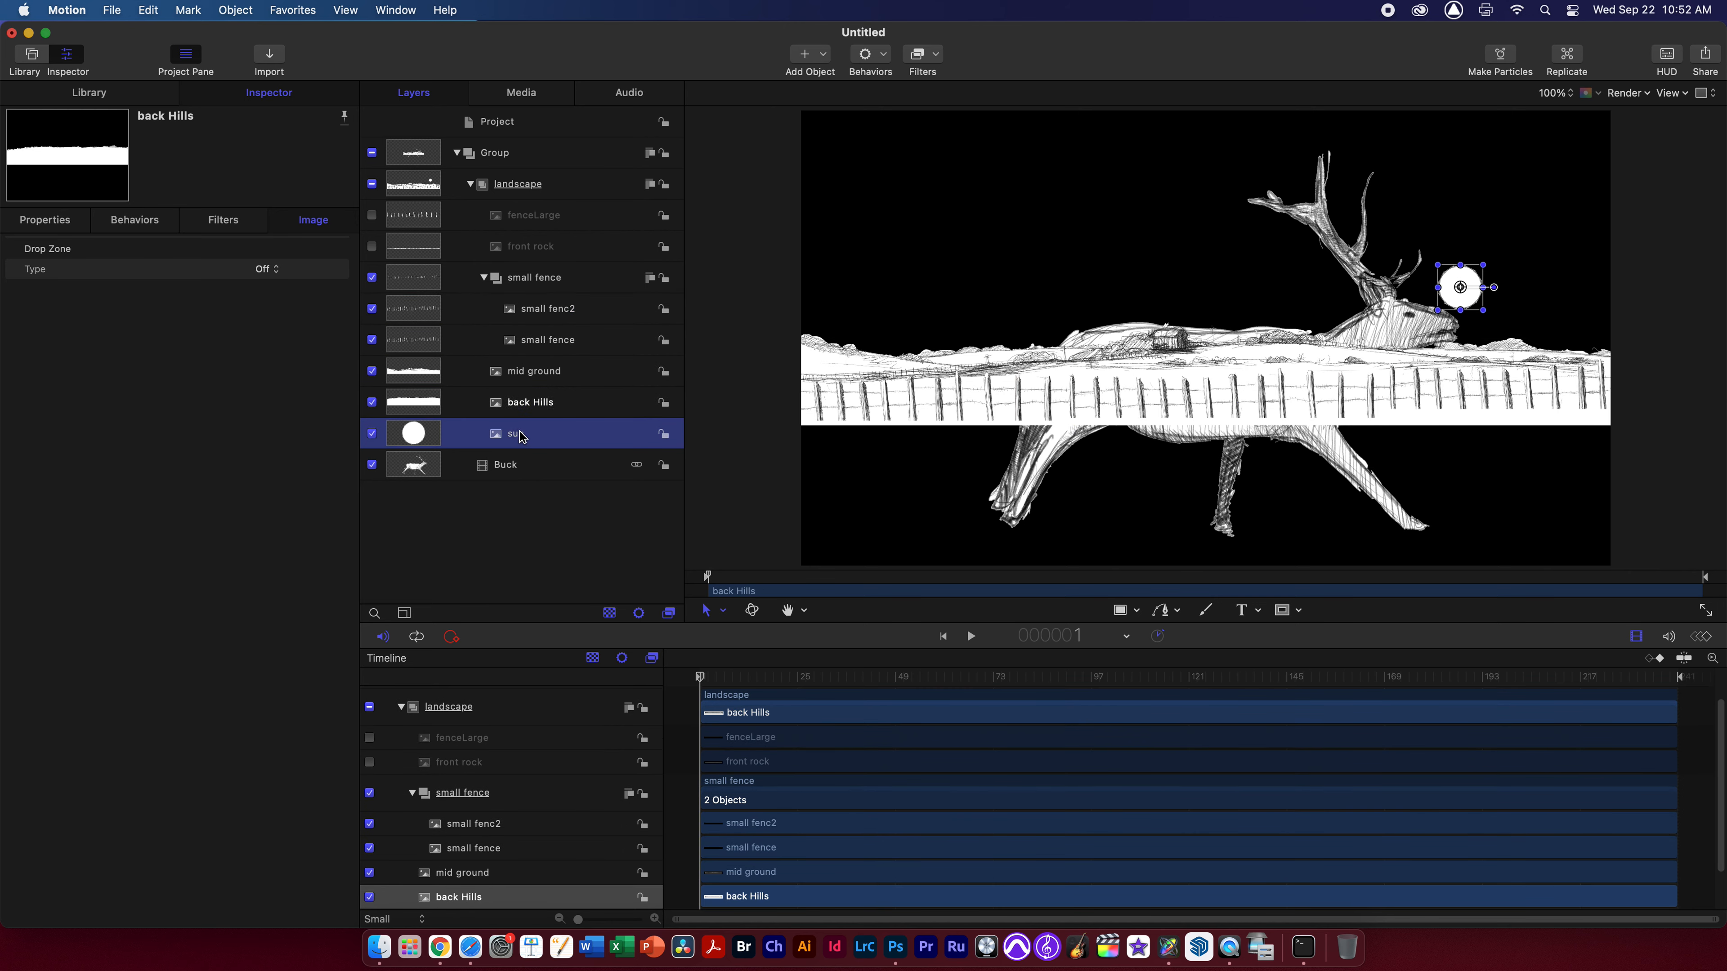
Turn off Fixed Resolution for the landscape group
left_click(519, 191)
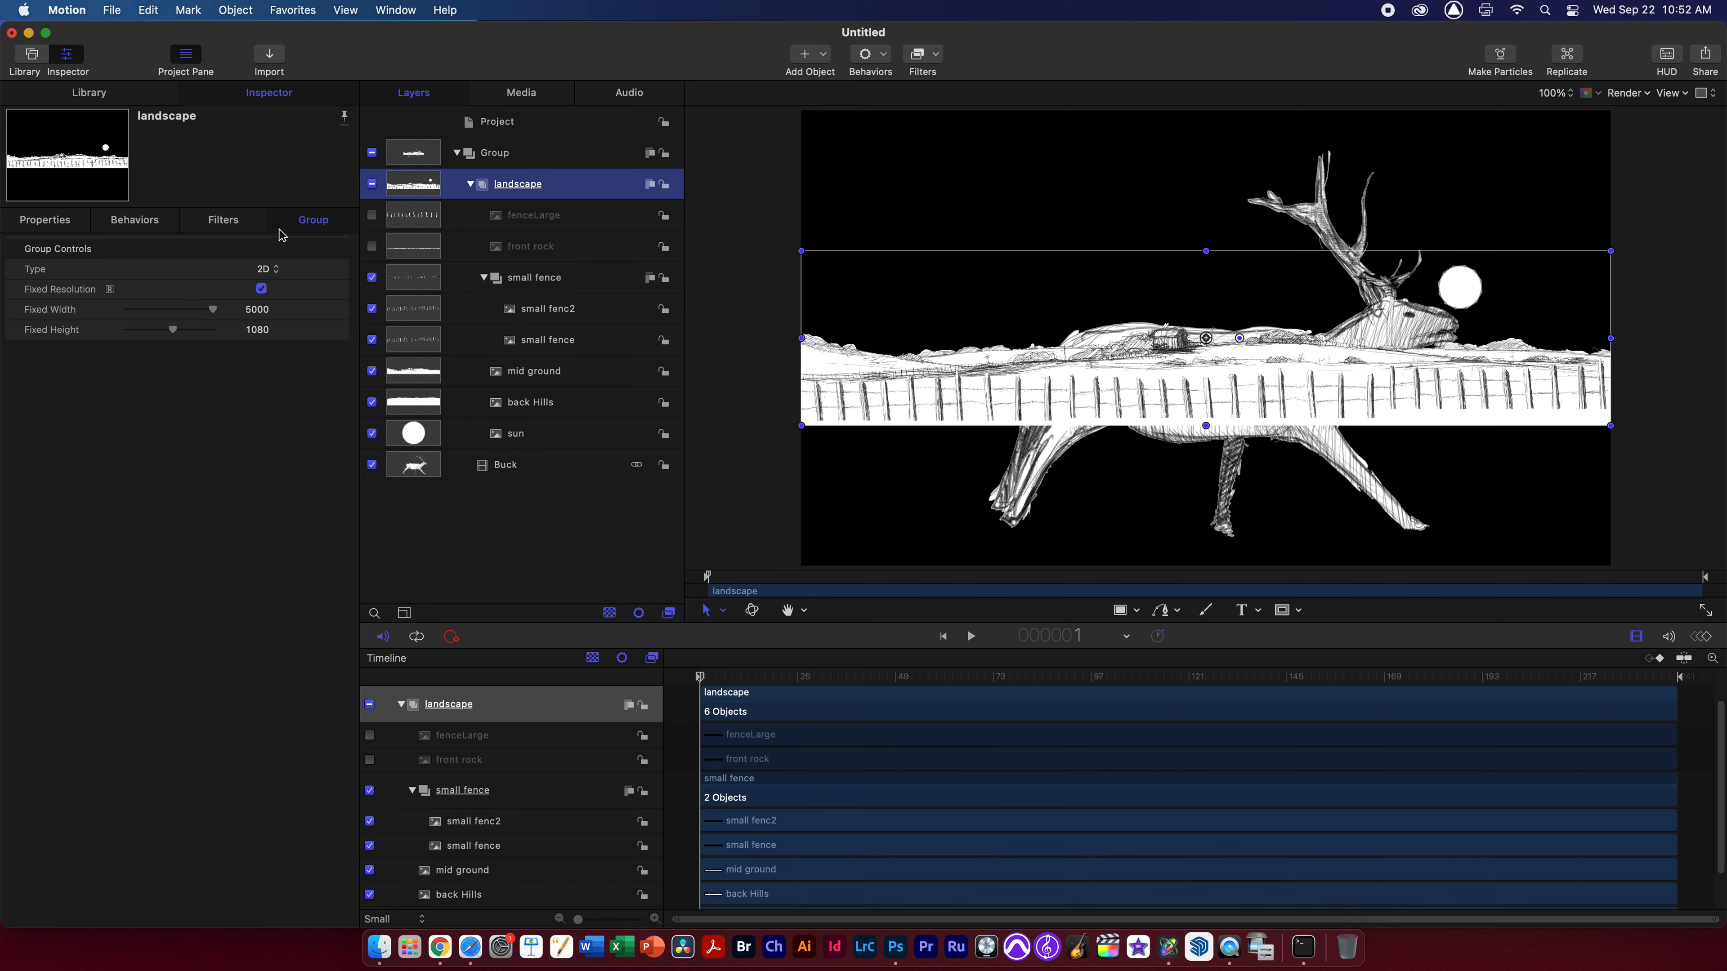
left_click(261, 289)
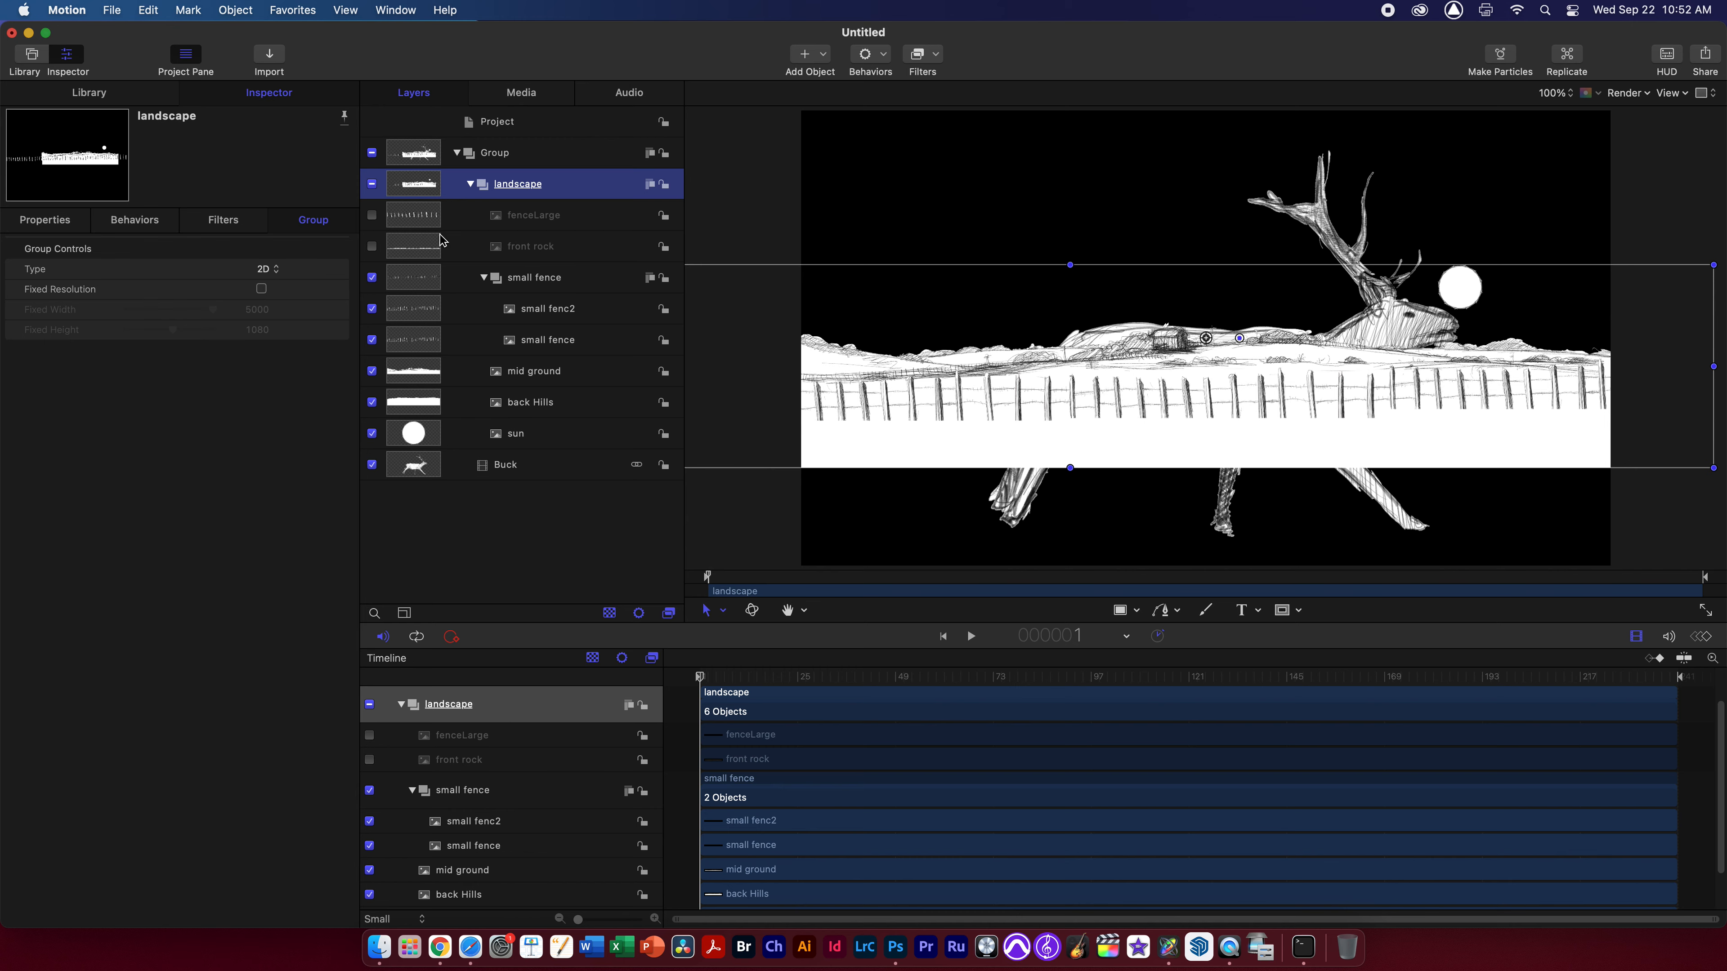
left_click(261, 289)
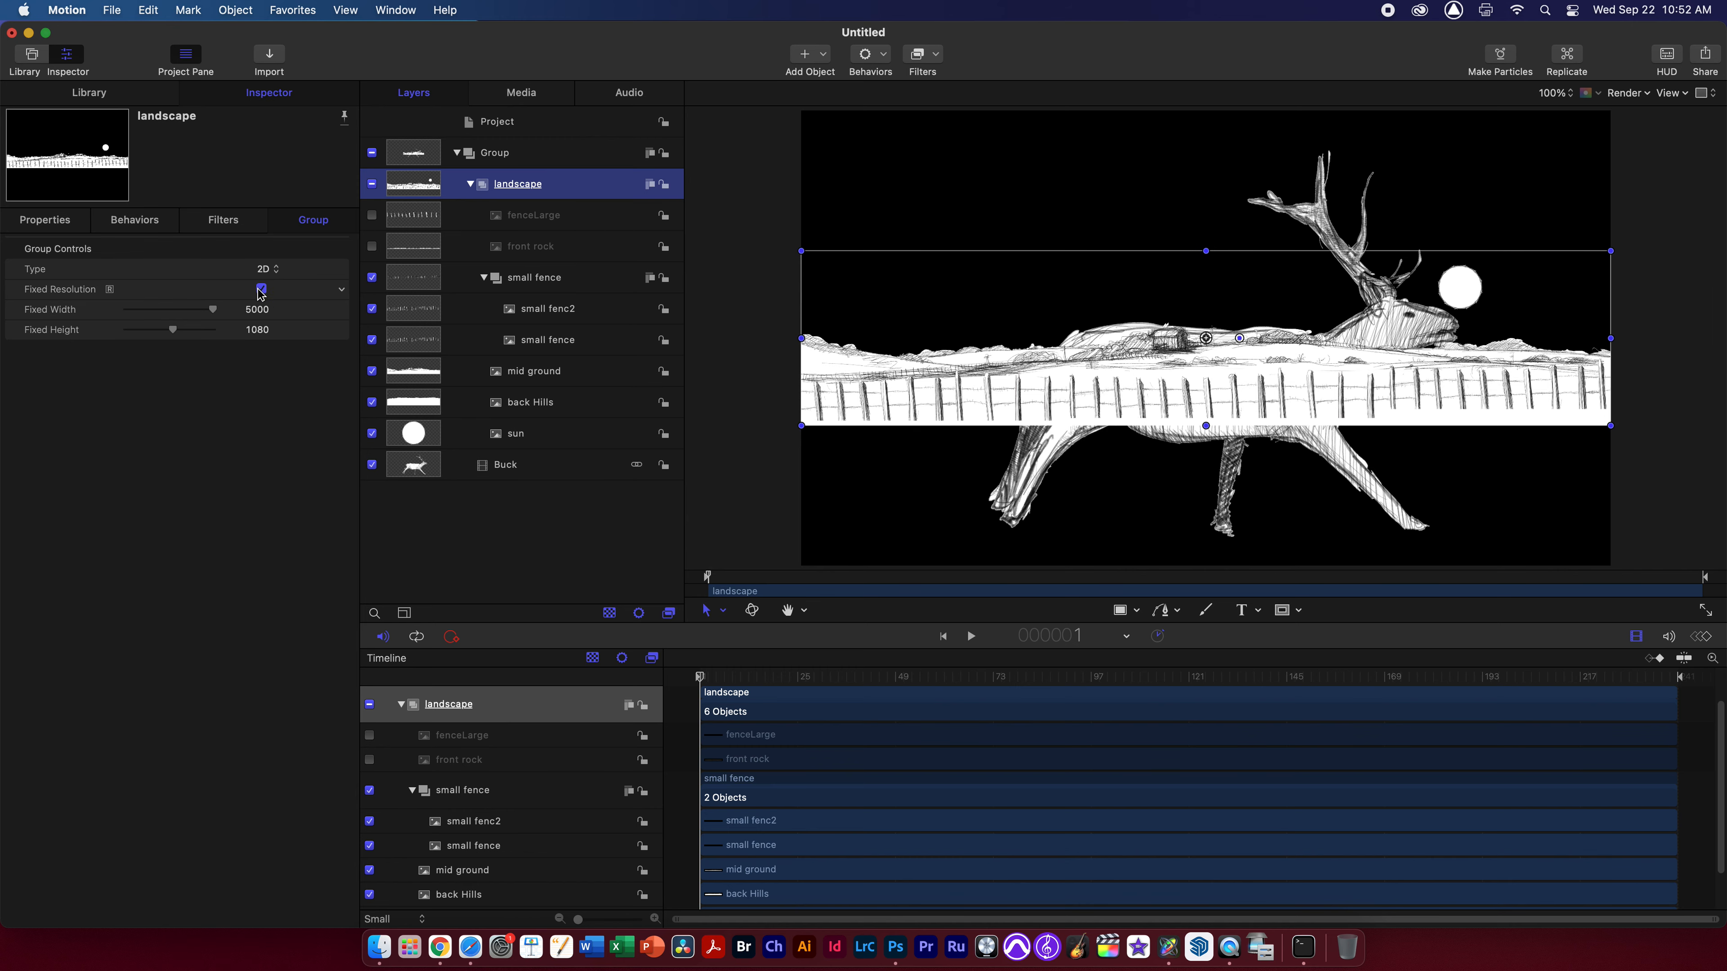
left_click(261, 289)
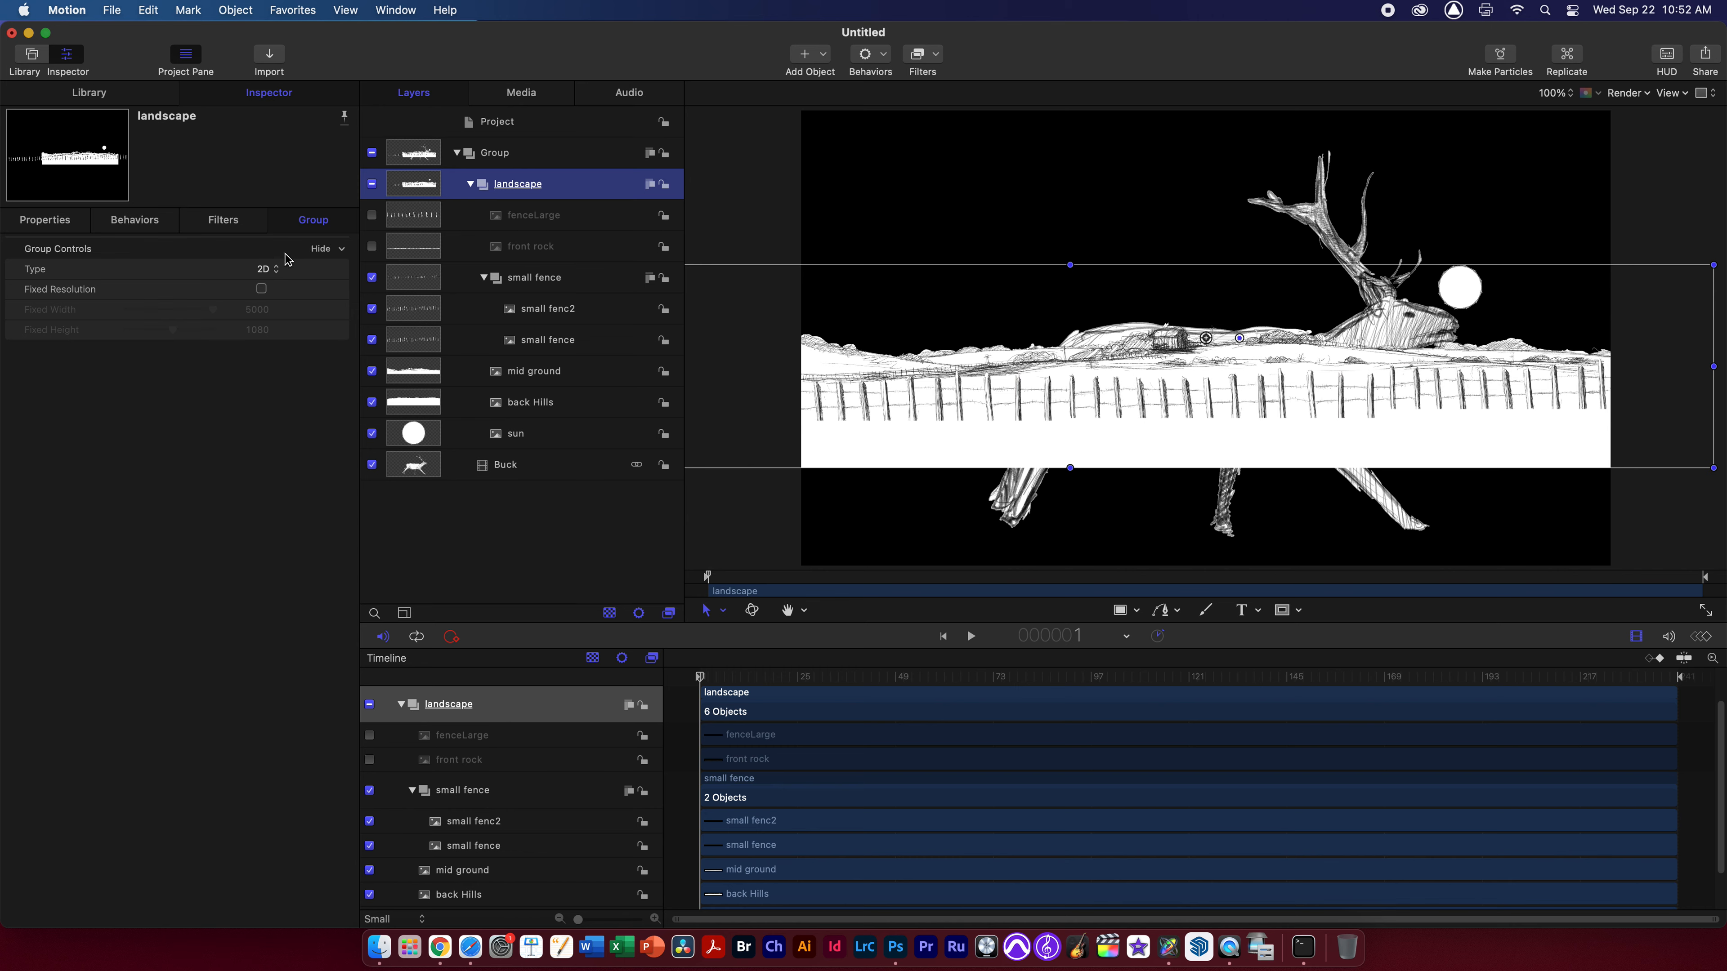
Set the landscape group's scale to 100%
left_click(45, 220)
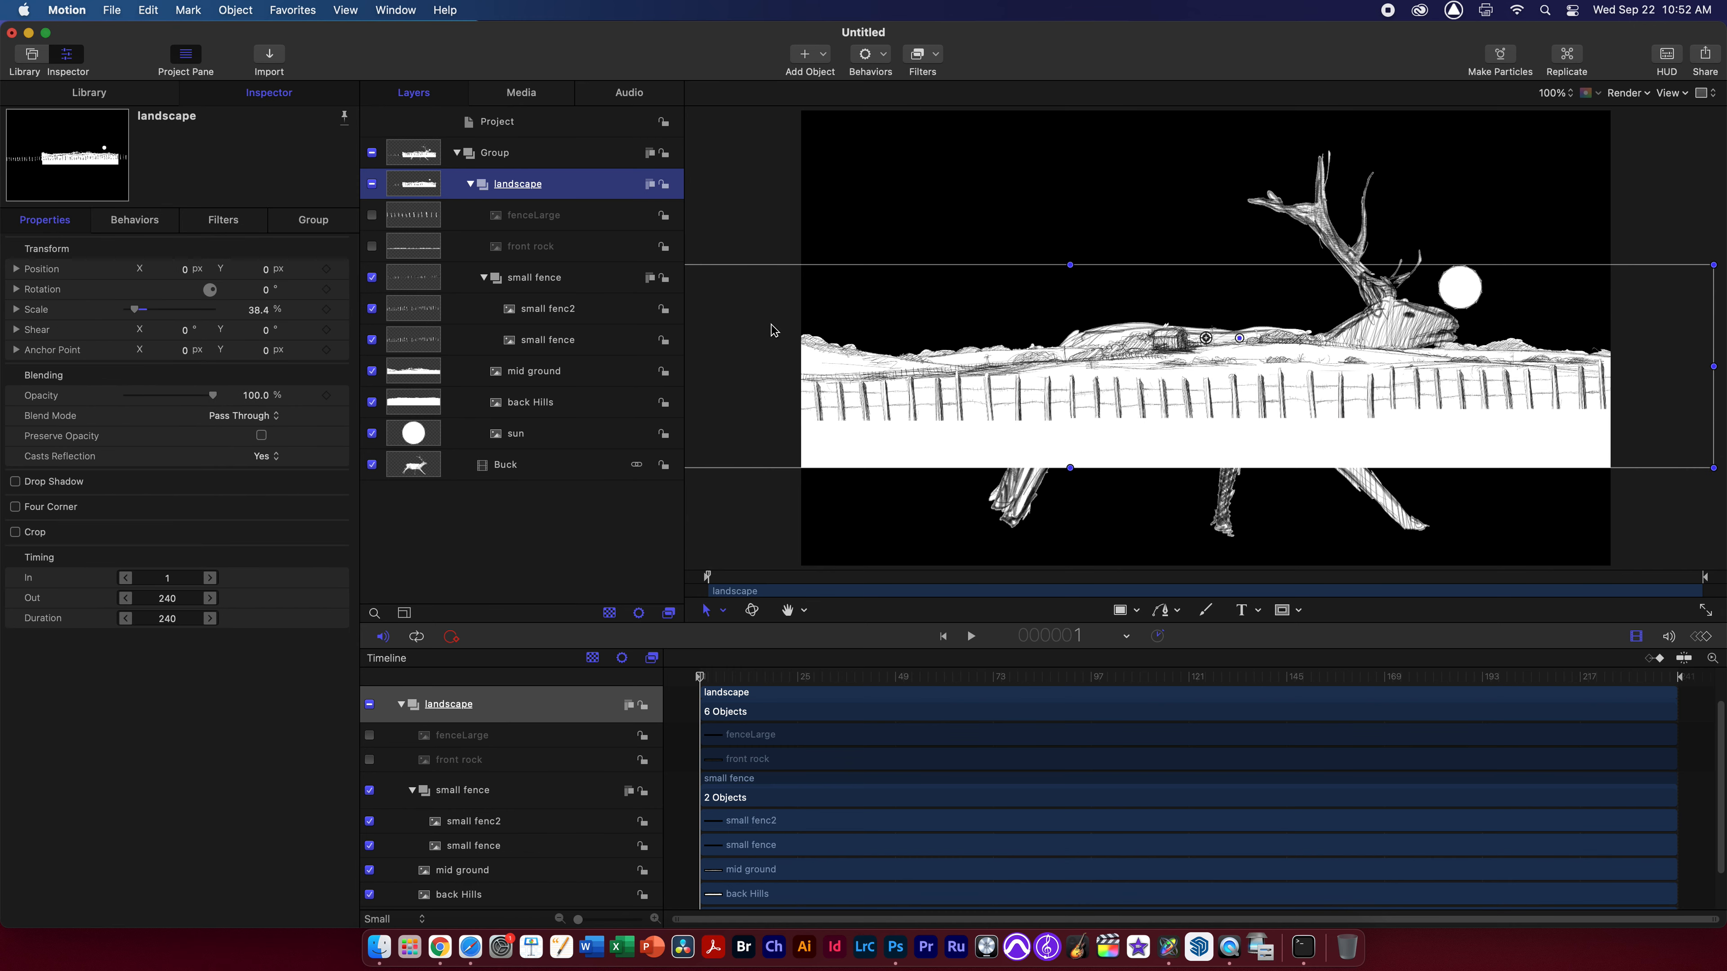
left_click(261, 312)
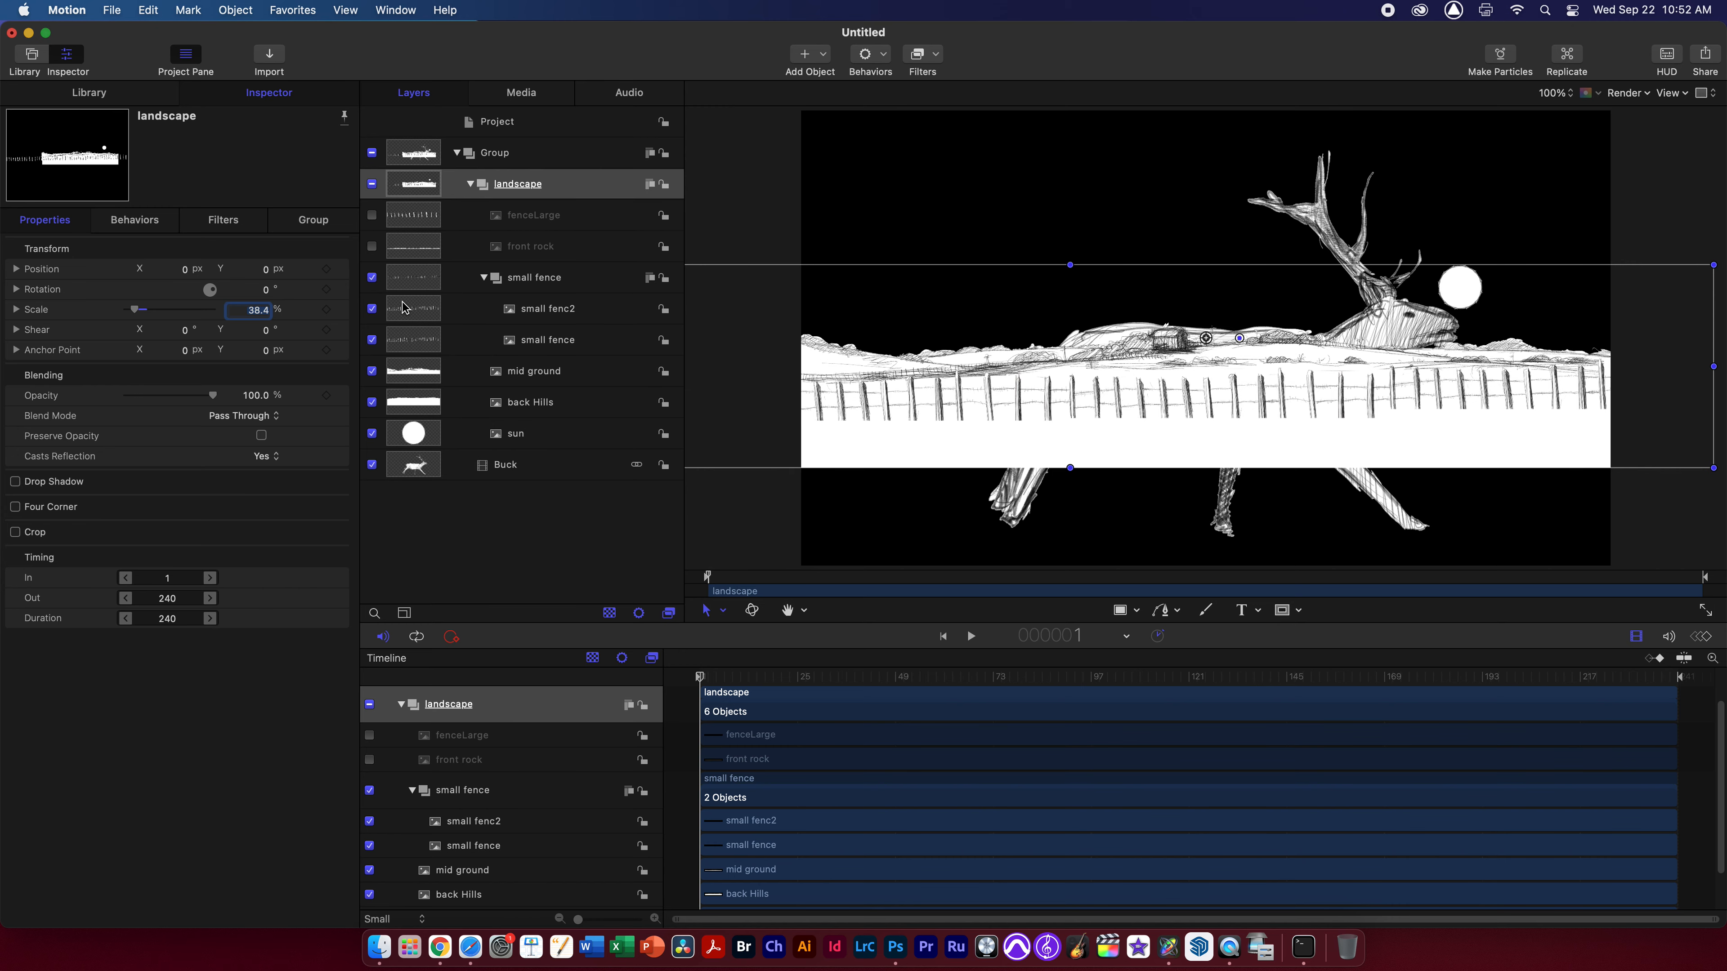
type("100")
key("Return")
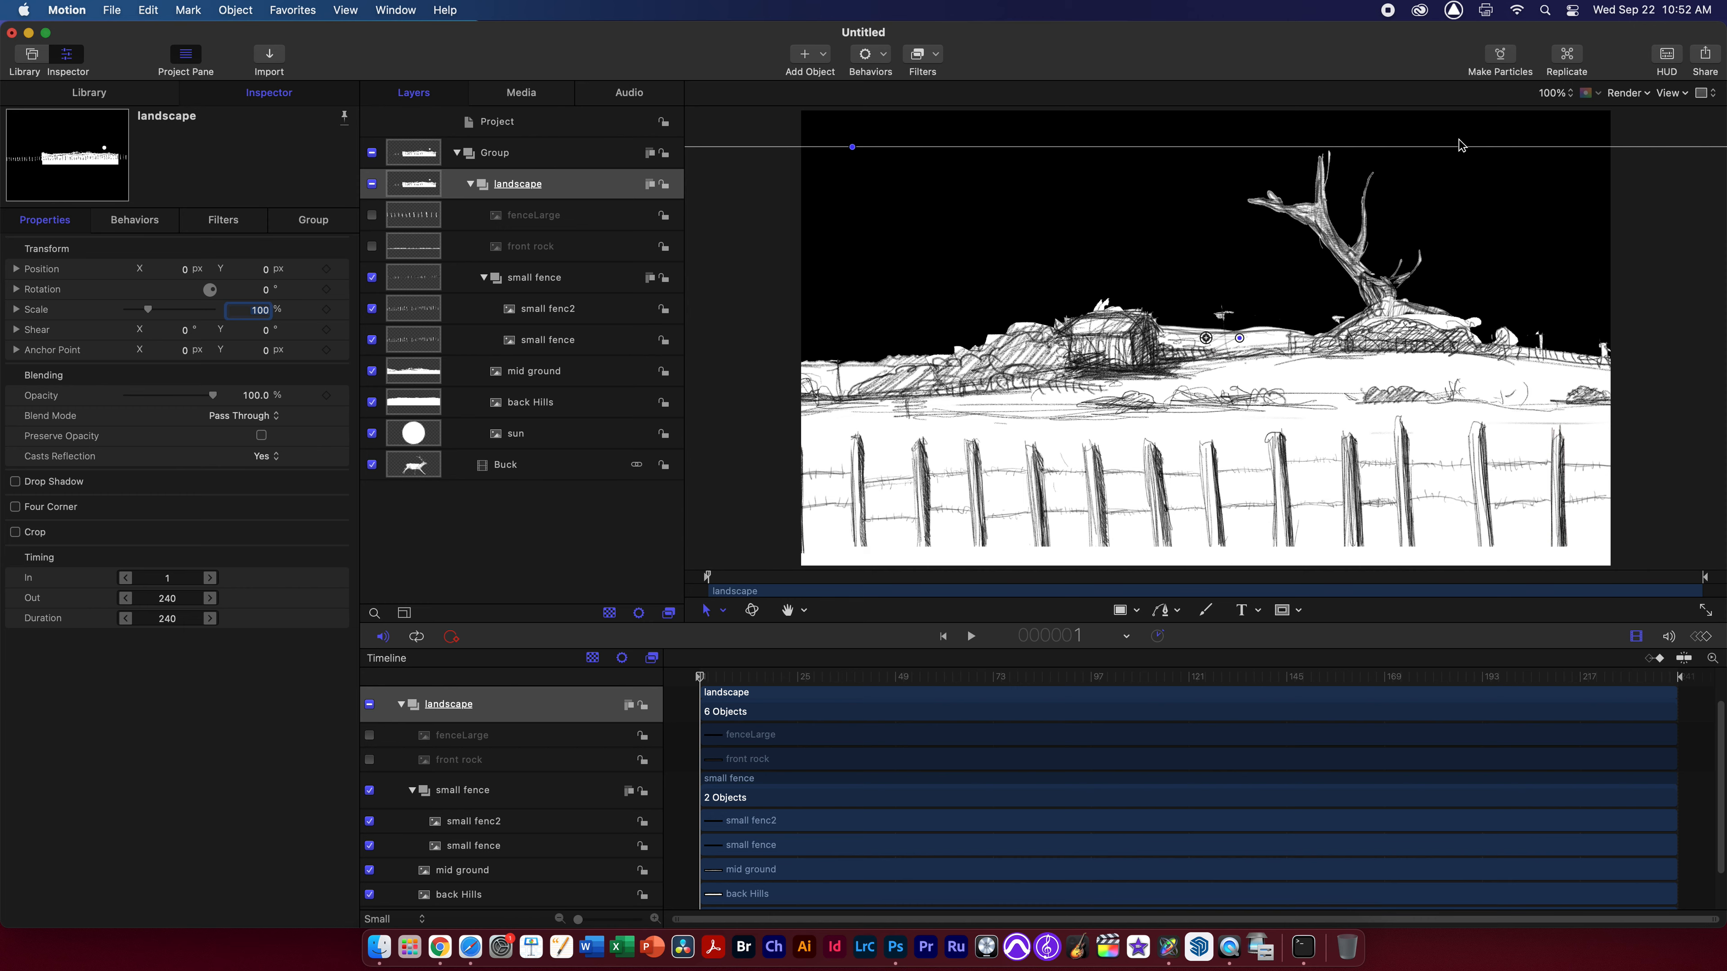
Reposition the landscape group over the canvas to about X 601 px, Y 202.5 px
left_click(1554, 93)
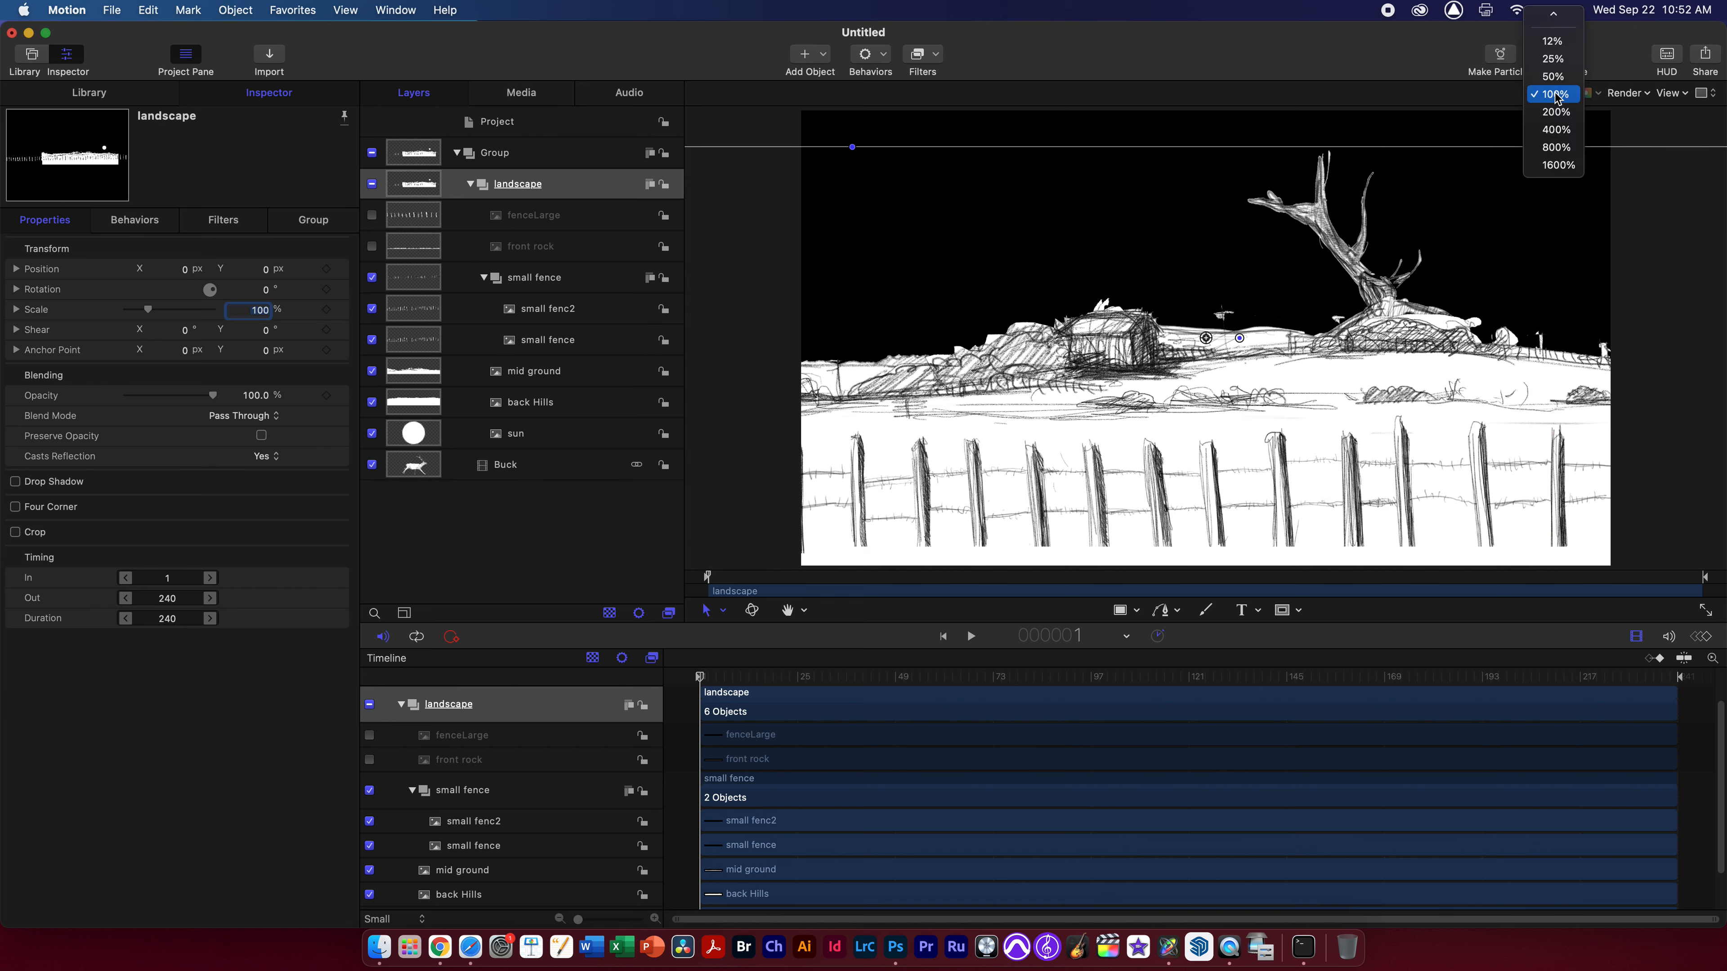
left_click(1559, 42)
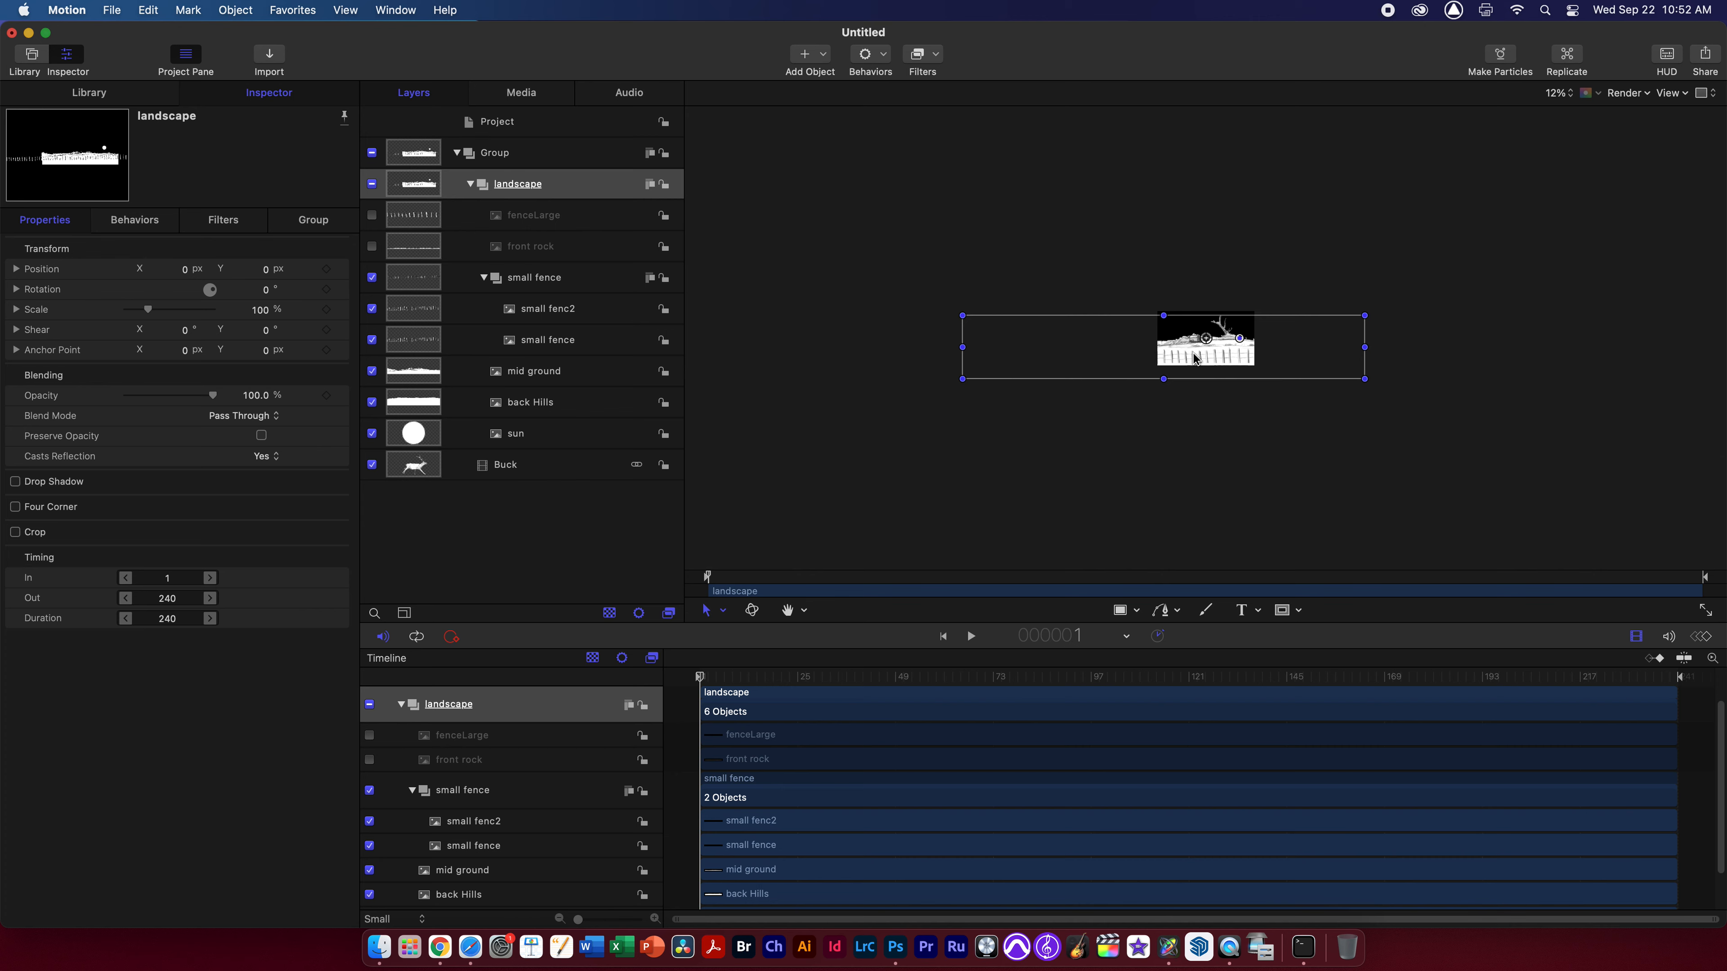
mouse_move(1216, 357)
left_mouse_down()
mouse_move(1330, 358)
mouse_move(1230, 340)
mouse_move(1171, 371)
mouse_move(1084, 340)
mouse_move(1142, 347)
mouse_move(1154, 367)
mouse_move(1248, 348)
left_mouse_up()
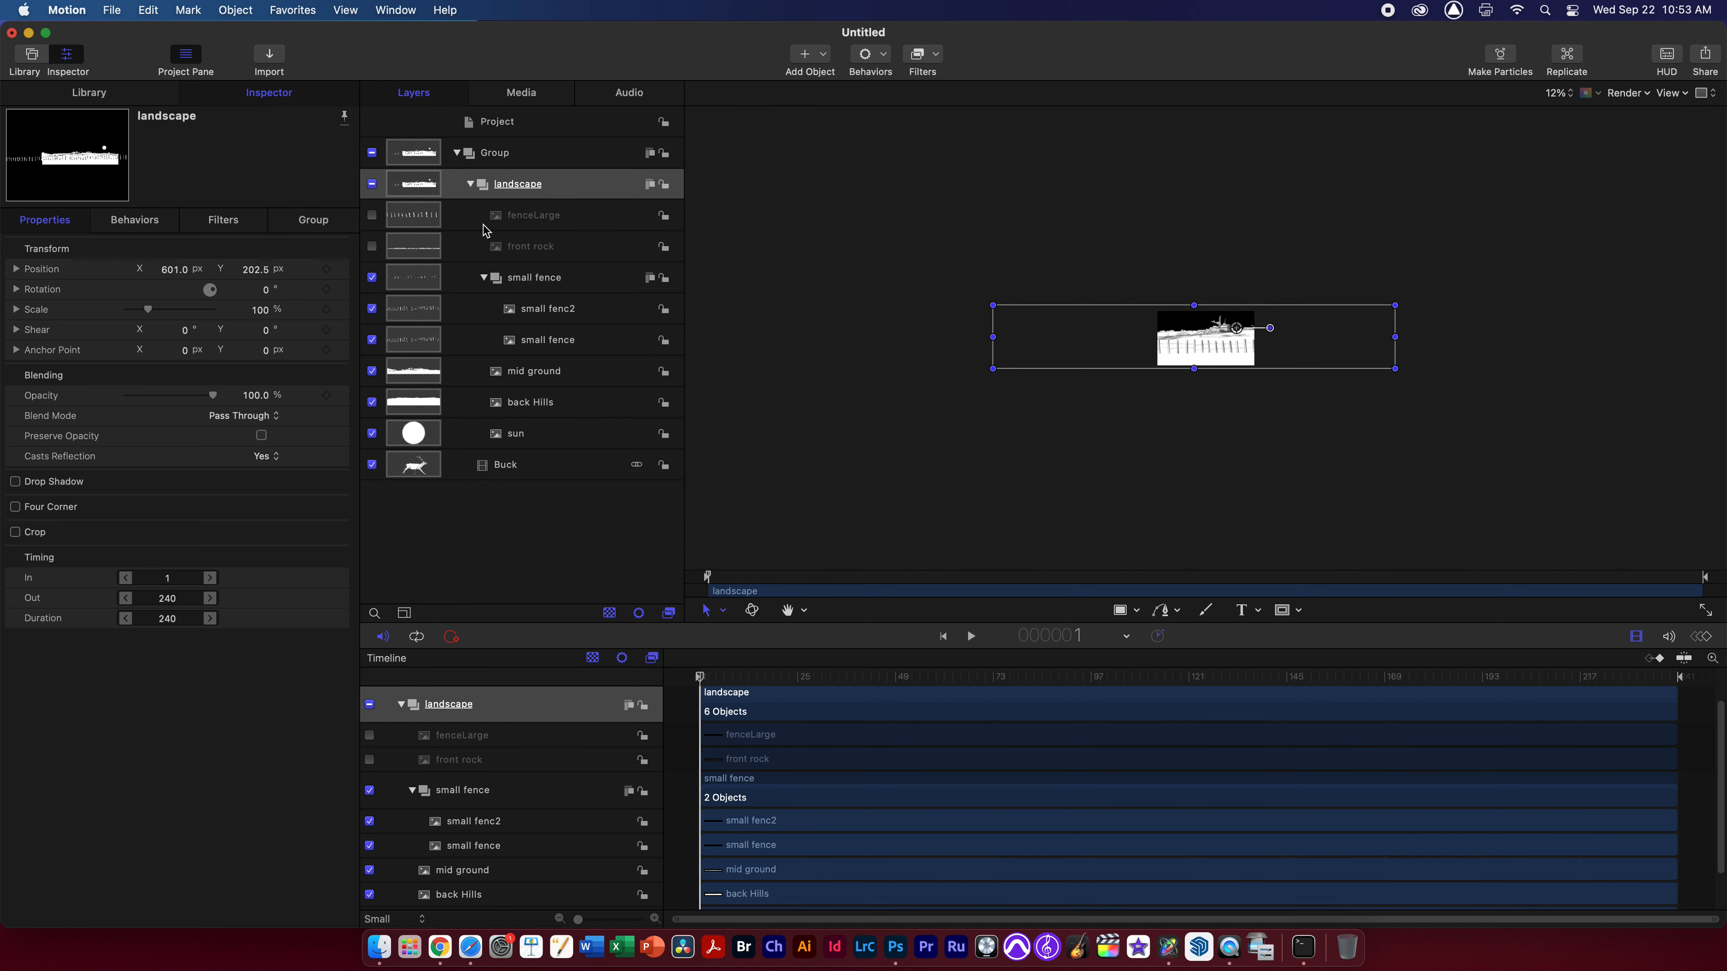
Hide the back Hills, mid ground and both small fence layers, plus the small fence group
left_click(371, 402)
left_click(372, 371)
left_click(372, 340)
left_click(371, 308)
left_click(372, 278)
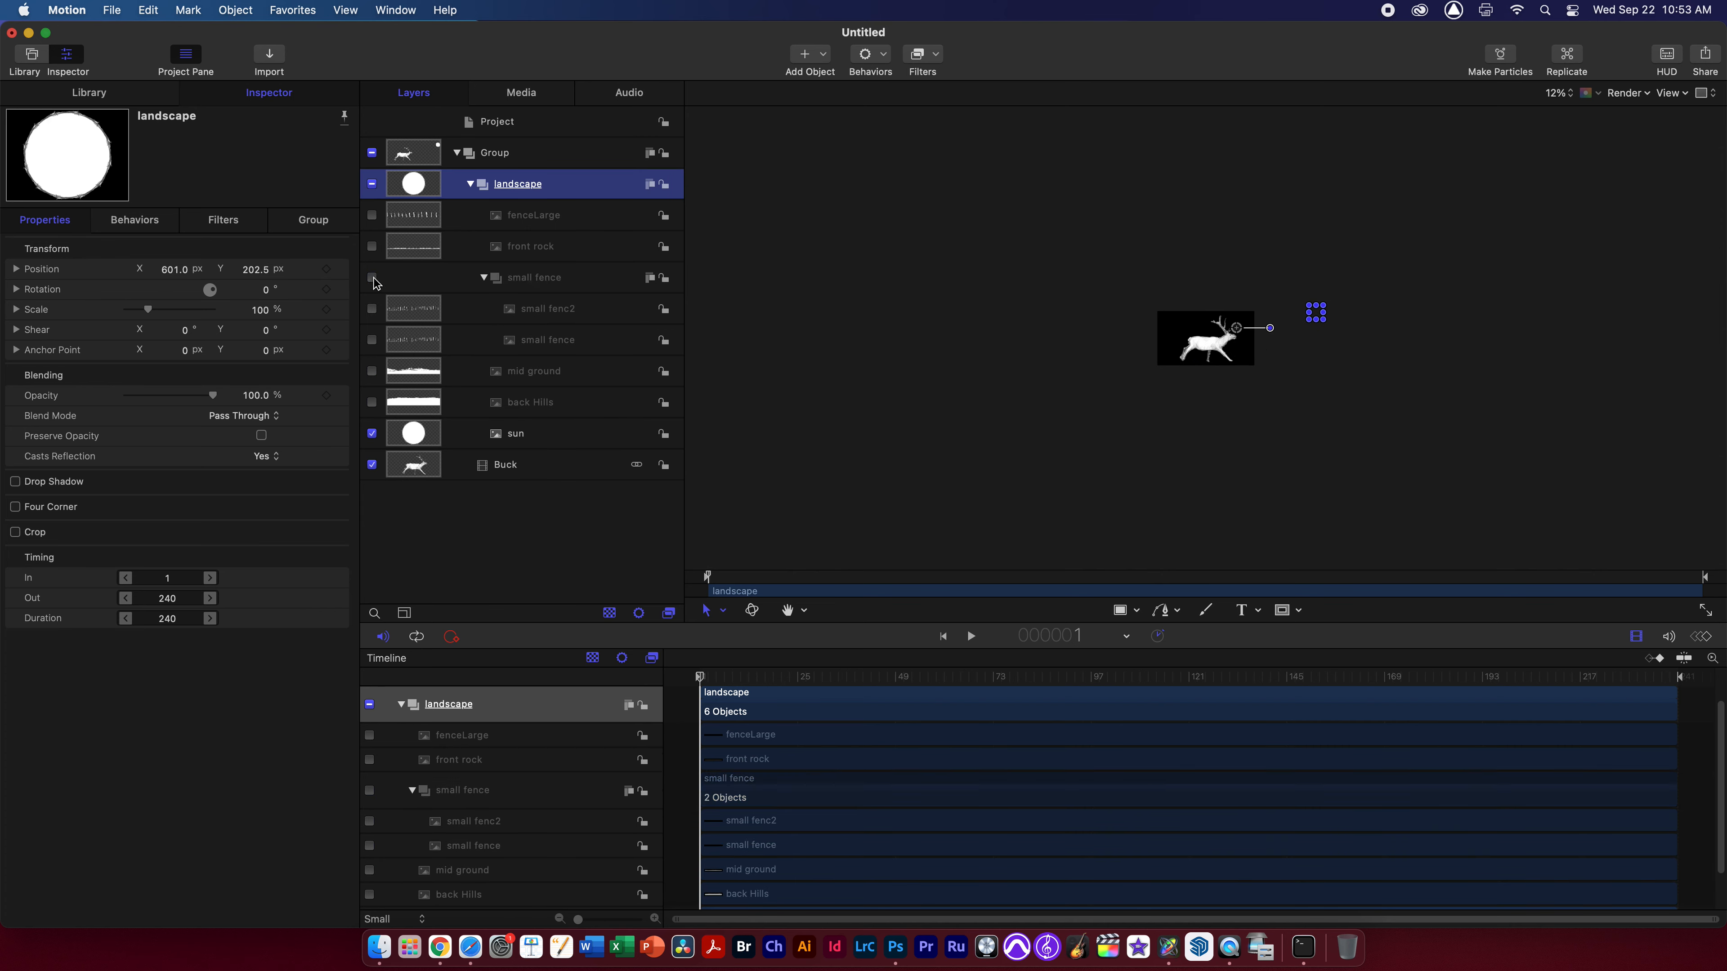
Move the Buck layer above the landscape group in the layer order
left_click(468, 156)
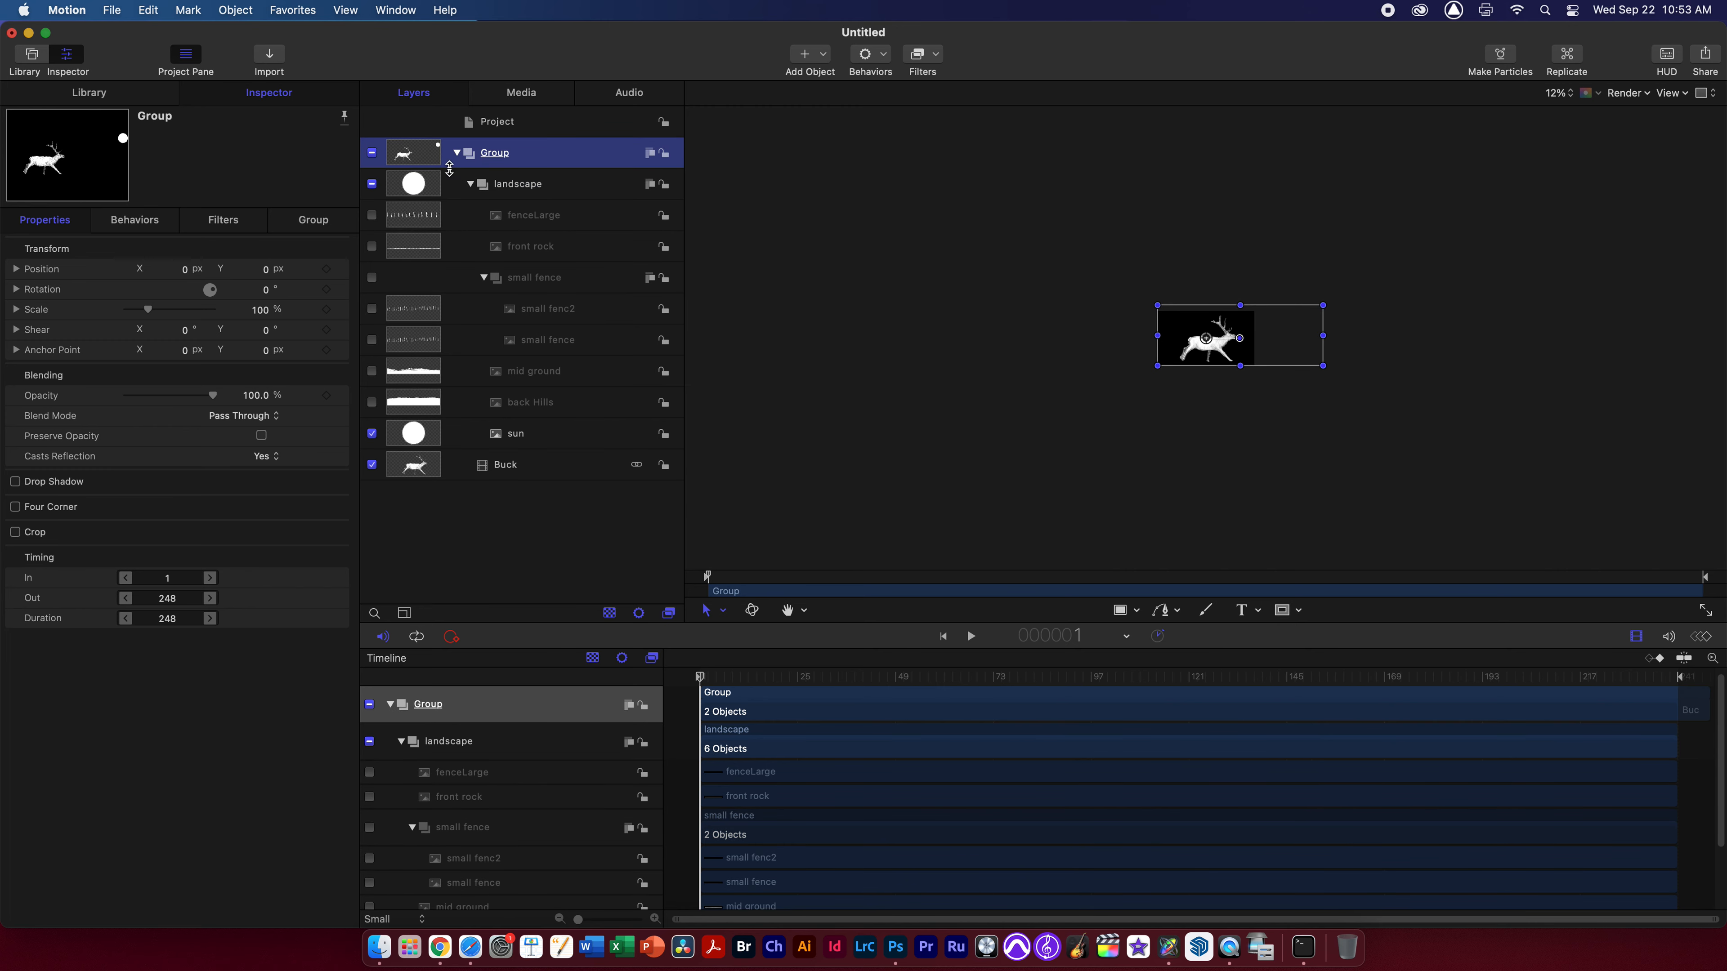
left_click(494, 468)
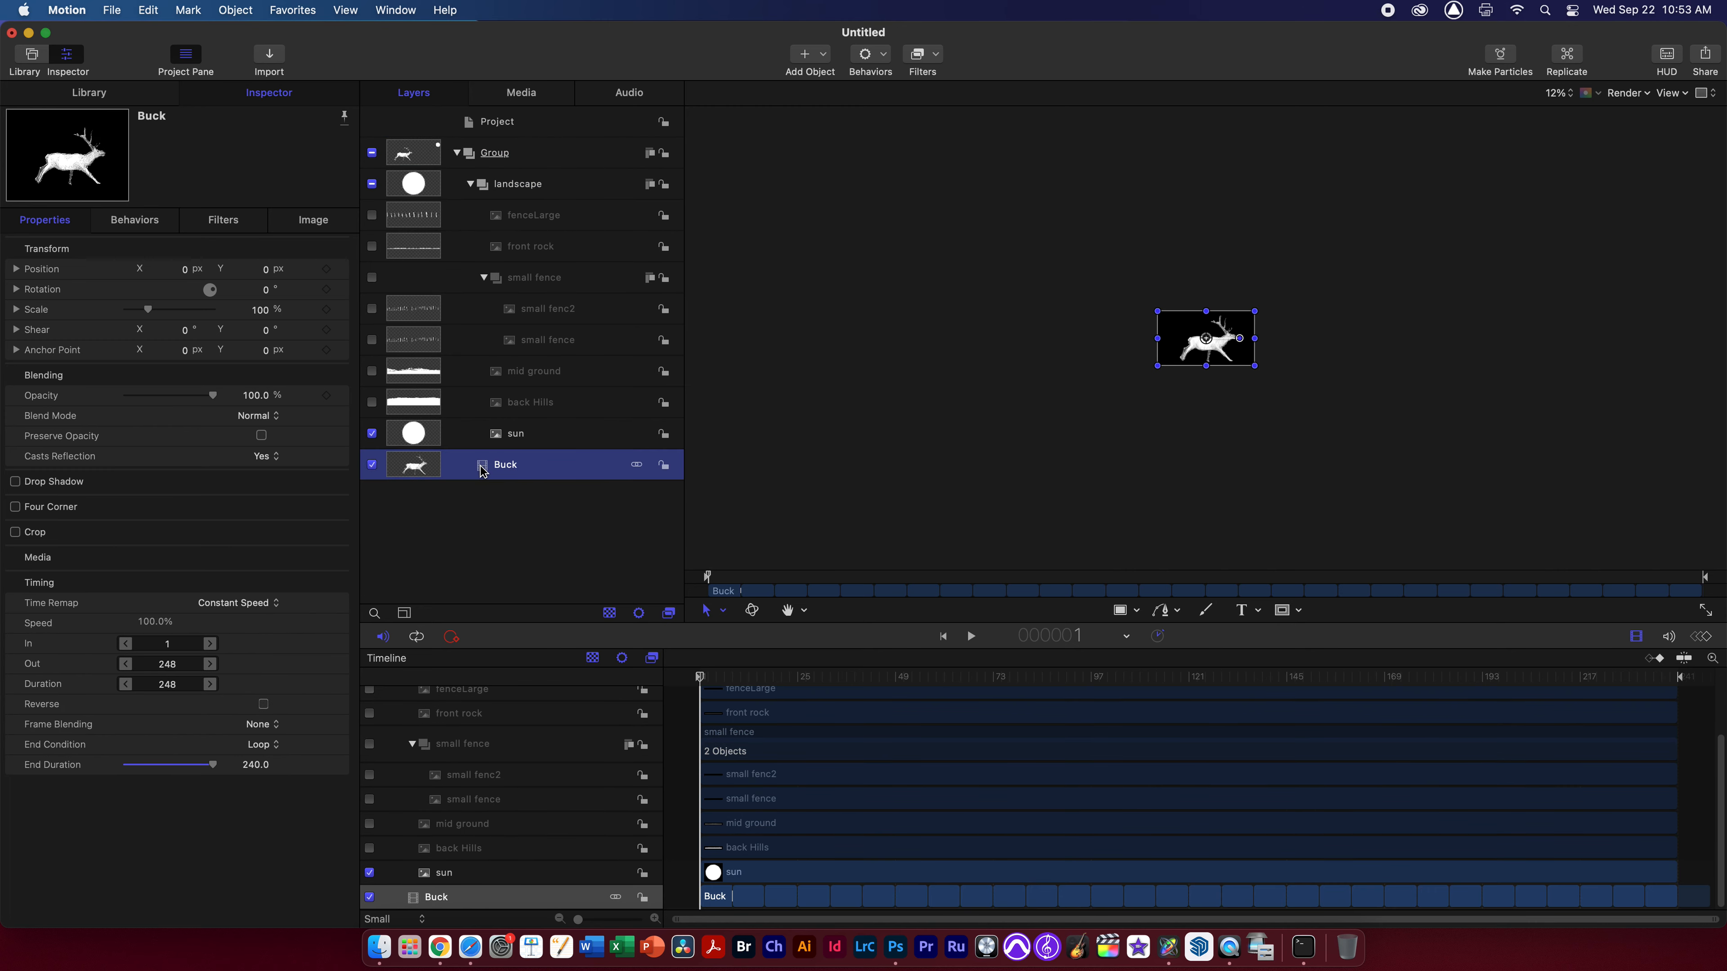
left_click_drag(481, 471, 477, 174)
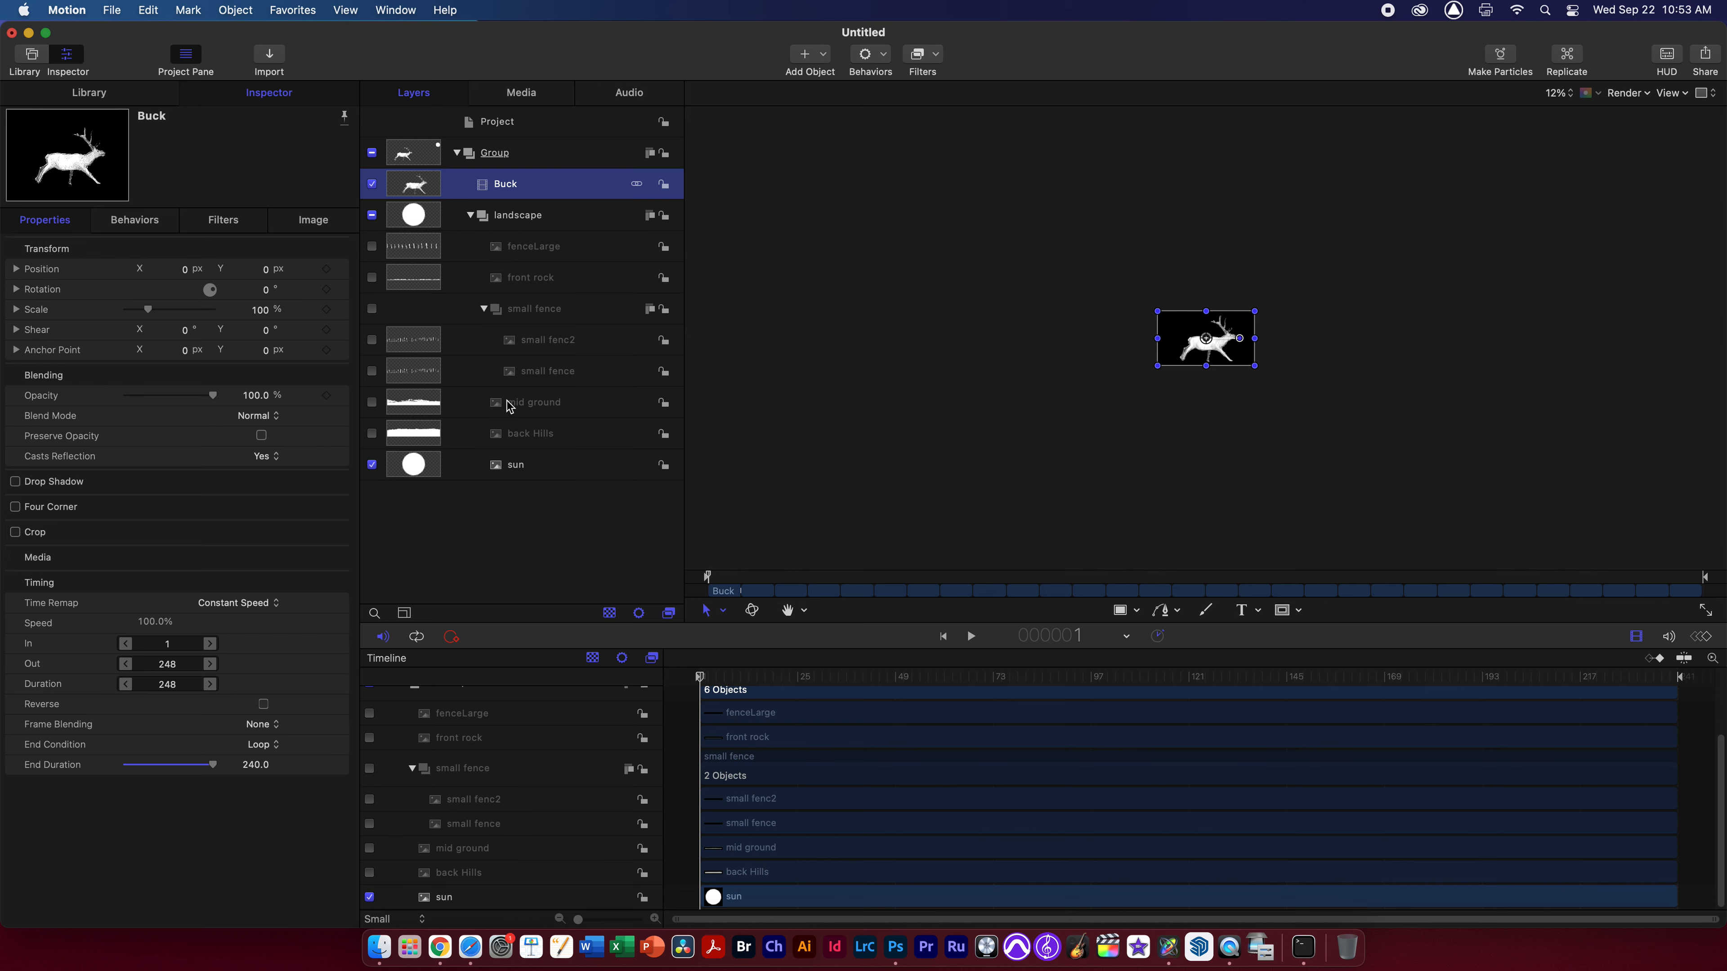
left_click(469, 217)
left_click(469, 217)
Move the sun onto the canvas beside the buck's antlers, at about X 64 px, Y 97 px
left_click(522, 476)
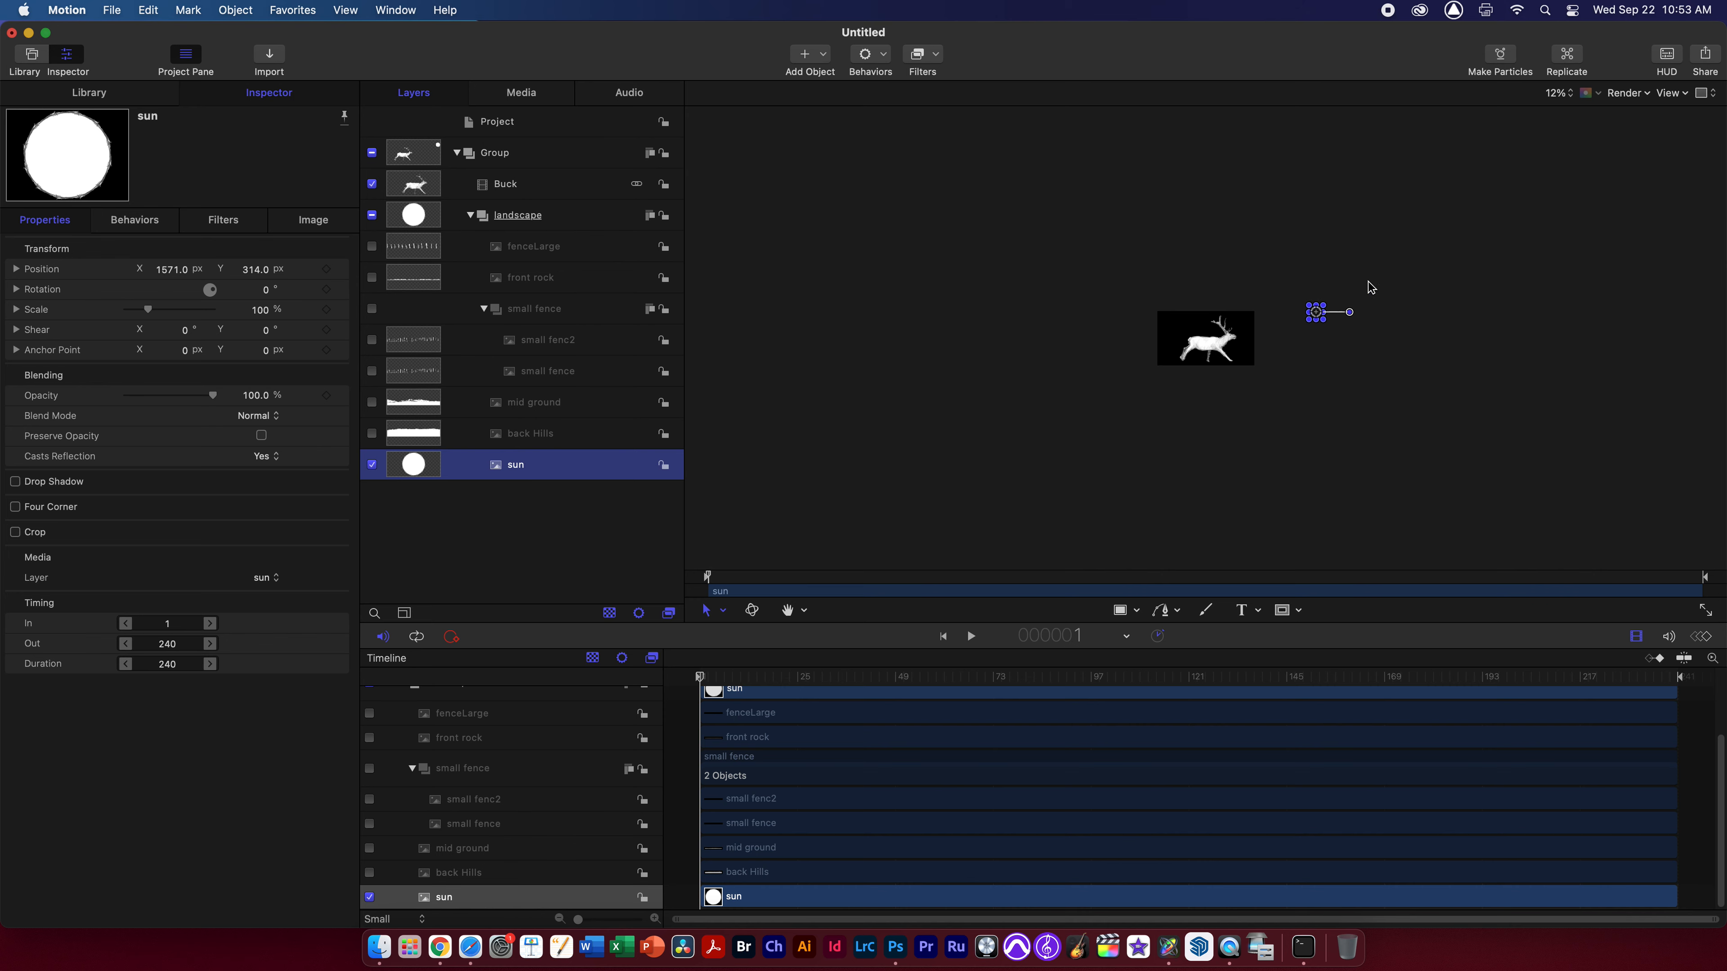
left_click(1555, 93)
left_click(1558, 113)
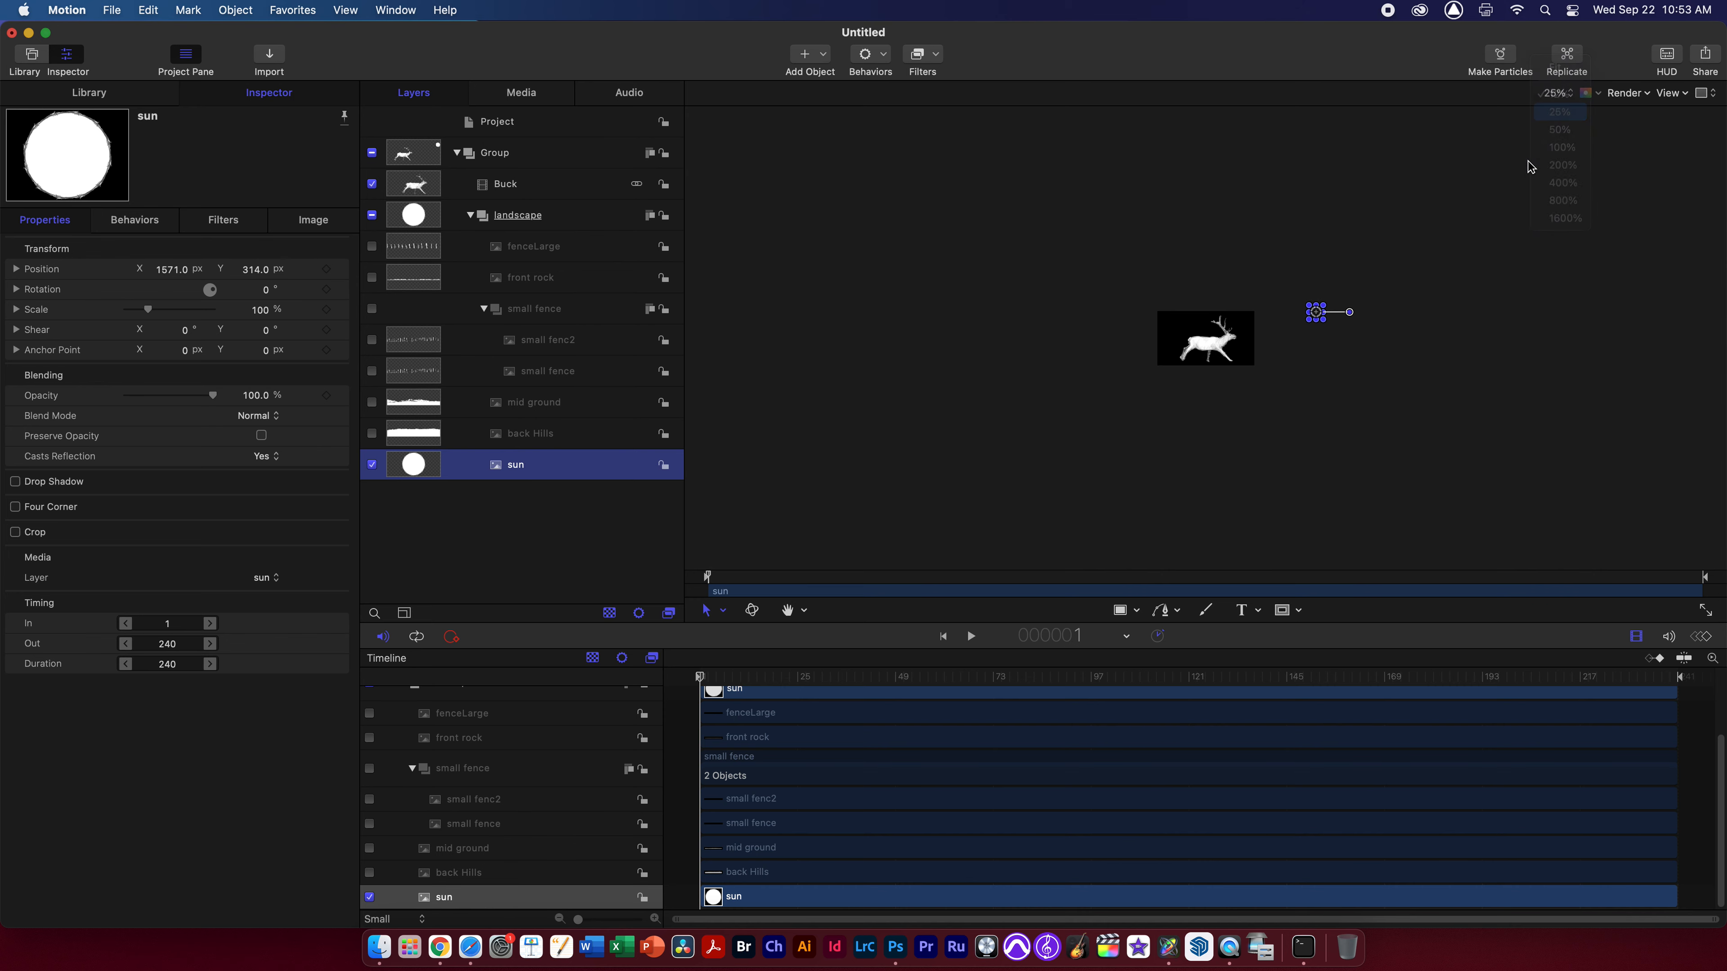
left_click_drag(1438, 286, 1277, 306)
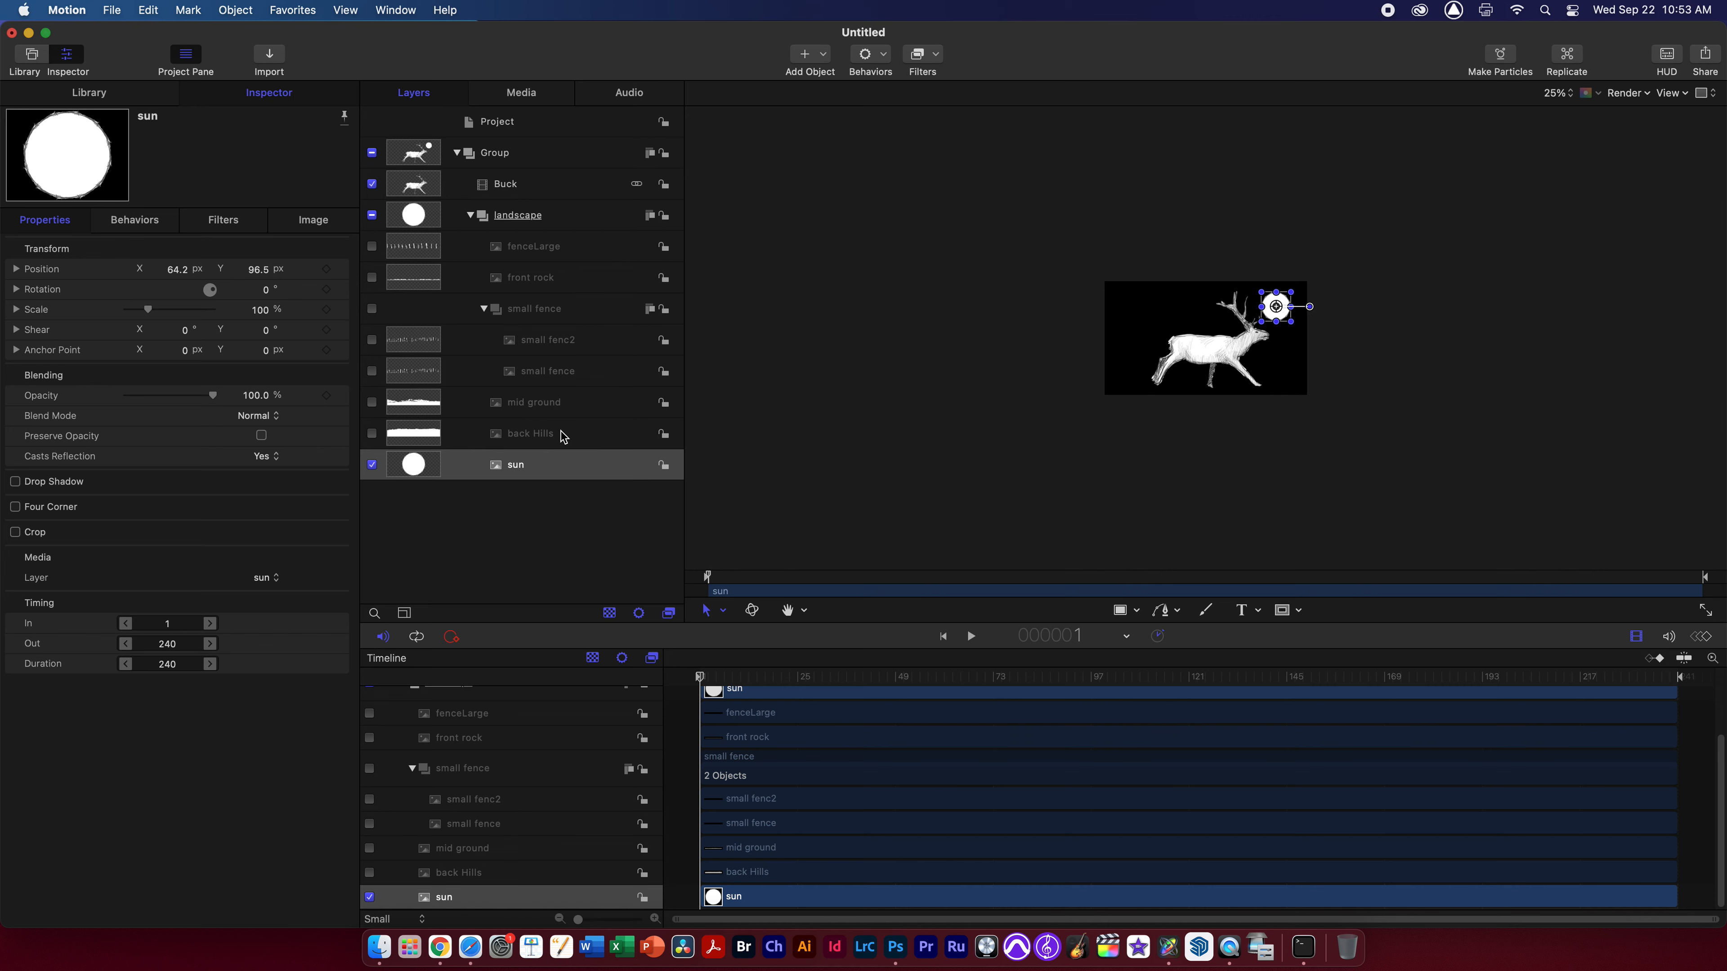
Add a Color Solid generator to the landscape group and rename it sky
left_click(824, 55)
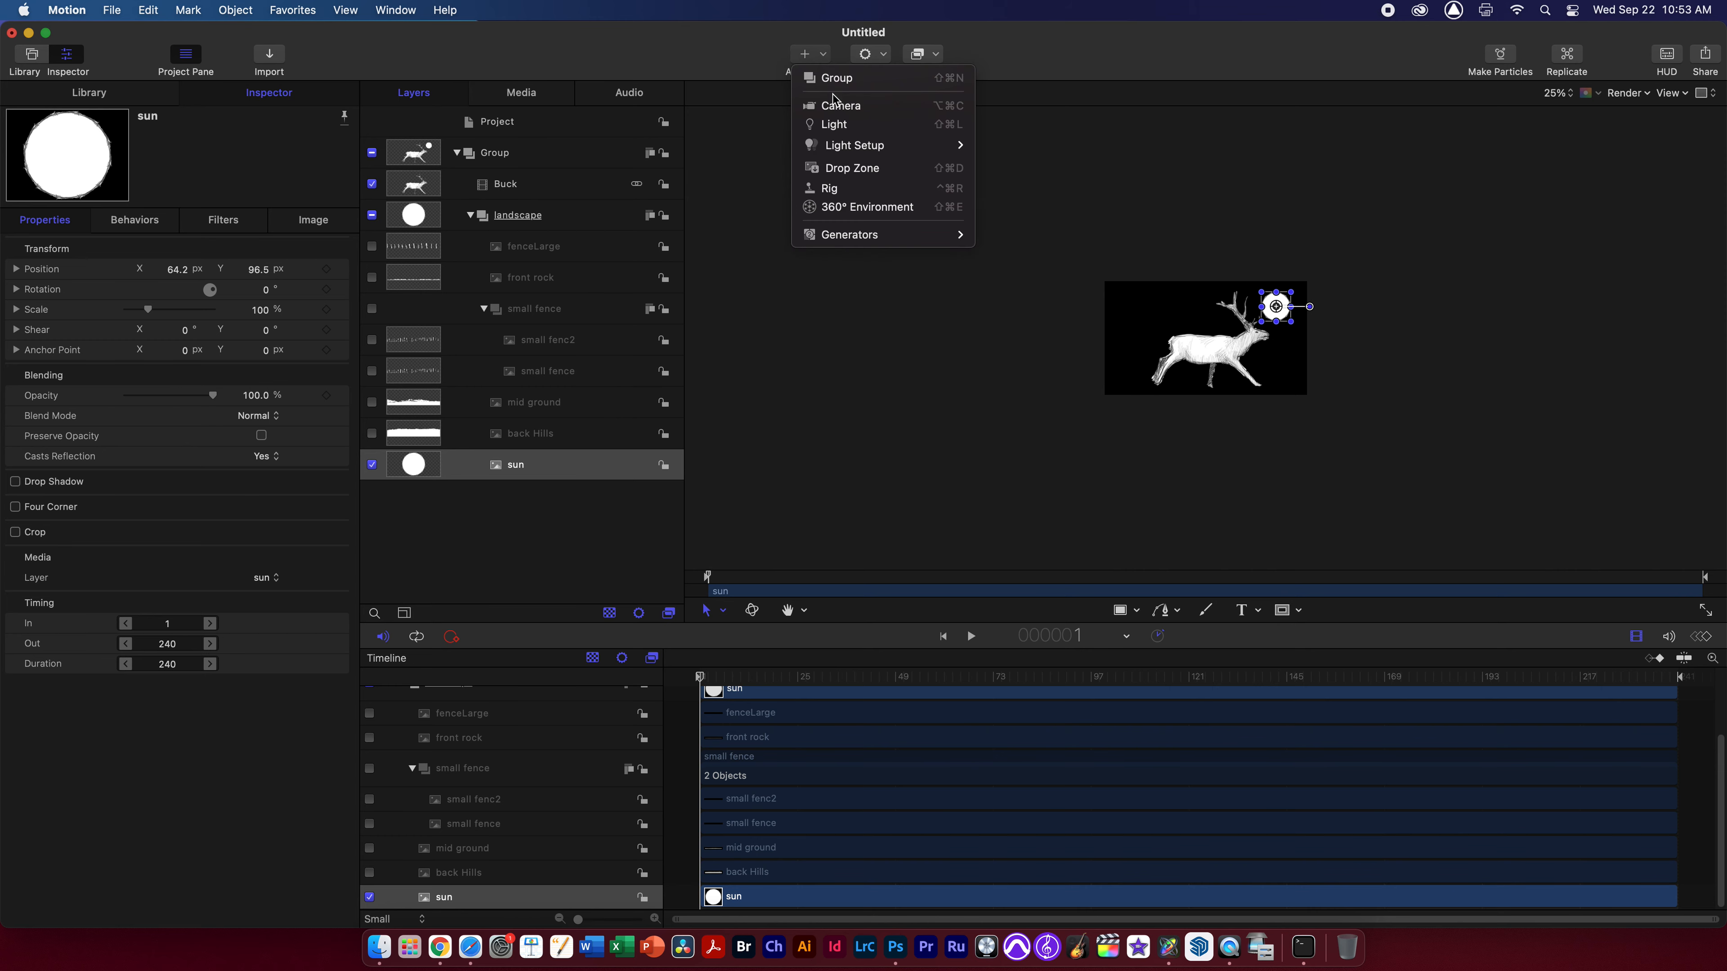
mouse_move(883, 235)
mouse_move(1006, 237)
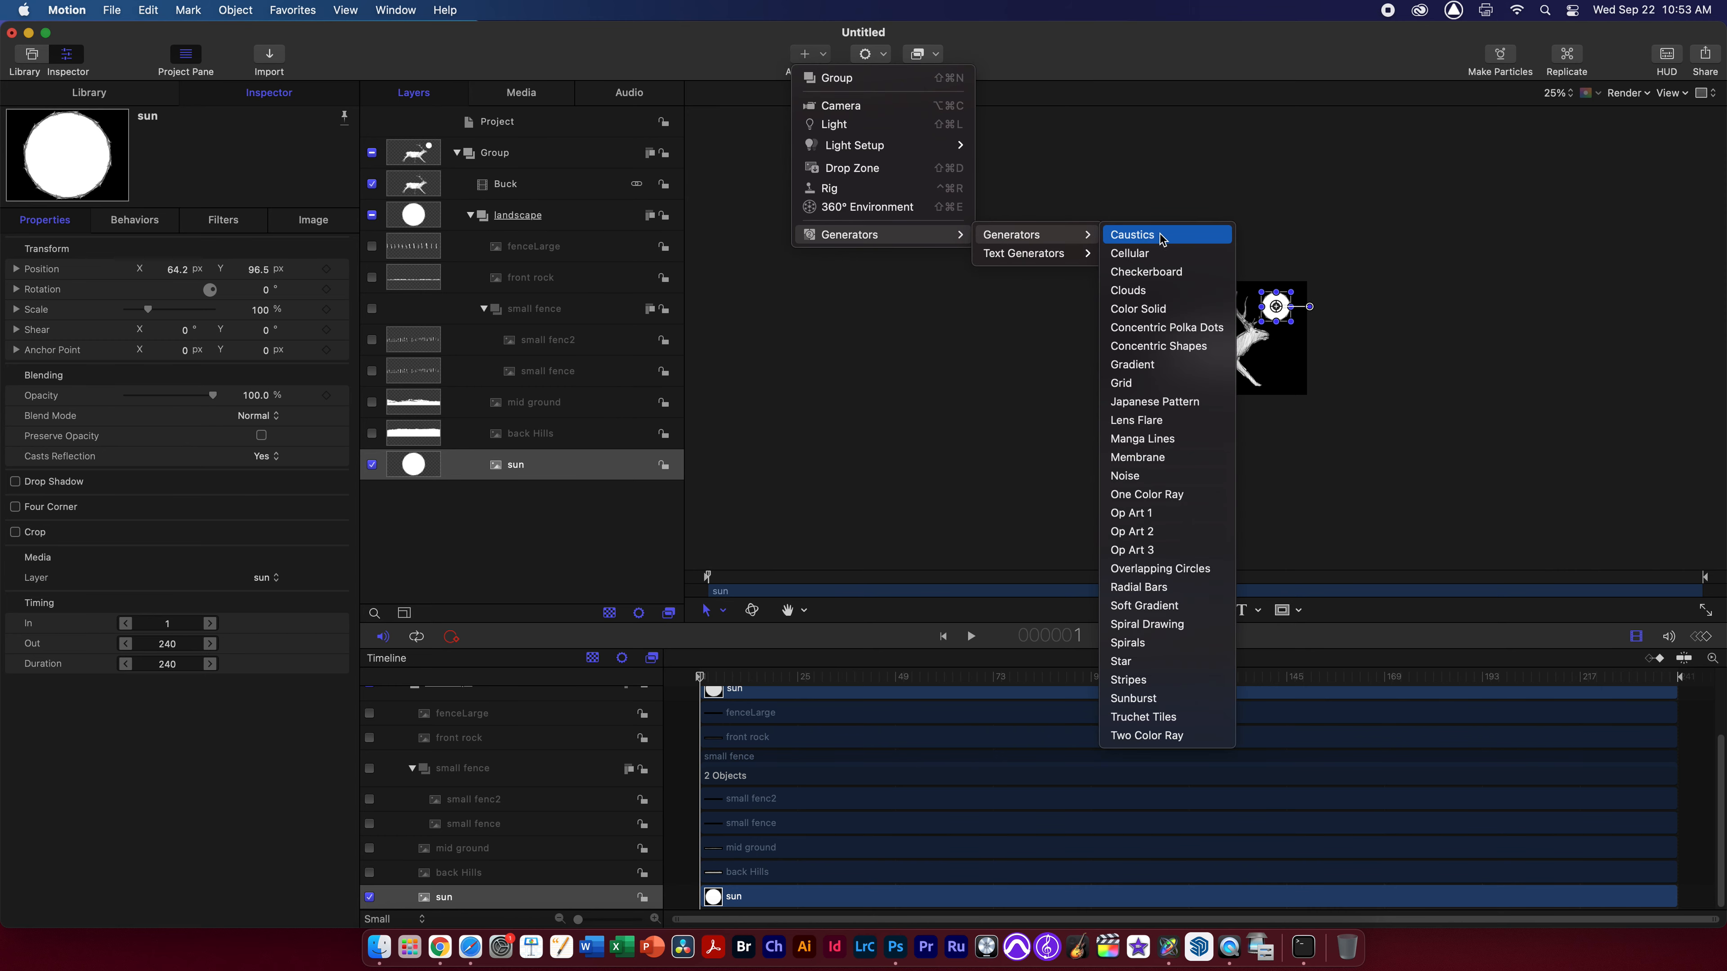
left_click(1161, 310)
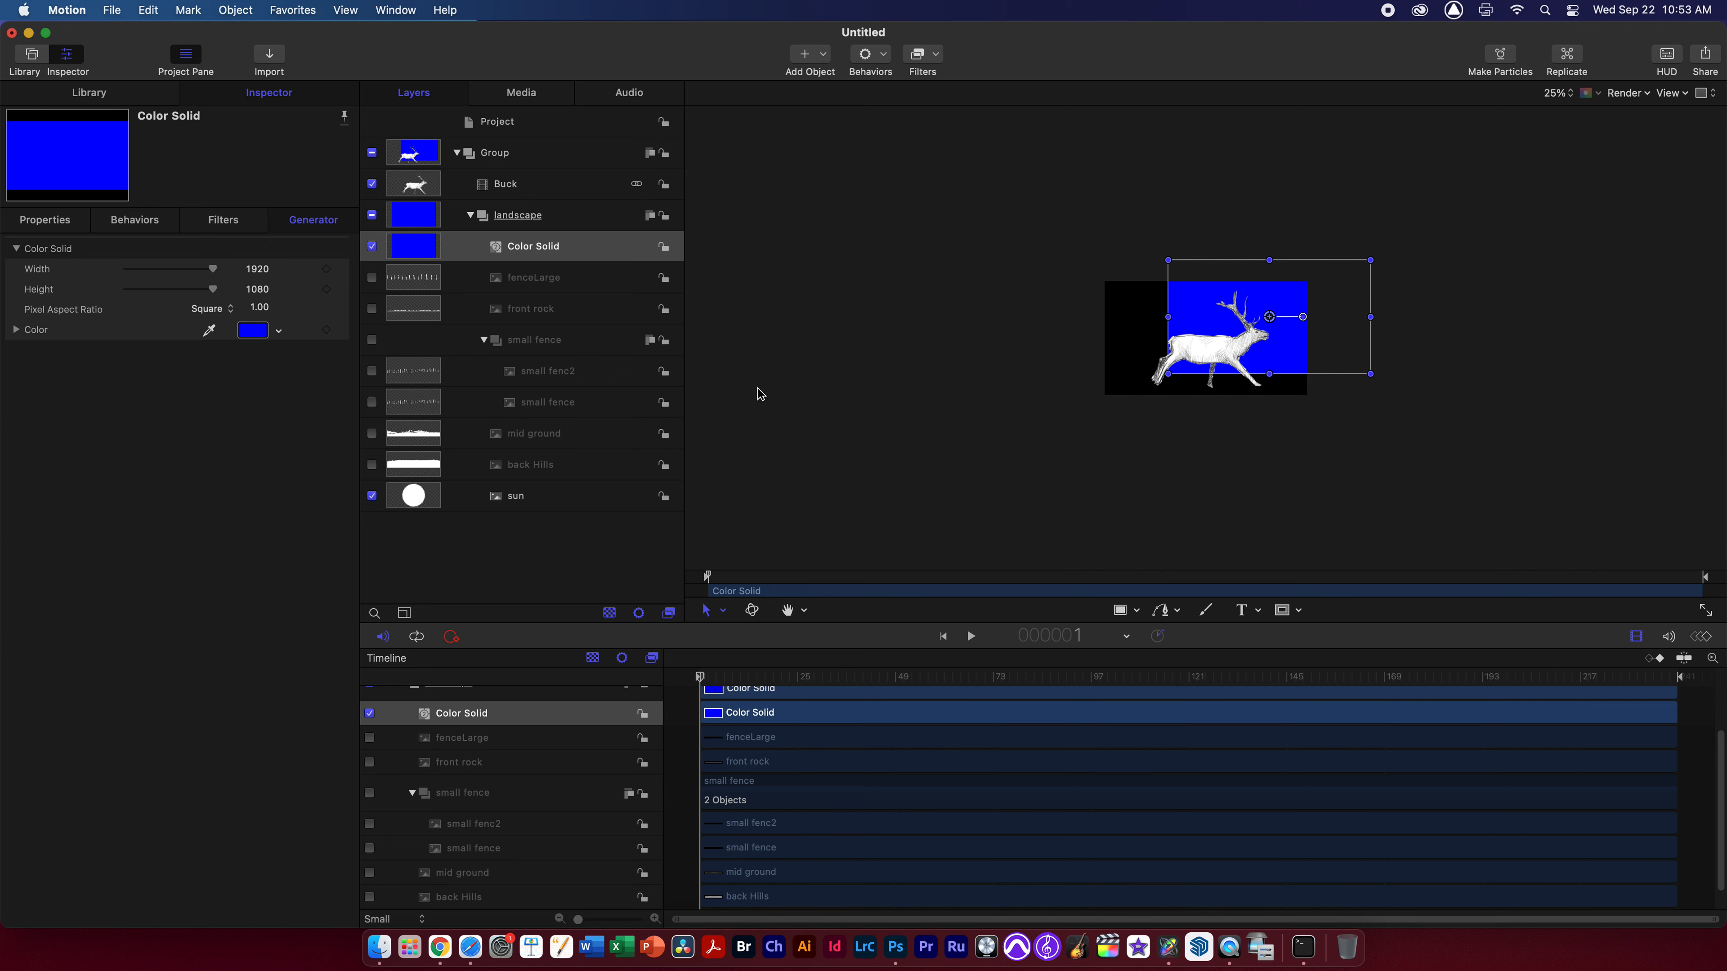
double_click(537, 249)
key("super+a")
type("sk")
key("Return")
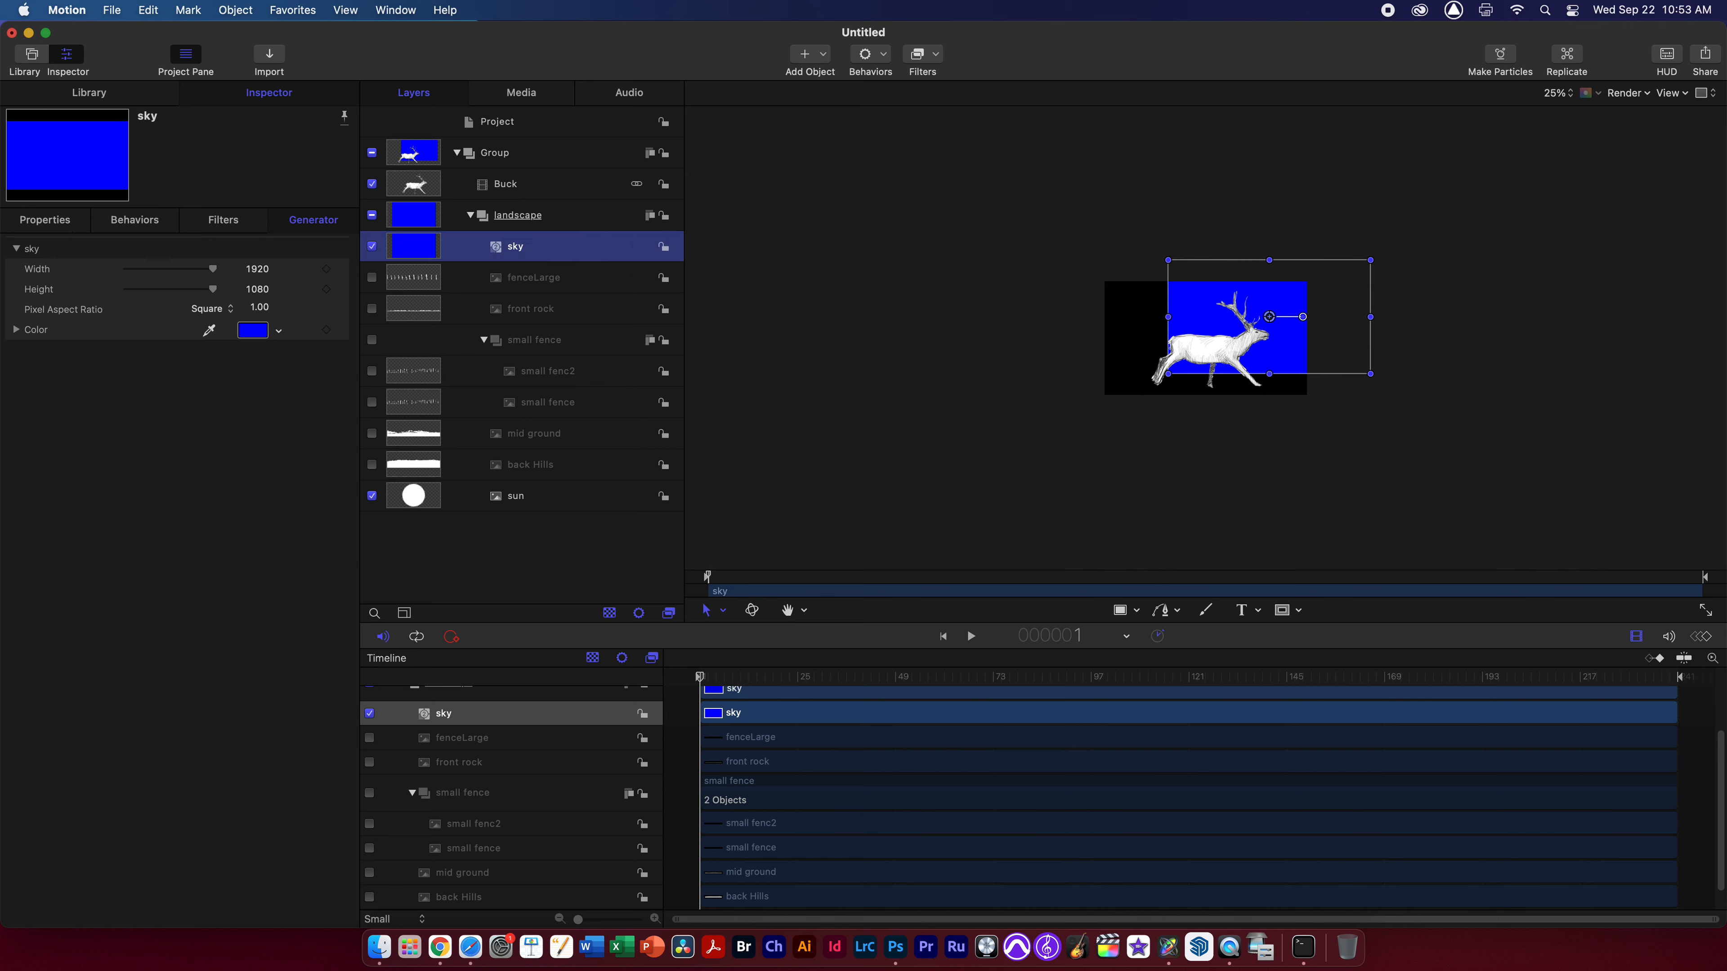
Place the sky layer below the sun in the landscape group and stretch it to cover the whole canvas
left_click_drag(500, 259, 498, 513)
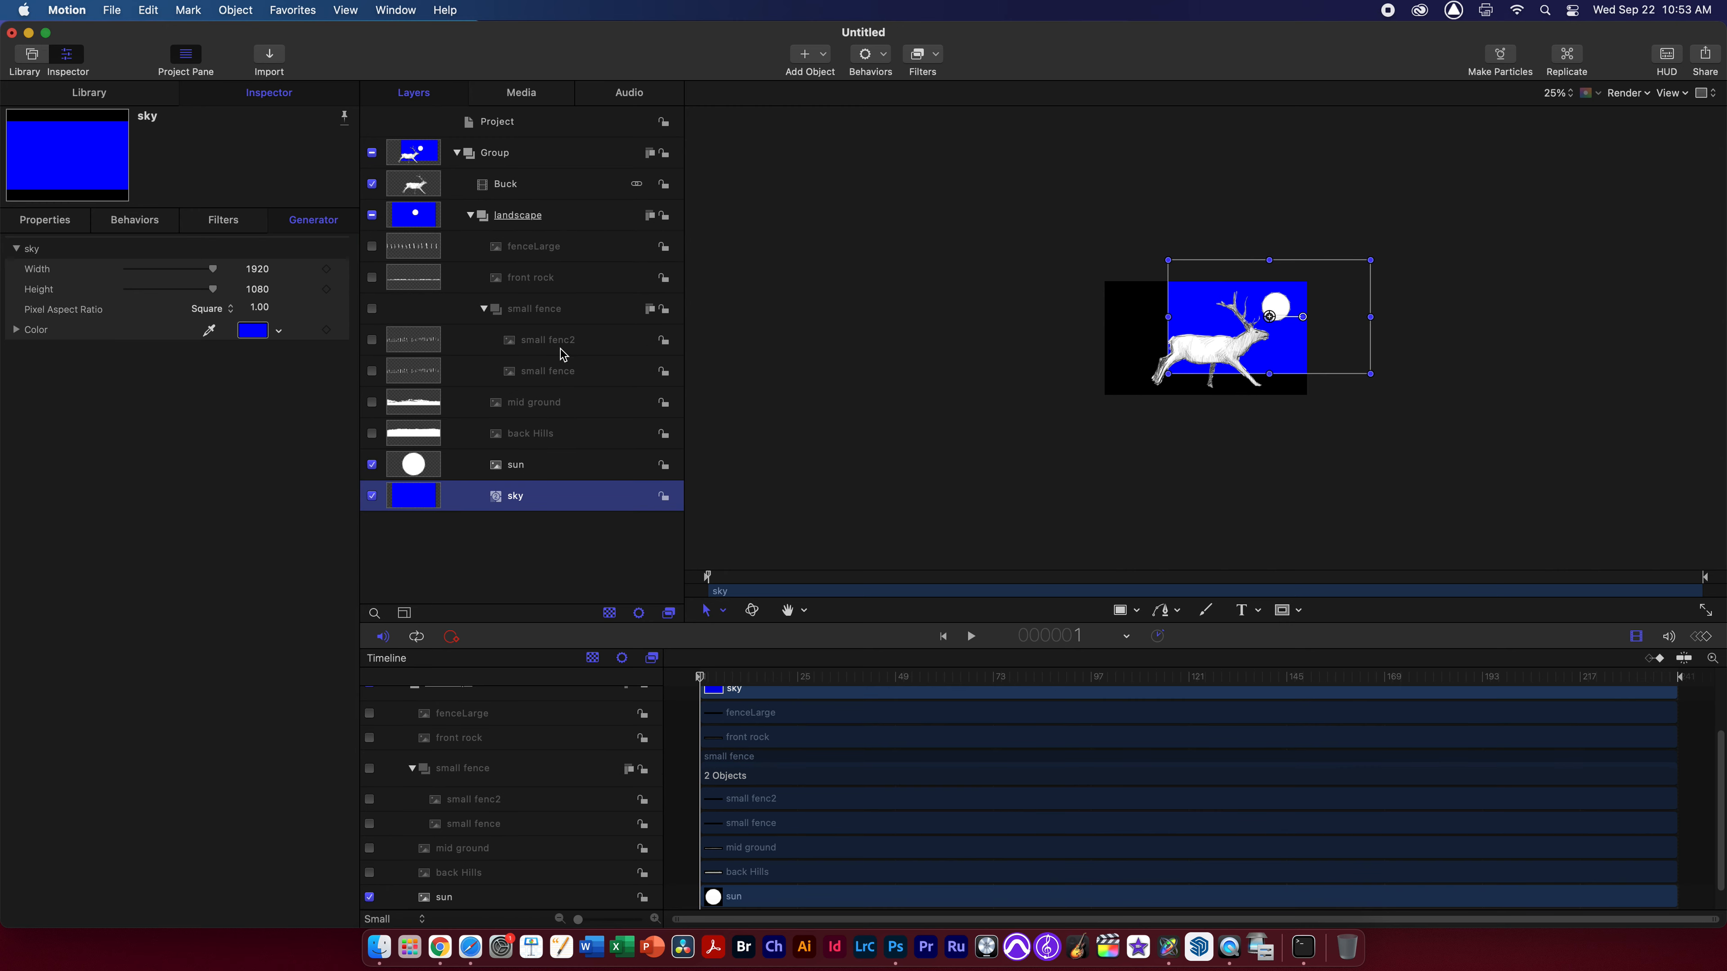
left_click_drag(1284, 352, 1086, 405)
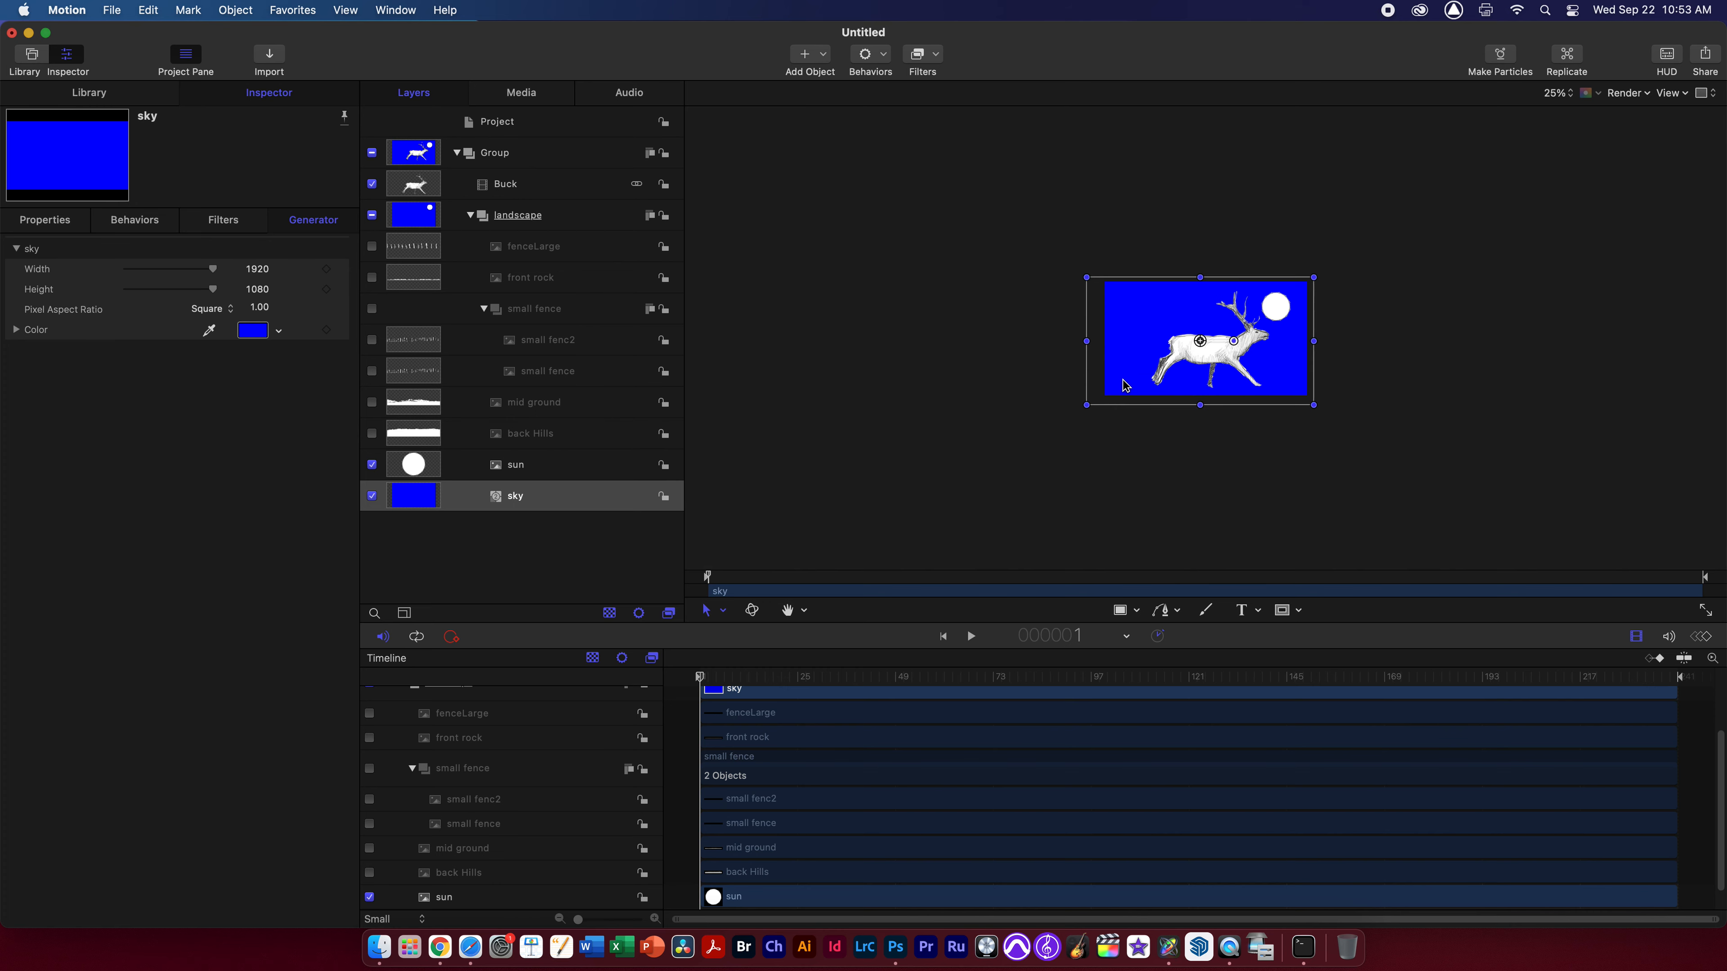
Recolor the sky layer white by sampling the buck's white body on the canvas, and play the animation briefly
left_click(243, 335)
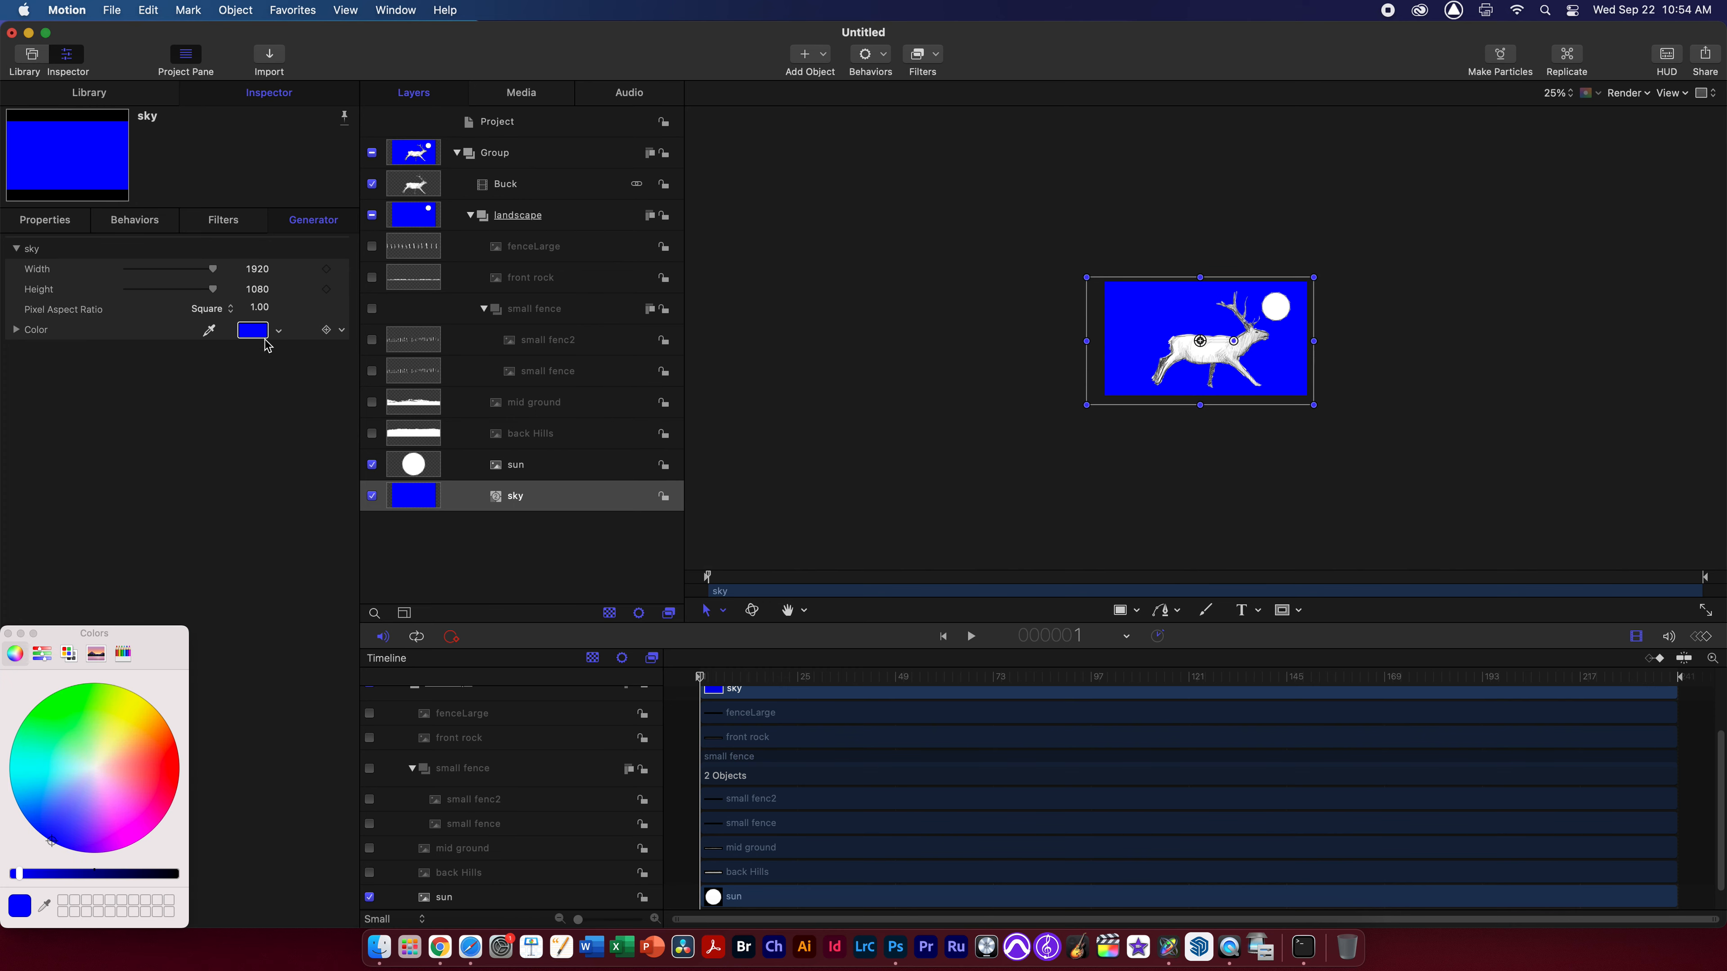
left_click_drag(53, 847, 93, 767)
left_click(46, 905)
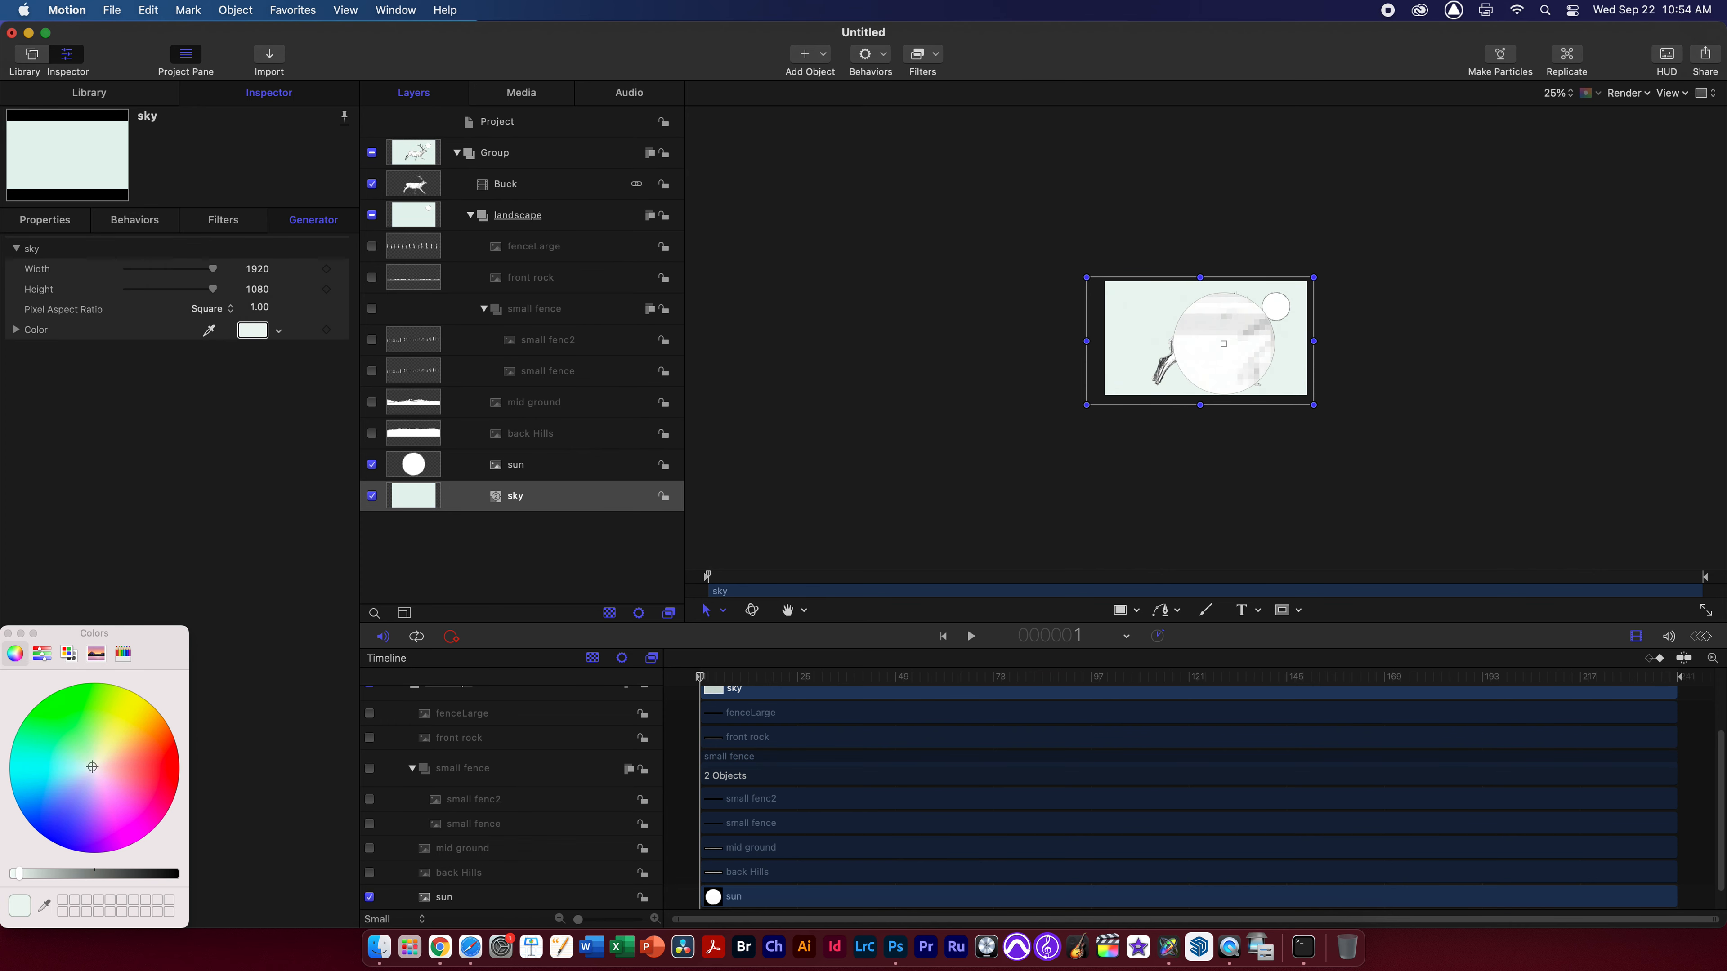
left_click(1224, 344)
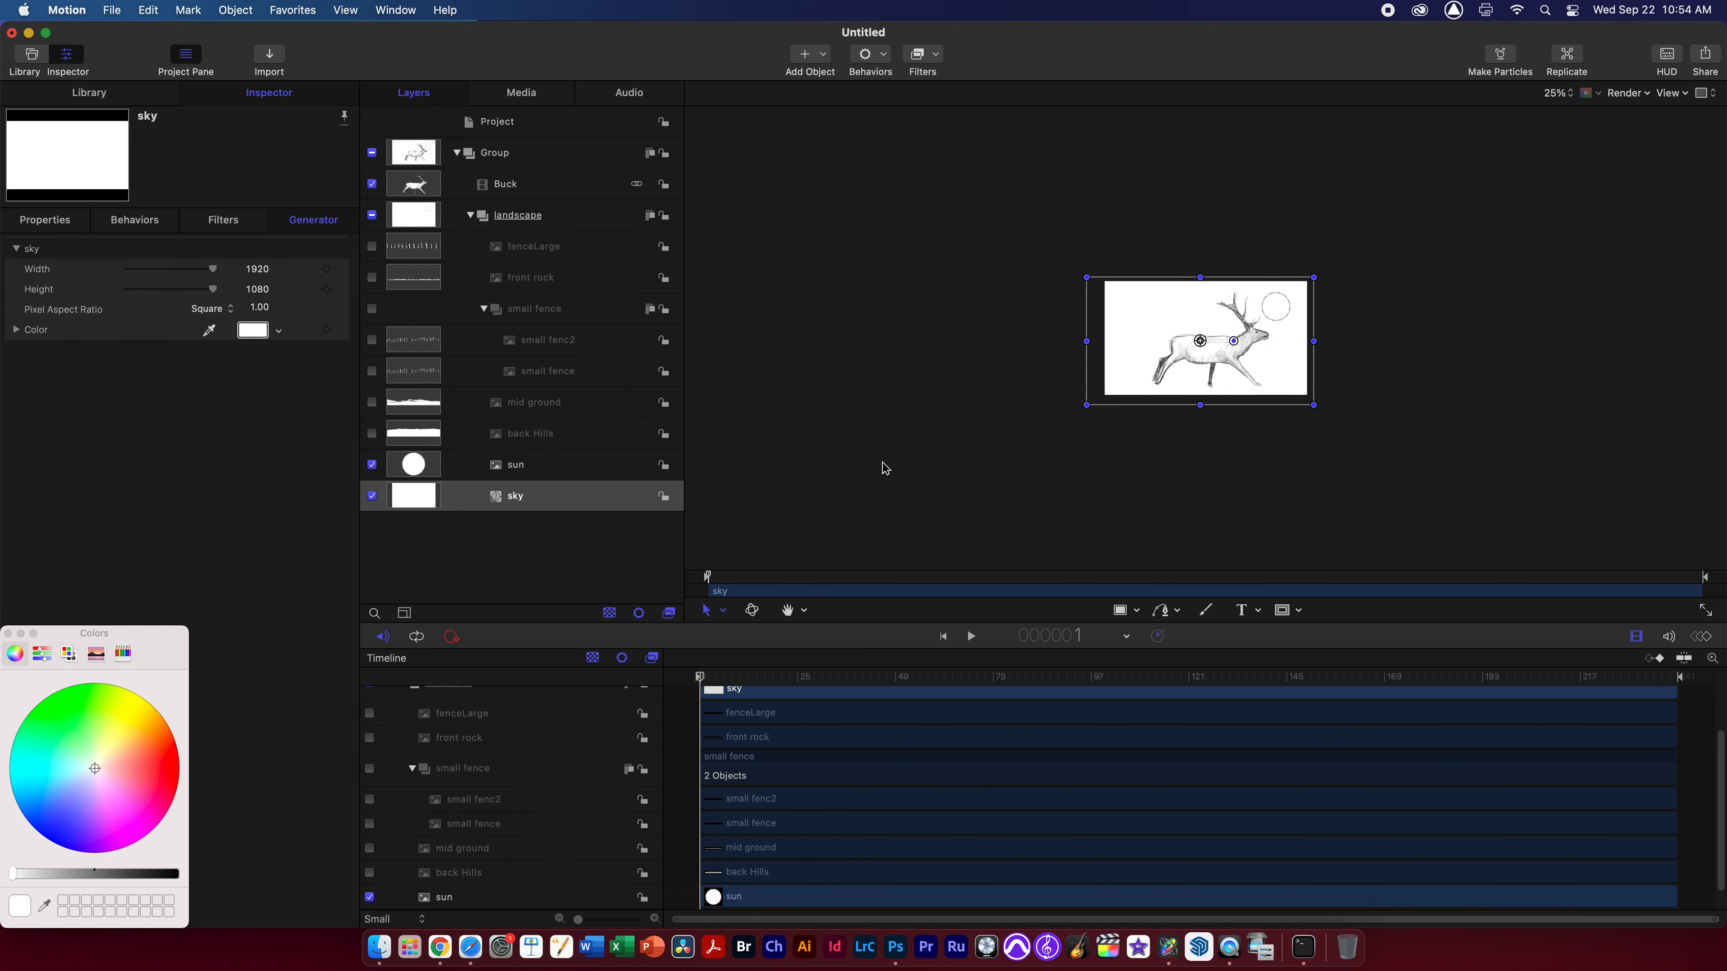
left_click(931, 503)
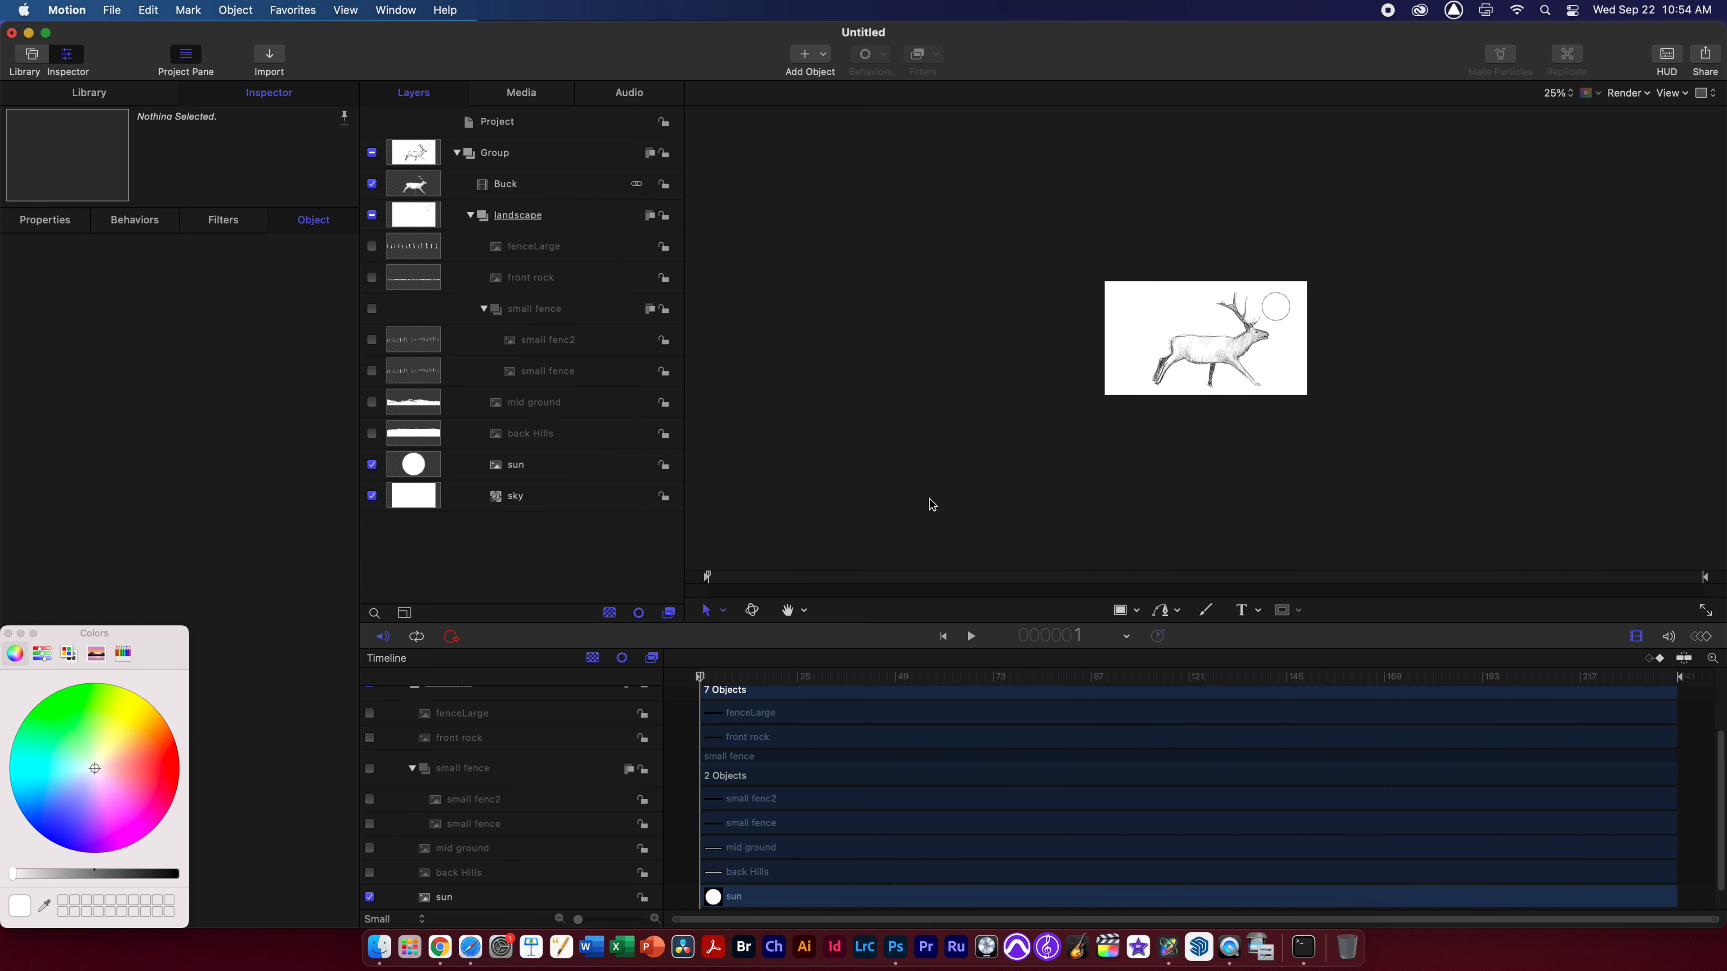
key("space")
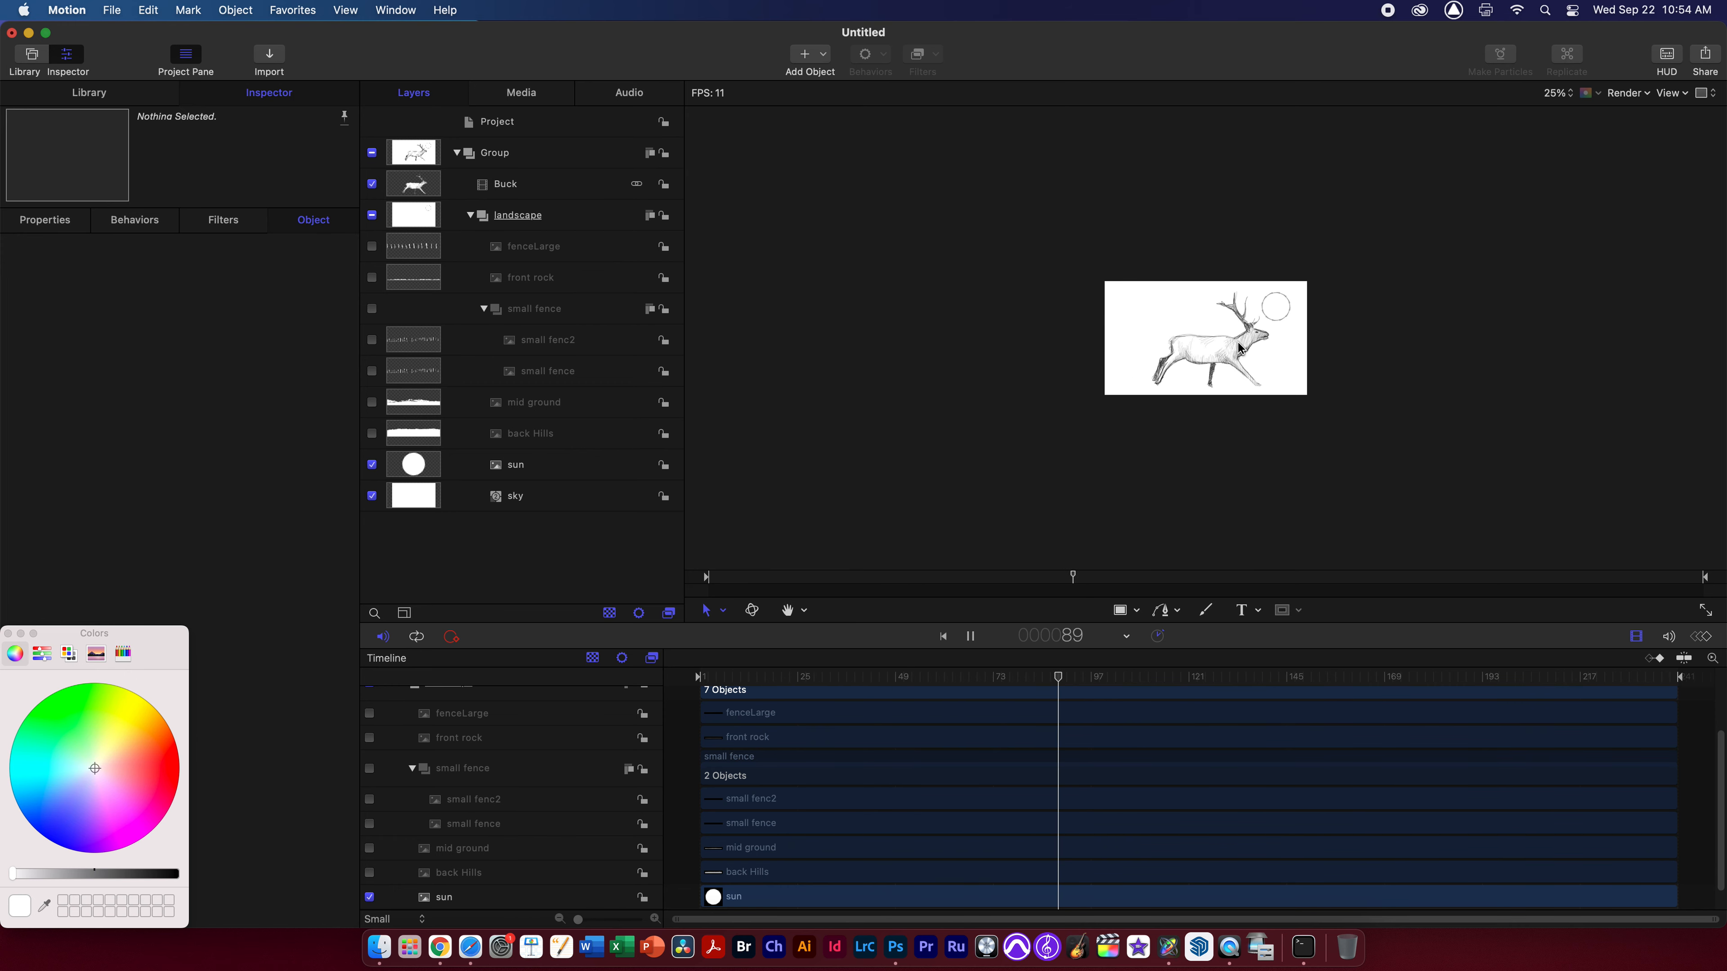
key("space")
From the first frame, show the back Hills layer, lower it so its horizon crosses behind the buck's body, and preview it
key("Home")
left_click(371, 434)
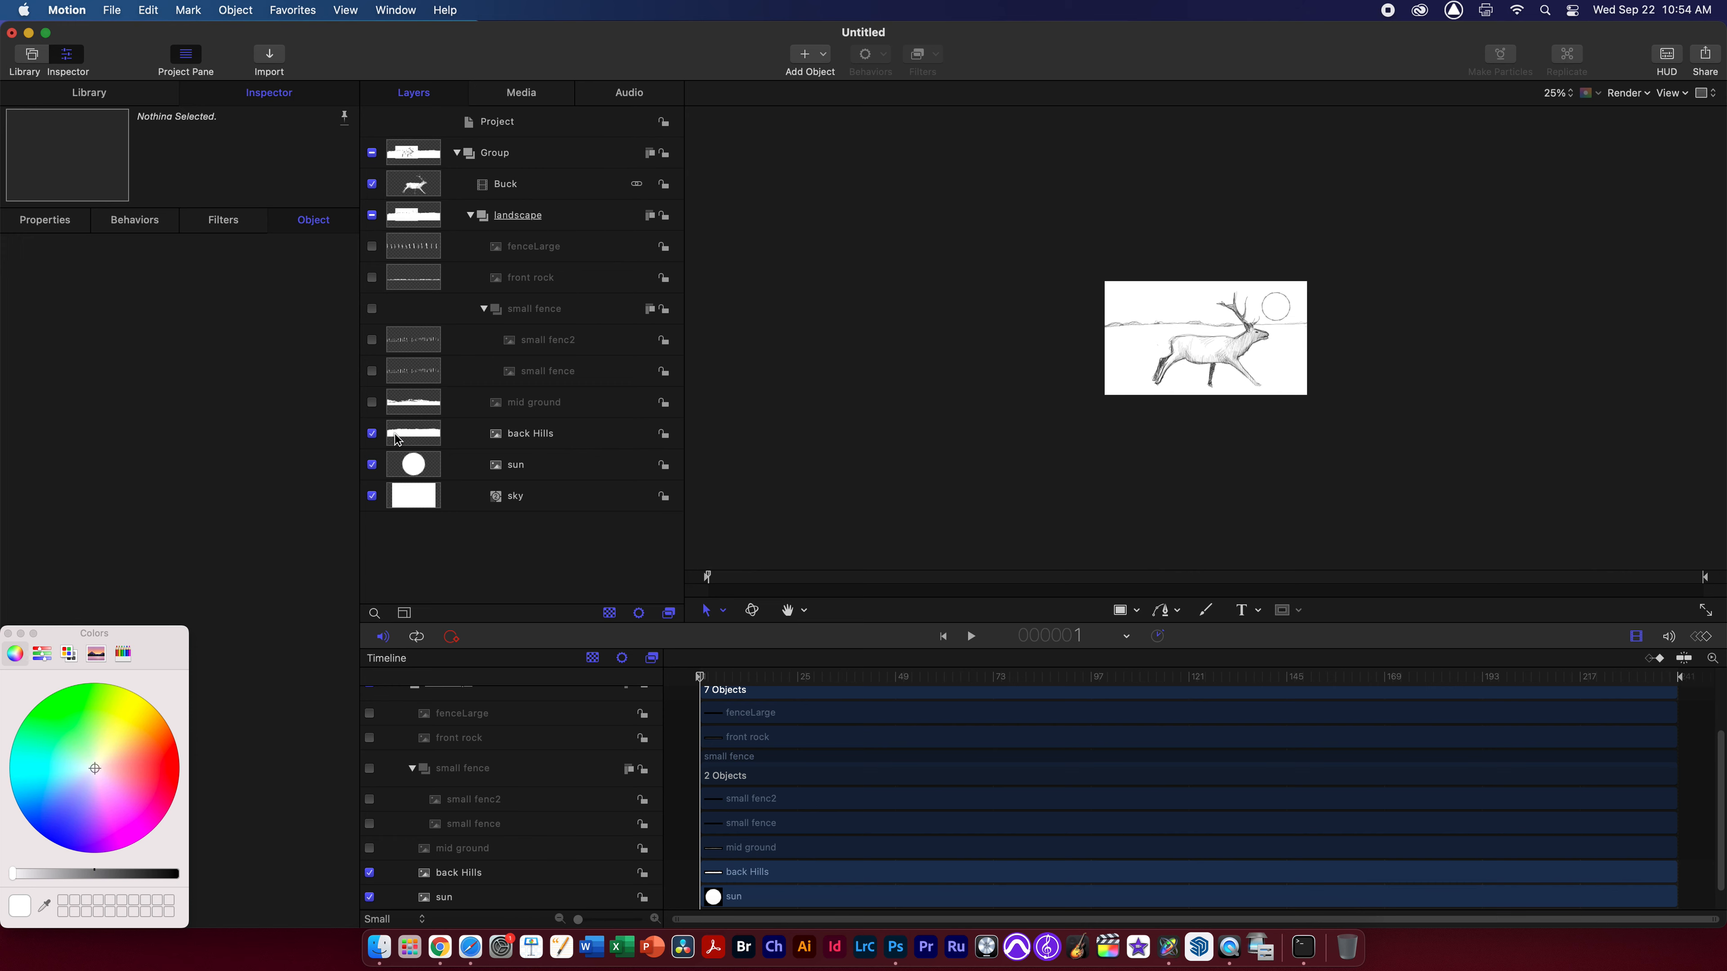
left_click(571, 439)
left_click_drag(1053, 370, 1018, 393)
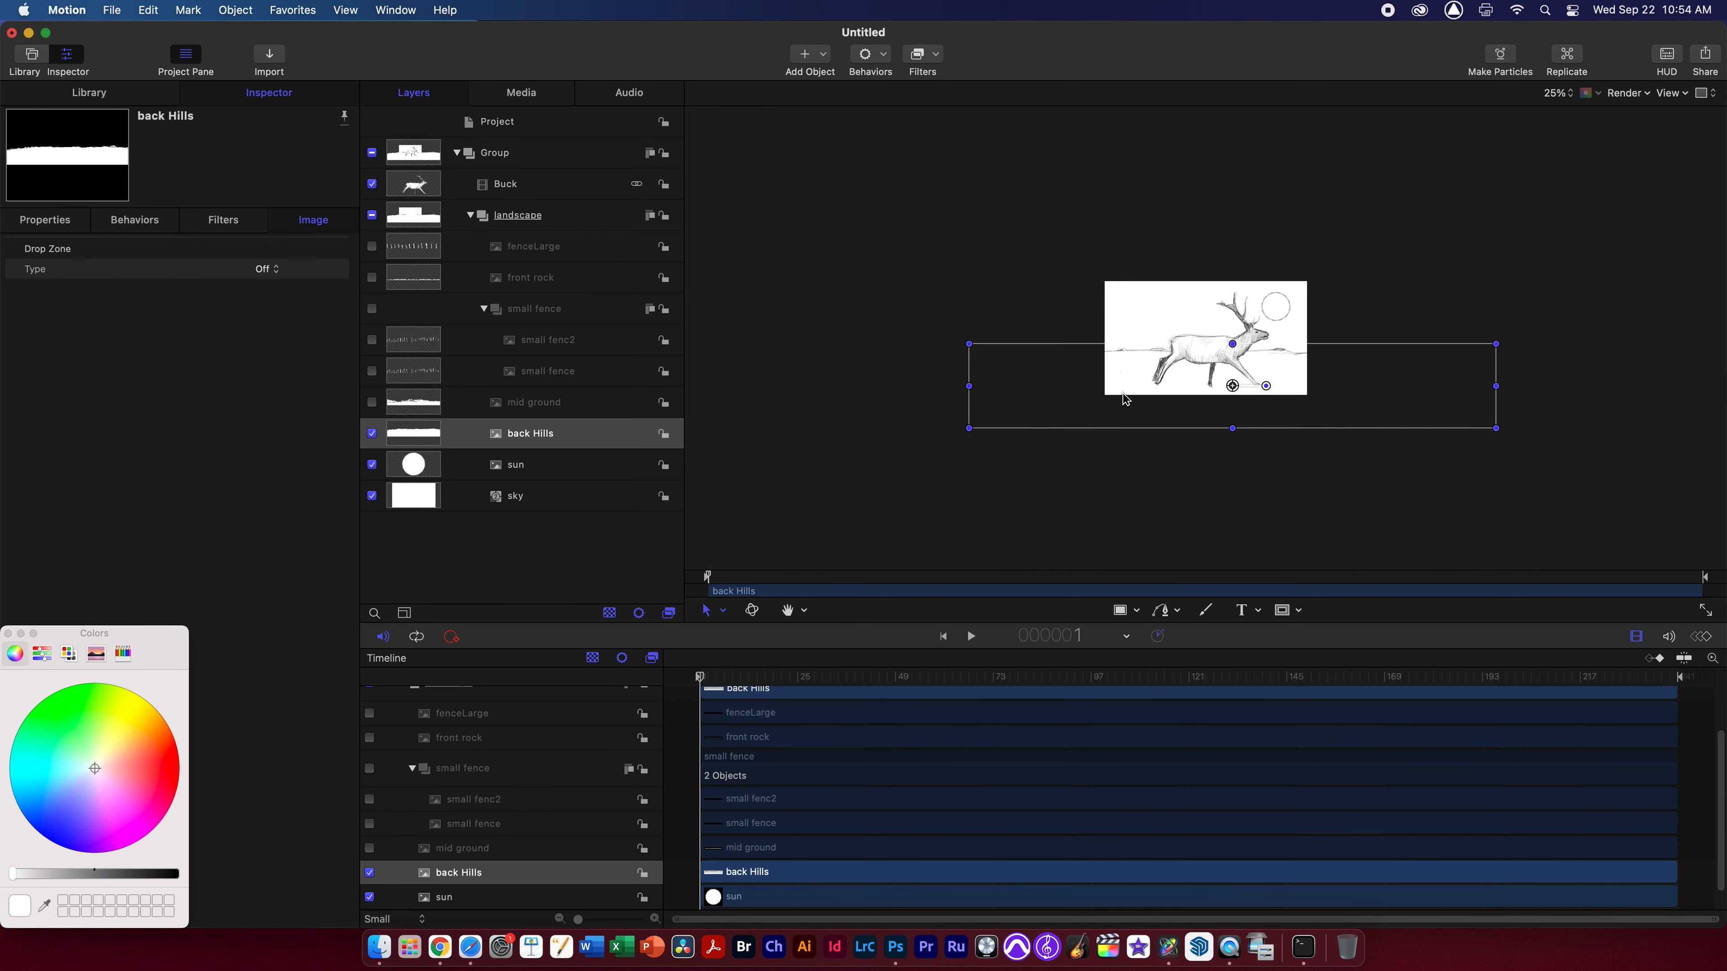
key("space")
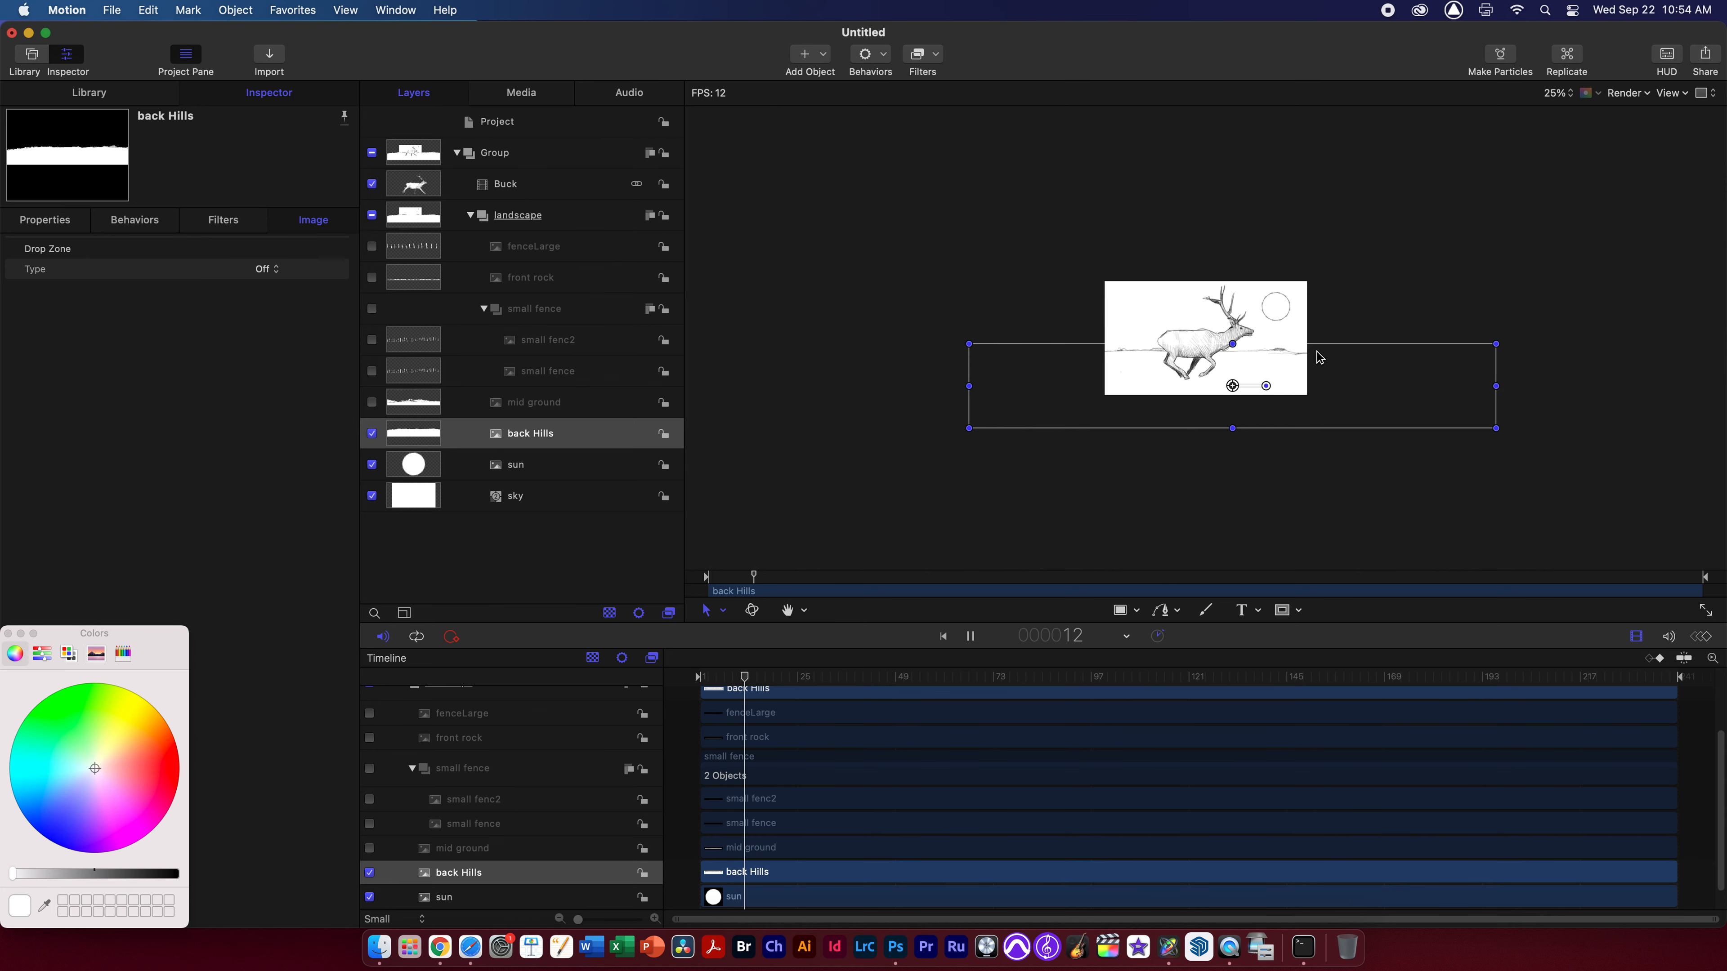
key("space")
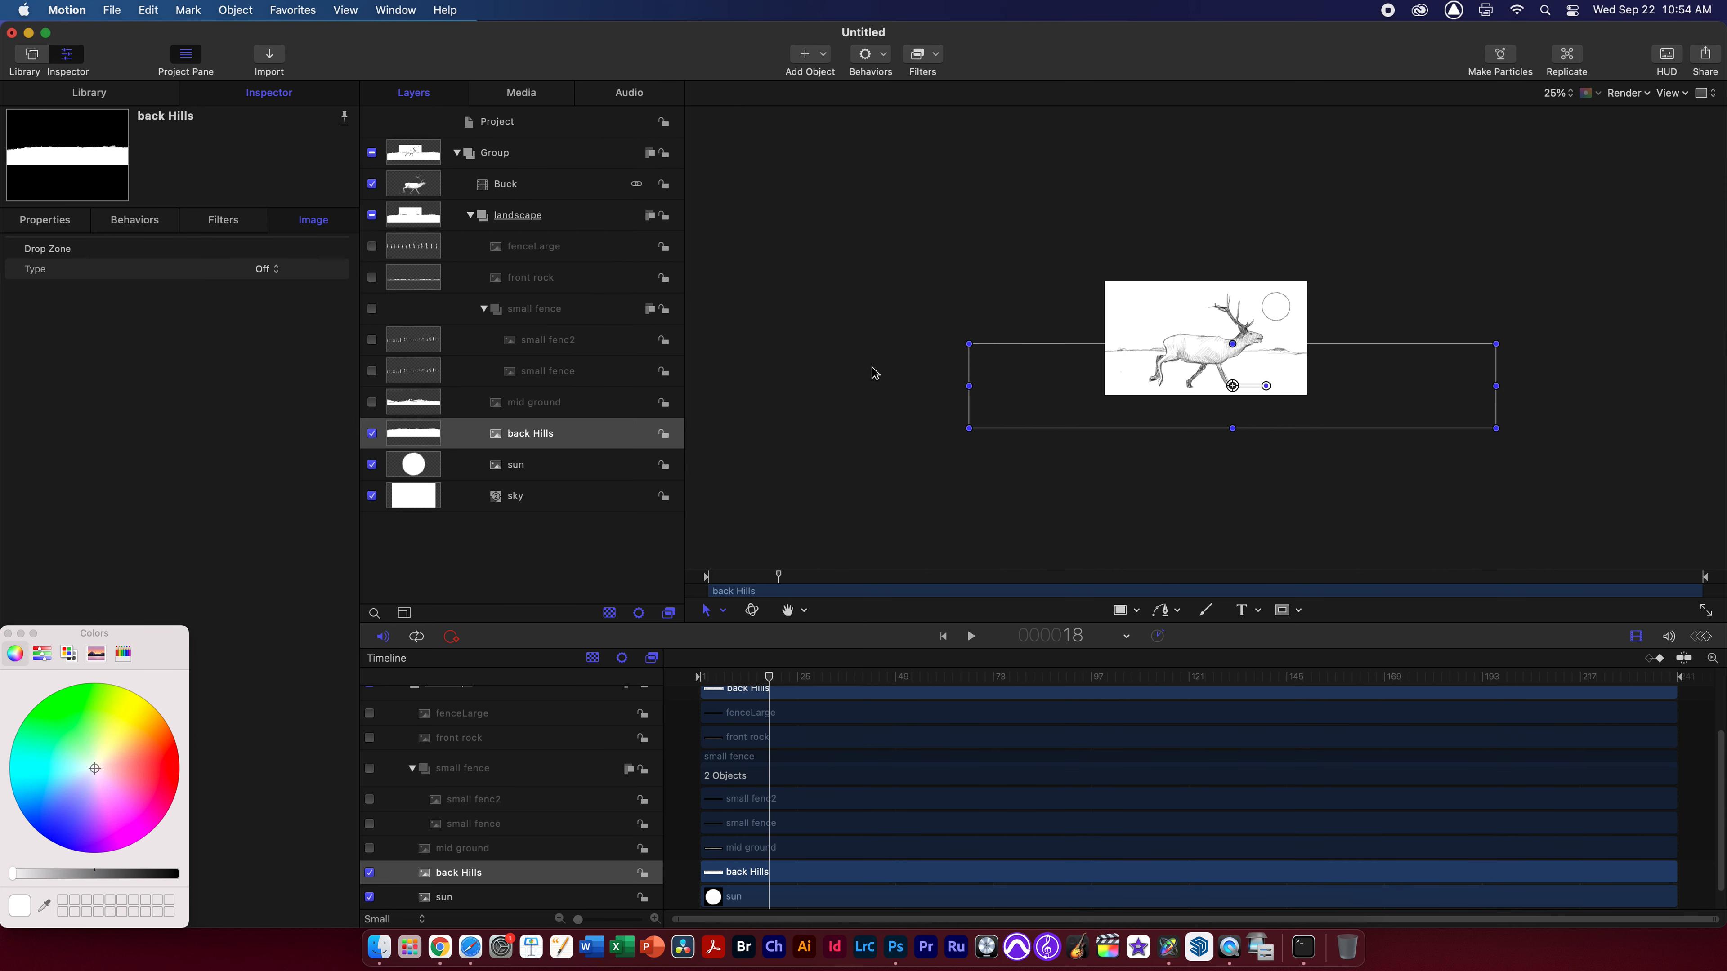
Add a Basic Motion Throw behavior to back Hills with an X velocity of -20 and preview the movement
left_click(887, 56)
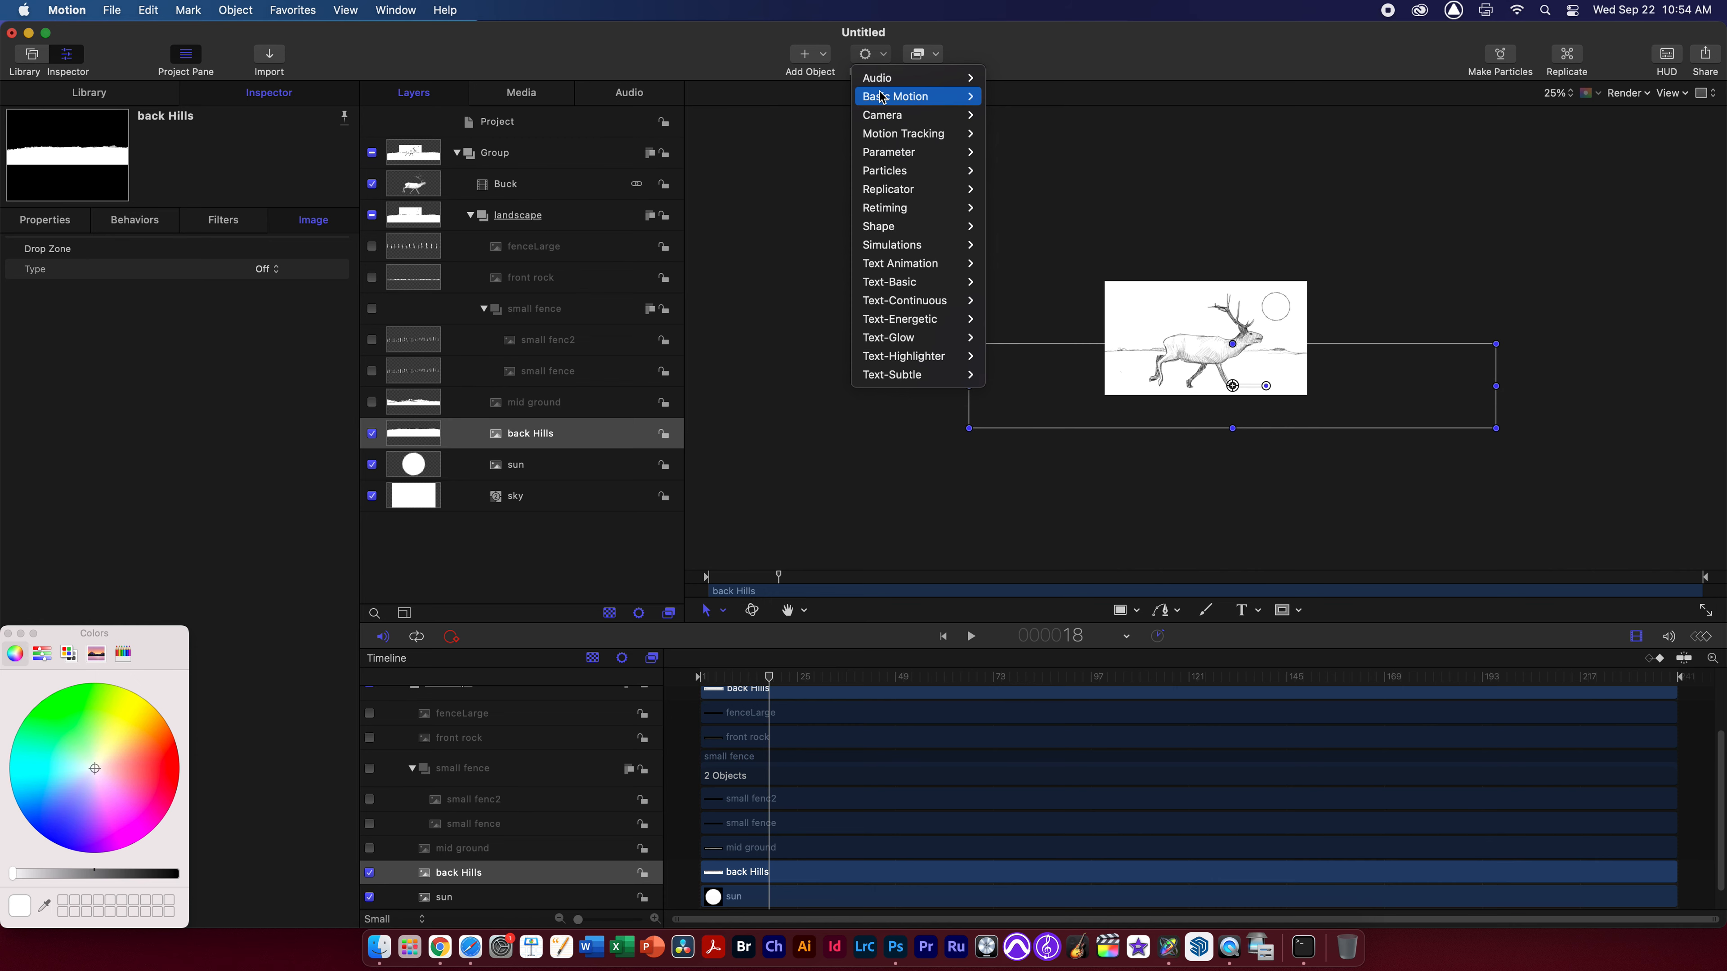
mouse_move(914, 96)
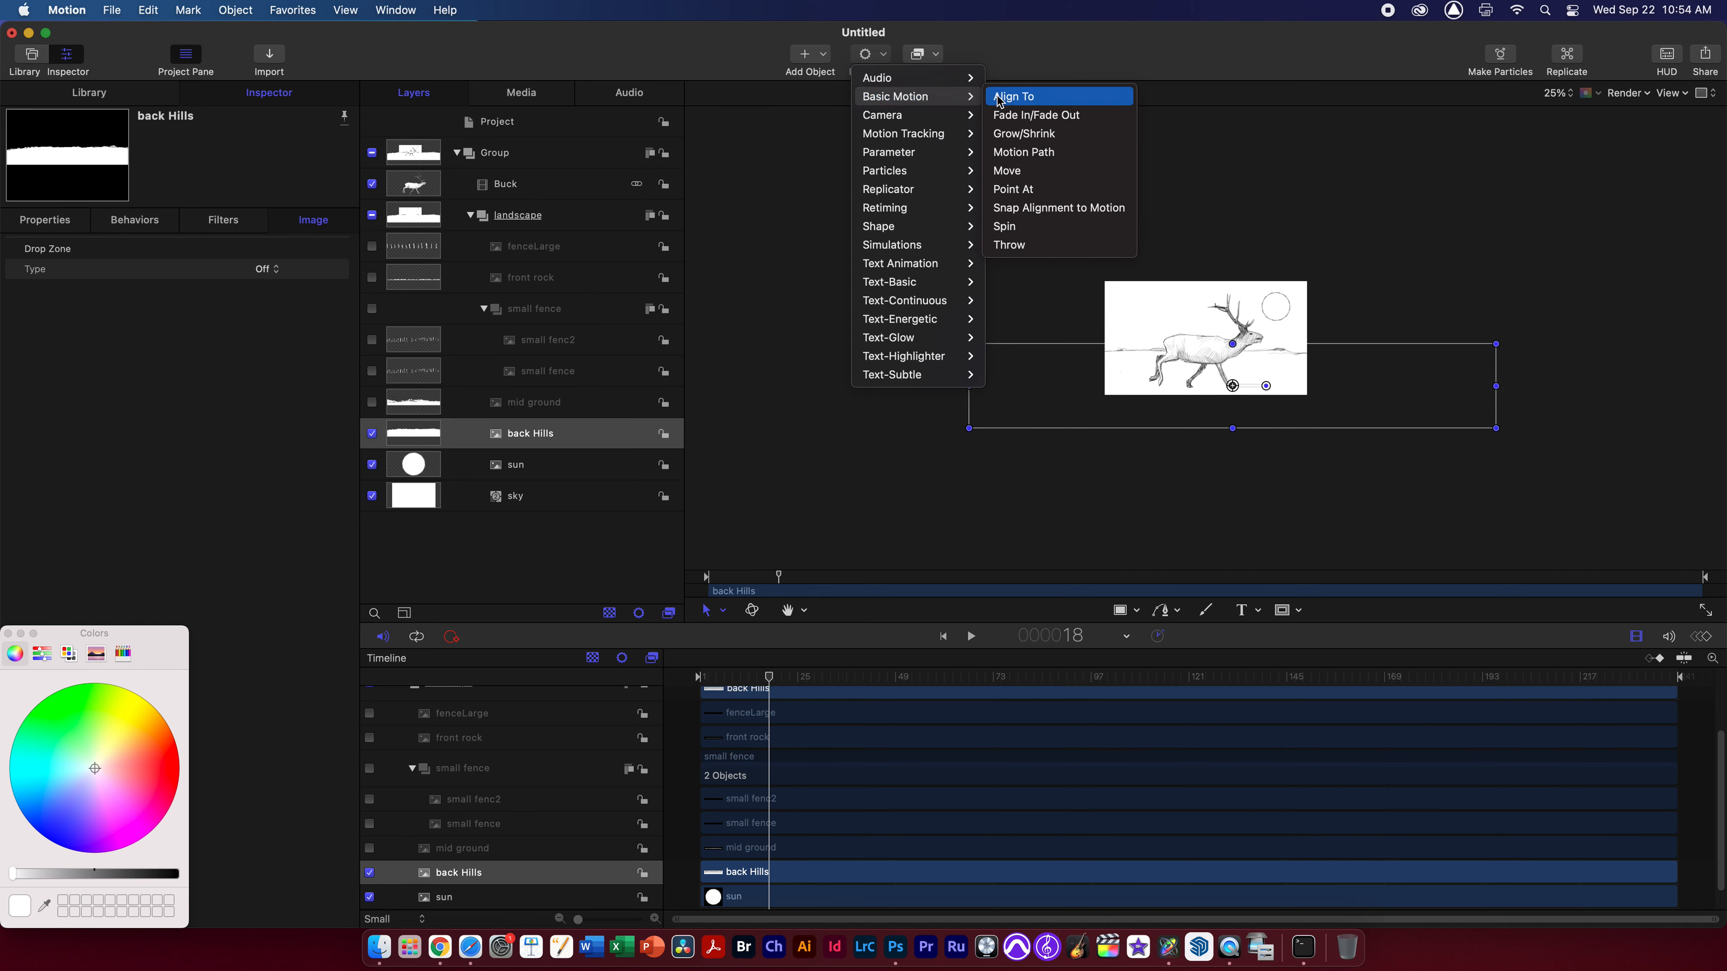
left_click(1037, 246)
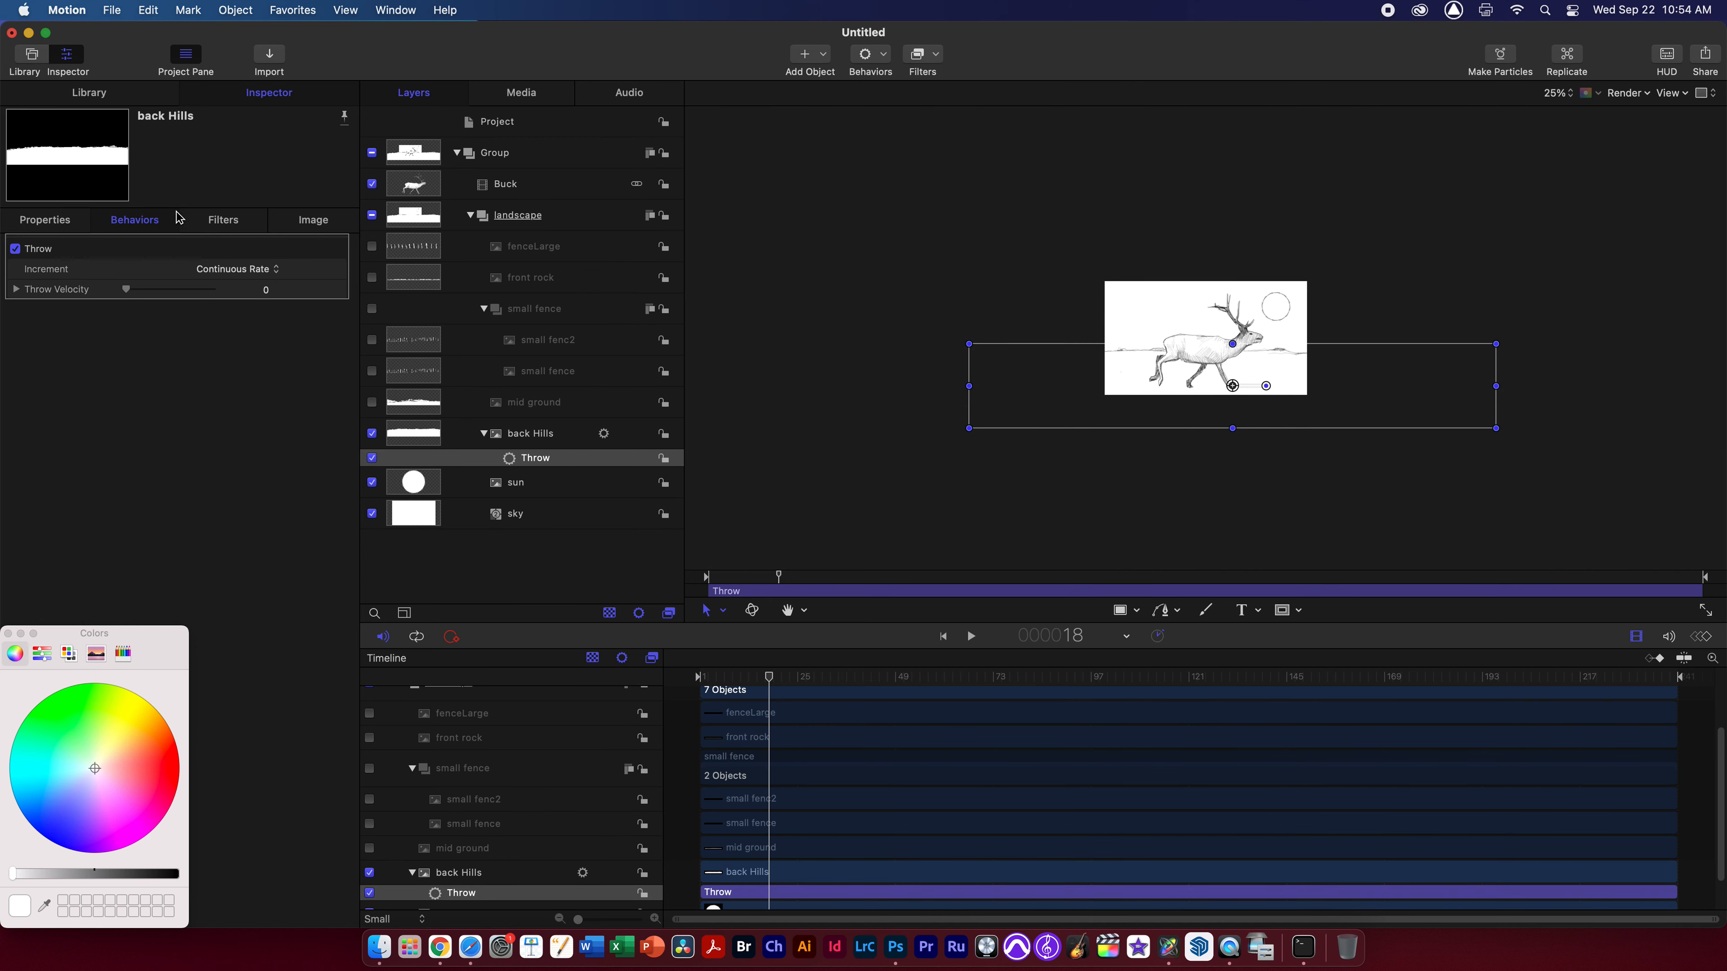
left_click(16, 291)
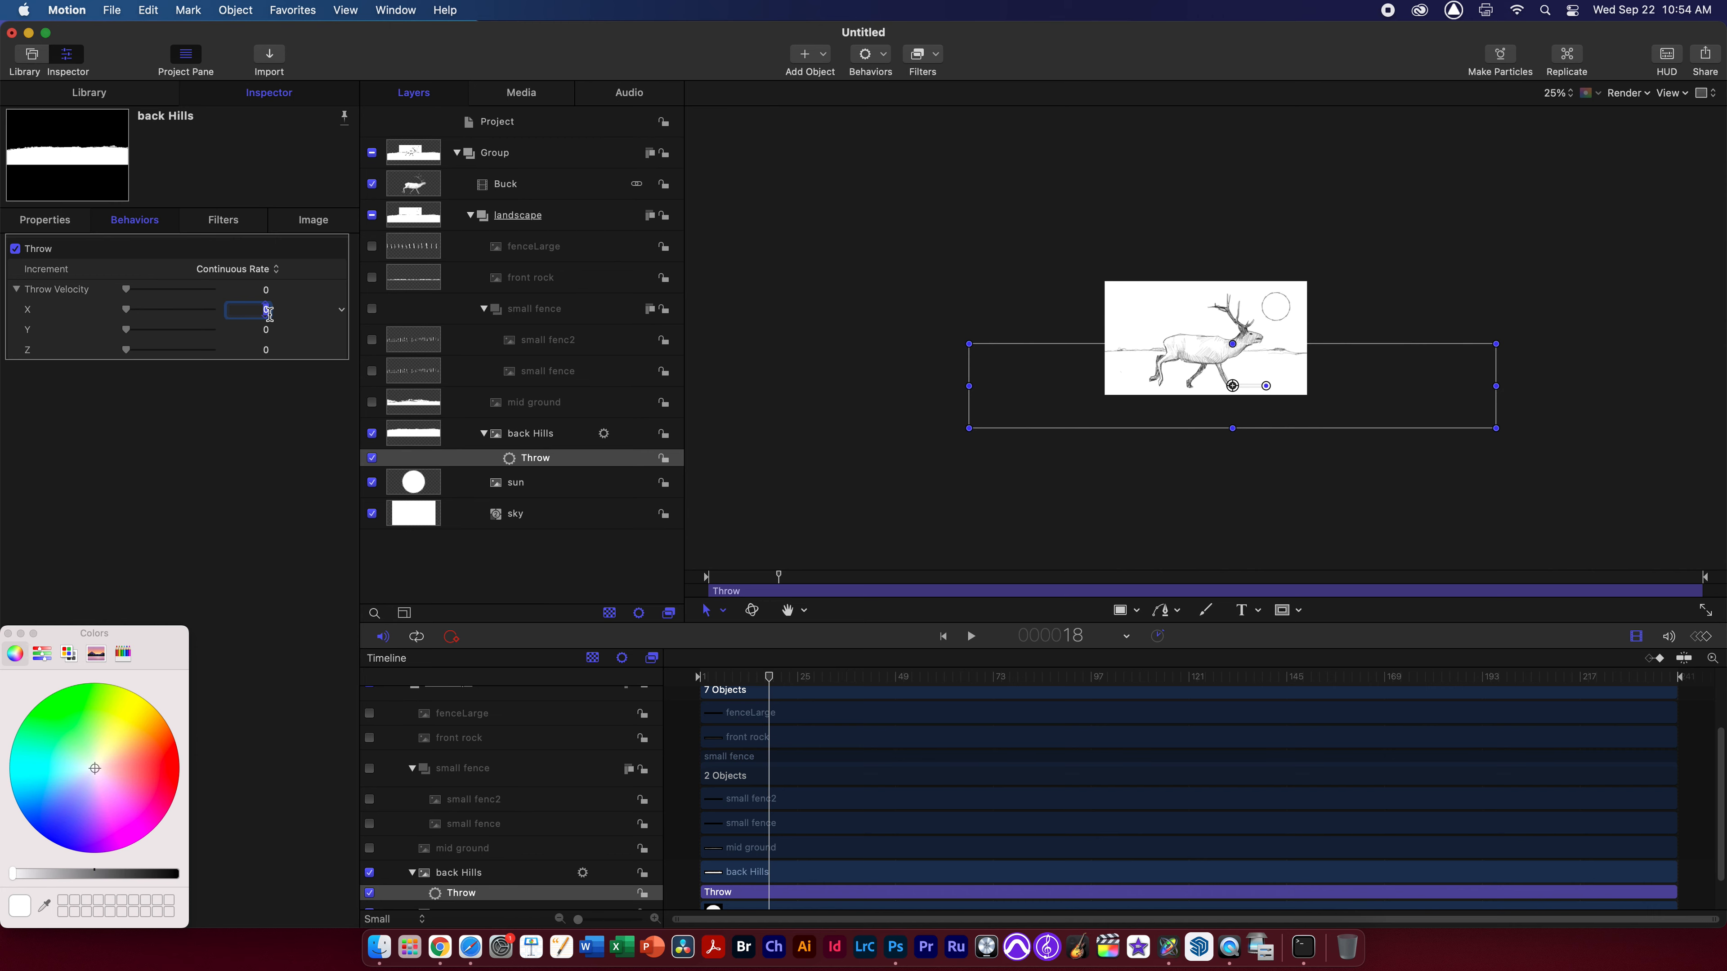
key("Return")
key("space")
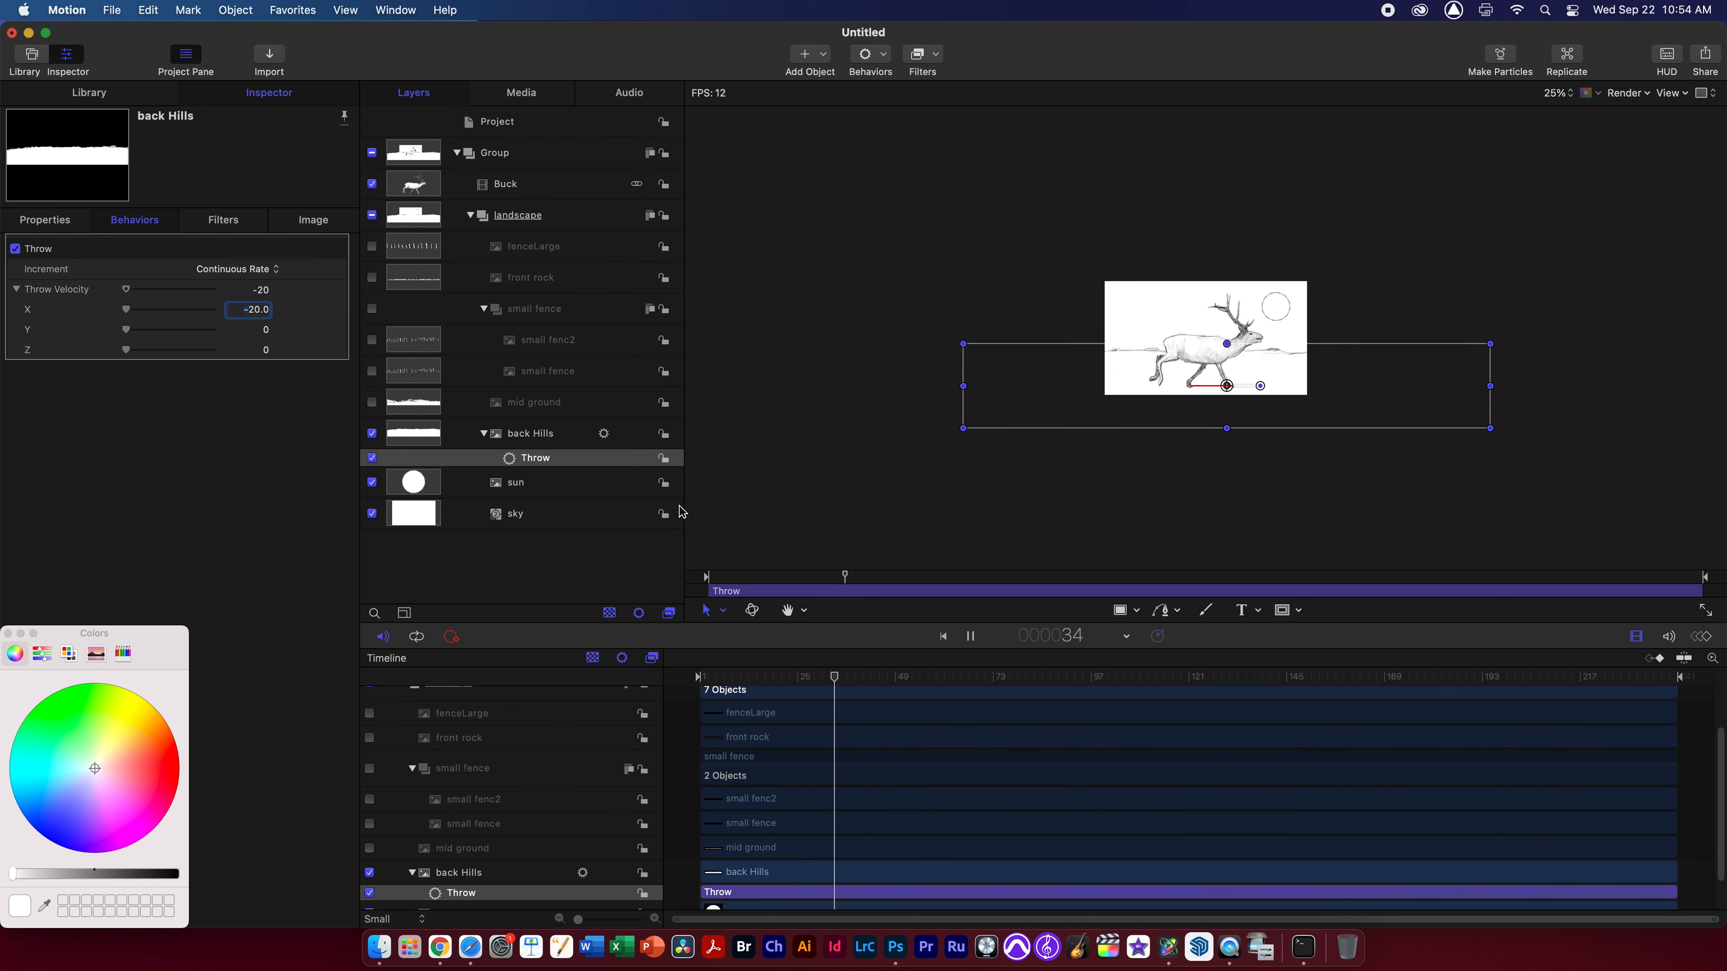
key("space")
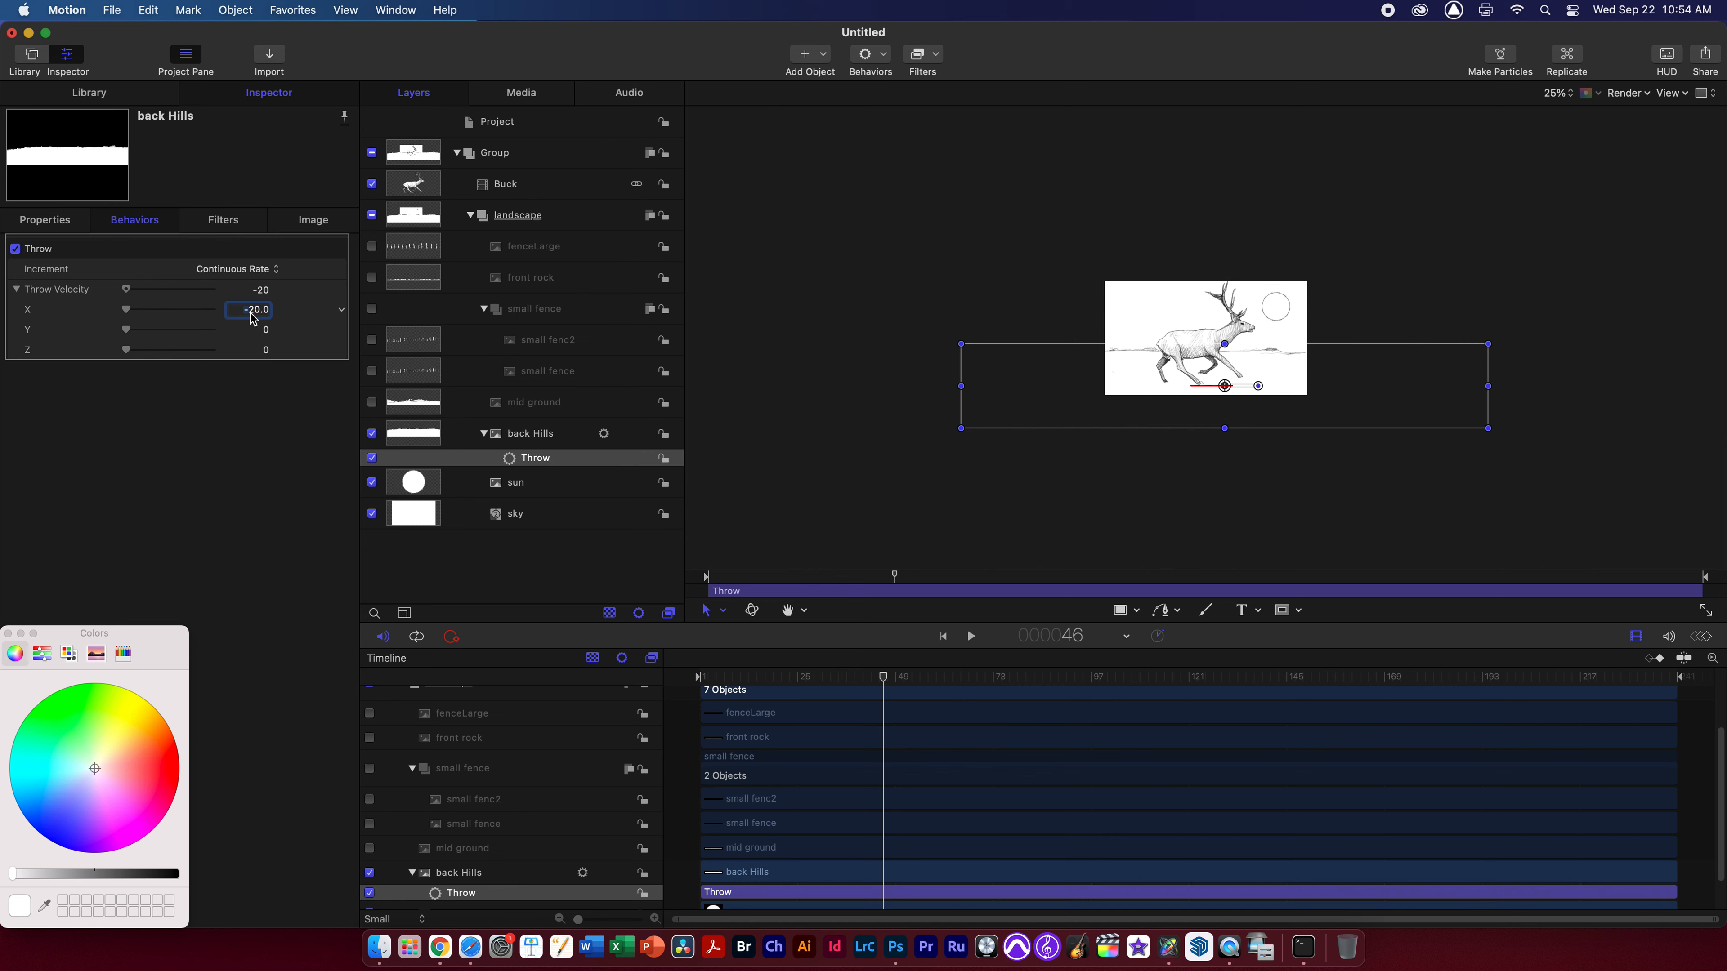
Set the back Hills Throw X velocity to -36.1, play back the hills' drift, and return to frame 1
left_click_drag(125, 309, 75, 312)
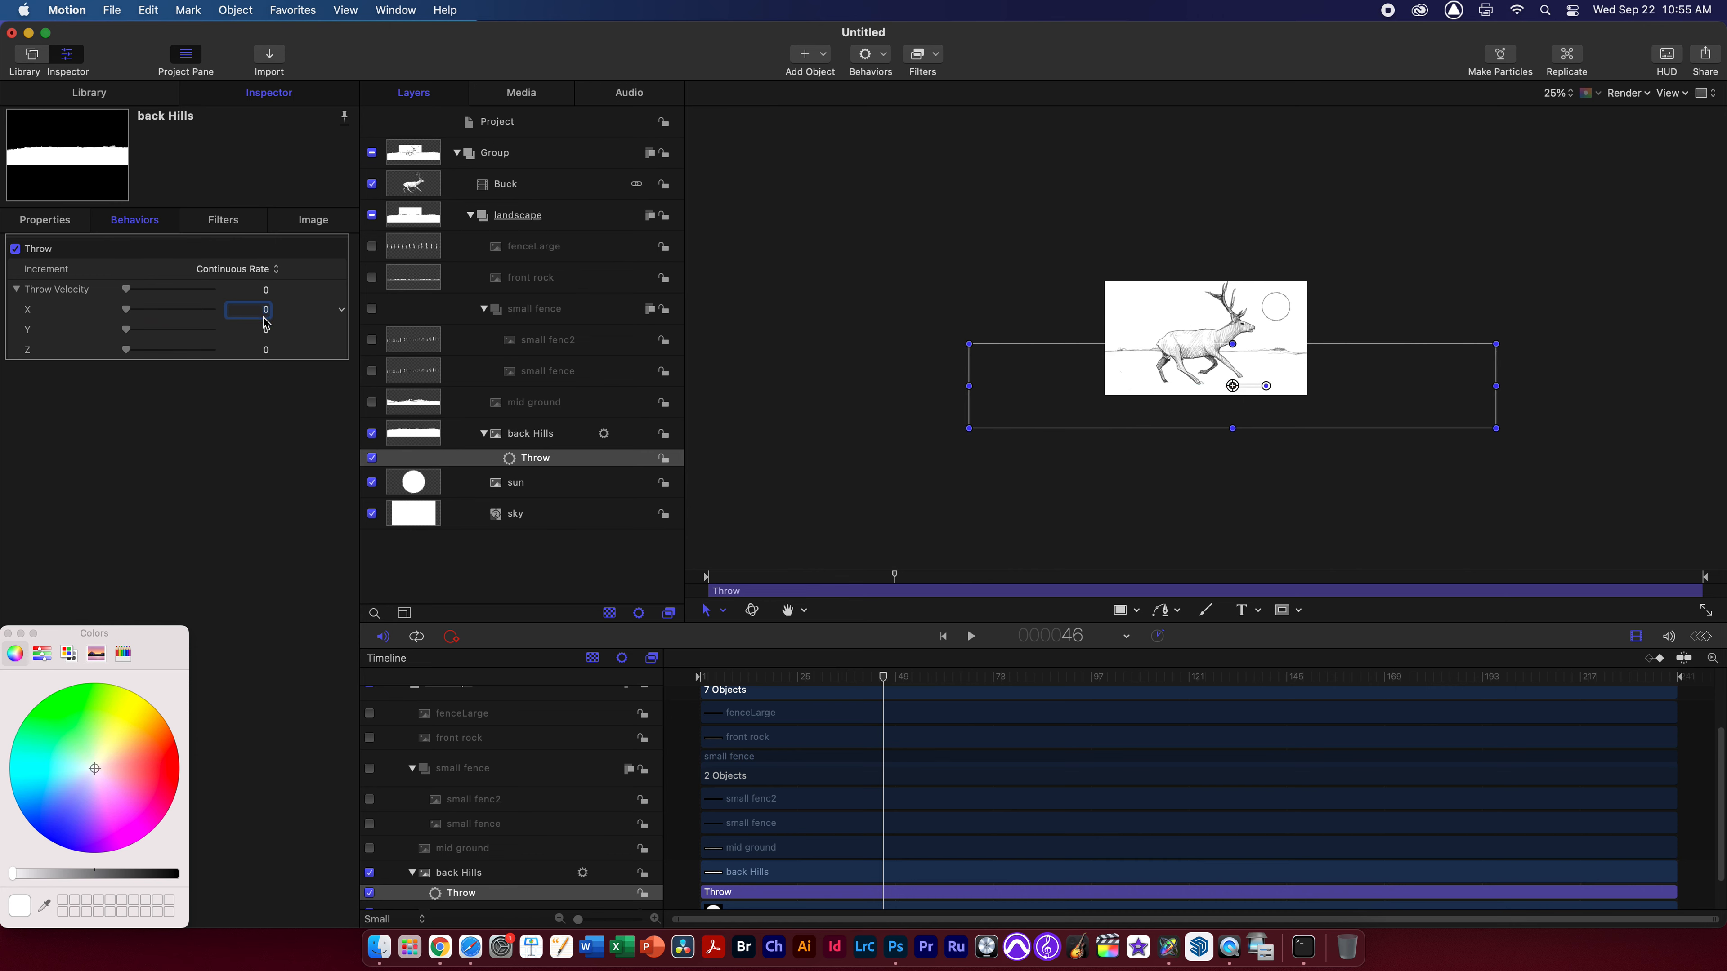
mouse_move(265, 312)
left_mouse_down()
mouse_move(248, 310)
mouse_move(265, 317)
left_mouse_up()
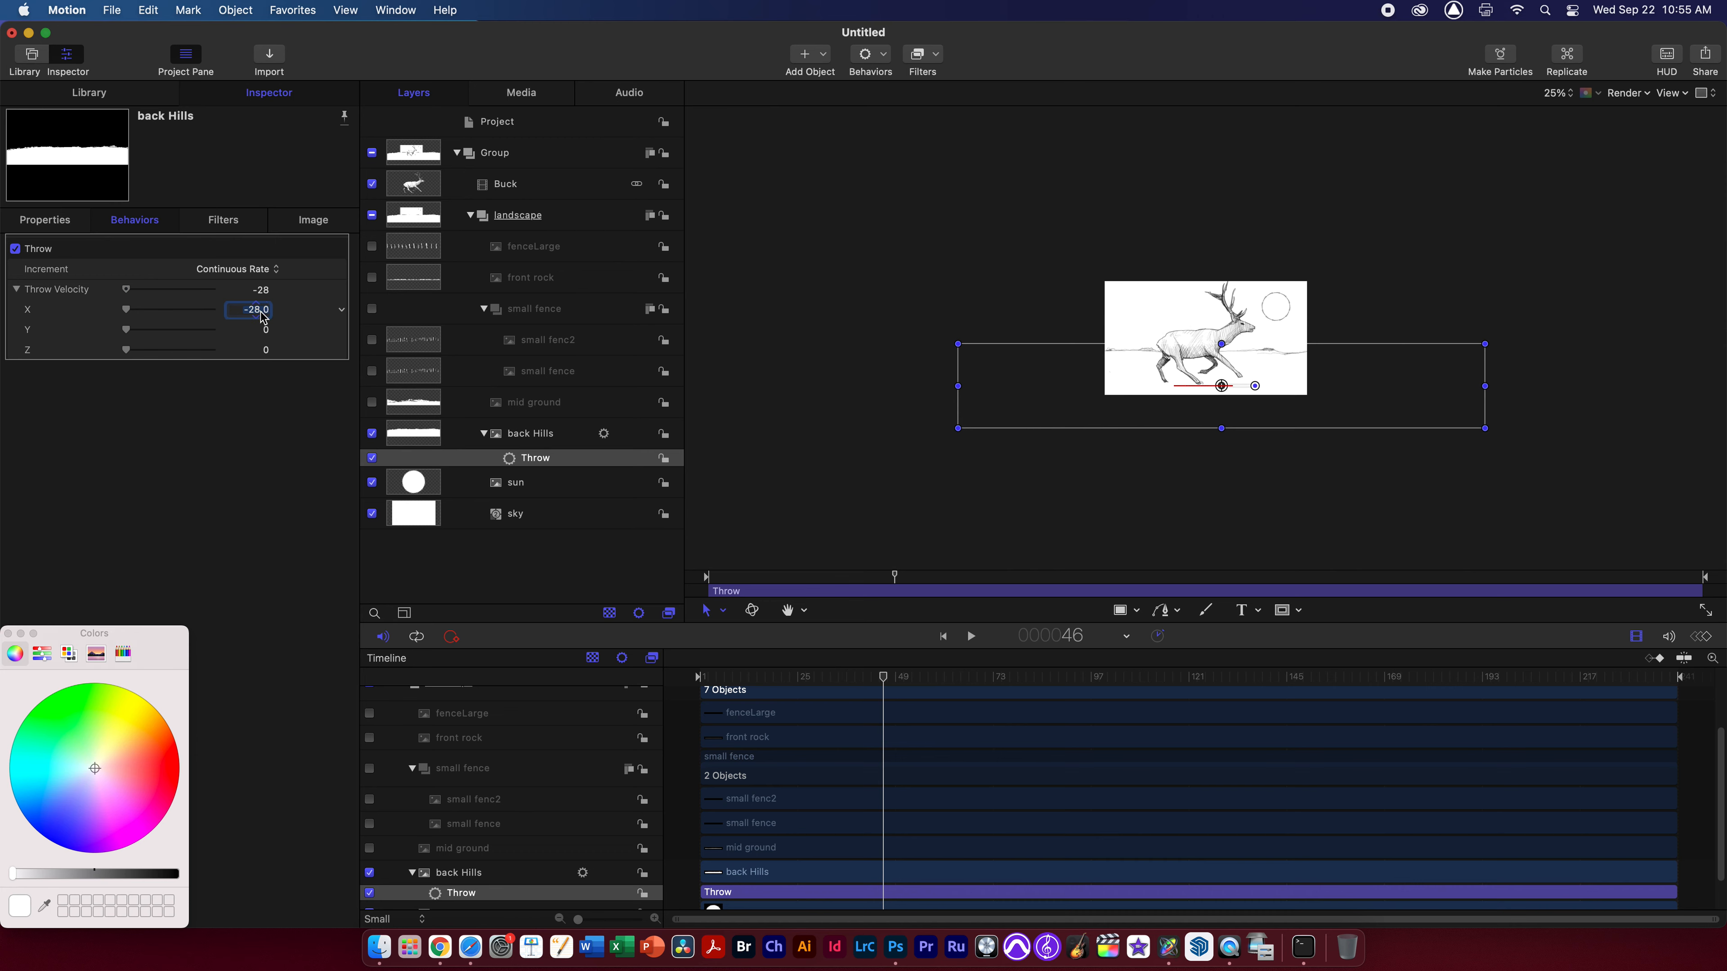
key("space")
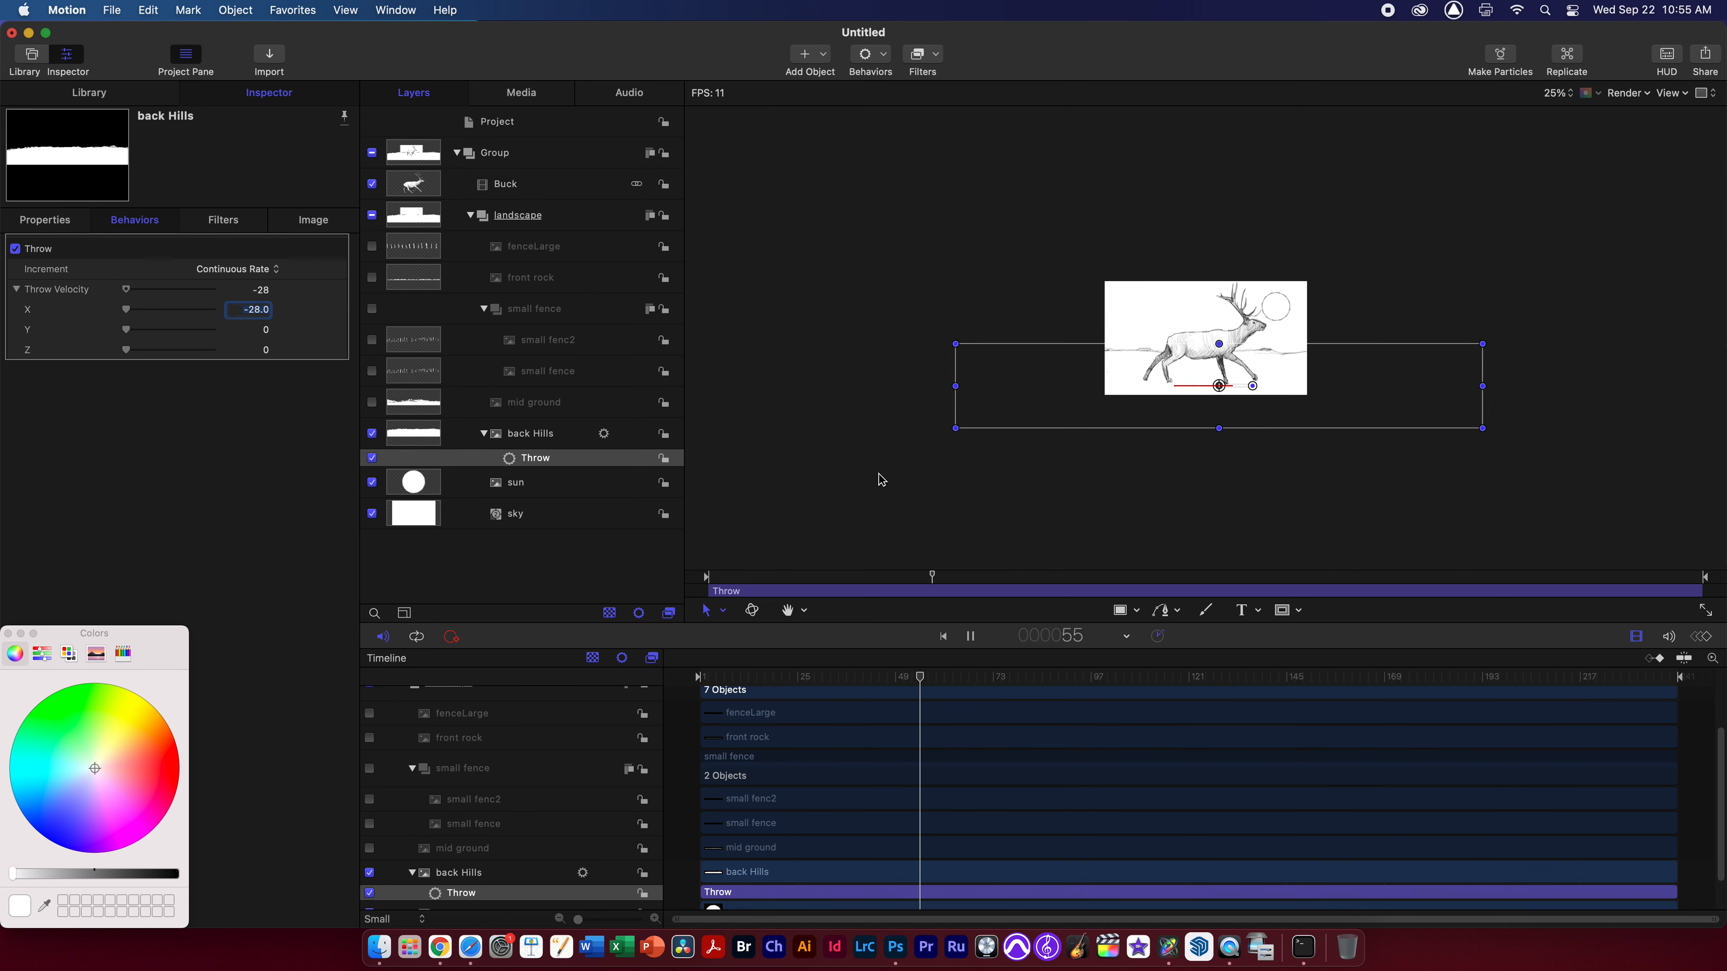
key("space")
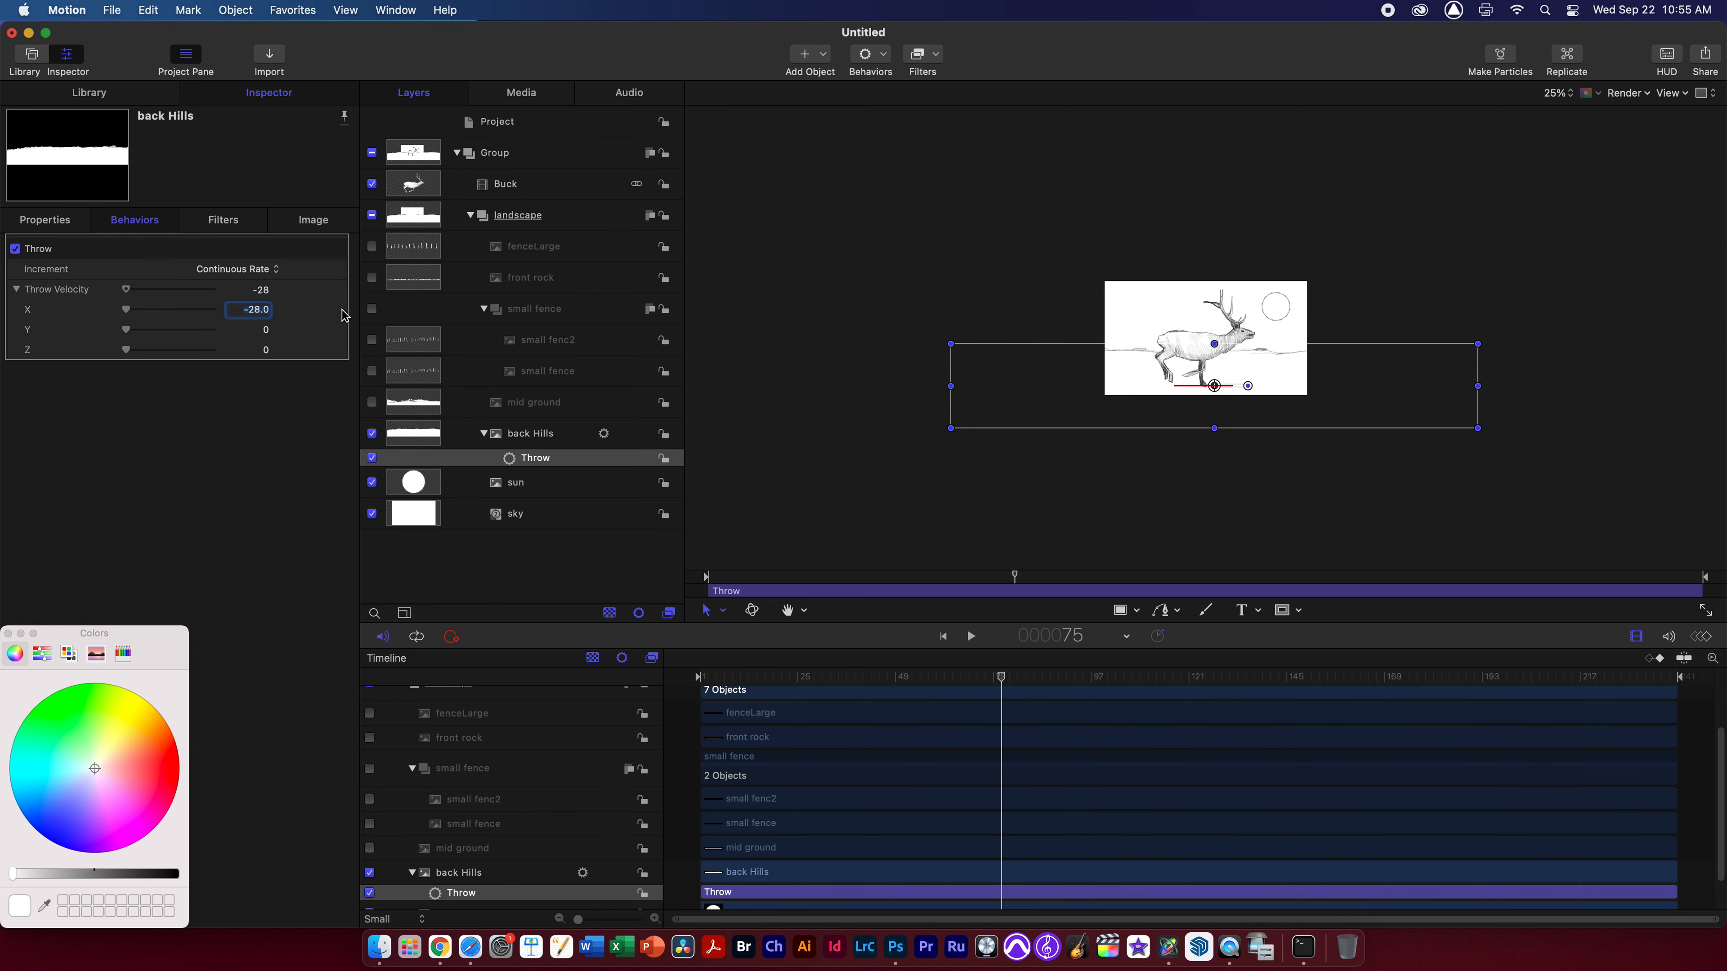
left_click_drag(254, 315, 254, 315)
key("space")
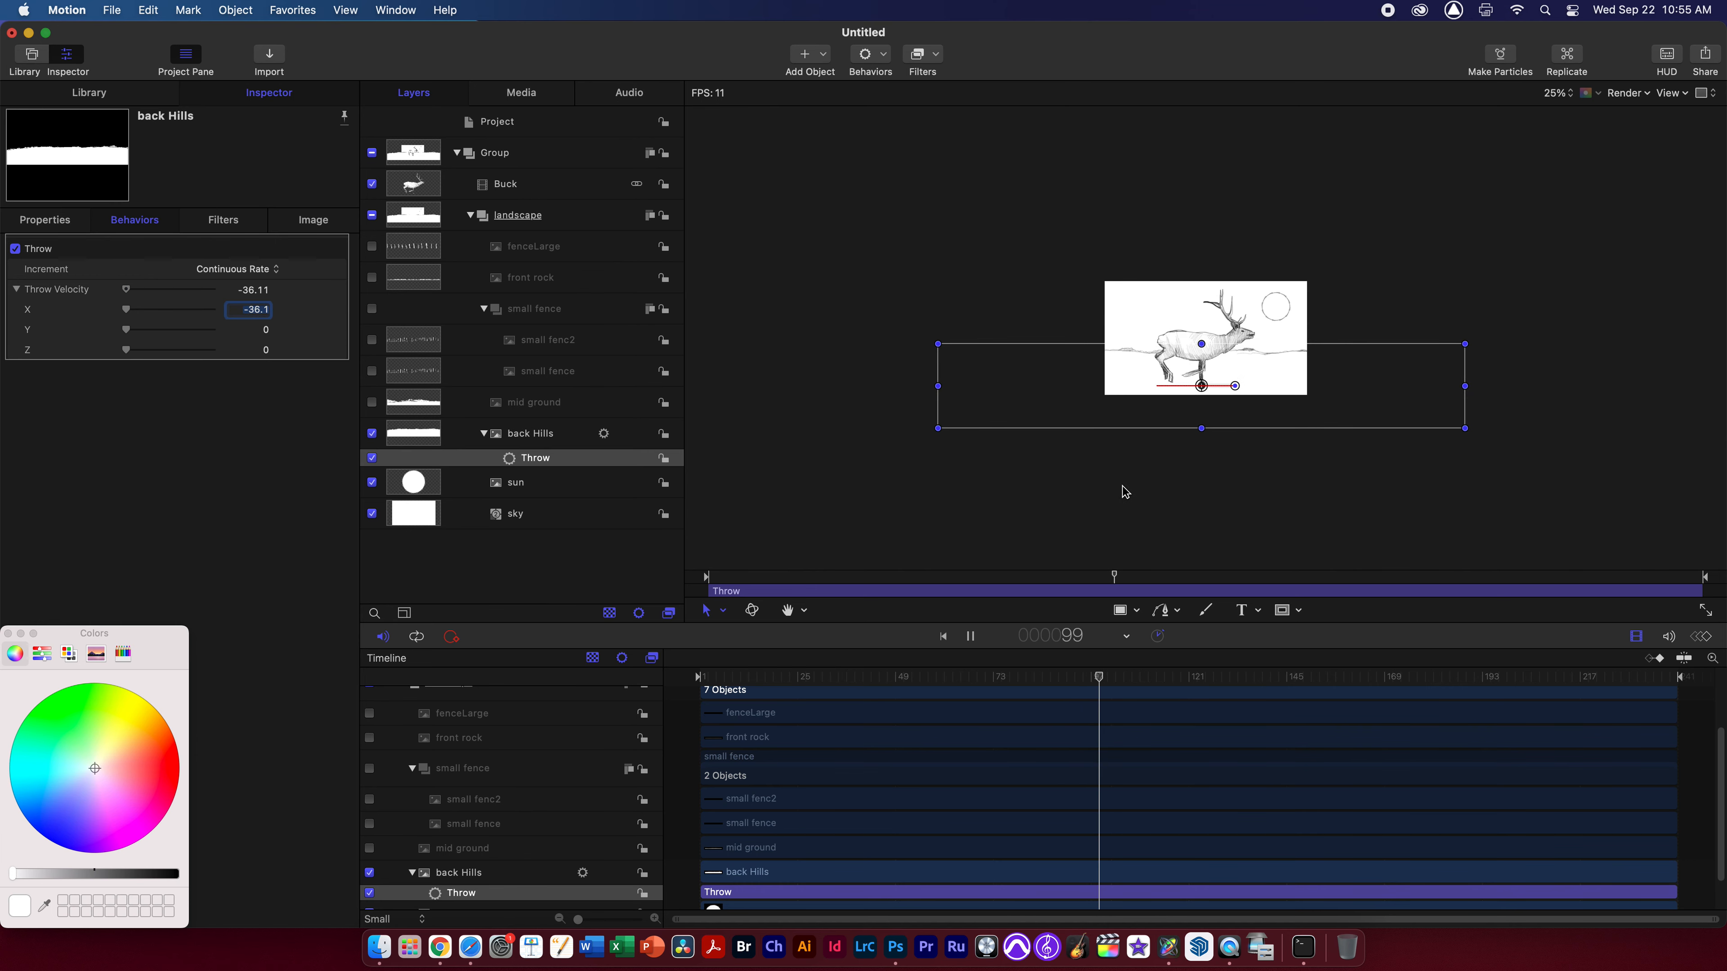
key("space")
key("space")
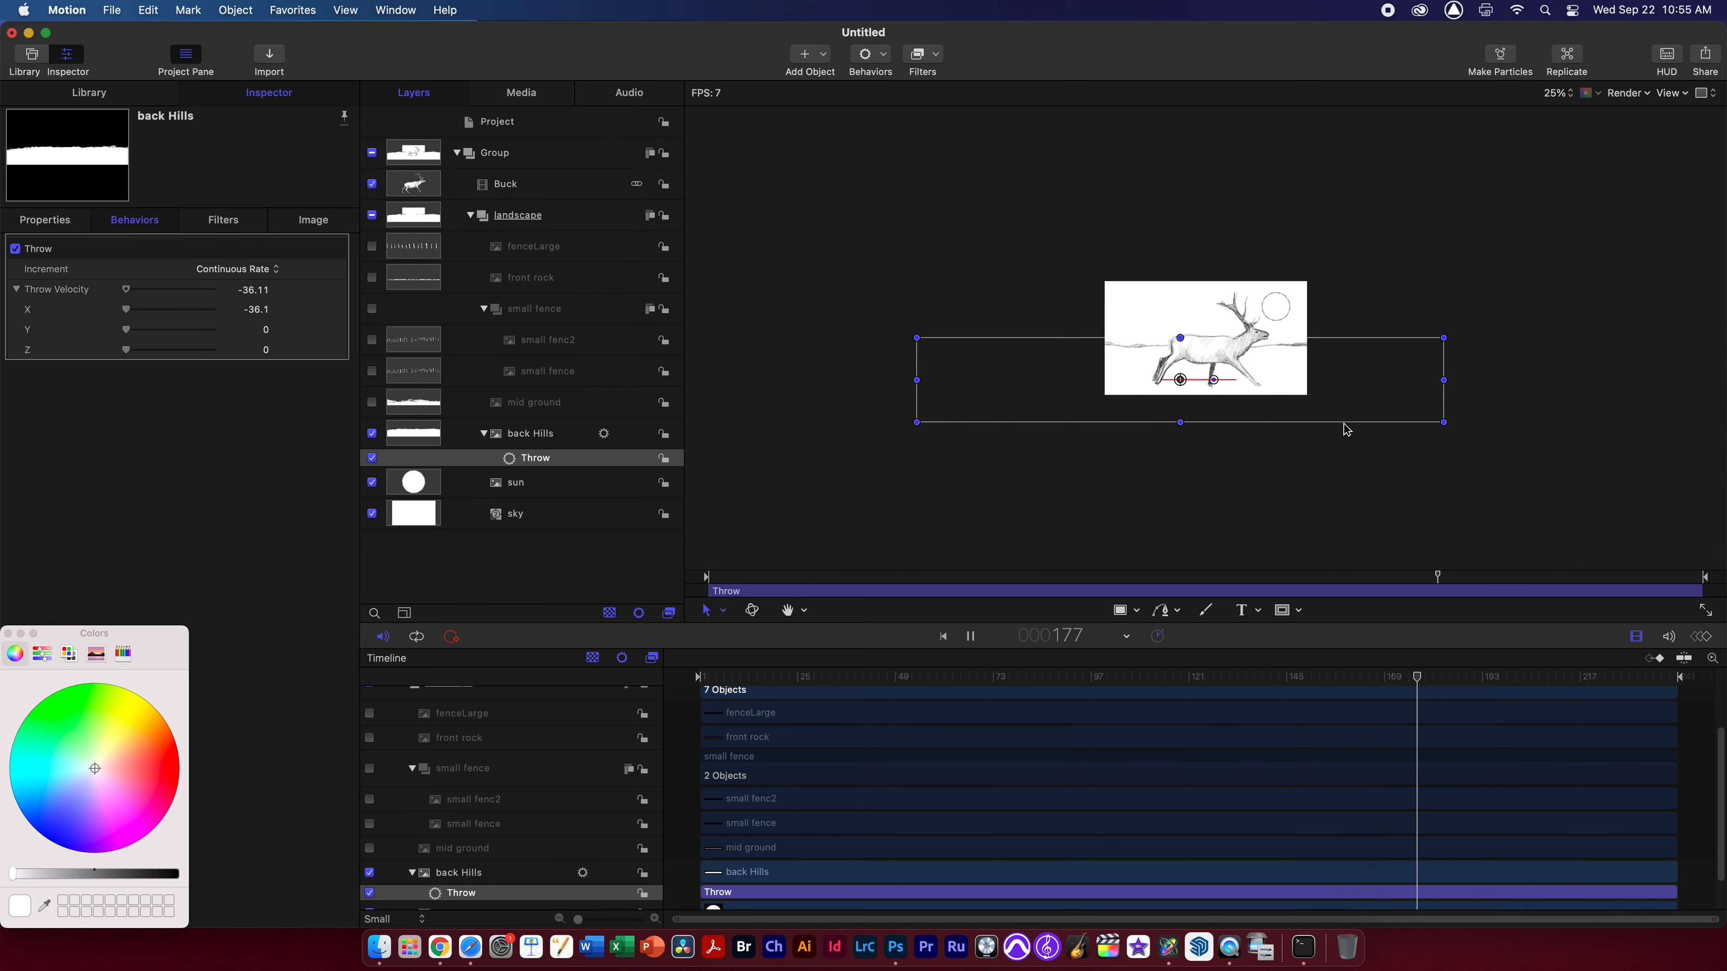
left_click_drag(1571, 677, 700, 673)
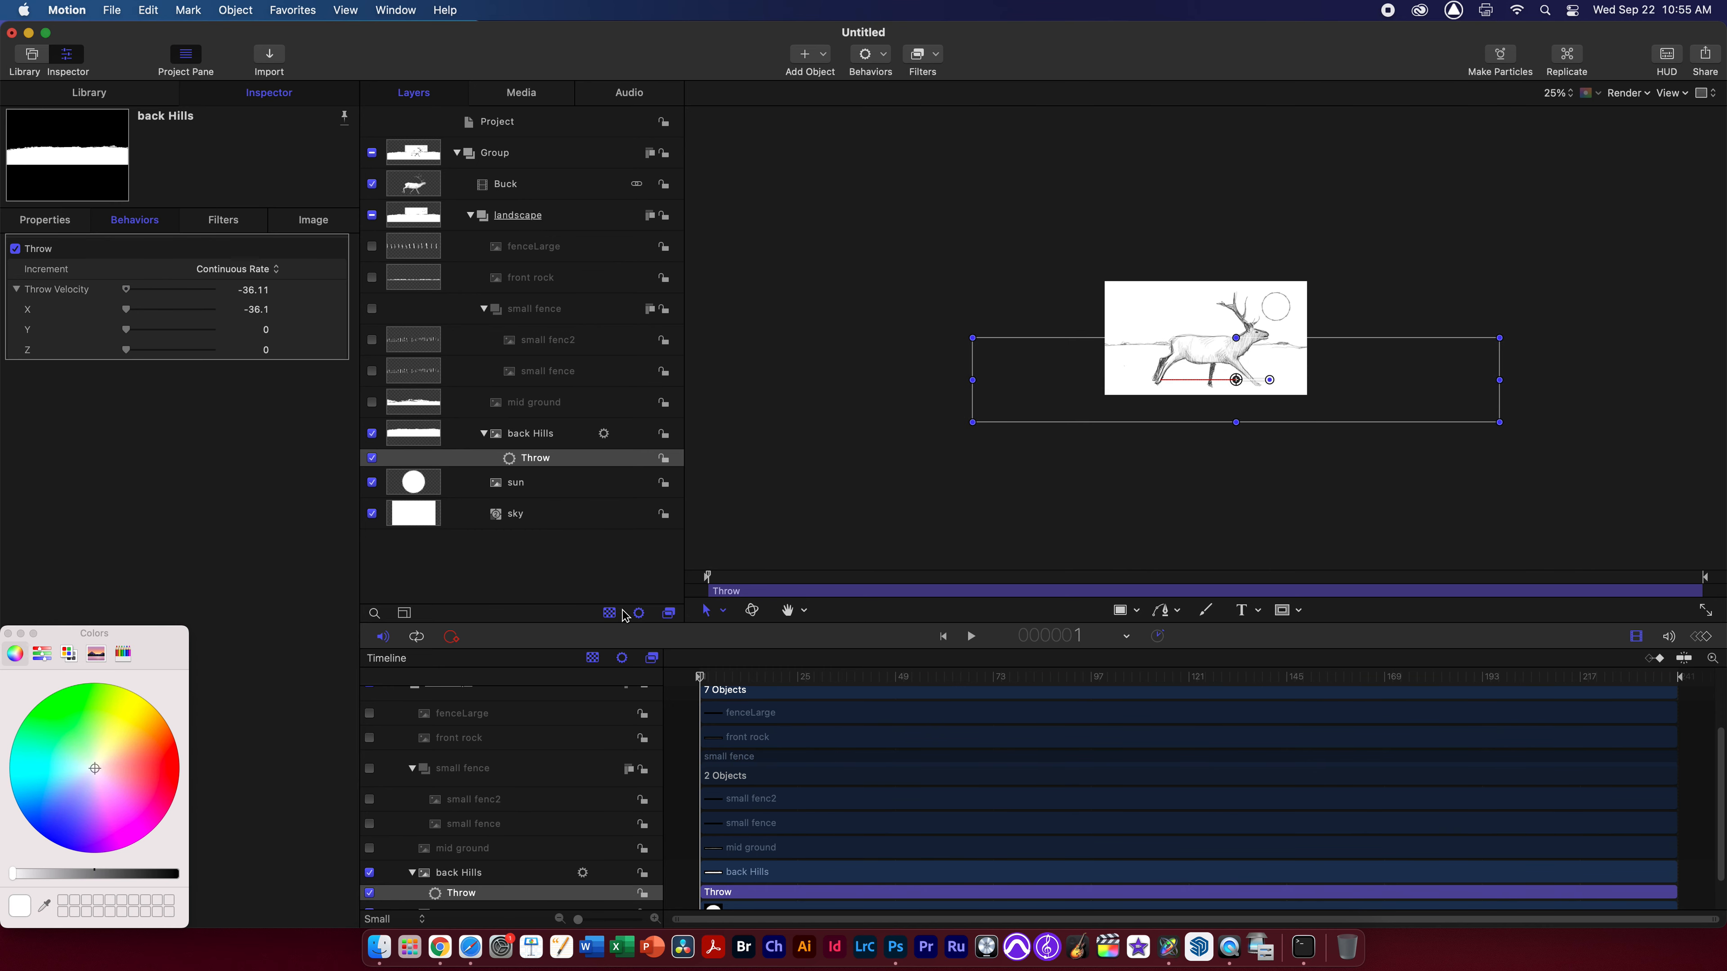
Show the mid ground layer and move it down and right until its left end sits just outside the canvas's left edge
left_click(487, 437)
left_click(544, 435)
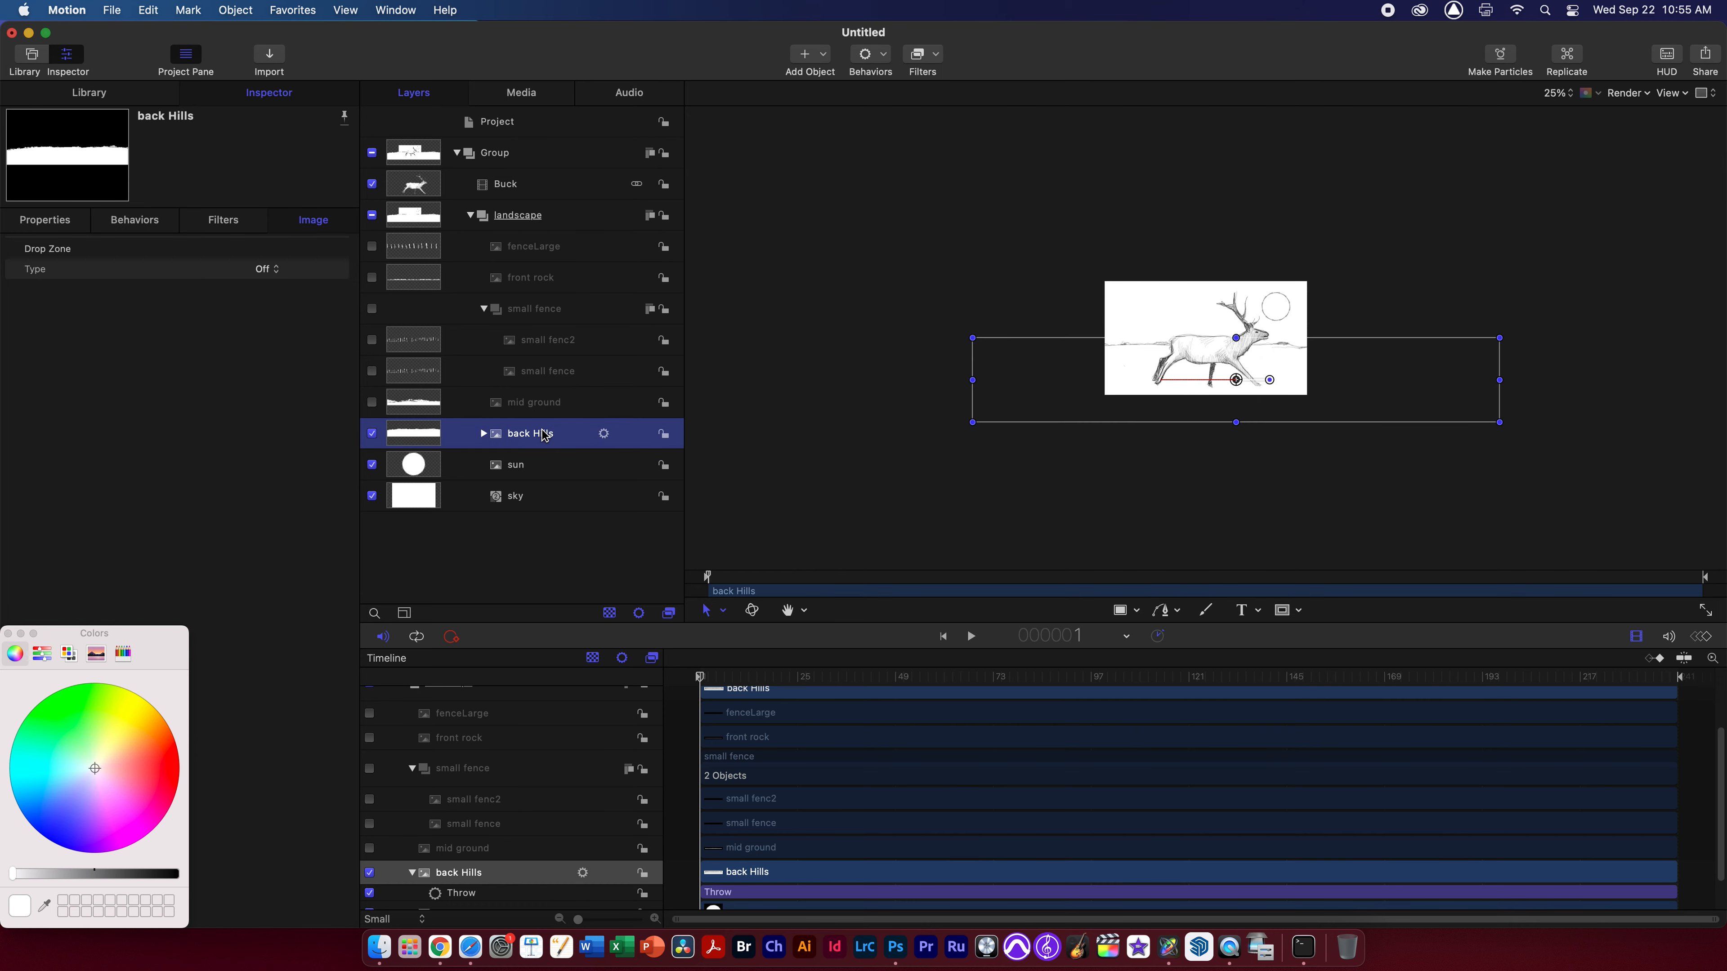
left_click(372, 402)
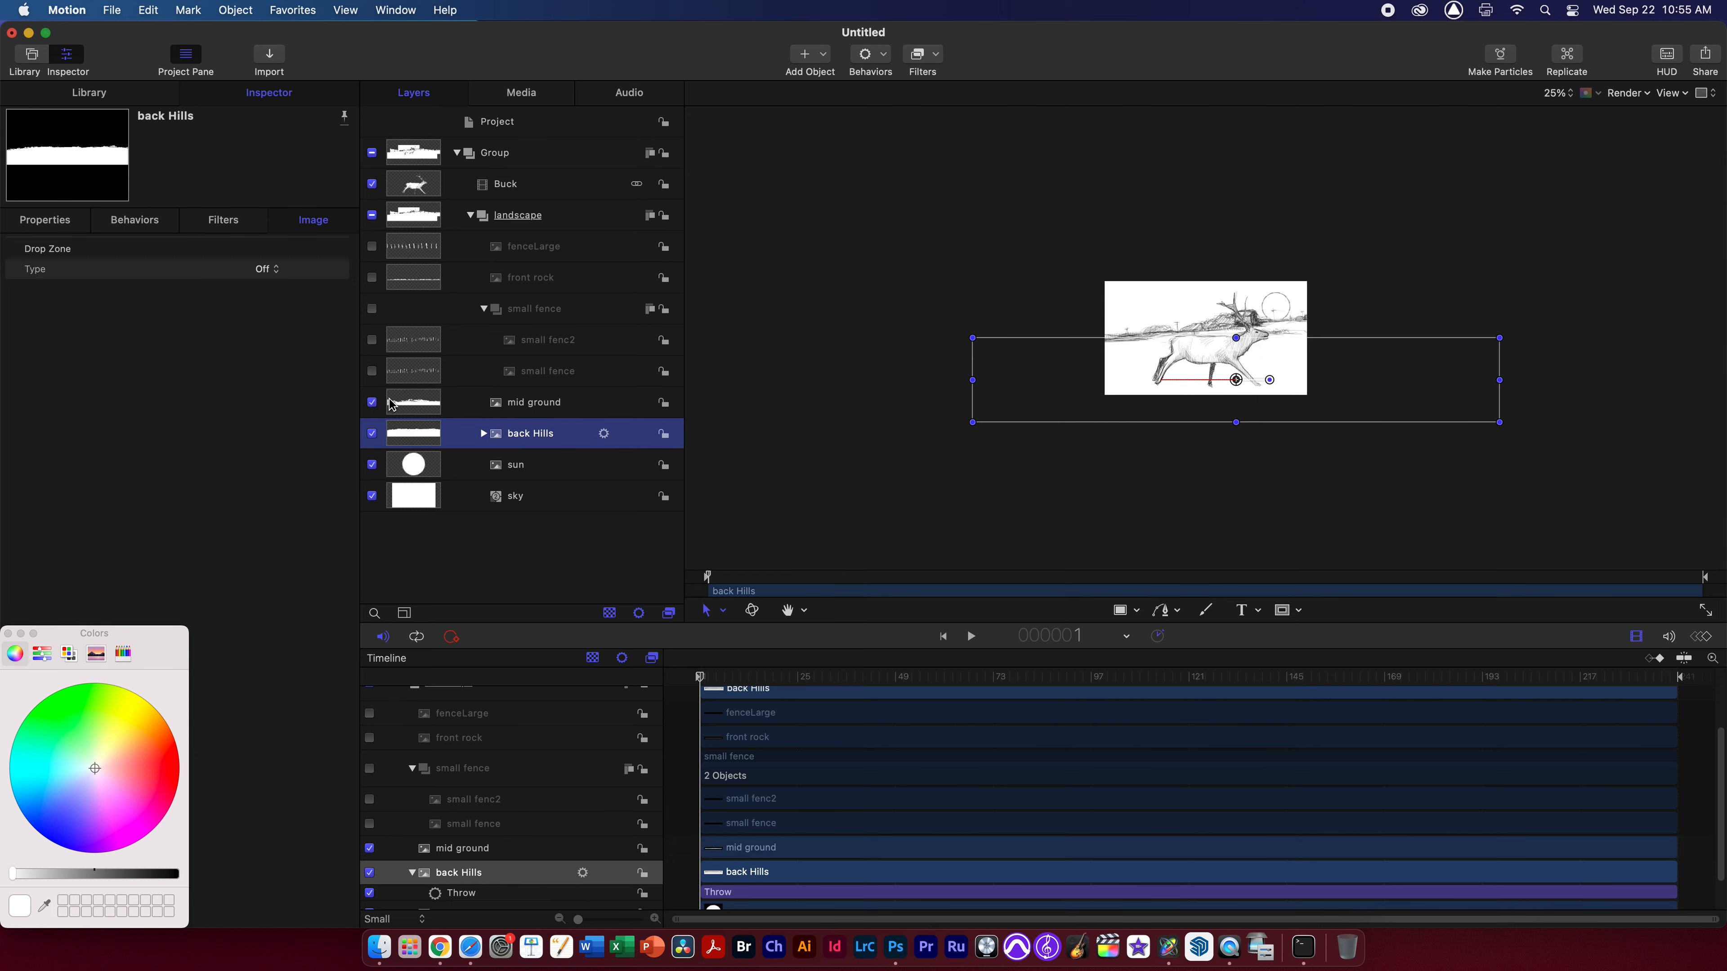
left_click(527, 406)
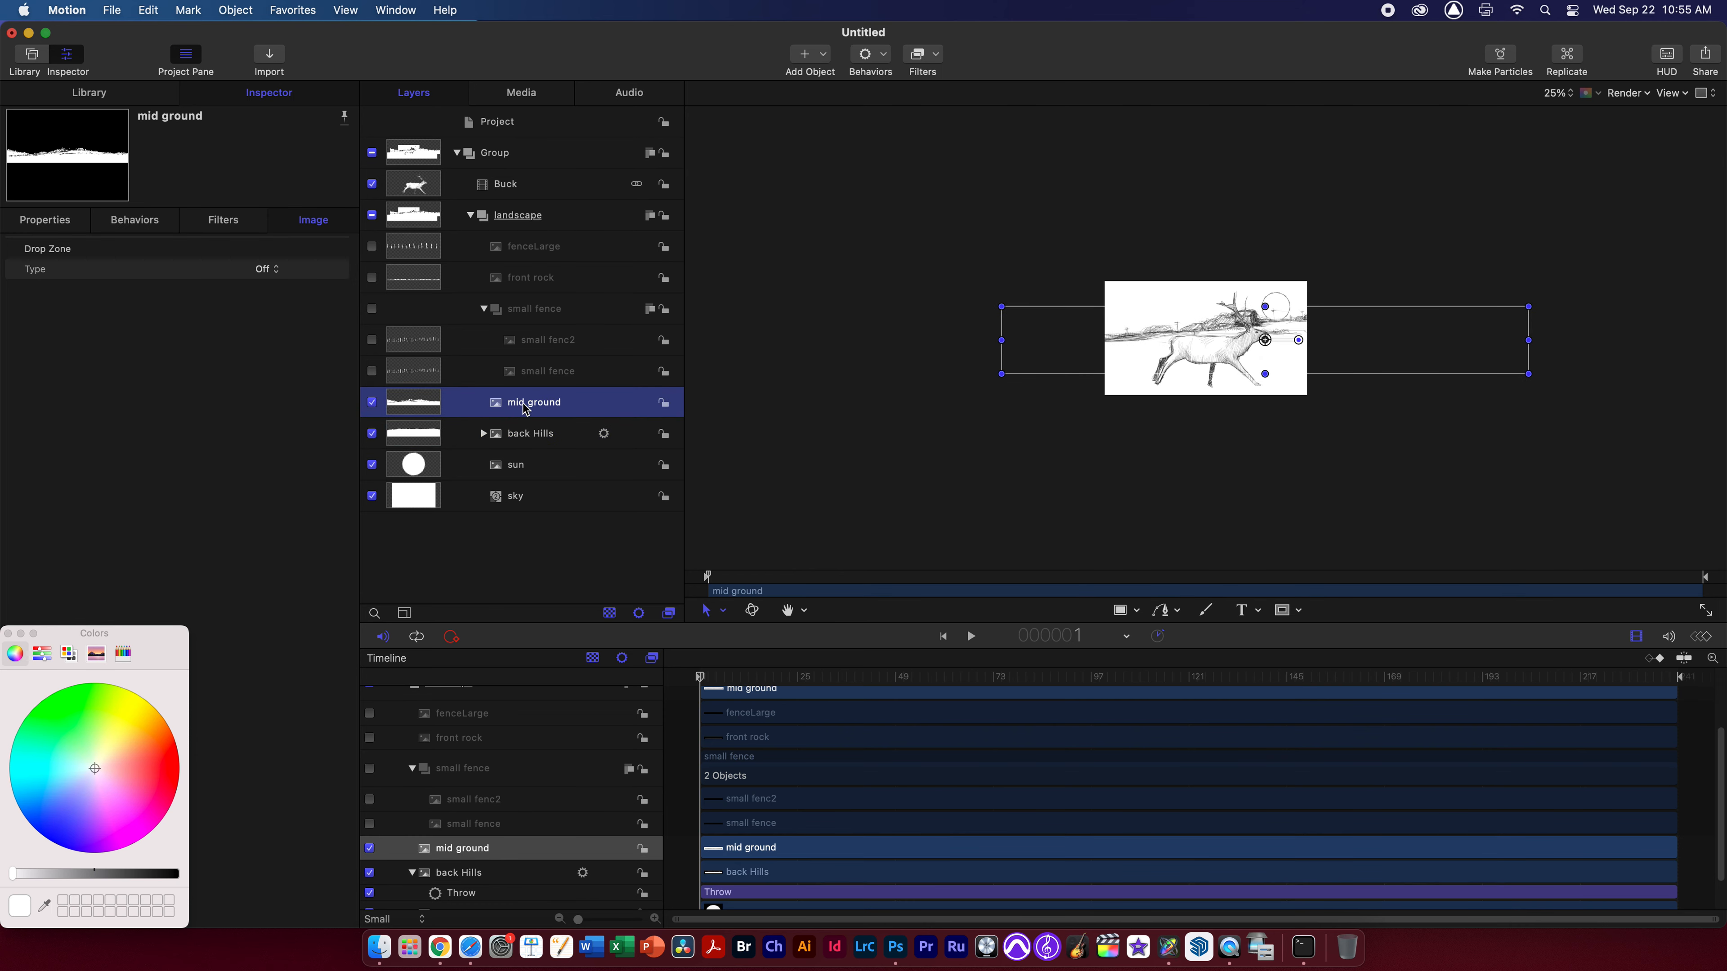
left_click_drag(1160, 362, 1161, 398)
left_click_drag(1336, 391, 1420, 382)
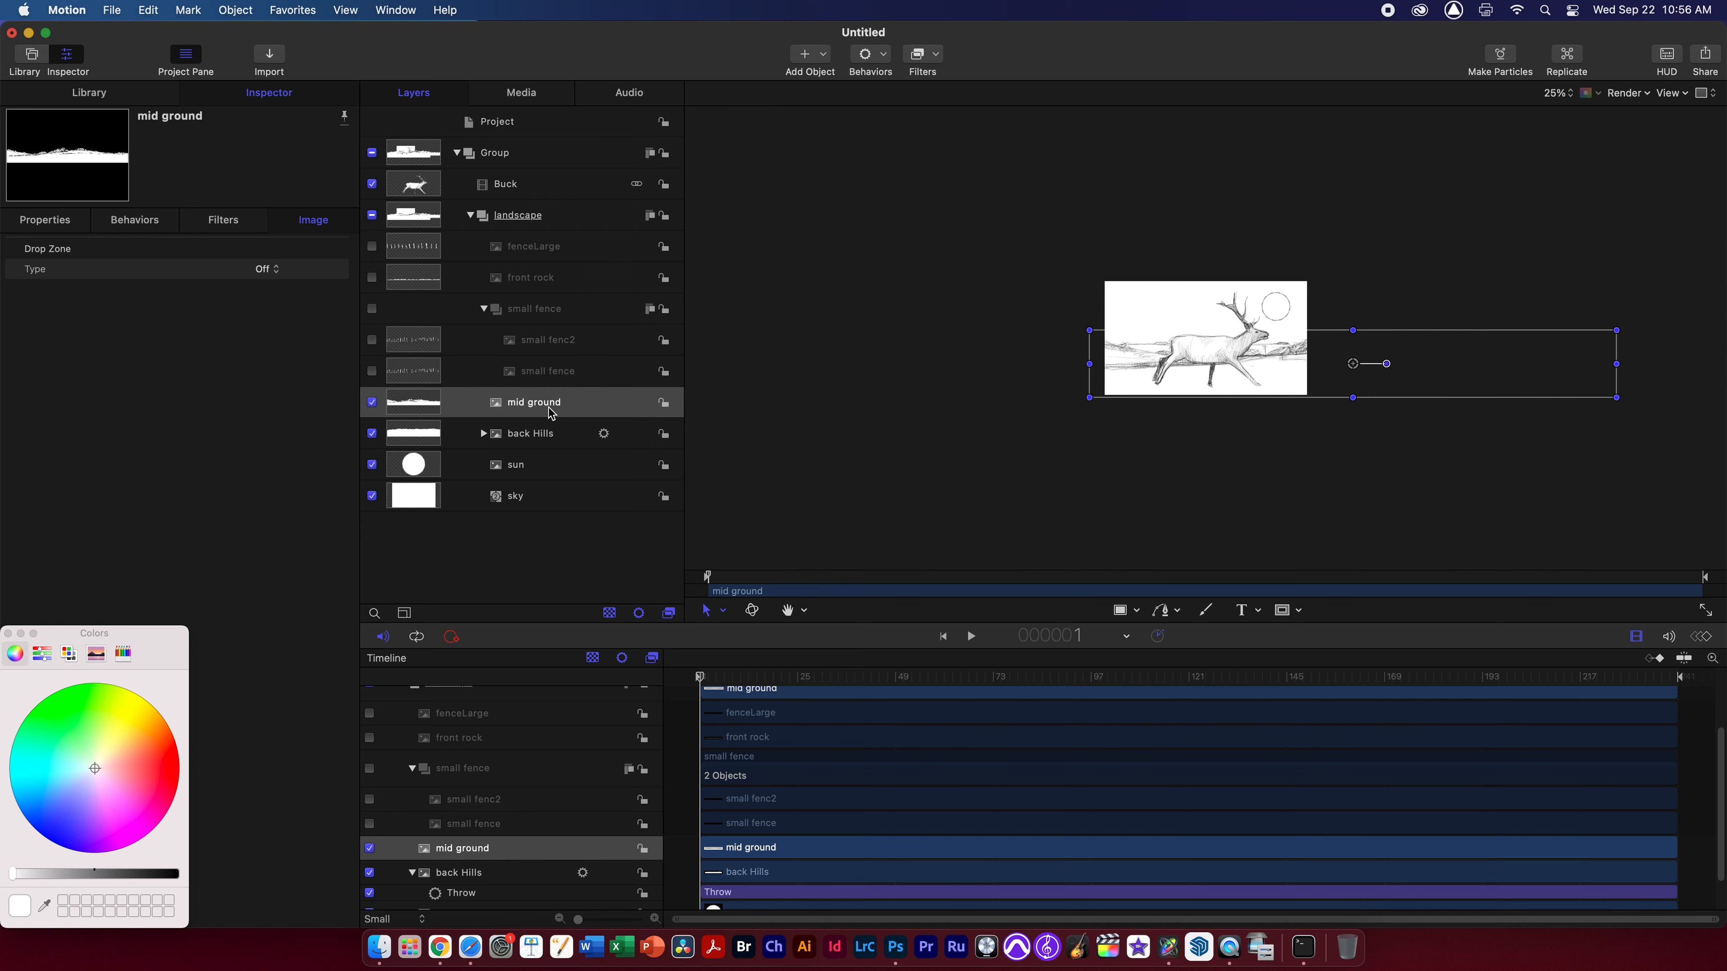
Add a Throw behavior to the mid ground layer with an X velocity of -120
left_click(881, 61)
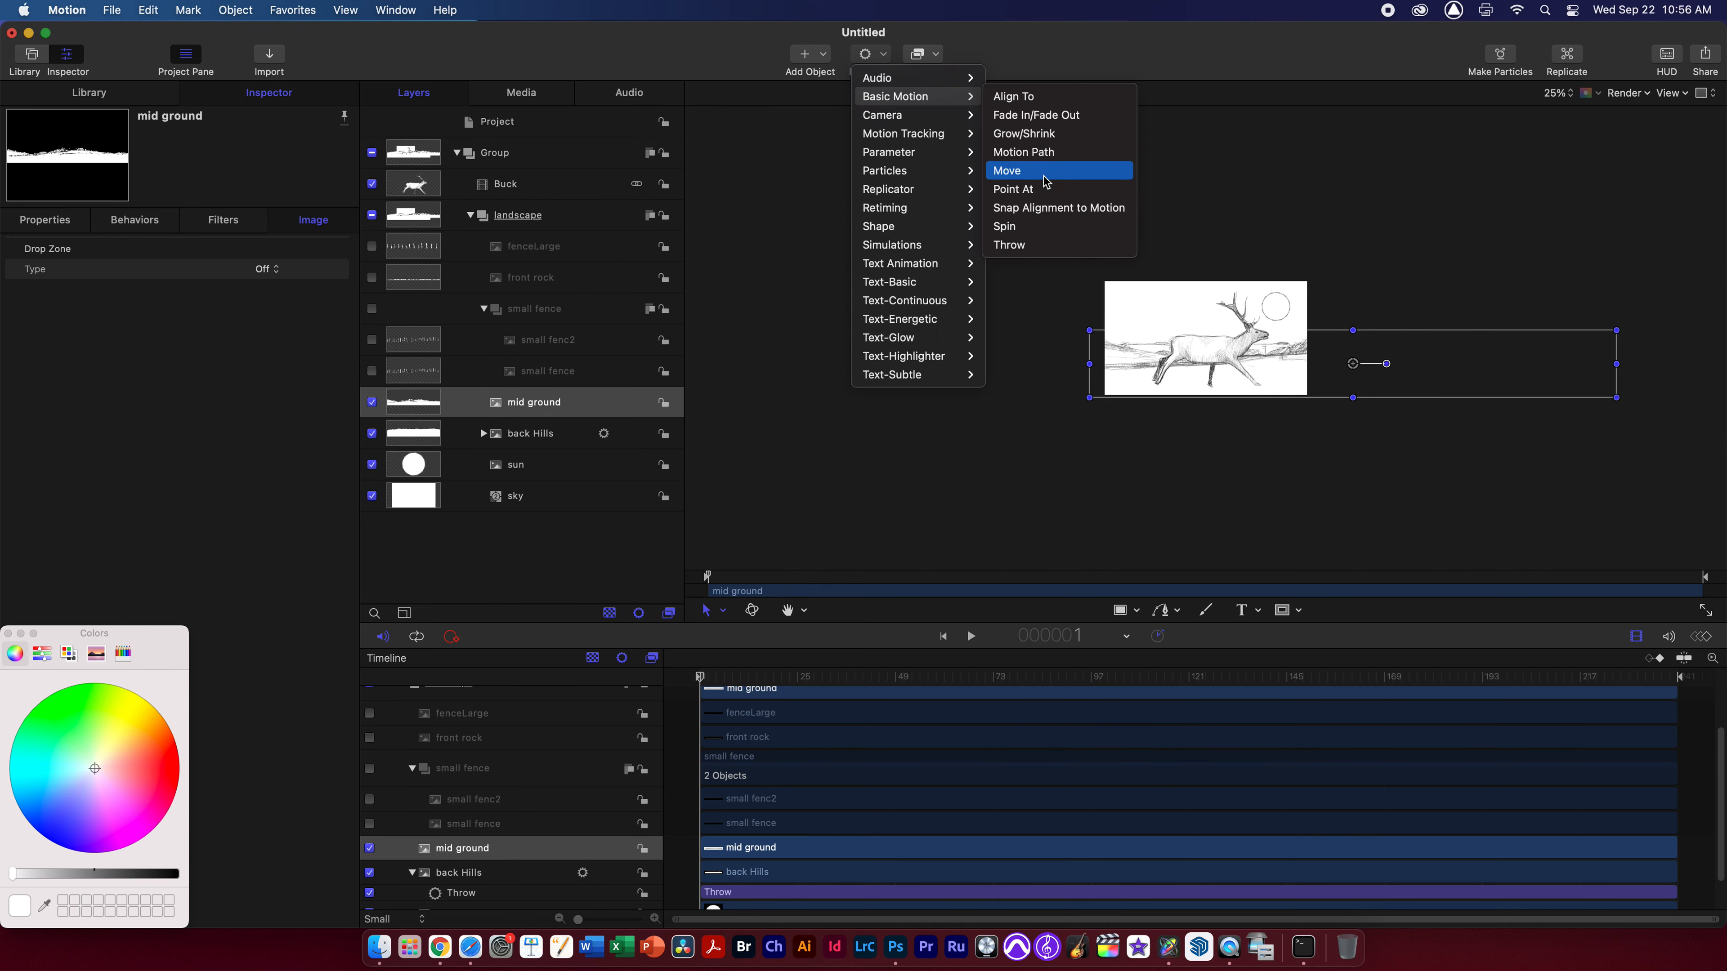
left_click(1044, 228)
left_click(16, 289)
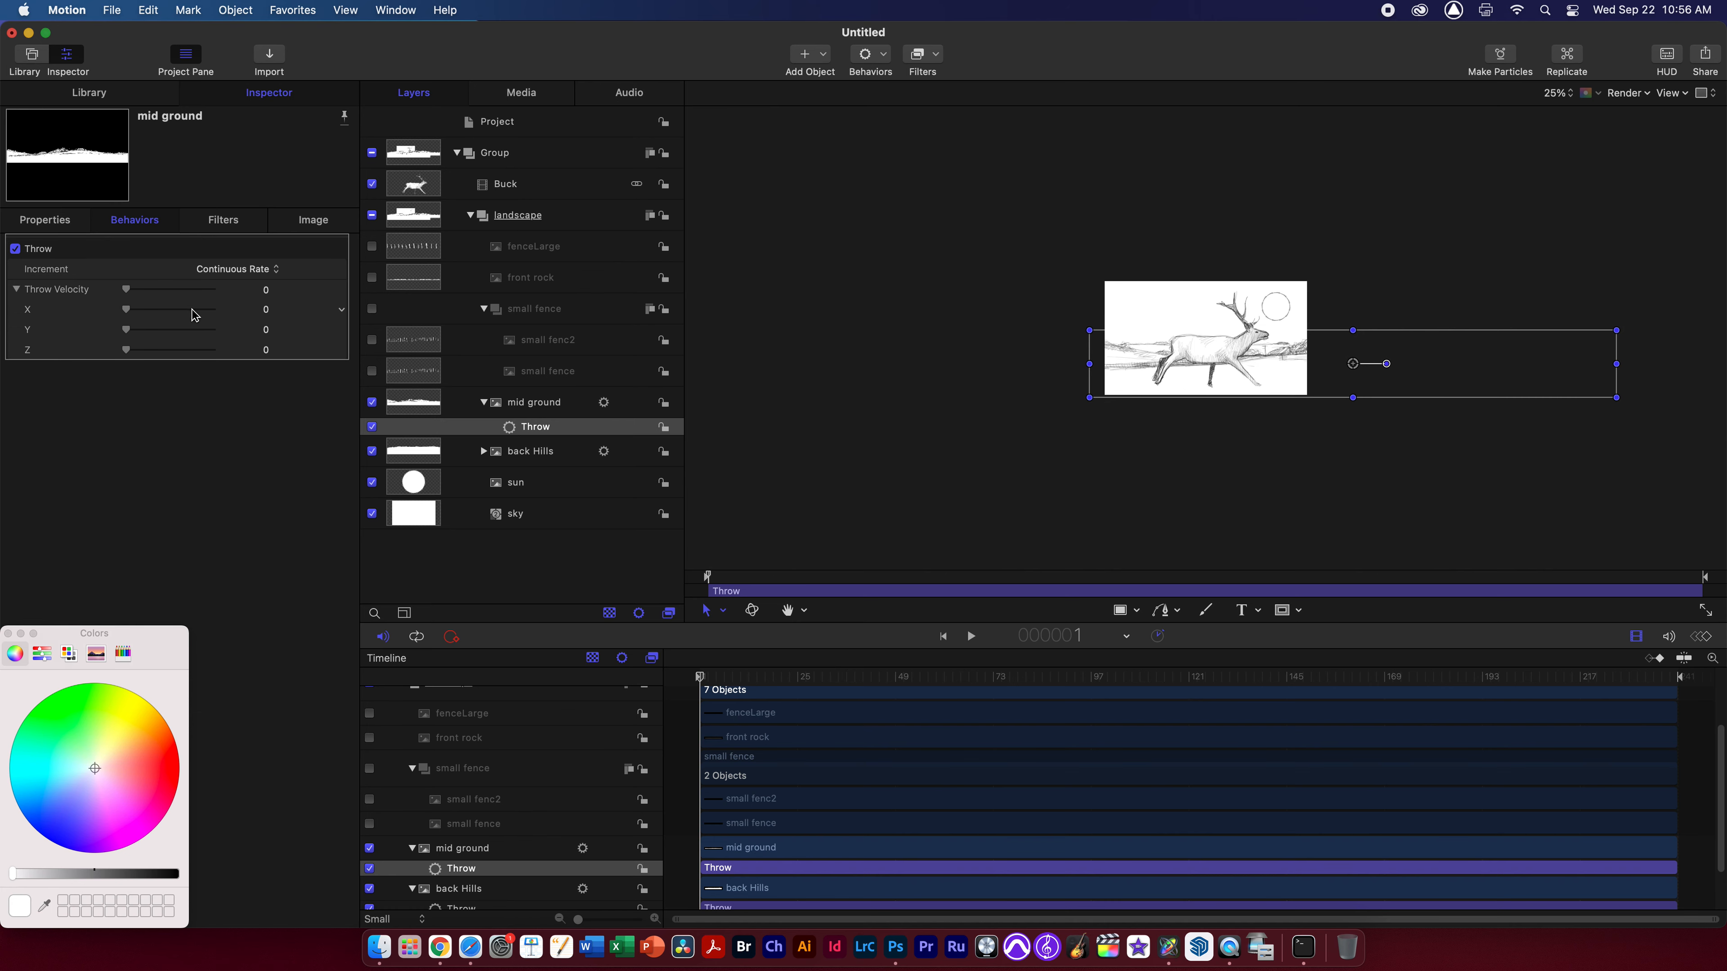
left_click(266, 309)
key("Return")
Play the animation with the canvas at 50% zoom and check the mid ground's position at frame 240
key("space")
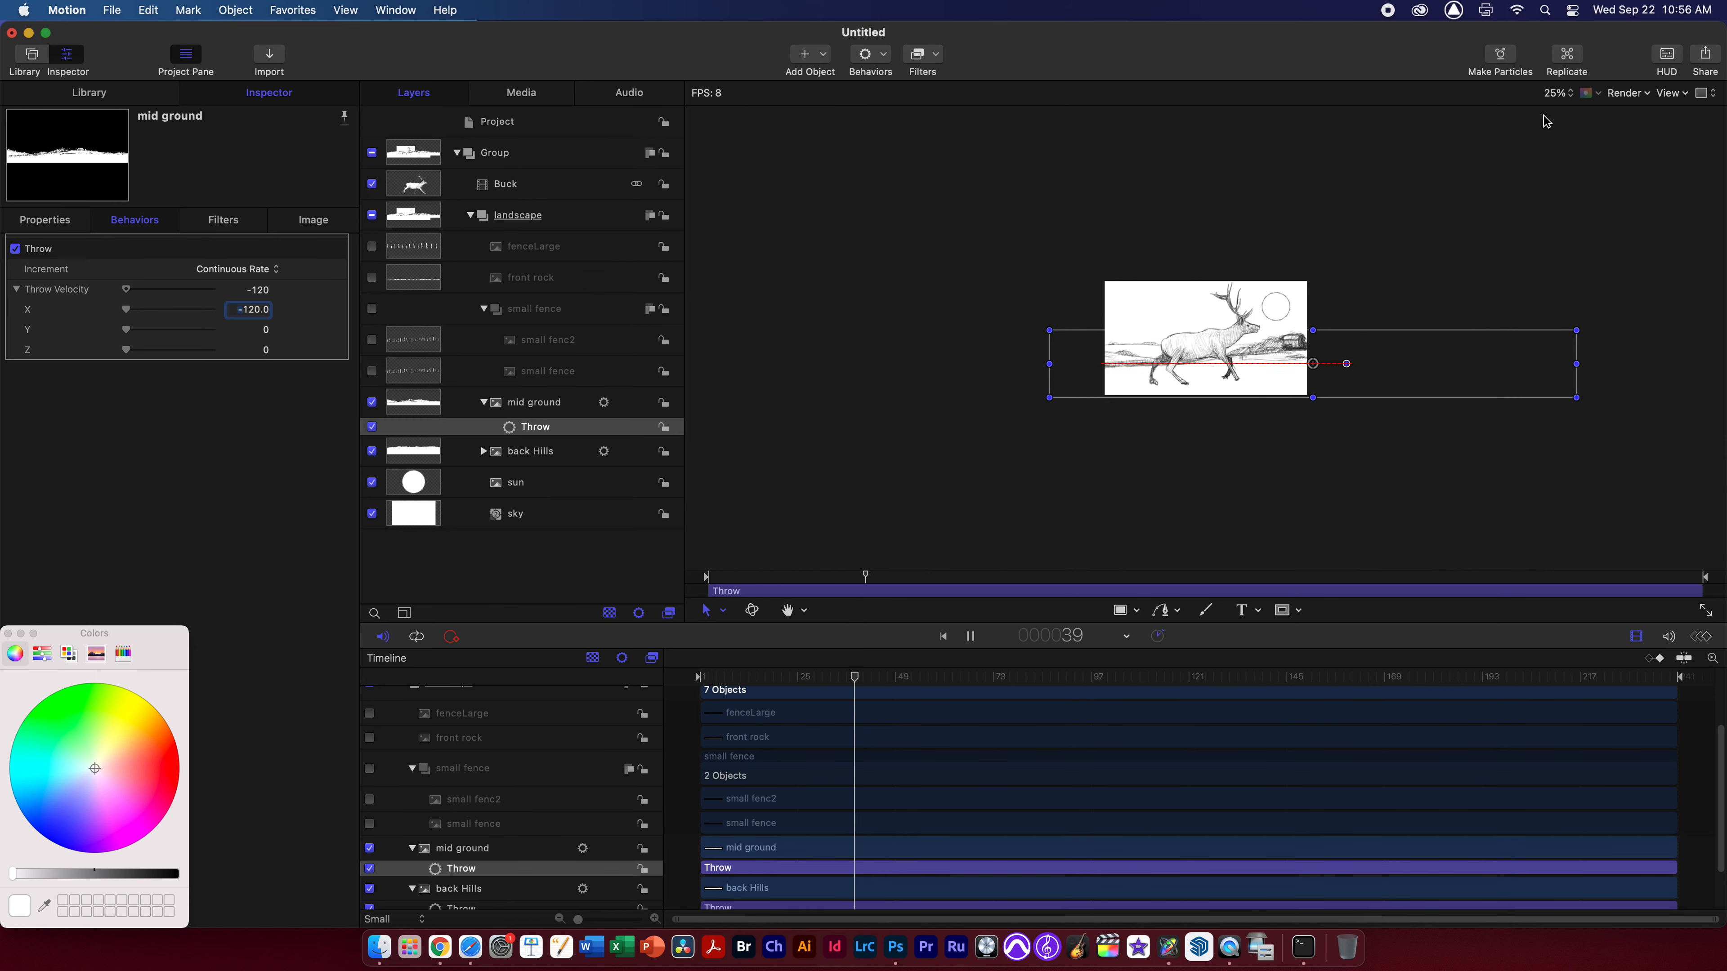
left_click(1561, 96)
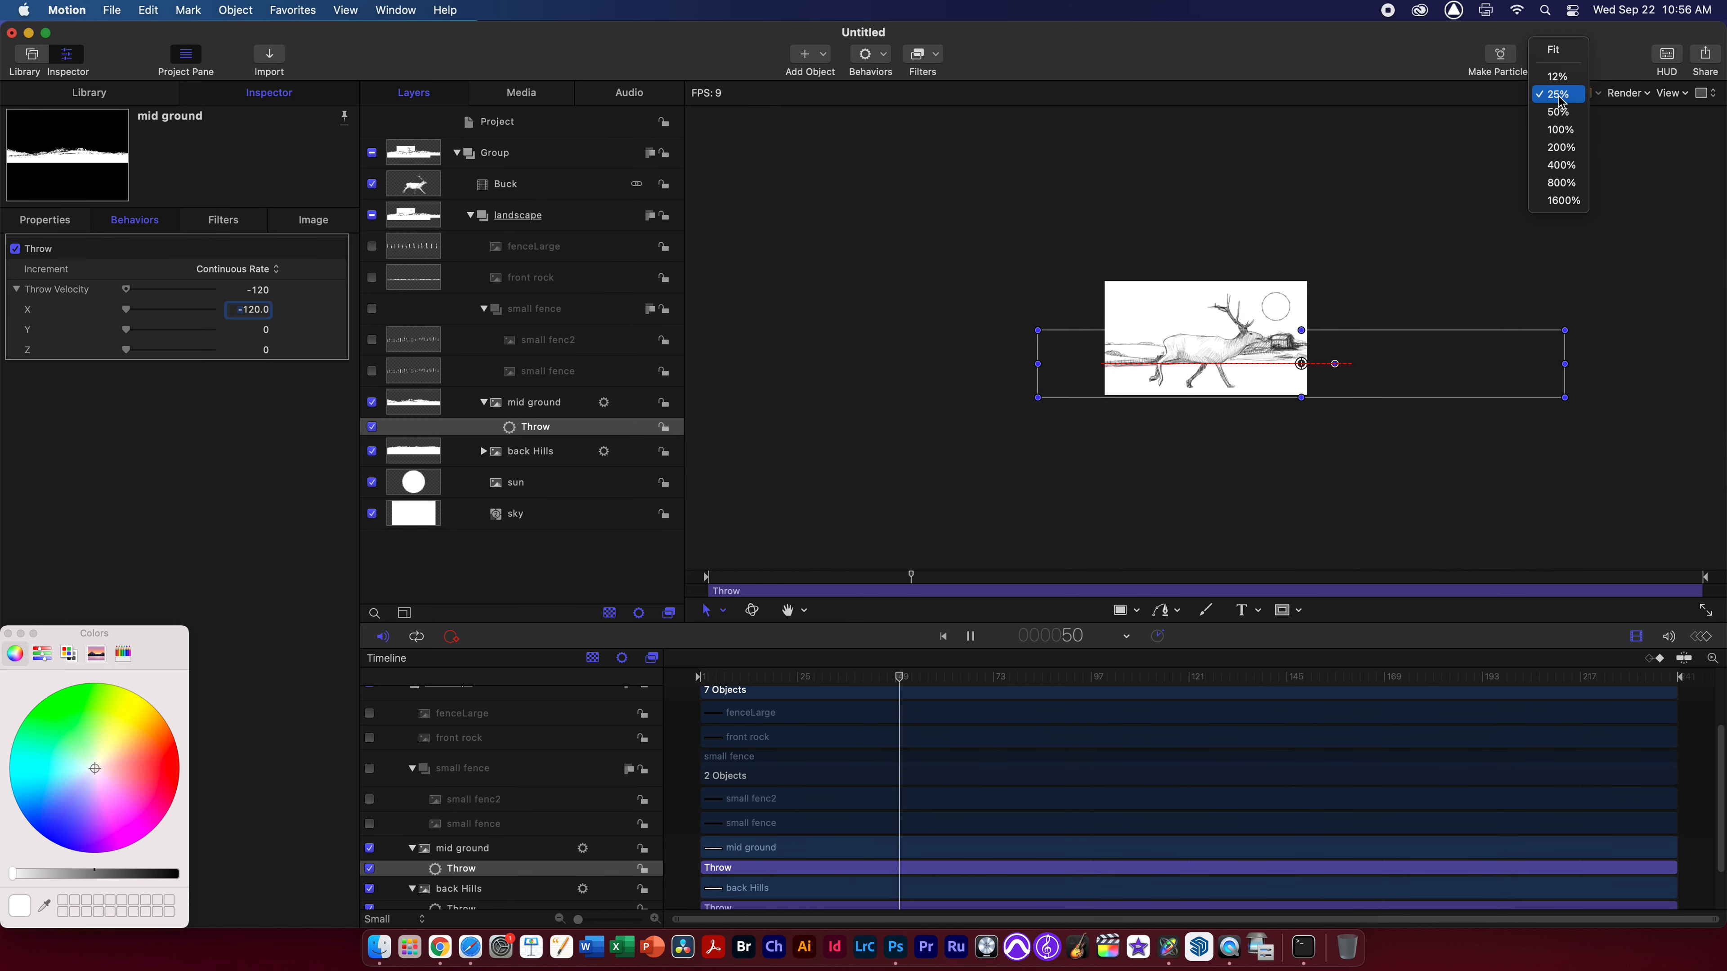
left_click(1564, 119)
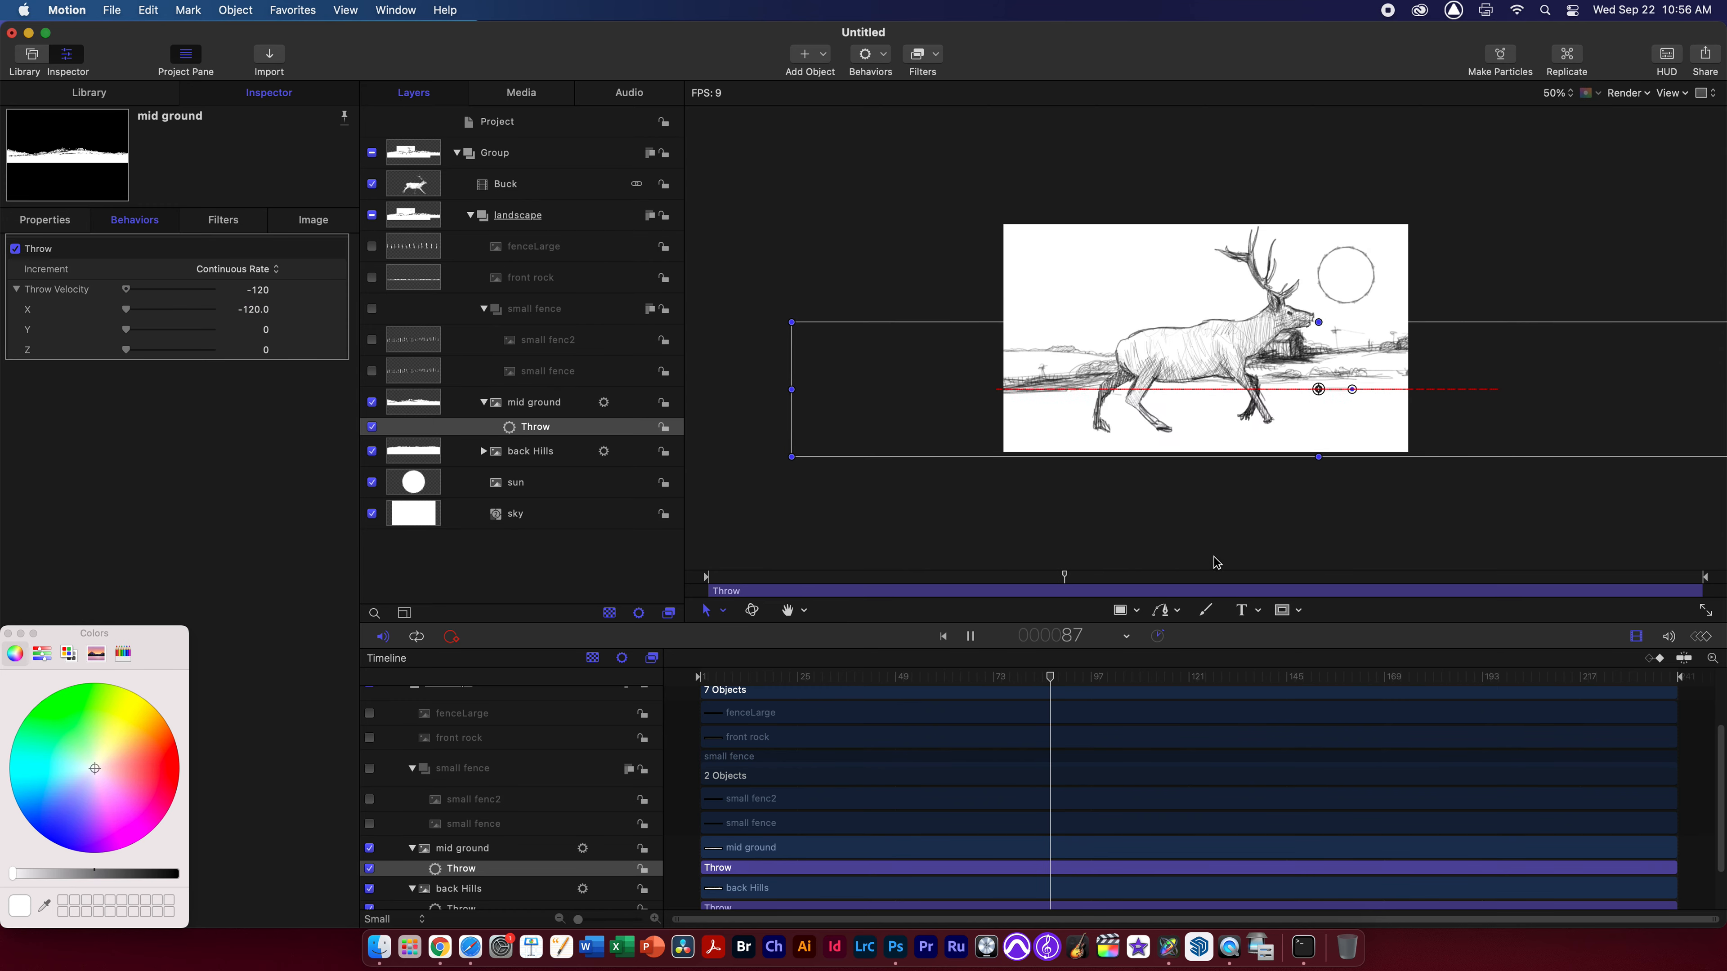
key("space")
left_click_drag(1134, 676, 1676, 661)
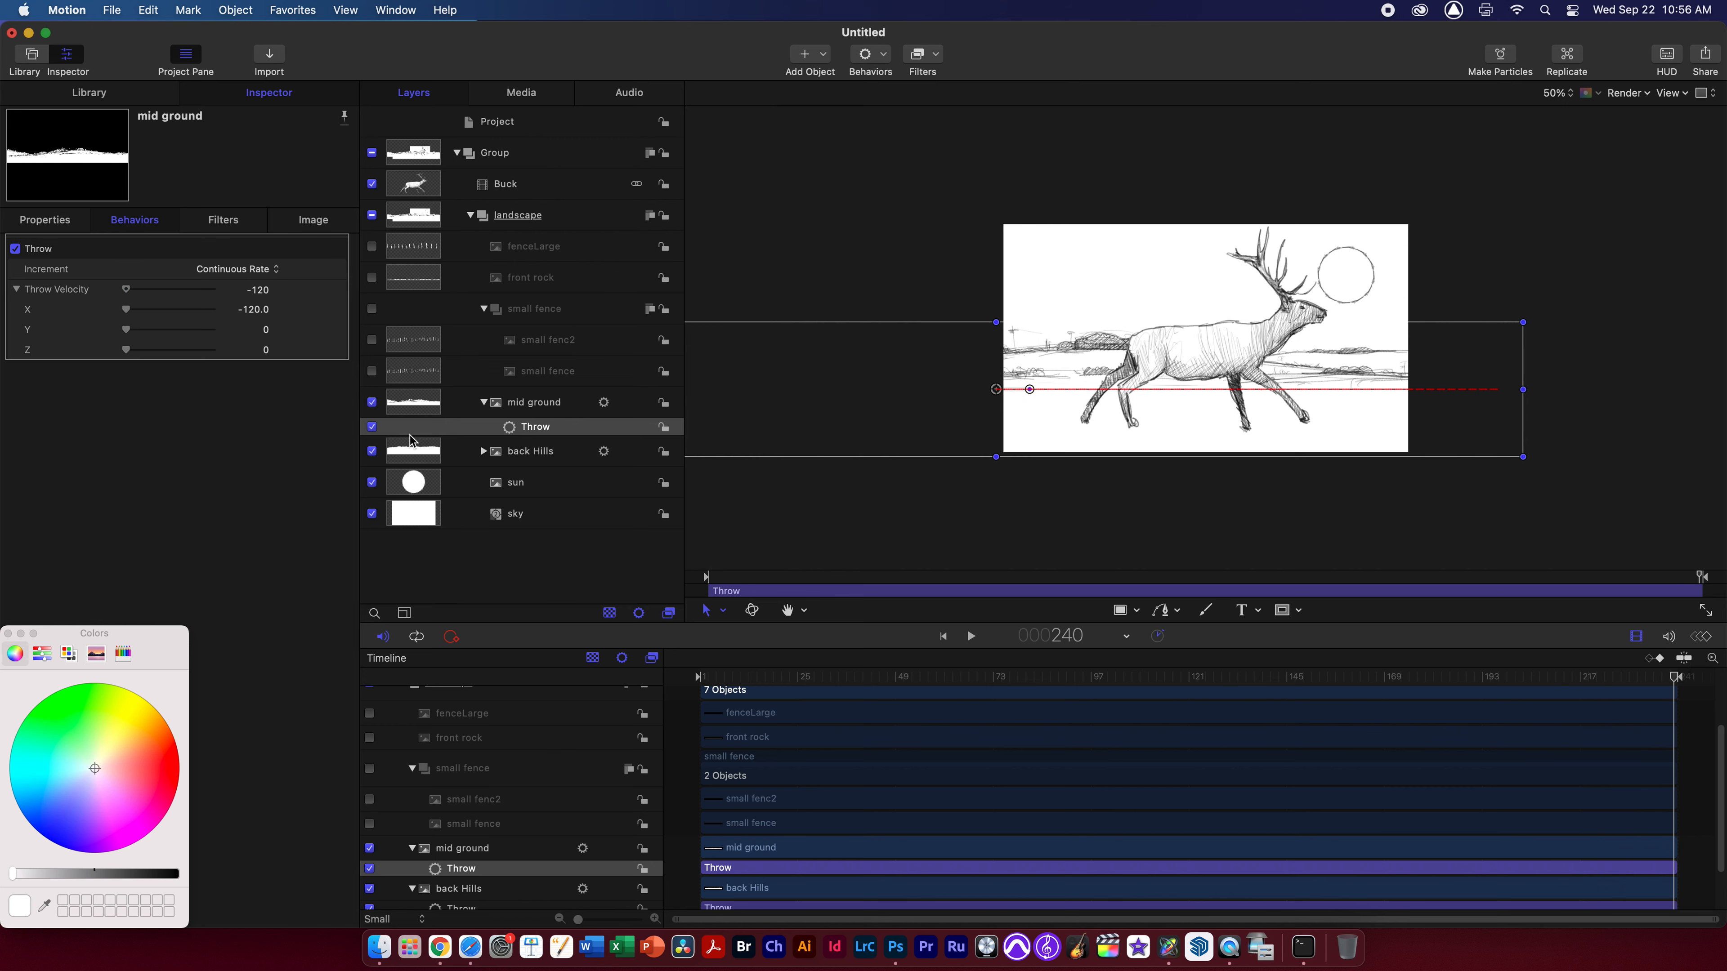
Set the mid ground Throw X velocity to -140 and play the animation again from an earlier frame
left_click(253, 310)
double_click(245, 307)
key("BackSpace")
key("Return")
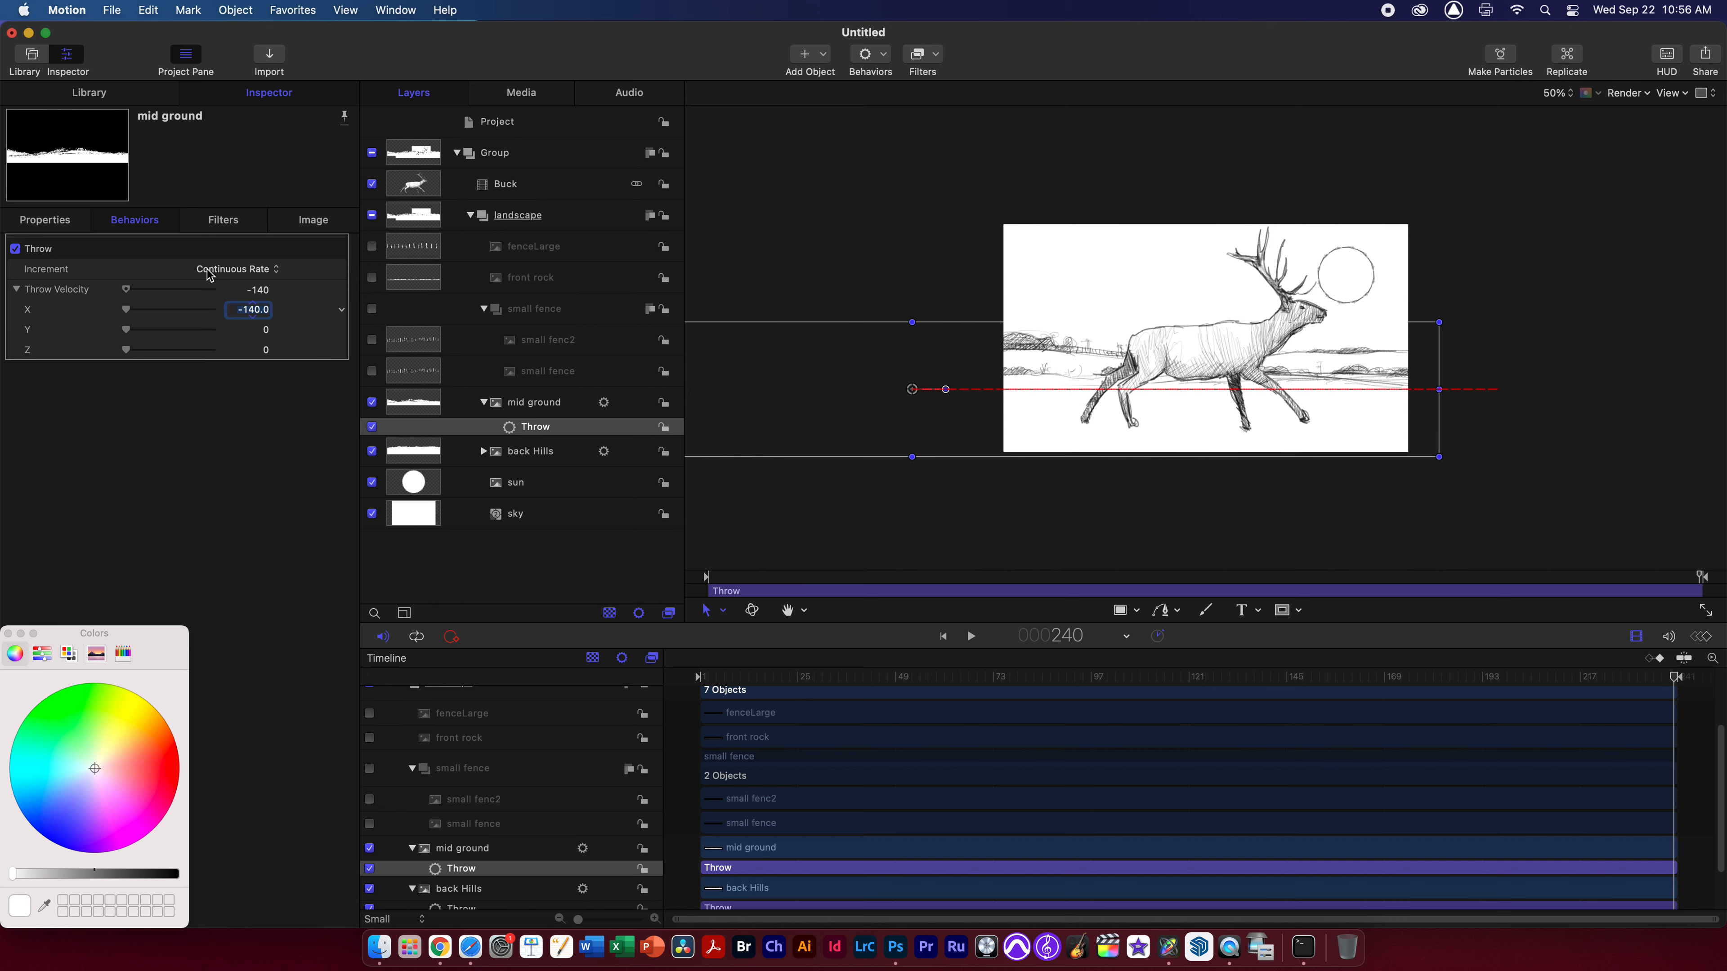
left_click_drag(1555, 685, 895, 601)
key("space")
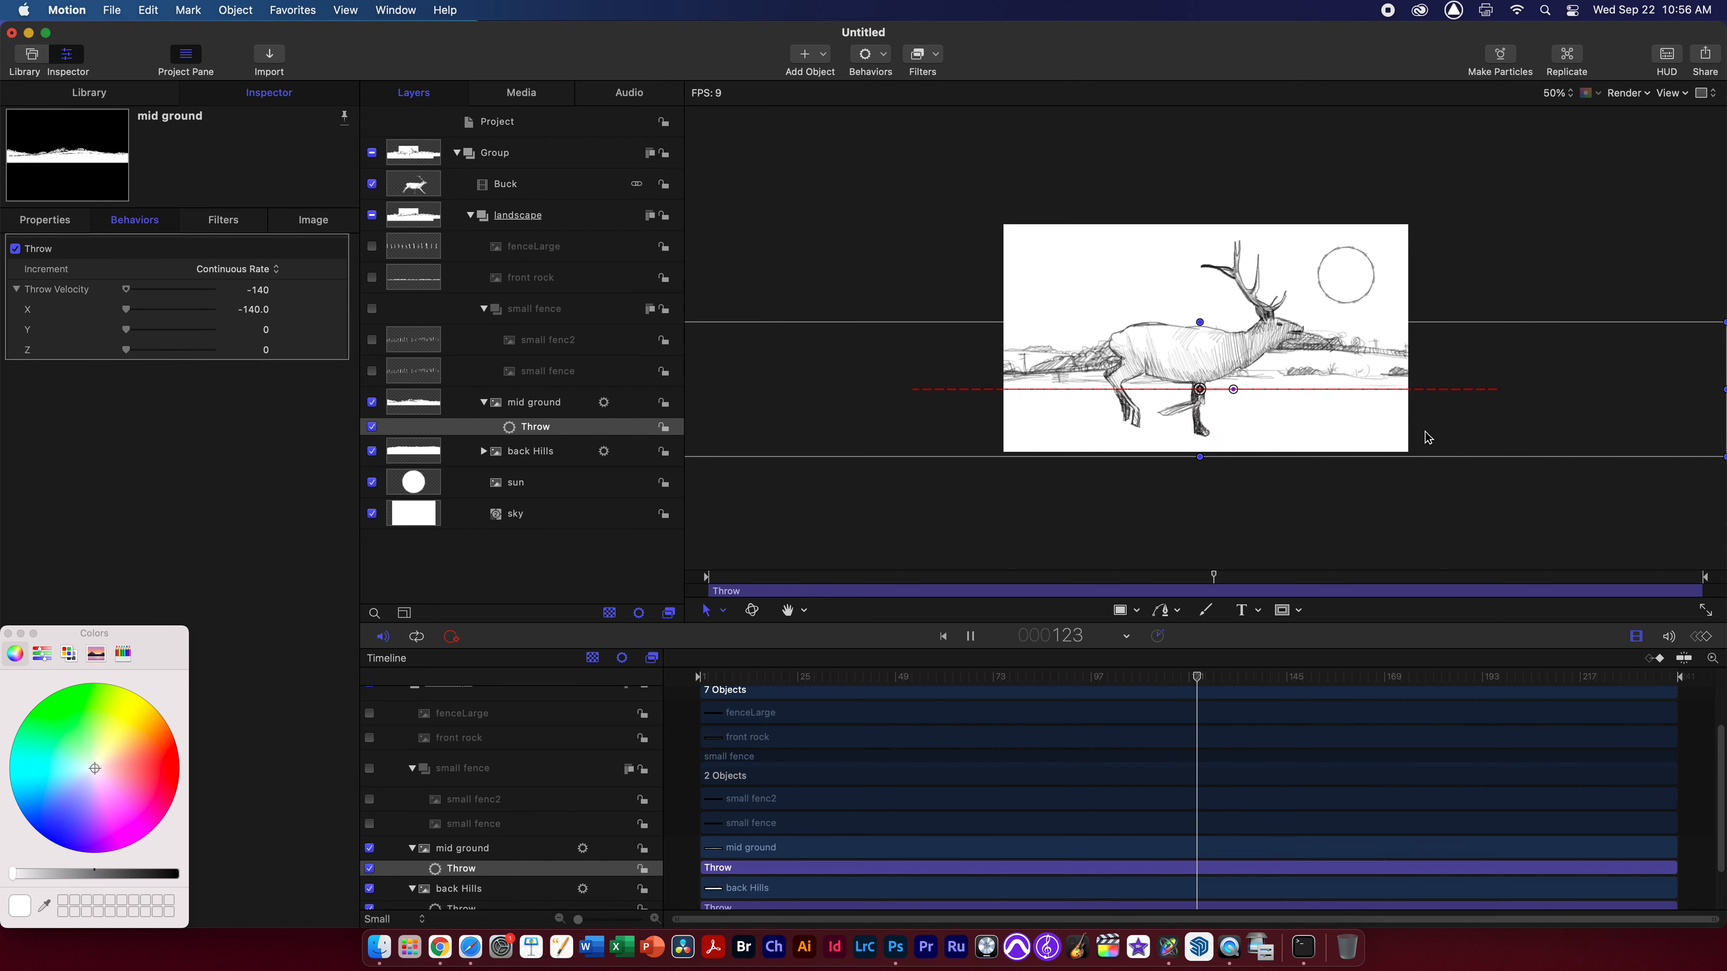
key("space")
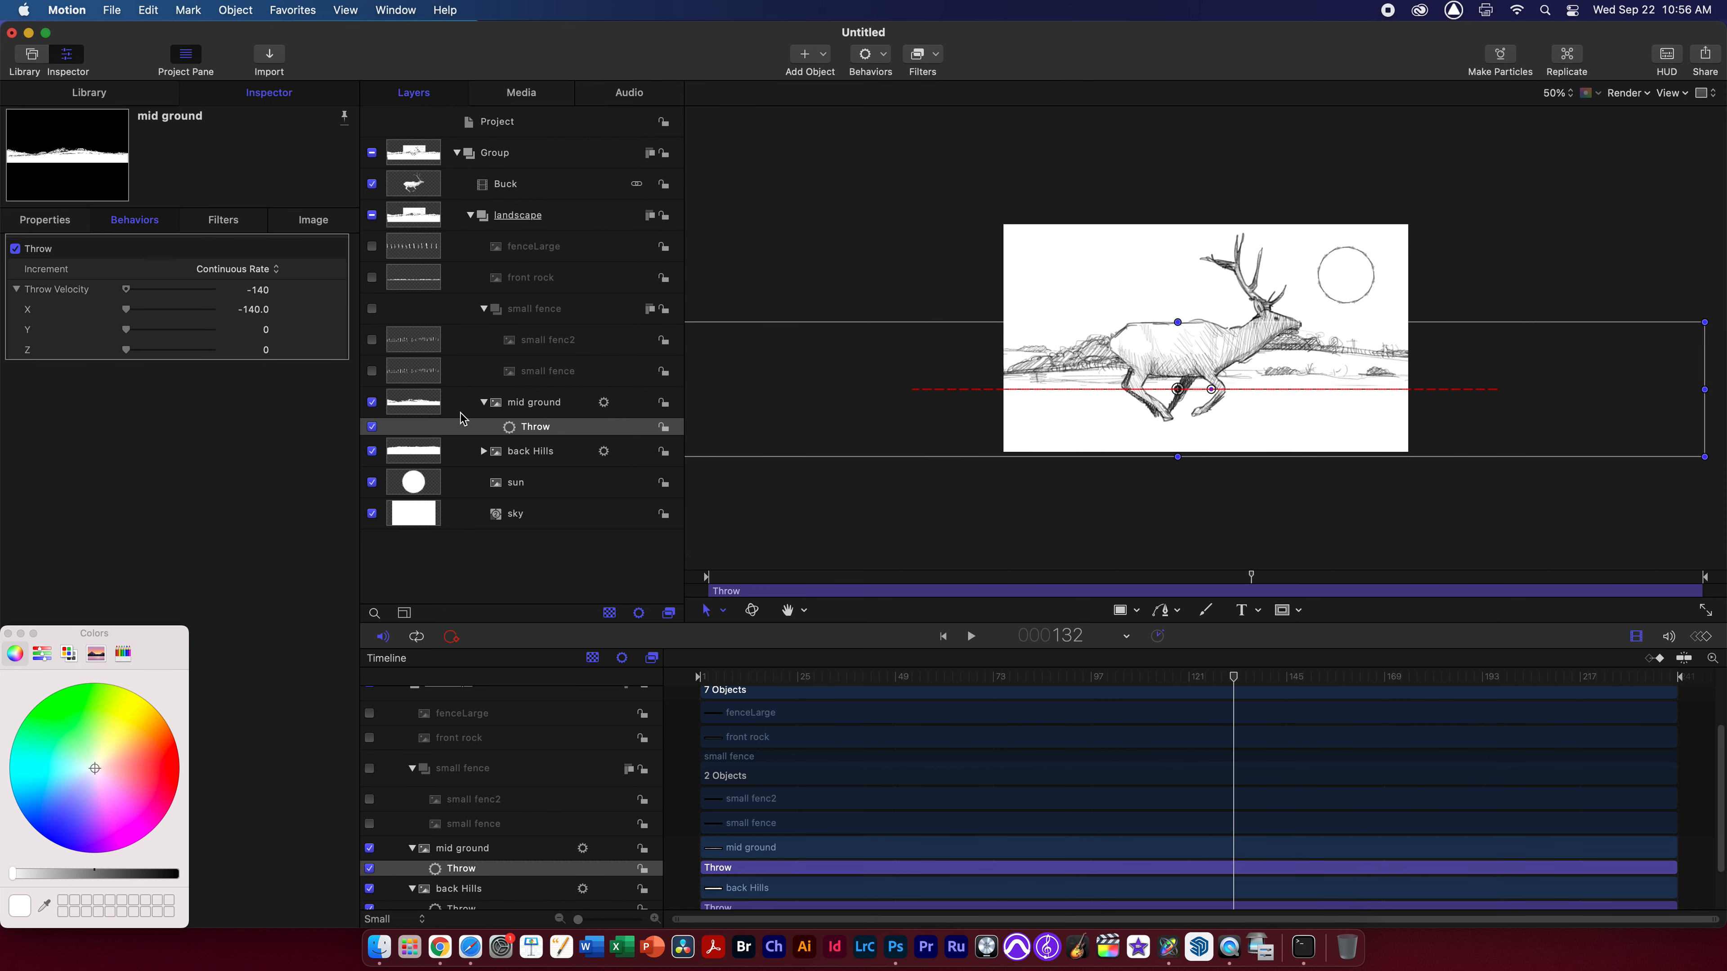
Show the front rock layer and position it at the first frame with its left end just outside the canvas's left edge
left_click(484, 402)
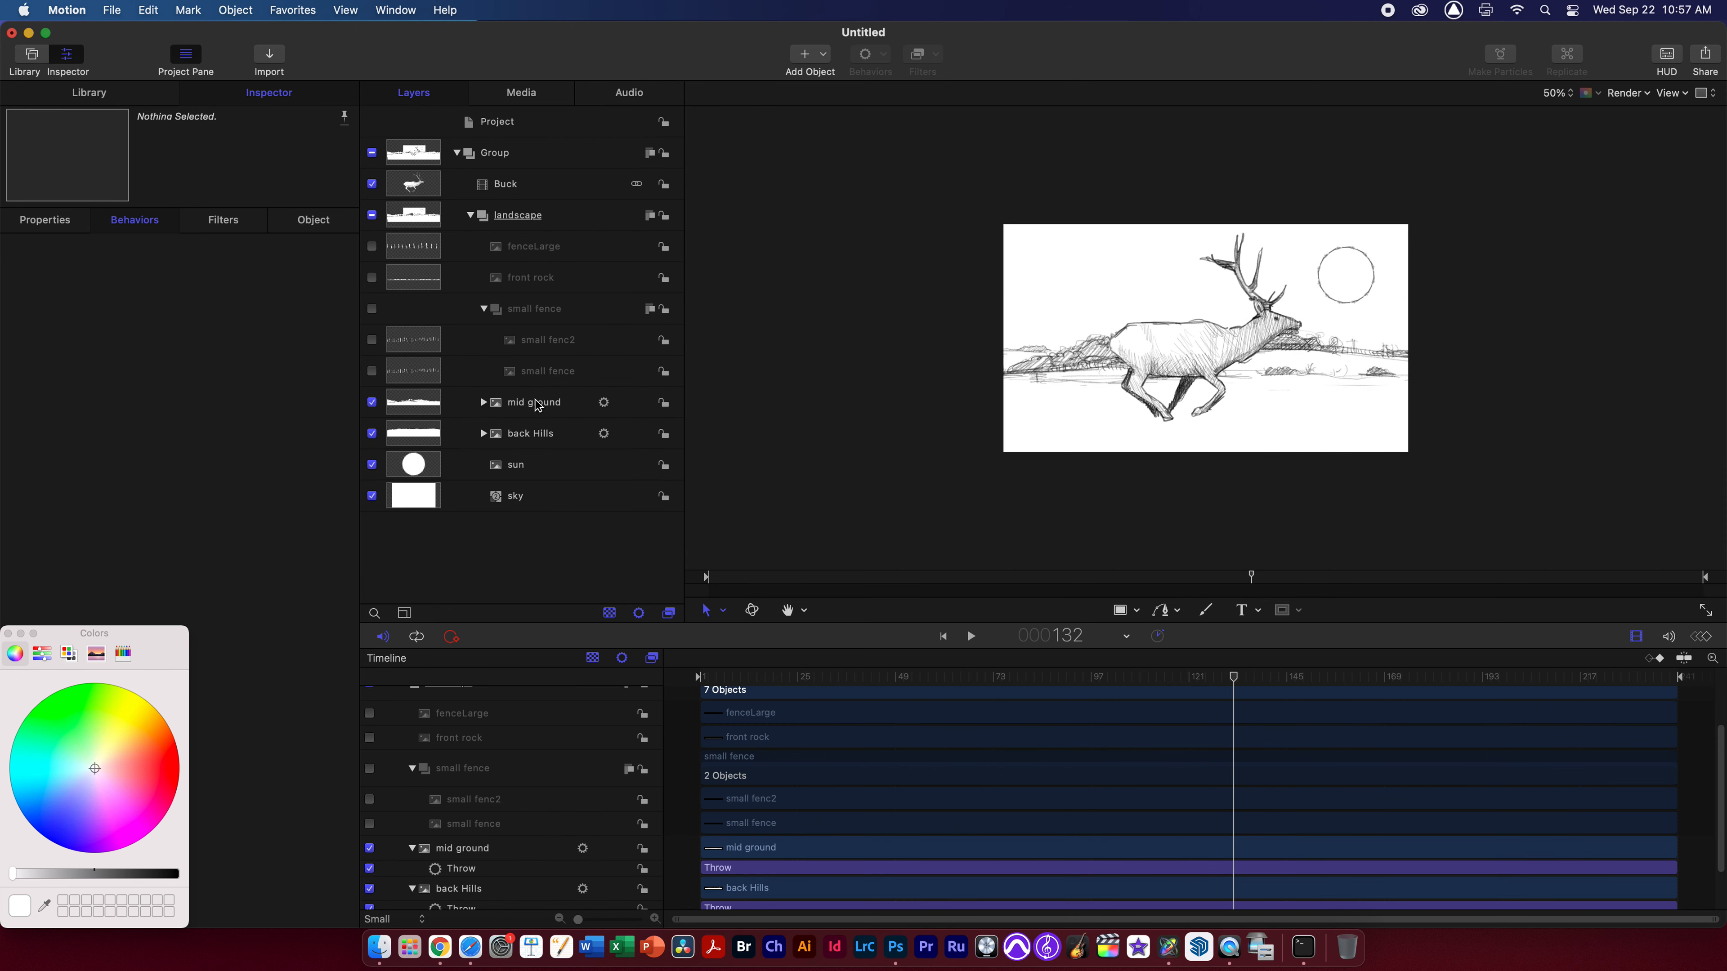
left_click(484, 310)
left_click(516, 310)
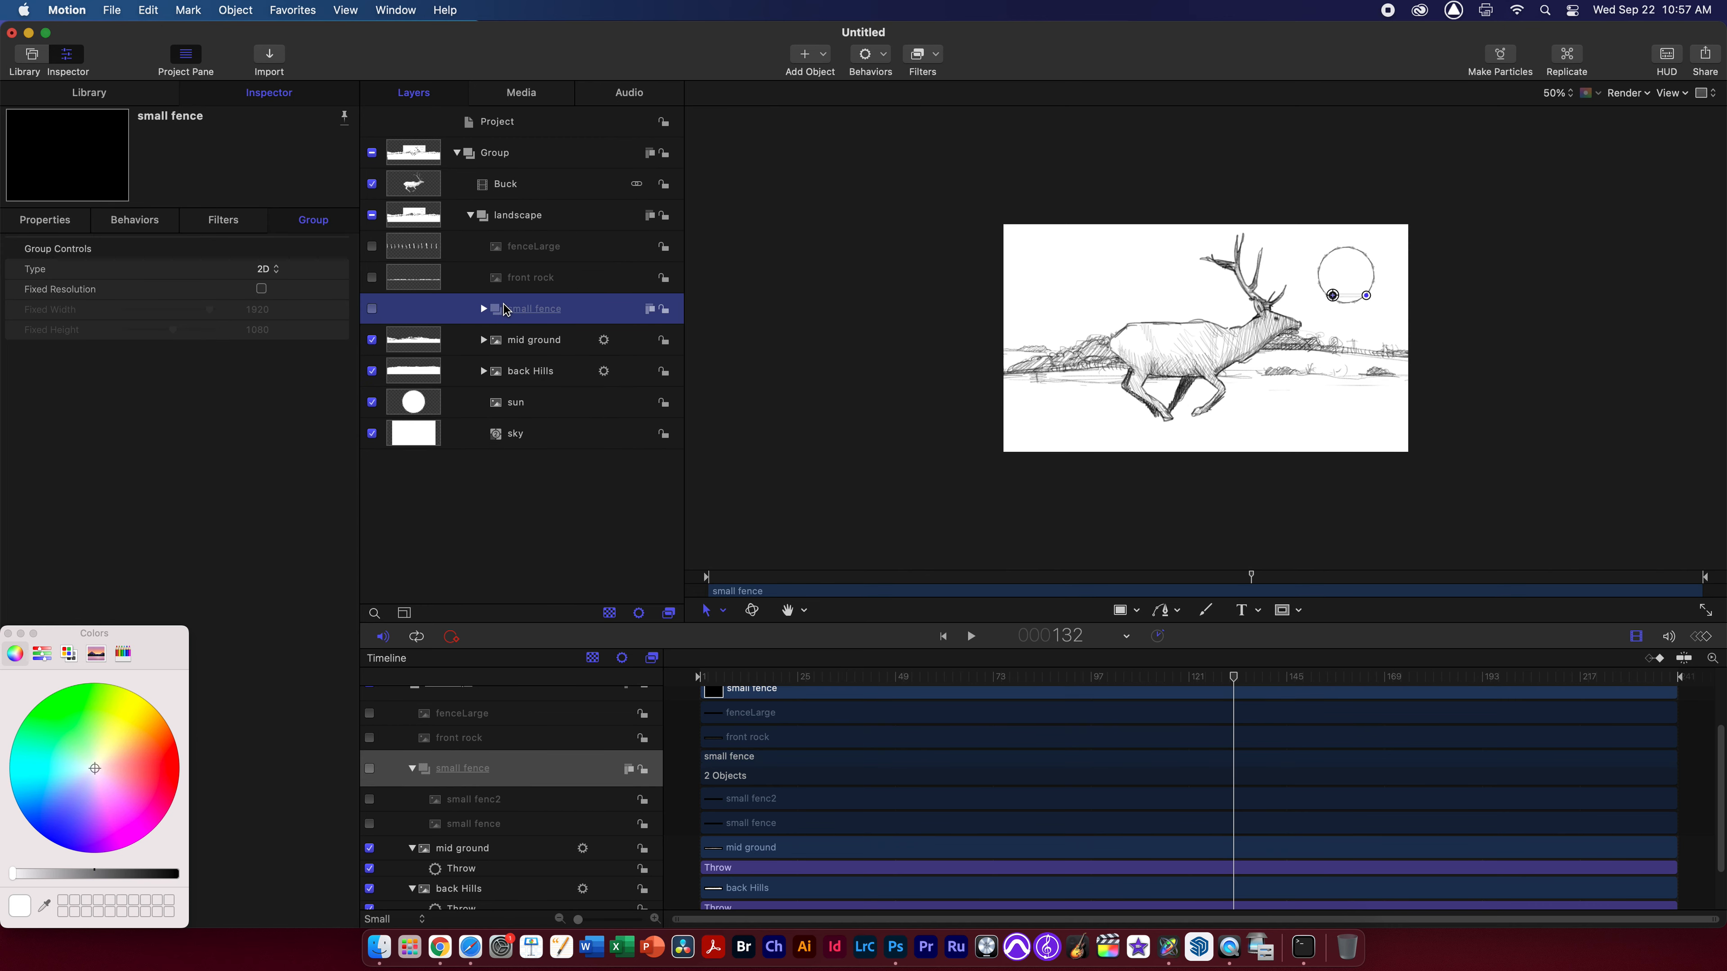
left_click(515, 279)
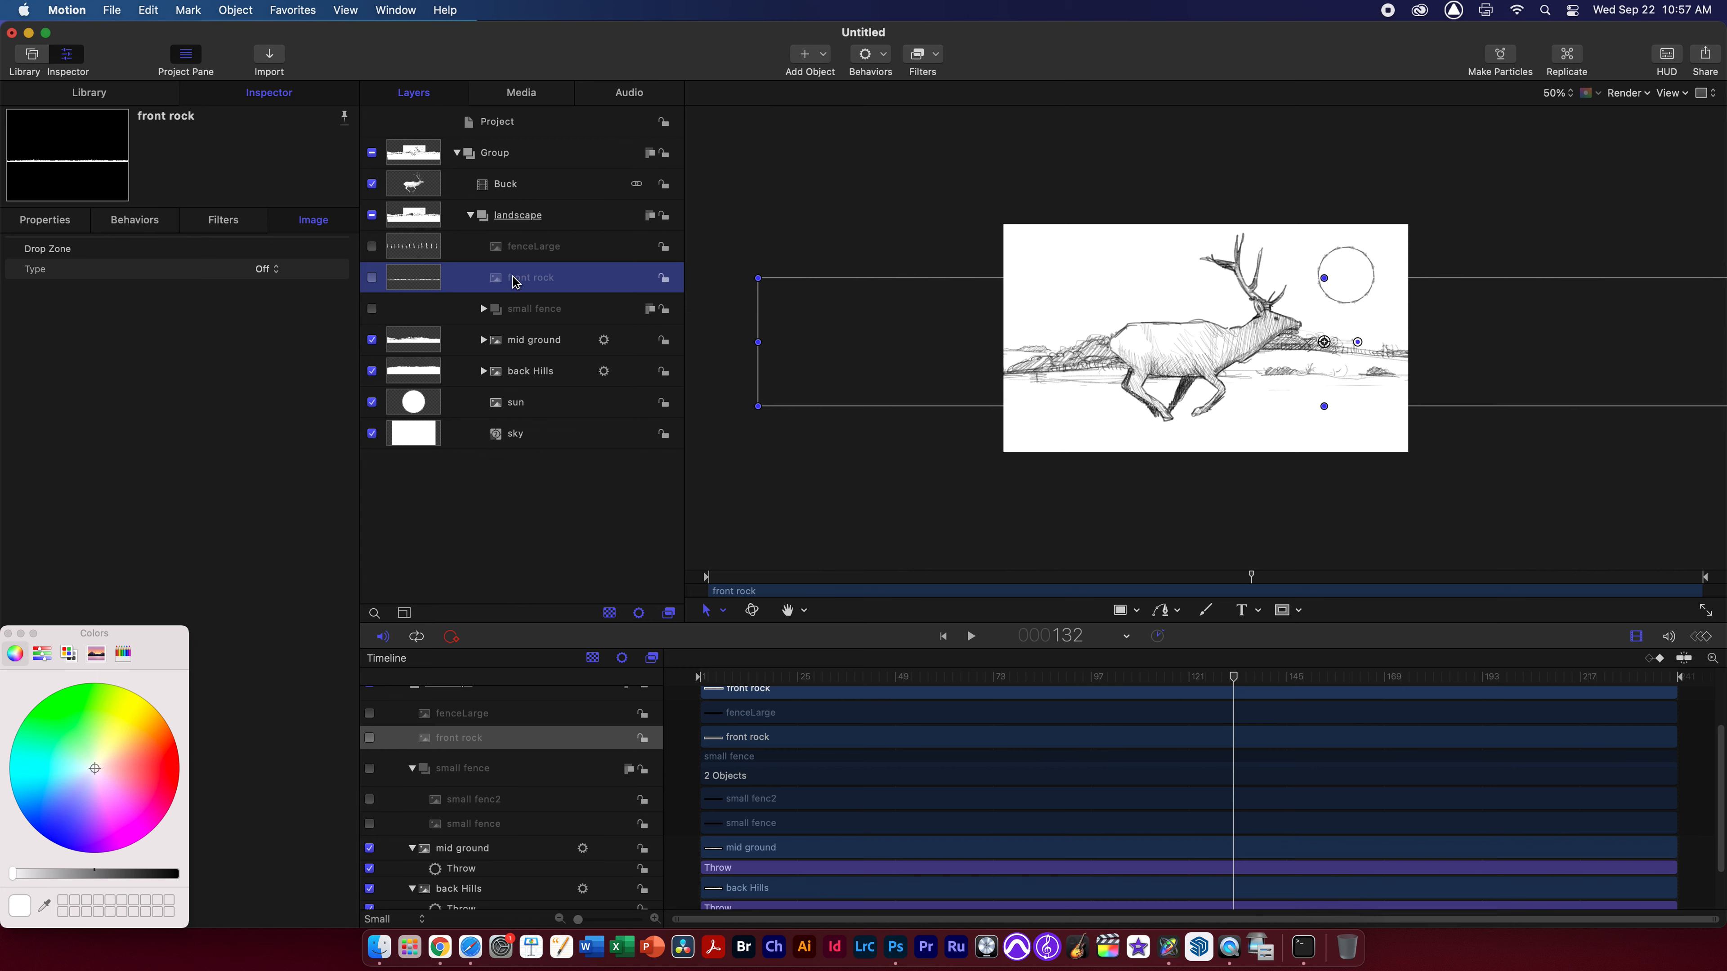
left_click(371, 278)
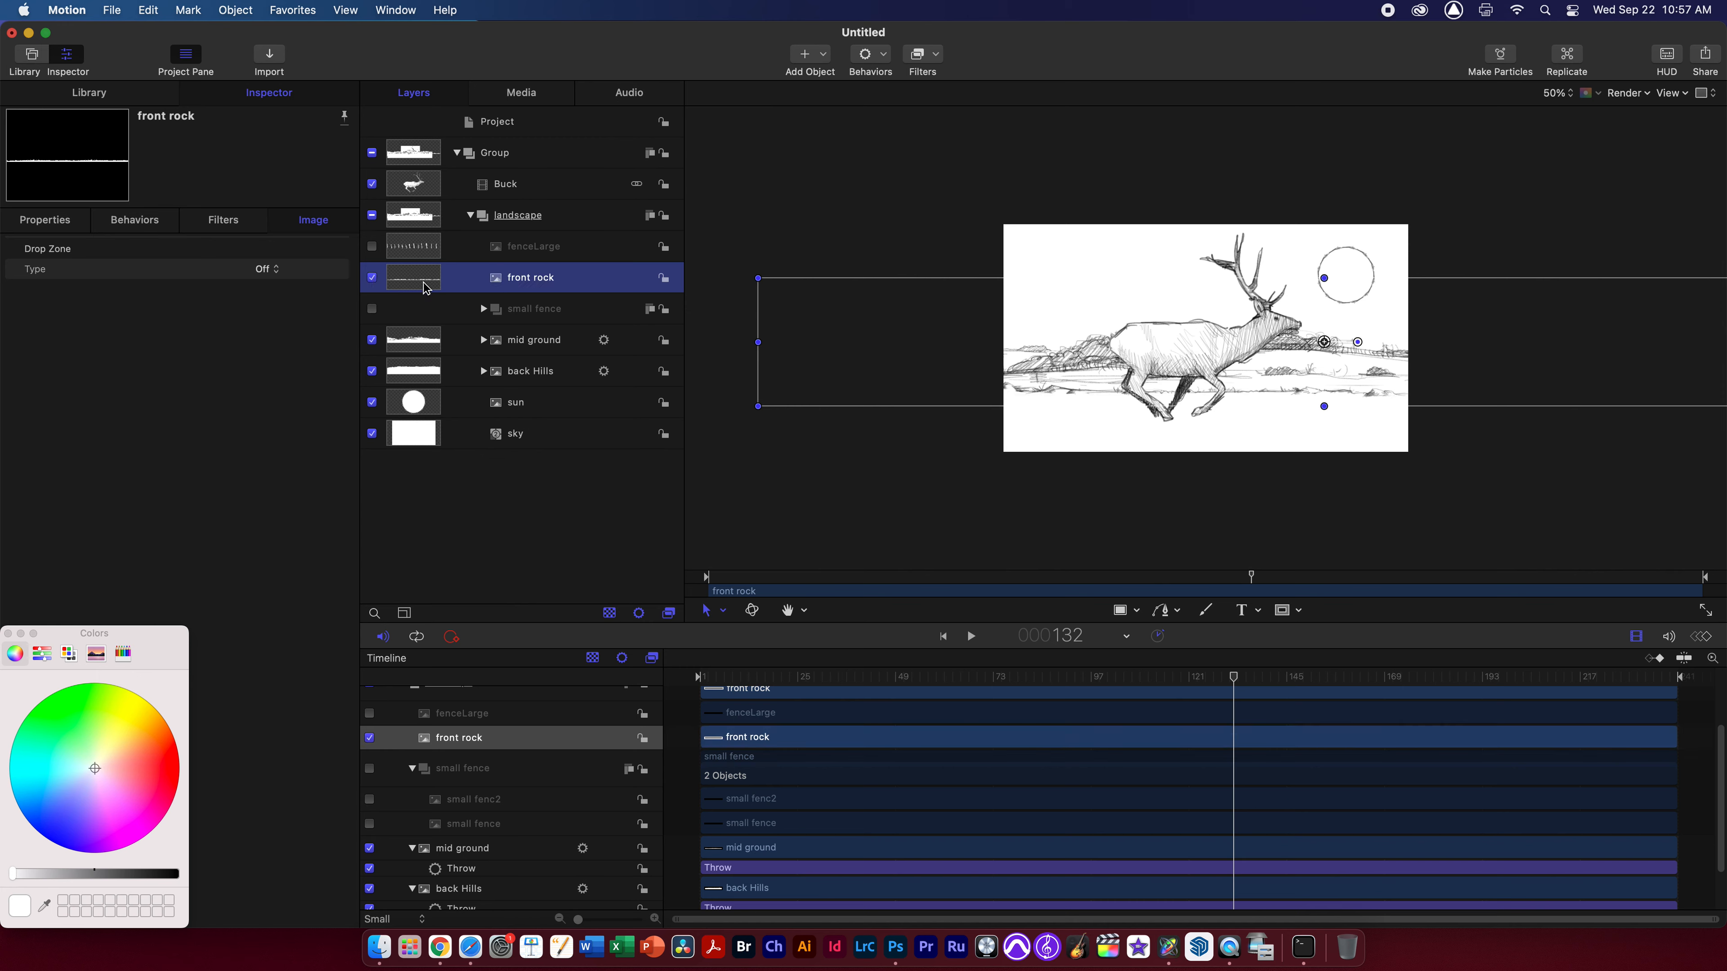
left_click_drag(1226, 401, 1492, 414)
left_click_drag(1193, 677, 699, 667)
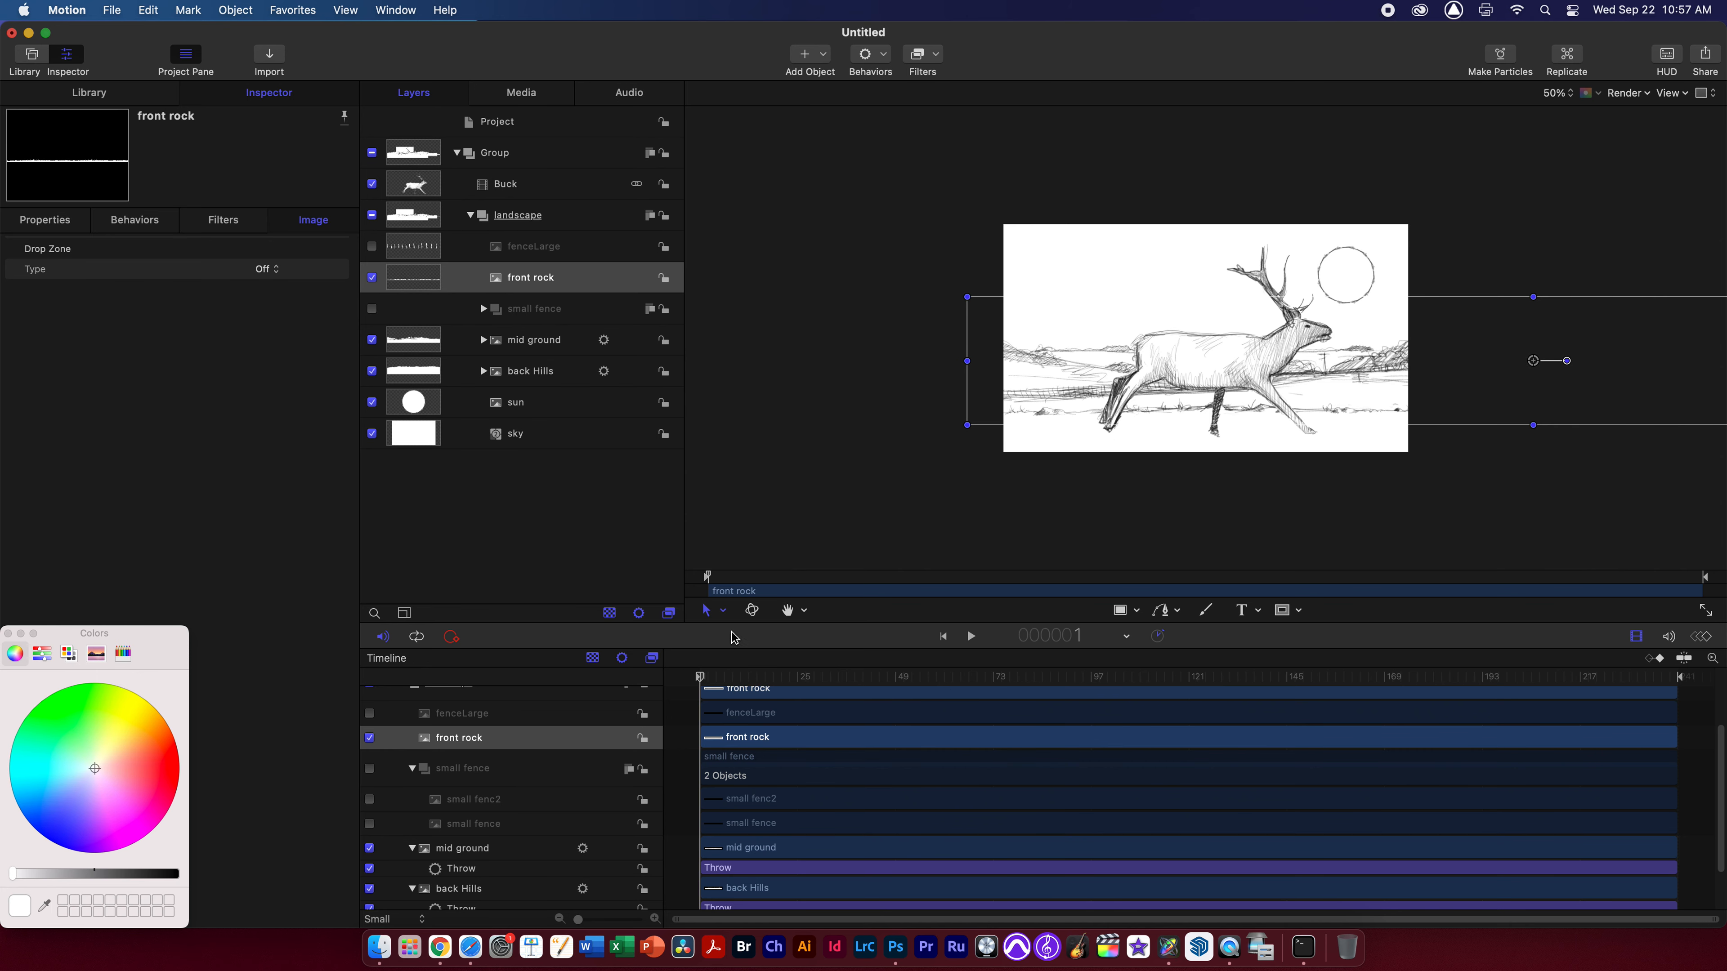
left_click_drag(1161, 386, 1187, 401)
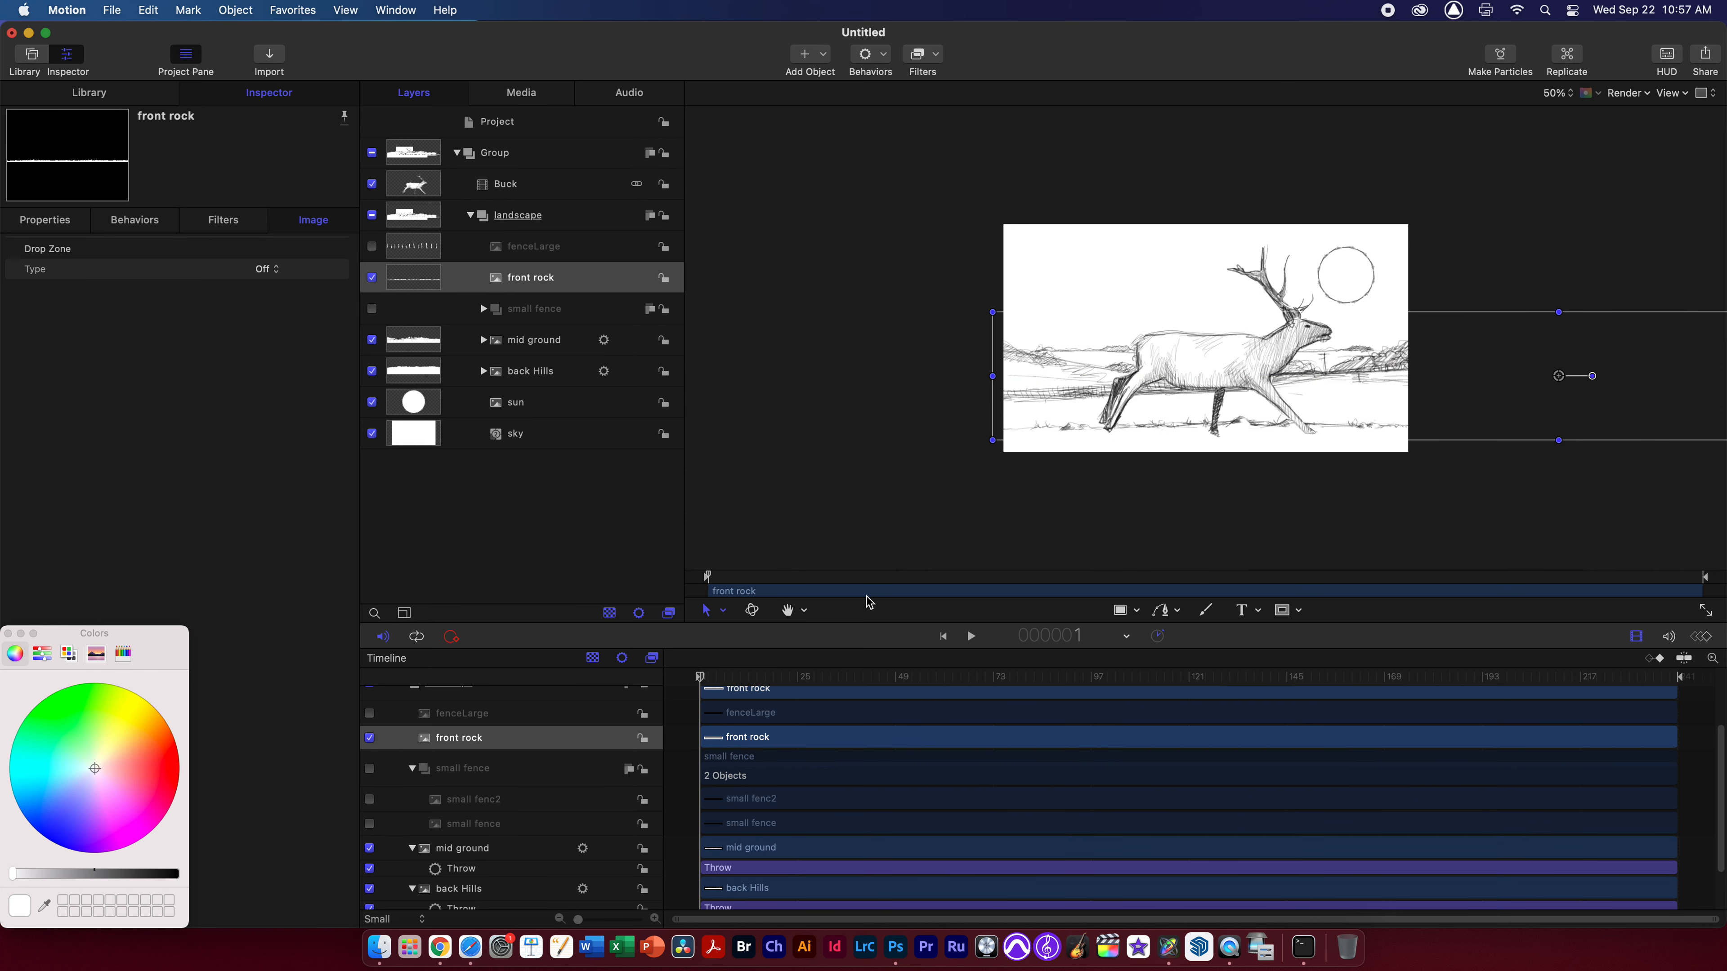
left_click(711, 683)
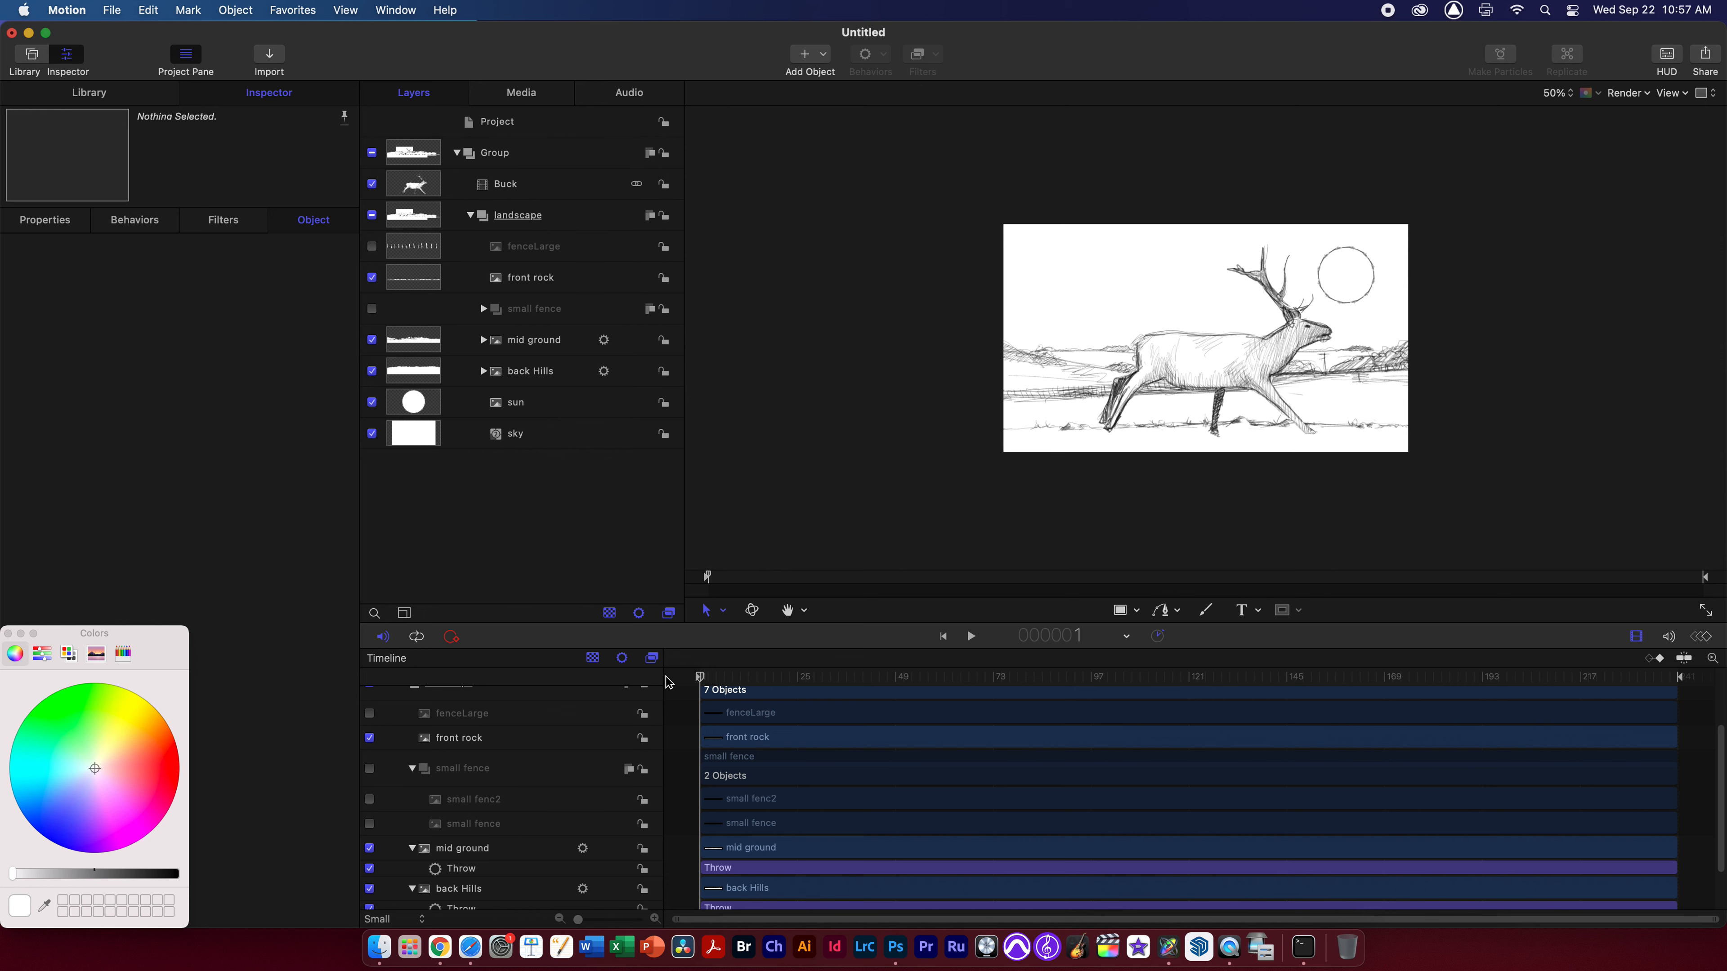
Nudge the front rock layer slightly down and place the Buck layer directly beneath it inside the landscape group
left_click(539, 276)
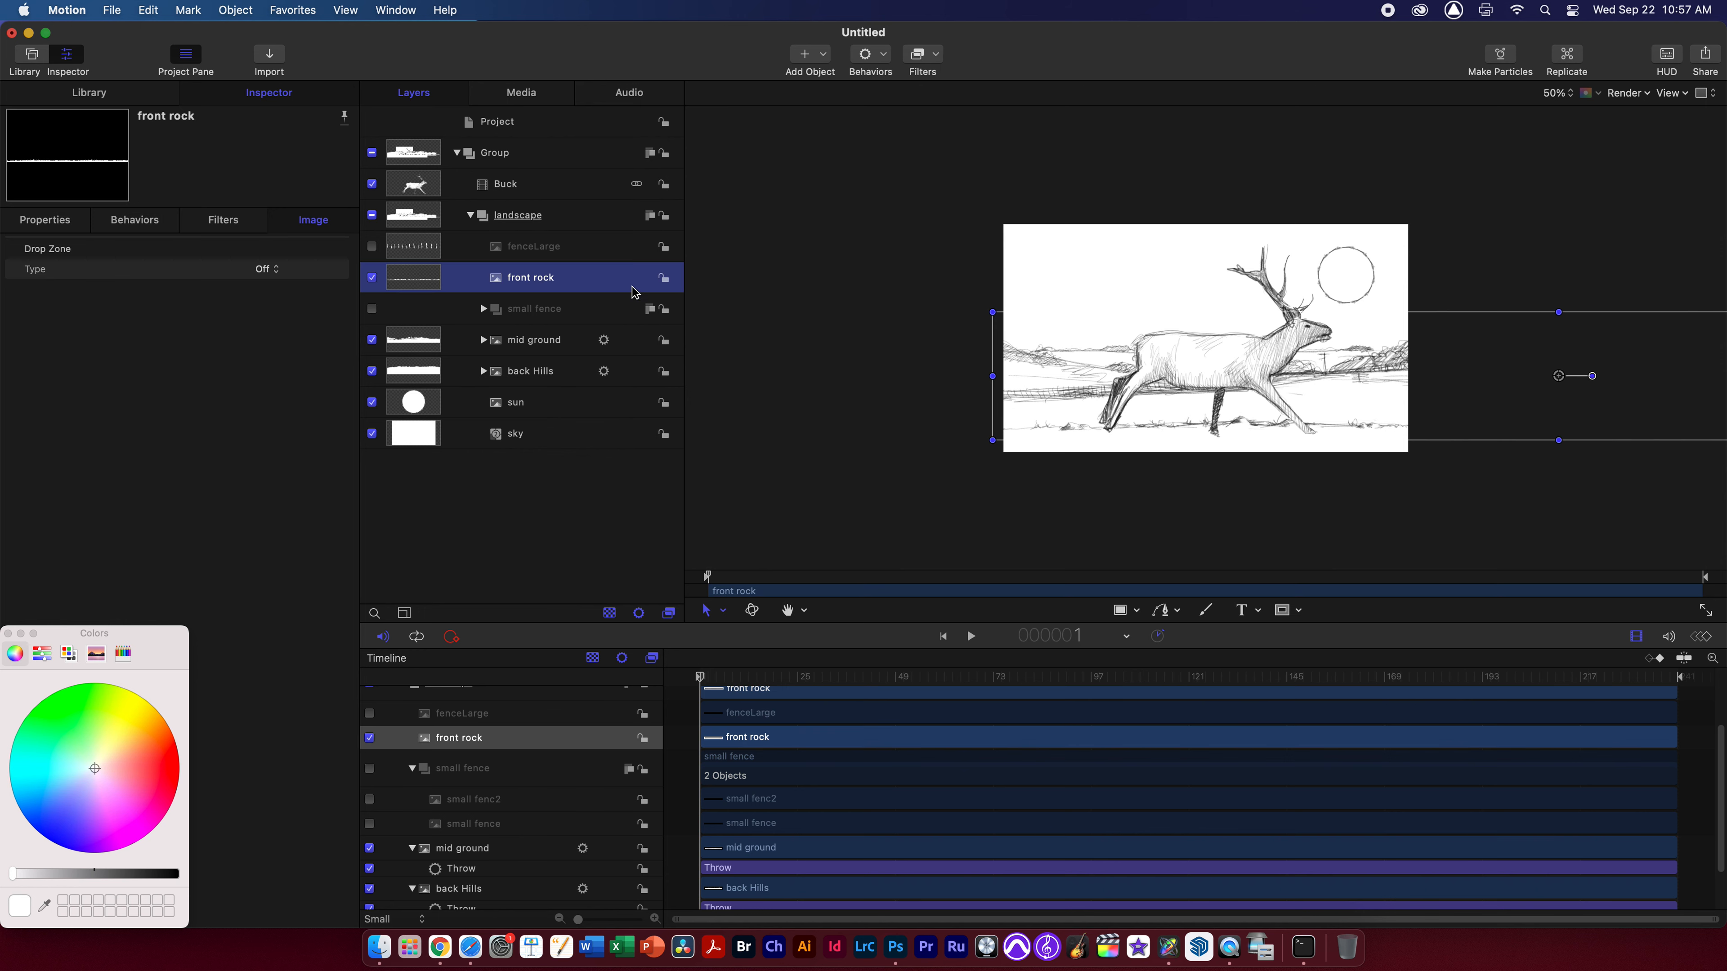
left_click_drag(1199, 434, 1199, 437)
left_click_drag(502, 193, 516, 293)
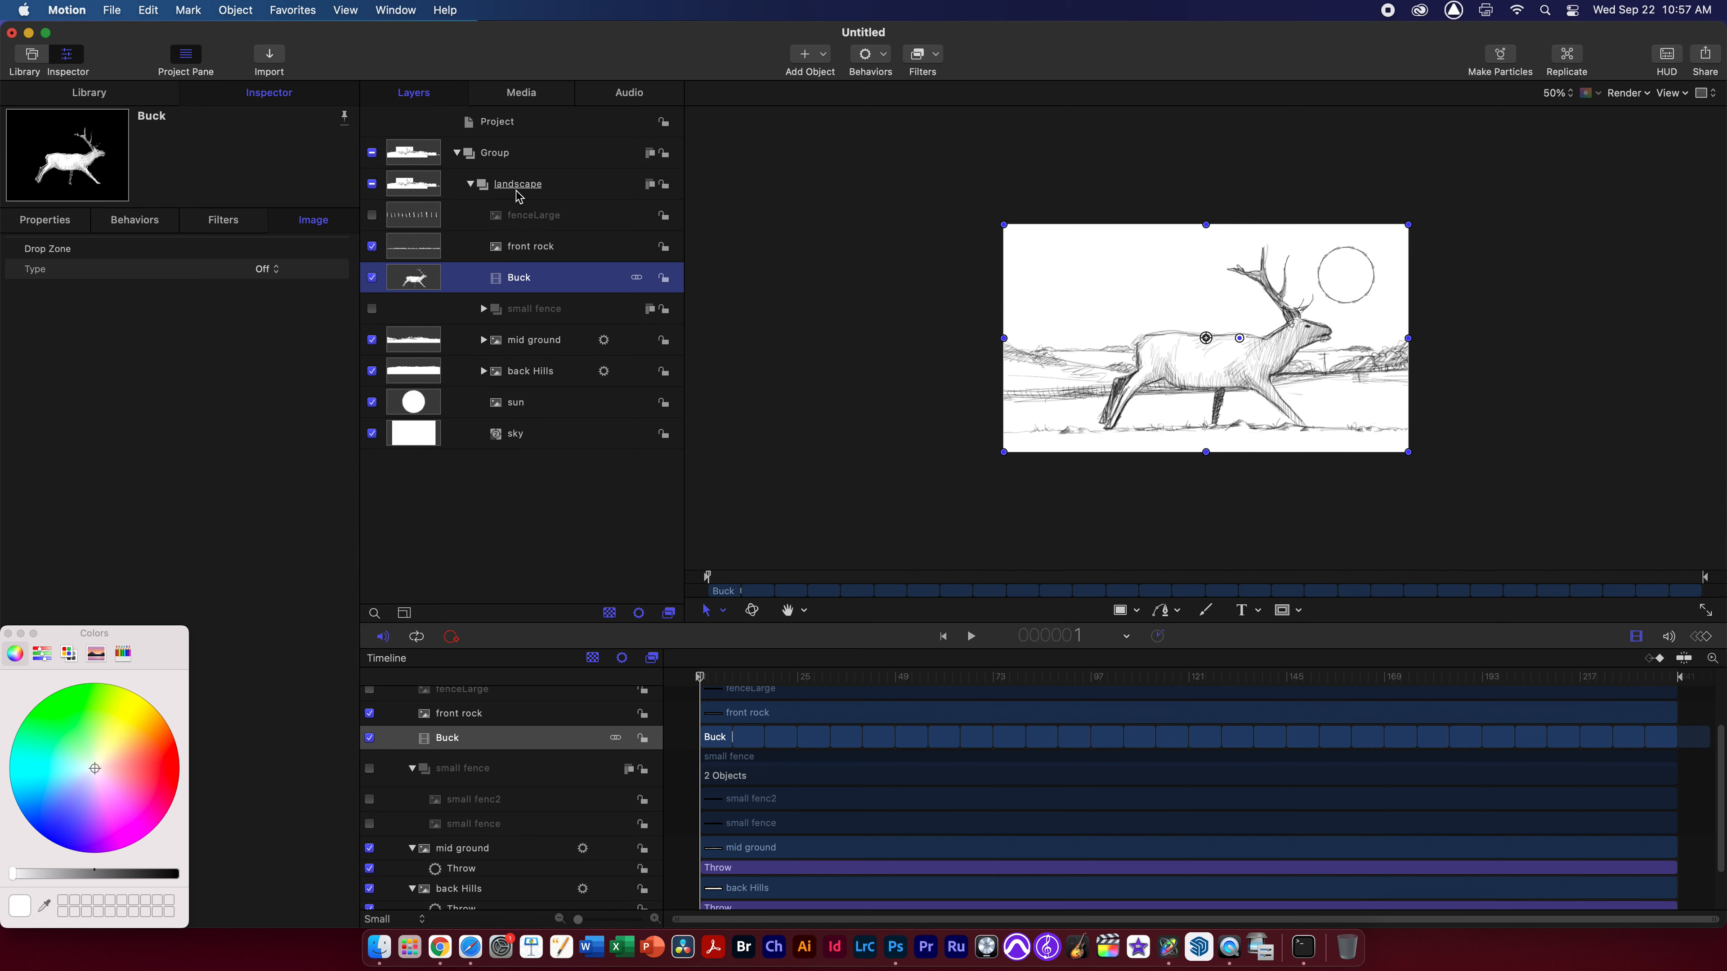
Play the animation to check the buck running behind the front rock, and return to the first frame
left_click(495, 153)
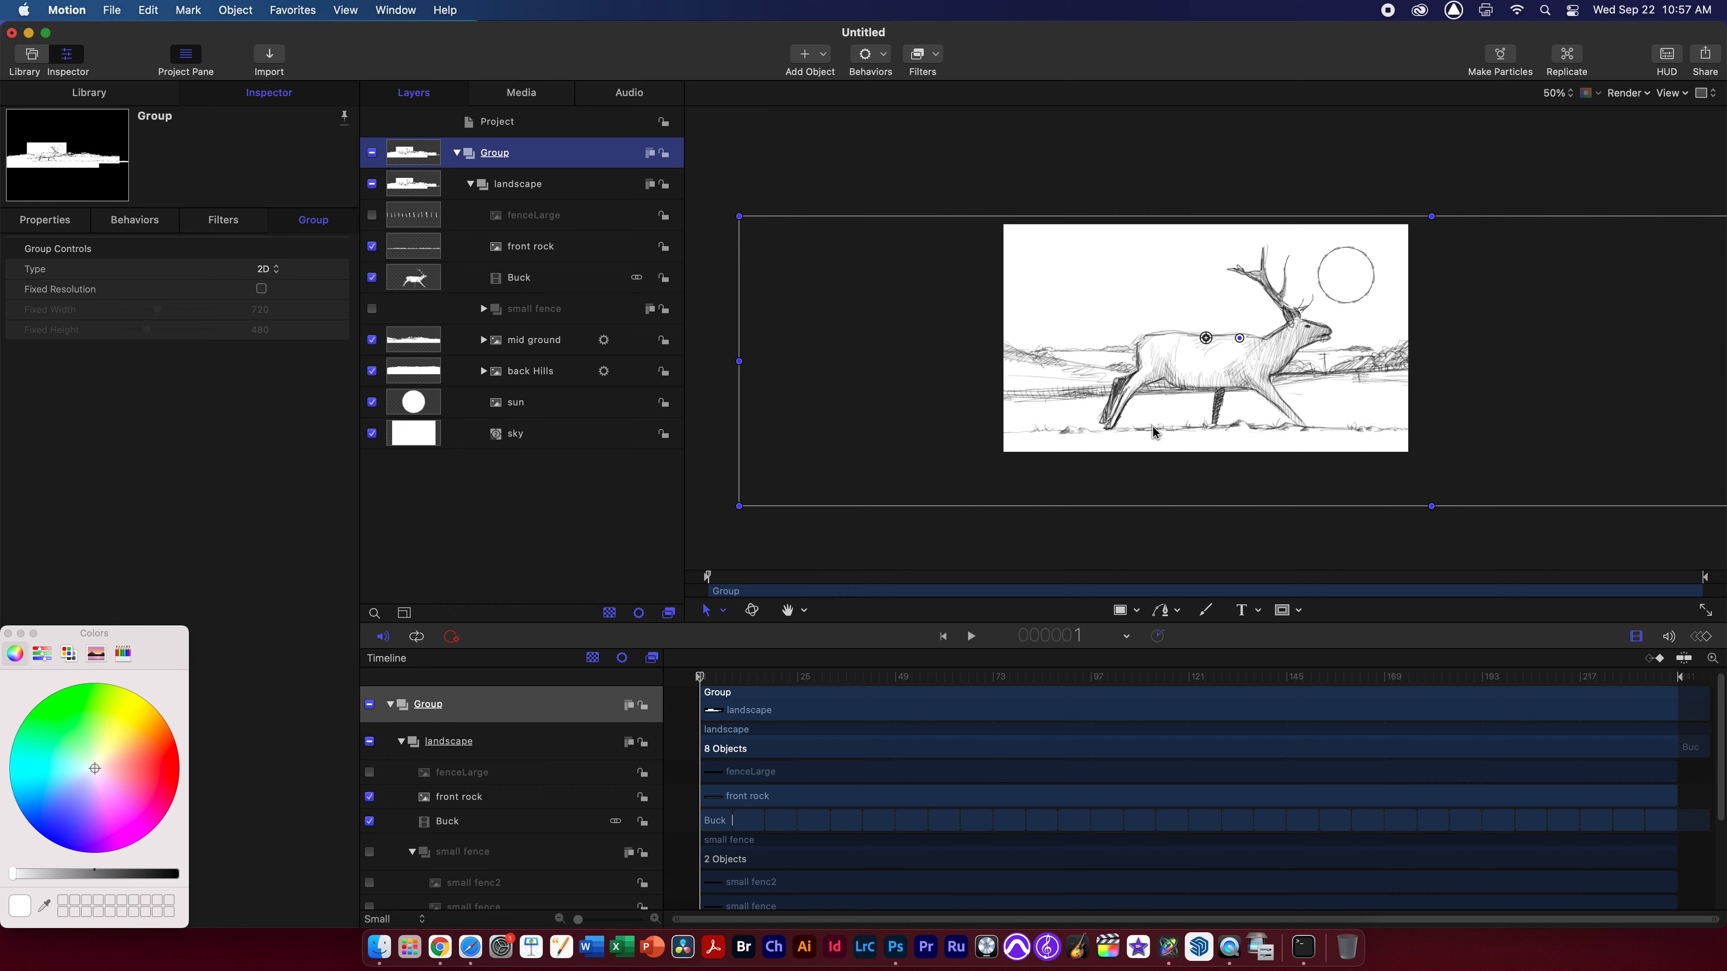
key("space")
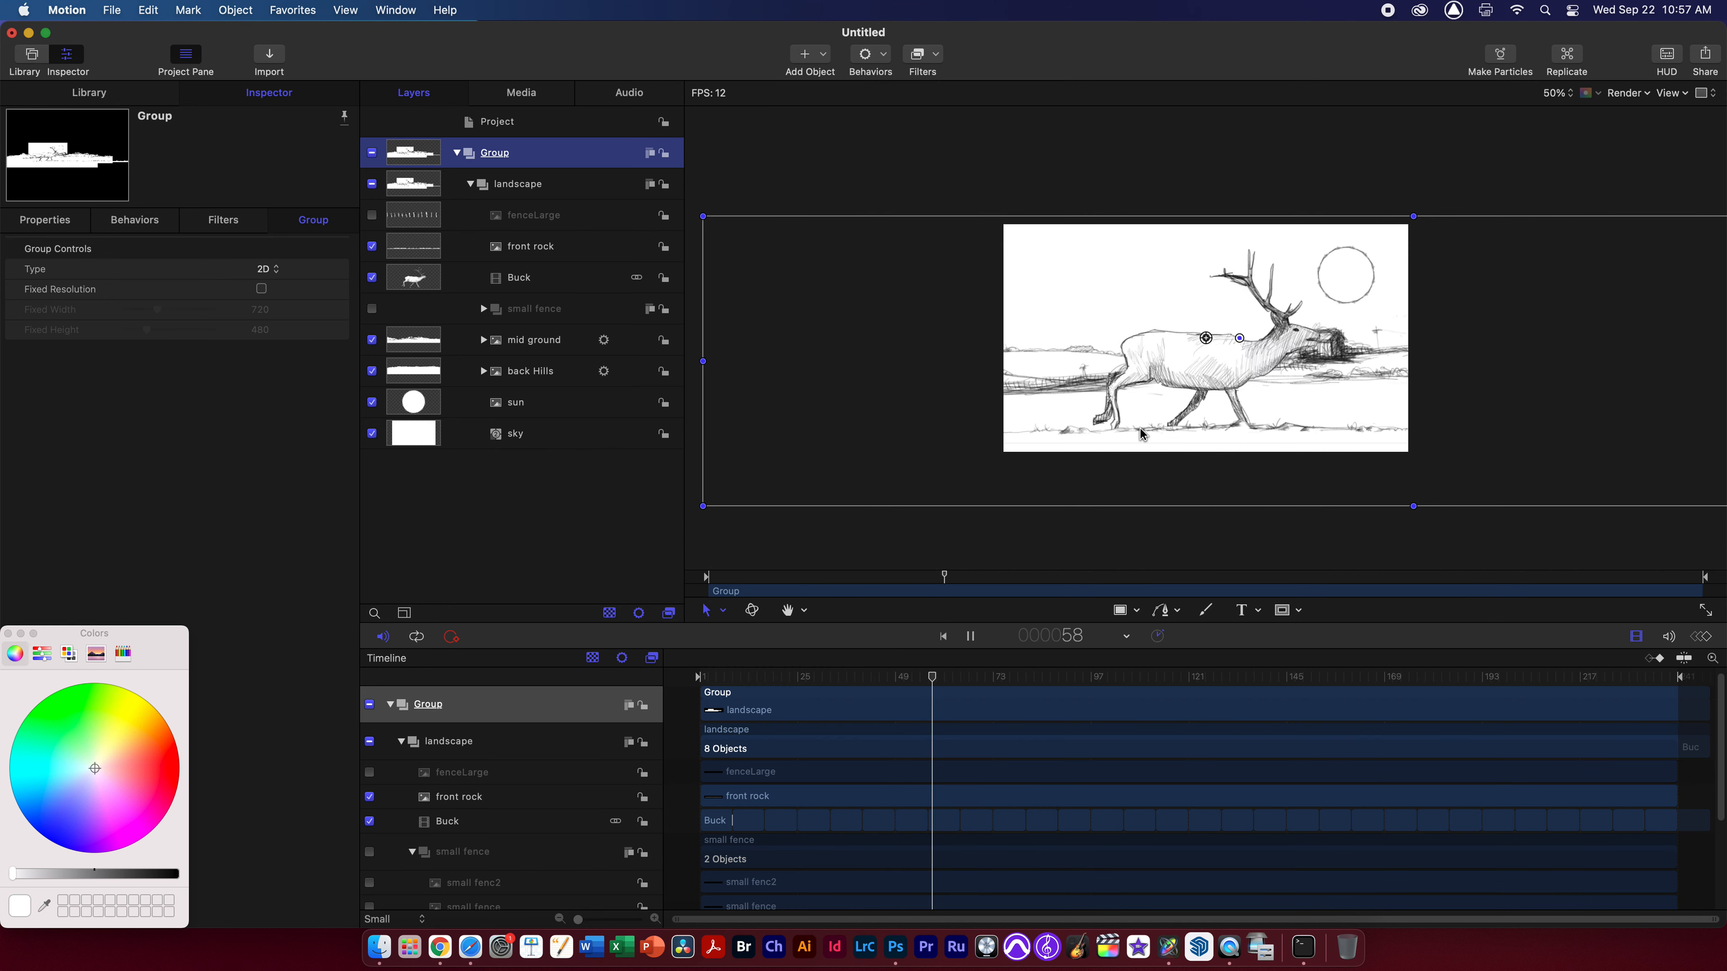
key("space")
left_click_drag(973, 679, 700, 677)
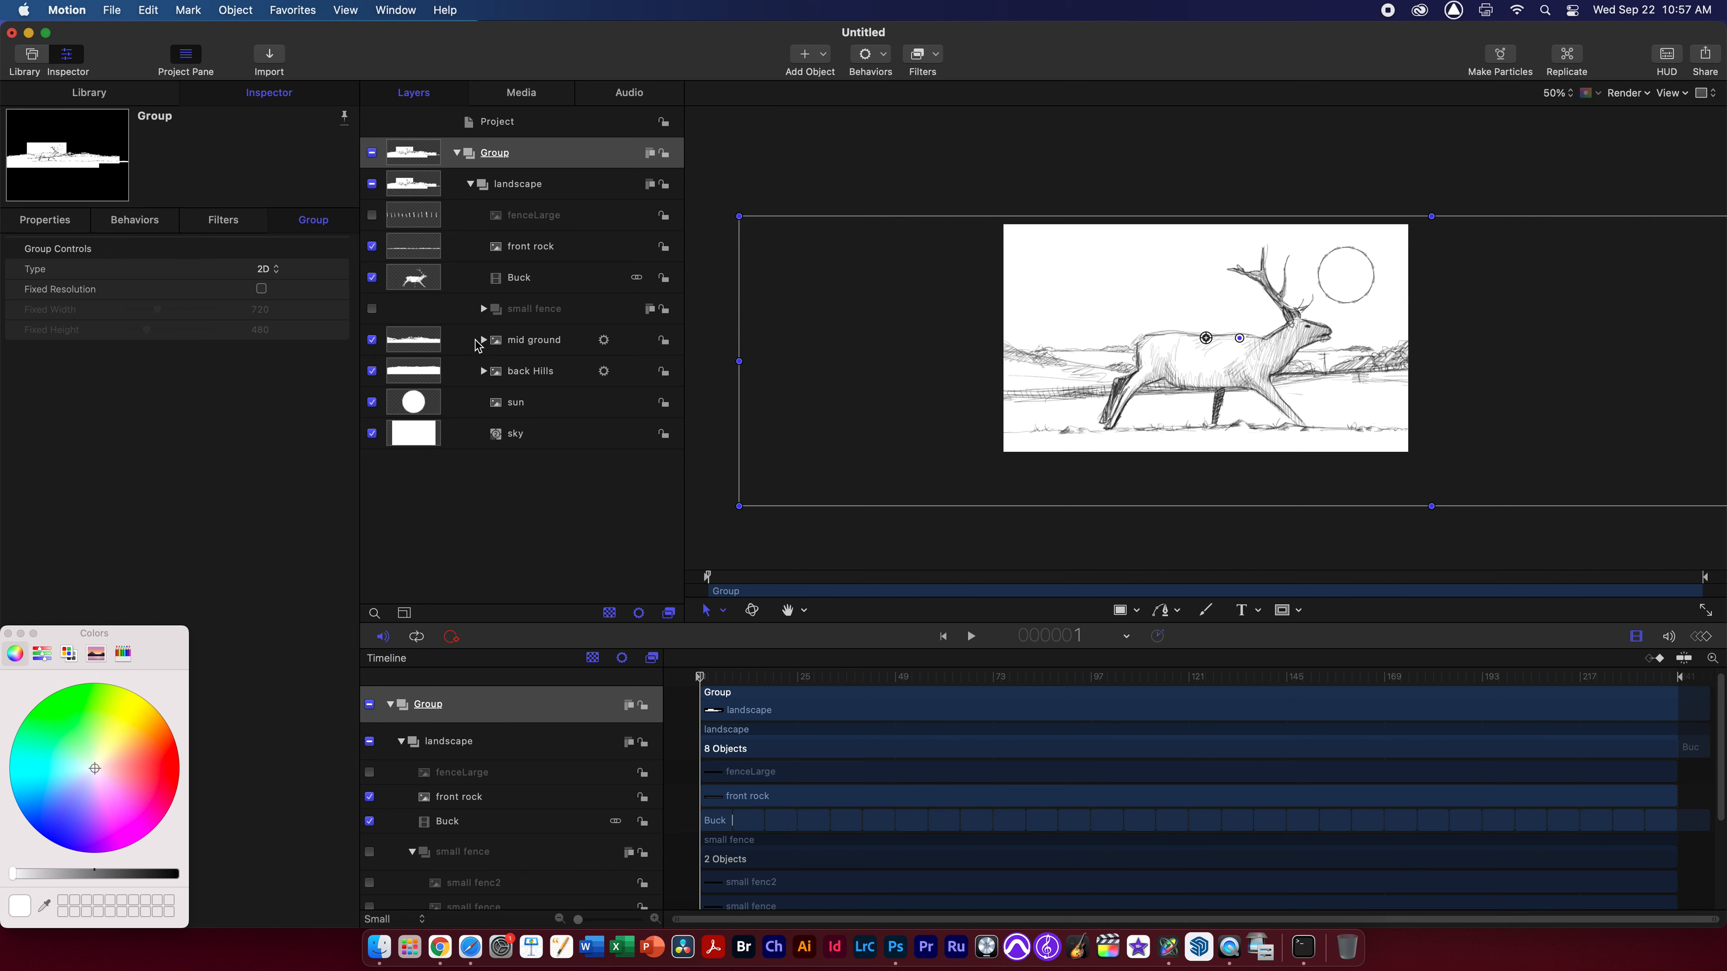
Fine-tune the front rock layer's position and add a Throw behavior to it with an X velocity of -1000
left_click(533, 248)
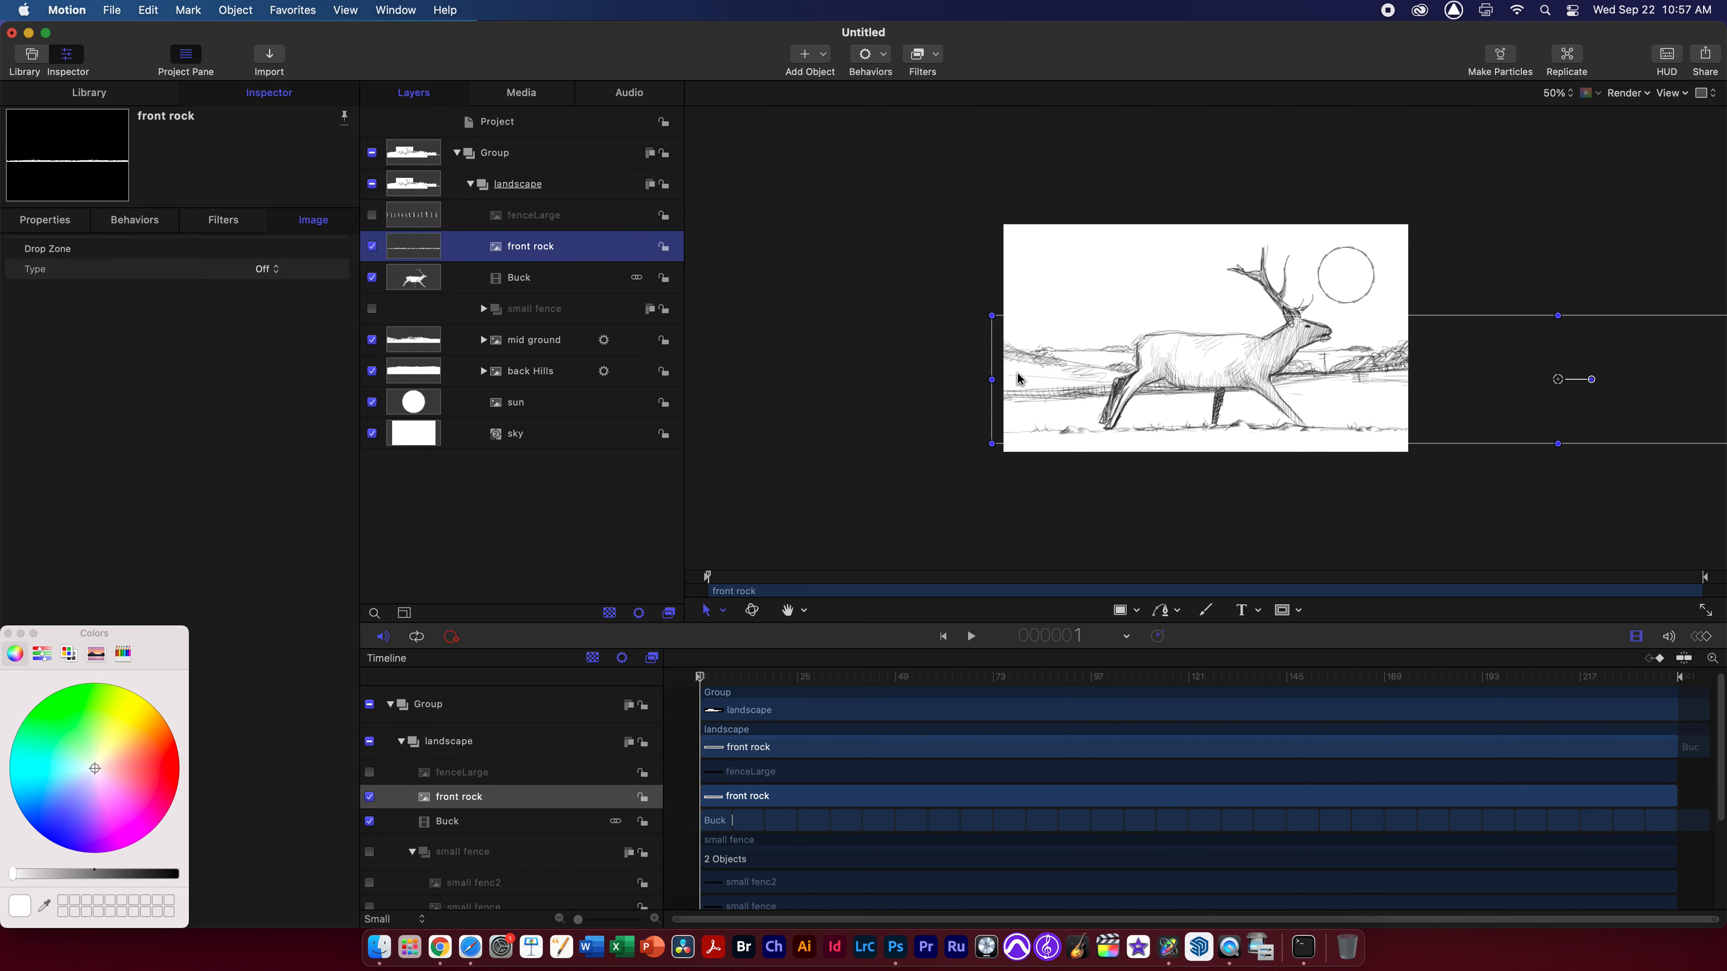
left_click_drag(1258, 425, 1260, 427)
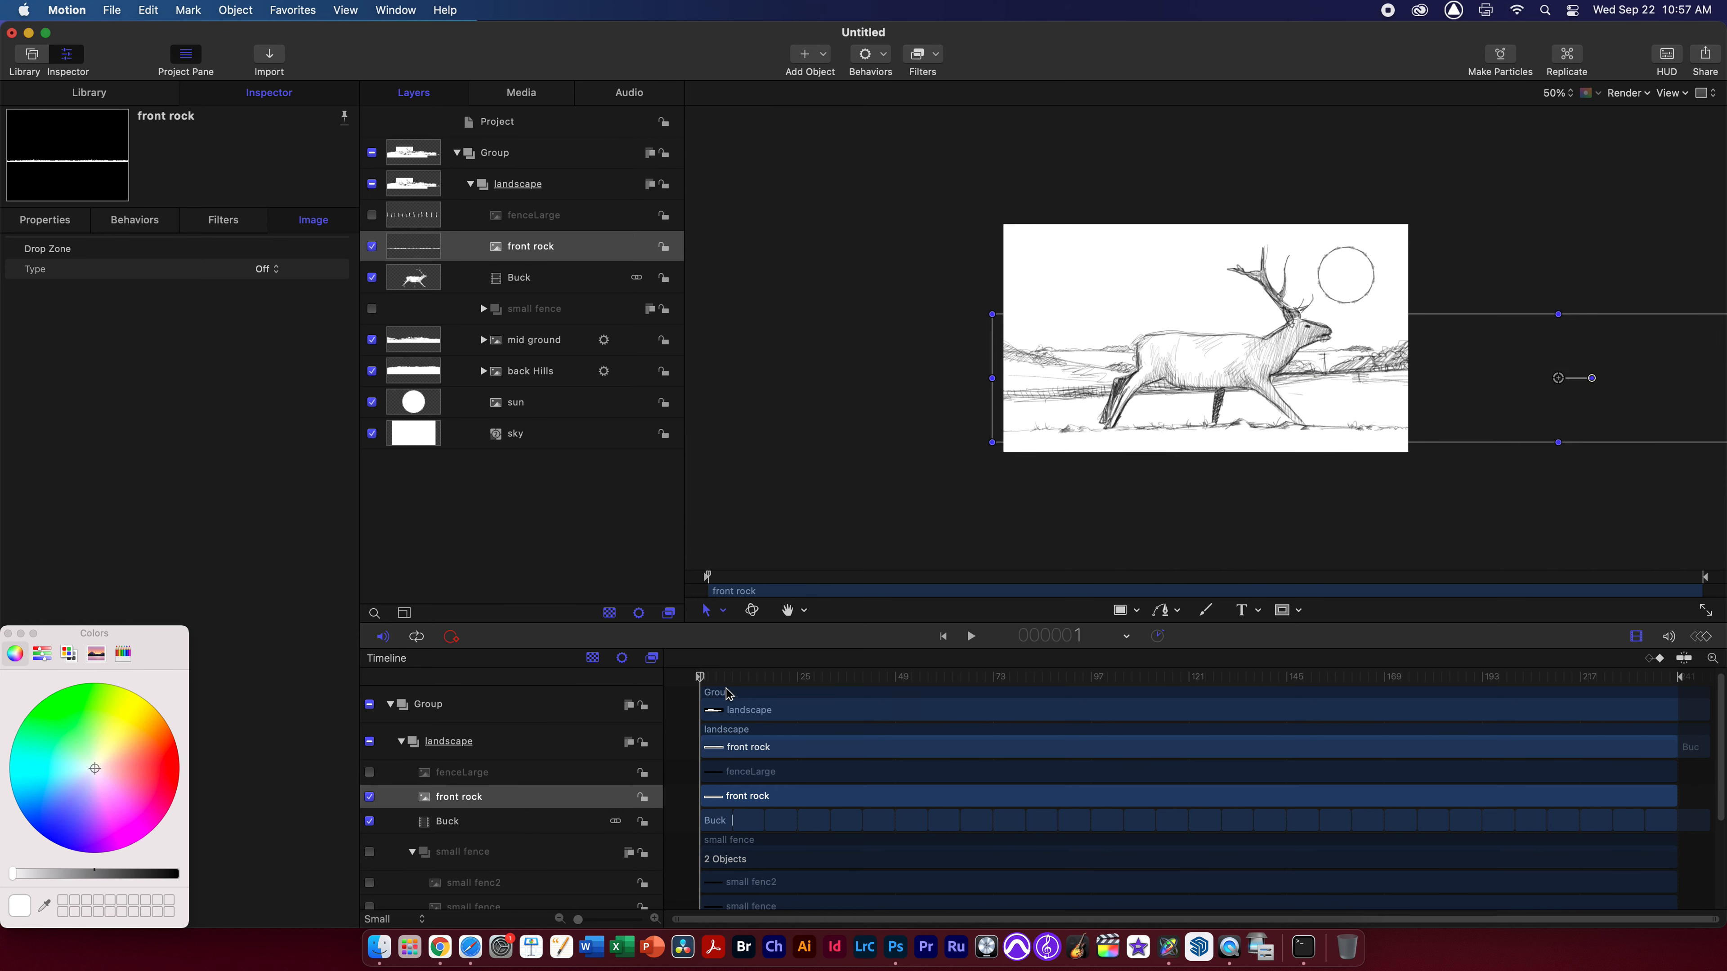
left_click(886, 76)
mouse_move(952, 96)
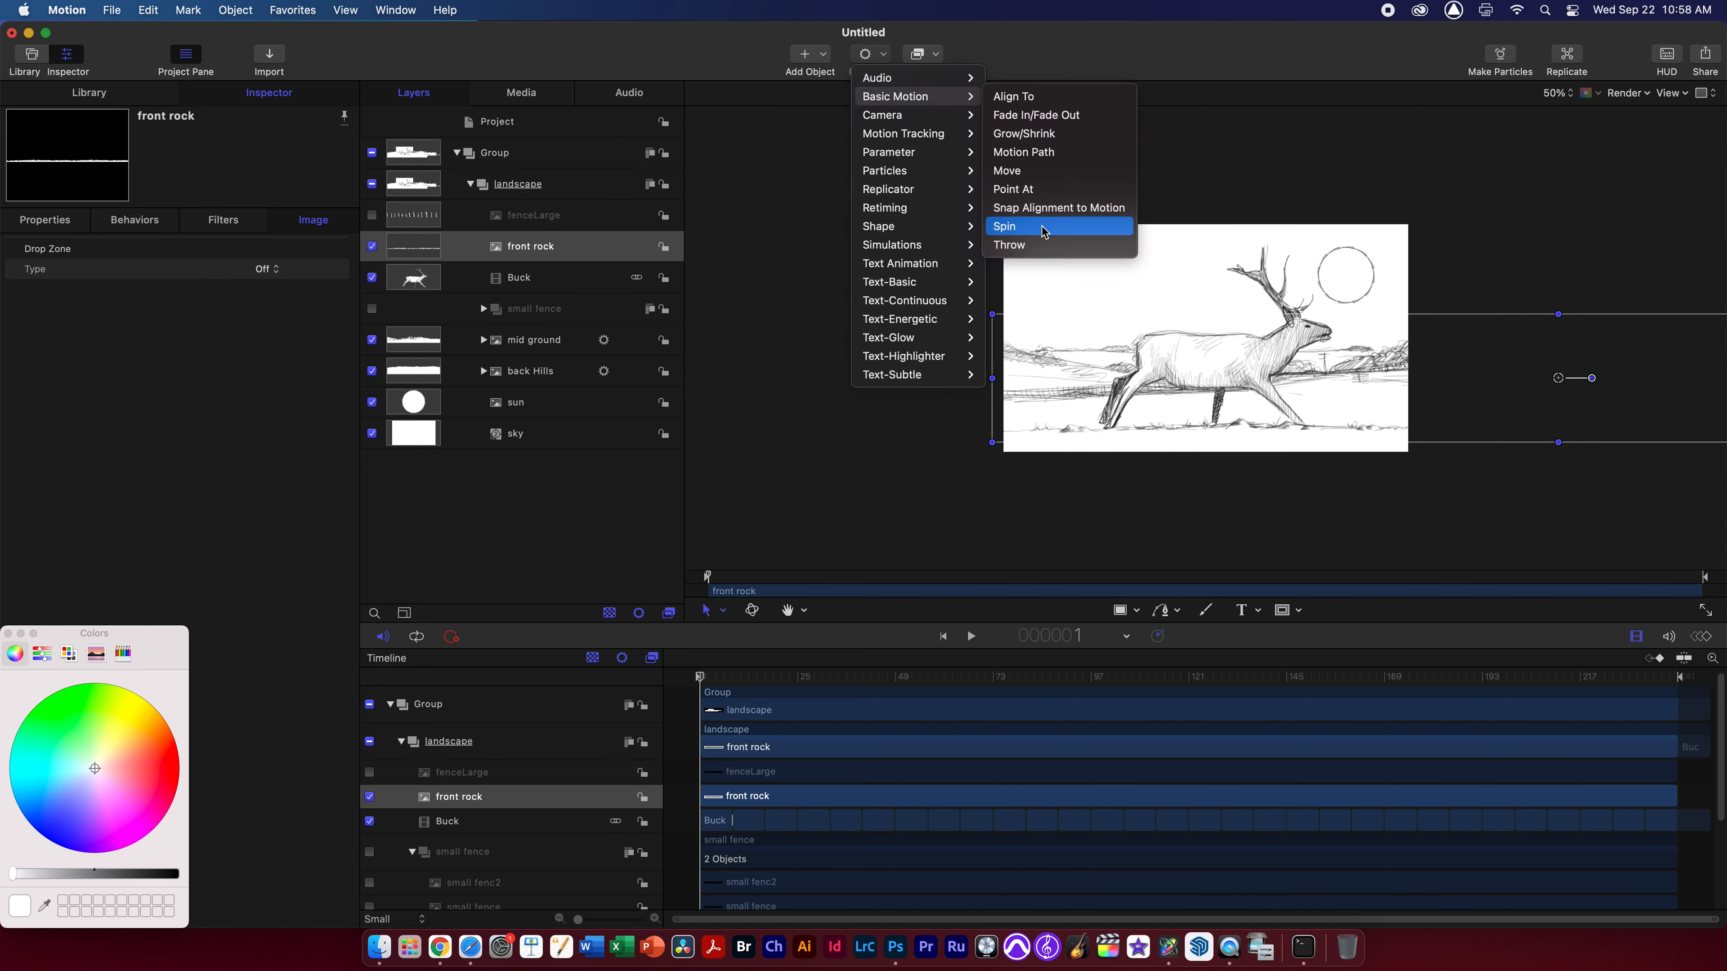
left_click(1041, 246)
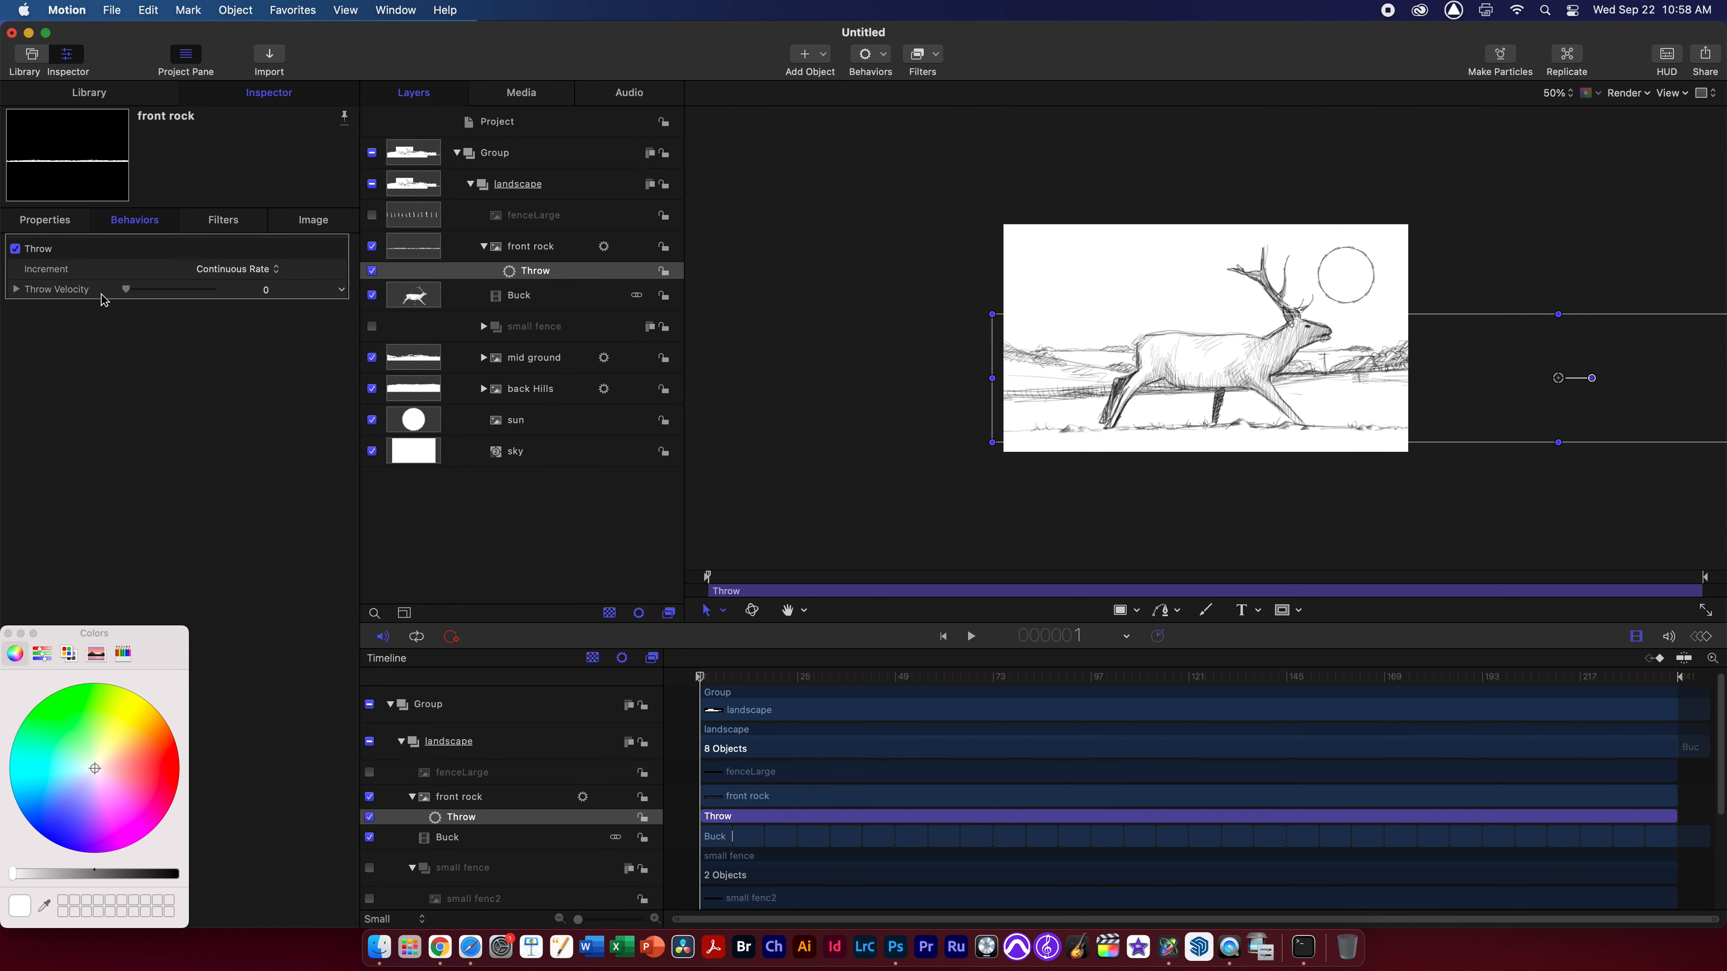
left_click(15, 290)
left_click(266, 309)
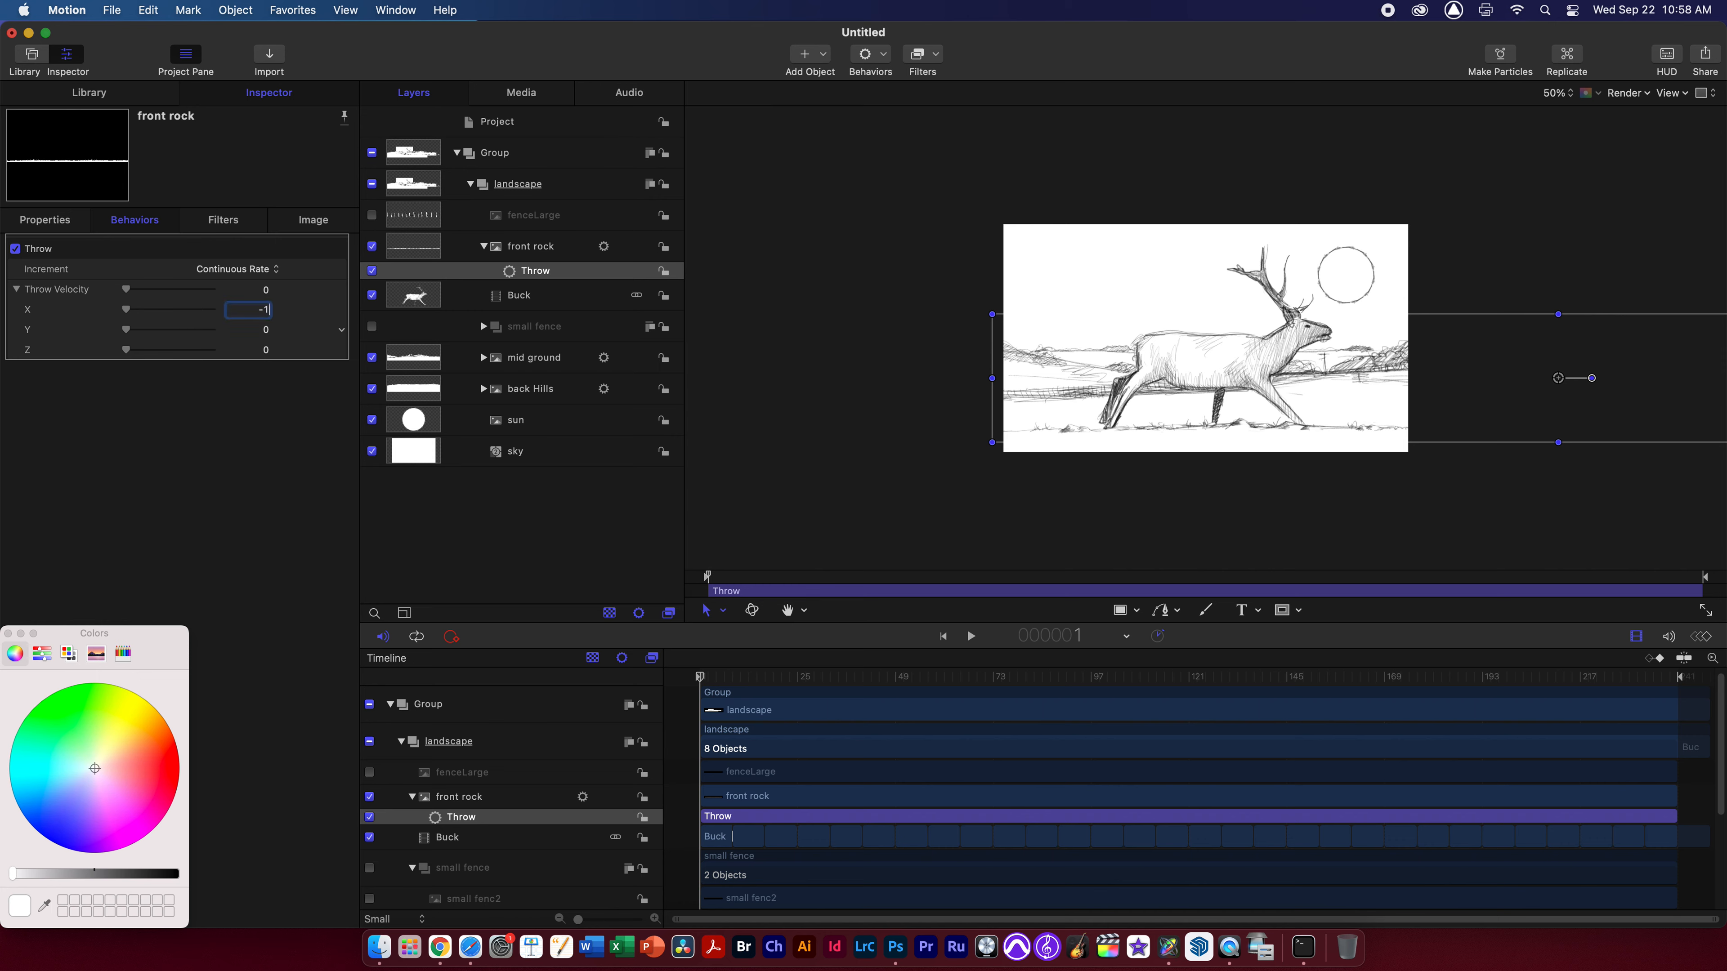
key("Return")
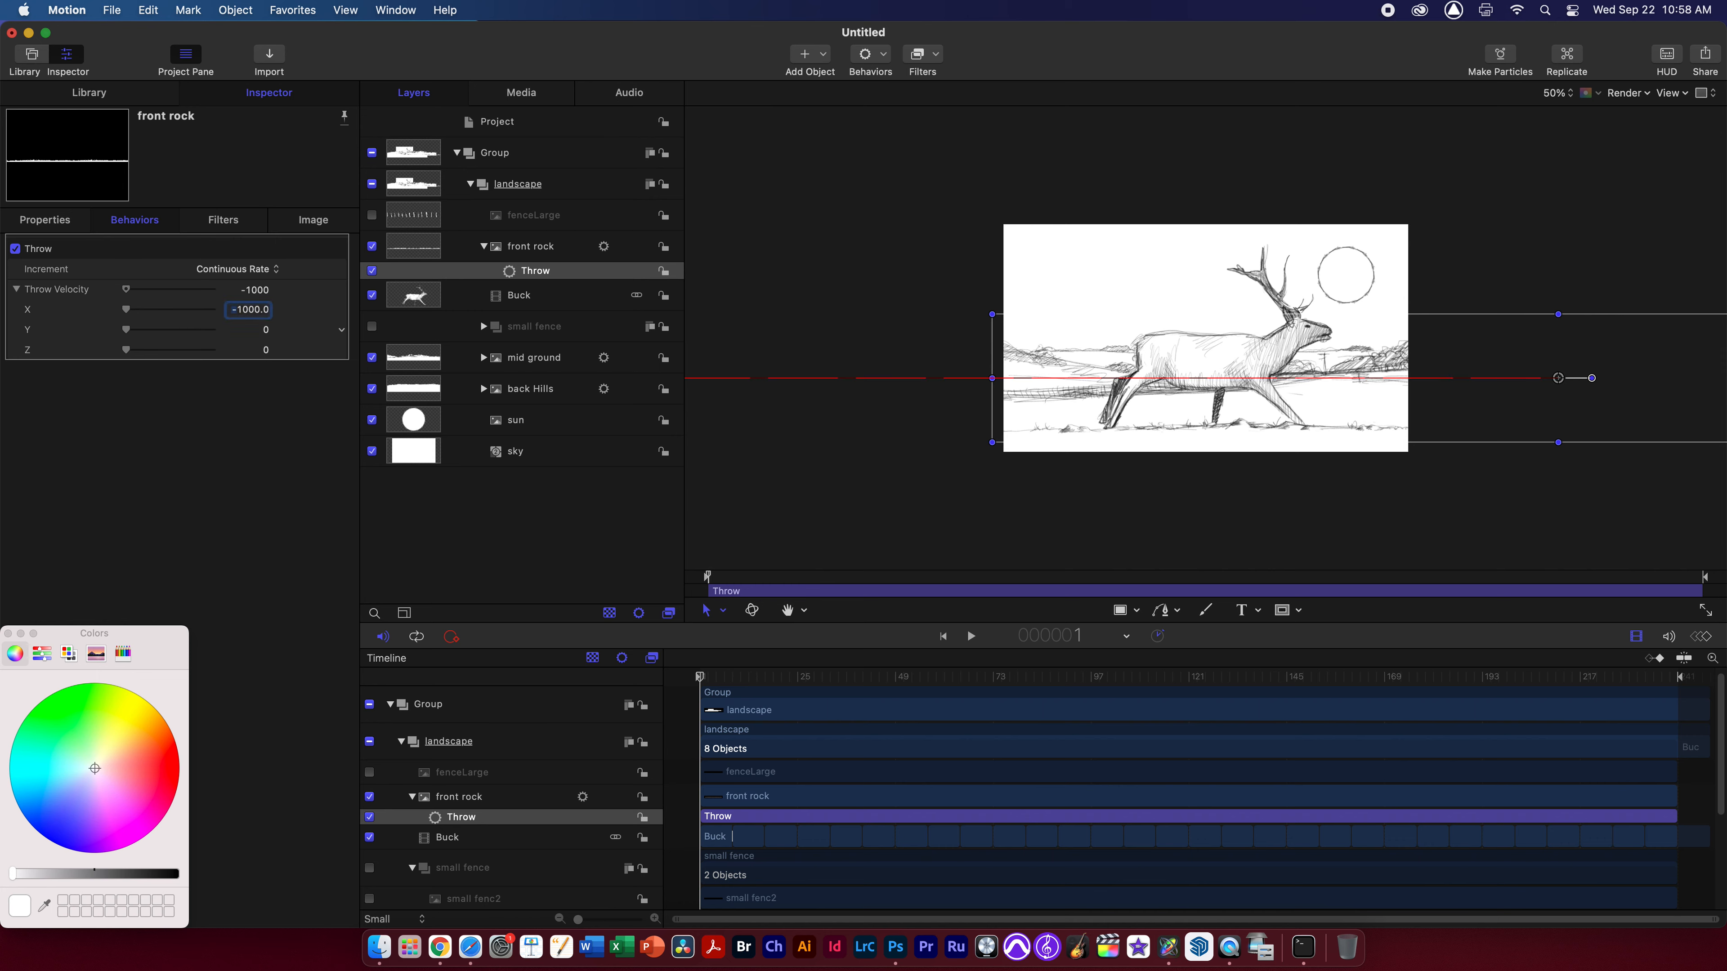
Play and scrub the animation to find the frame just before the front rock's right end enters the canvas
key("space")
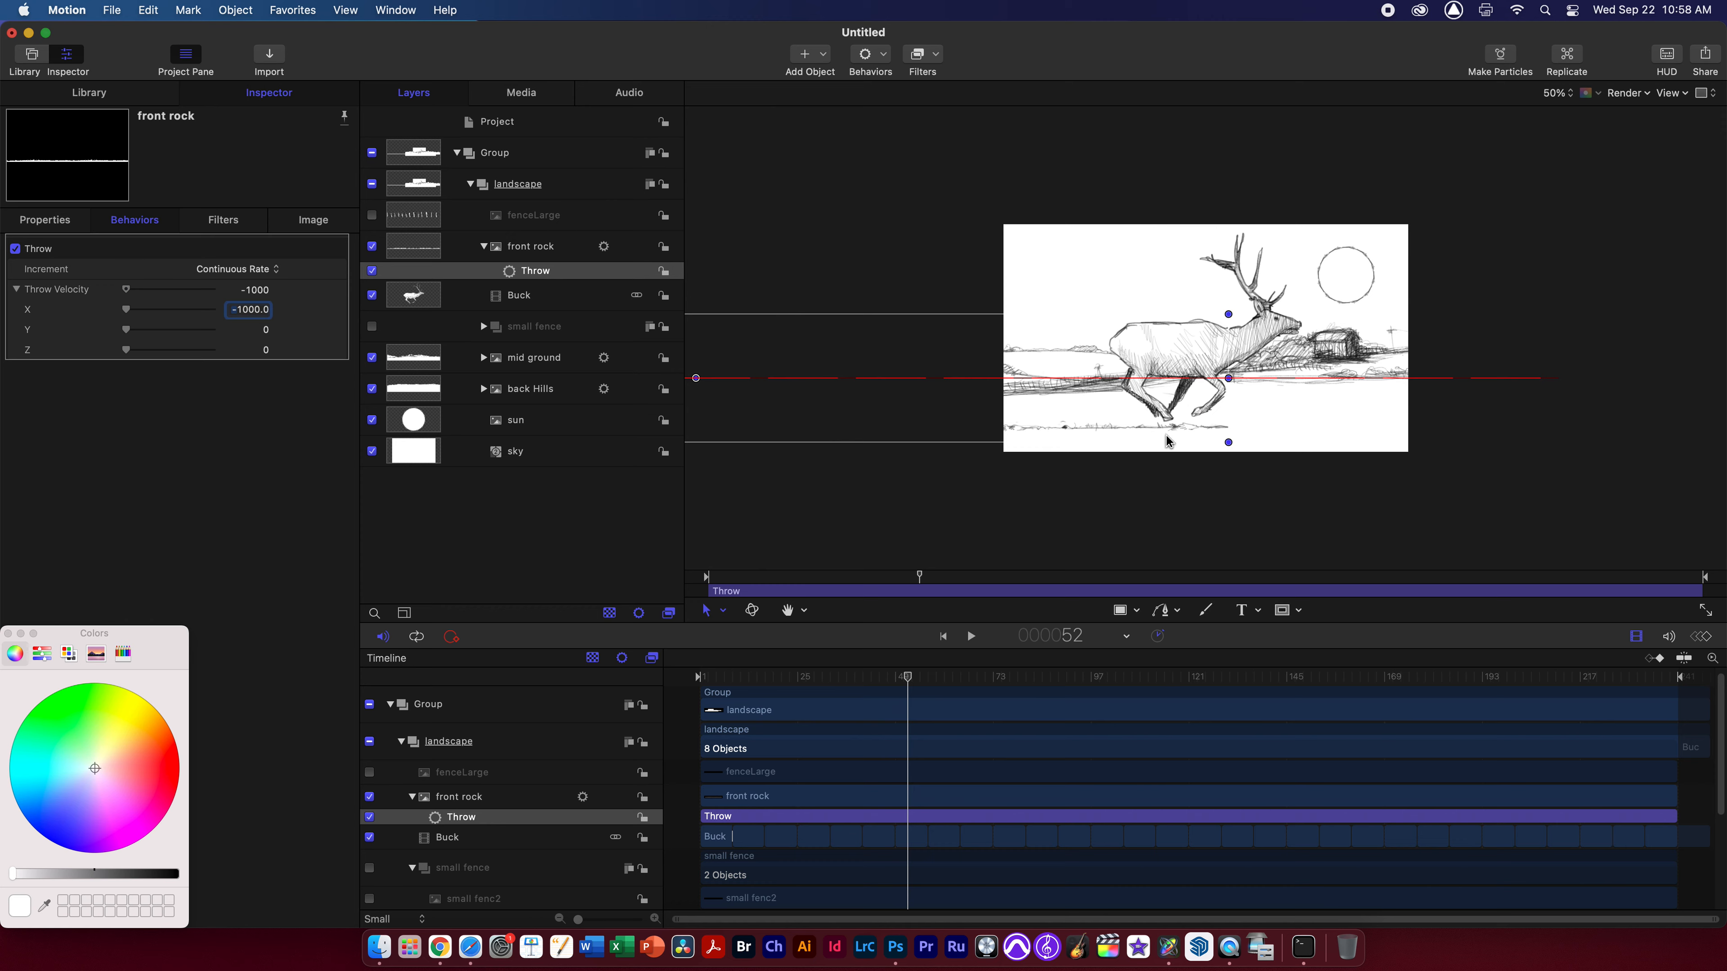
key("space")
left_click_drag(948, 683, 646, 611)
key("space")
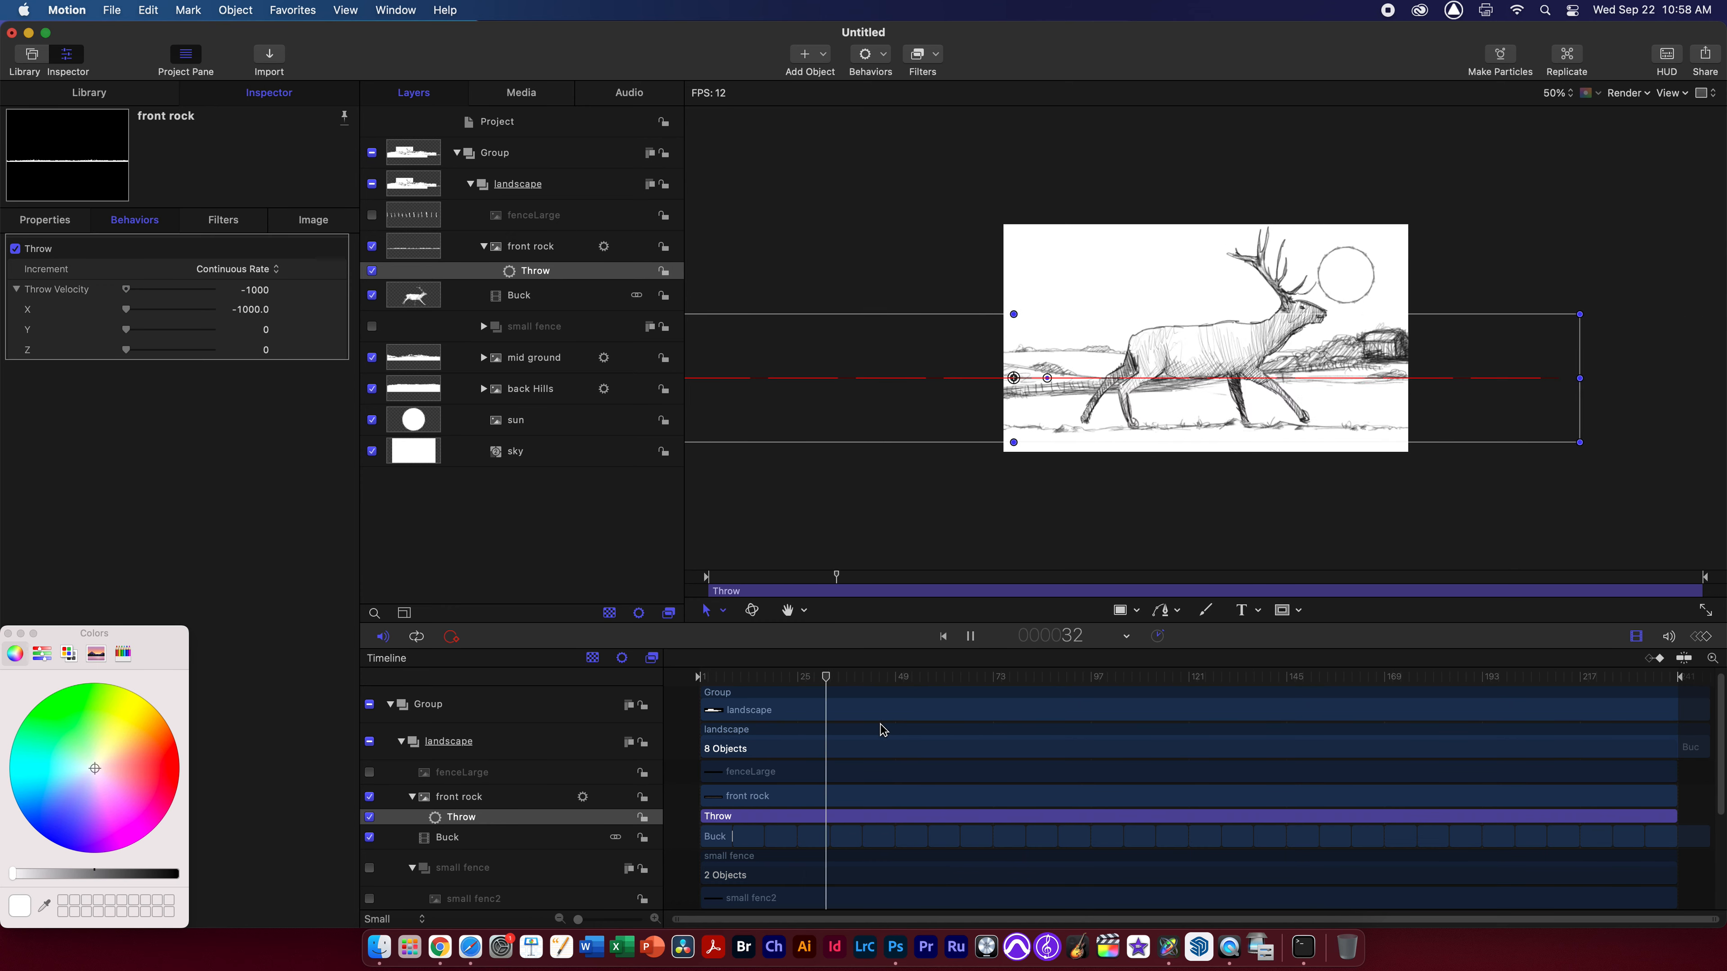
key("space")
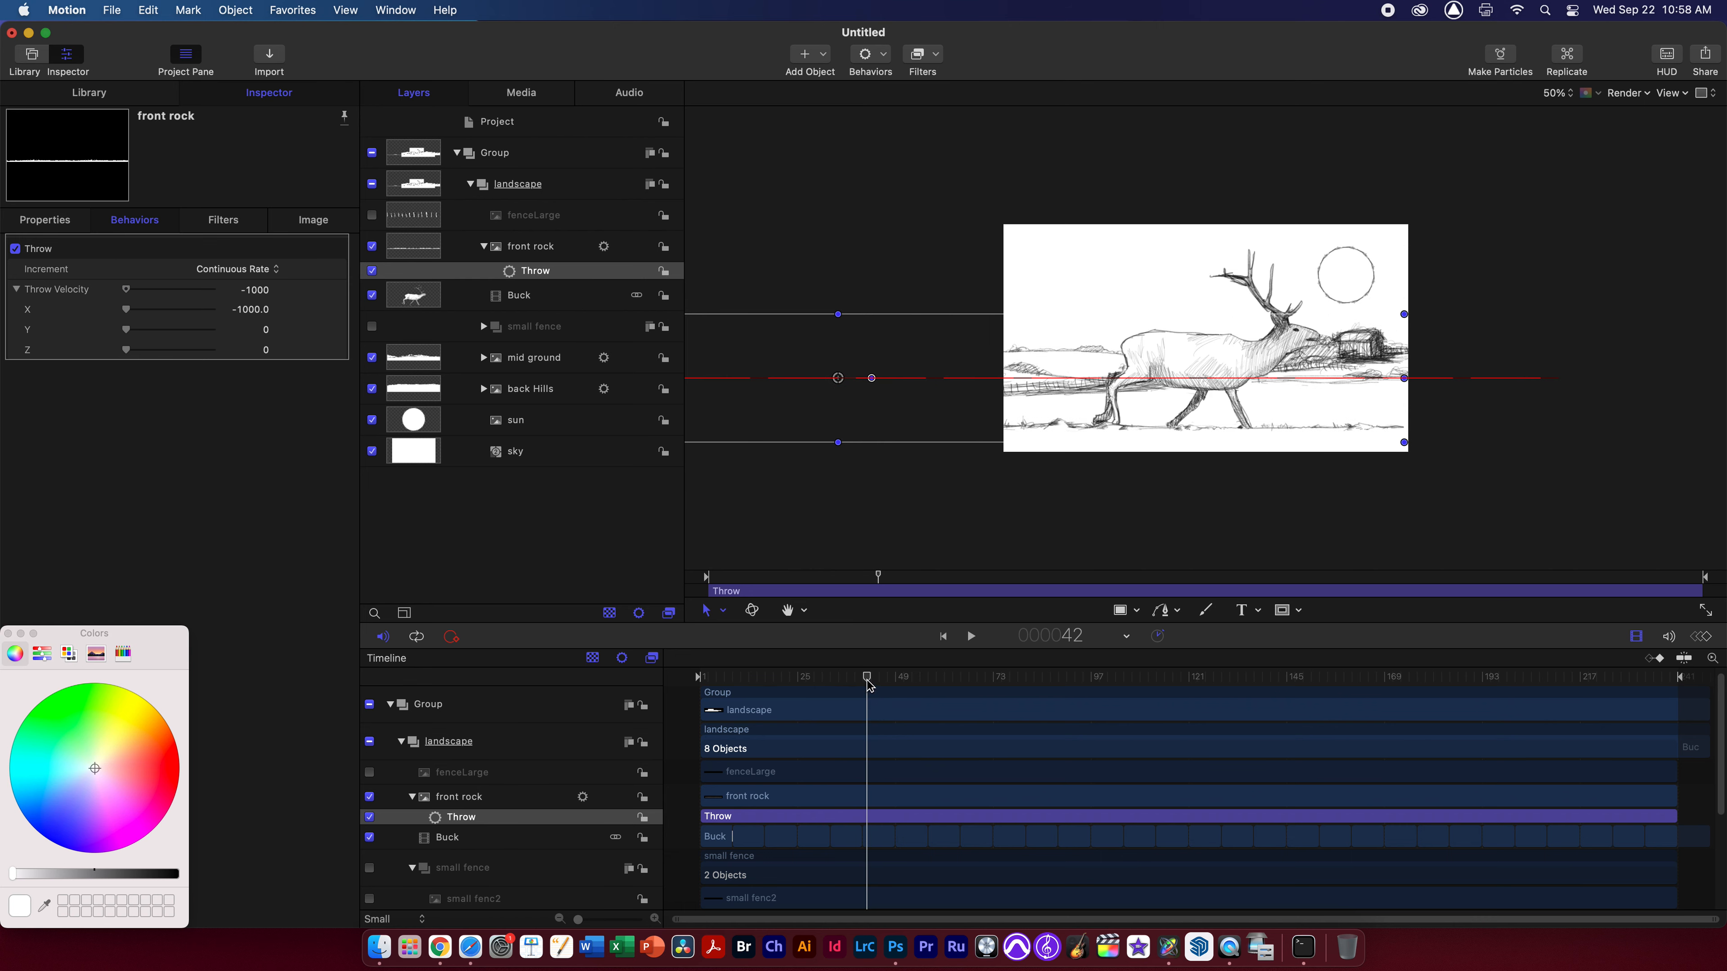
key("space")
key("space")
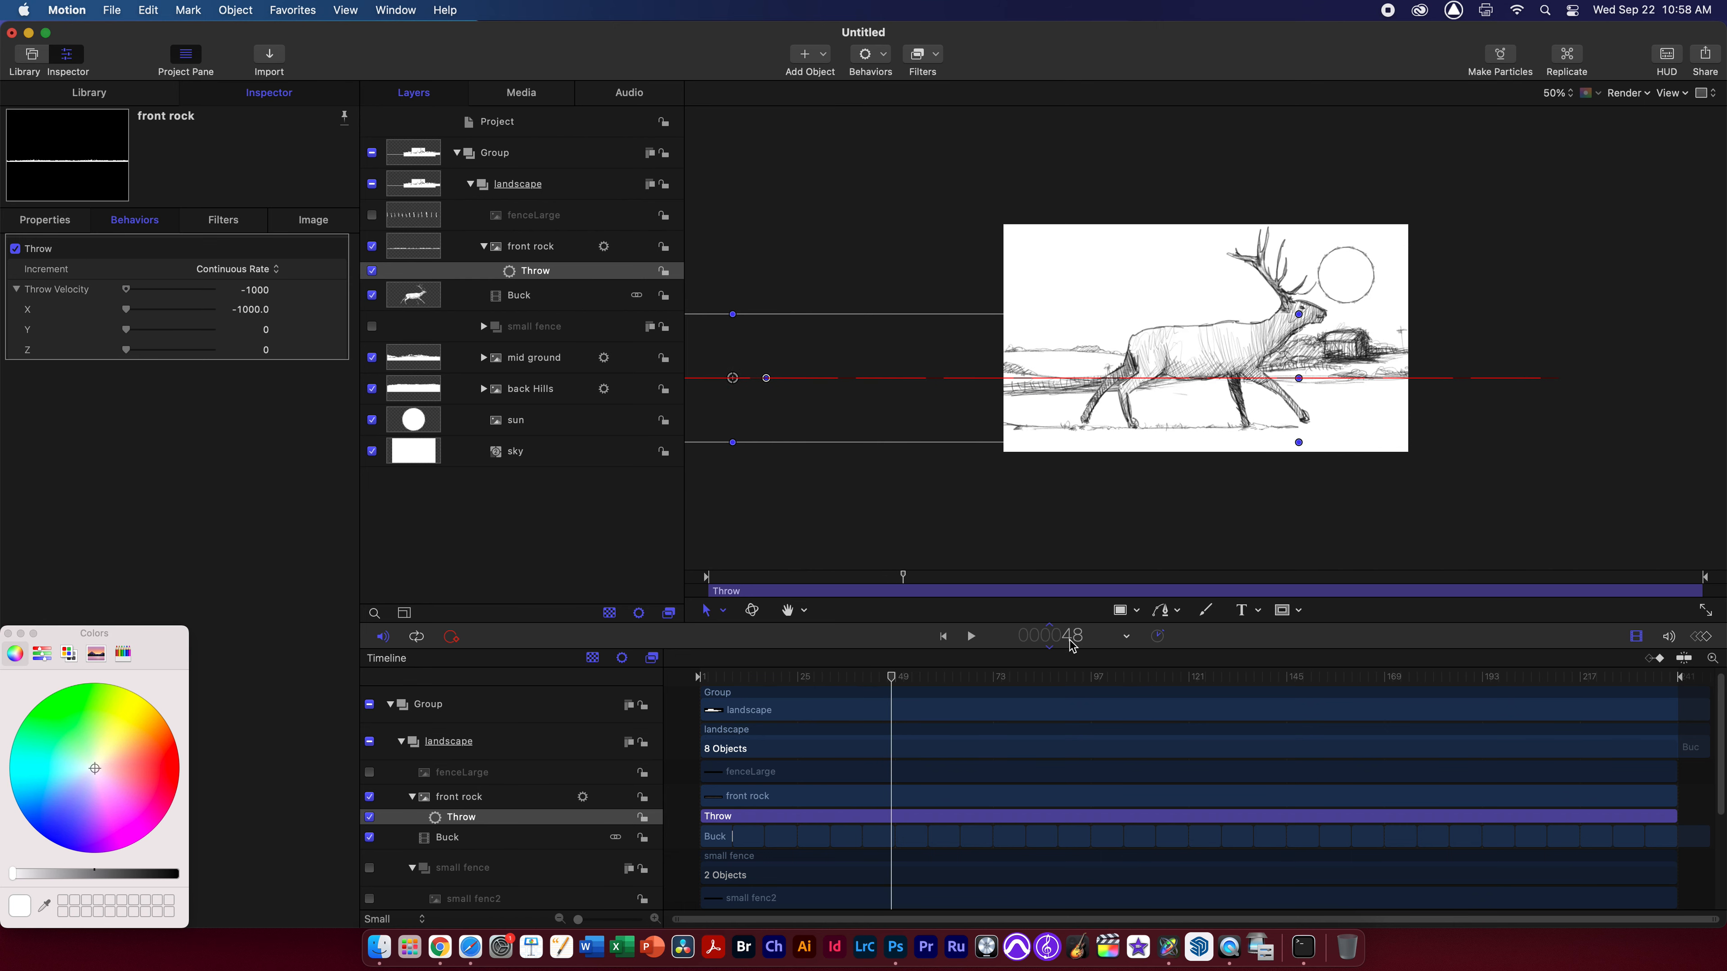
left_click_drag(892, 679, 860, 683)
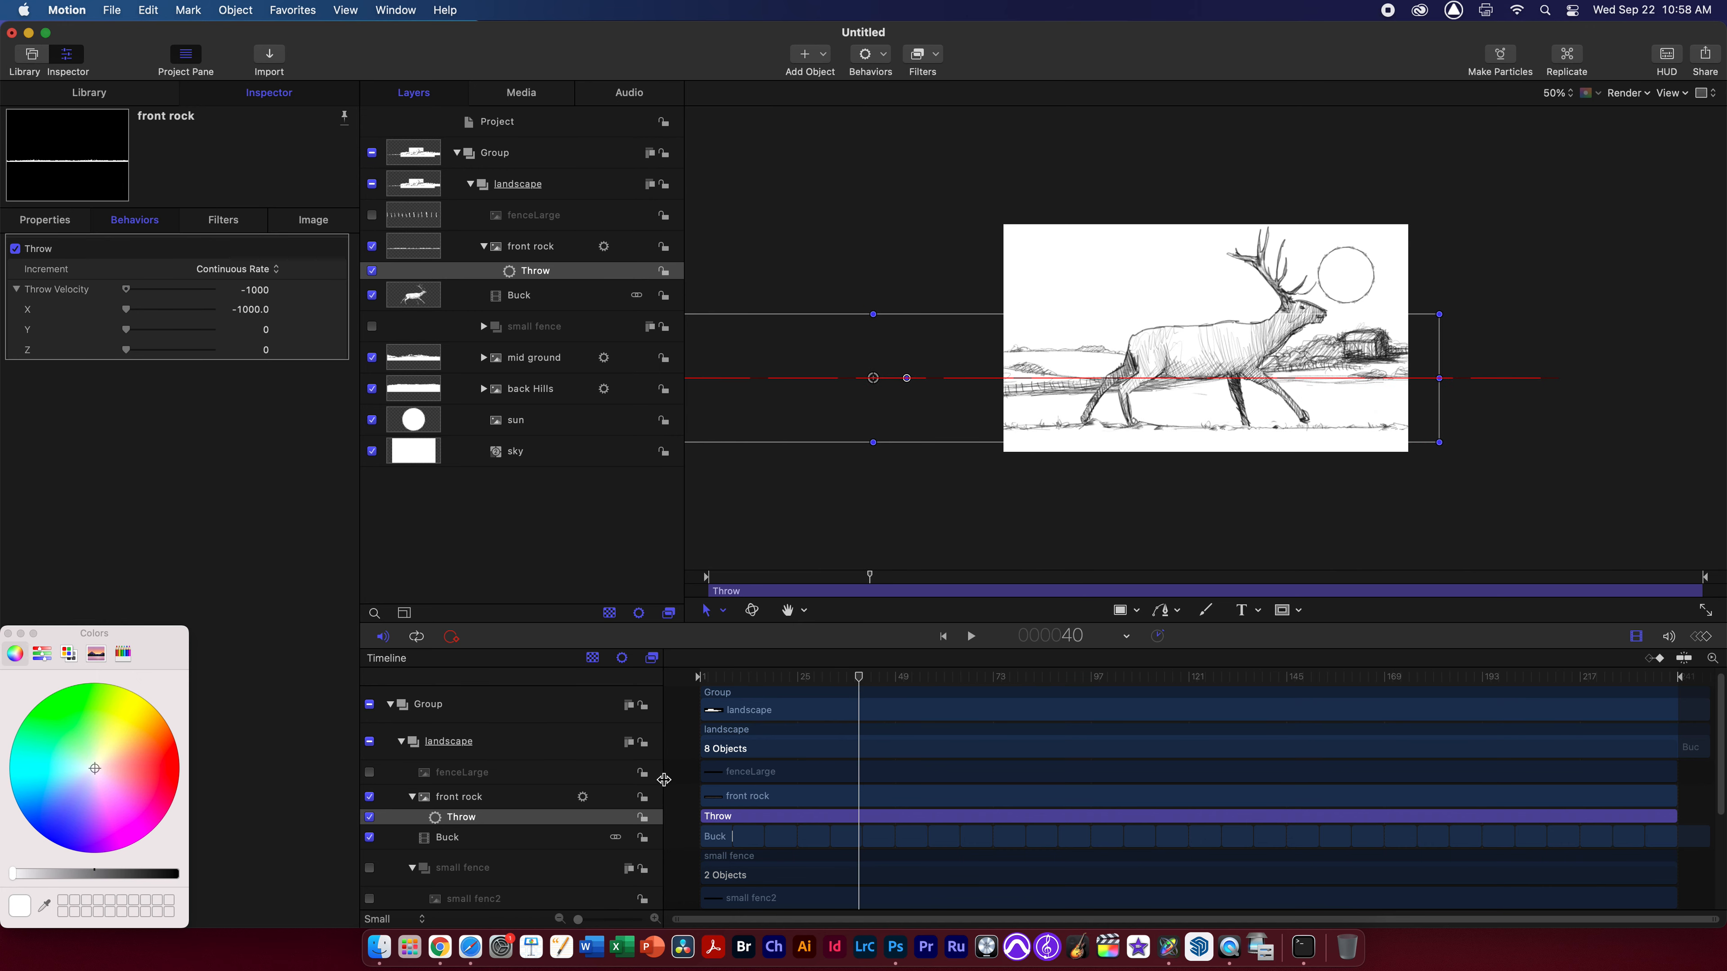
Trim the end of the front rock layer in the timeline to about frame 41
left_click(523, 802)
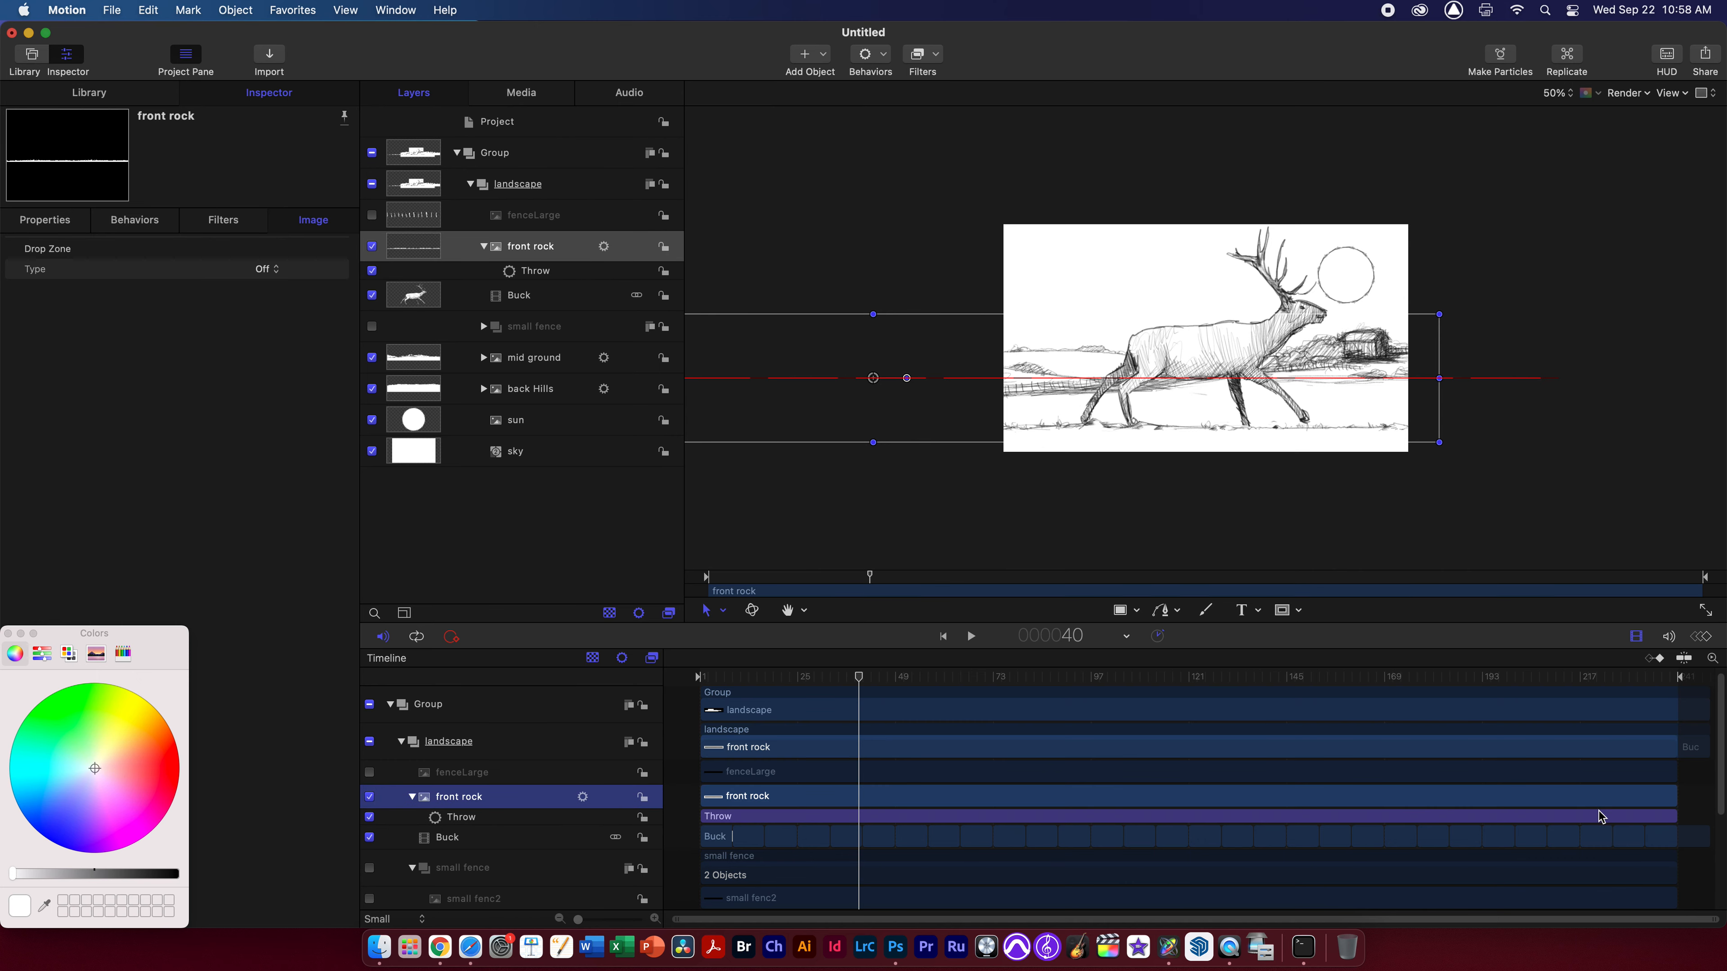
left_click_drag(1674, 796, 863, 798)
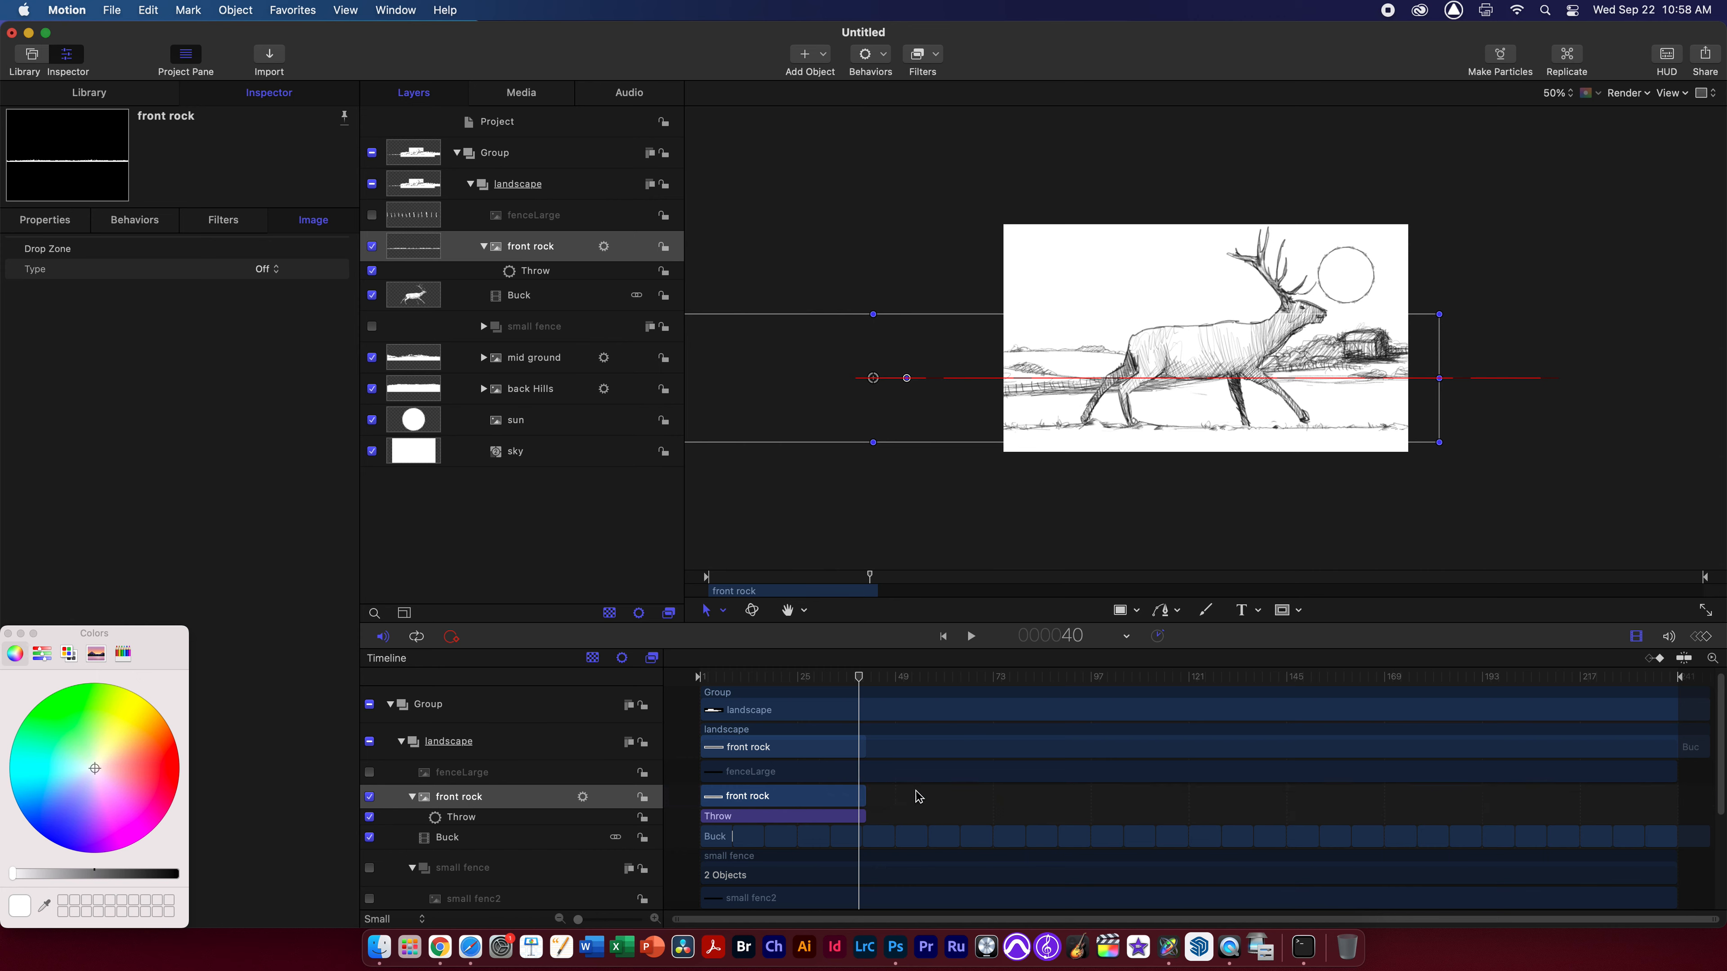
left_click(862, 681)
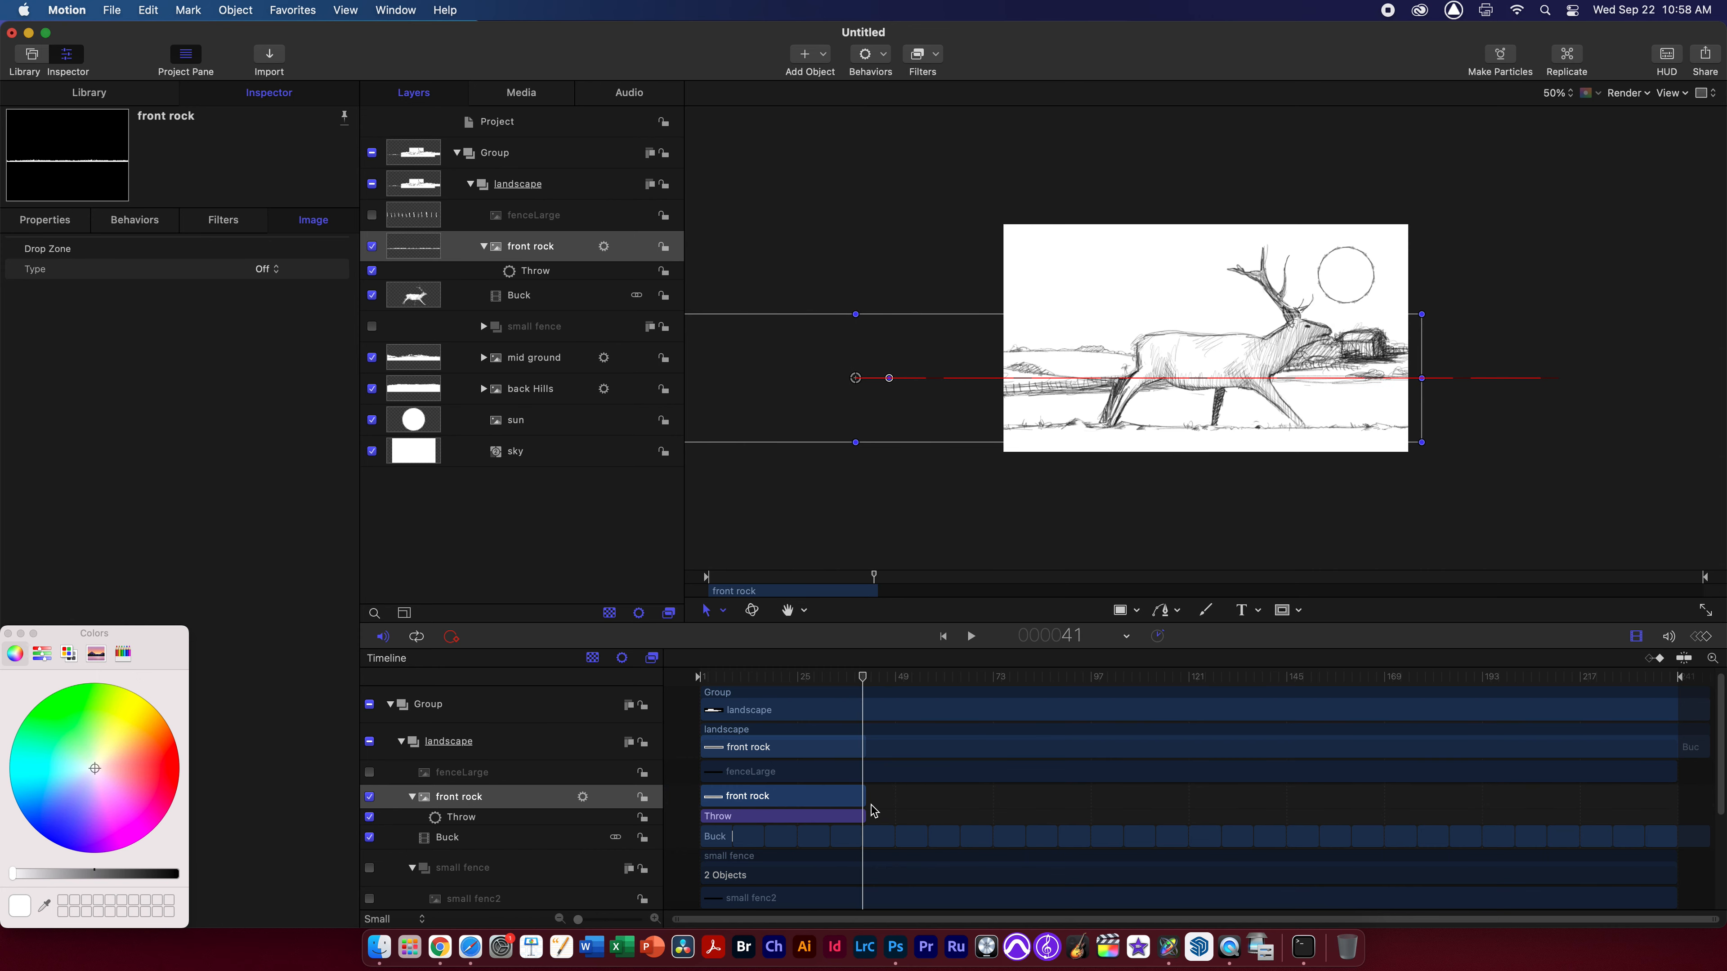
Play and scrub across the front rock layer's trimmed end, and replay the opening frames to check its motion
key("space")
key("space")
left_click_drag(875, 673, 851, 672)
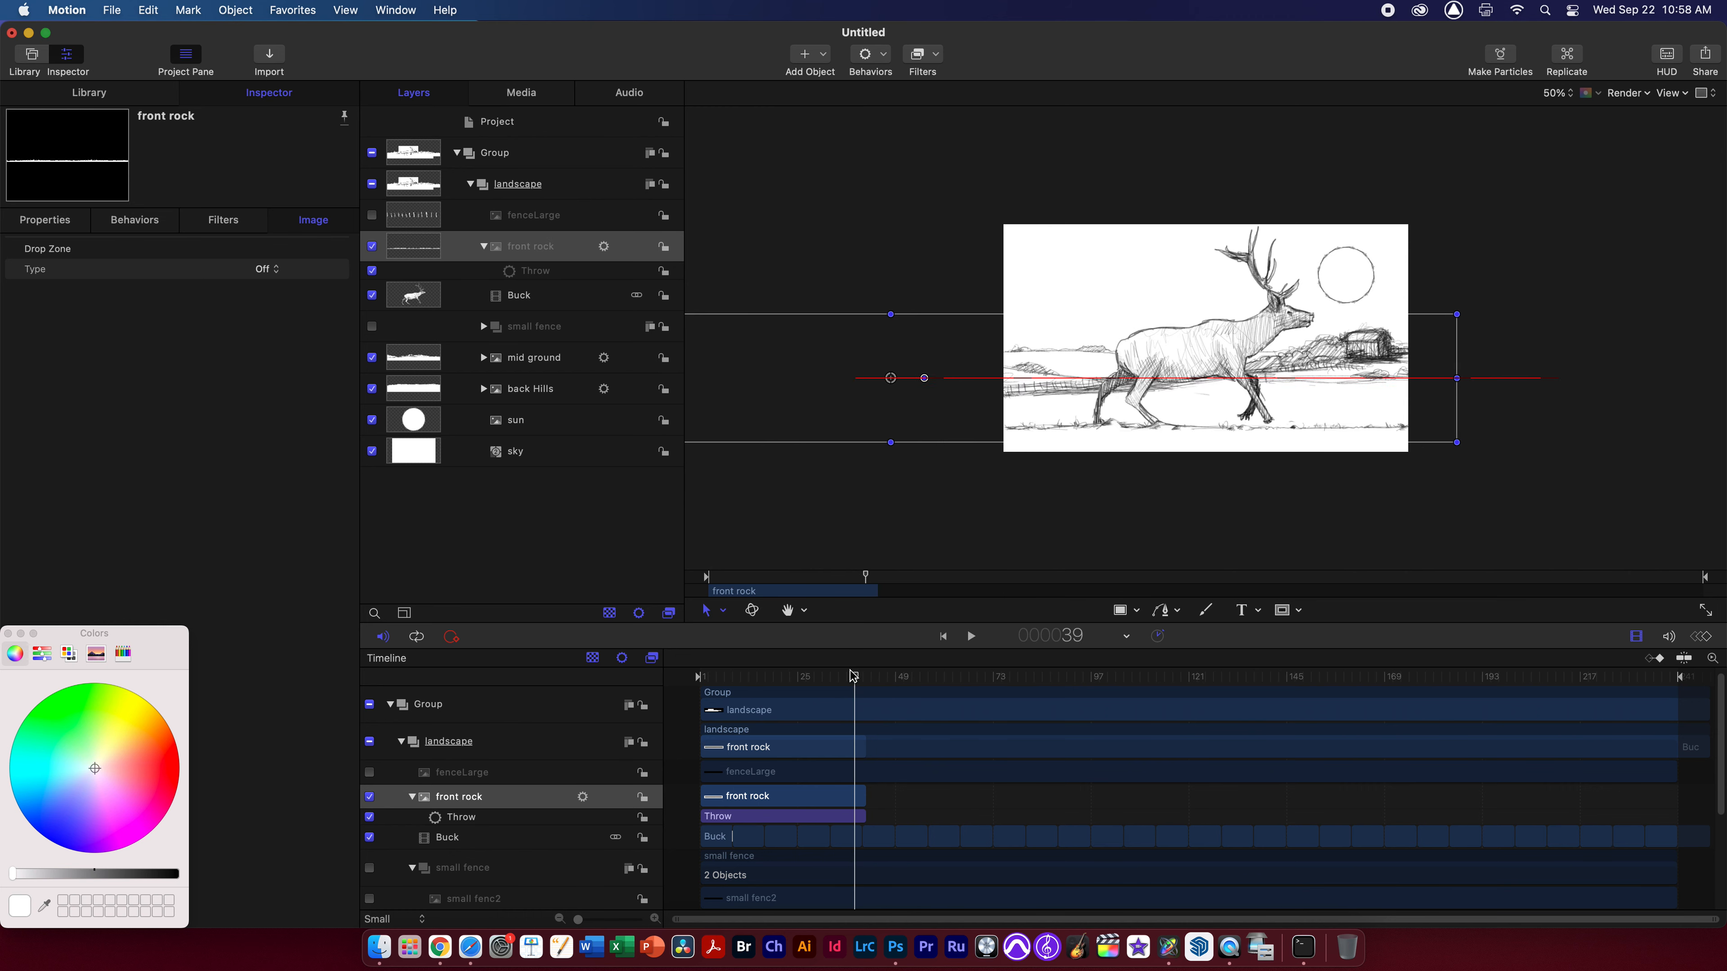
key("space")
key("space")
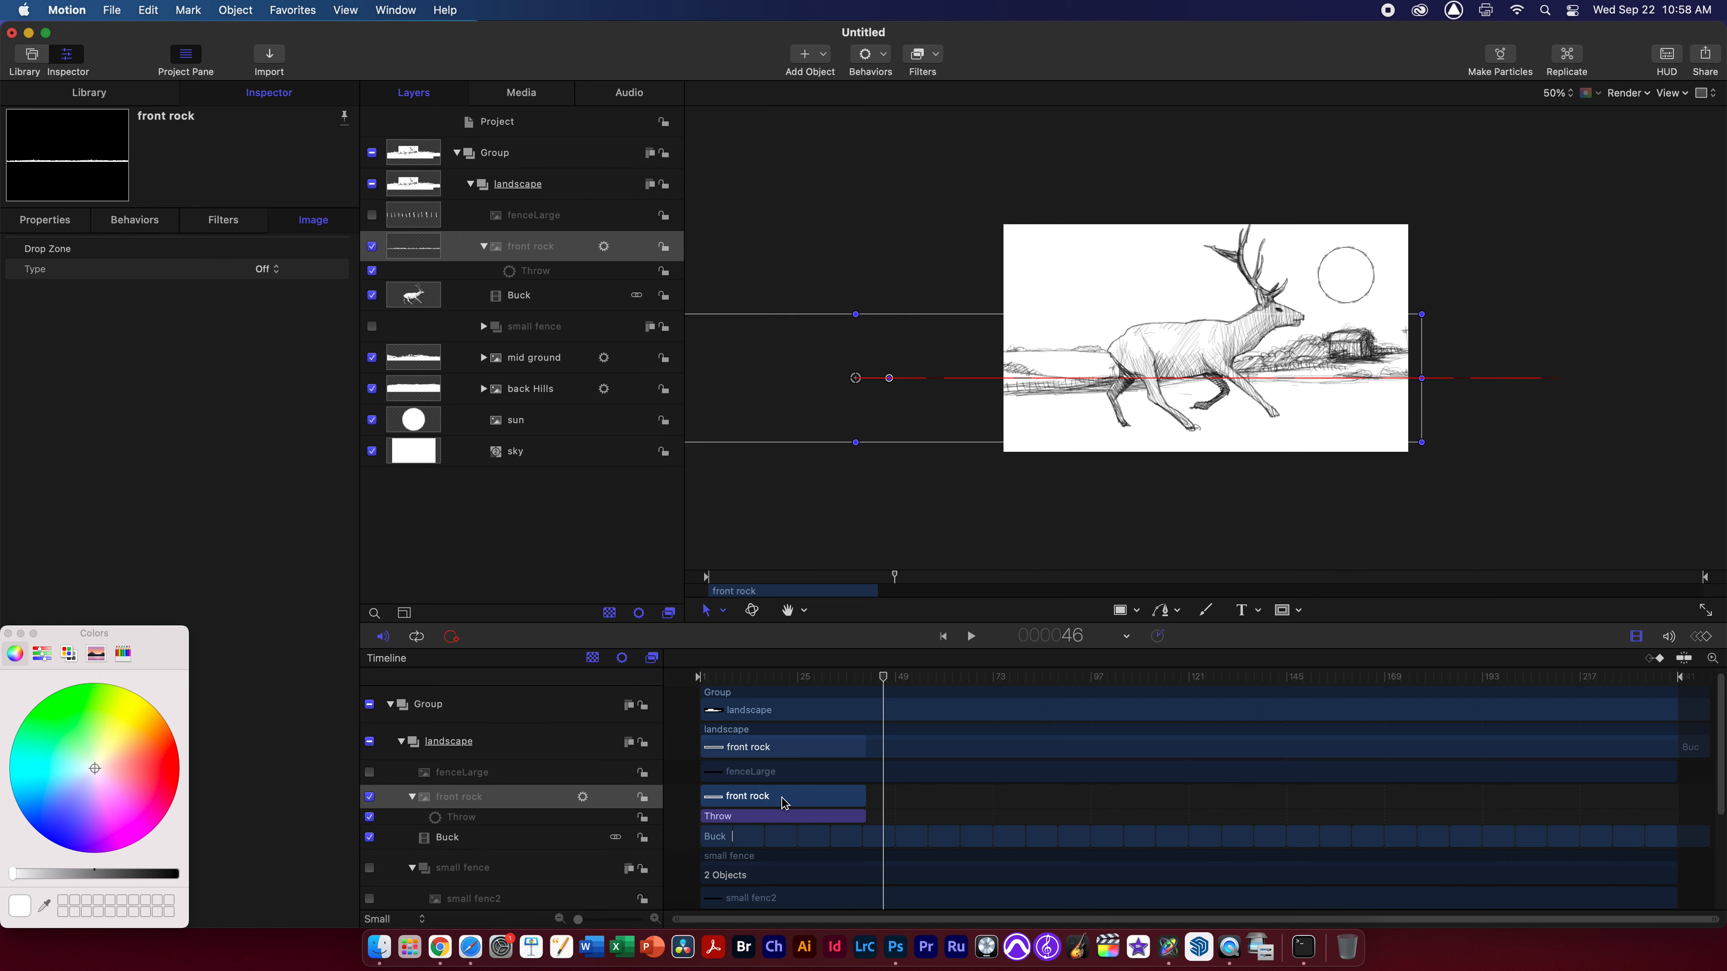
mouse_move(884, 680)
left_mouse_down()
mouse_move(842, 677)
mouse_move(858, 677)
left_mouse_up()
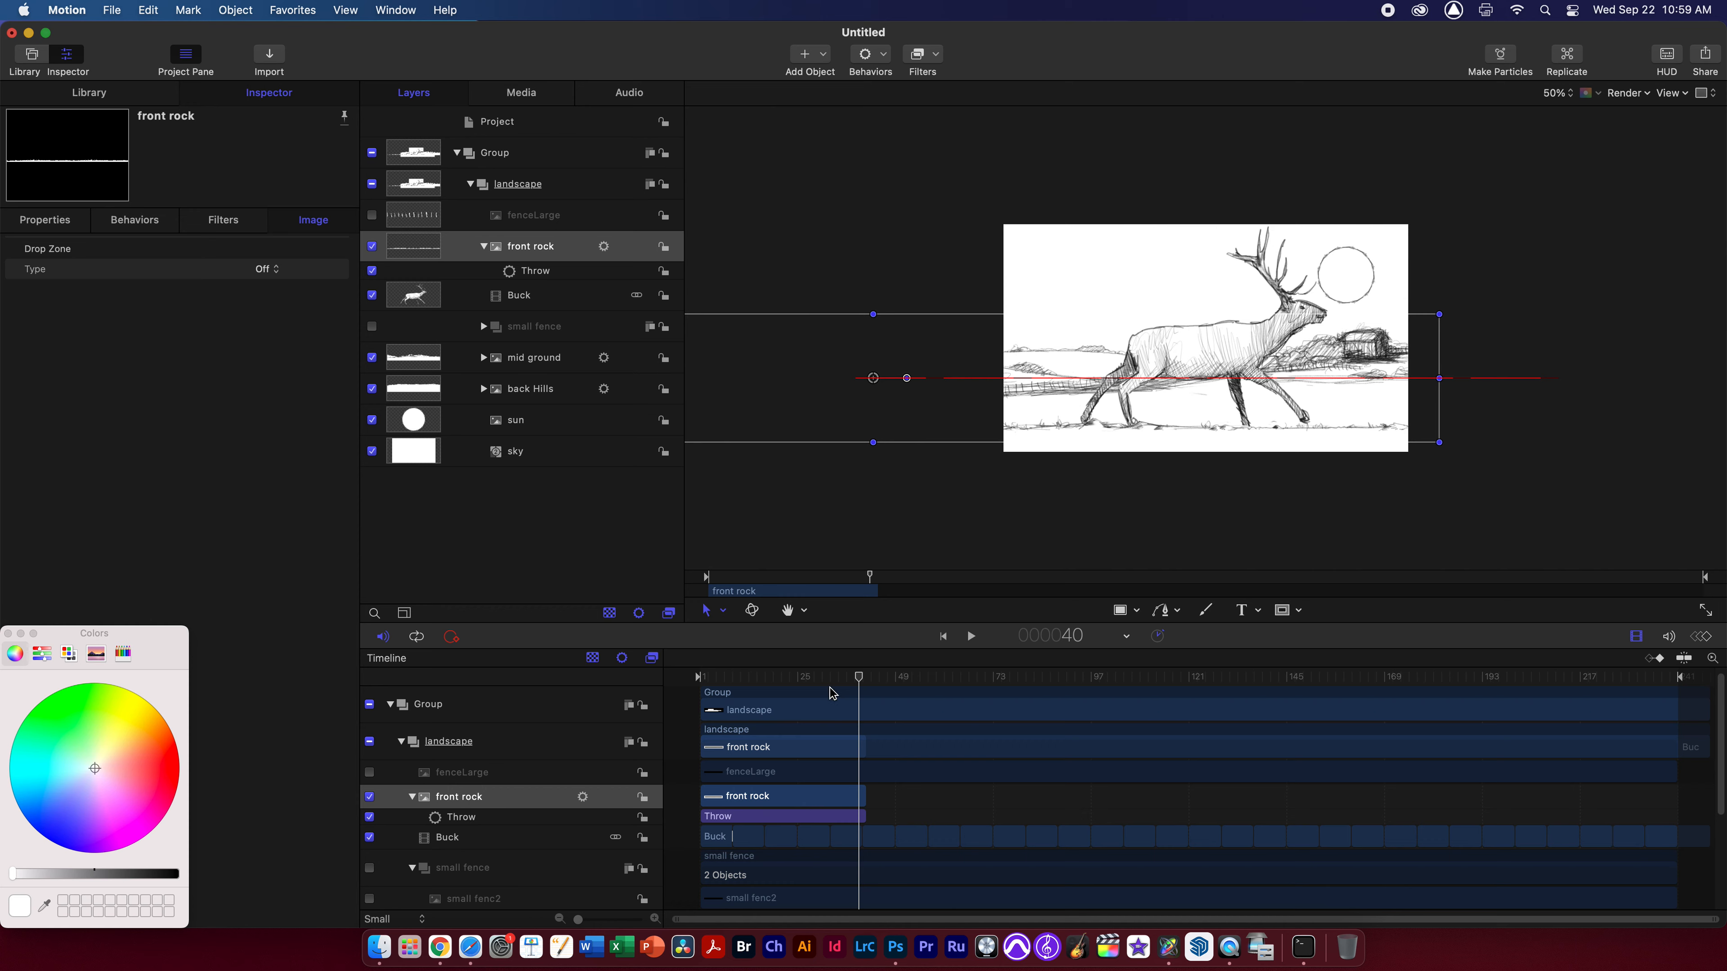
key("space")
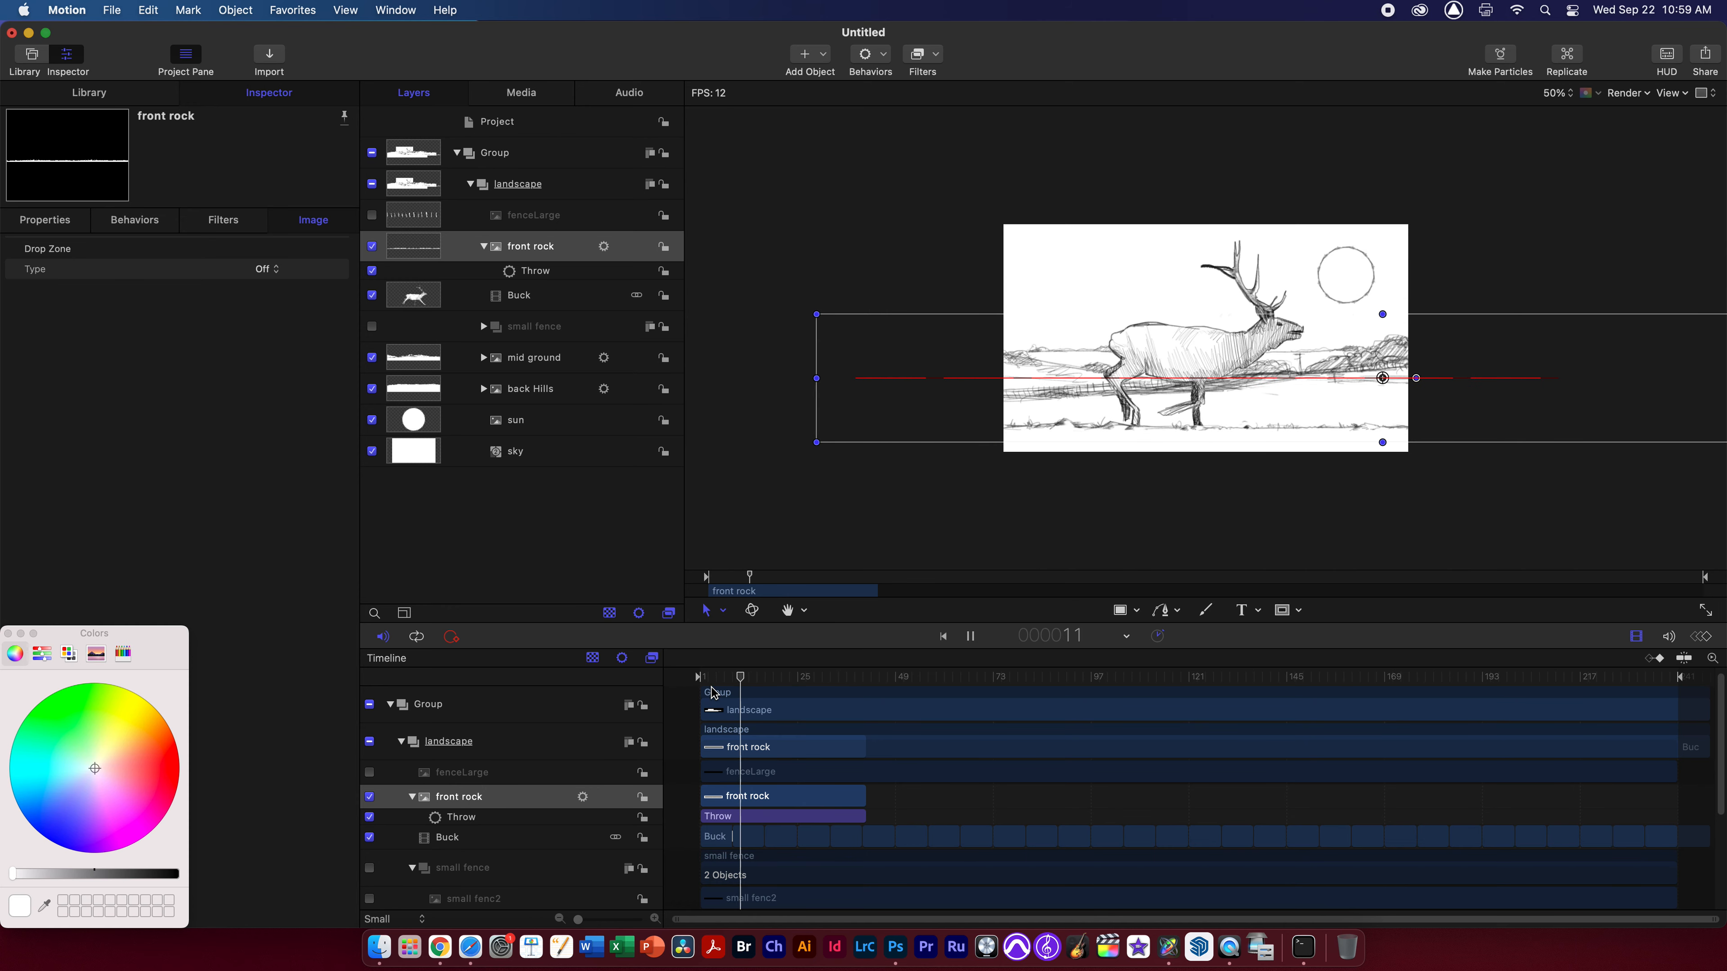
key("space")
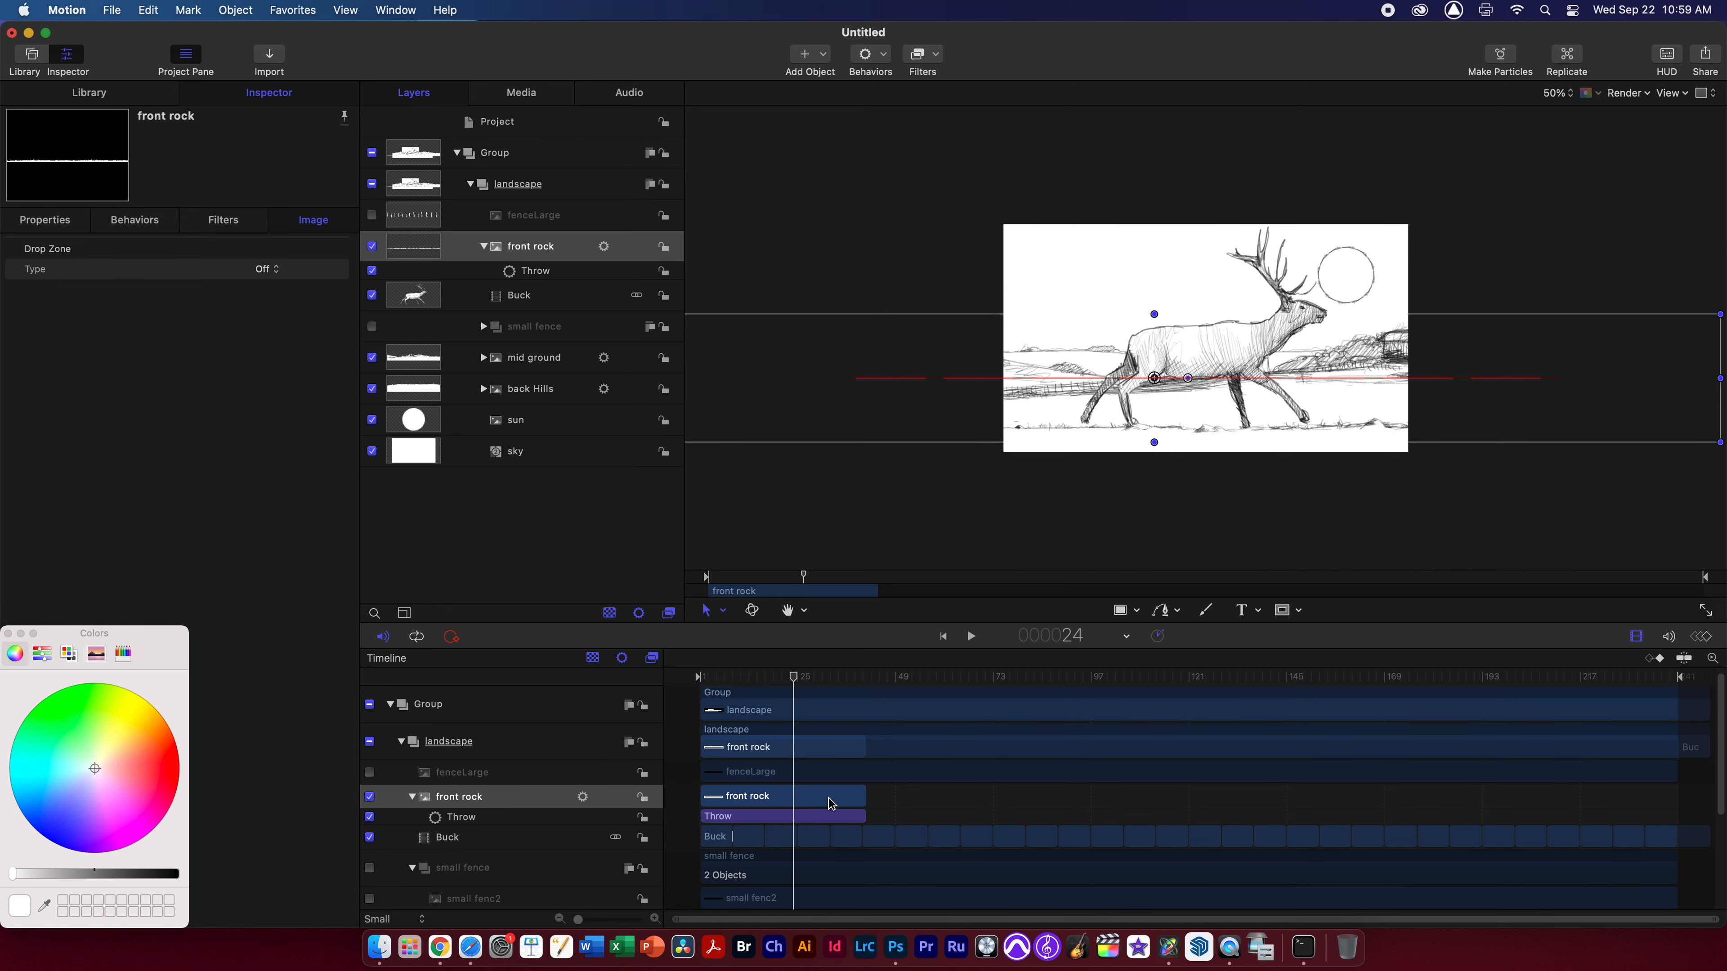
Duplicate the front rock layer, move the copy to start right where the original ends, and check the playback at the join
right_click(814, 804)
left_click(865, 650)
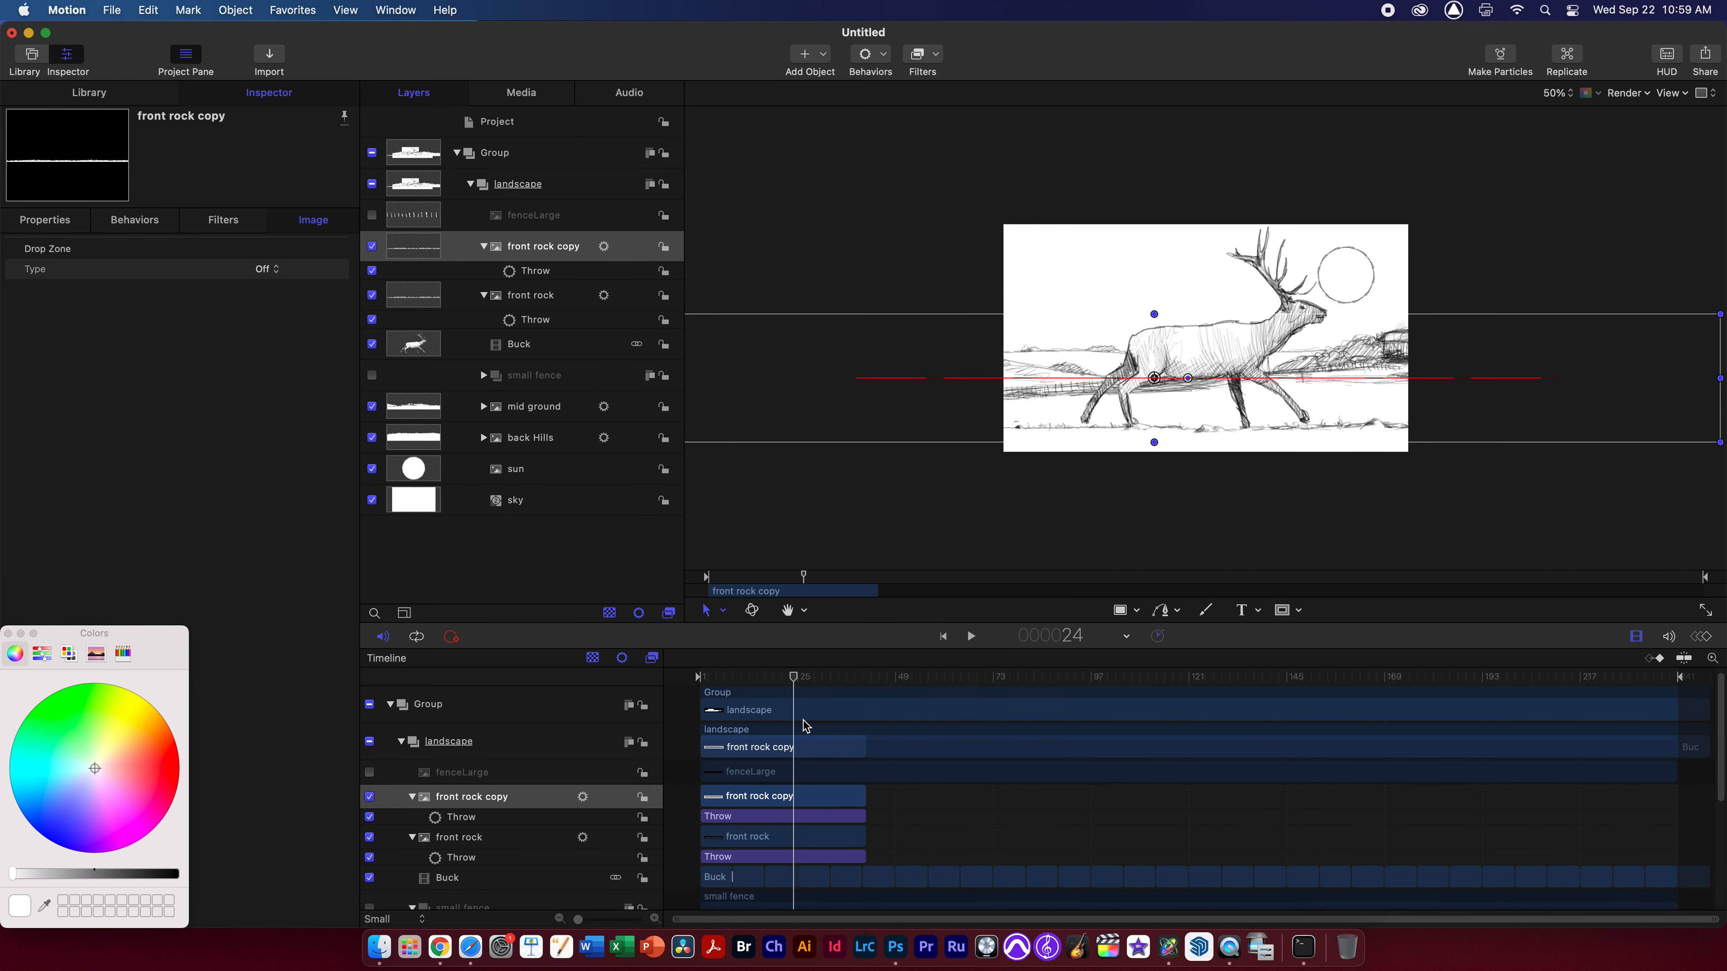
left_click_drag(815, 806, 969, 812)
key("space")
key("space")
left_click_drag(835, 686, 864, 683)
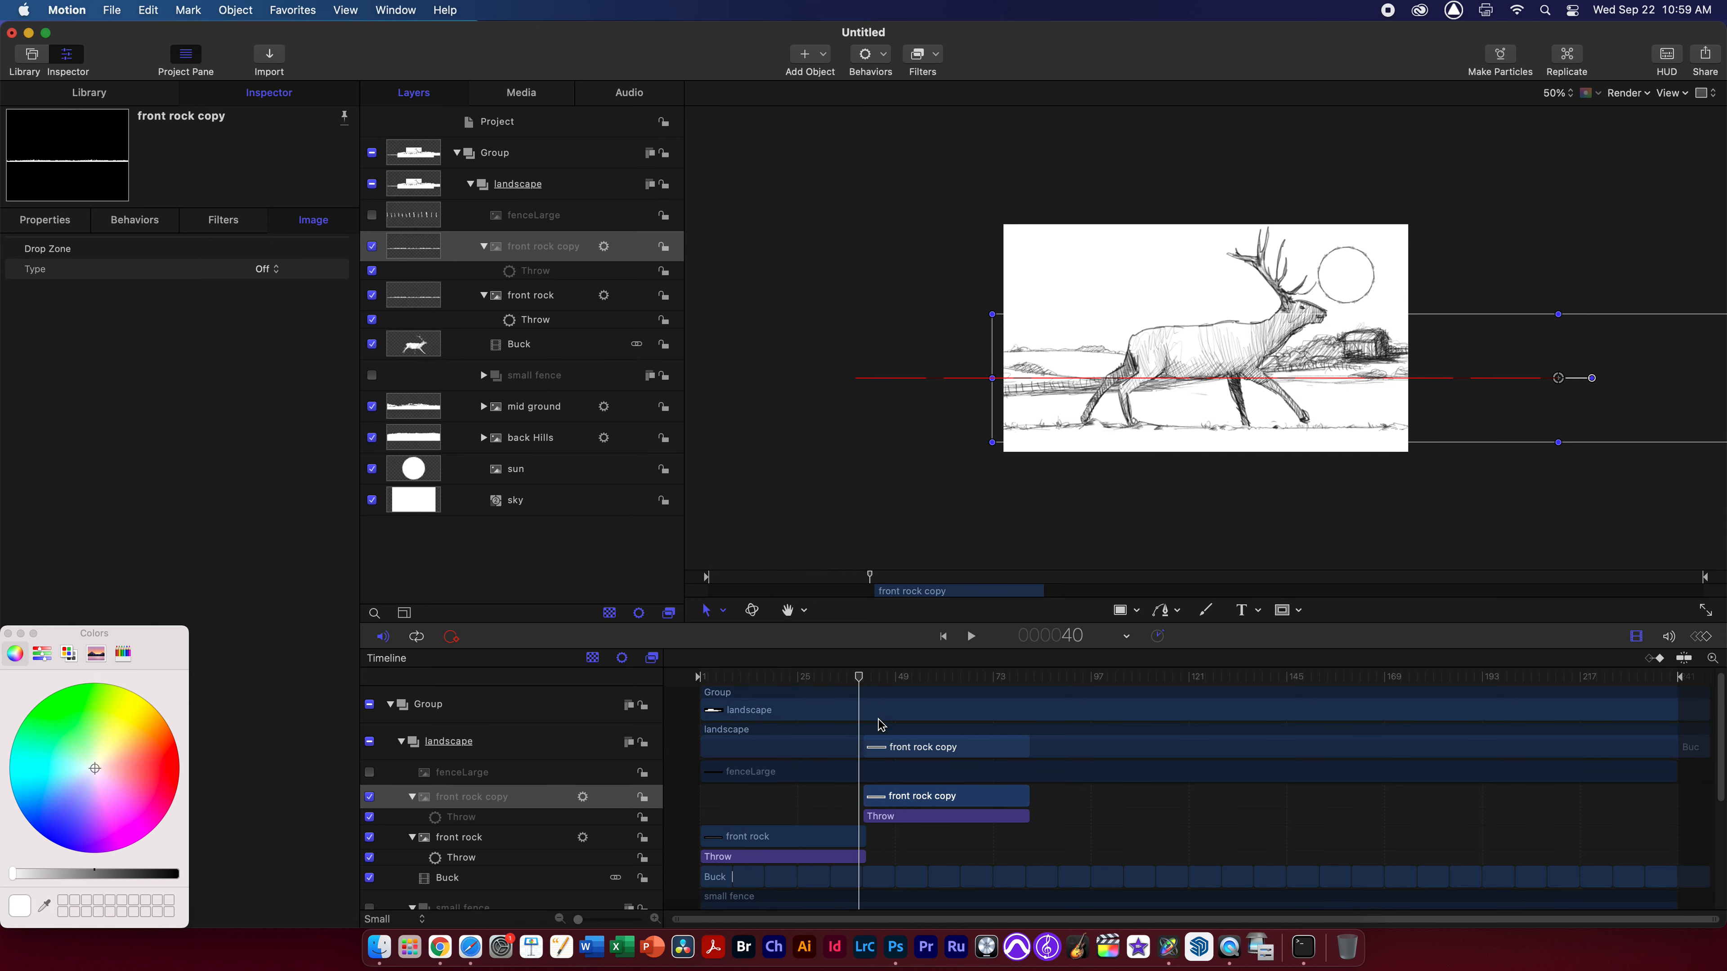
Shift the front rock copy in the timeline to start at about frame 48 and compare the frames around the gap
left_click_drag(908, 799, 936, 799)
left_click_drag(876, 685, 893, 679)
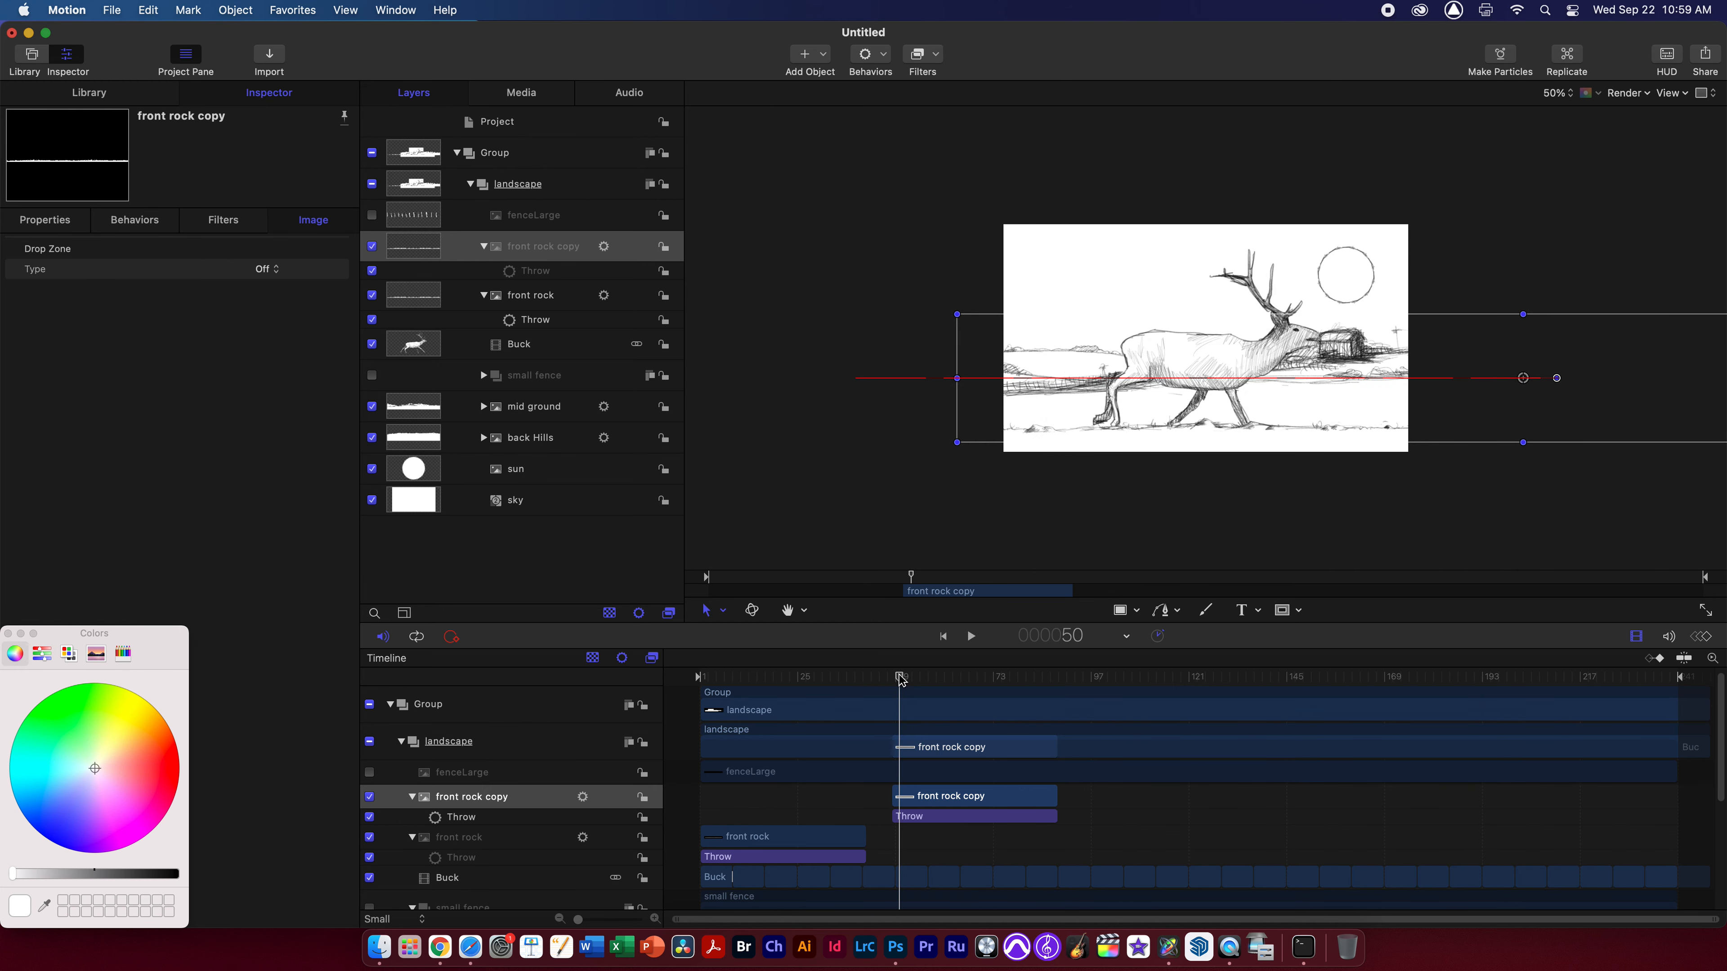
mouse_move(869, 684)
left_mouse_down()
mouse_move(625, 696)
mouse_move(862, 692)
left_mouse_up()
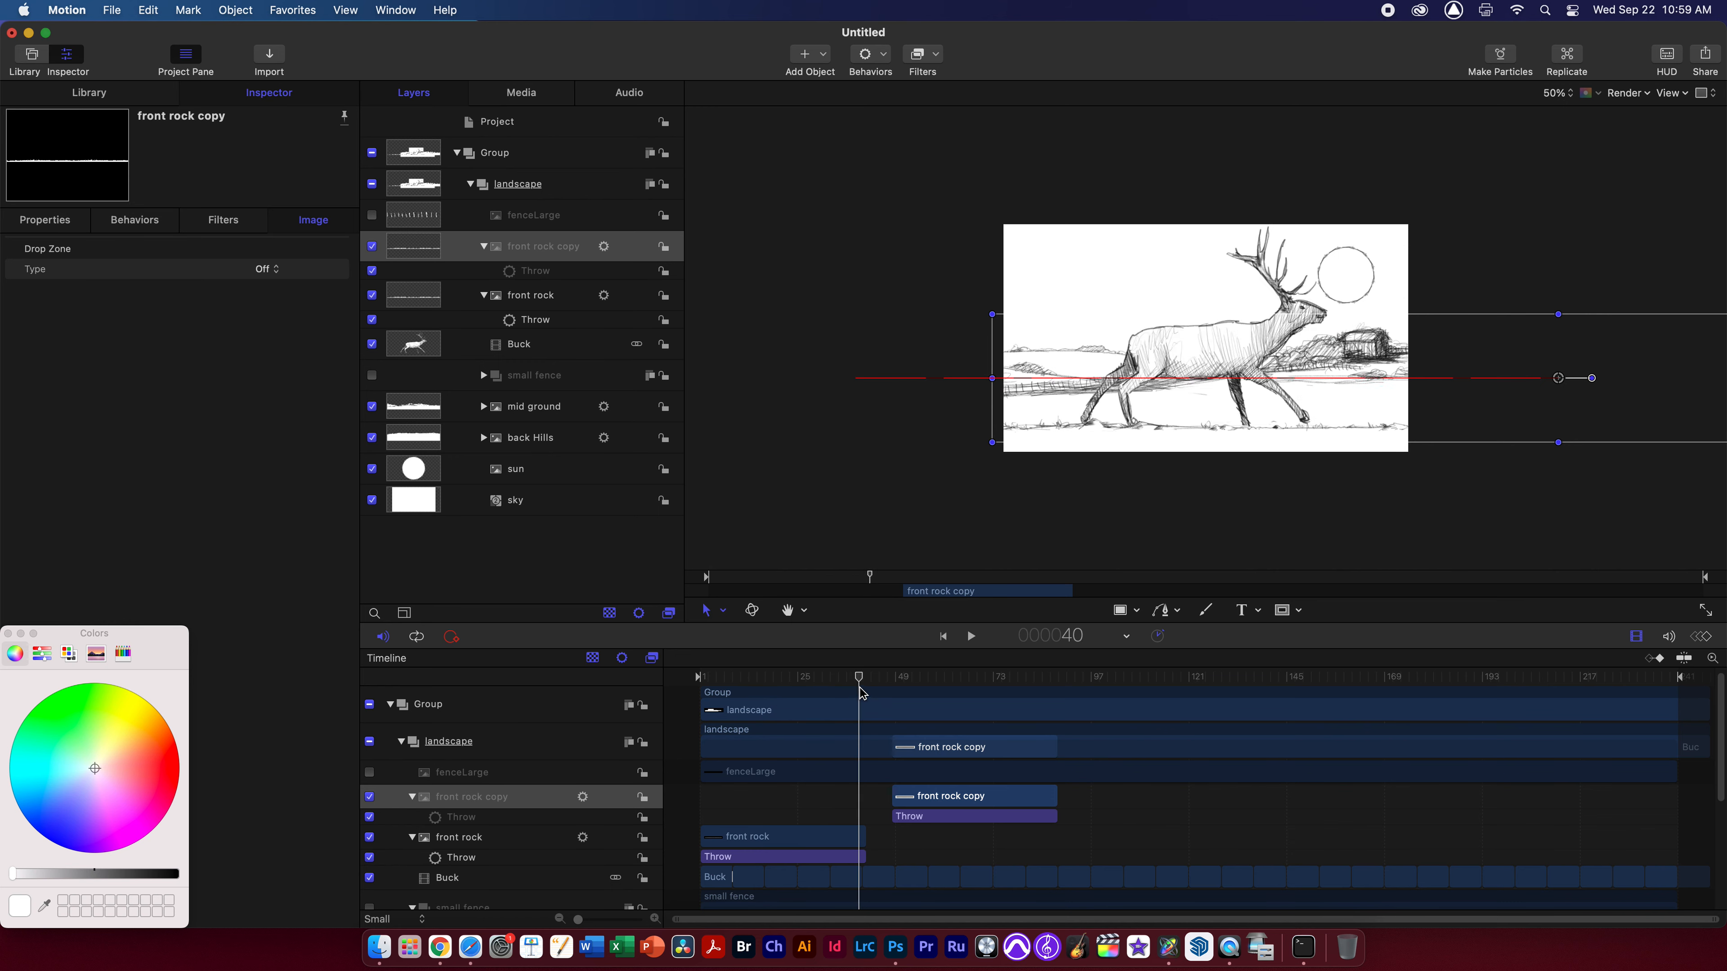
Move the front rock copy in the timeline to start at about frame 41, where the original ends, and play through the join
left_click_drag(918, 795, 889, 792)
left_click_drag(858, 704, 837, 708)
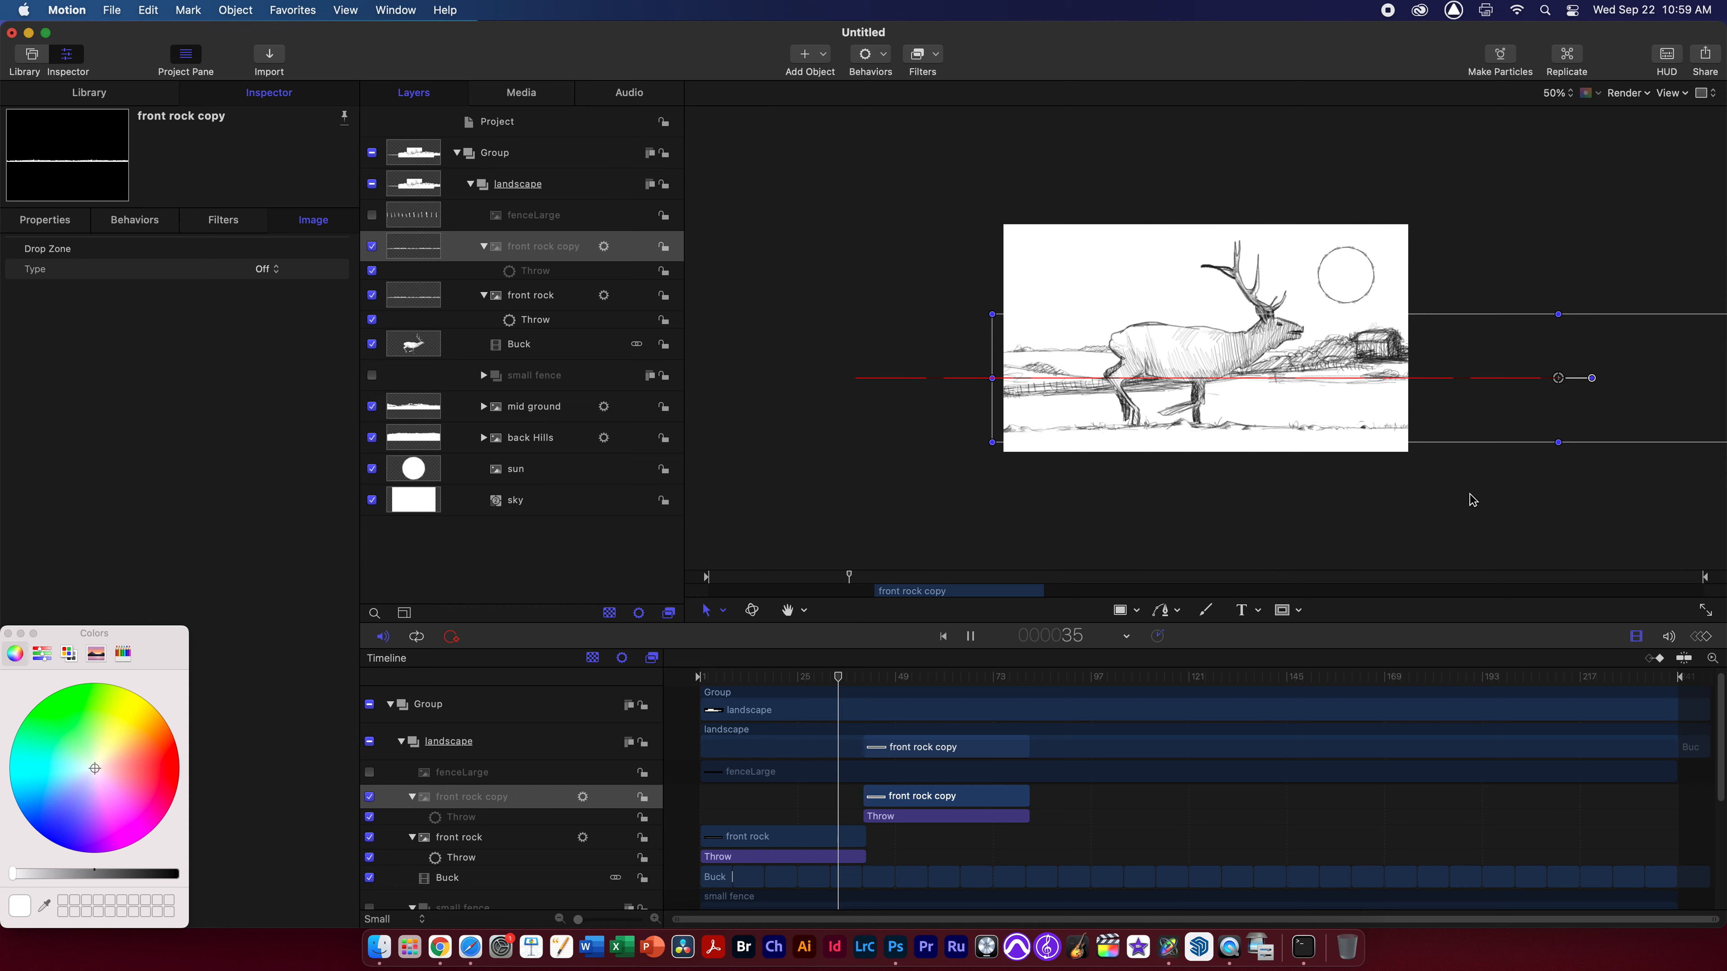
key("space")
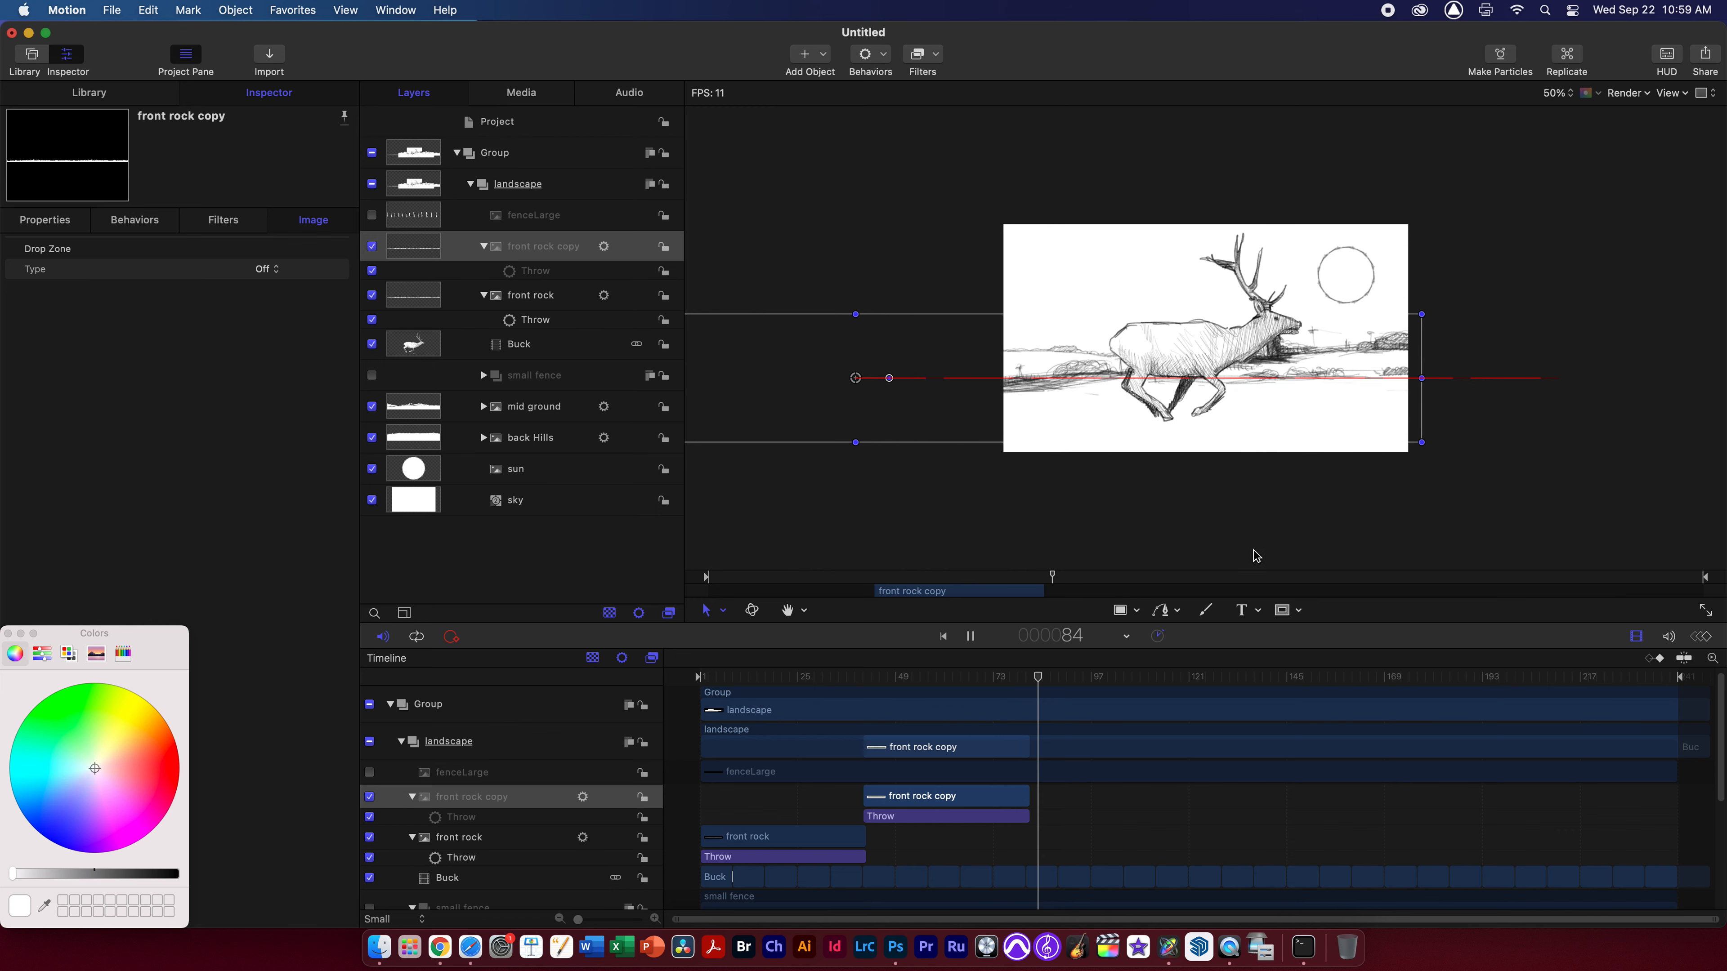
key("space")
Duplicate the front rock copy five times, lay the copies nearly end to end to the project's end, and start playback
left_click_drag(1058, 678, 1698, 808)
key("cmd+d")
key("cmd+d")
key("super+d")
key("super+d")
key("super+d")
key("space")
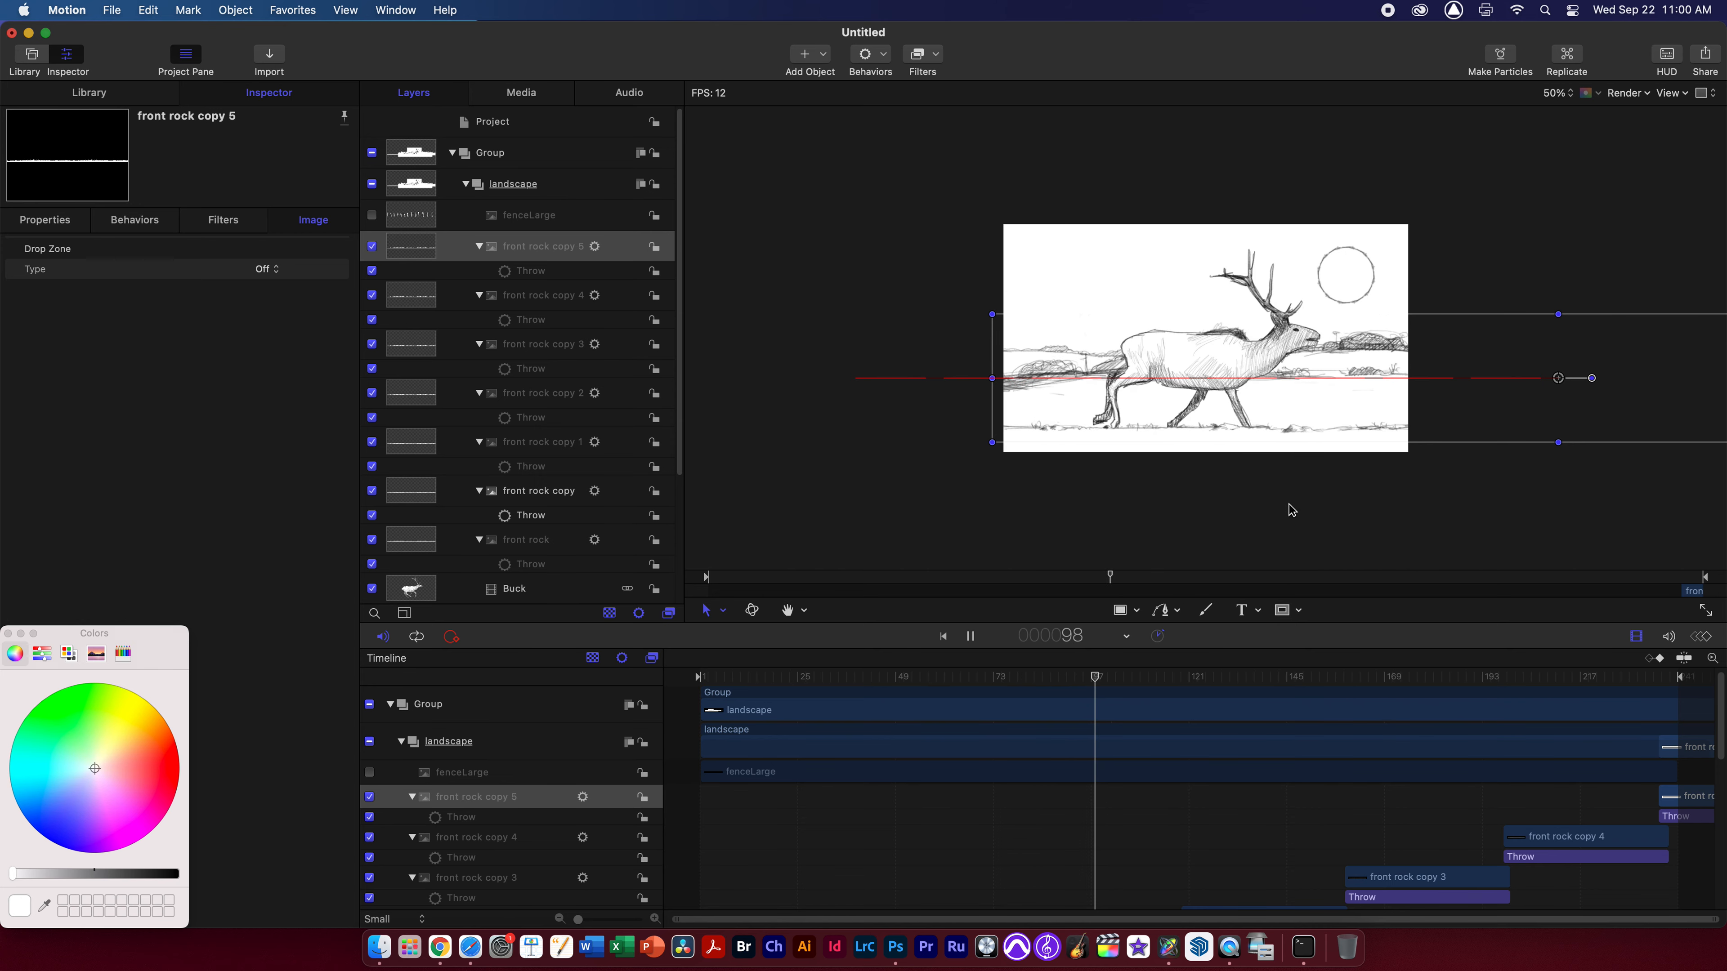
Collapse all the front rock layers in the layer list to hide their Throw behaviors
left_click(478, 246)
left_click(479, 278)
left_click(478, 309)
left_click(478, 340)
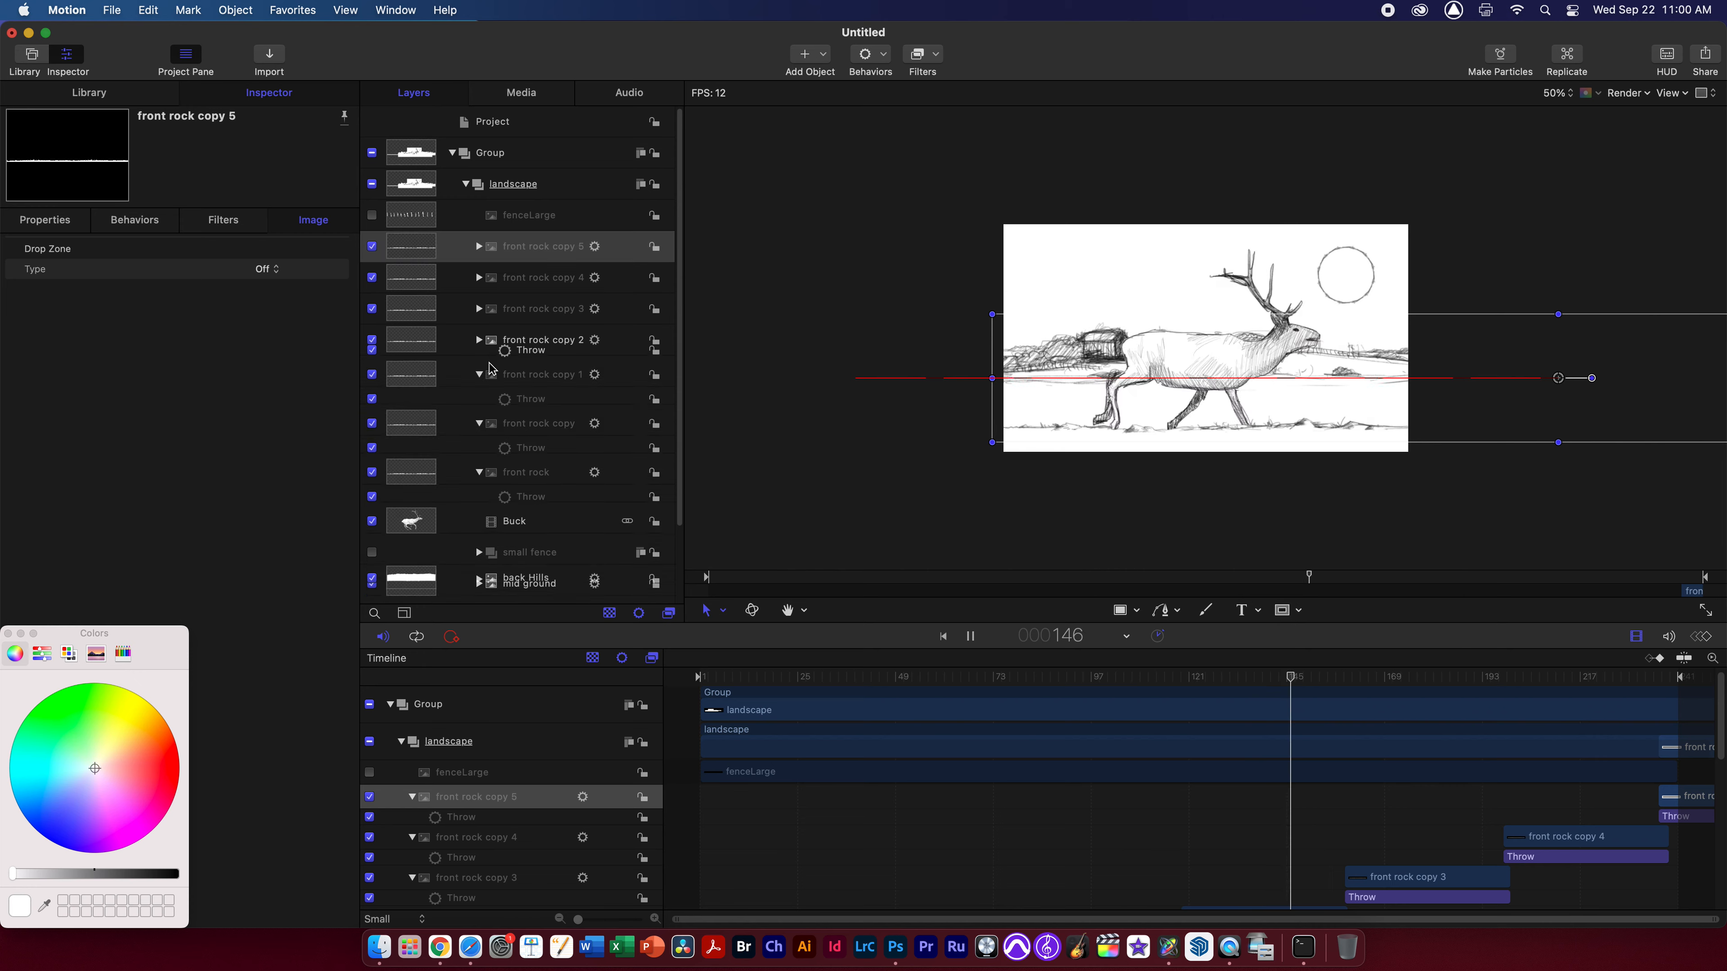
left_click(479, 371)
left_click(479, 402)
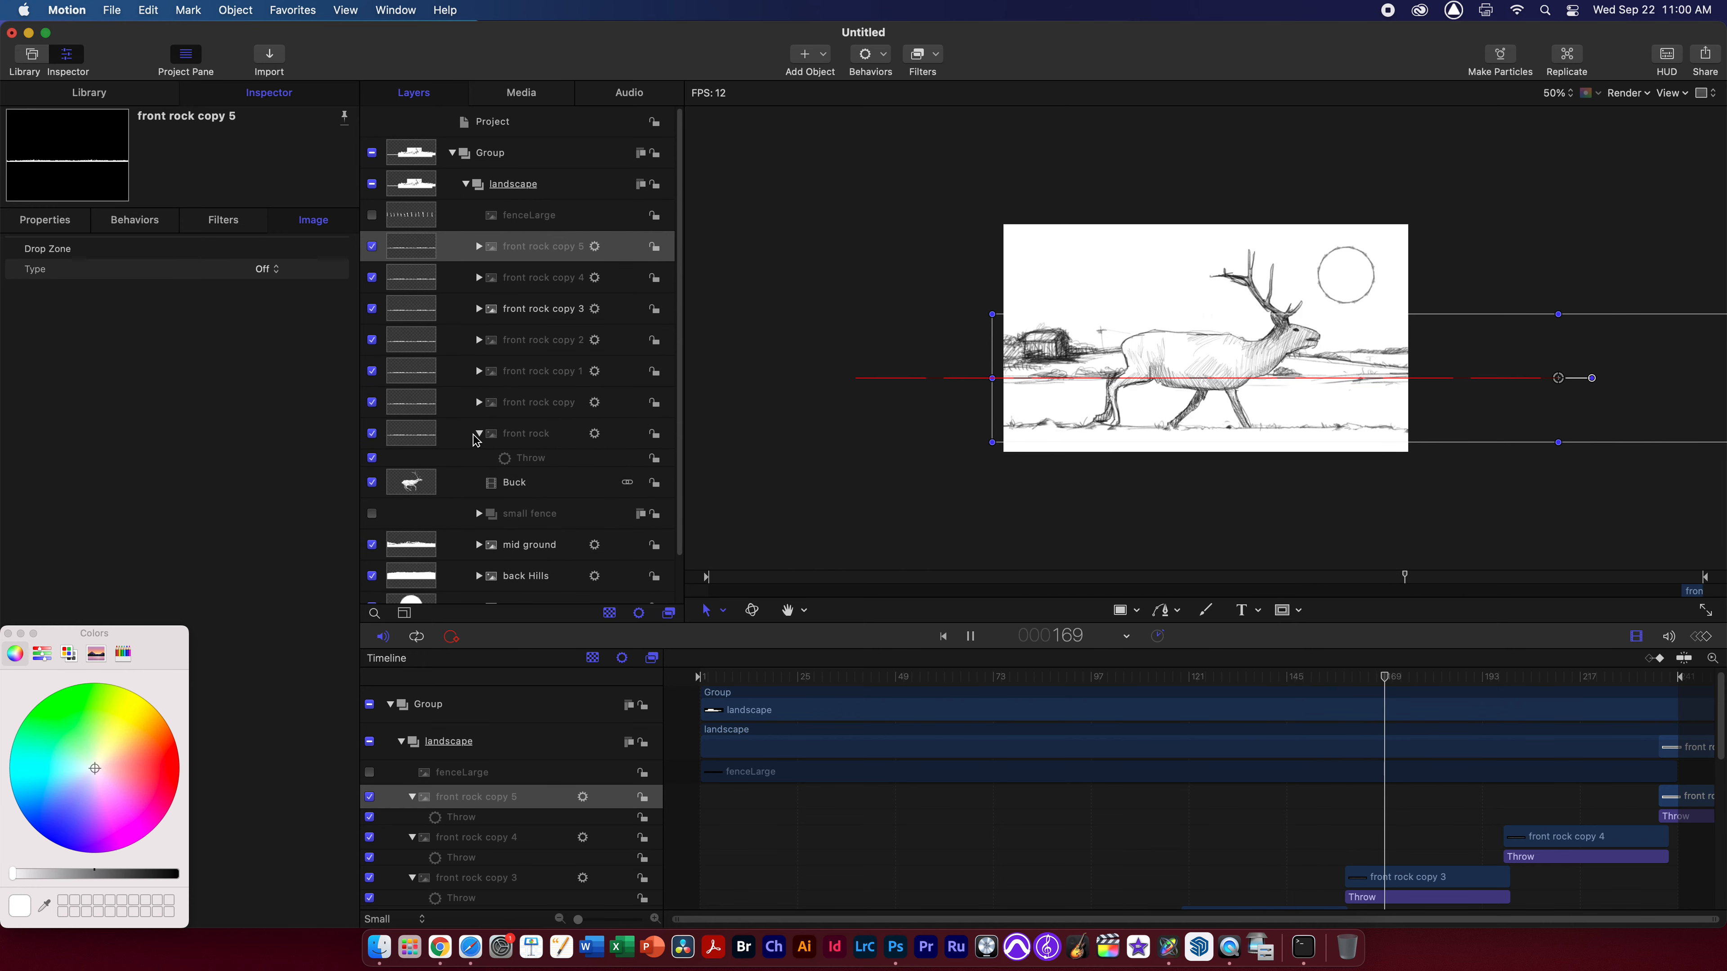
left_click(478, 433)
Go through the front rock layers one by one to check their timeline placement, and replay an early section of the sequence
left_click(506, 433)
left_click(530, 402)
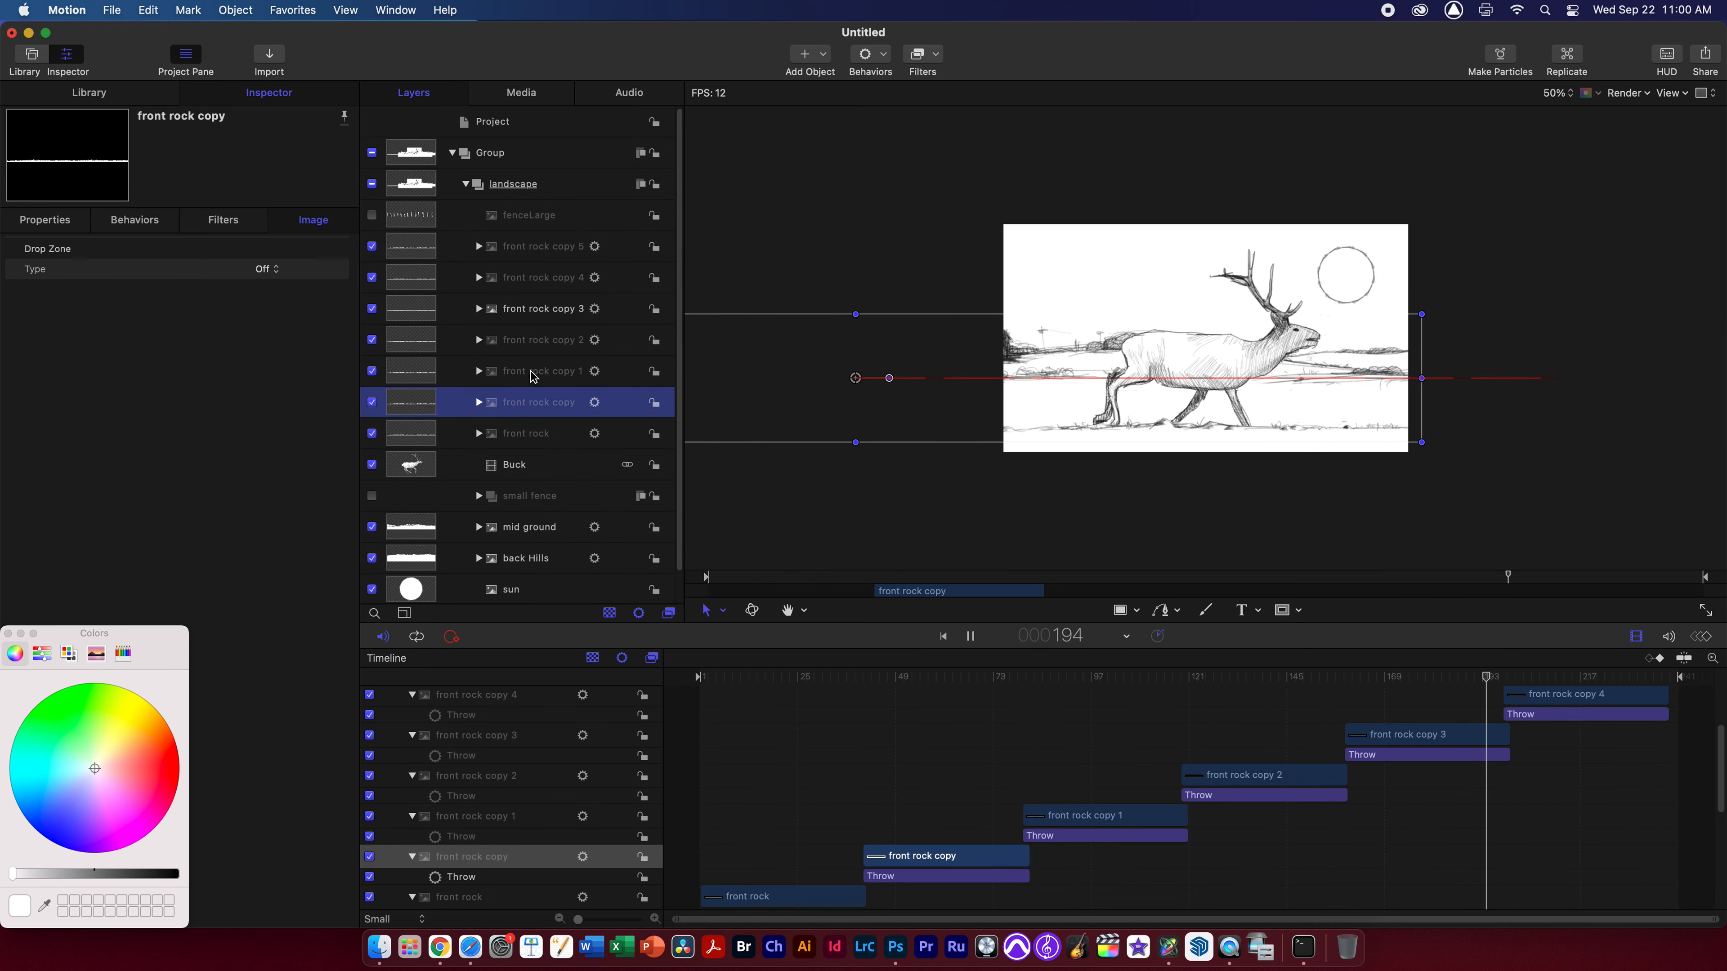
left_click(532, 372)
left_click(535, 340)
left_click(537, 309)
left_click(539, 278)
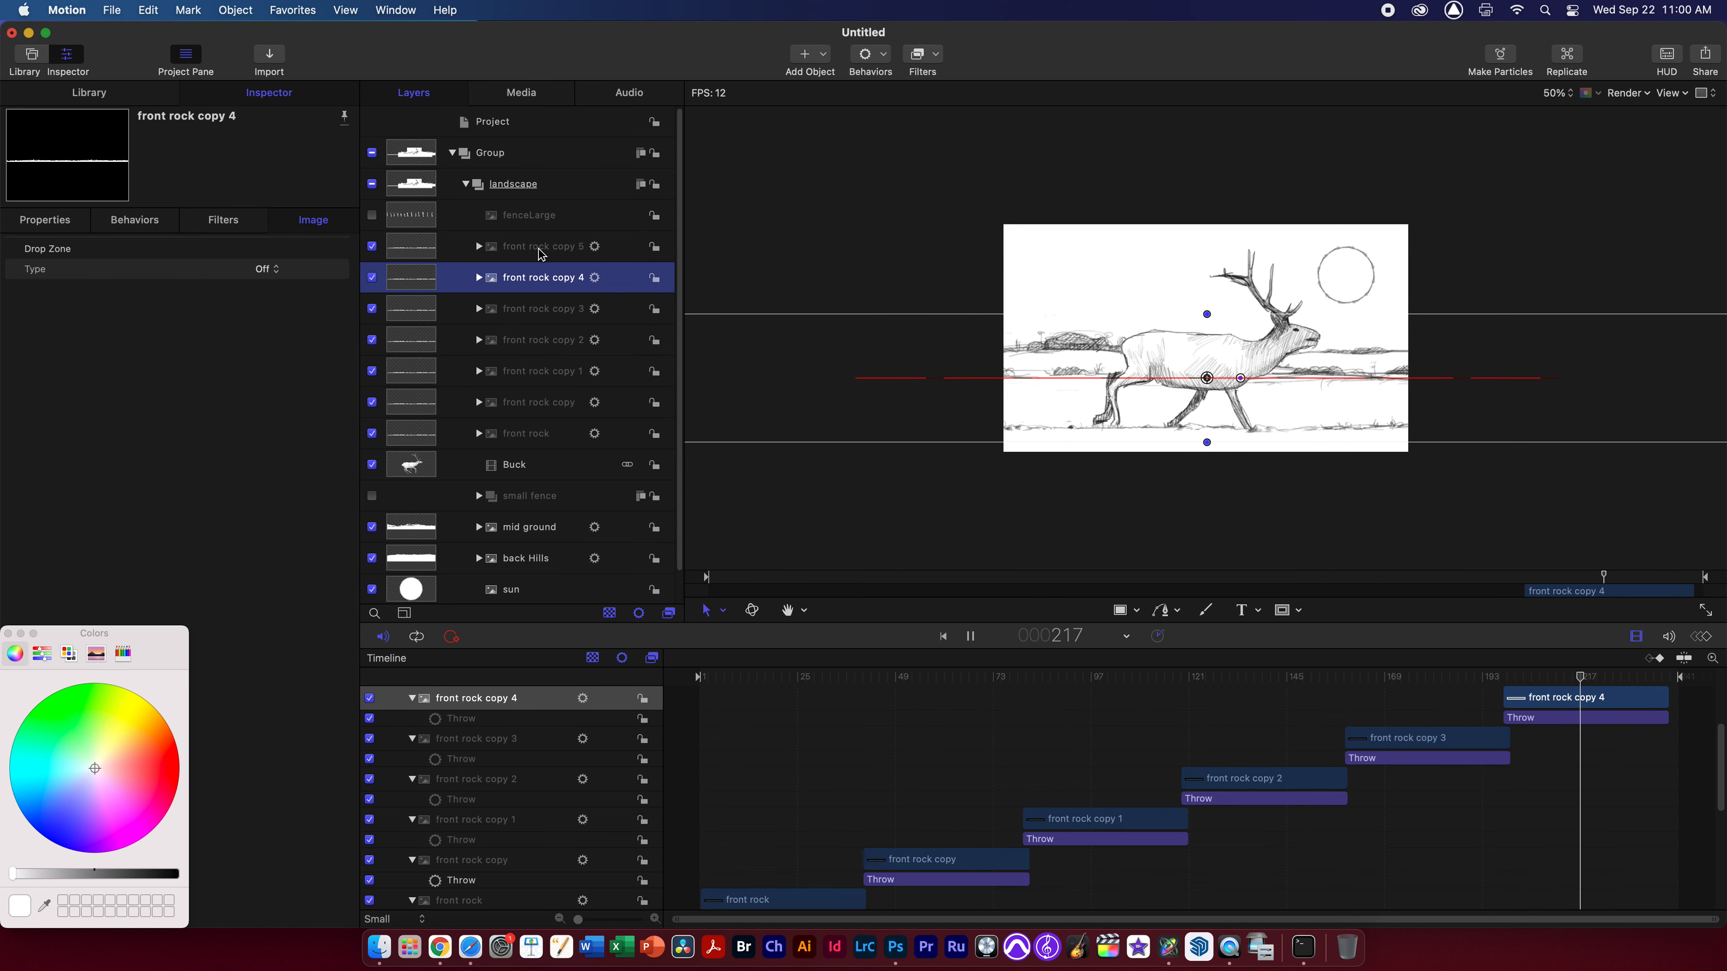
left_click(540, 252)
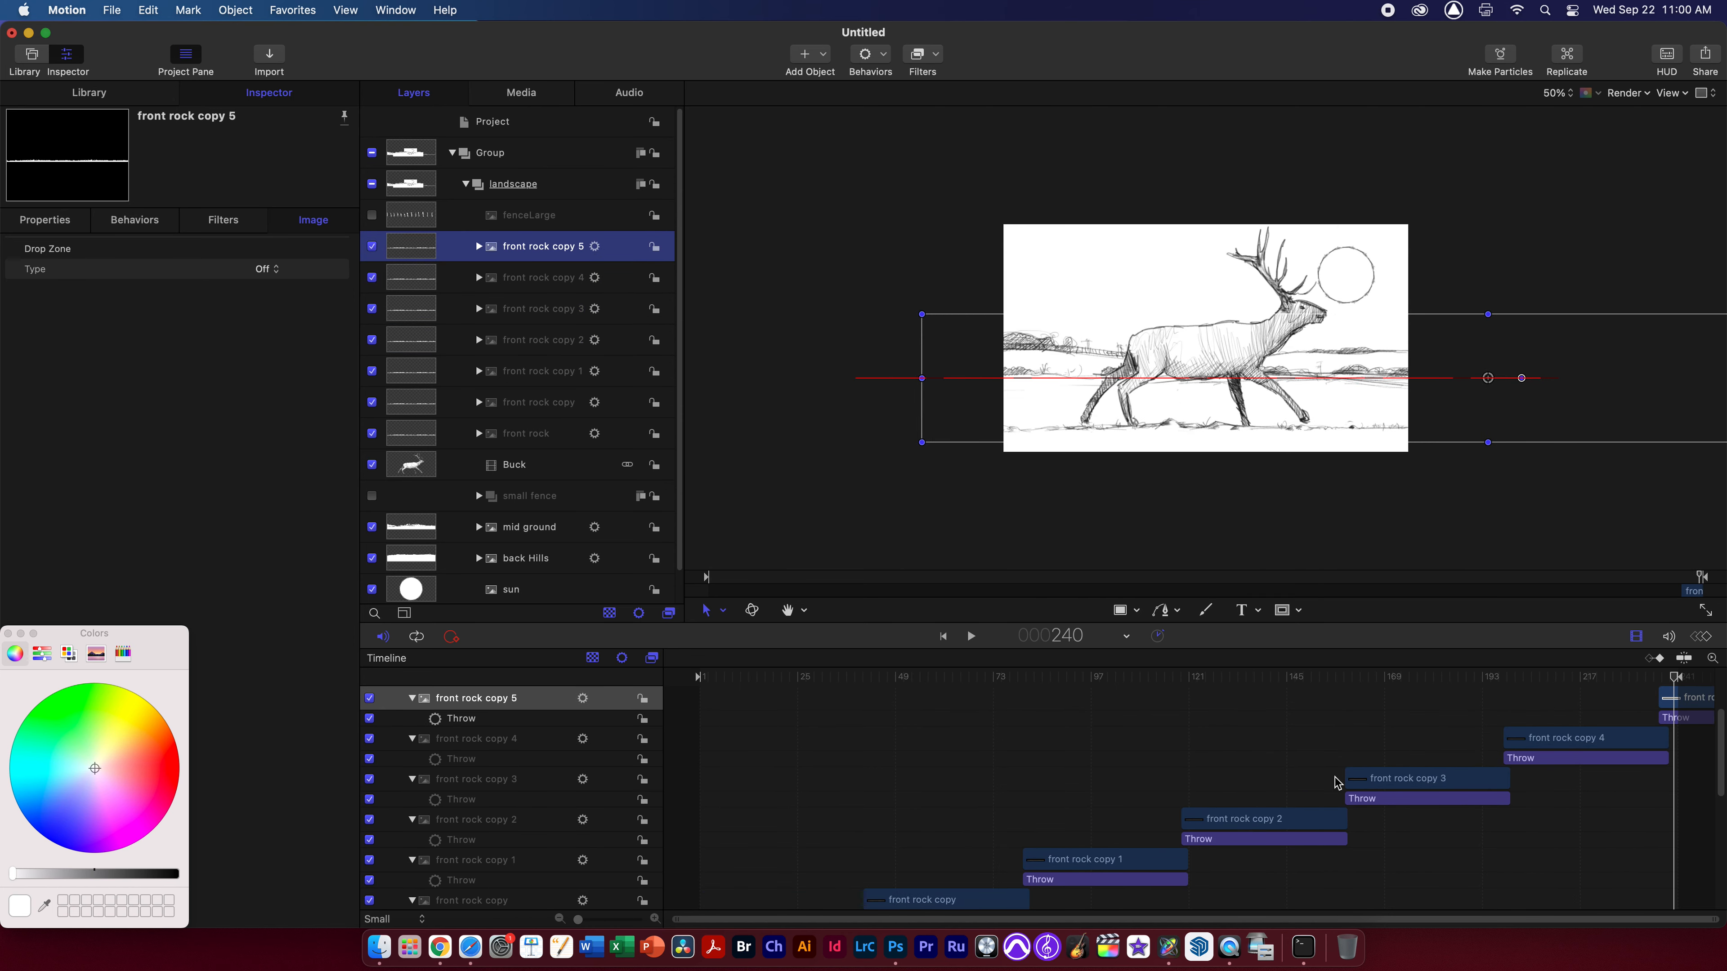
scroll(877, 748, "up", 3)
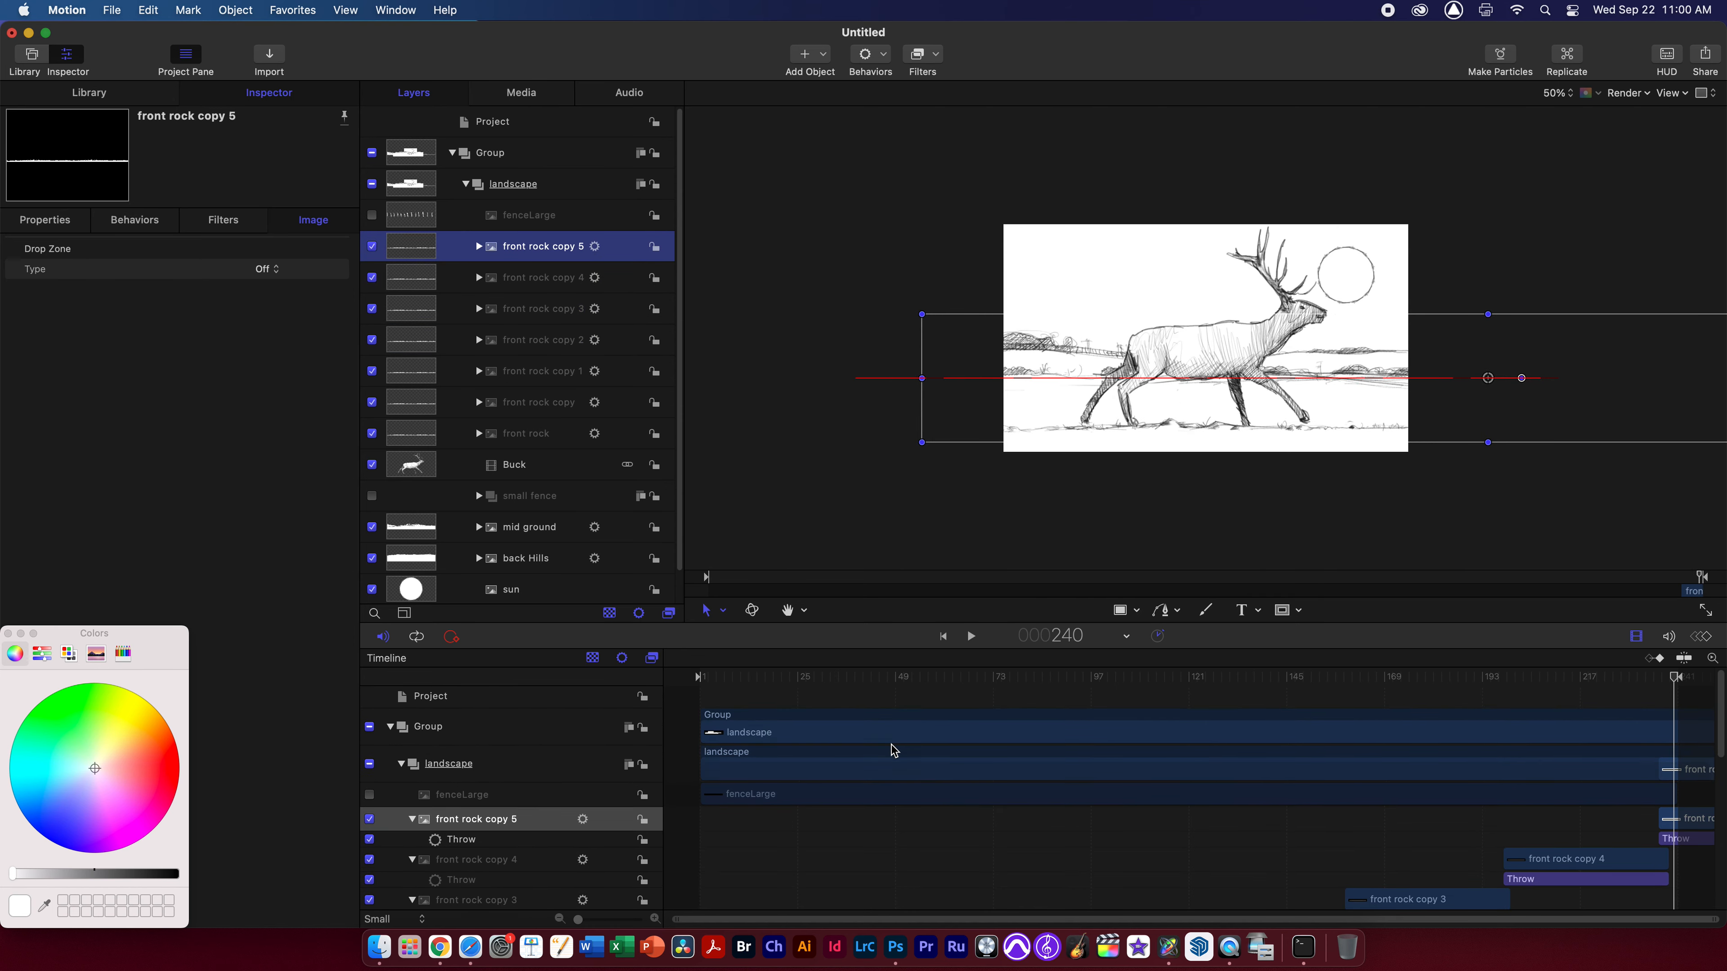
scroll(893, 750, "down", 4)
left_click(777, 676)
key("space")
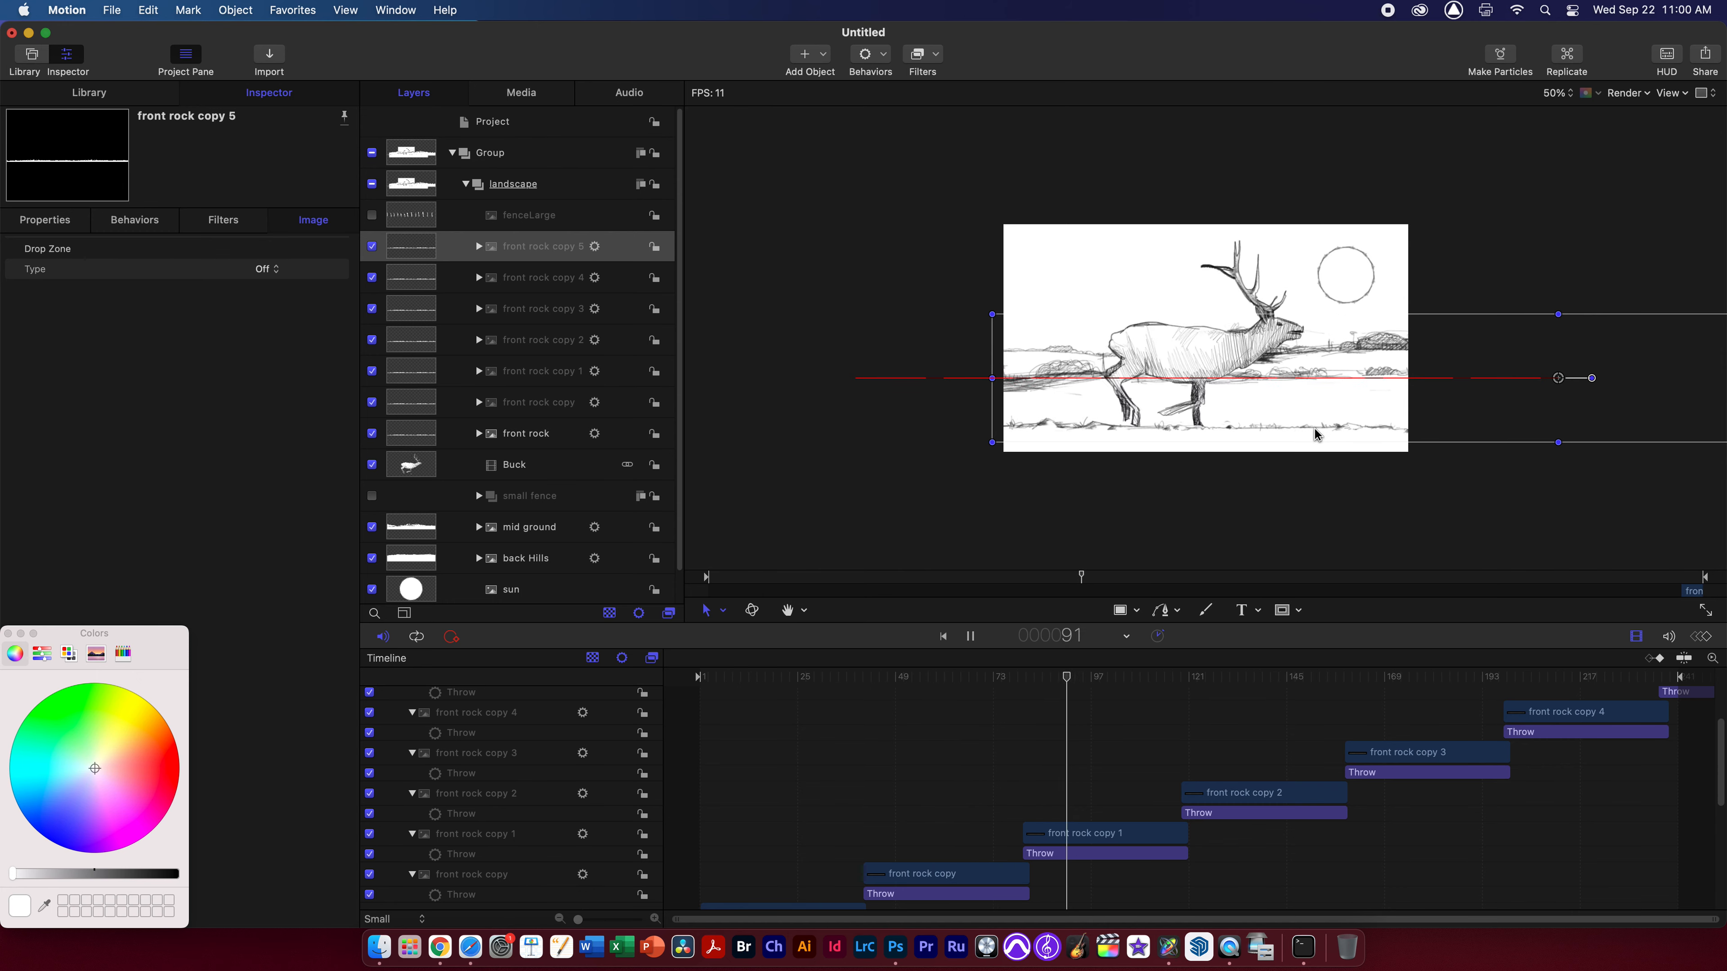
key("space")
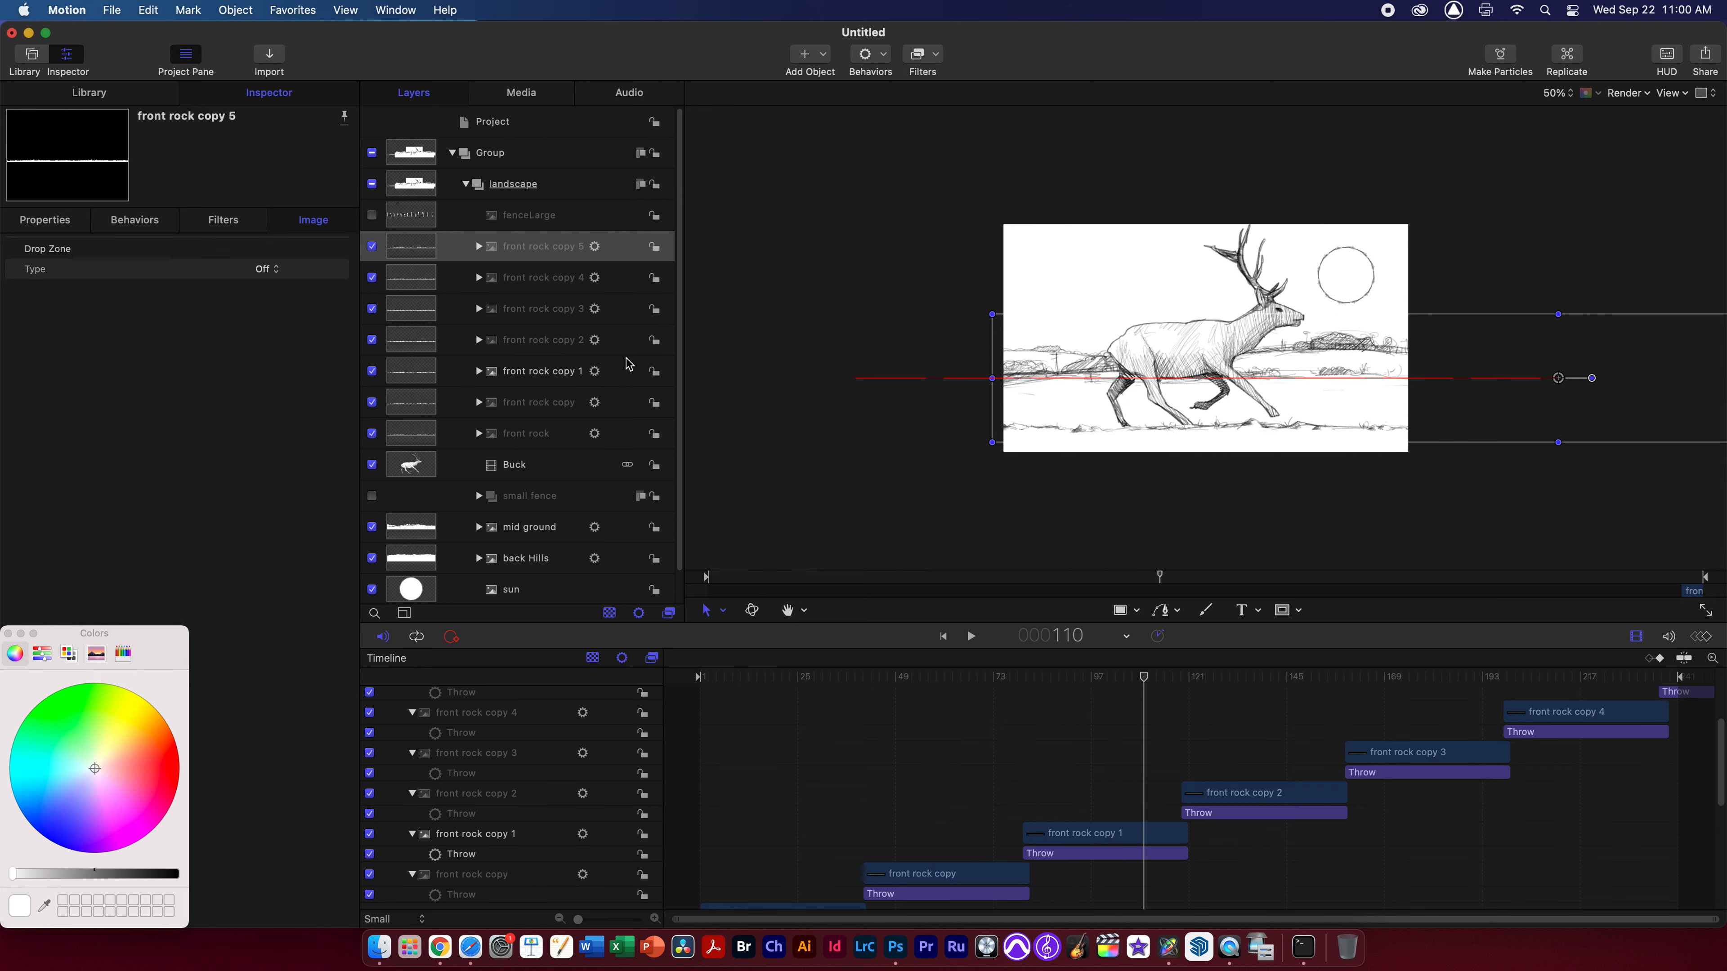
Group the front rock layer and all its copies, name the group frontRockMove, and collapse it
left_click(538, 253)
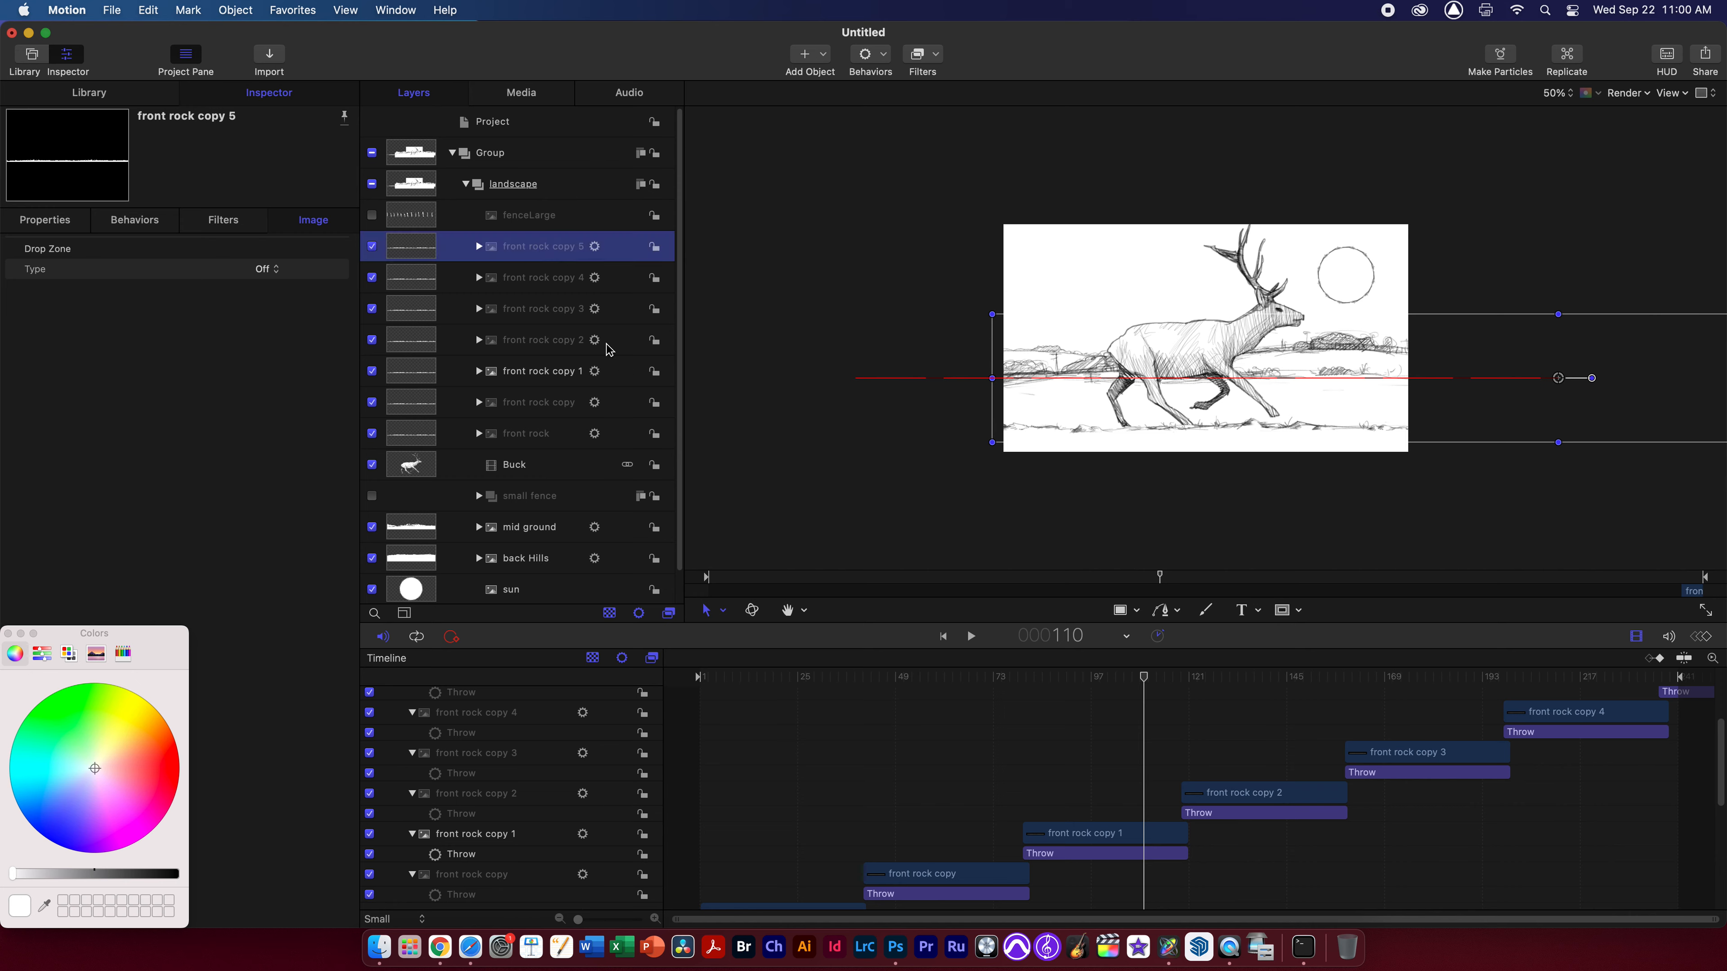
left_click(526, 435, "shift")
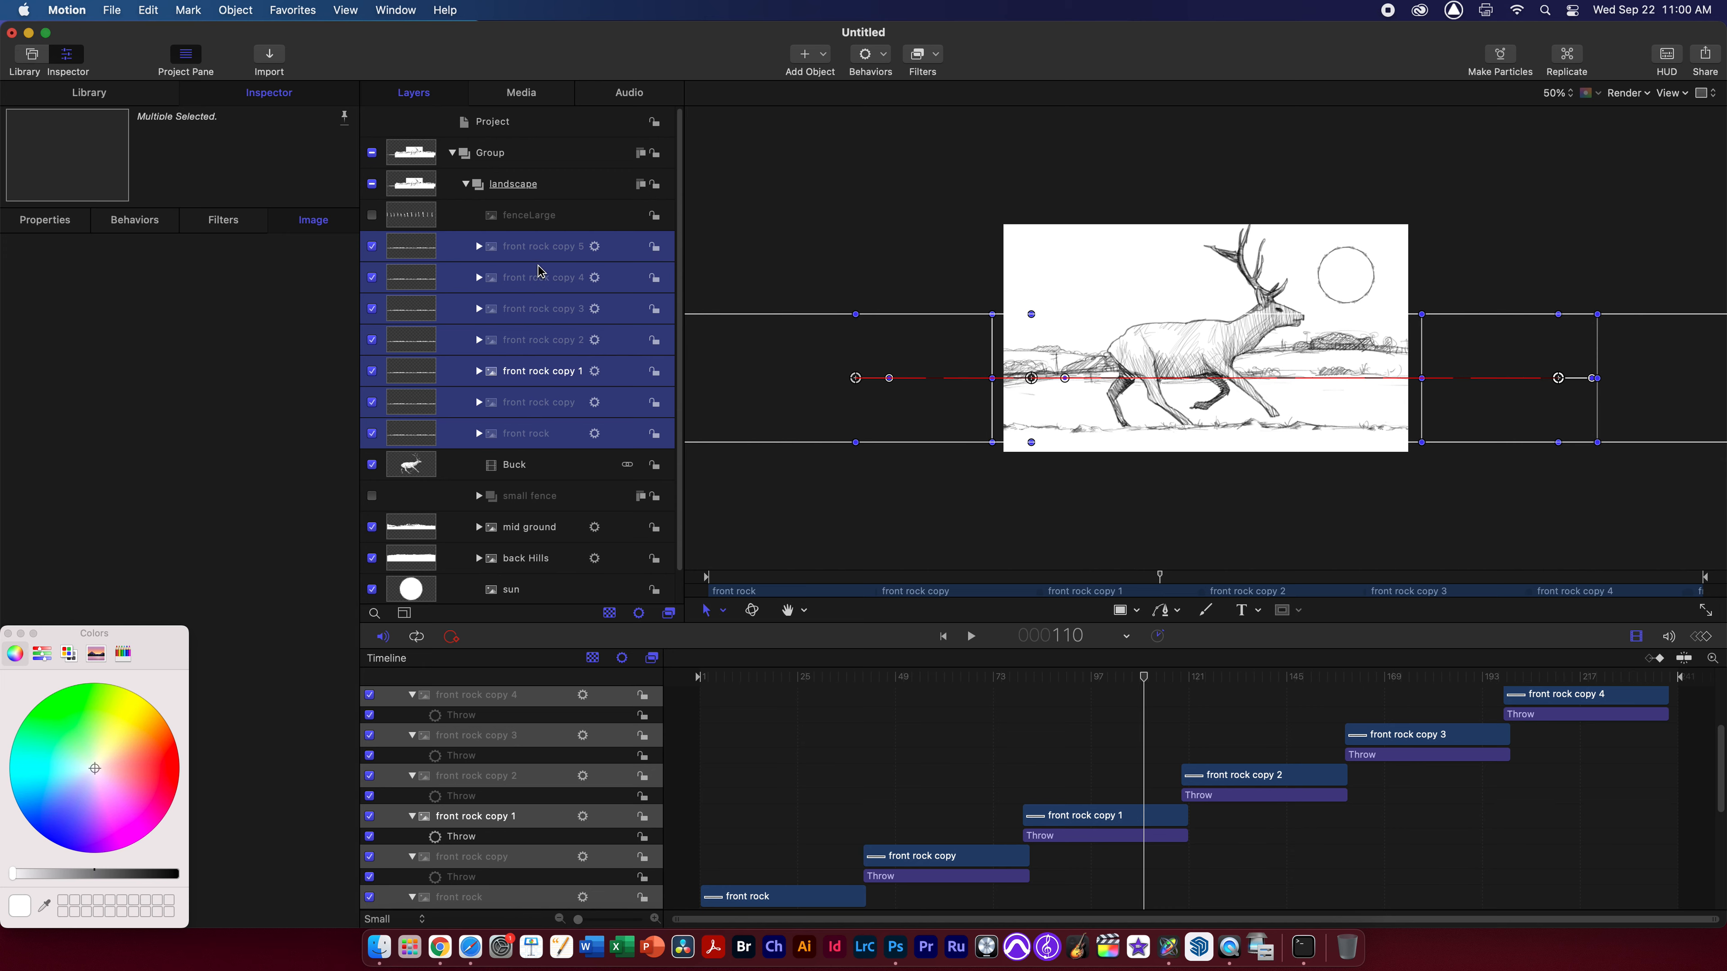
right_click(537, 441)
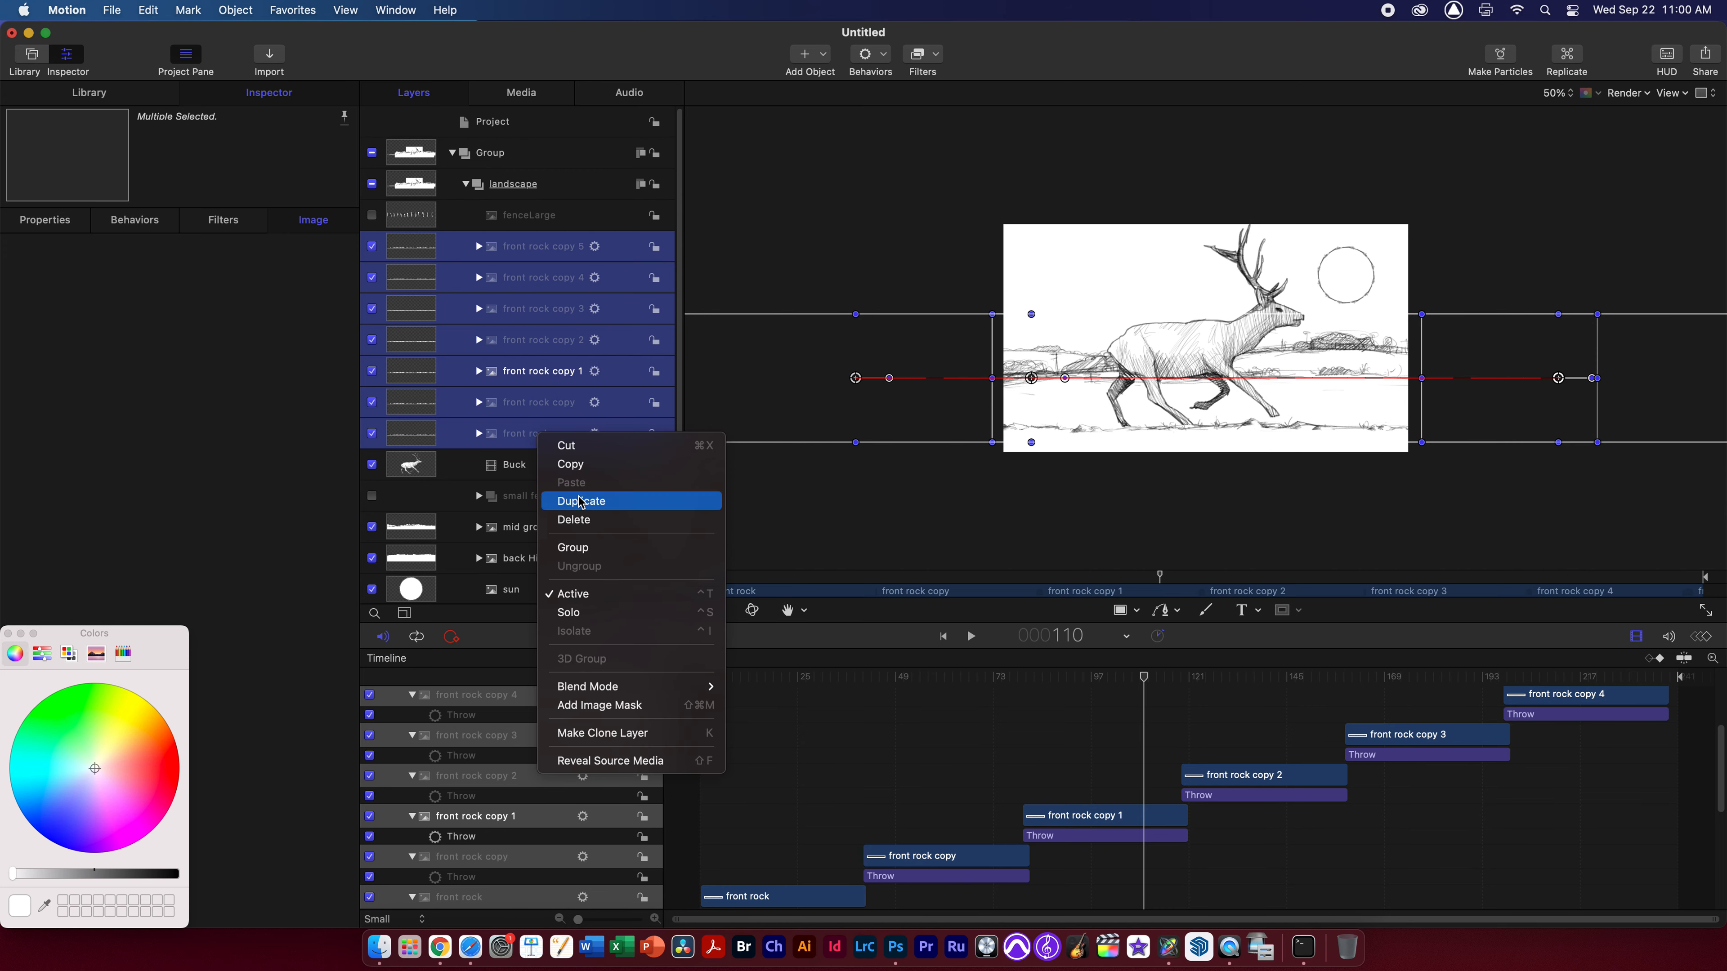
left_click(595, 548)
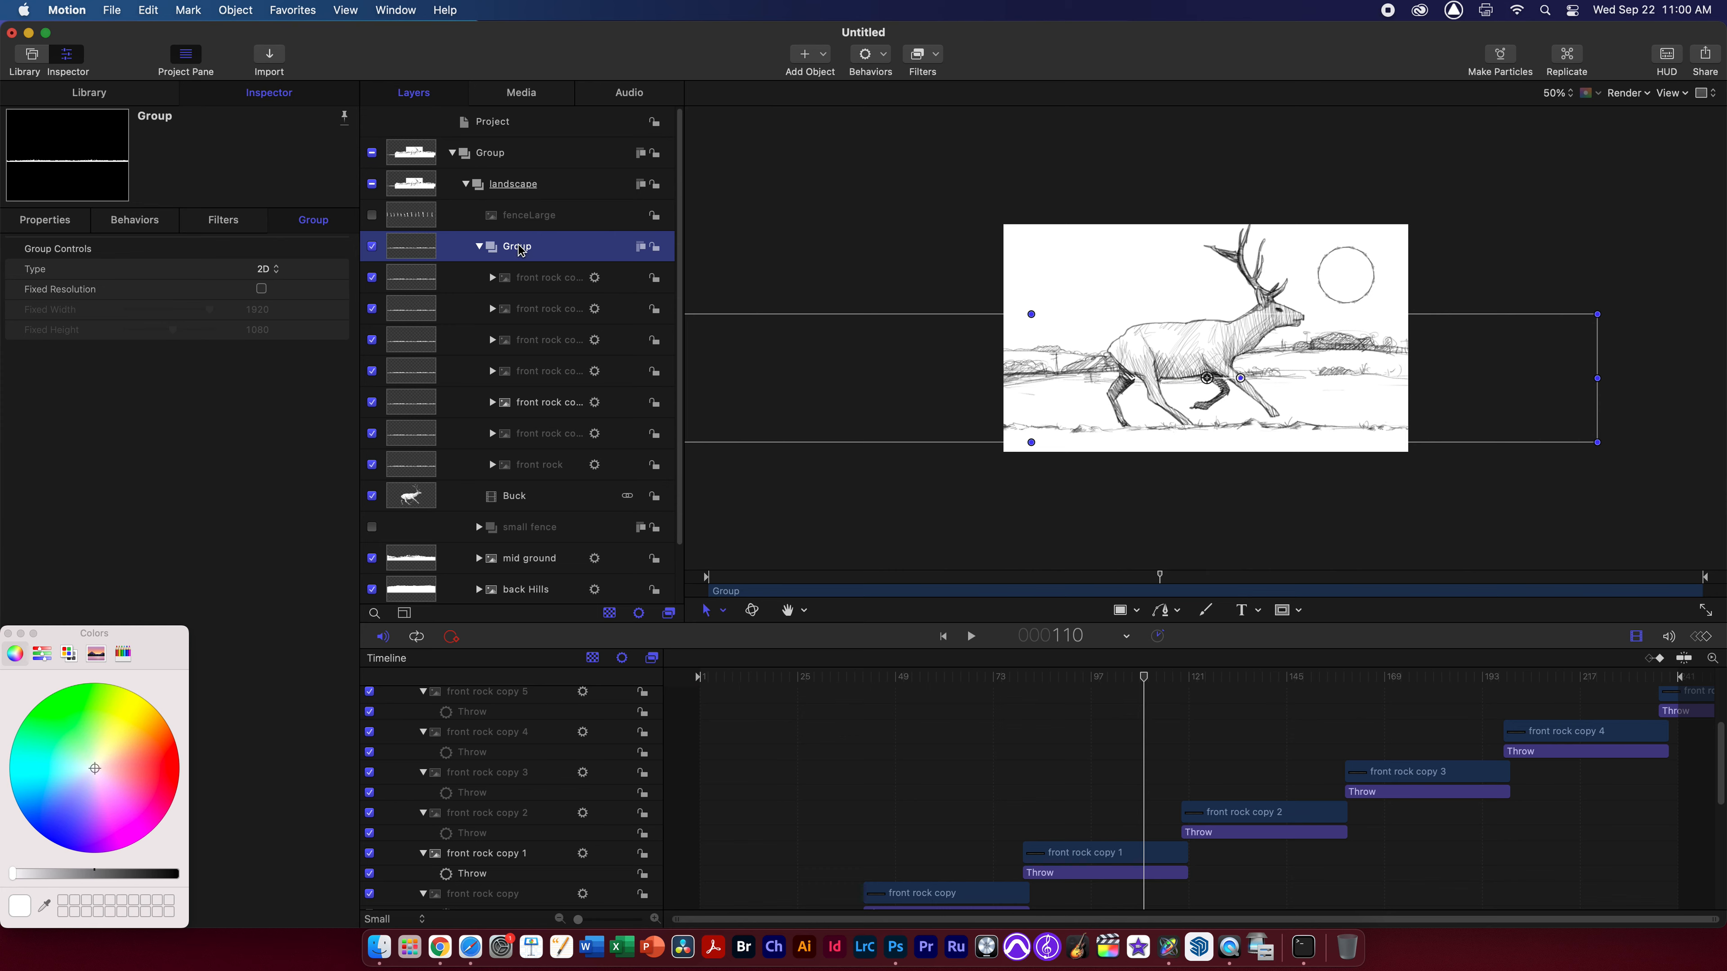
double_click(519, 249)
type("f")
key("Return")
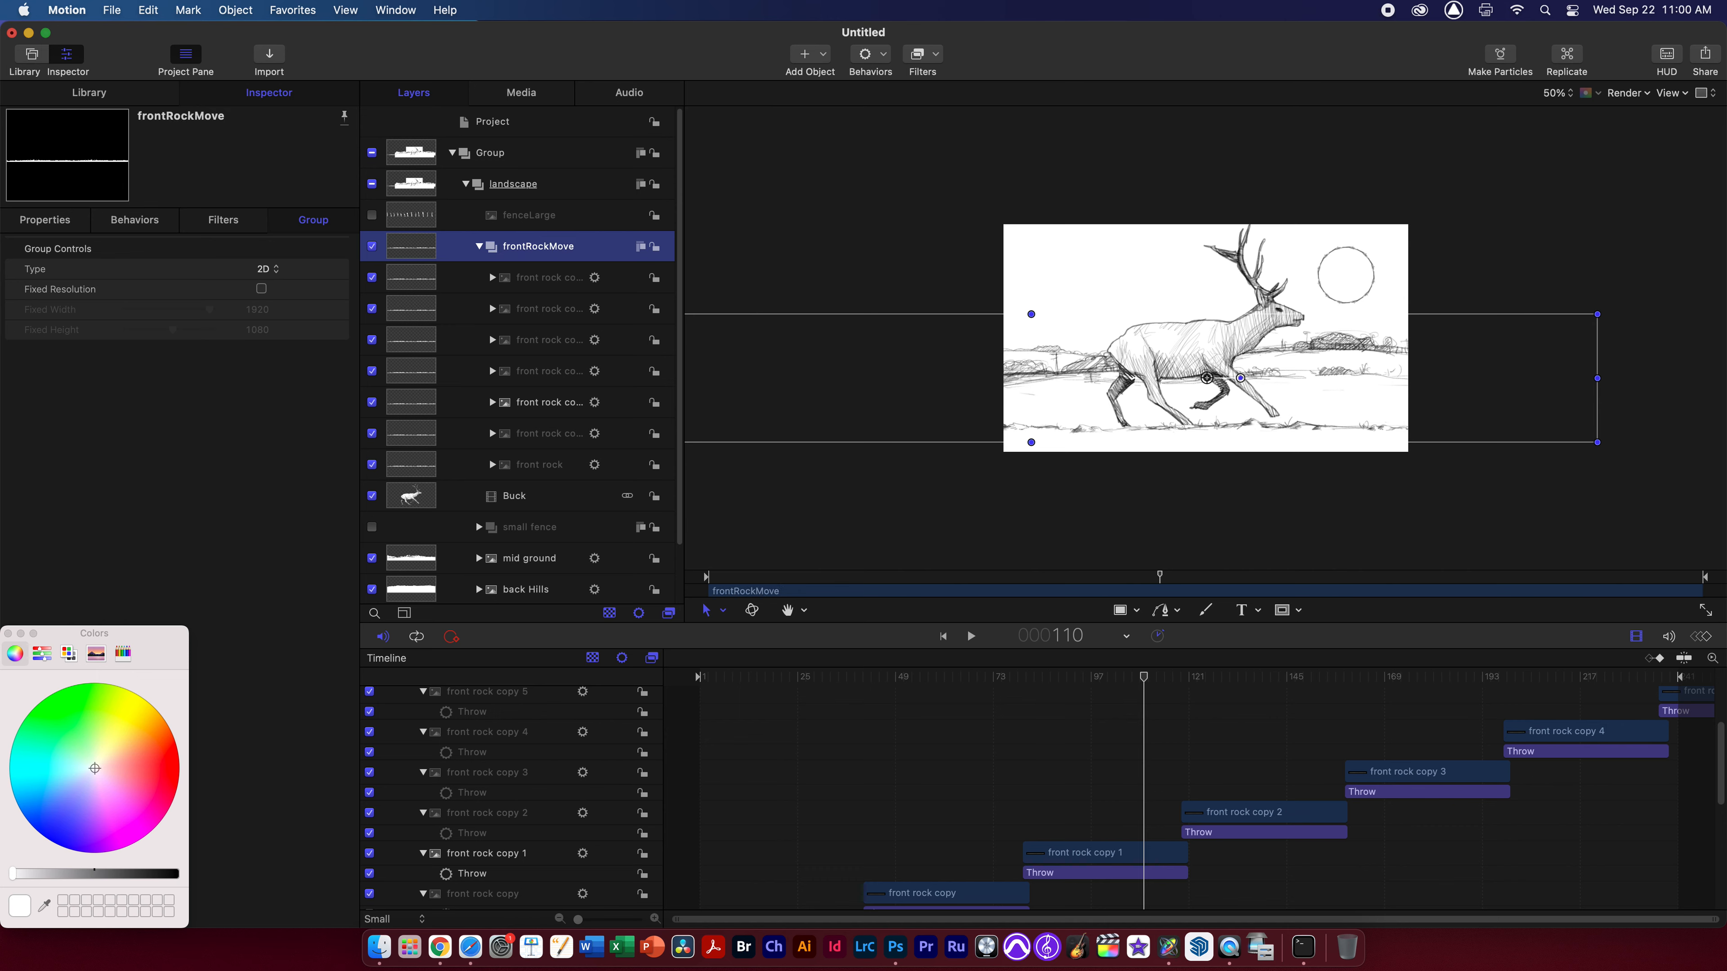
left_click(479, 248)
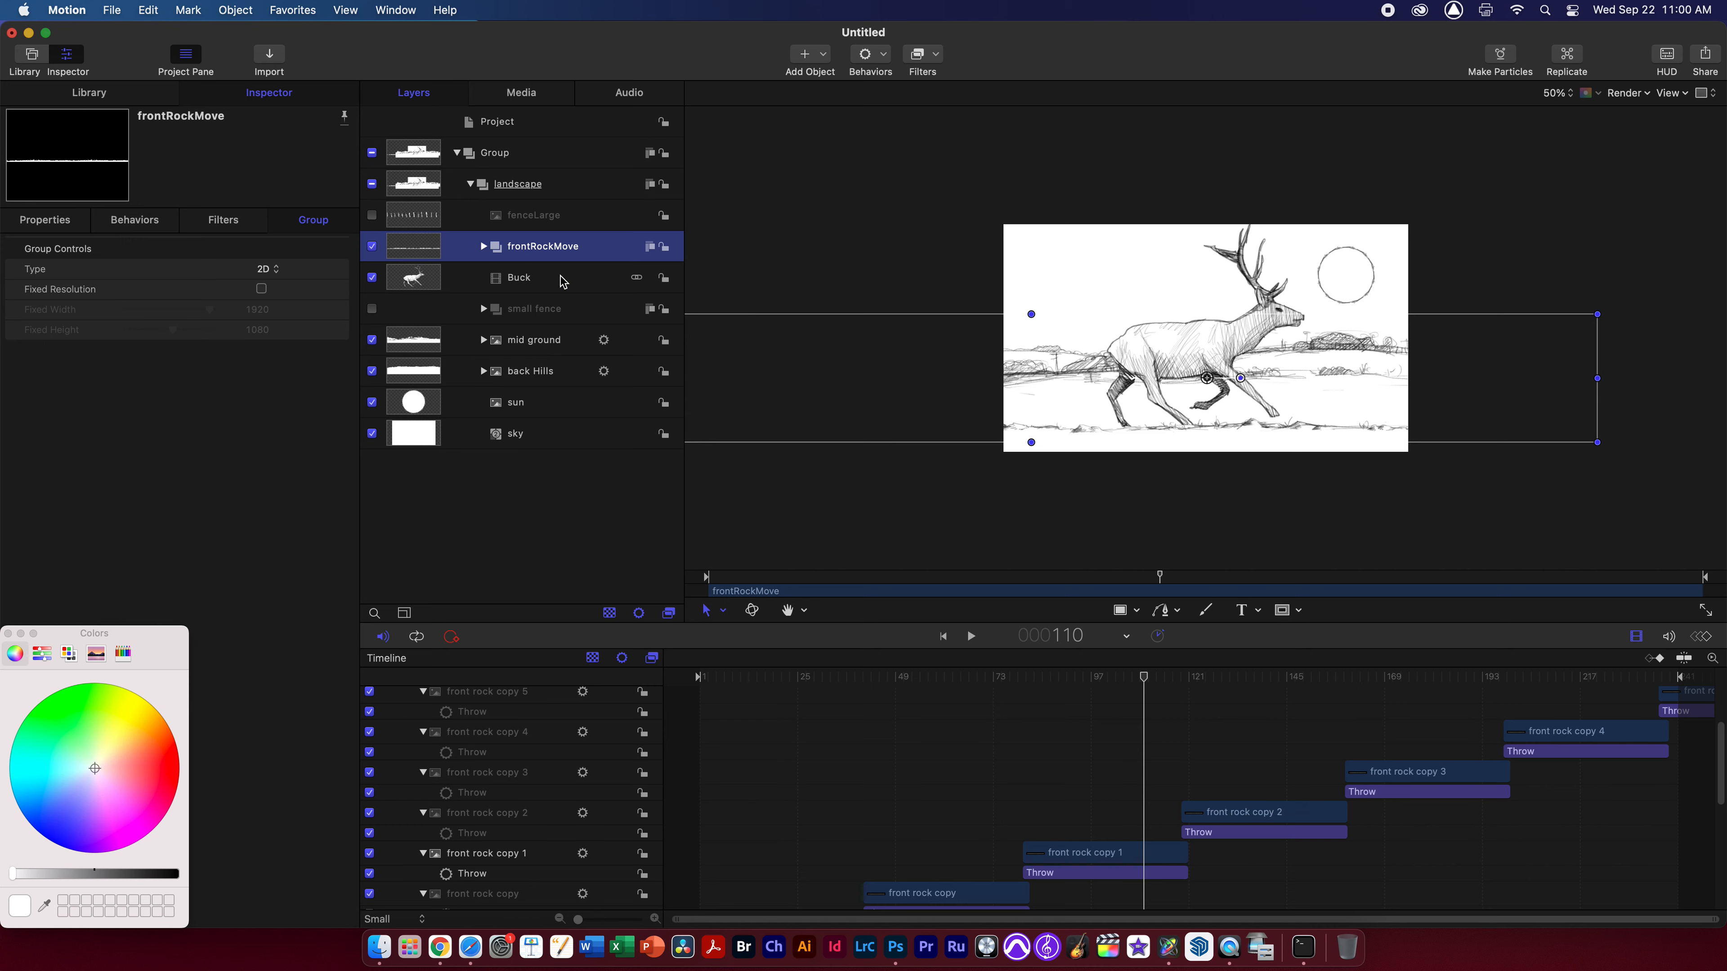
Play the animation to the end to check the frontRockMove group against the running buck, and clear the selection
left_click(523, 280)
left_click(543, 246)
key("space")
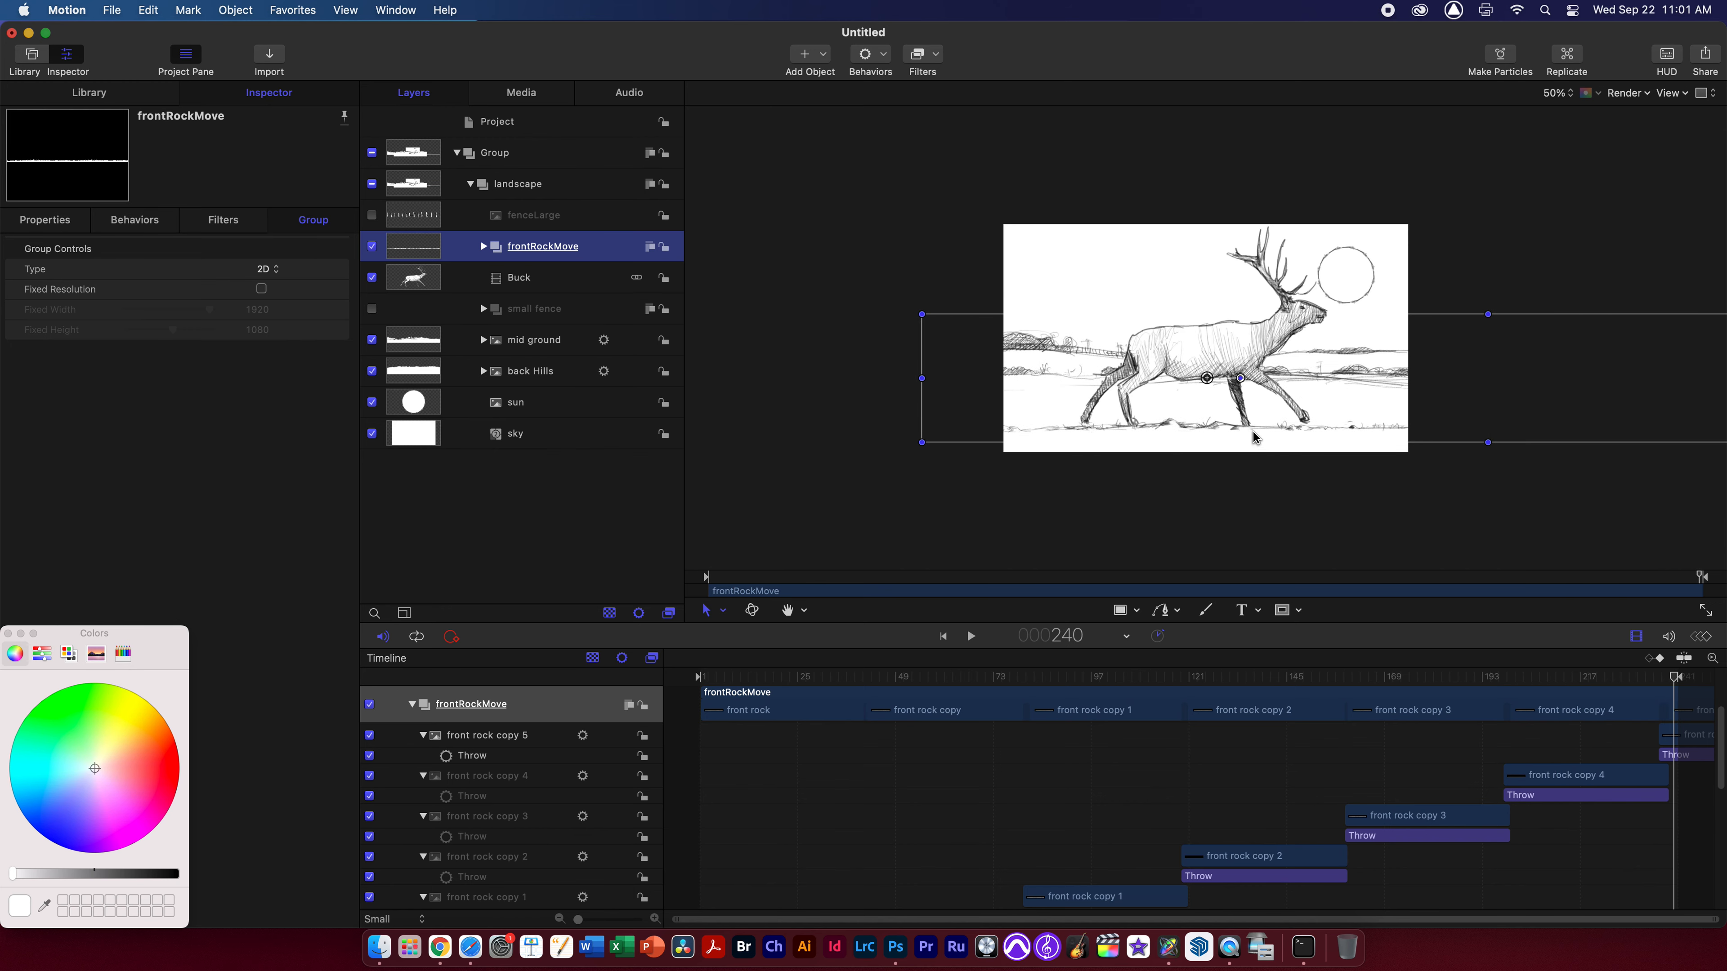
left_click(986, 527)
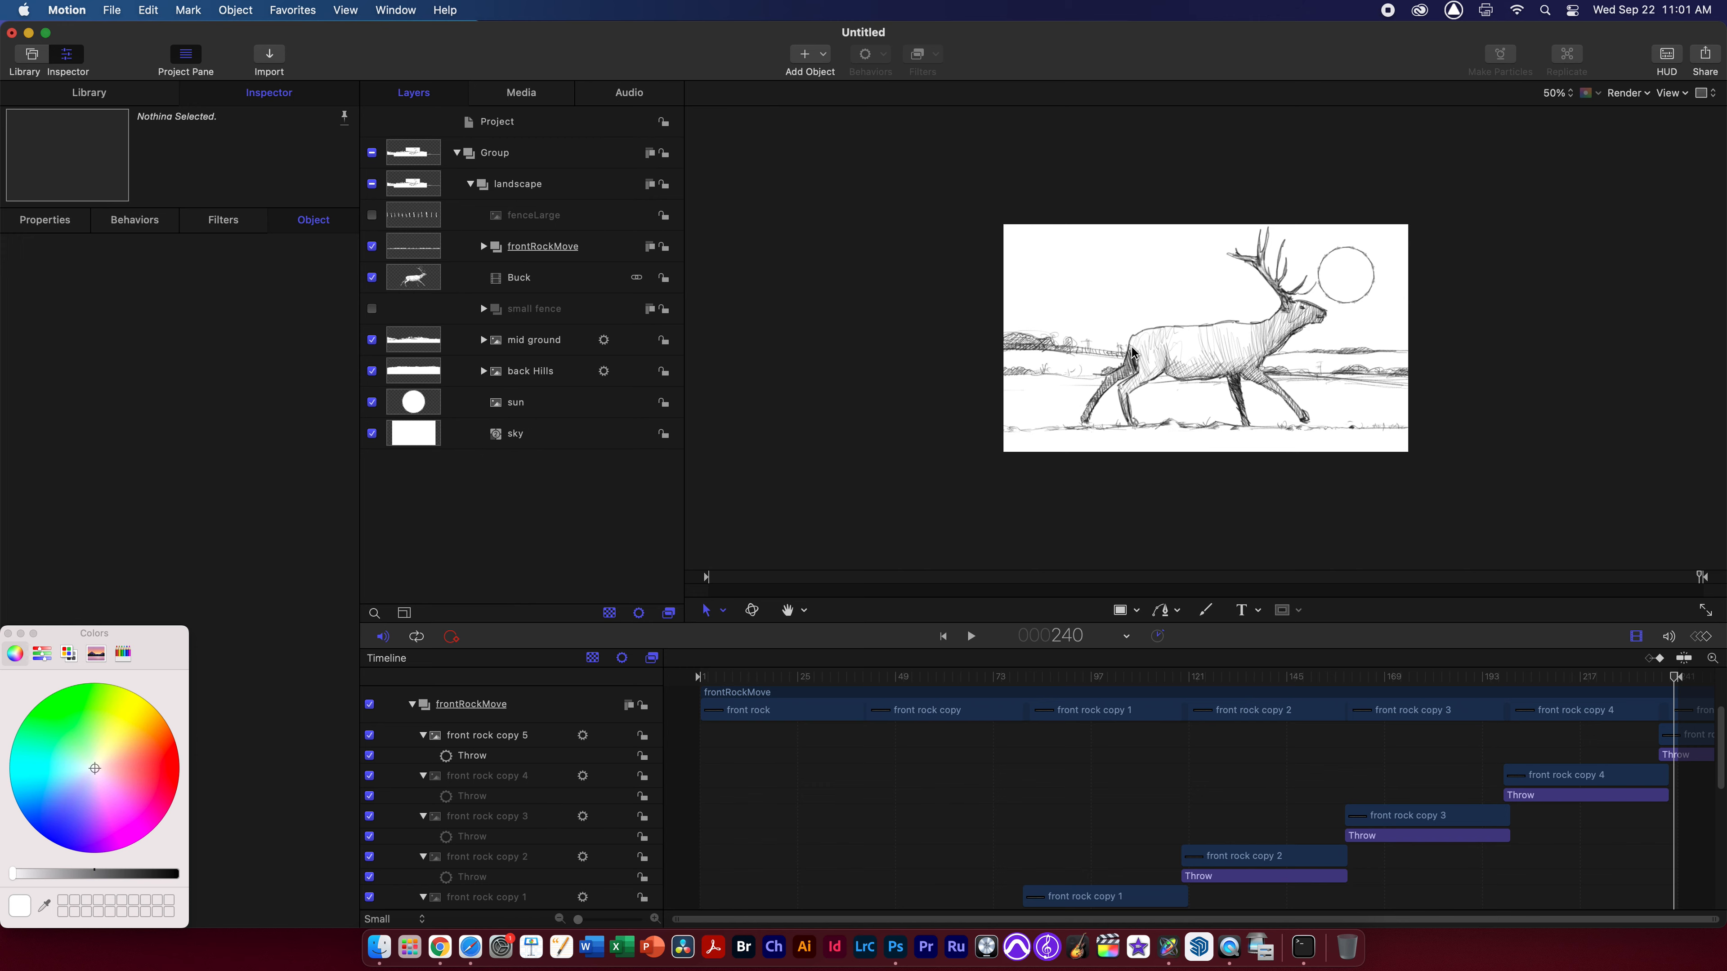
At frame 1, make the fenceLarge layer visible and move it down and rightward so its first post sits at the frame's left edge
left_click_drag(1073, 678, 680, 666)
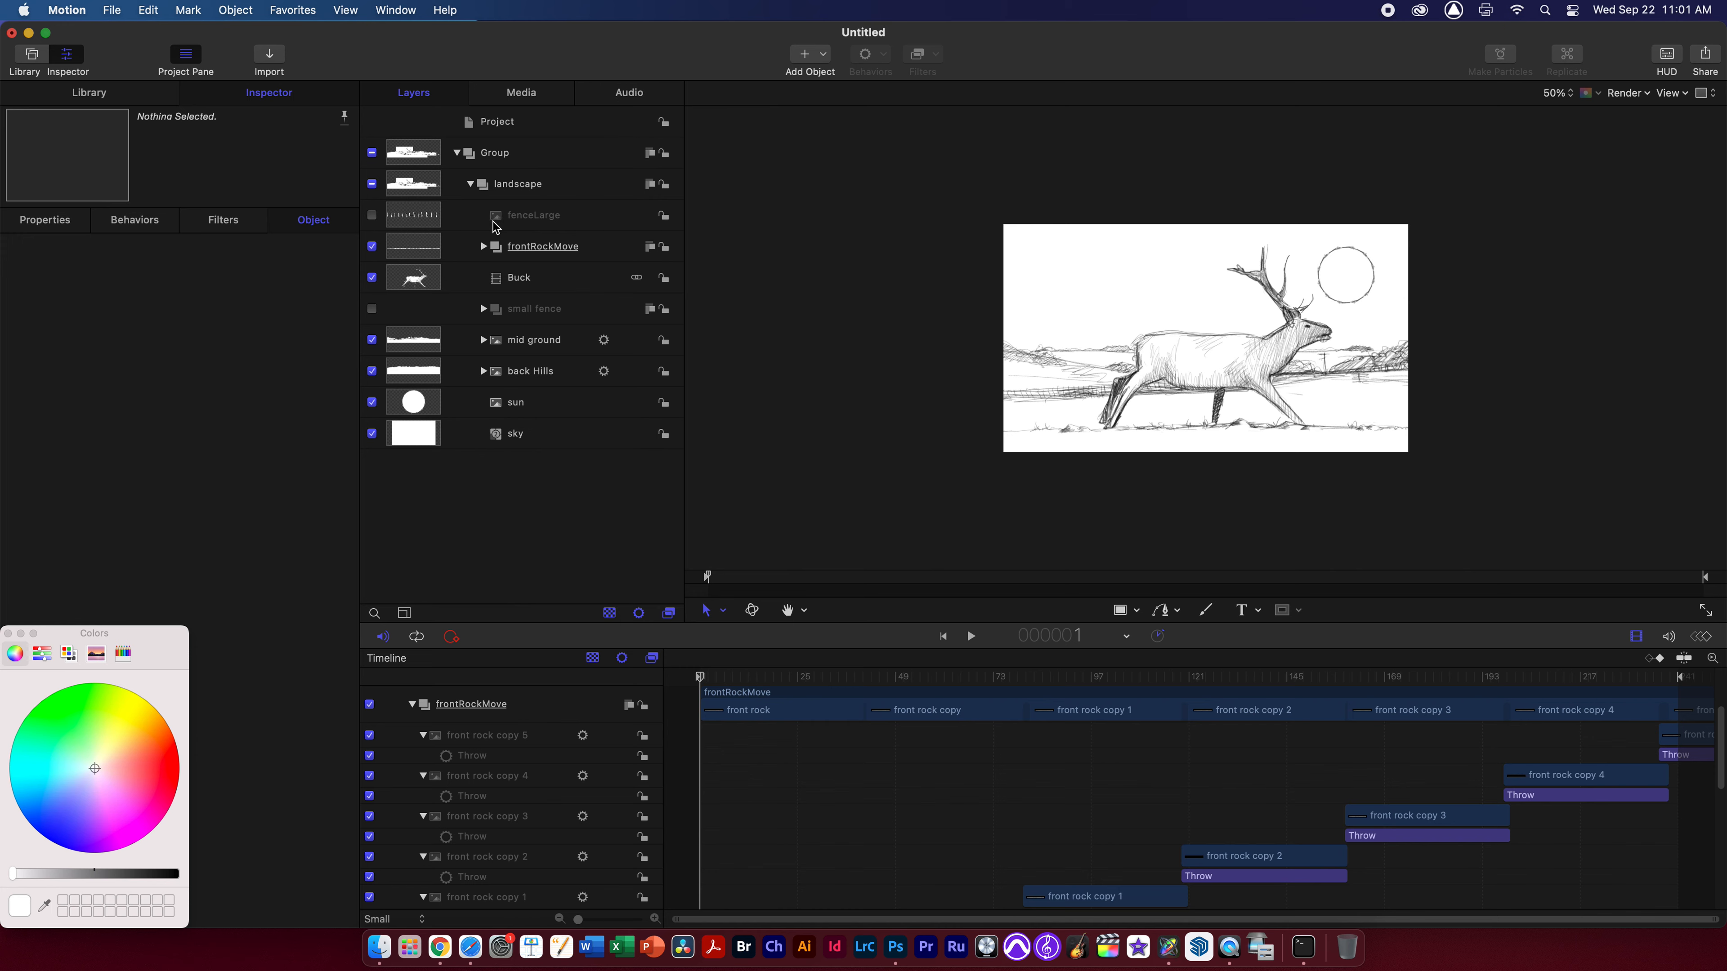
left_click(524, 218)
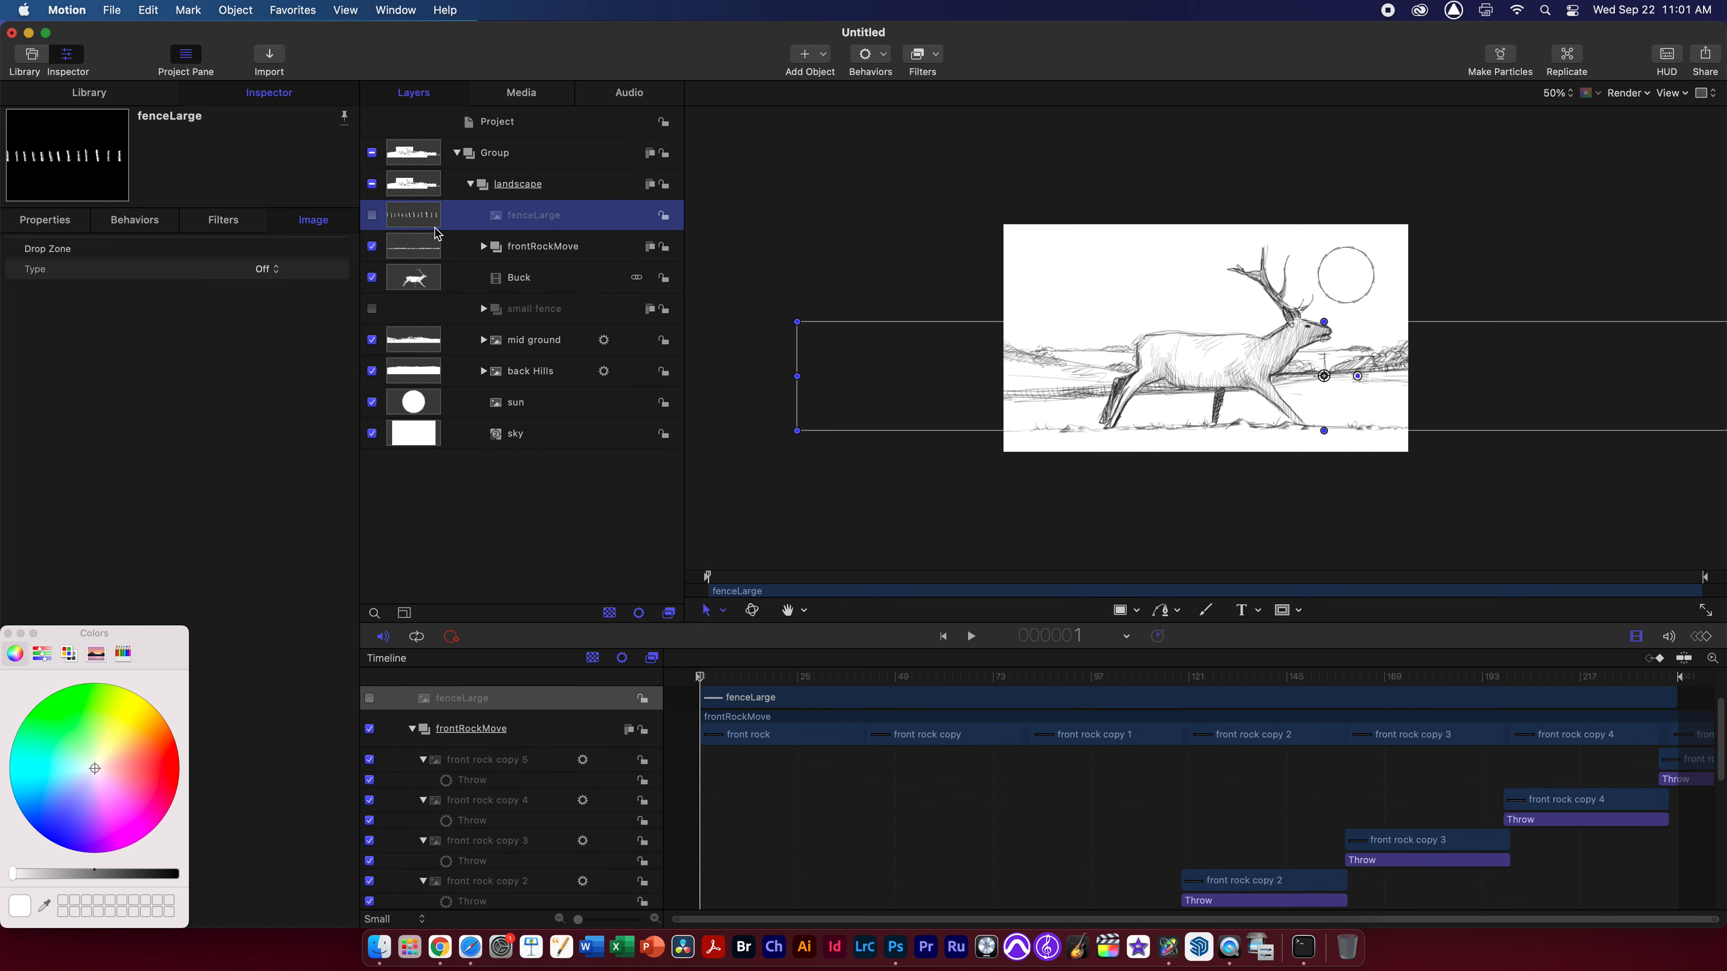
left_click(372, 215)
left_click_drag(1259, 402, 1251, 443)
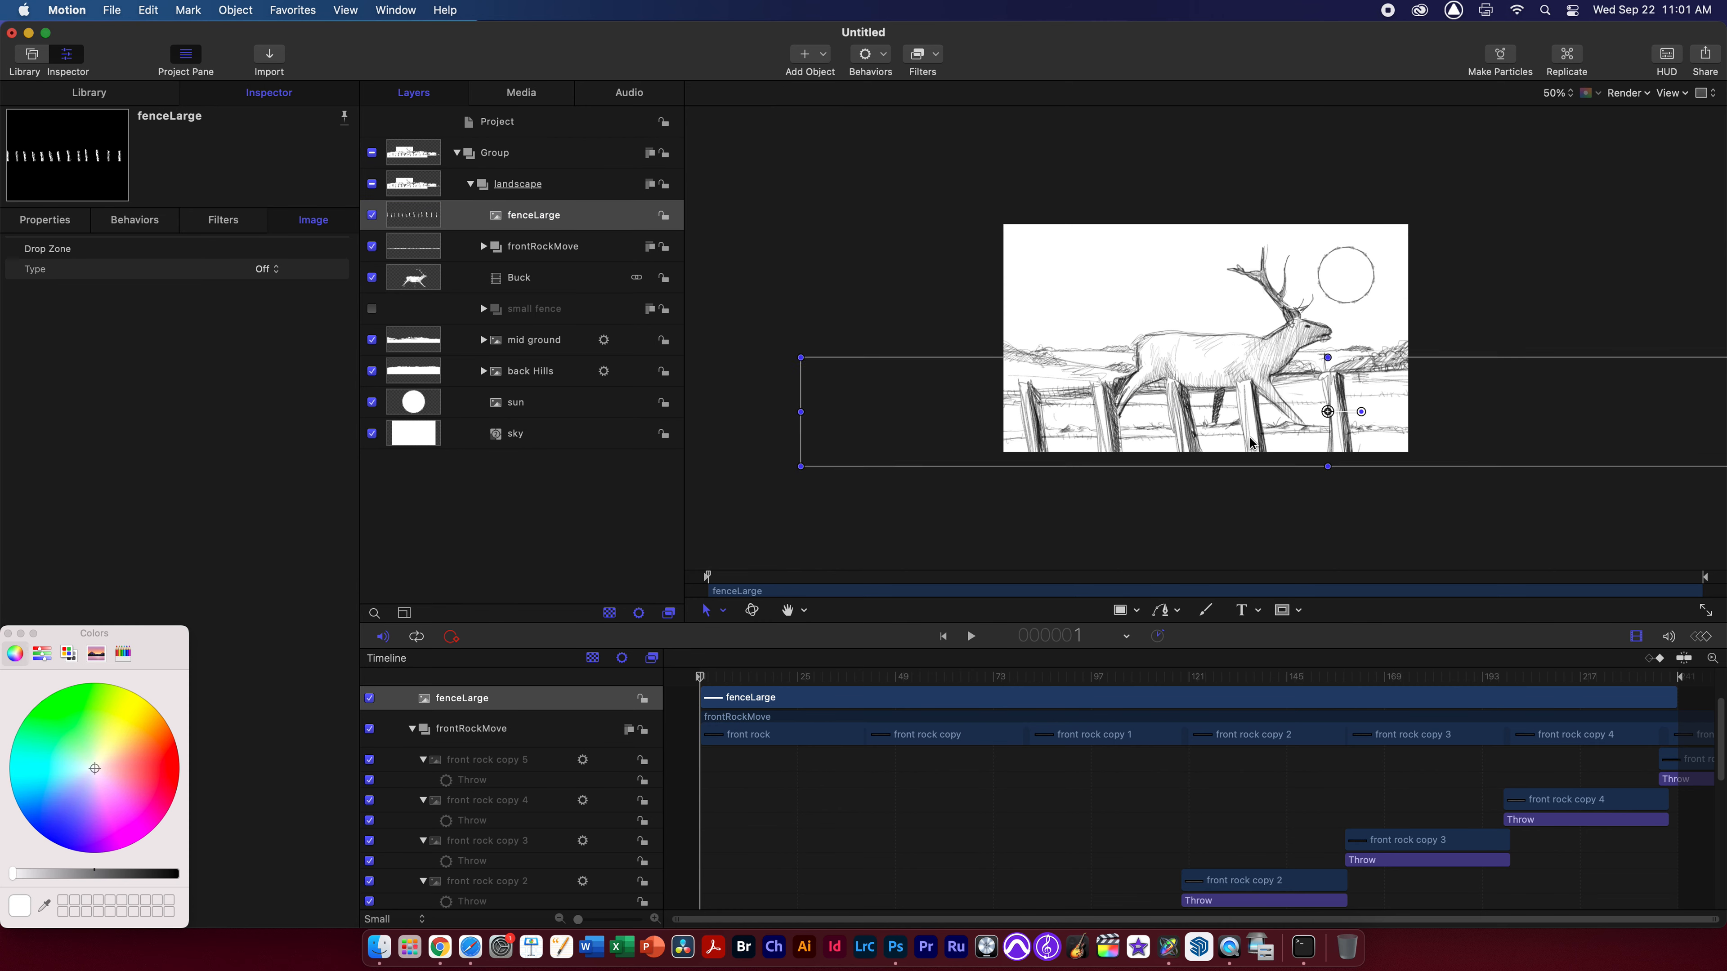
left_click_drag(1042, 428, 1236, 427)
left_click_drag(1086, 438, 1104, 430)
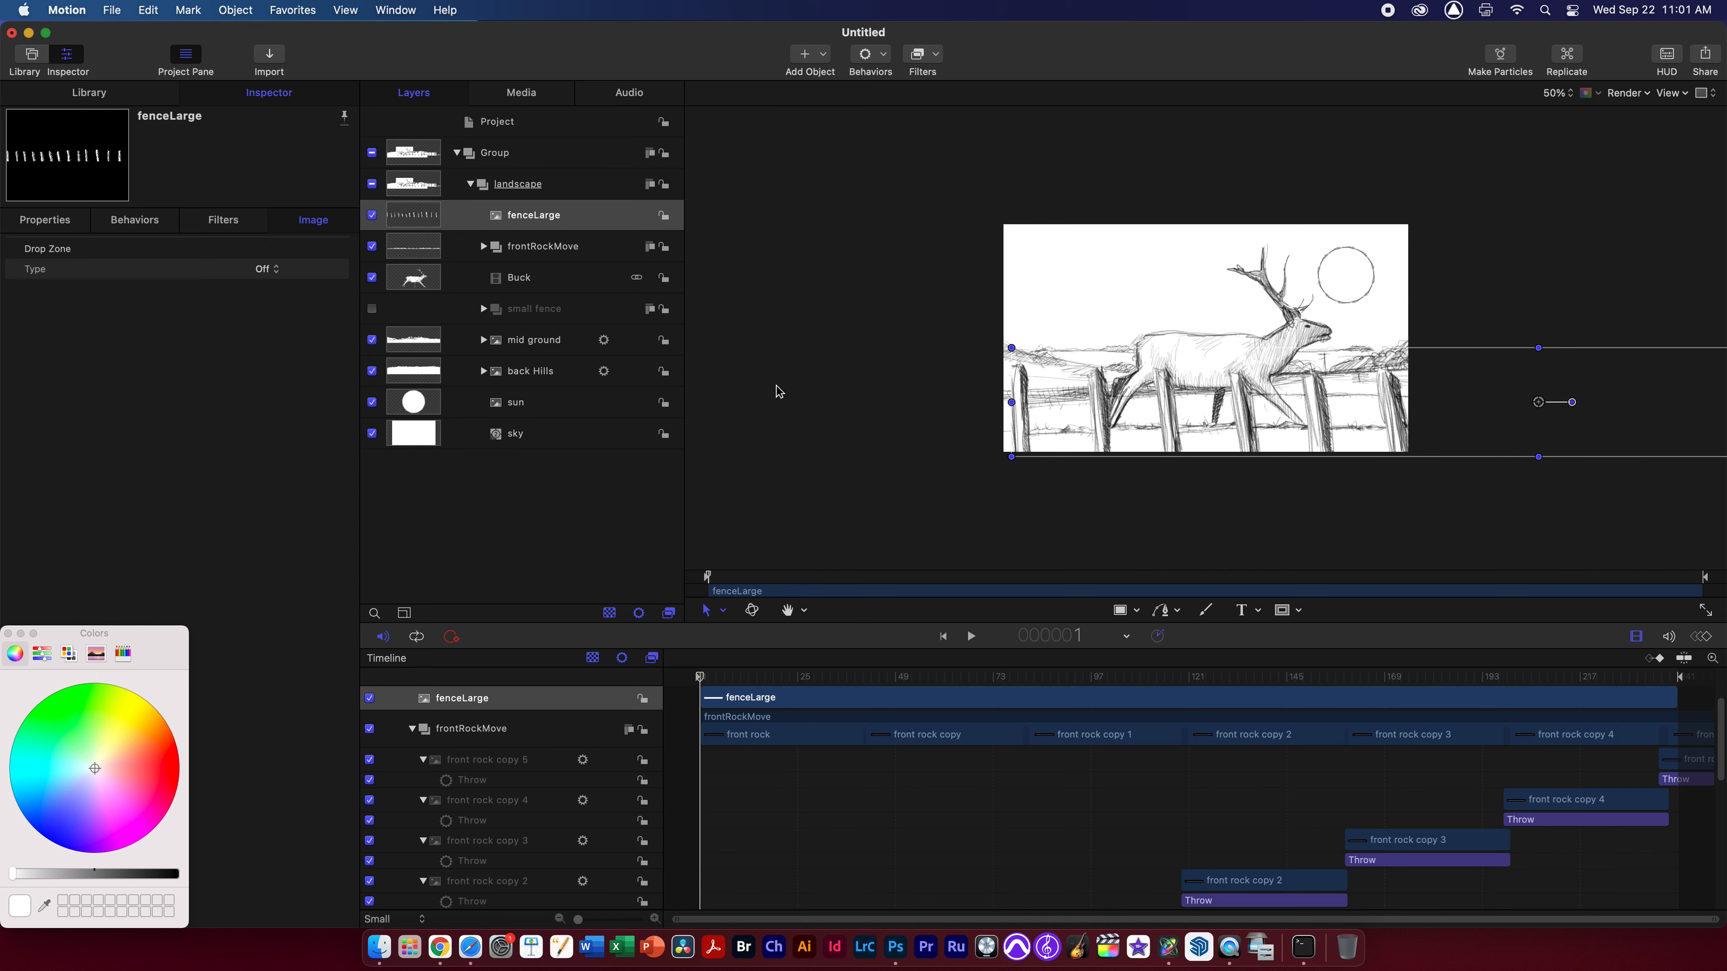
Add a Throw behavior to fenceLarge with an X velocity of -3000 and play its motion
left_click(877, 56)
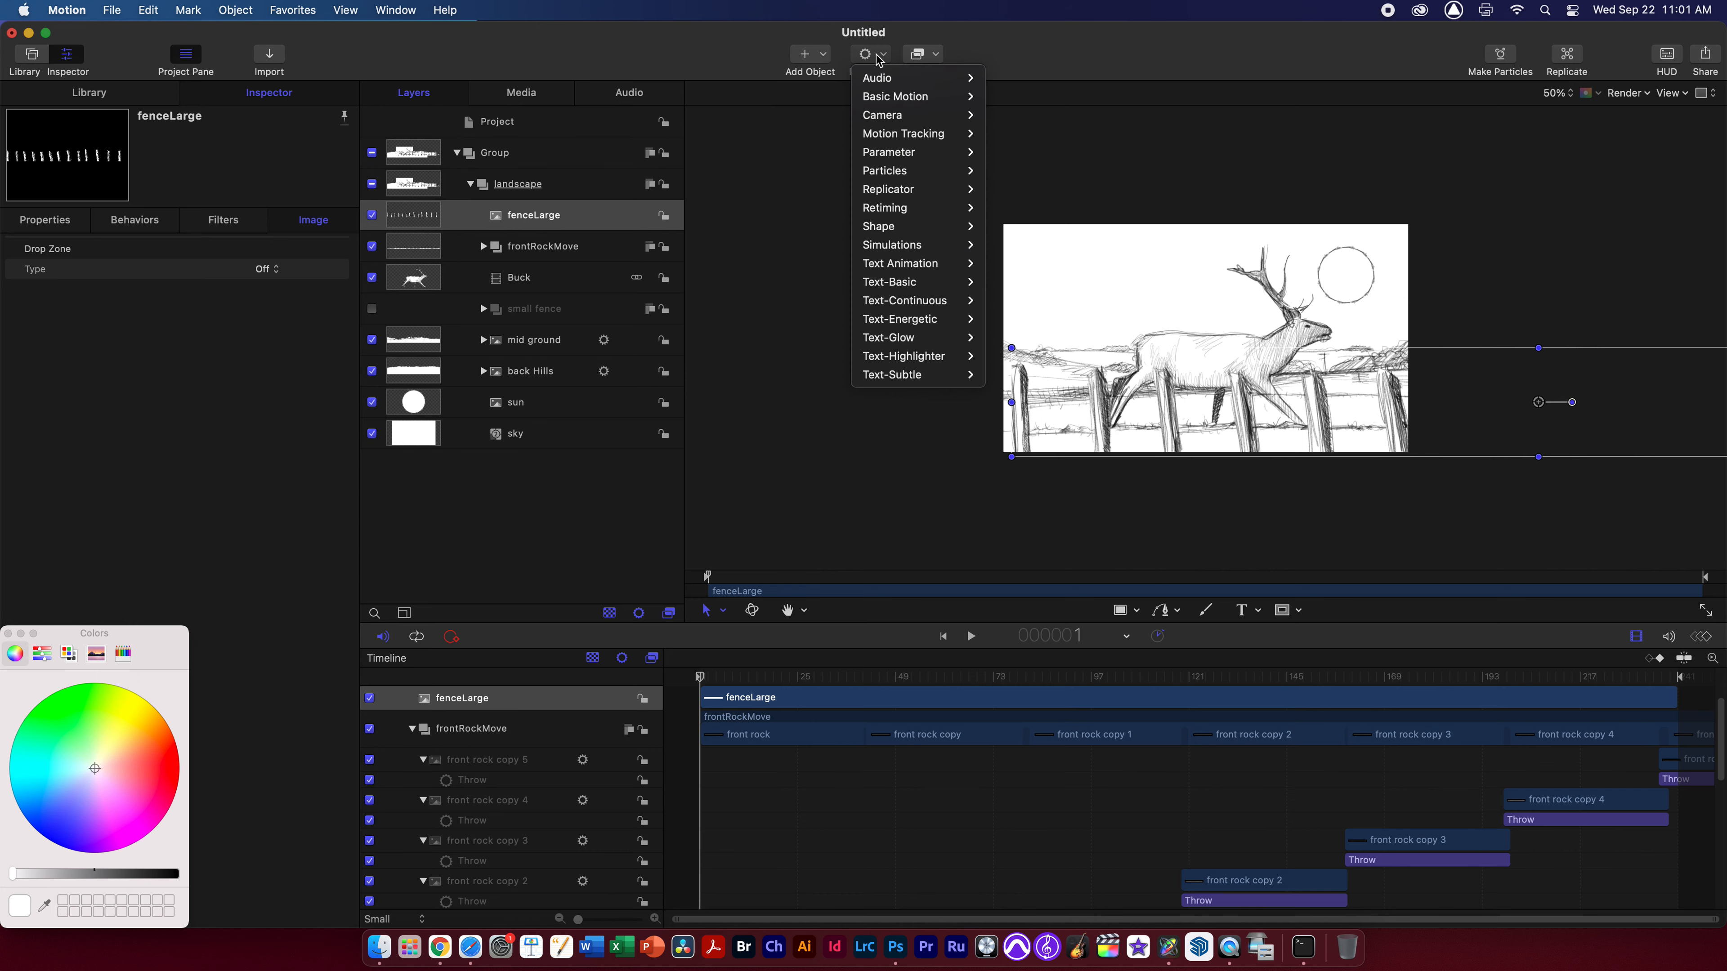
mouse_move(894, 97)
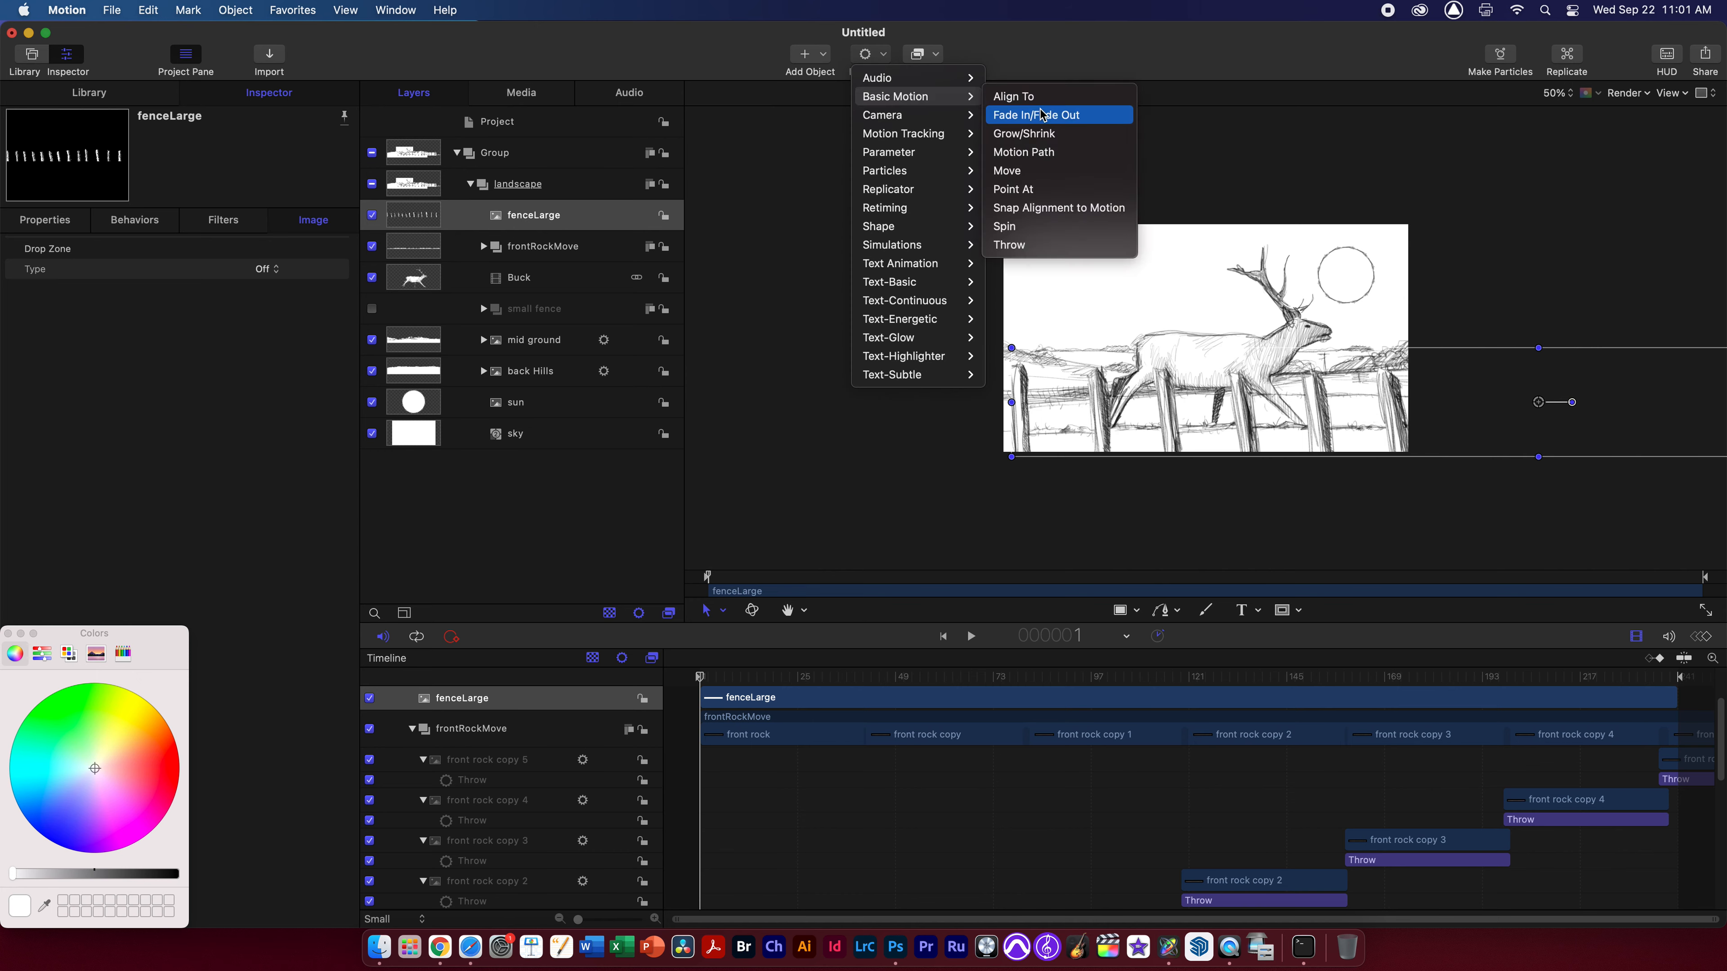
left_click(1037, 247)
left_click(17, 290)
double_click(265, 310)
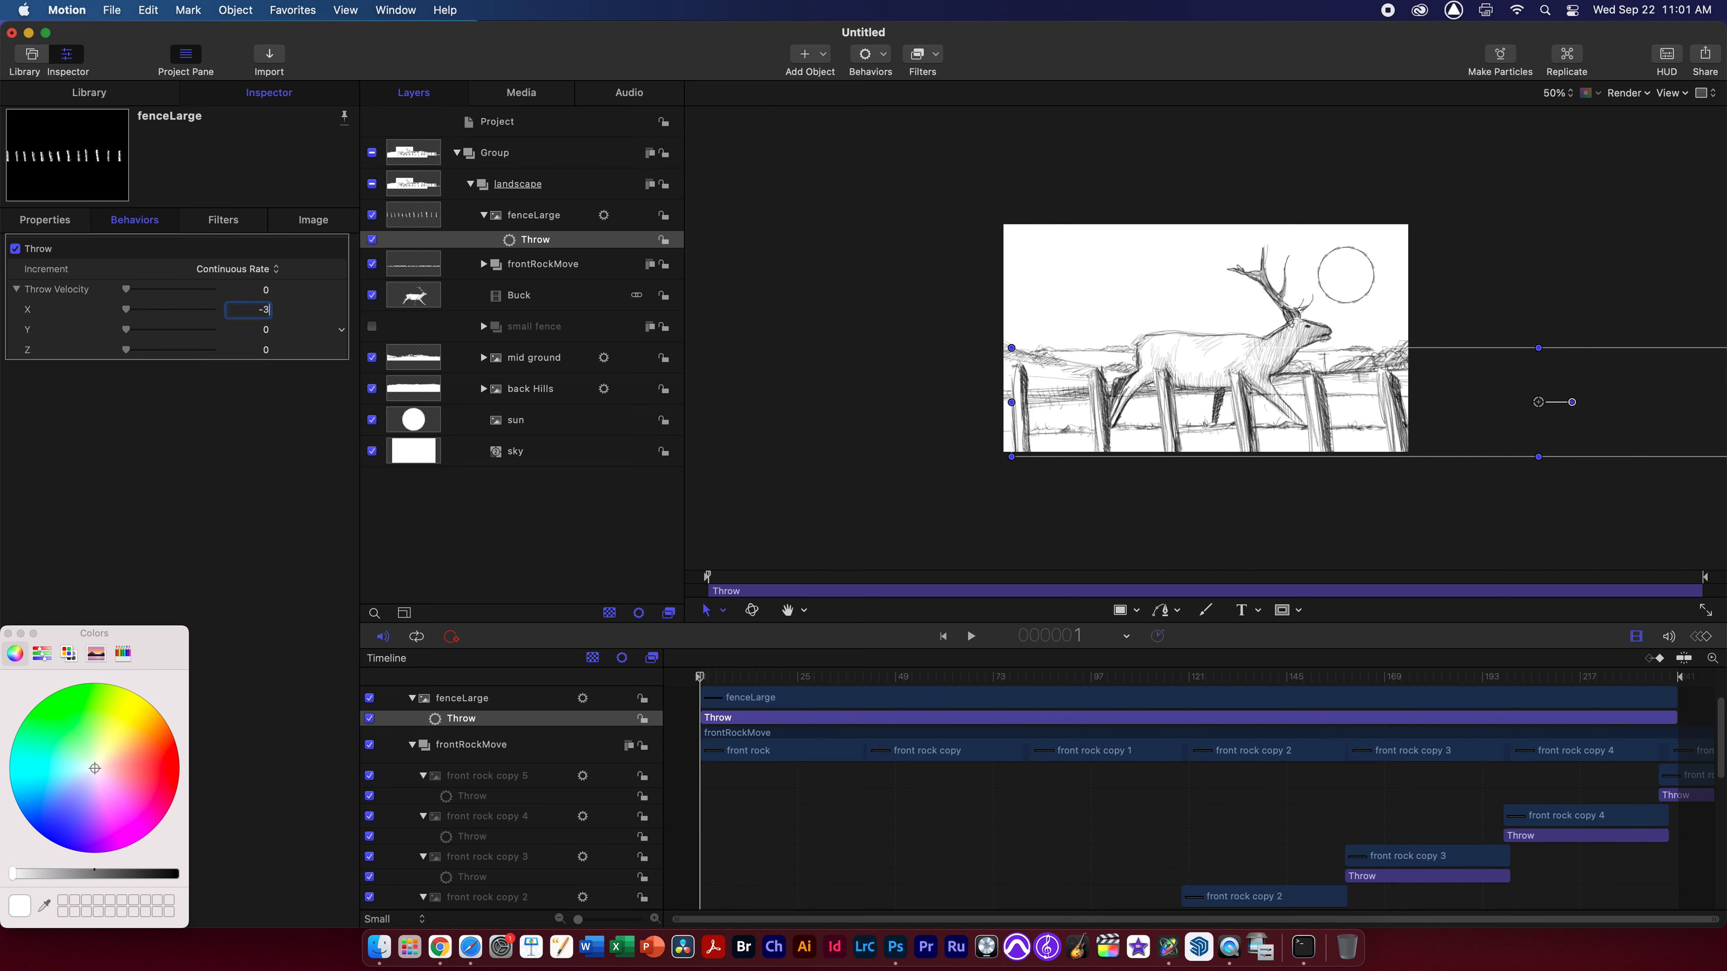
type("-3000")
key("Return")
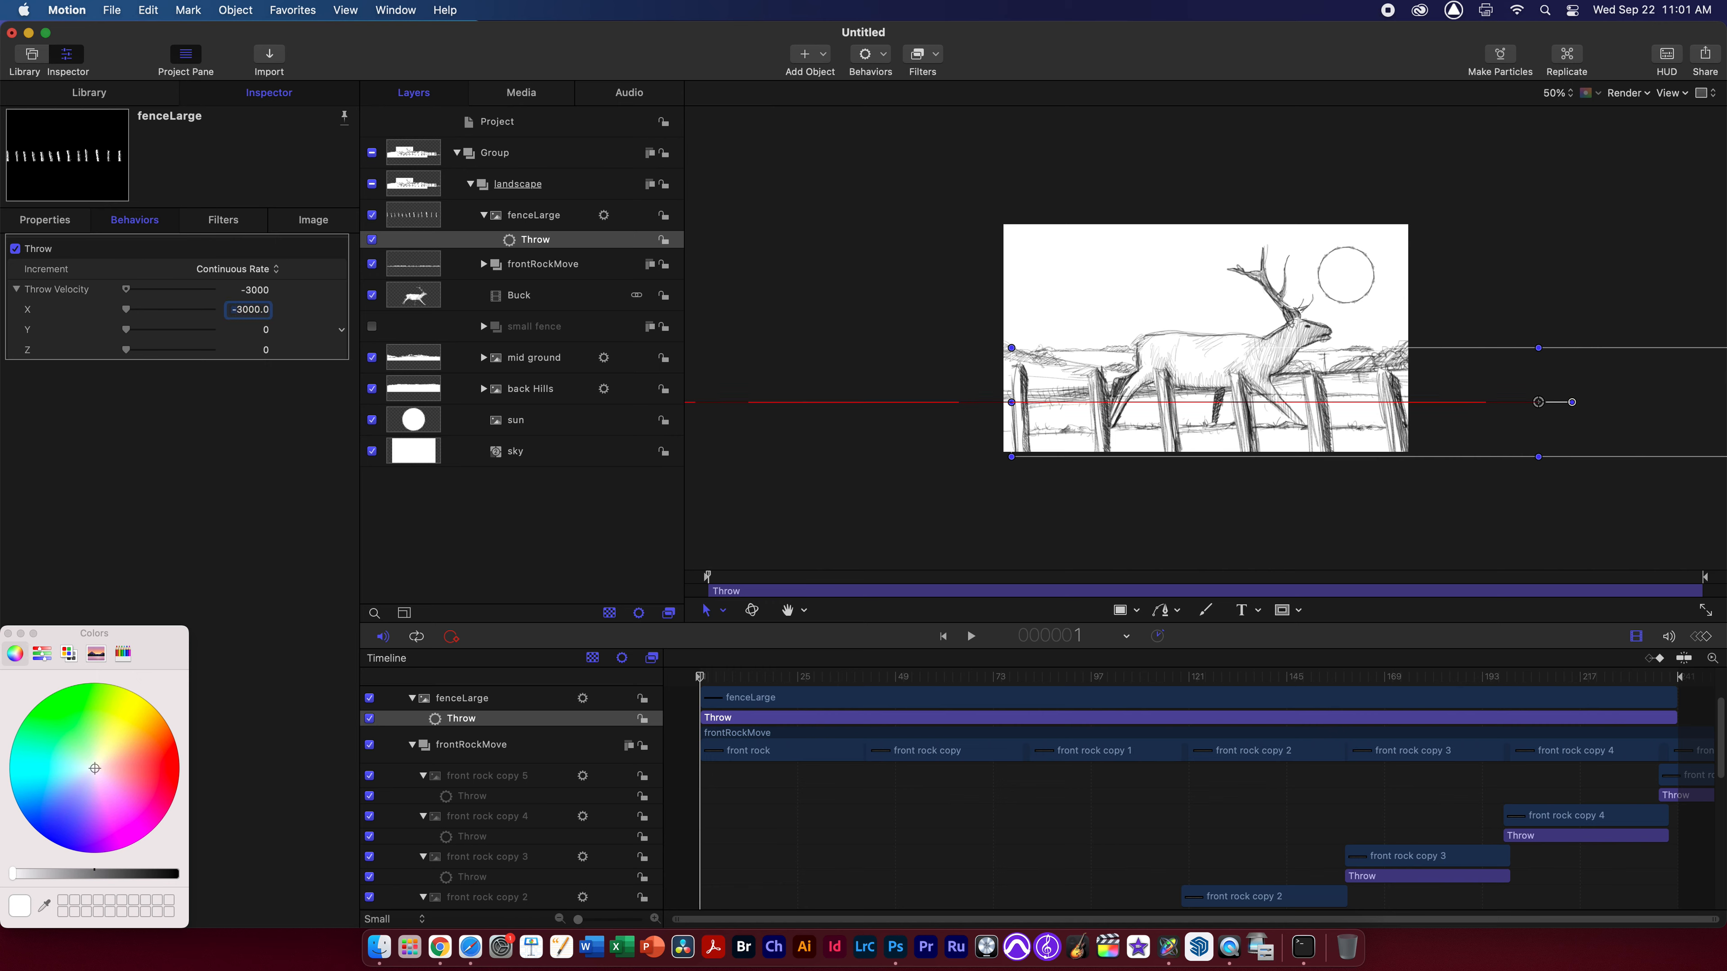
key("space")
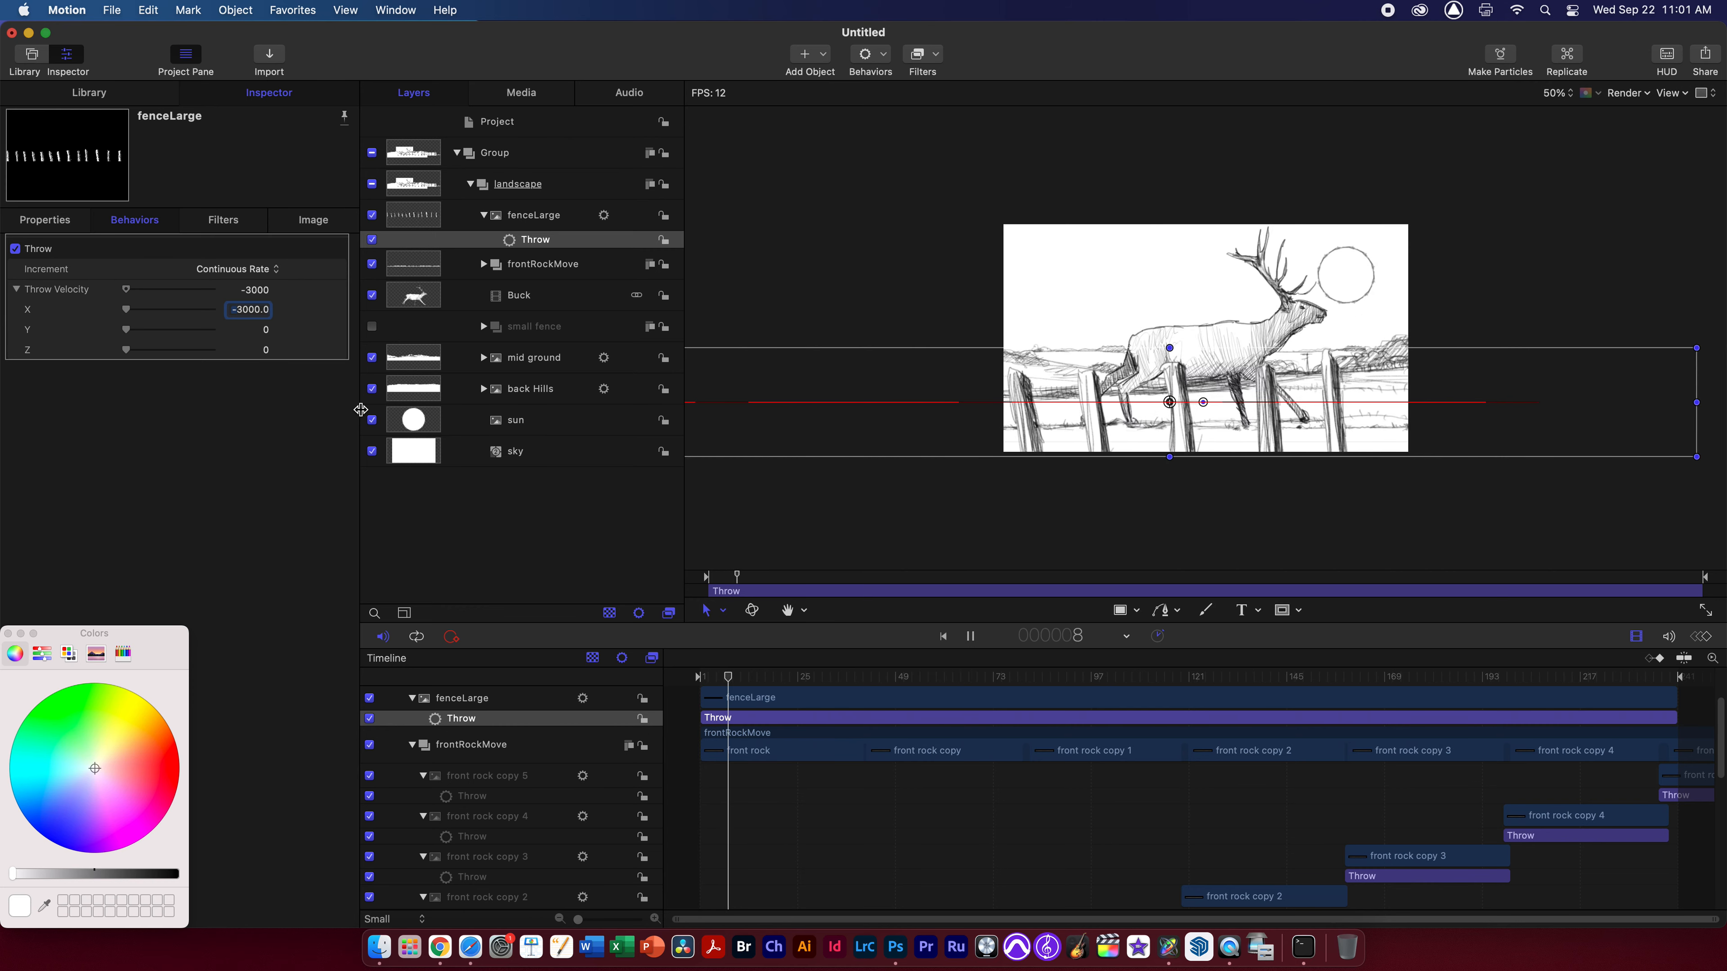
key("space")
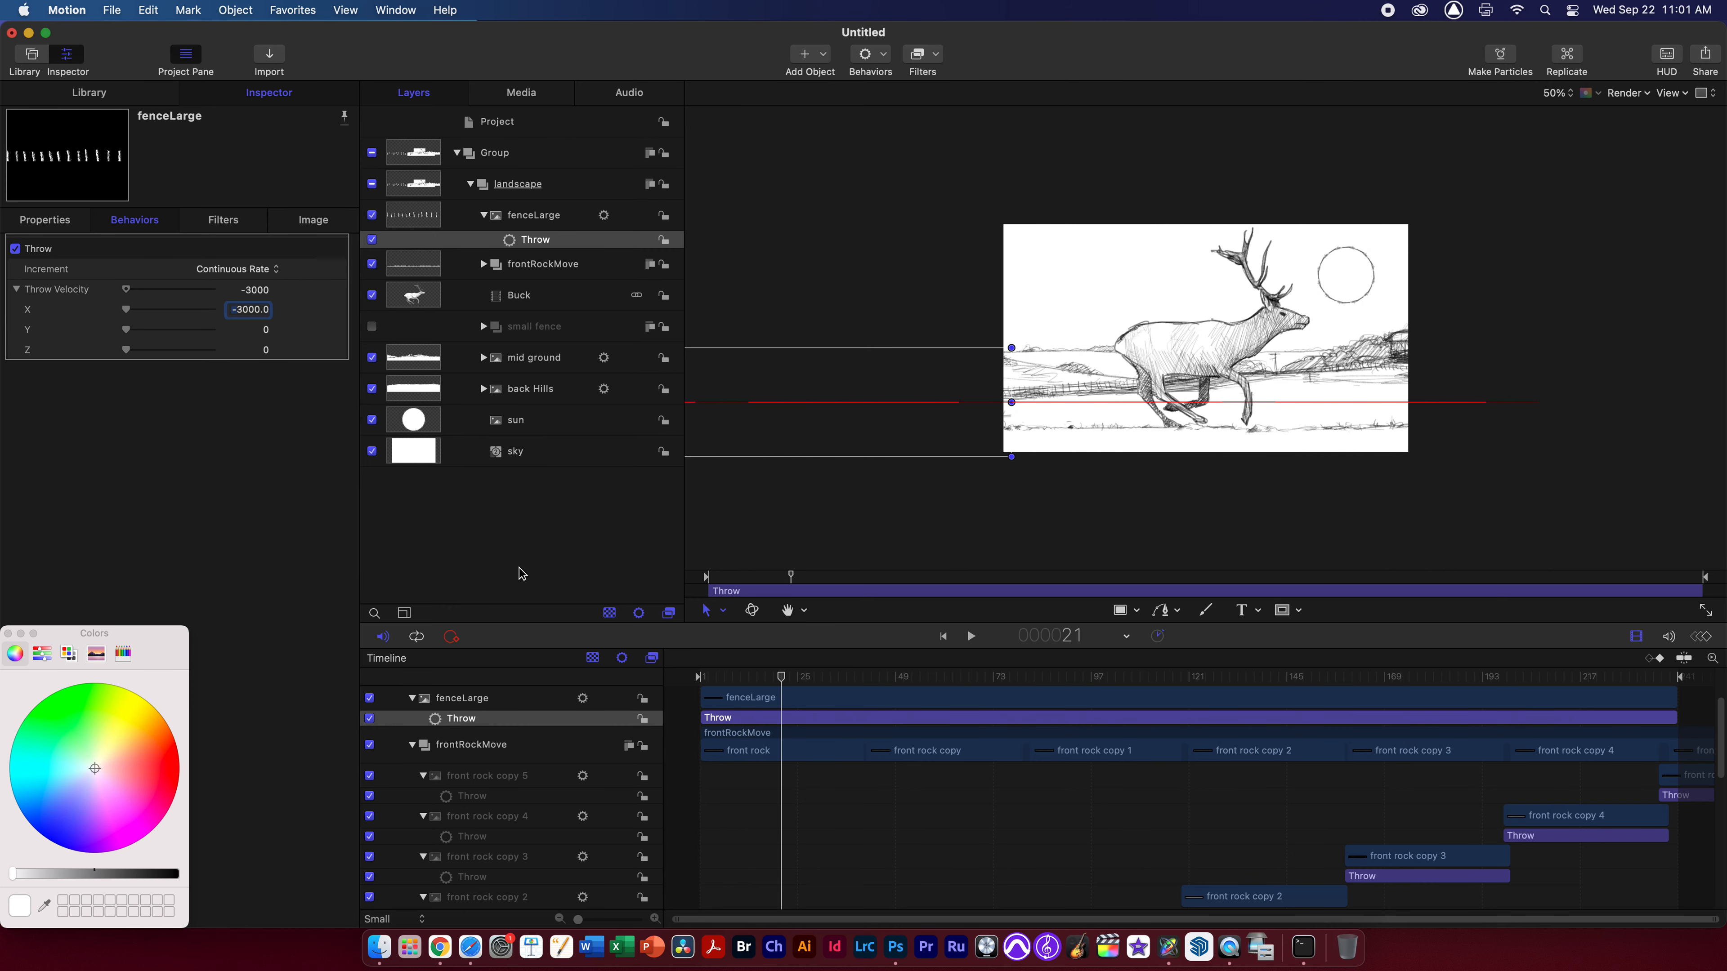
At frame 1, move fenceLarge just outside the frame's right edge and play until it has crossed the view
left_click_drag(777, 680, 656, 680)
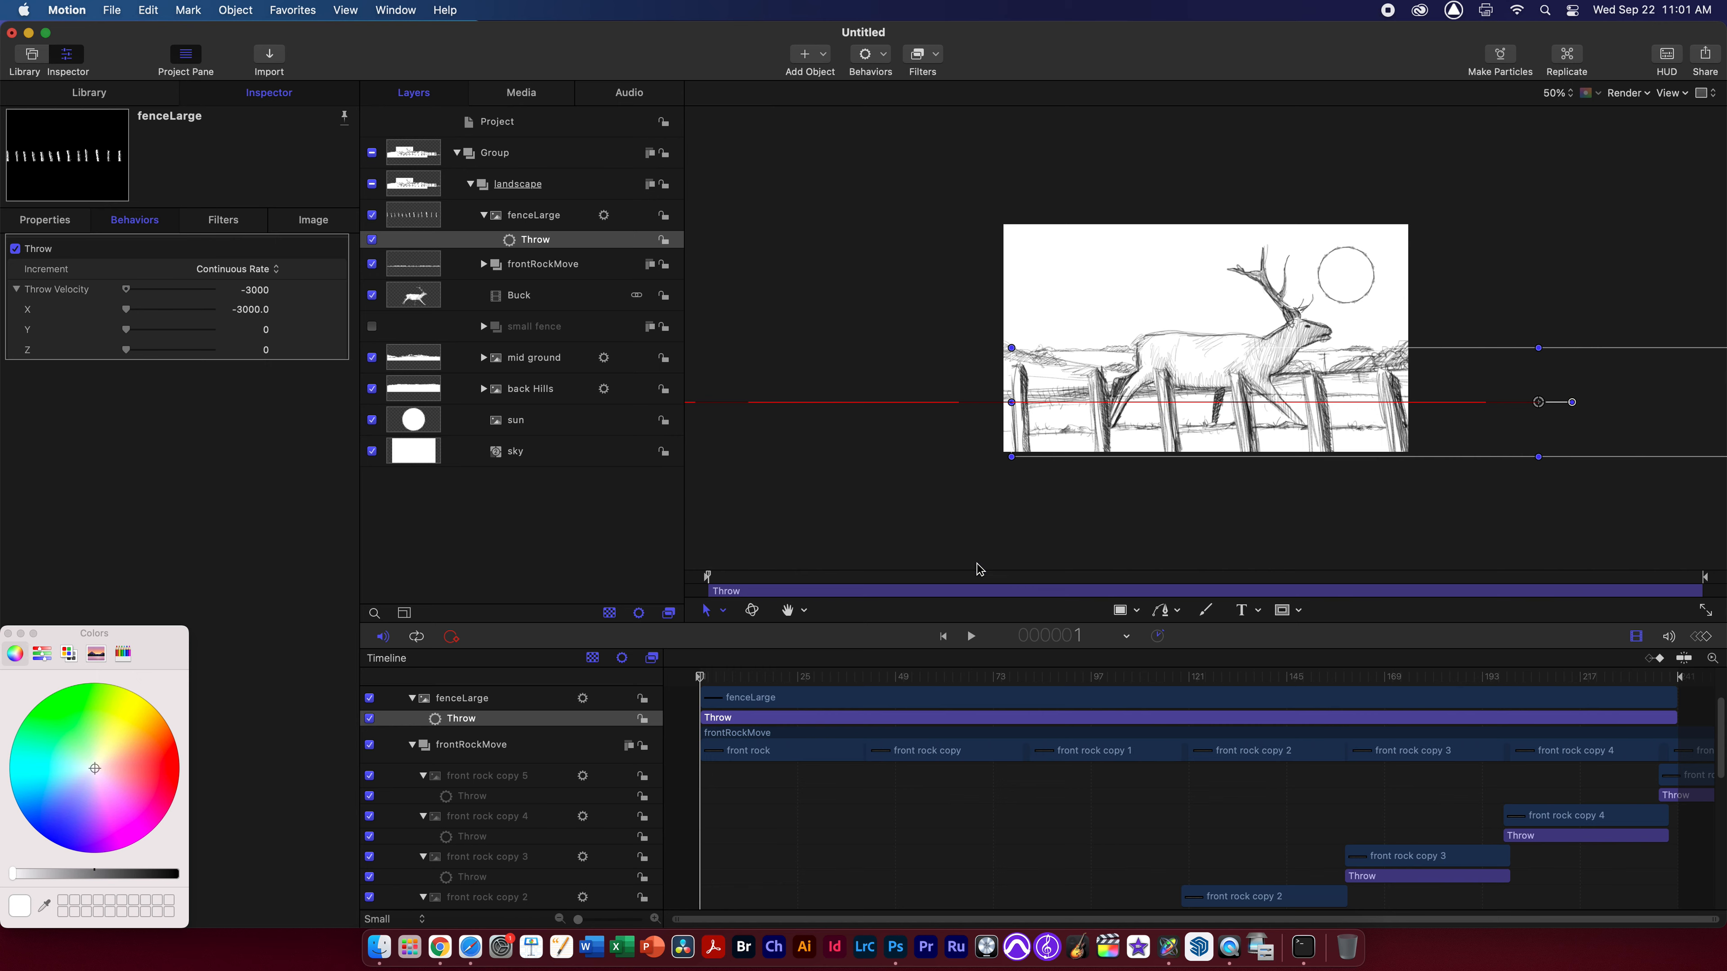
left_click_drag(1021, 438, 1428, 457)
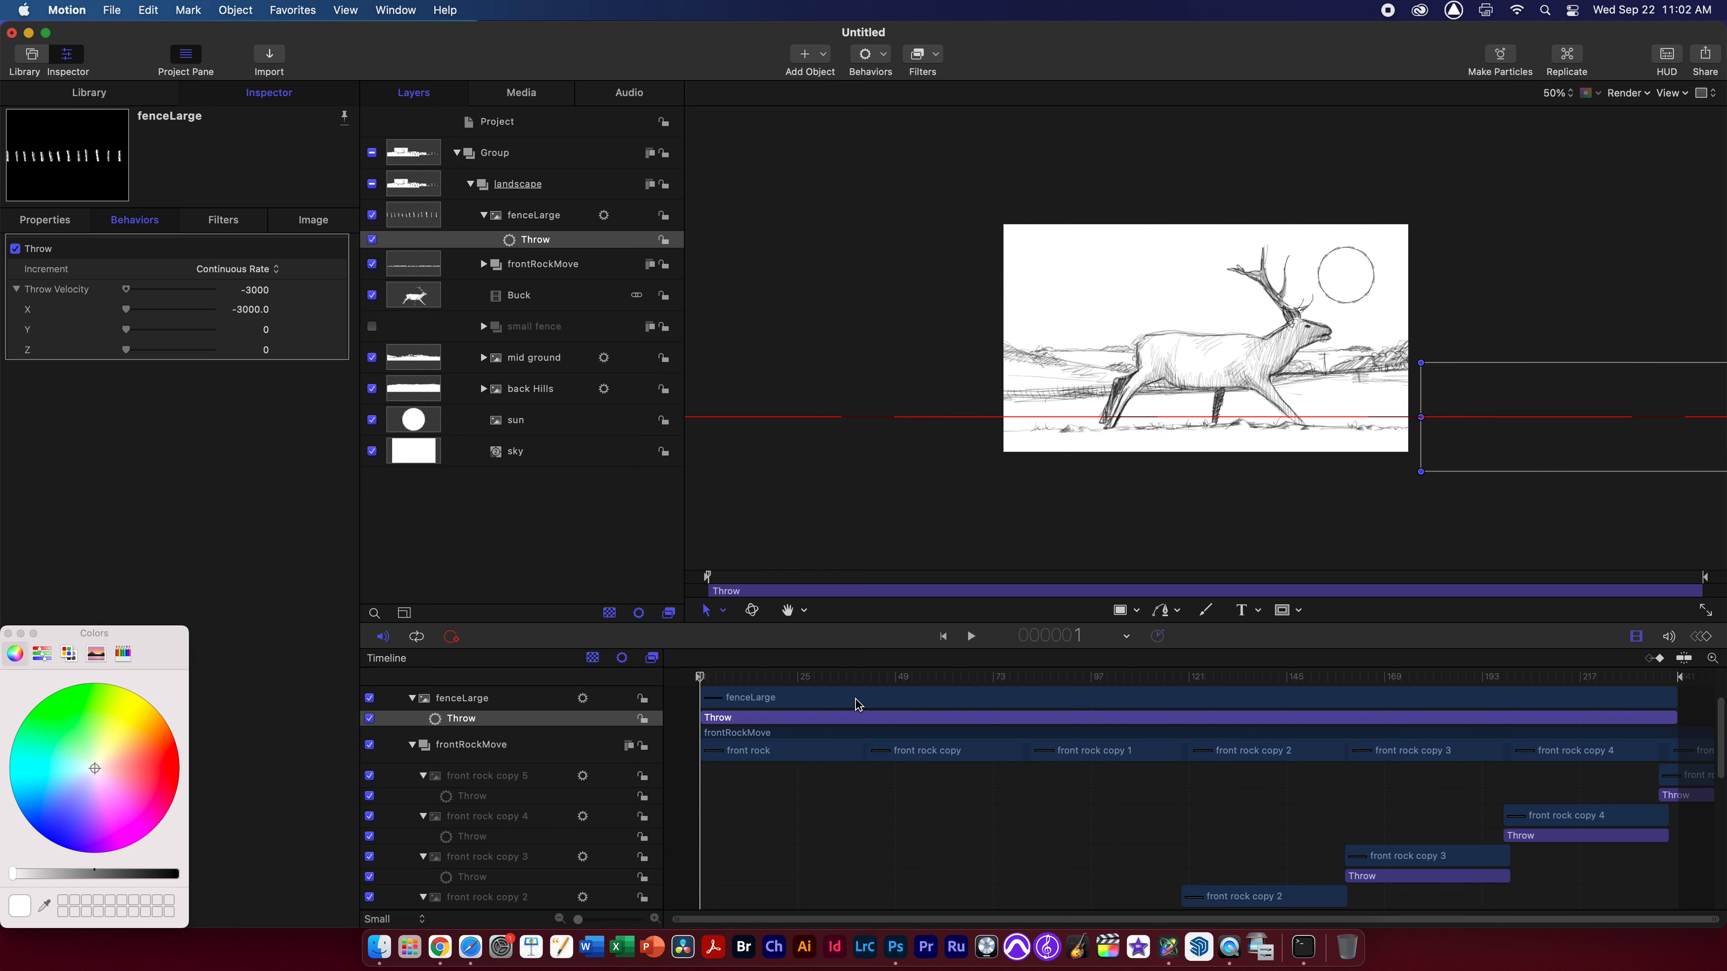
key("space")
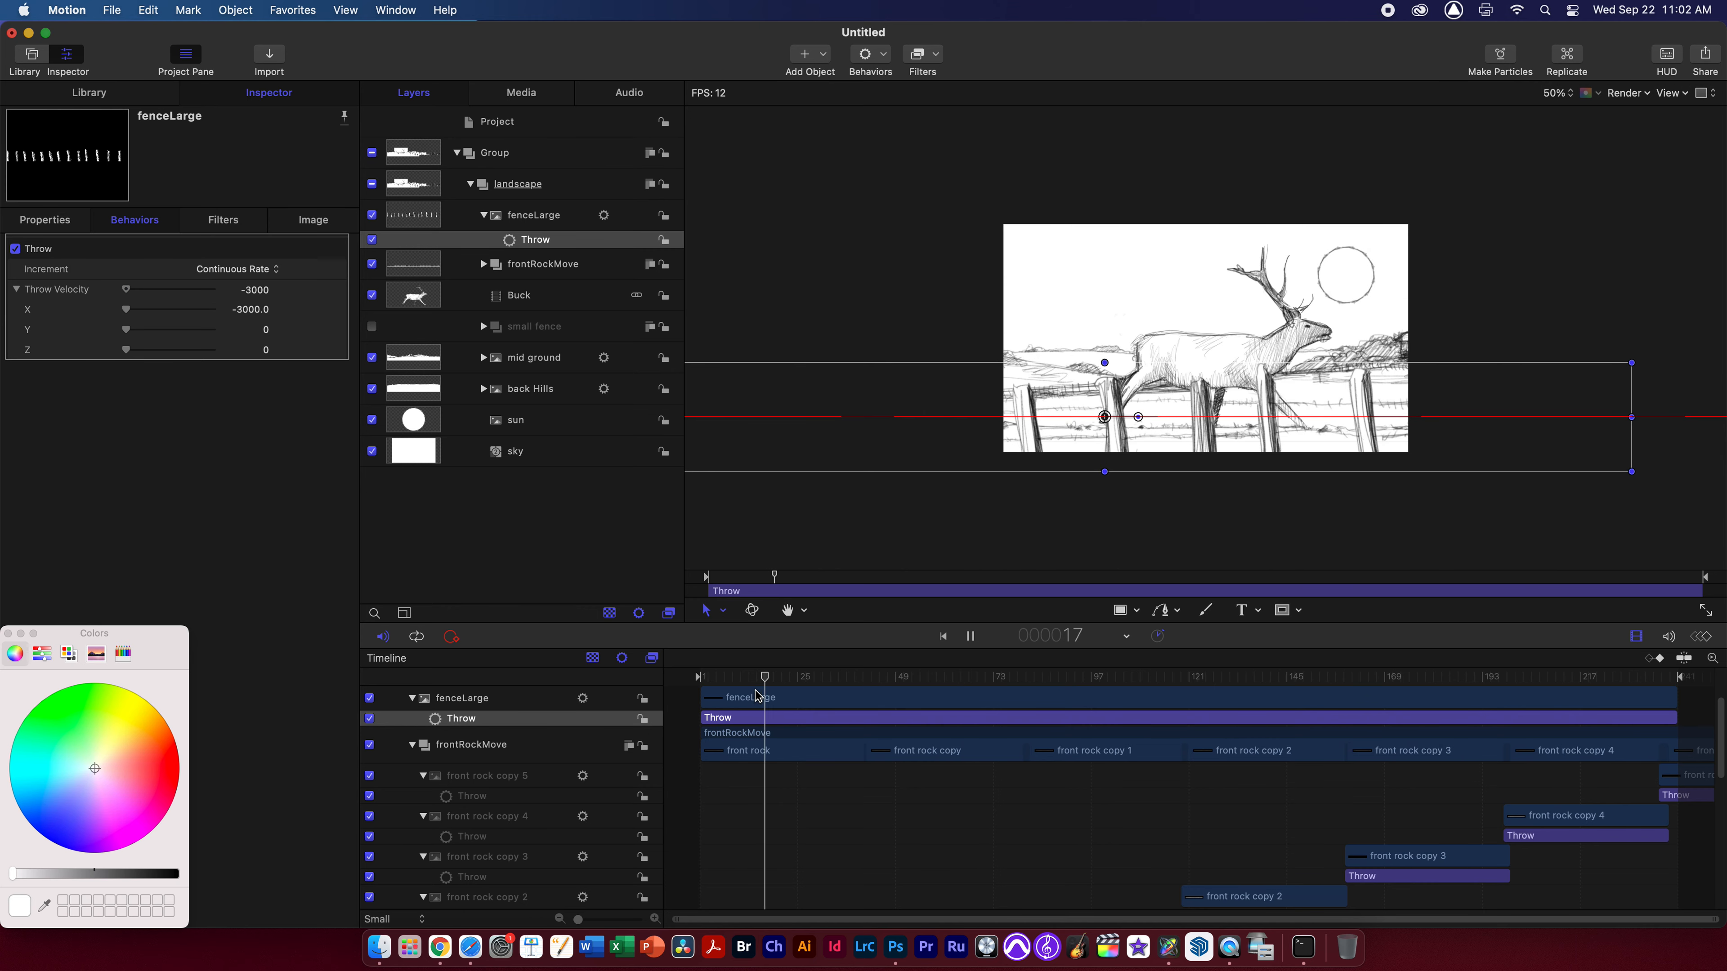
key("space")
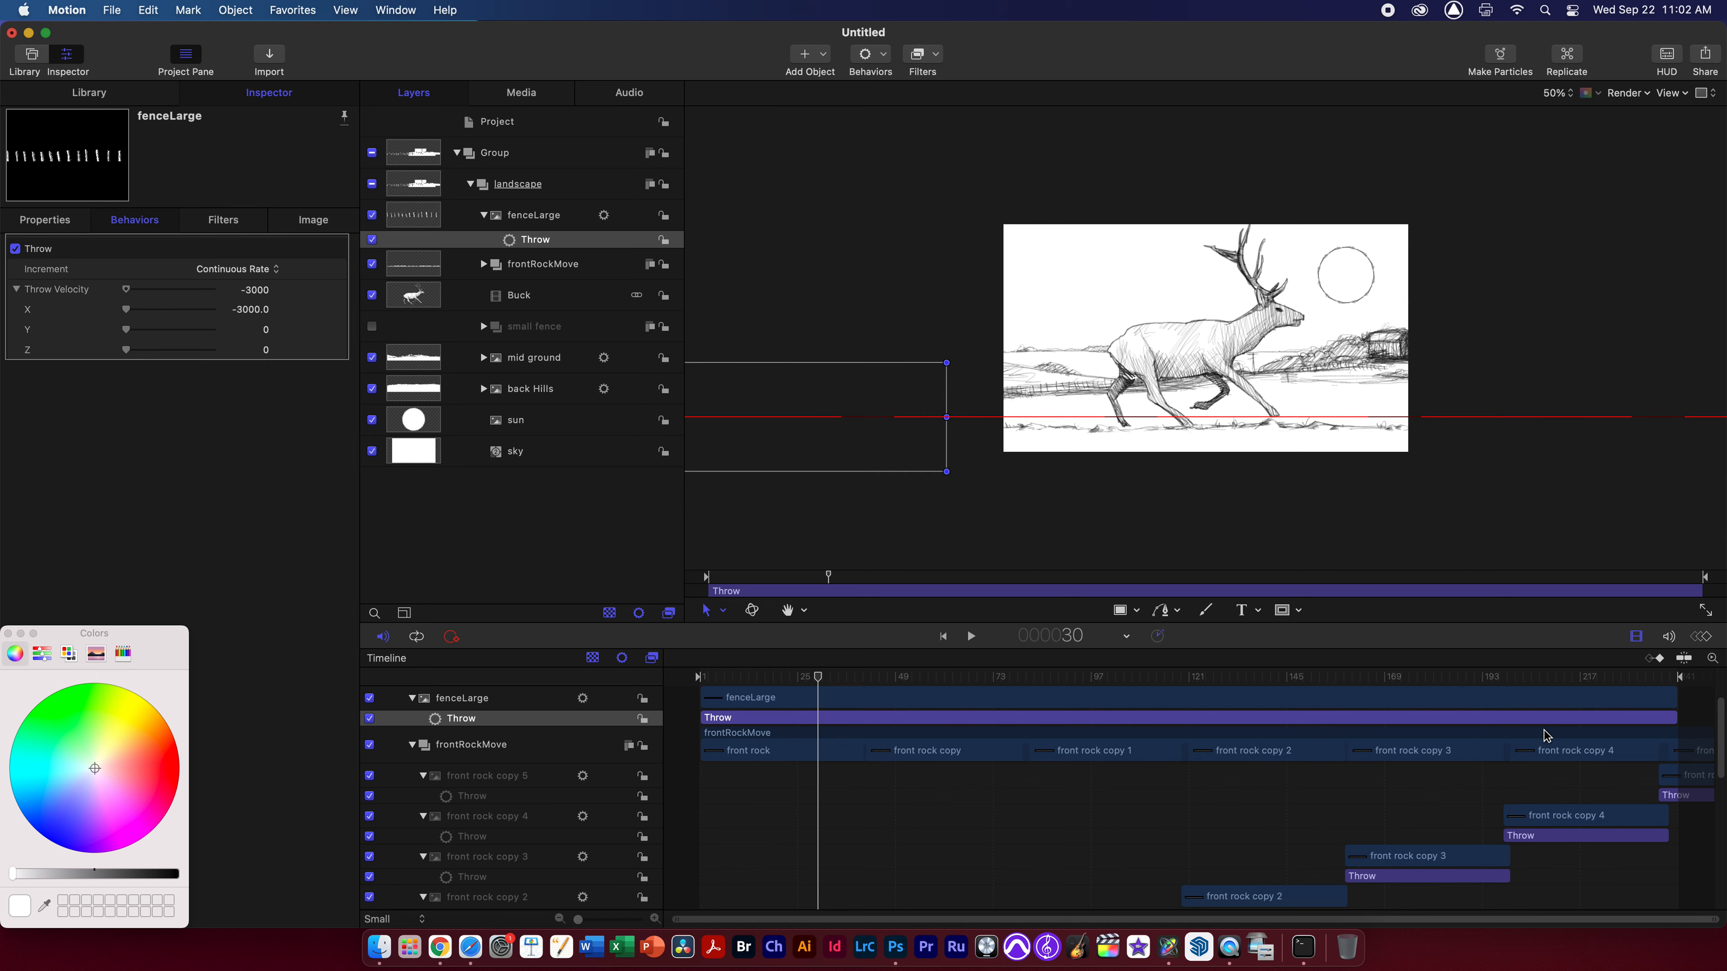
Trim the end of the fenceLarge layer in the timeline to about frame 31 and replay it from frame 1
left_click_drag(1675, 697, 697, 680)
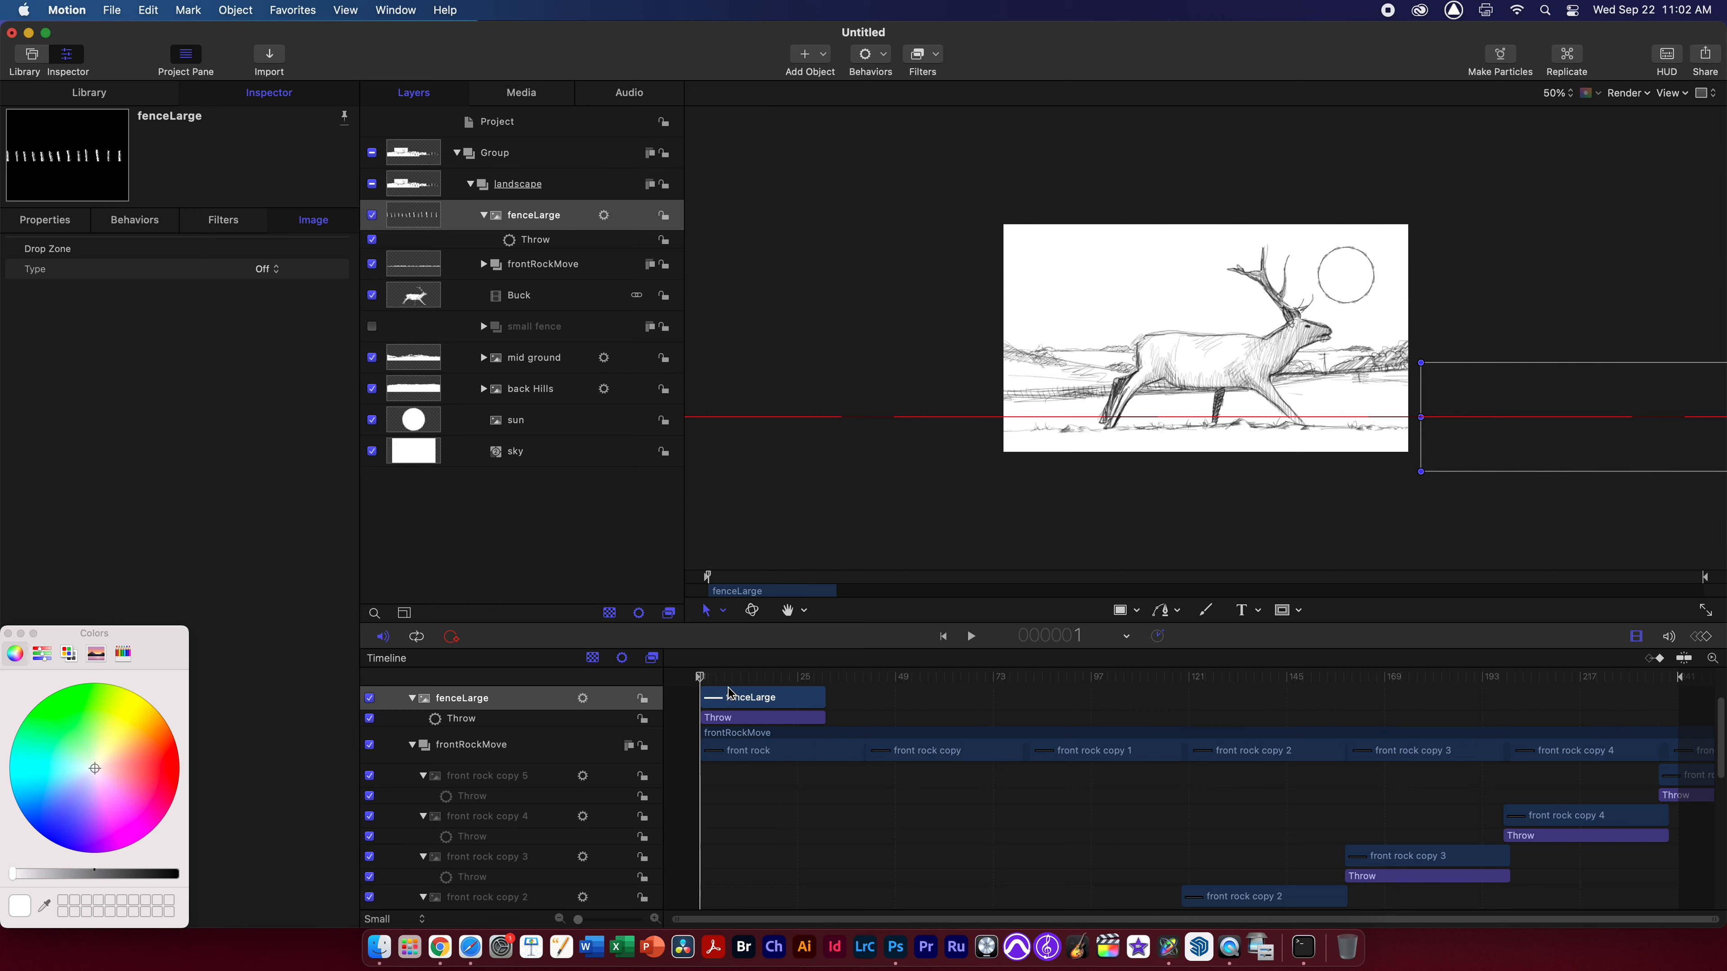
key("space")
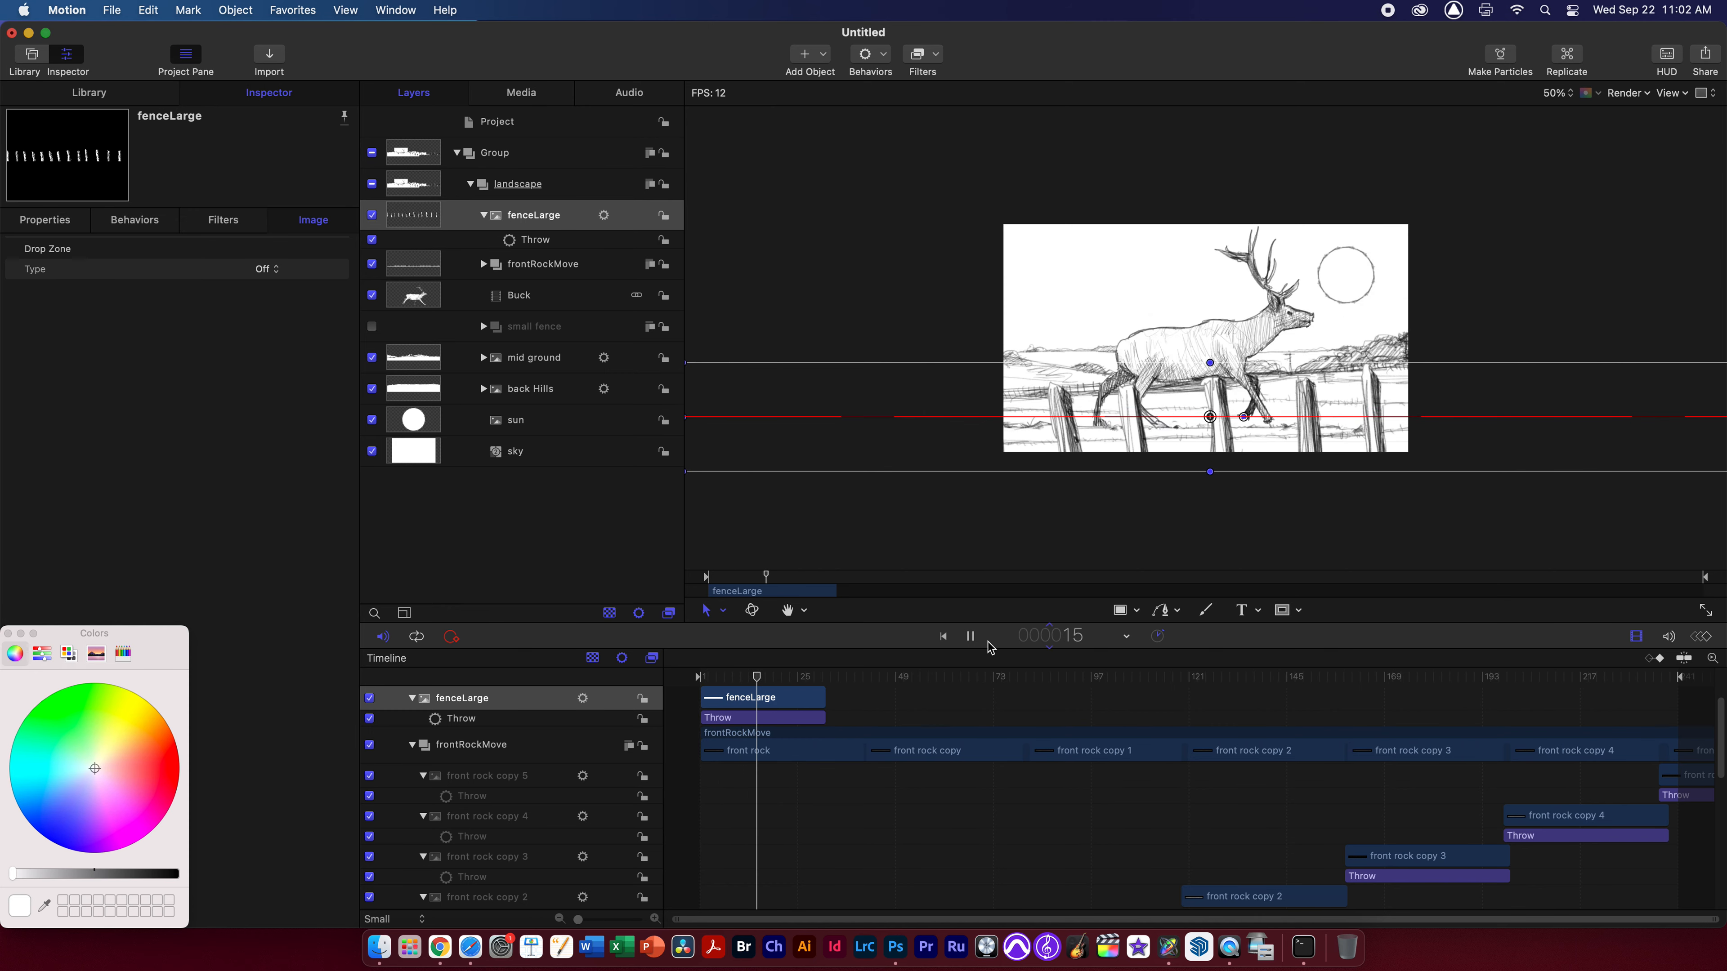
Duplicate the fenceLarge layer, start the copy at about frame 115 in the timeline, play its pass and continue to frame 190
key("space")
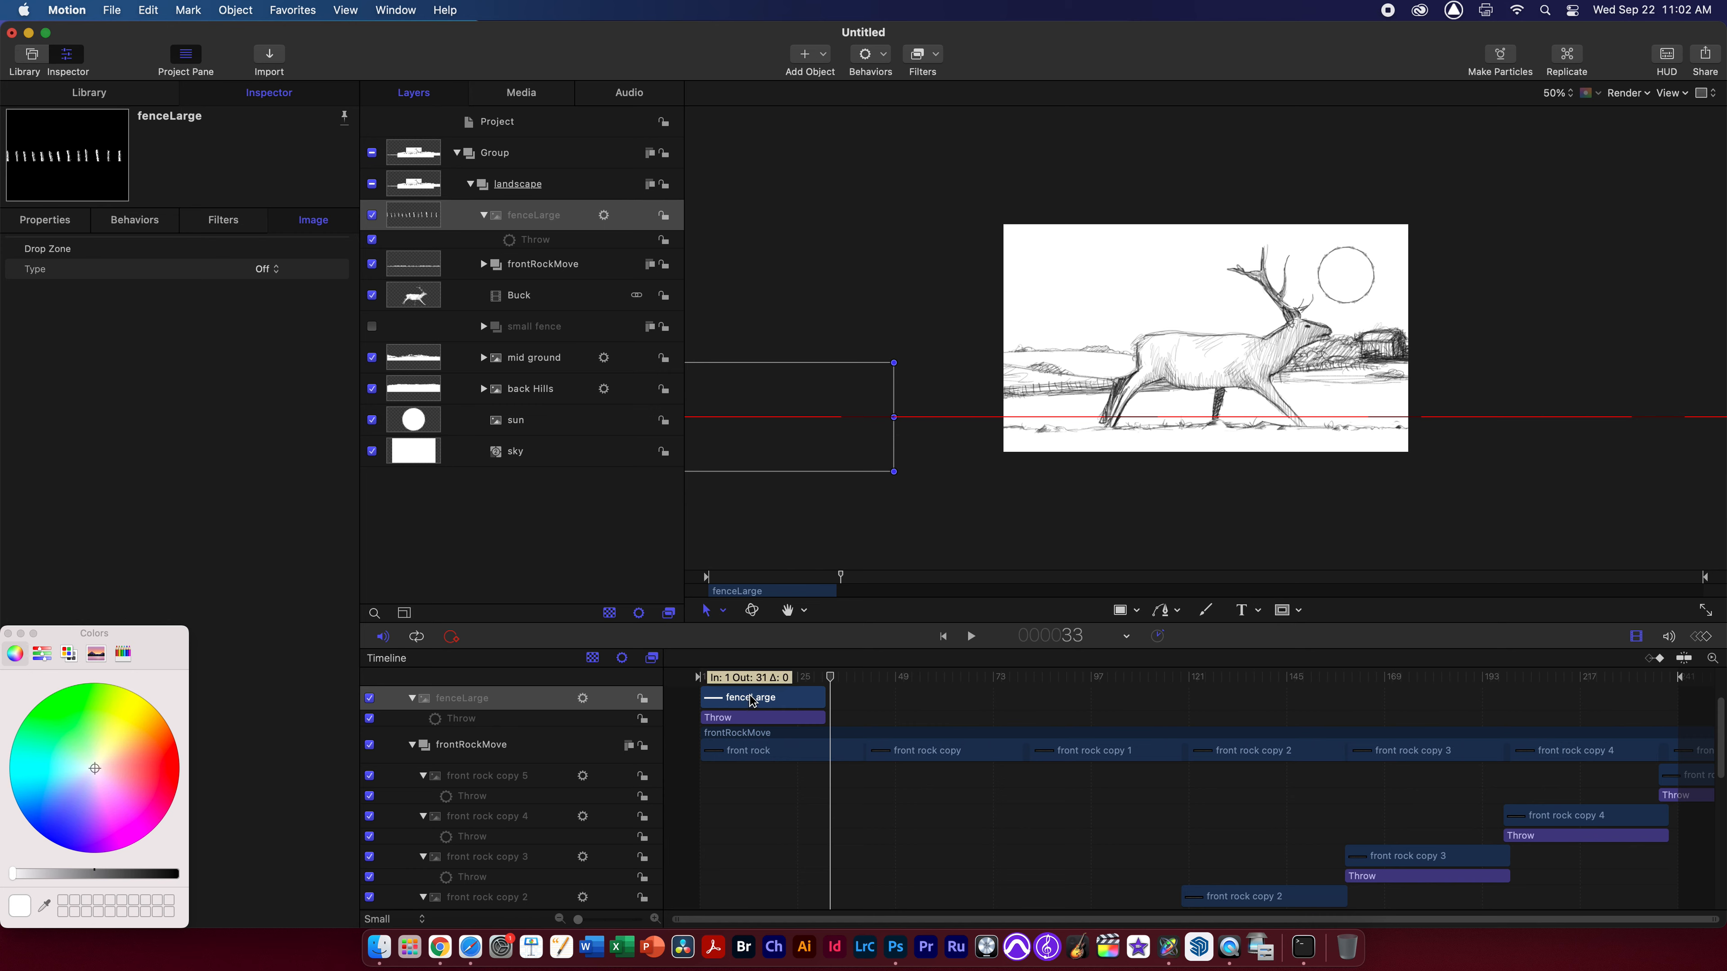
key("super+d")
left_click_drag(751, 701, 1214, 716)
key("space")
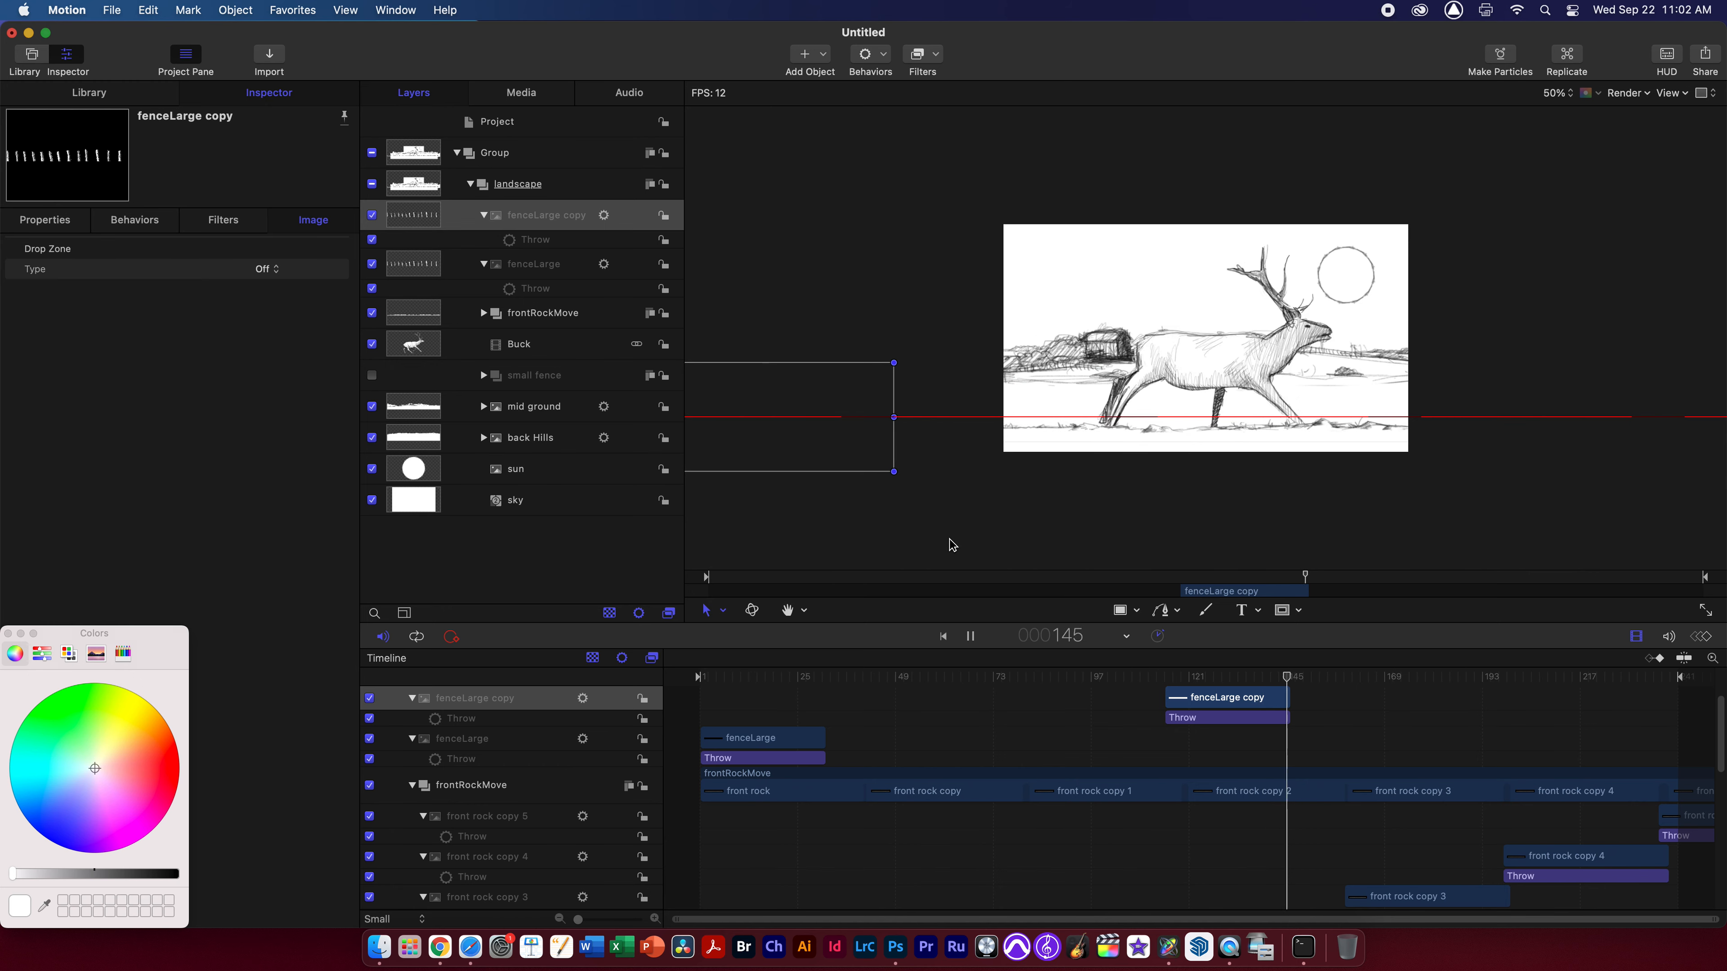
key("space")
left_click_drag(1442, 679, 1464, 686)
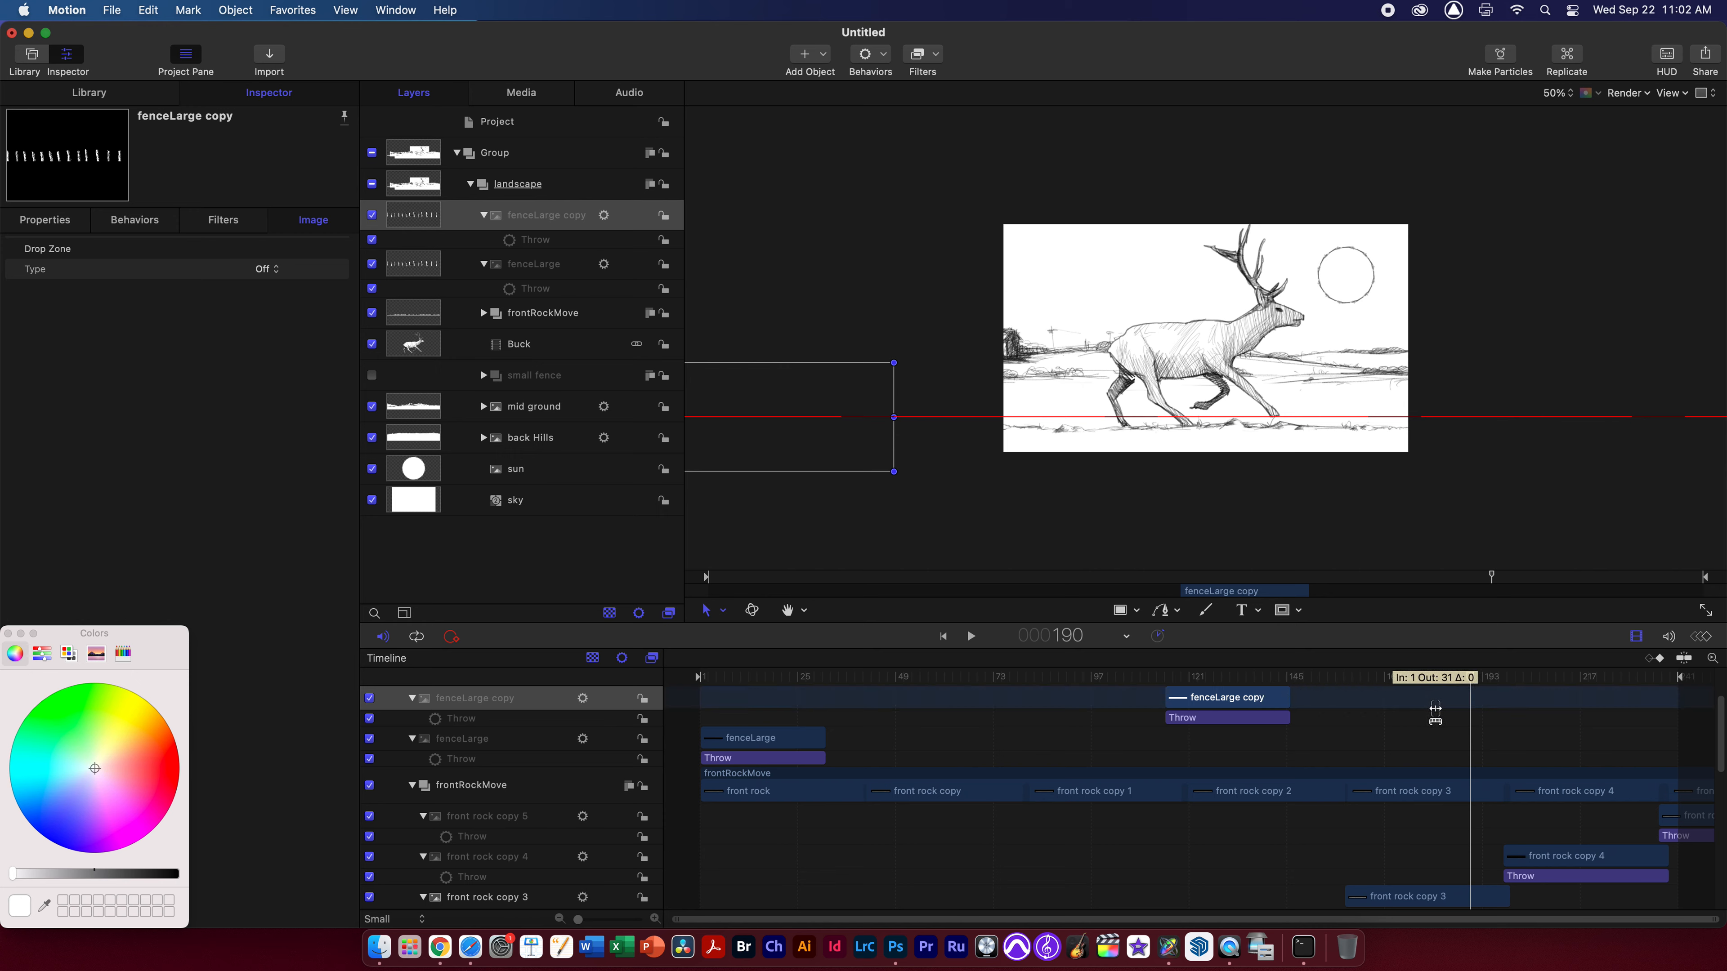
Duplicate the fenceLarge copy, start the new copy at about frame 182, play to the end and return to frame 1
left_click(1264, 703)
left_click_drag(1264, 703, 1384, 714)
left_click_drag(1469, 728, 1521, 713)
key("space")
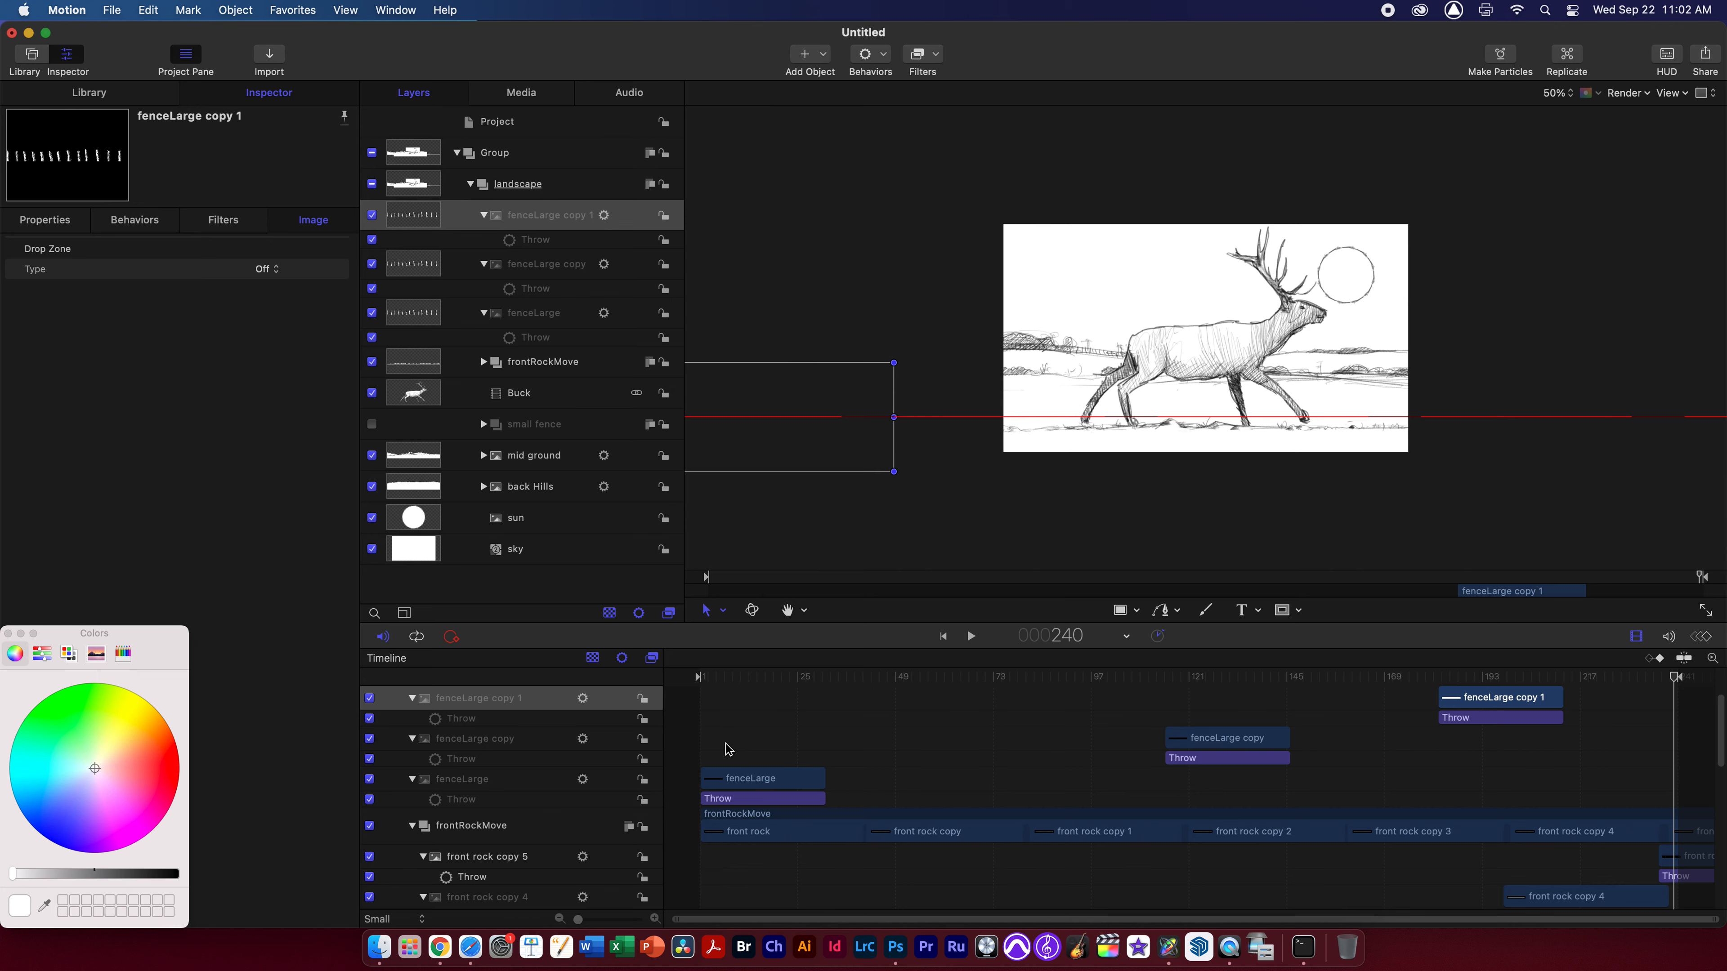
key("Home")
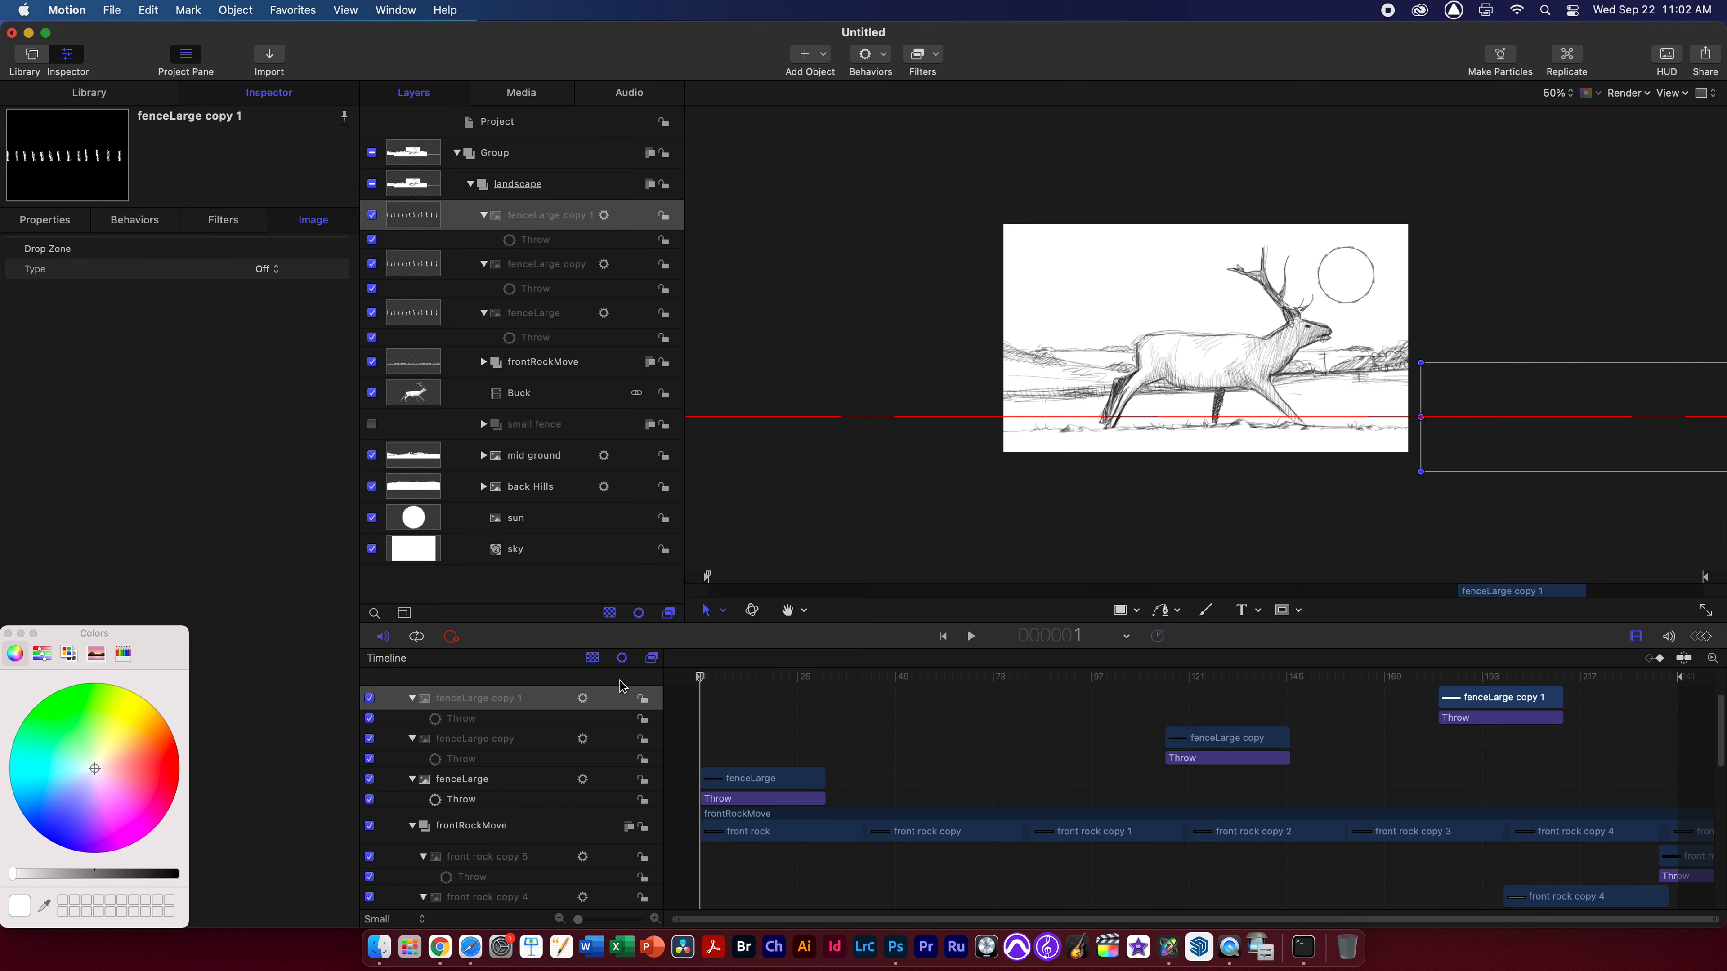
left_click(531, 268)
left_click(534, 314)
left_click(531, 216)
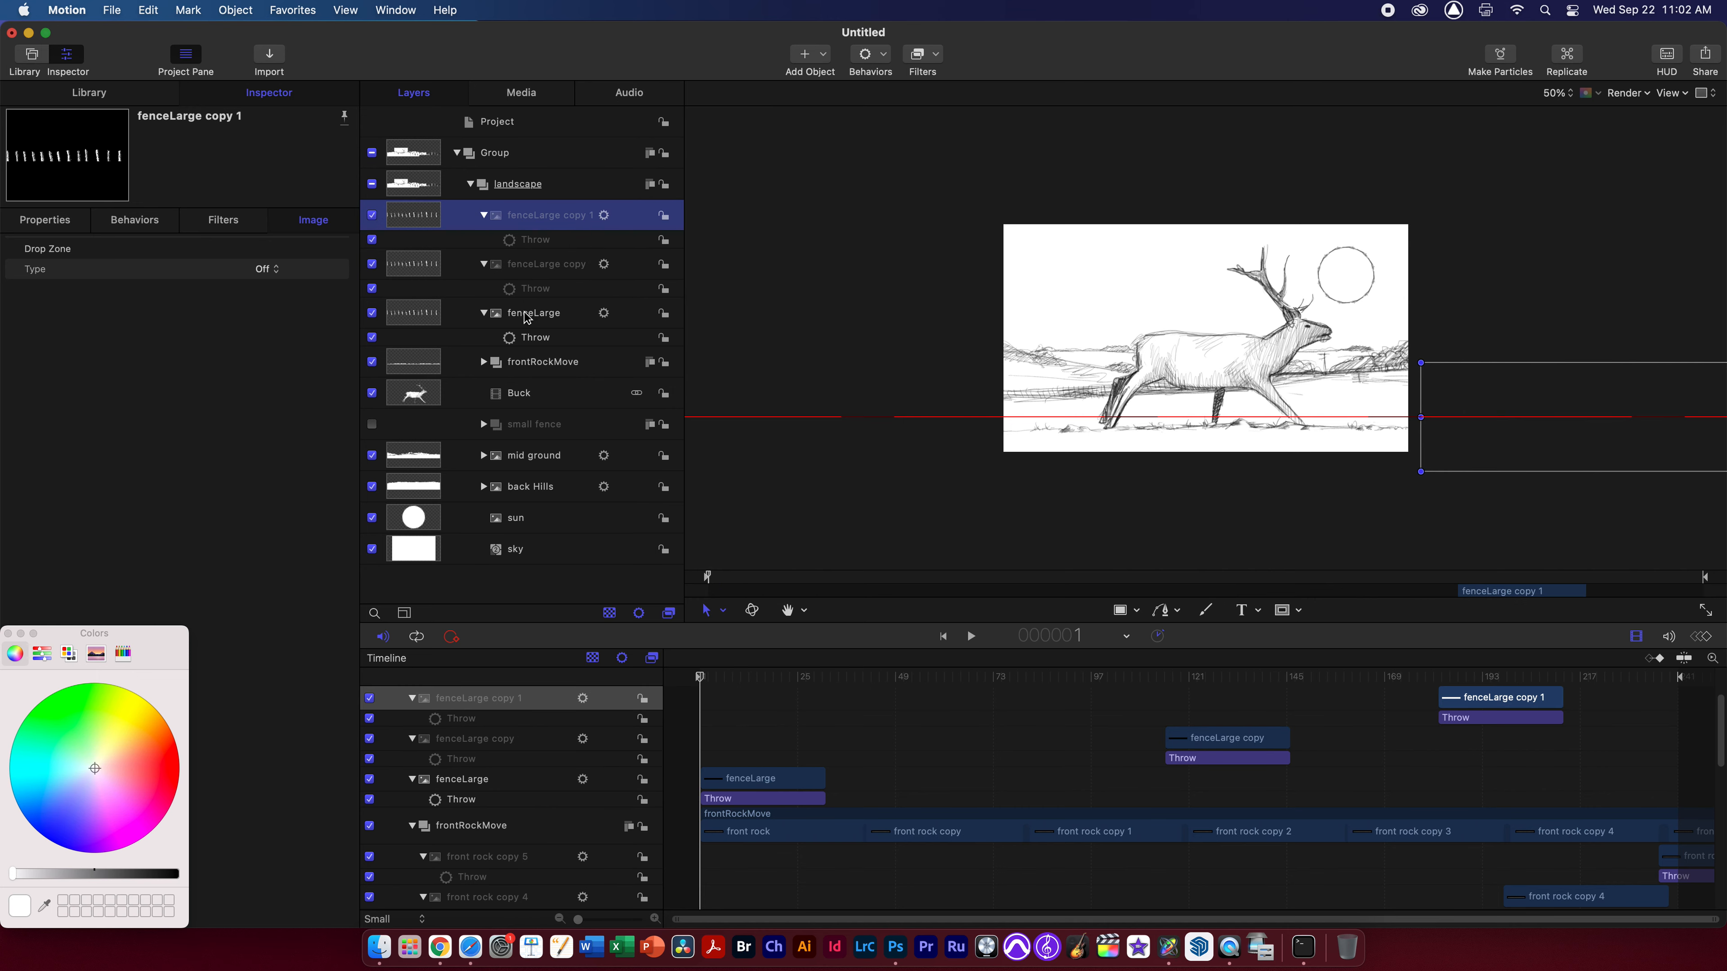
left_click(528, 317, "shift")
right_click(538, 215)
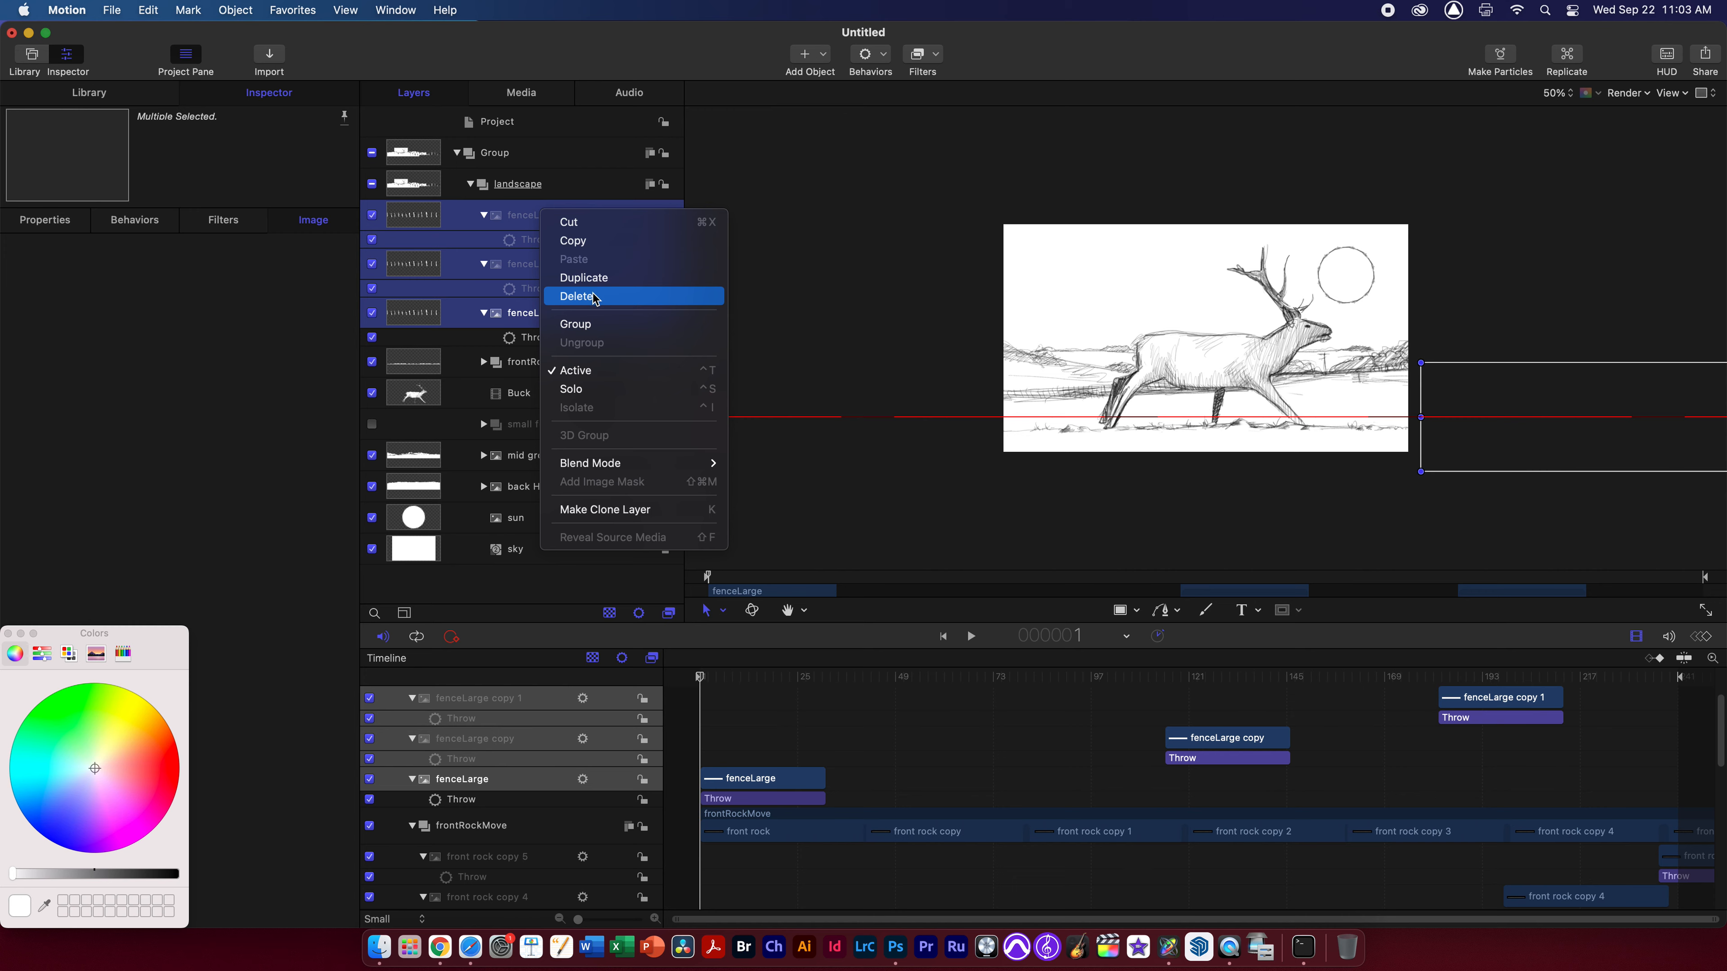
left_click(601, 281)
key("super+z")
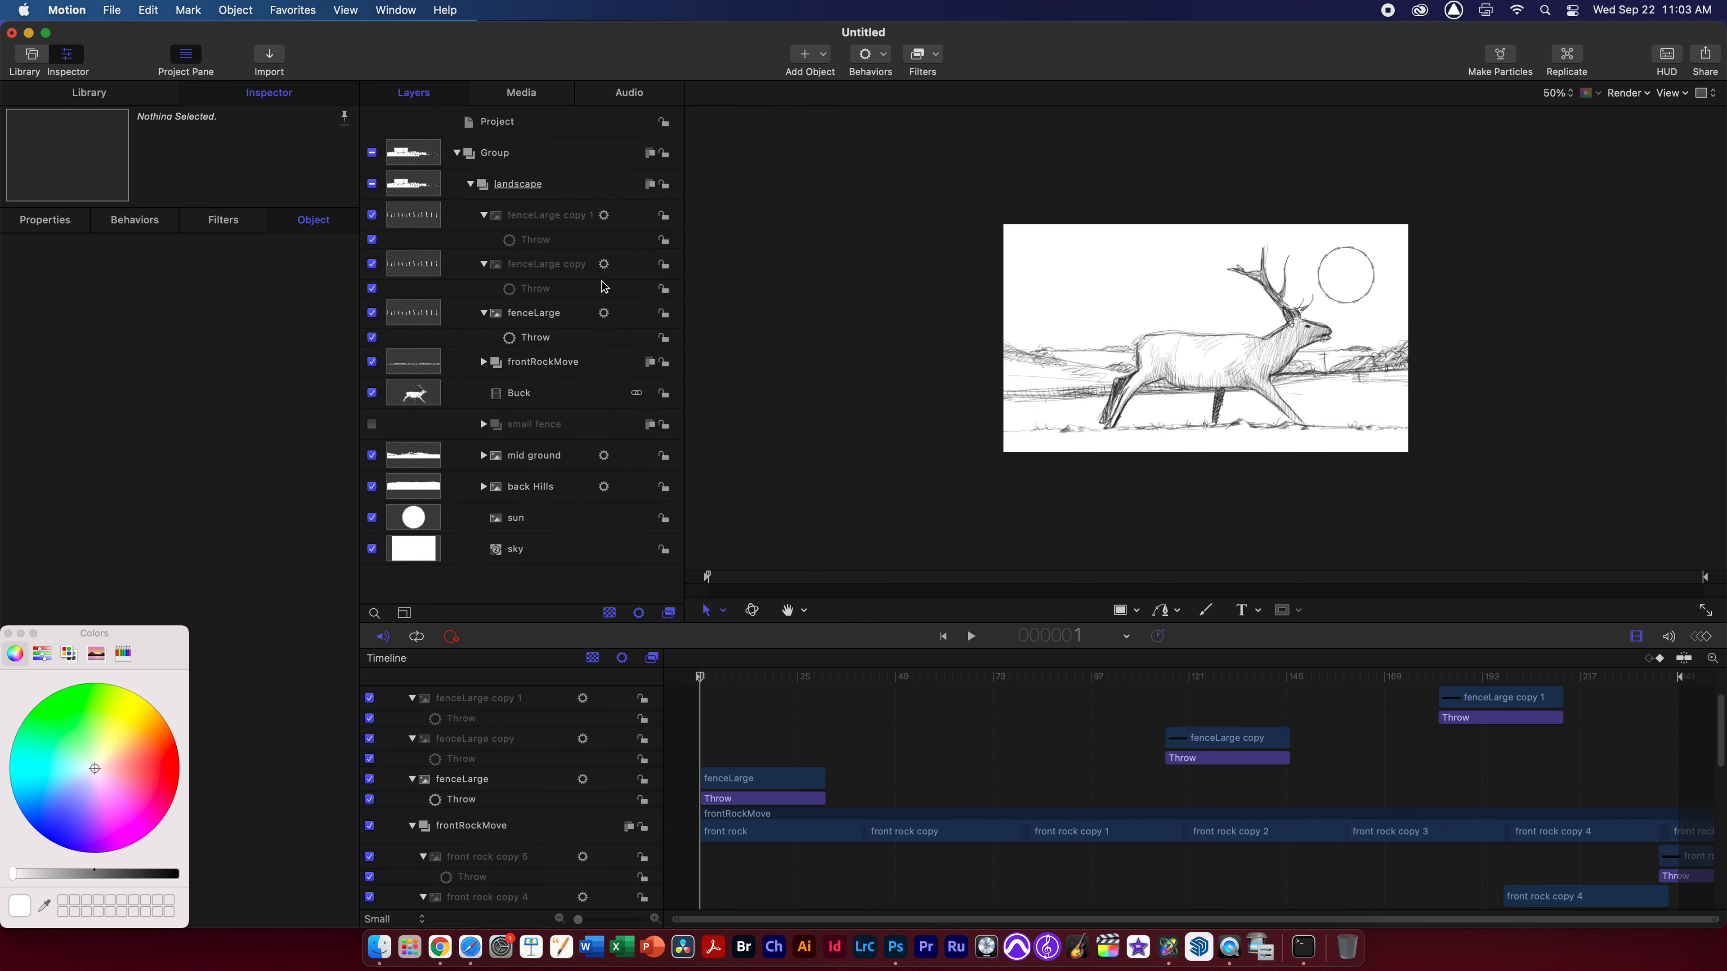
Group fenceLarge and its two copies, rename the group largefencemove and collapse it
left_click(562, 217)
left_click(548, 315, "shift")
right_click(553, 315)
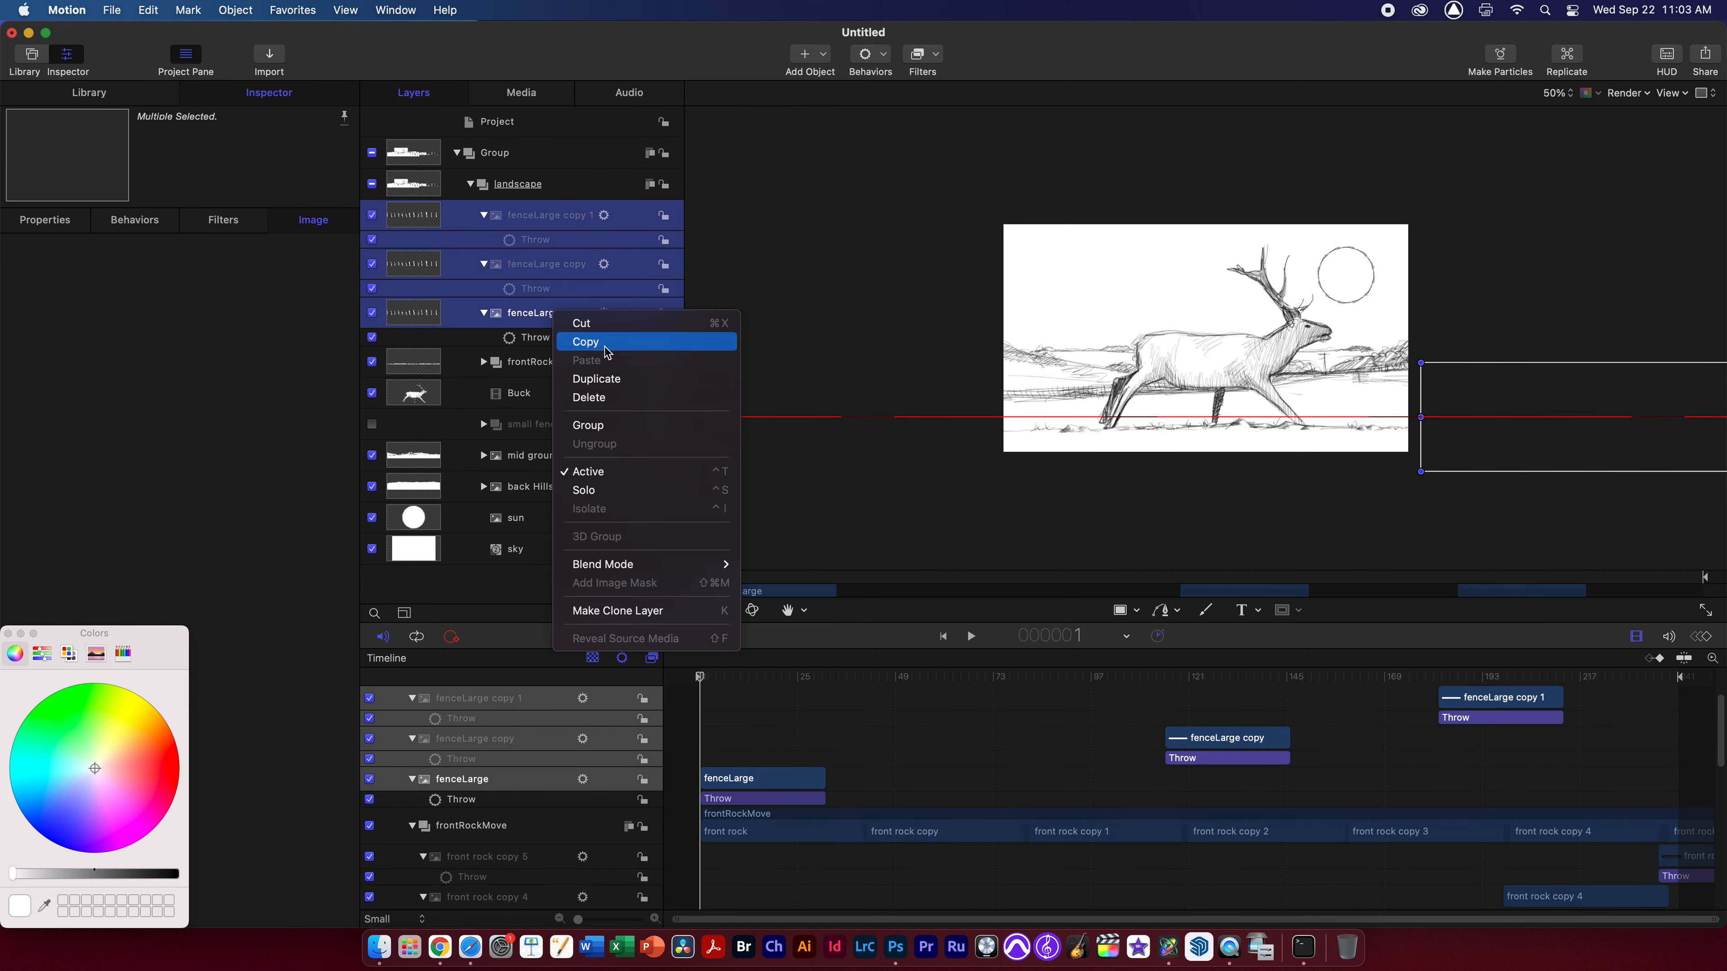
left_click(598, 425)
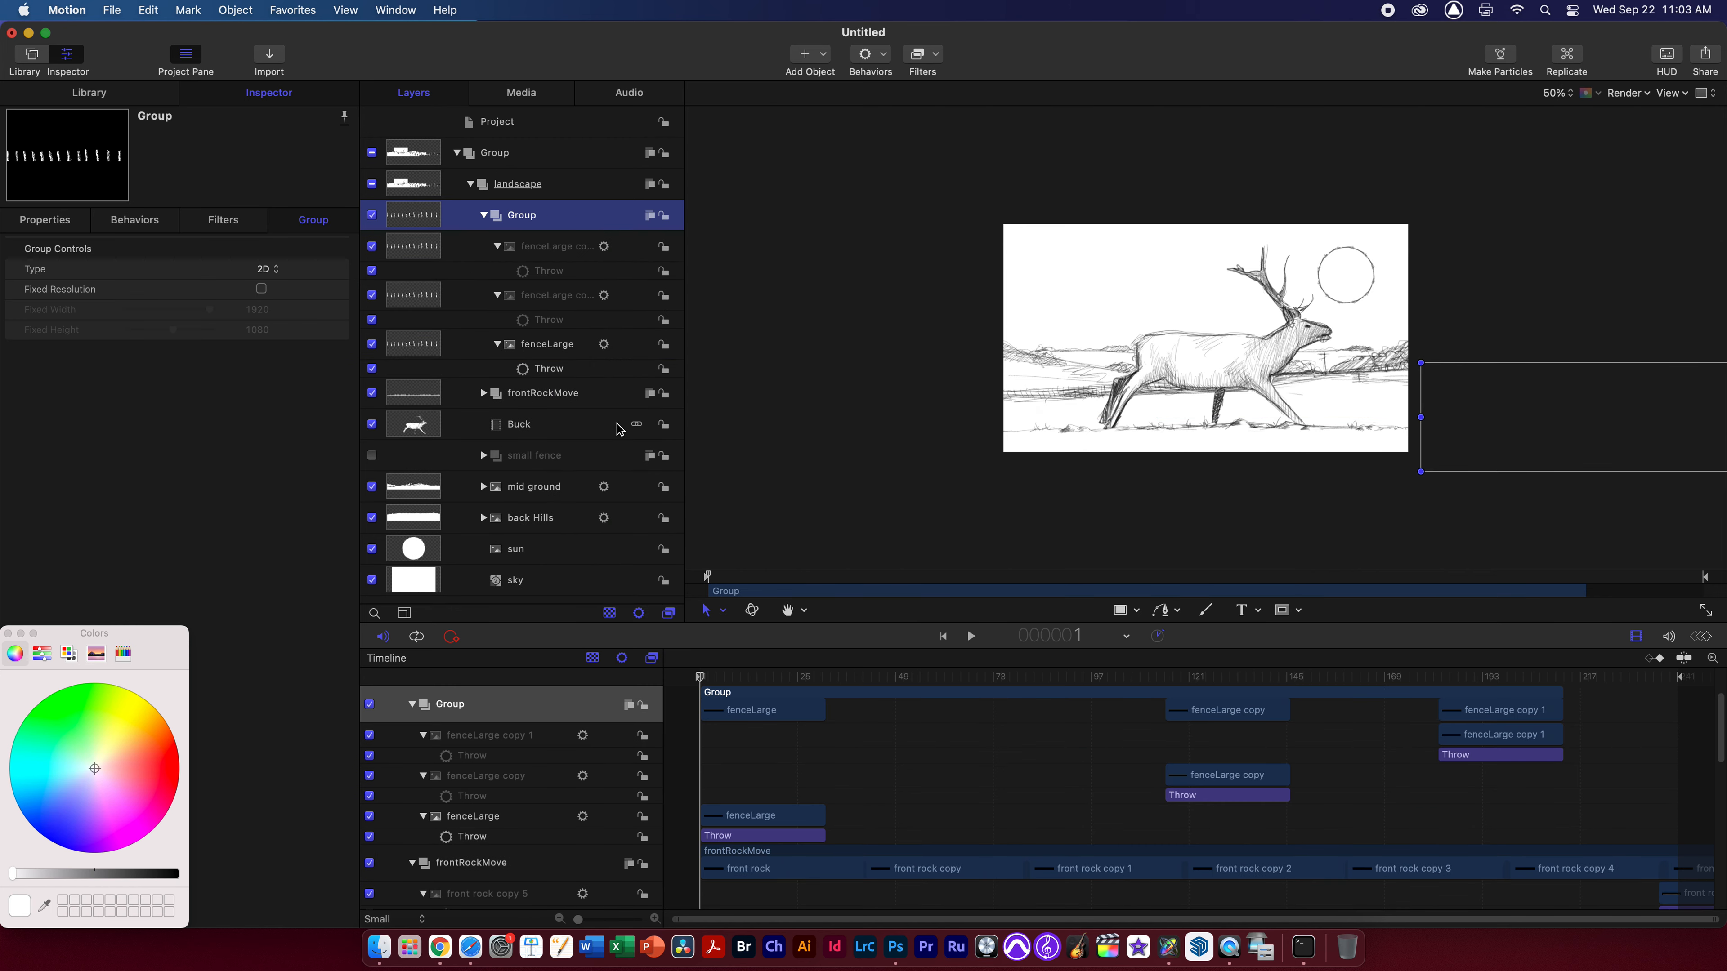
double_click(528, 216)
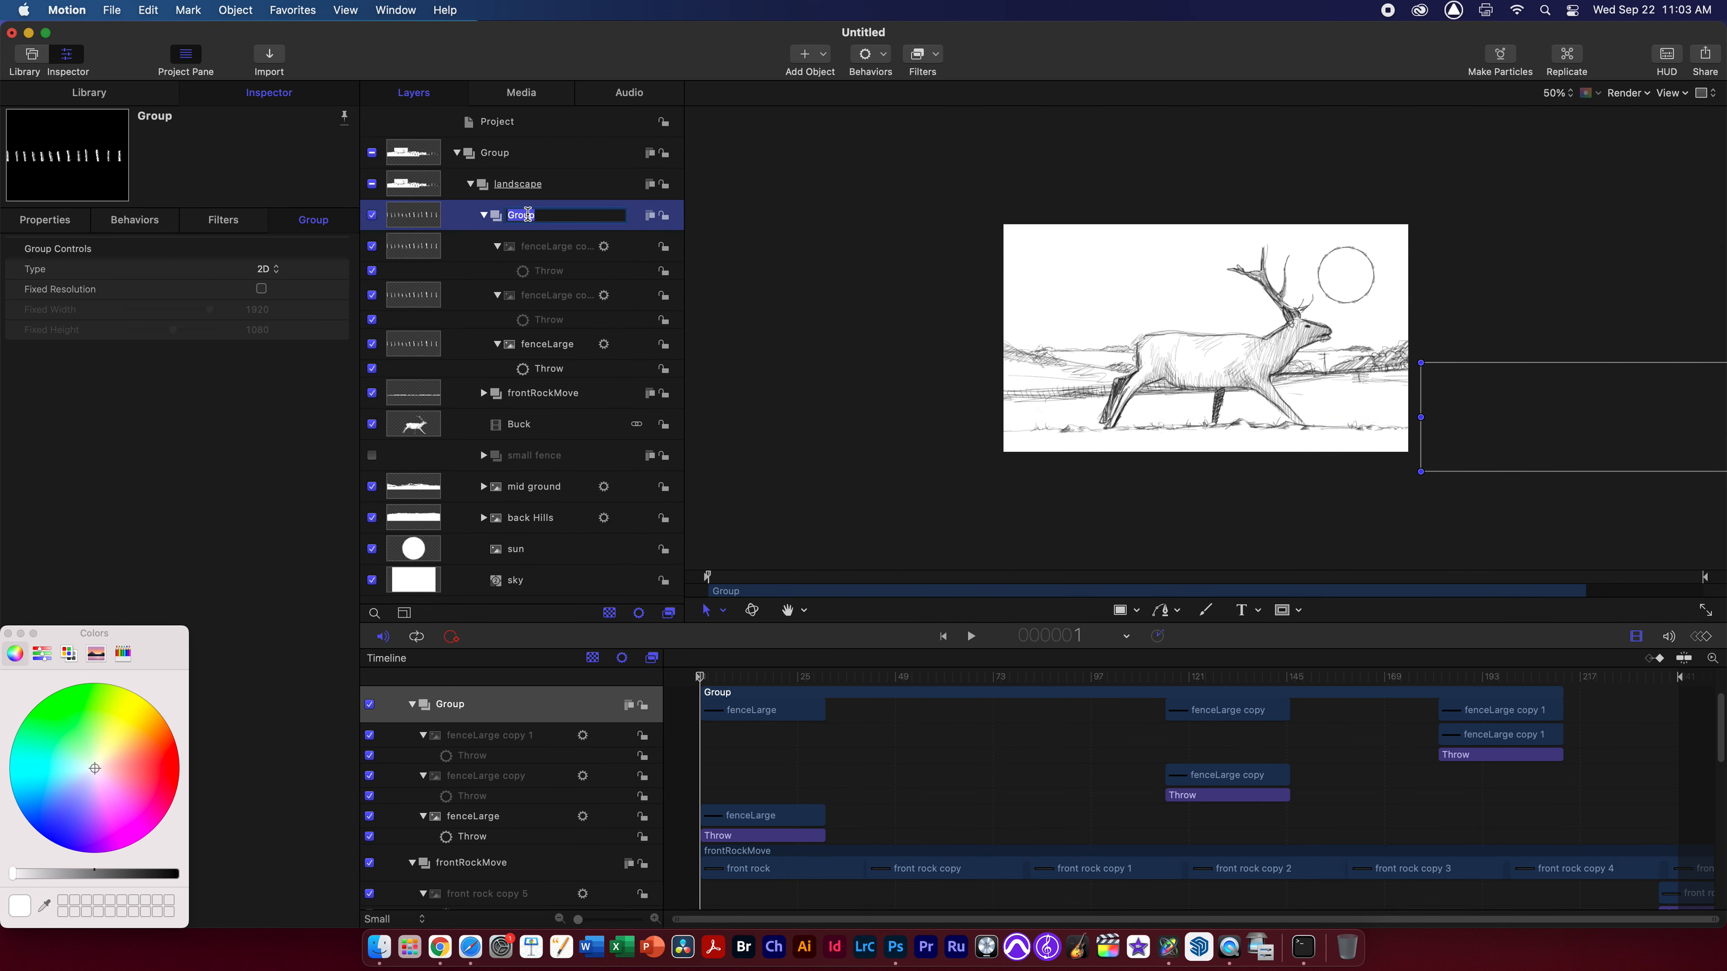
key("BackSpace")
key("Return")
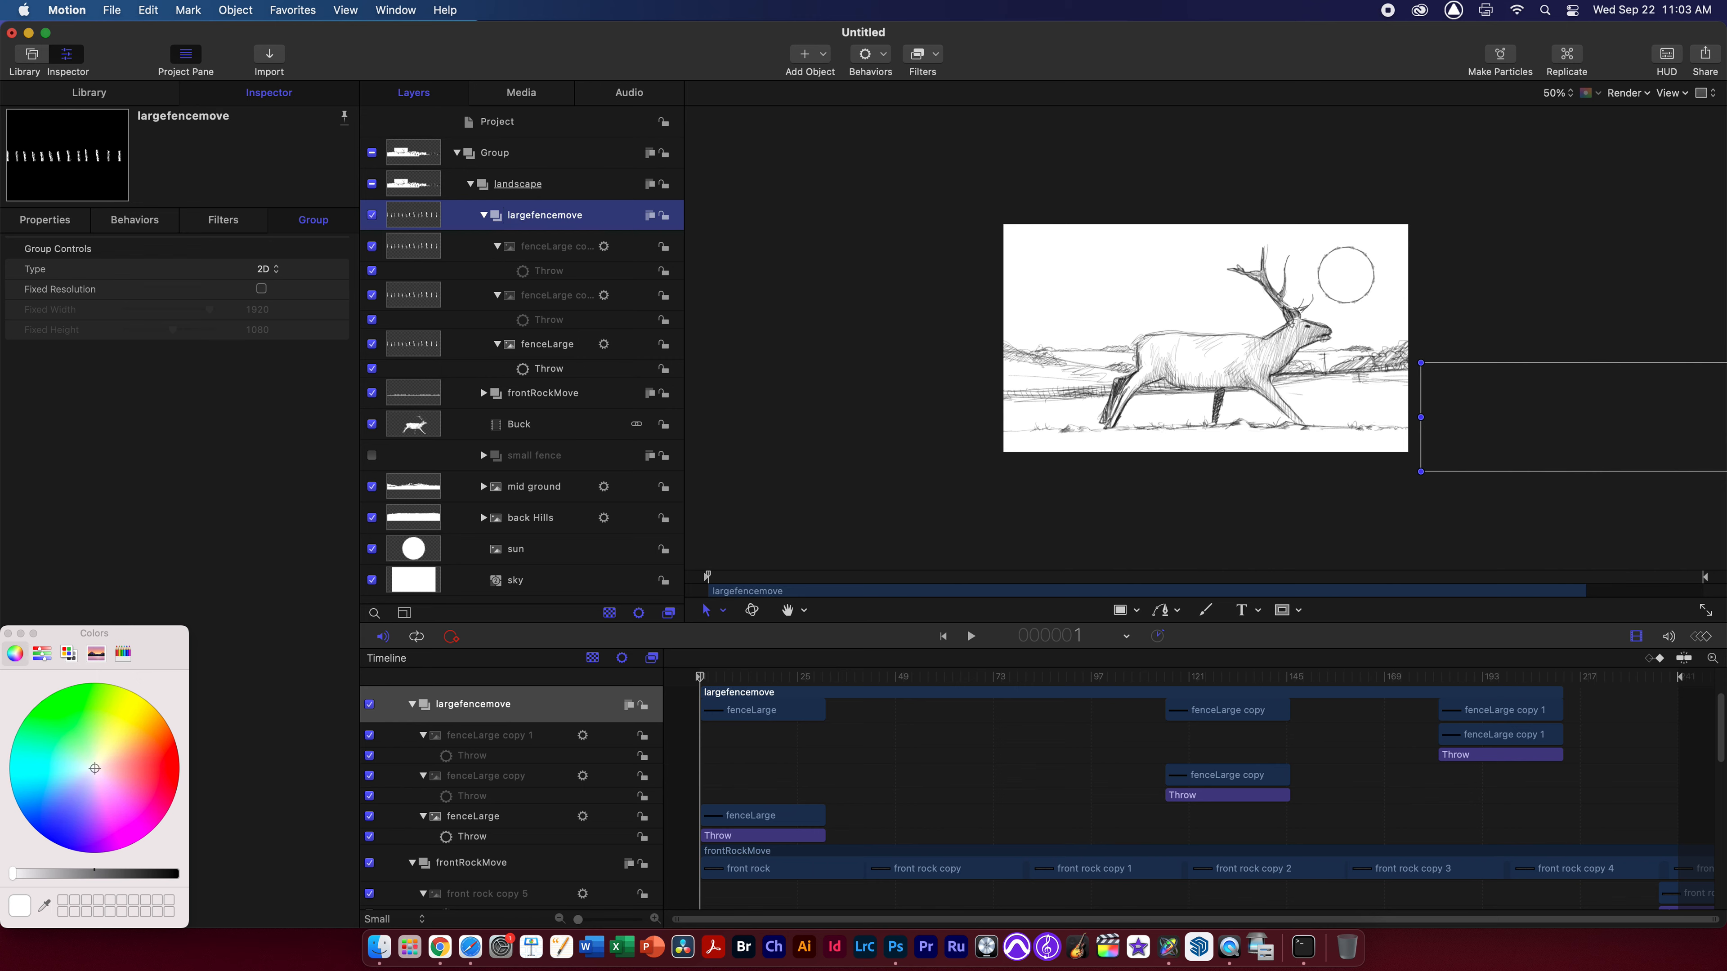
left_click(483, 215)
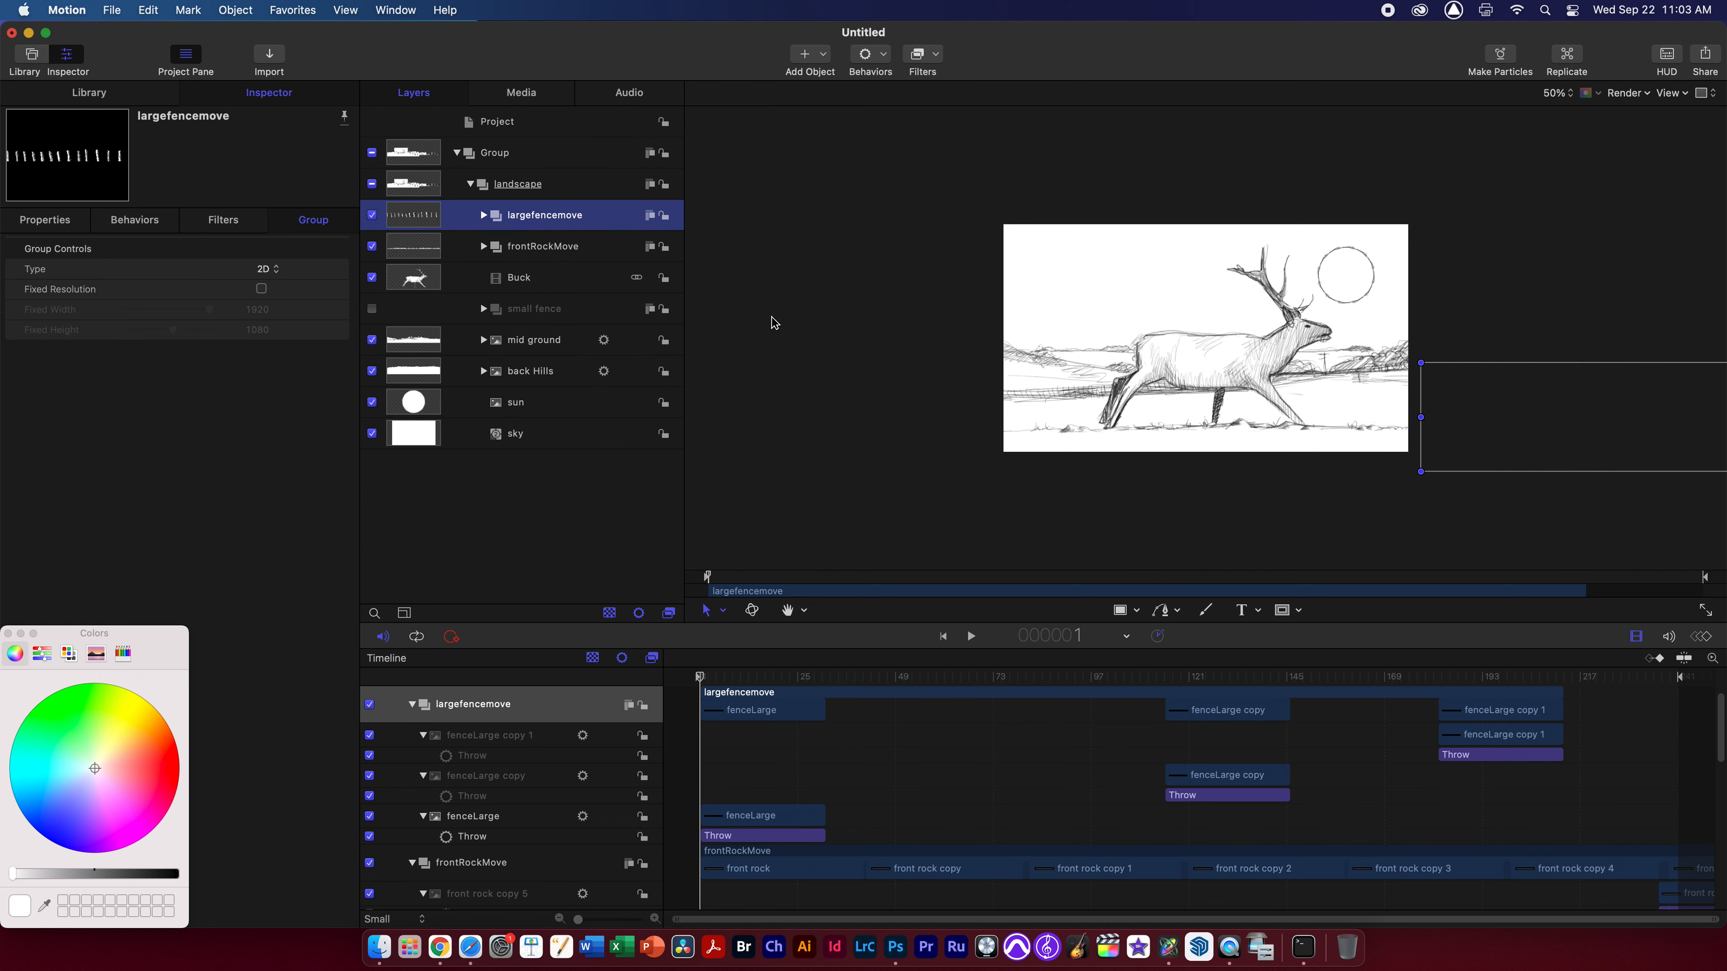
Make the small fence group and both layers inside it, small fenc2 and small fence, visible at frame 1
left_click(536, 250)
left_click(537, 216)
left_click(527, 281)
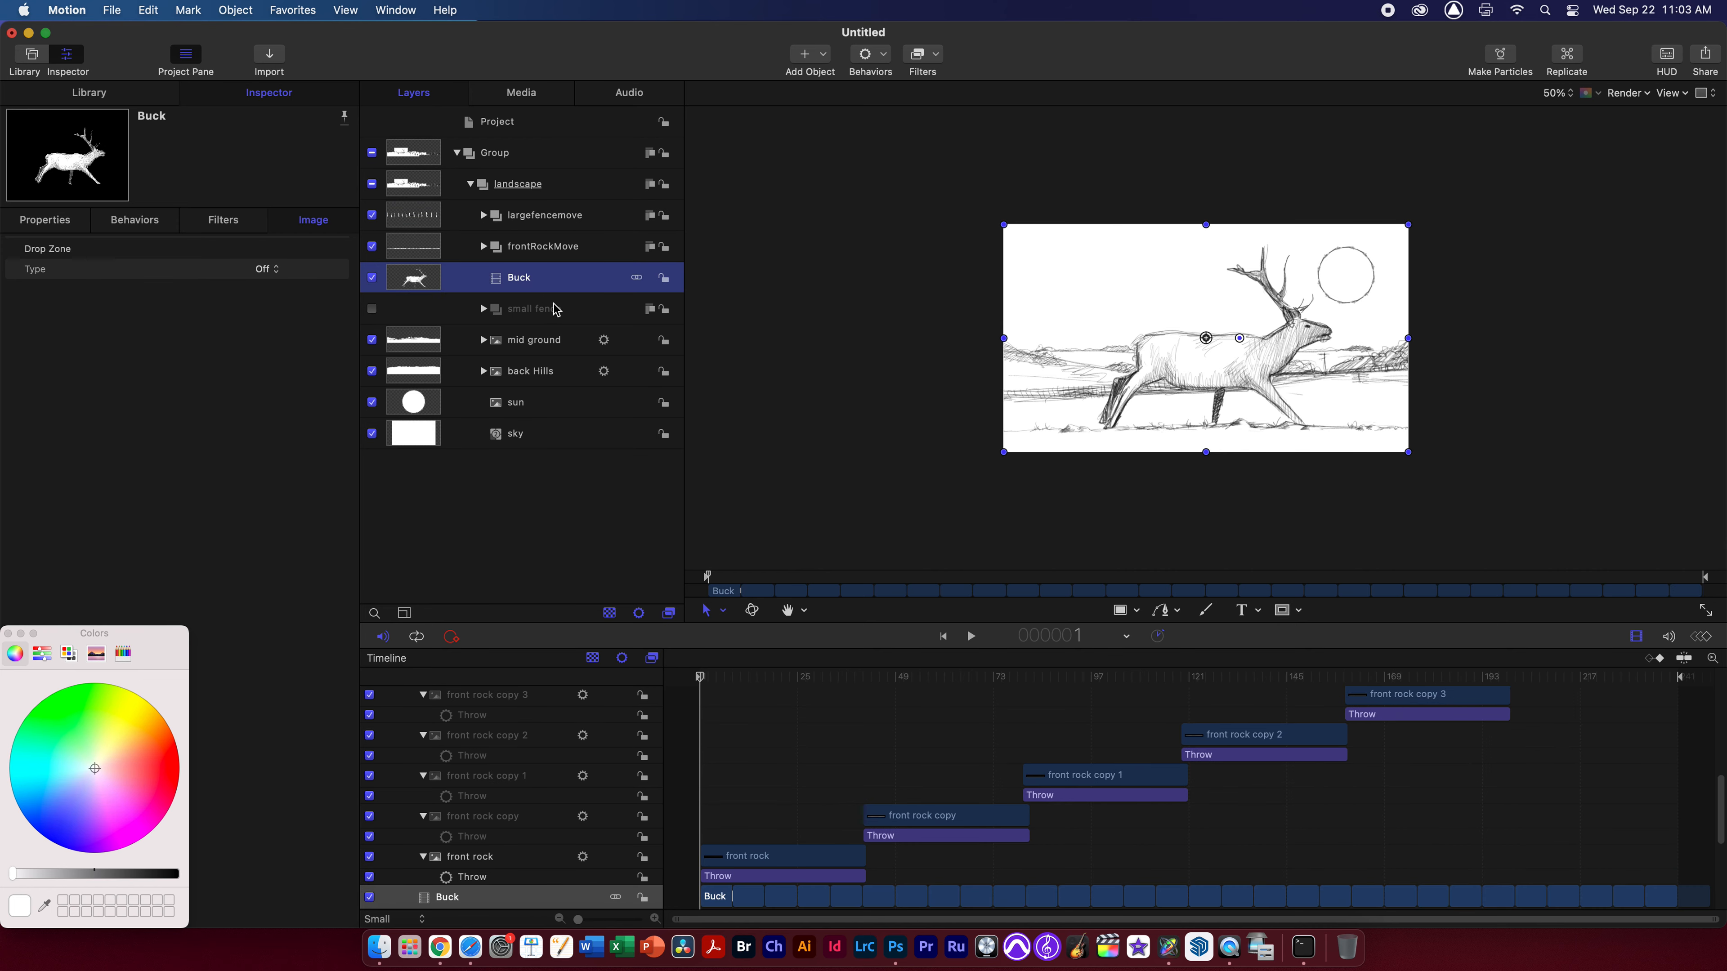
left_click(382, 314)
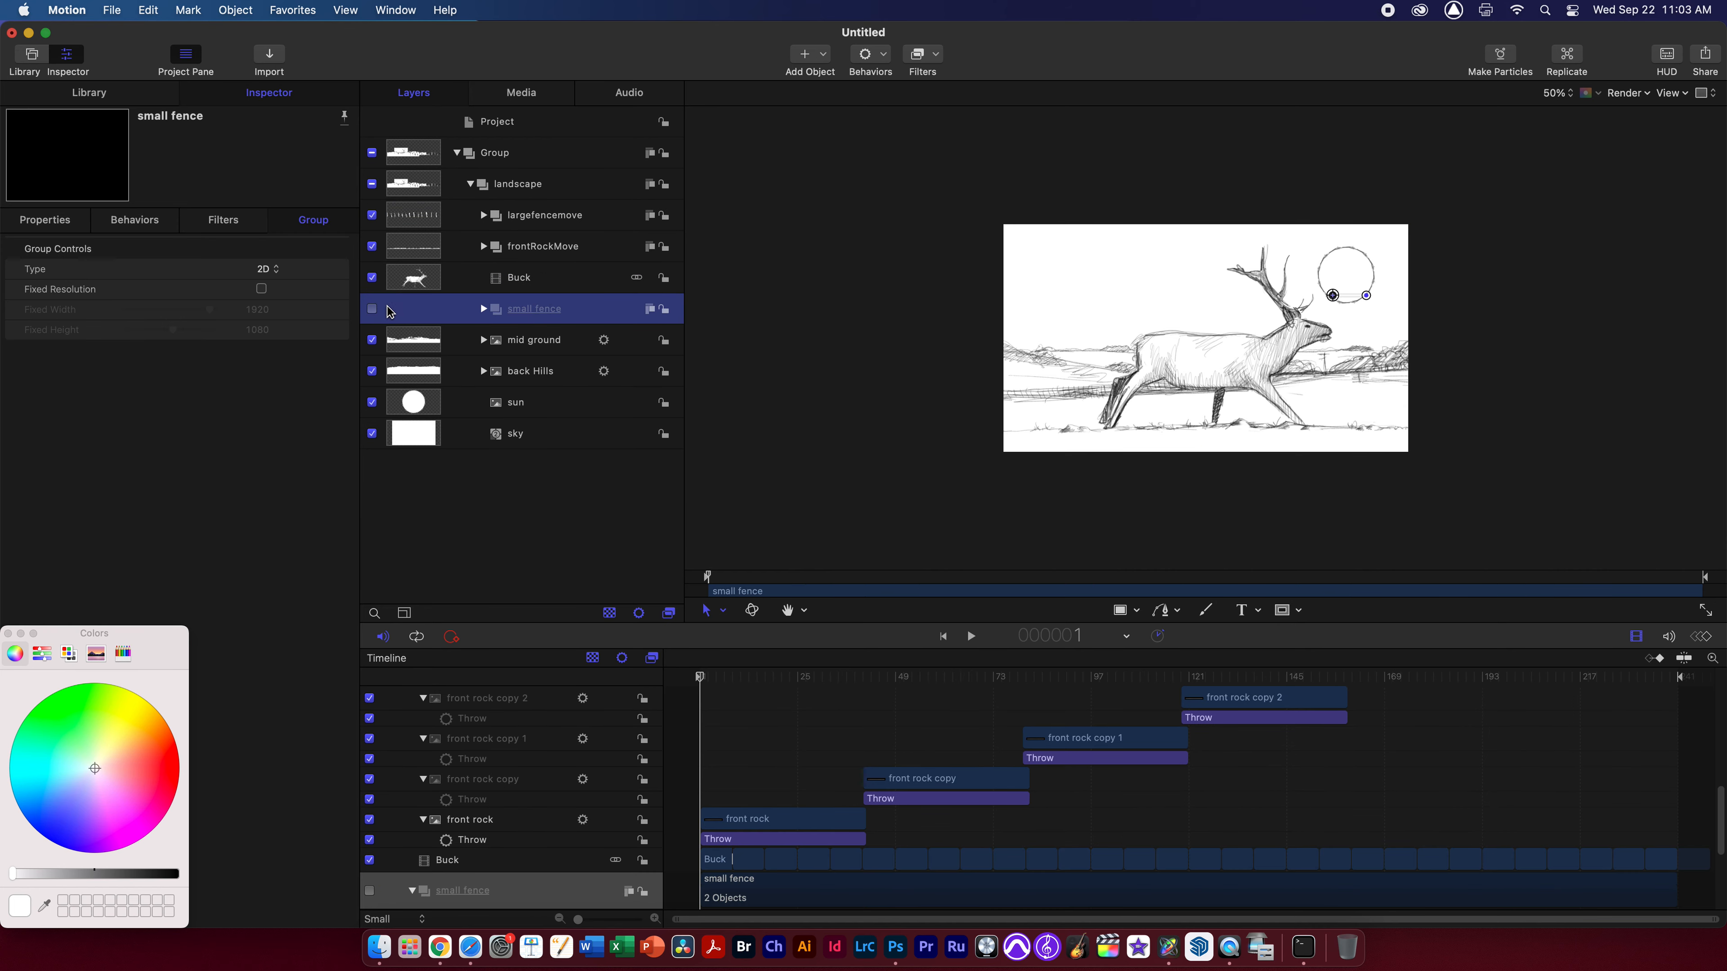
left_click(372, 310)
left_click(522, 314)
left_click_drag(865, 676, 699, 670)
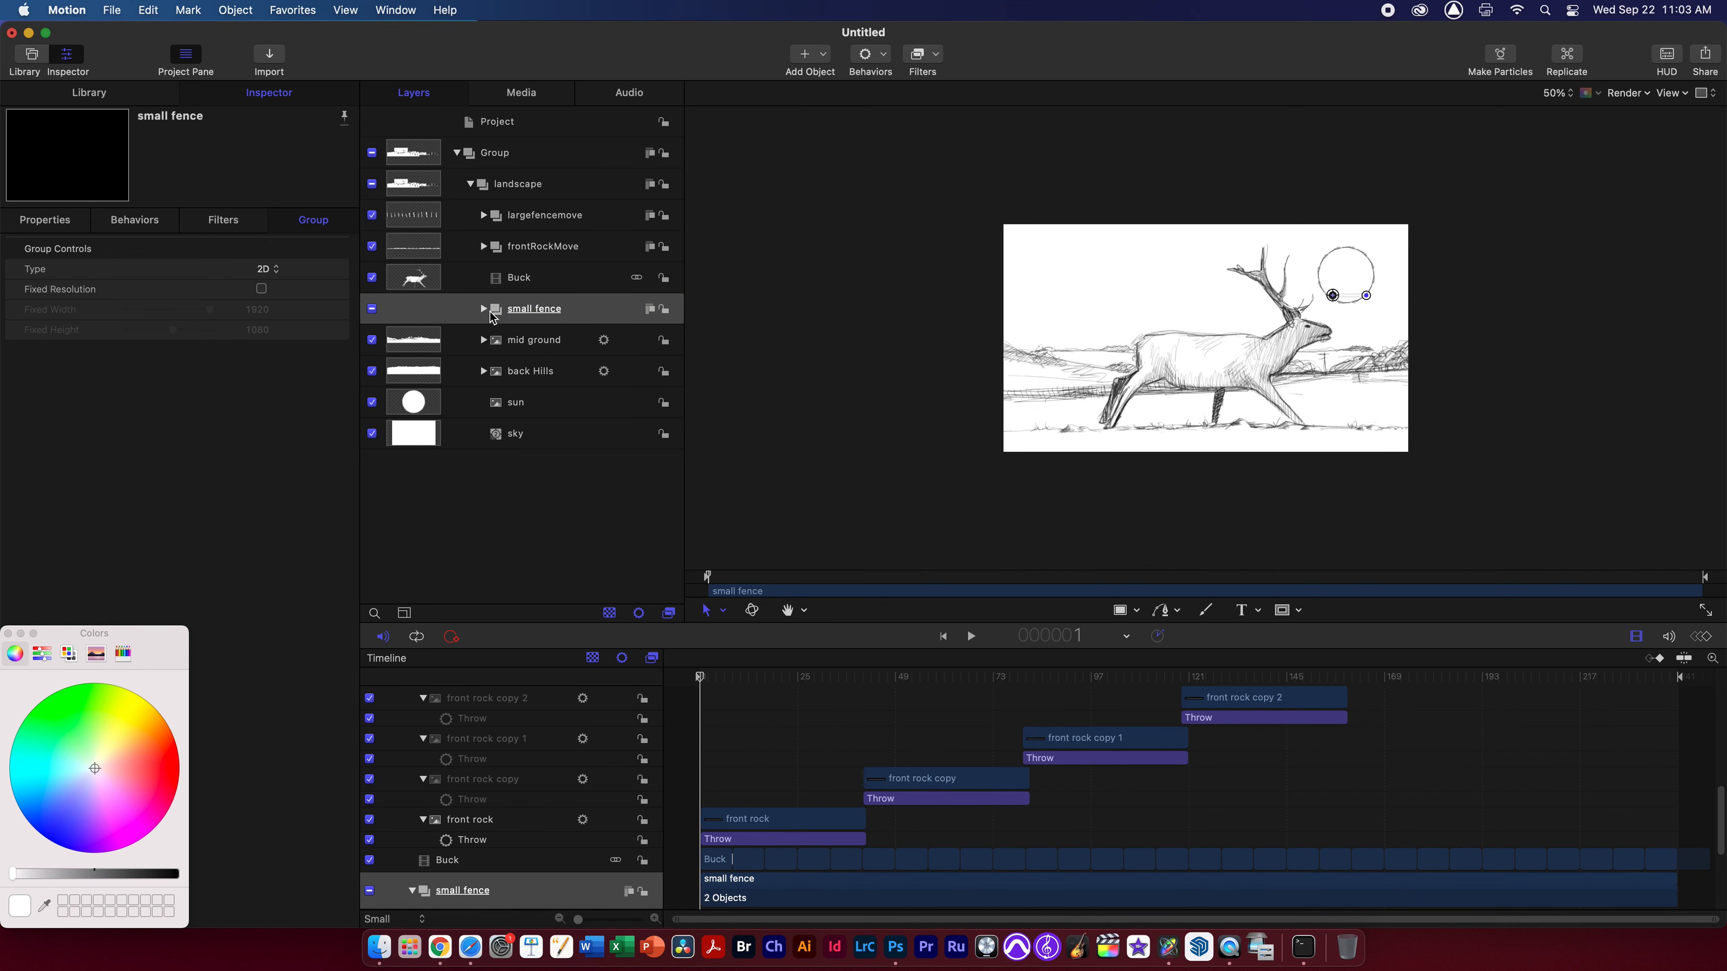
left_click(483, 310)
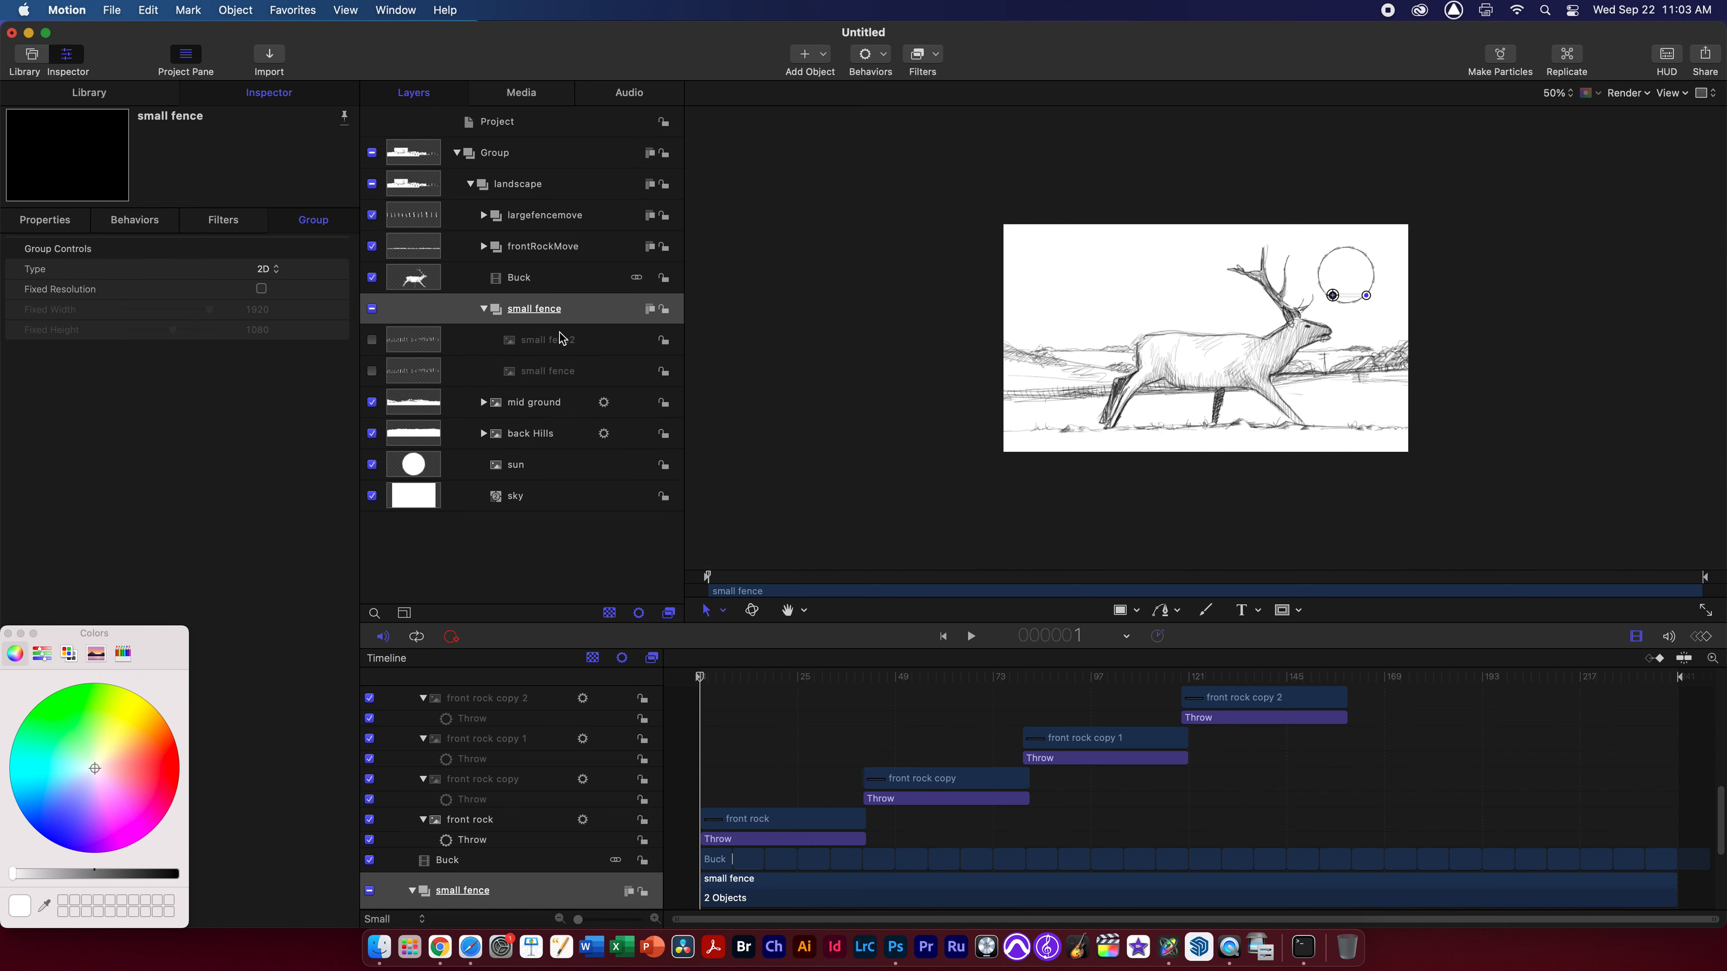
left_click(381, 371)
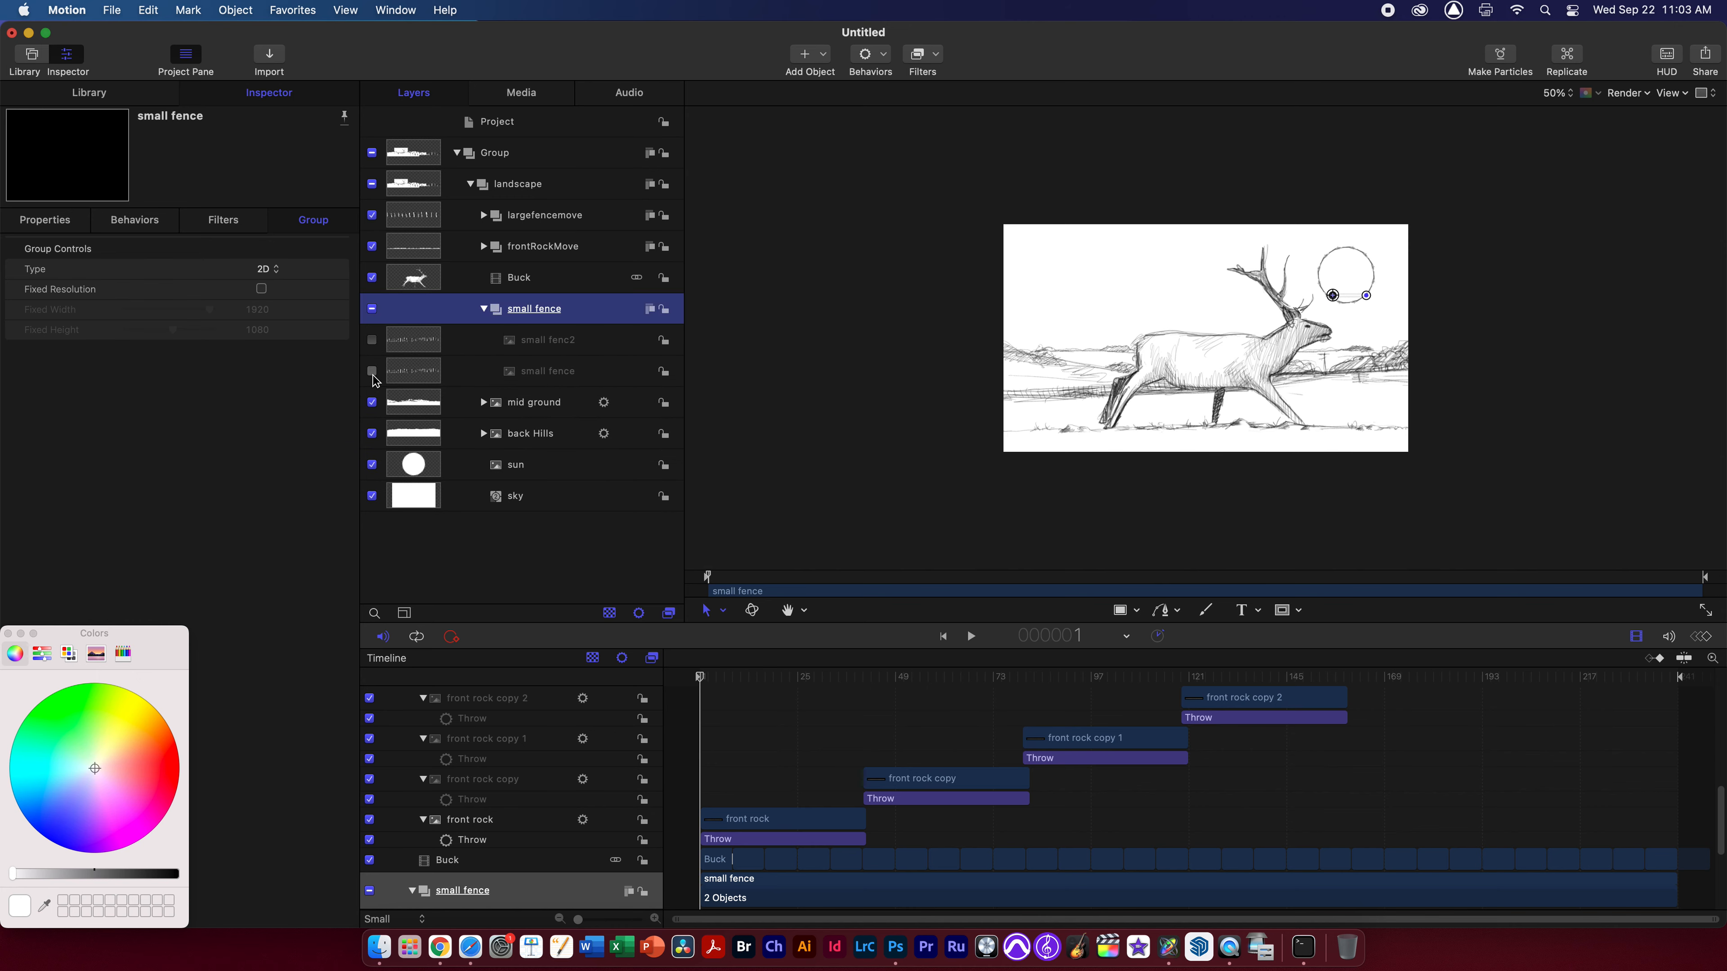
left_click(378, 343)
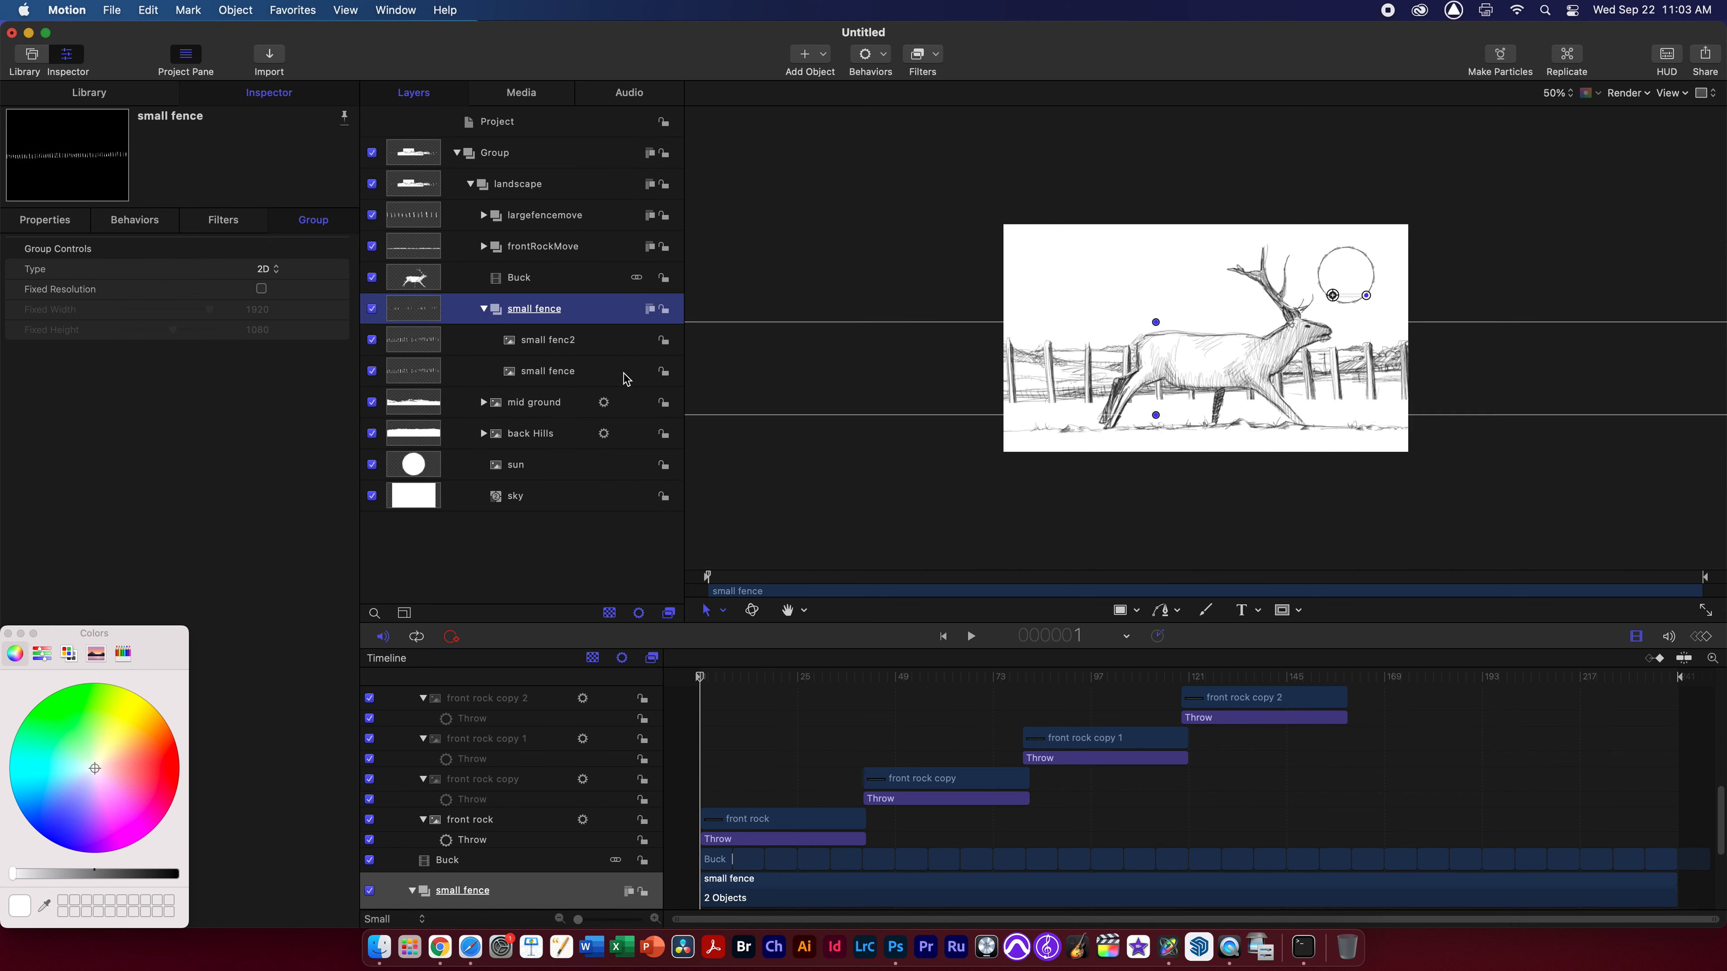
Select the small fenc2 and small fence layers and switch each one's visibility off and on to check where it sits
left_click(566, 348)
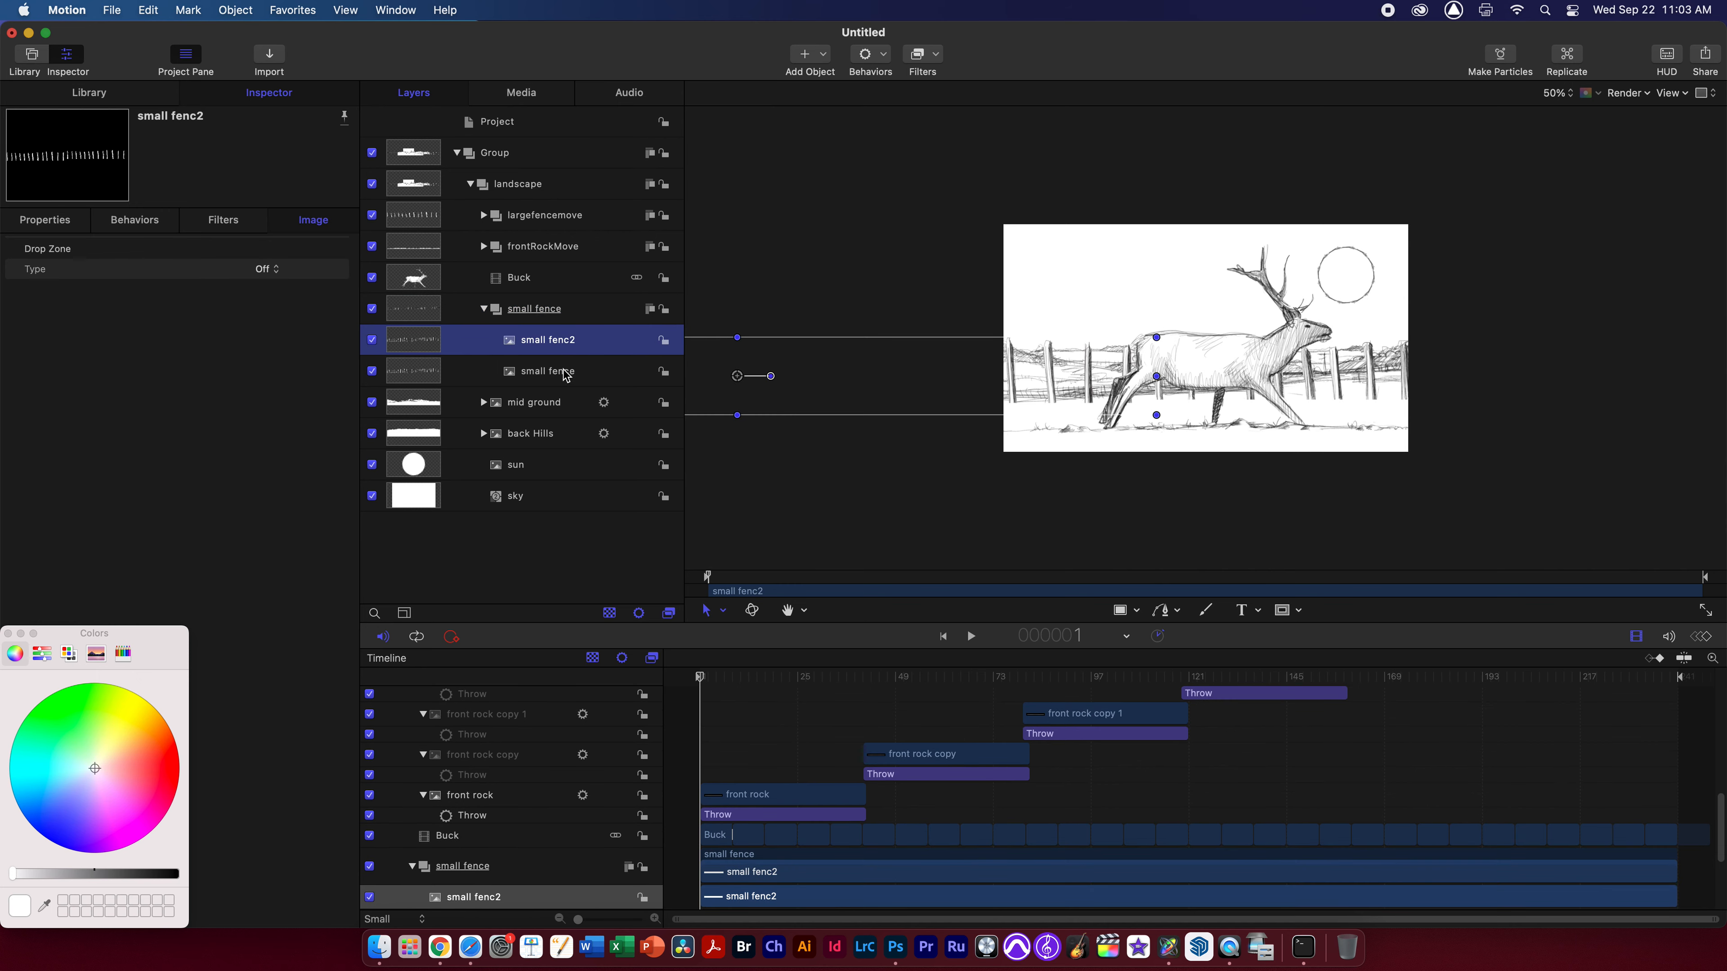
left_click(565, 377)
left_click(564, 348)
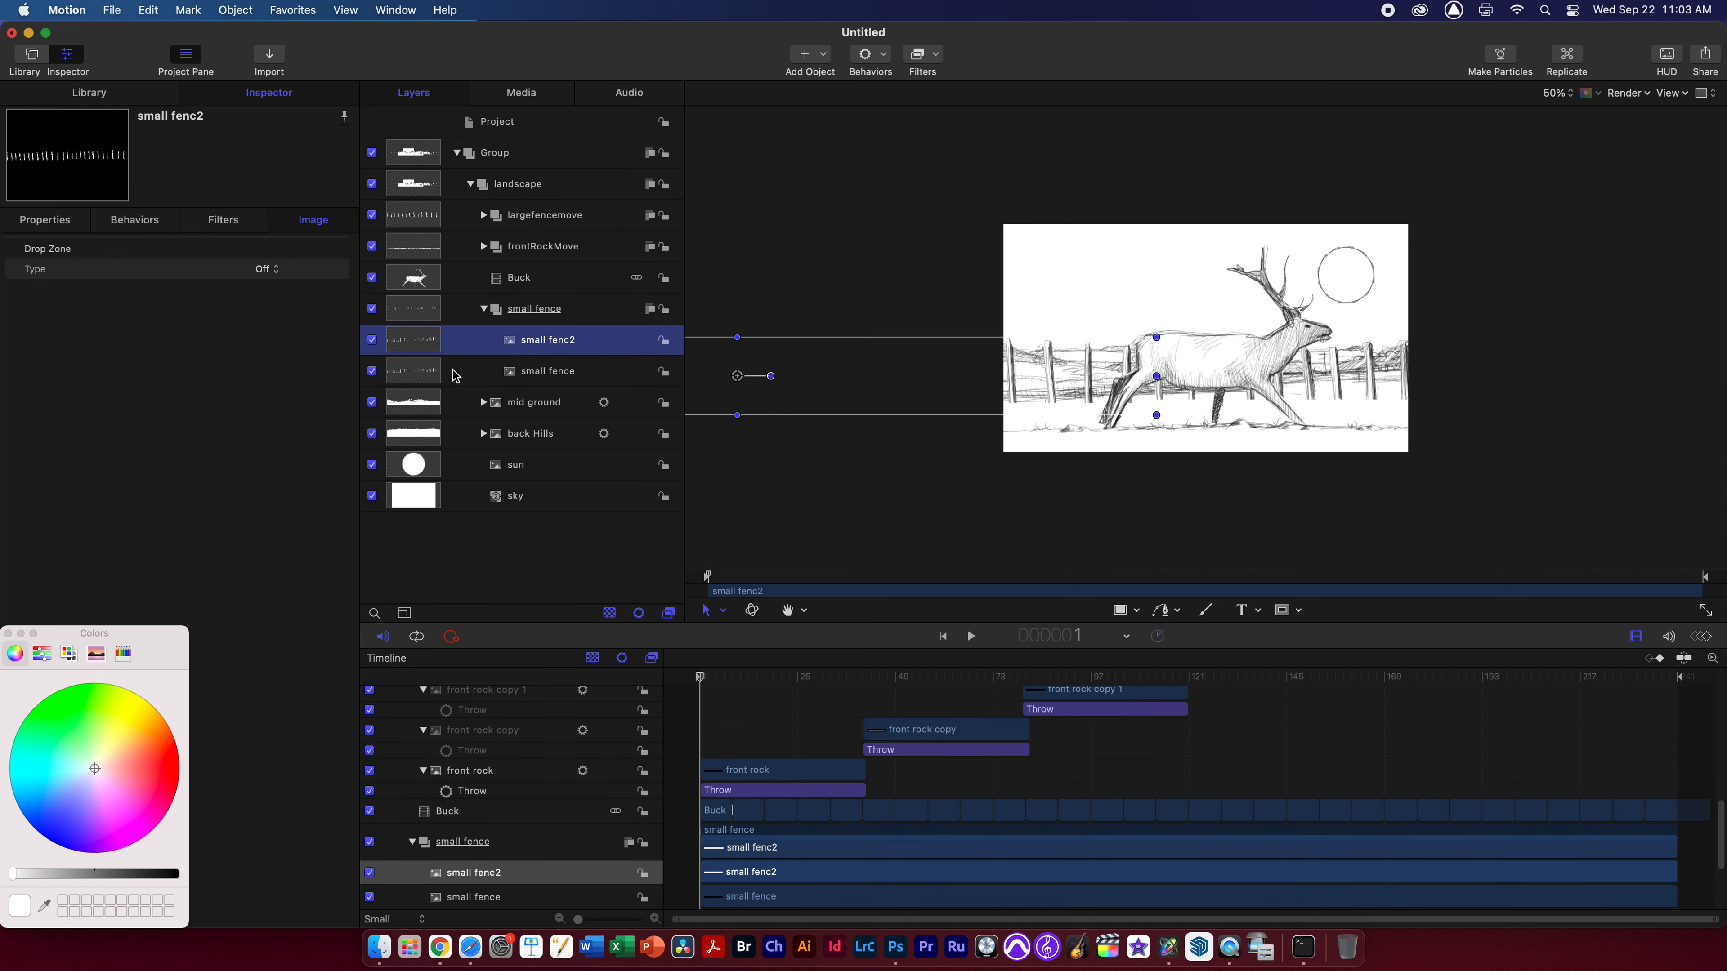
left_click(378, 373)
left_click(376, 372)
left_click(373, 340)
left_click(372, 340)
Move the collapsed small fence group down and rightward so its left edge sits just outside the frame's left edge
left_click(552, 312)
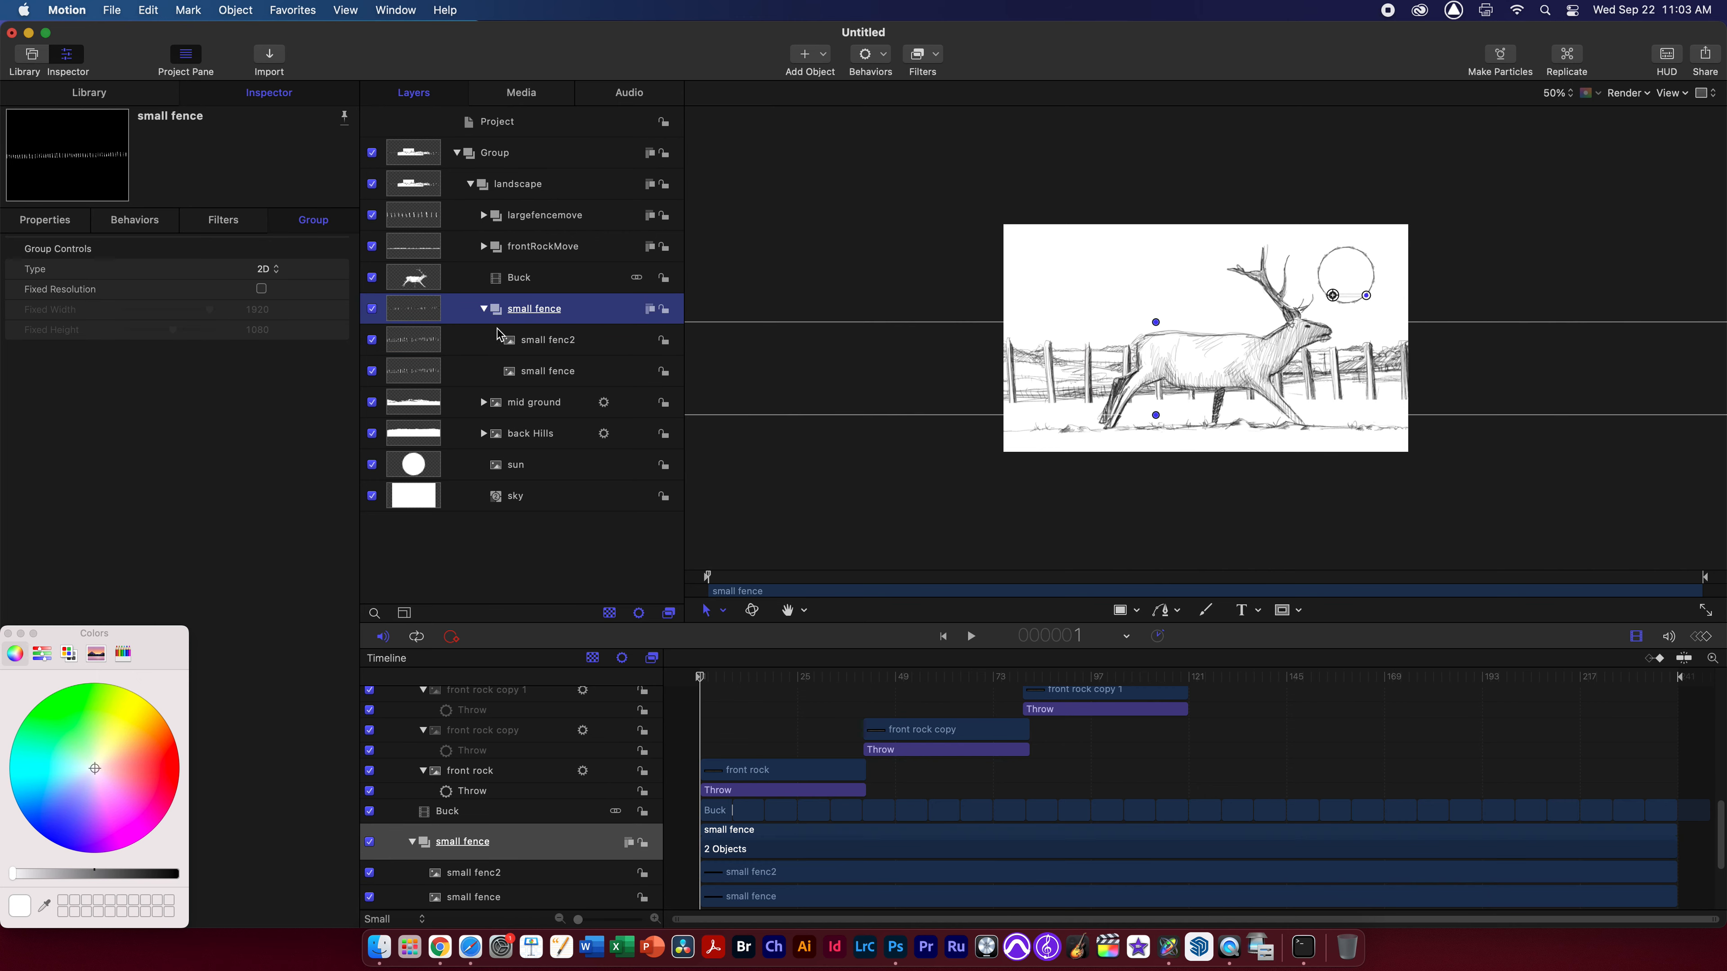
left_click(483, 309)
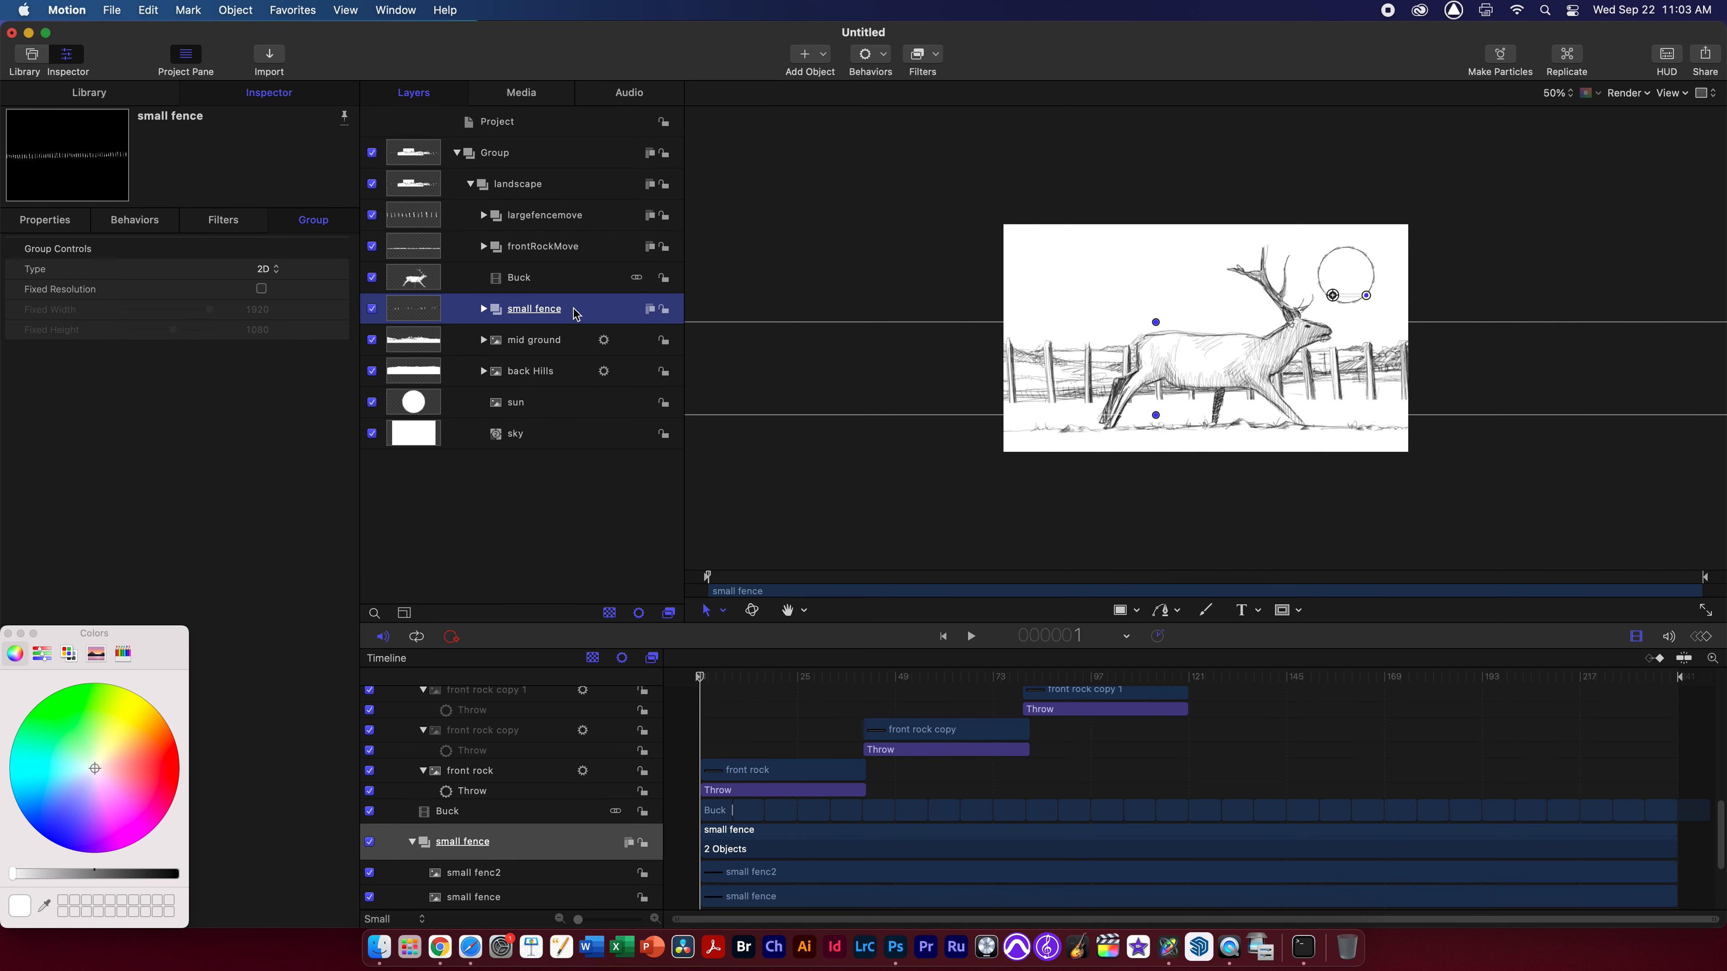
left_click_drag(947, 389, 1037, 412)
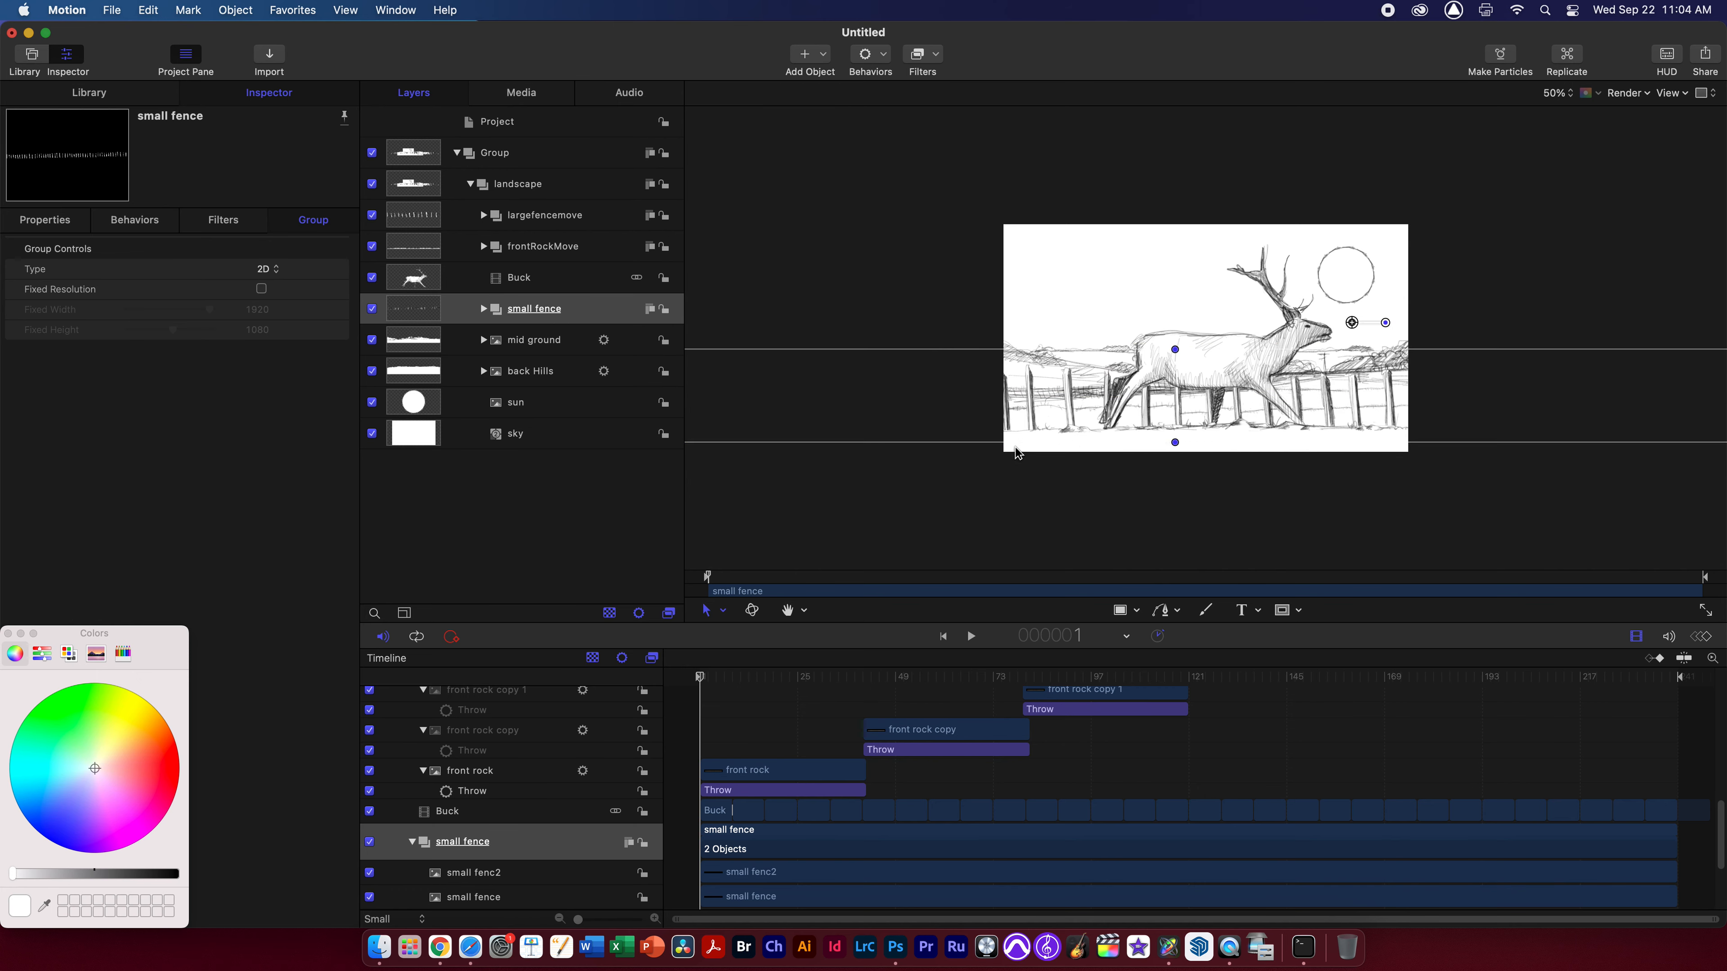
left_click_drag(785, 406, 1430, 391)
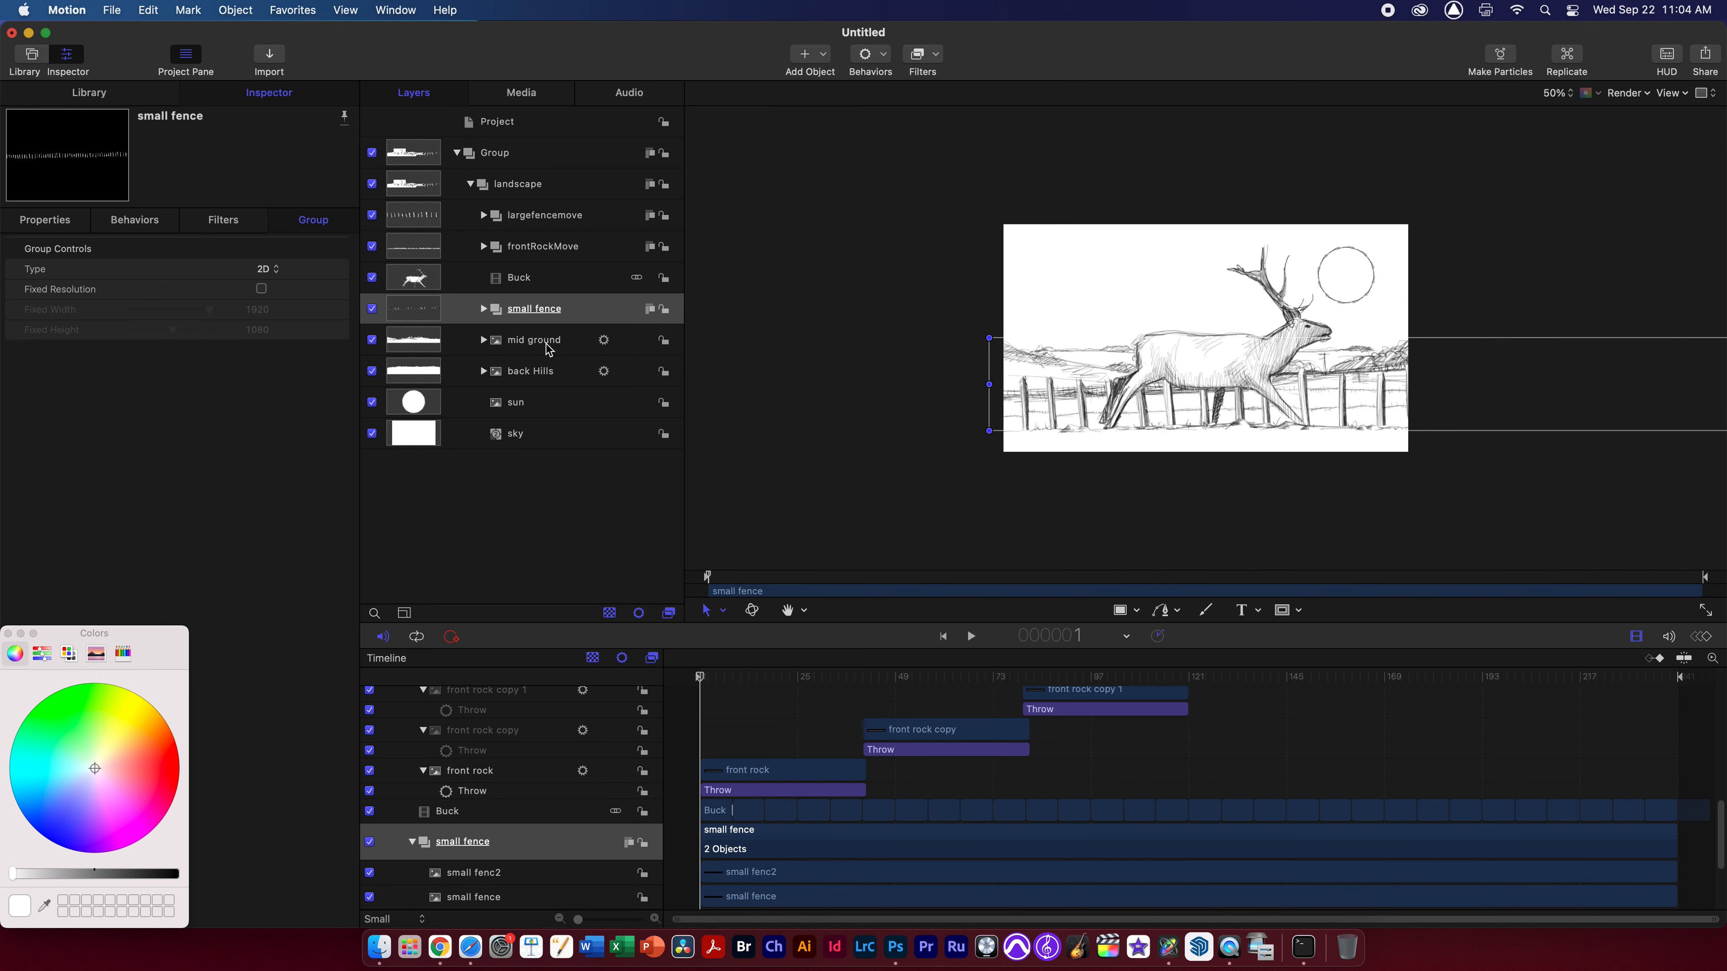
Add a Throw behavior to the small fence group
left_click(738, 842)
left_click(534, 318)
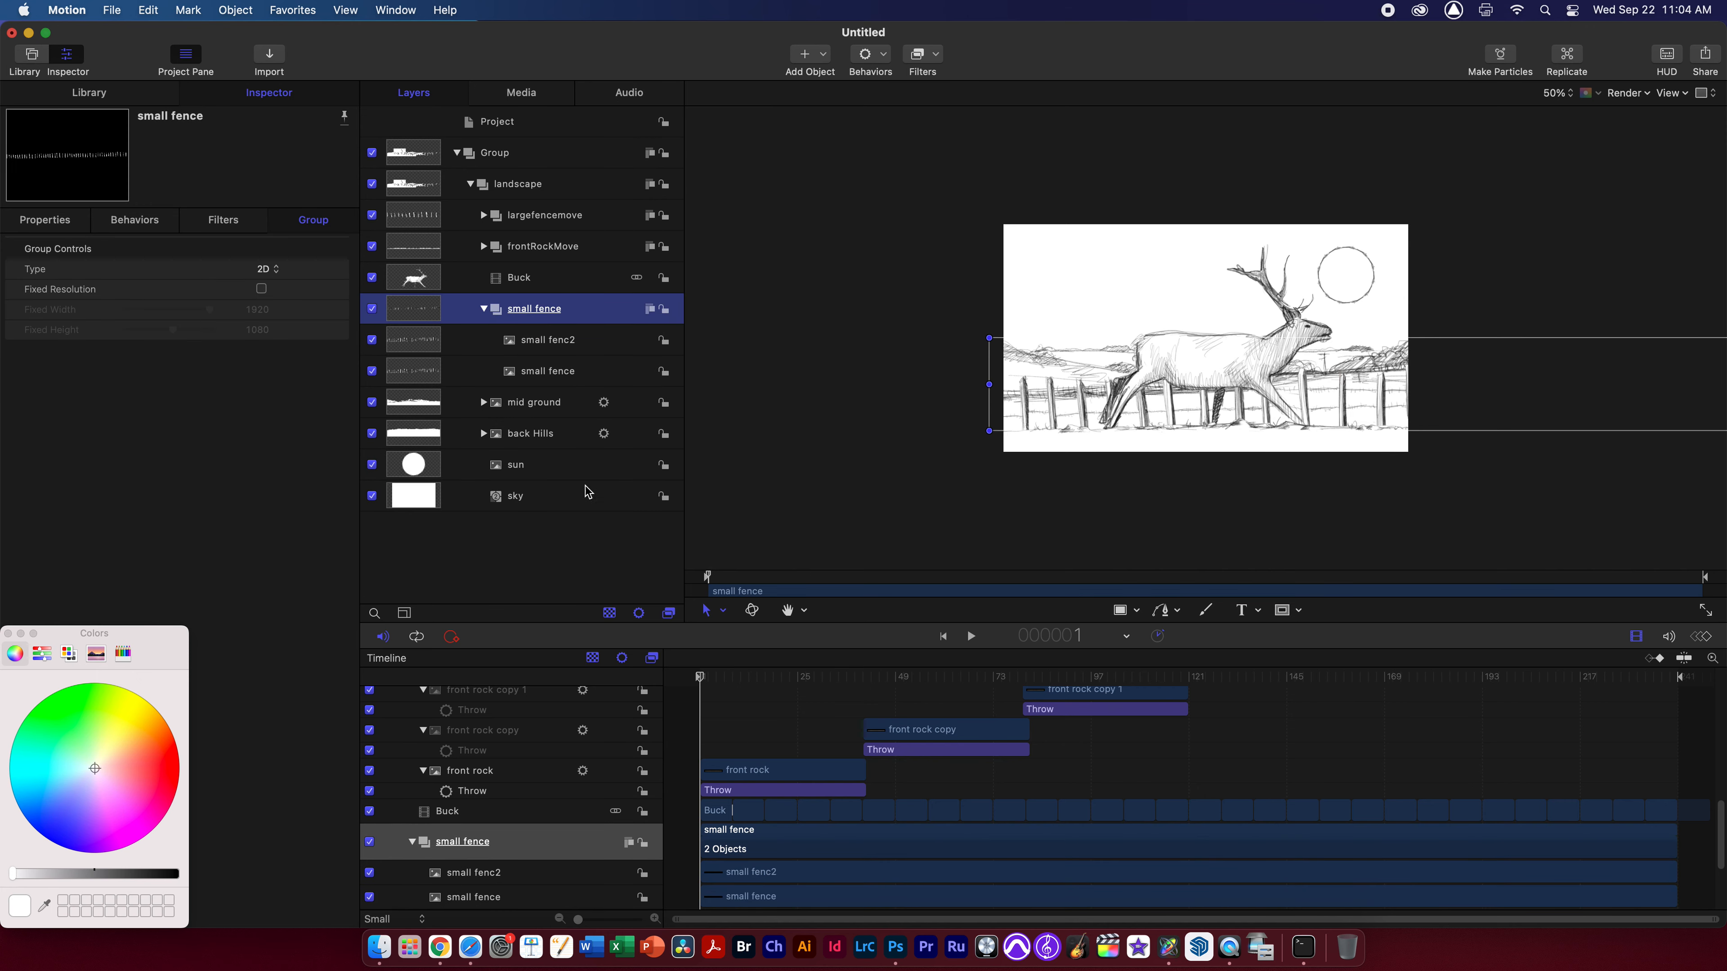
left_click(413, 843)
left_click(468, 849)
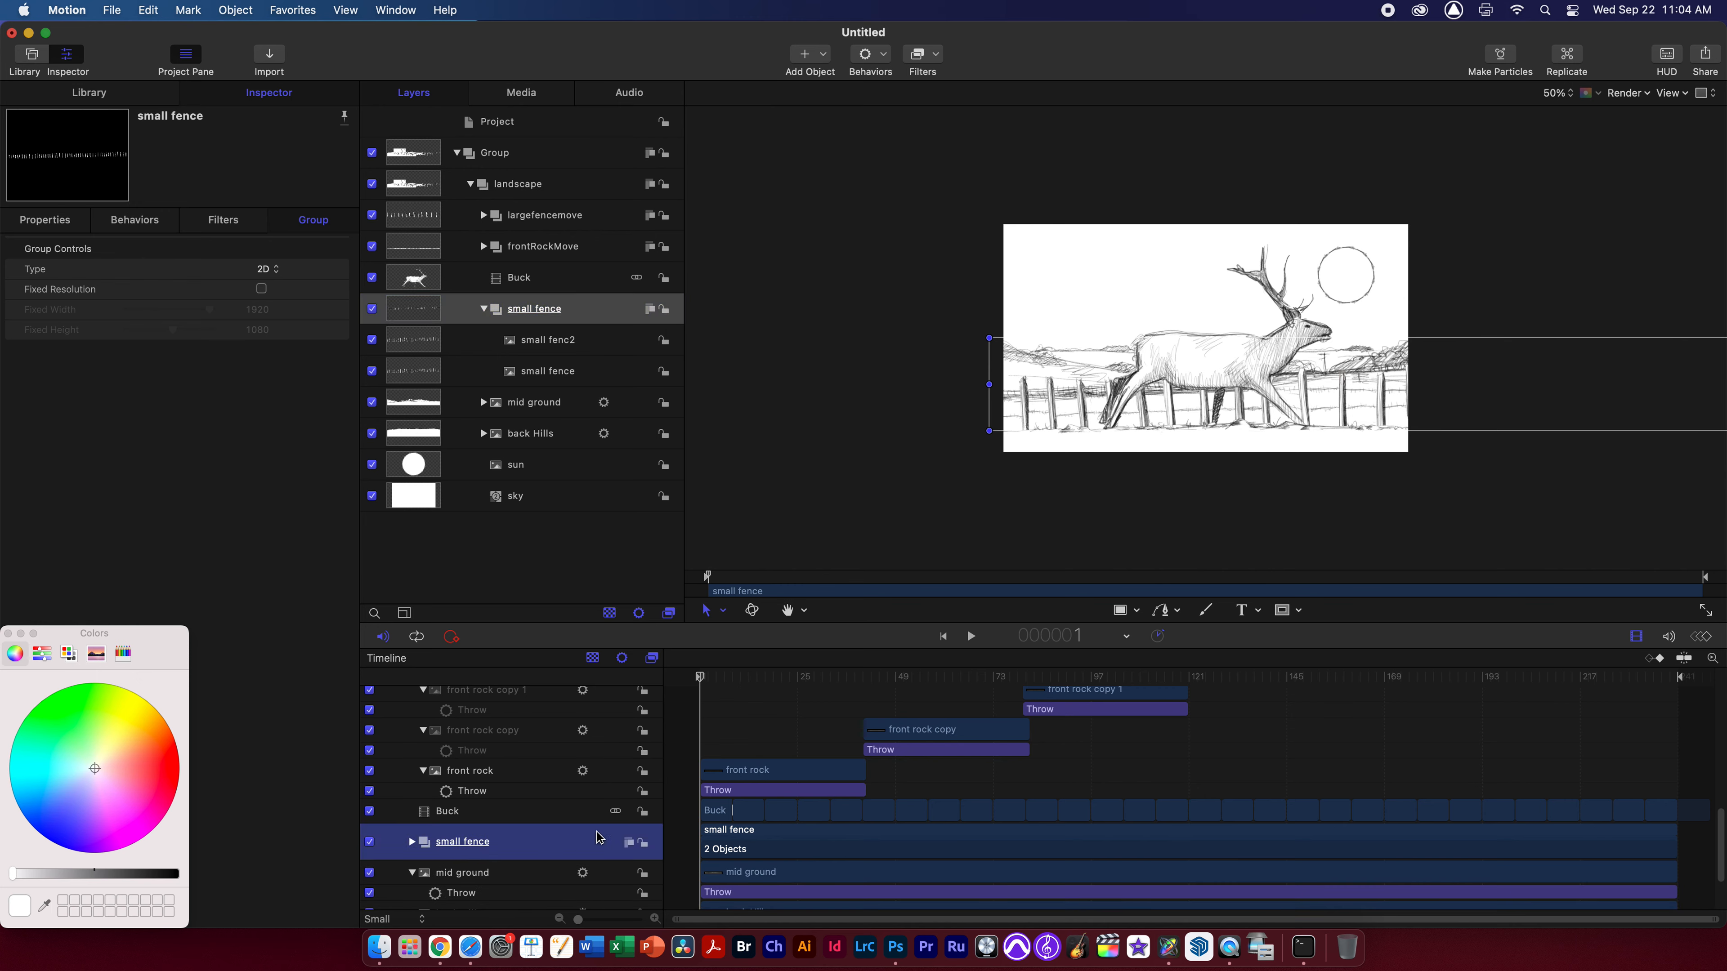
left_click(886, 54)
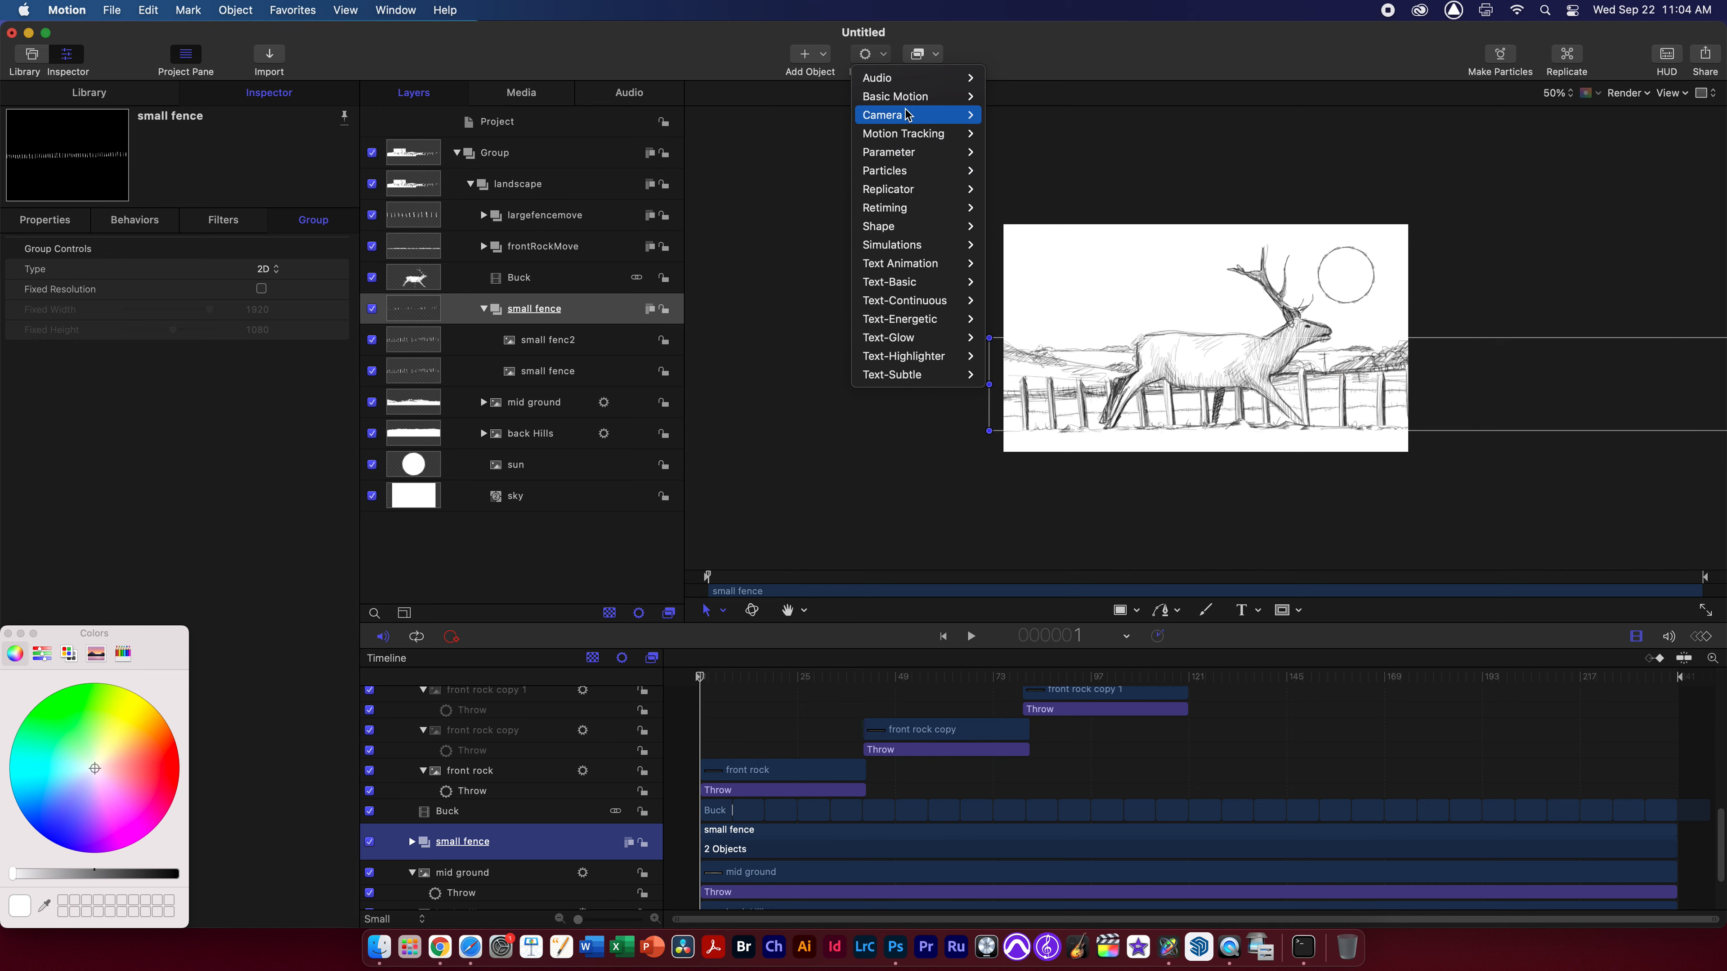
mouse_move(911, 97)
left_click(1016, 245)
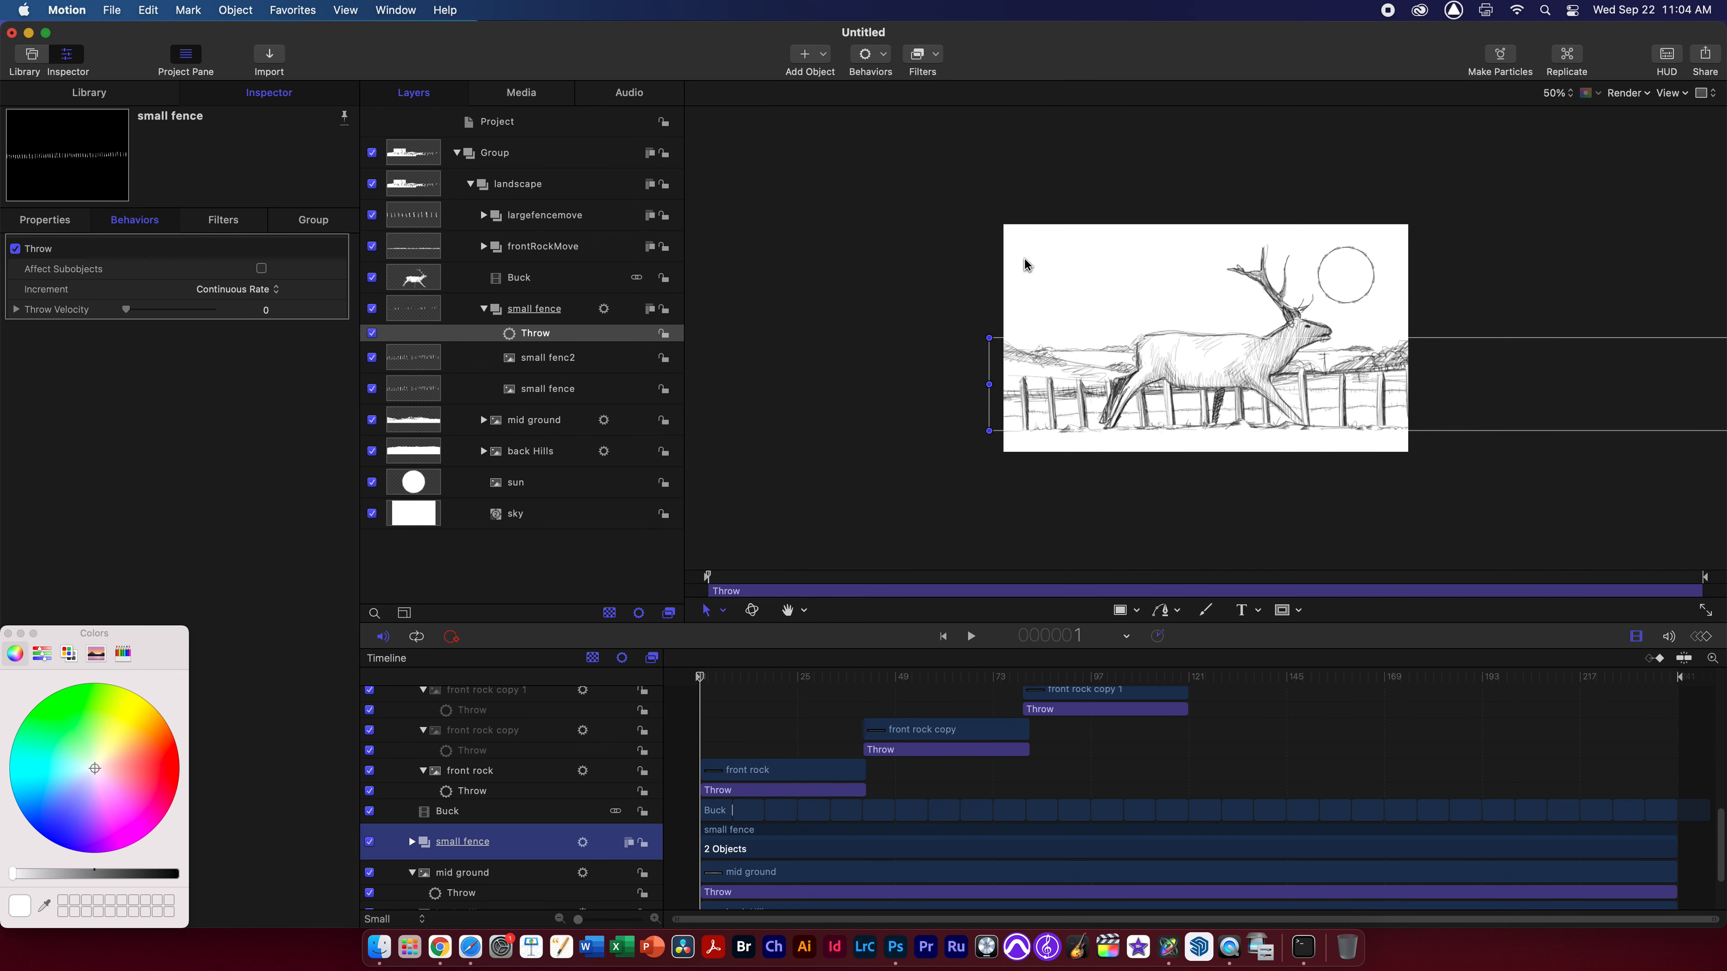
Set the small fence Throw's X velocity to -1000 and play the motion
left_click(16, 310)
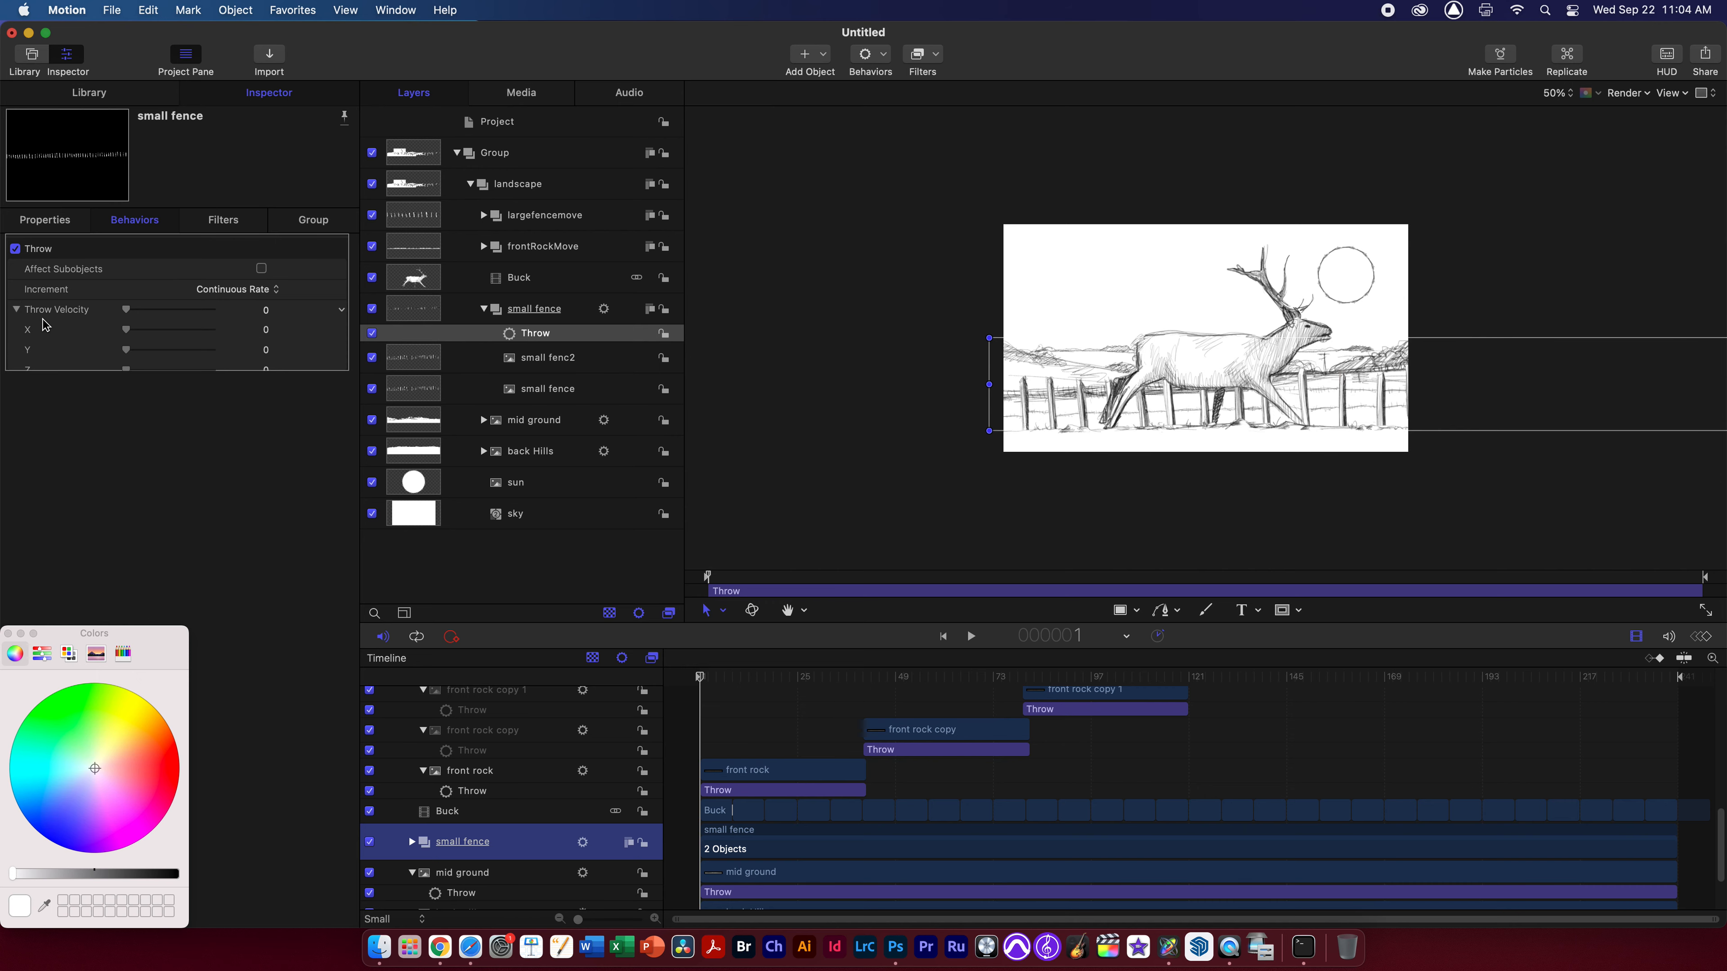
left_click(267, 331)
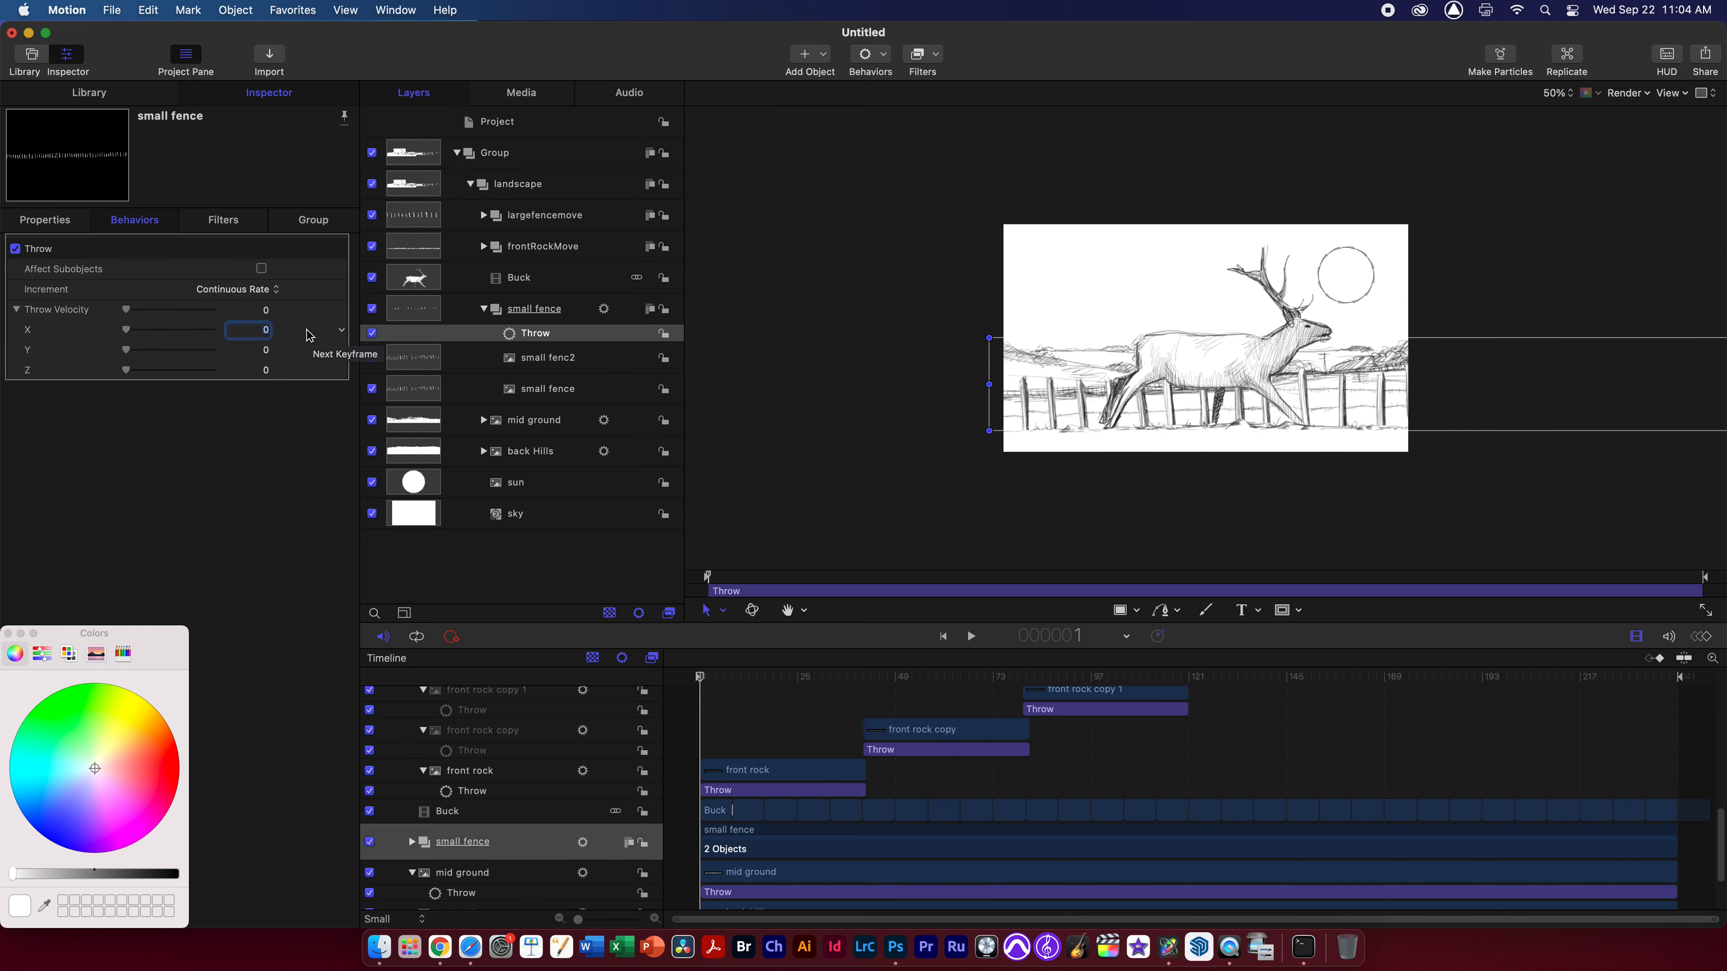
type("-1000")
key("Return")
key("space")
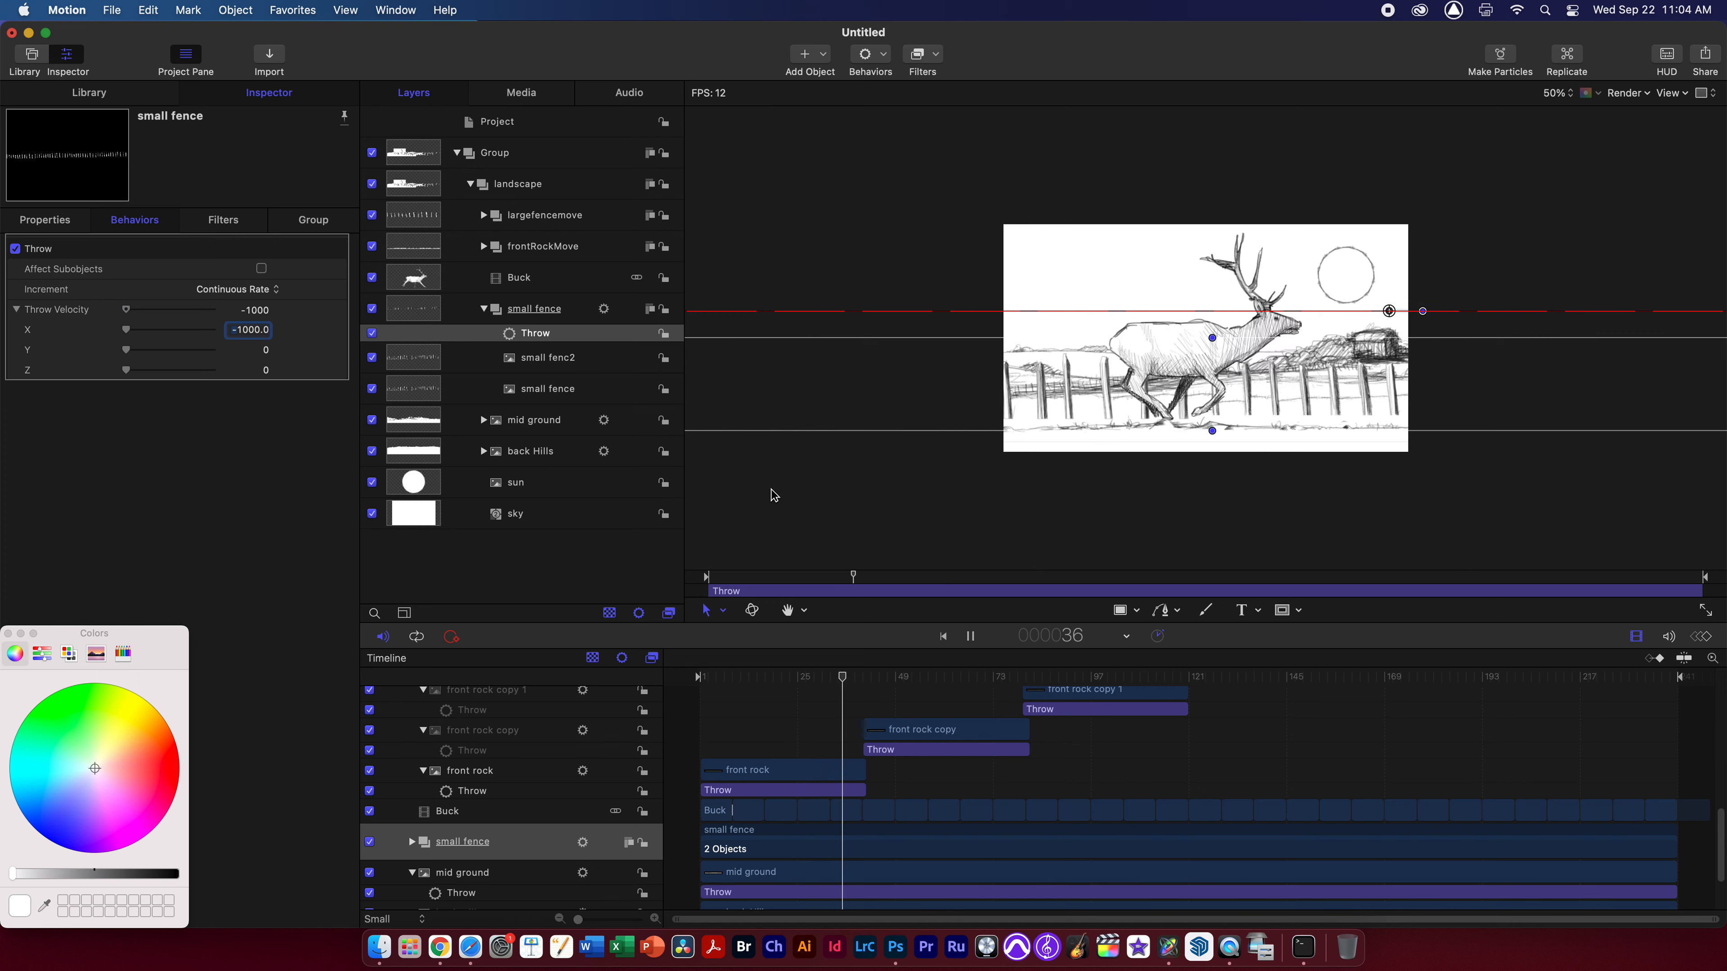
Pause playback, move the small fence group slightly lower against the ground, and resume playing to check its height
key("space")
left_click_drag(1039, 393, 1040, 411)
key("space")
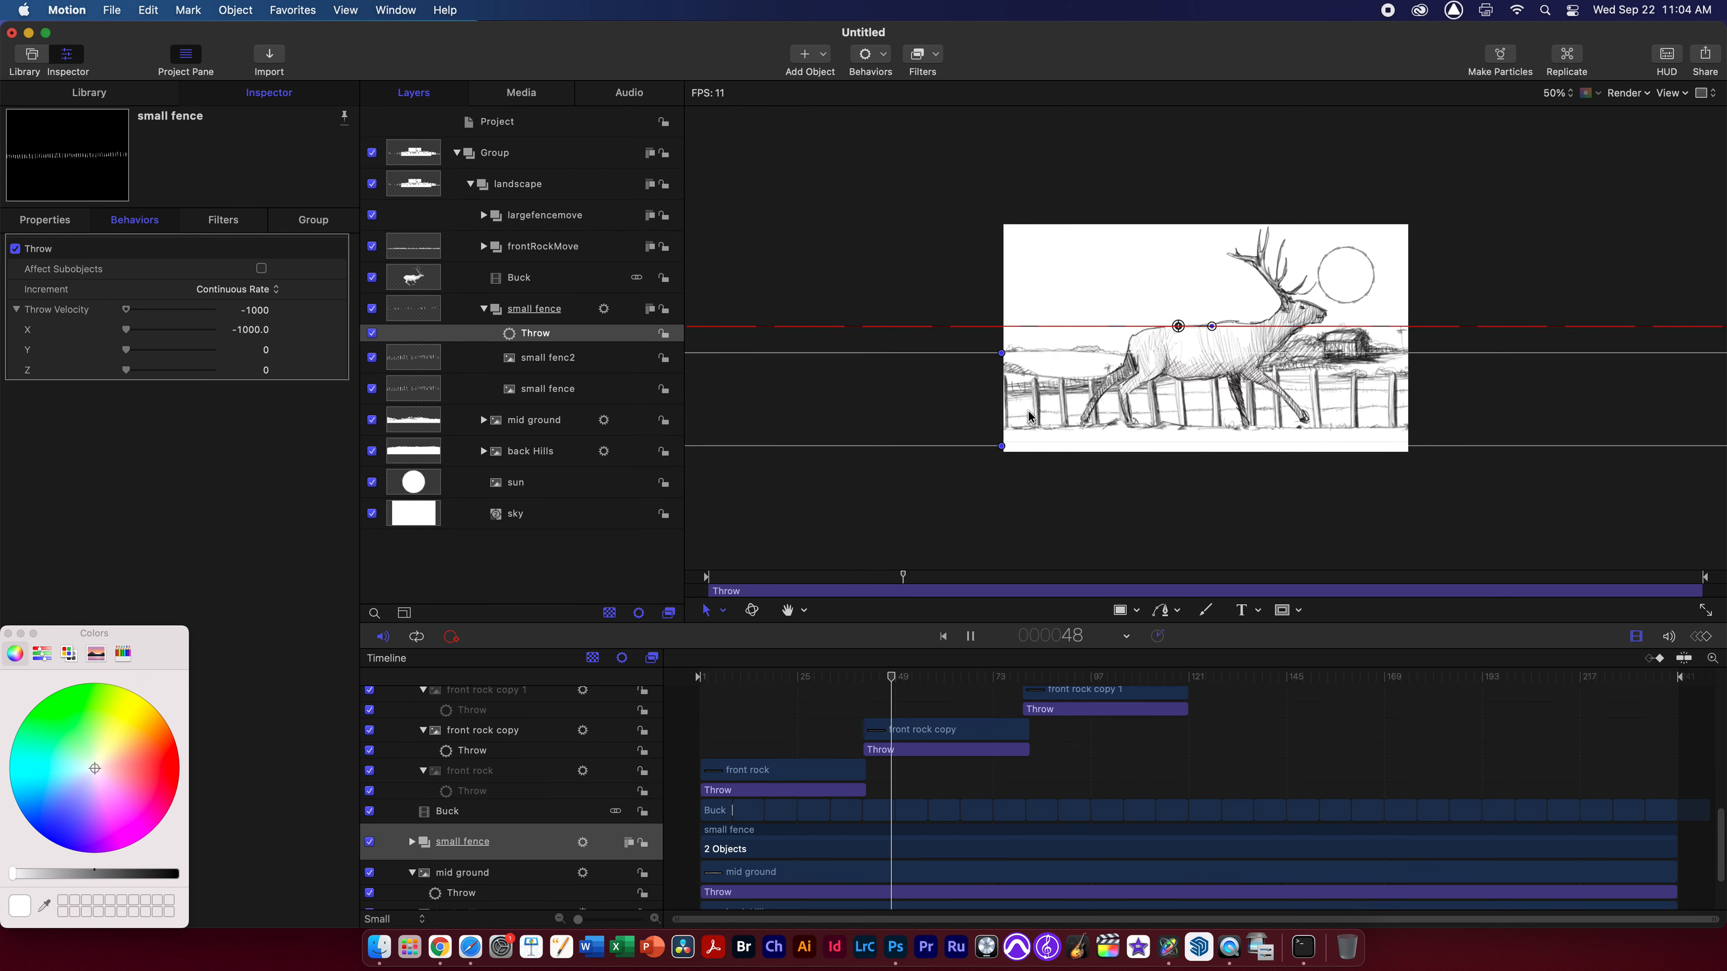
key("space")
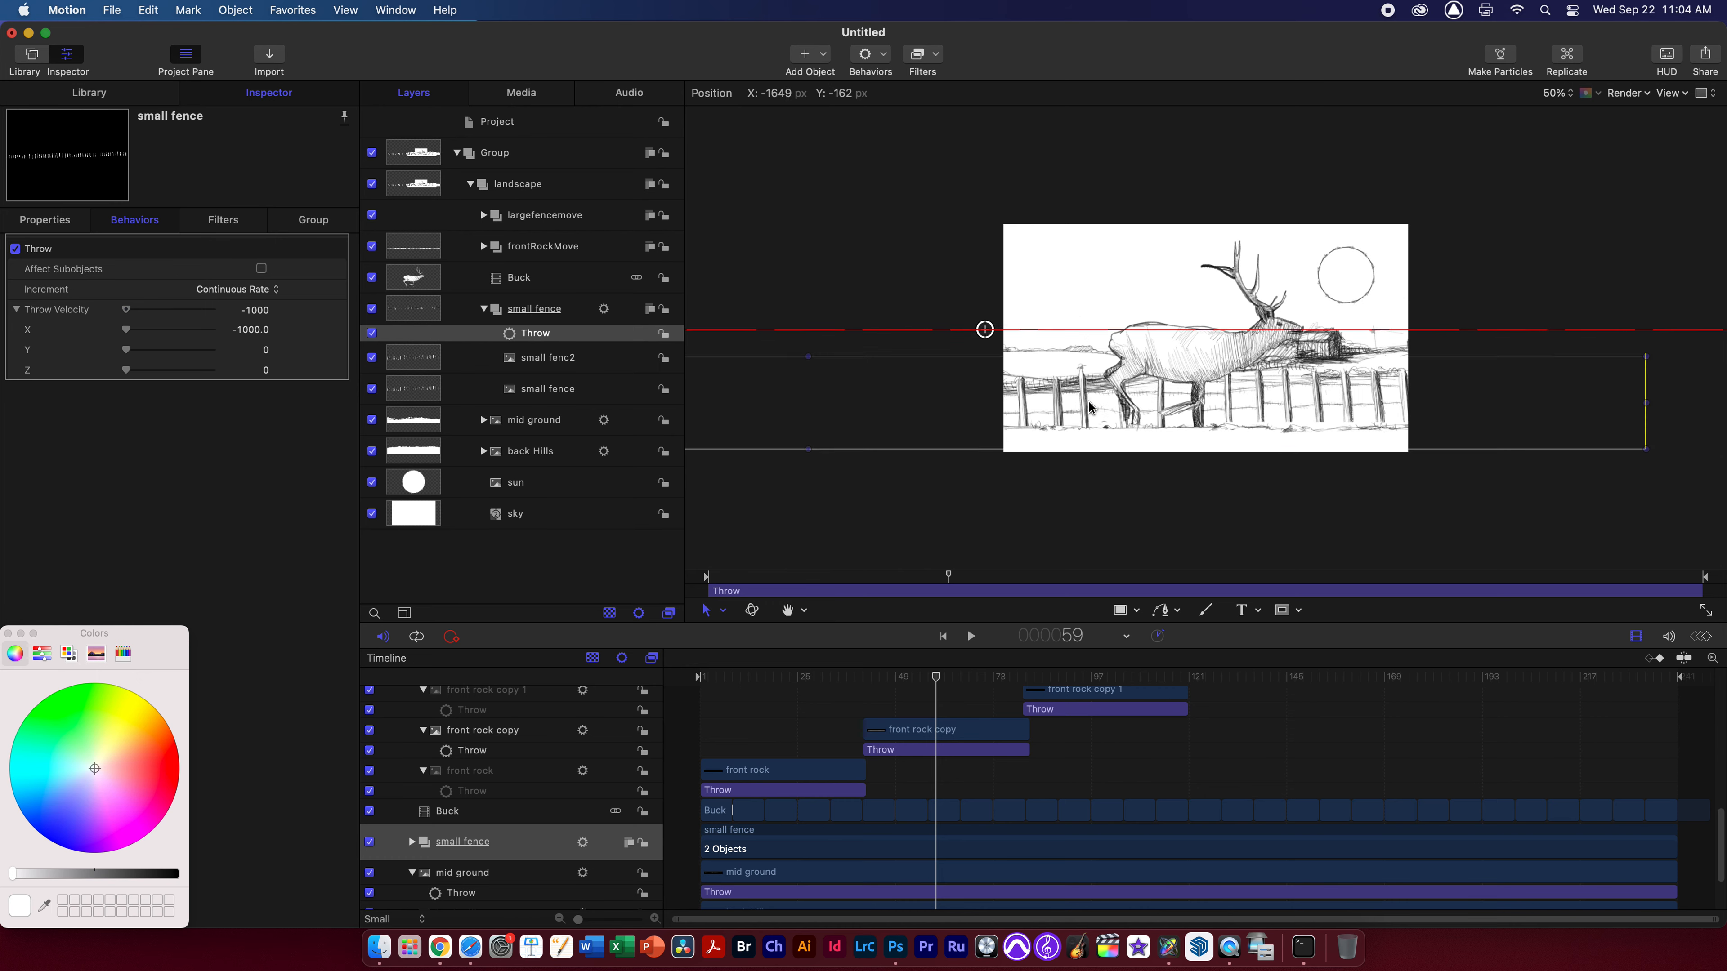
key("space")
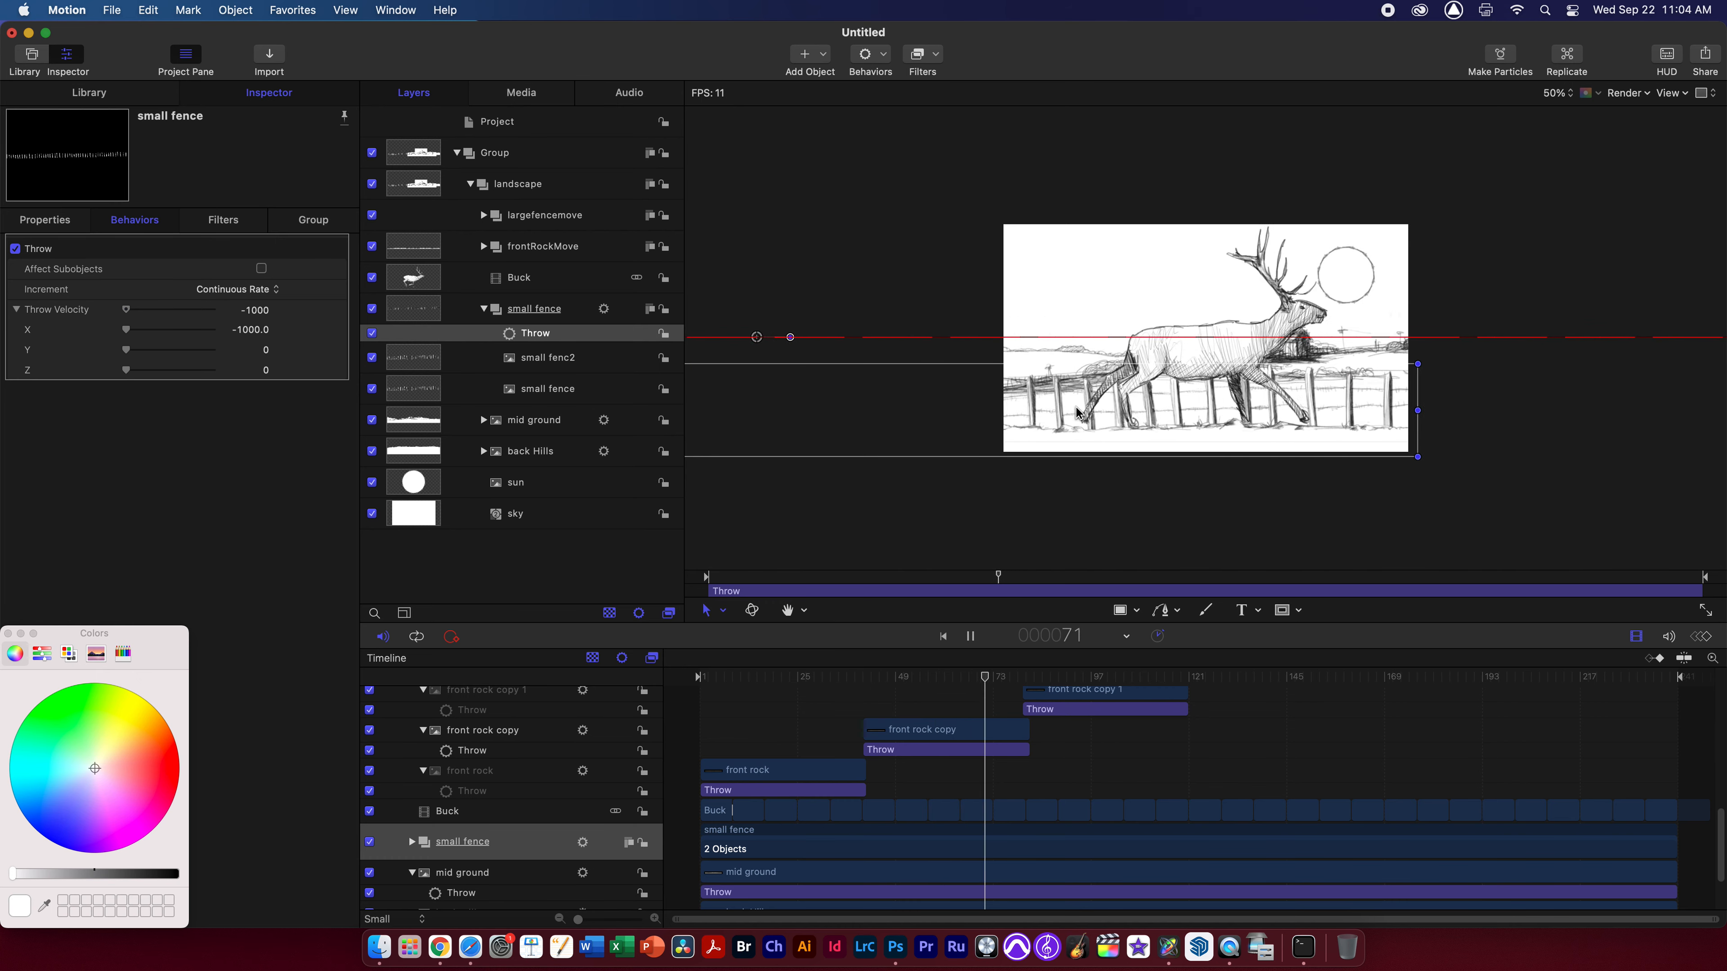
Set the small fence Throw's X velocity to -957 and replay the motion to check its speed
key("space")
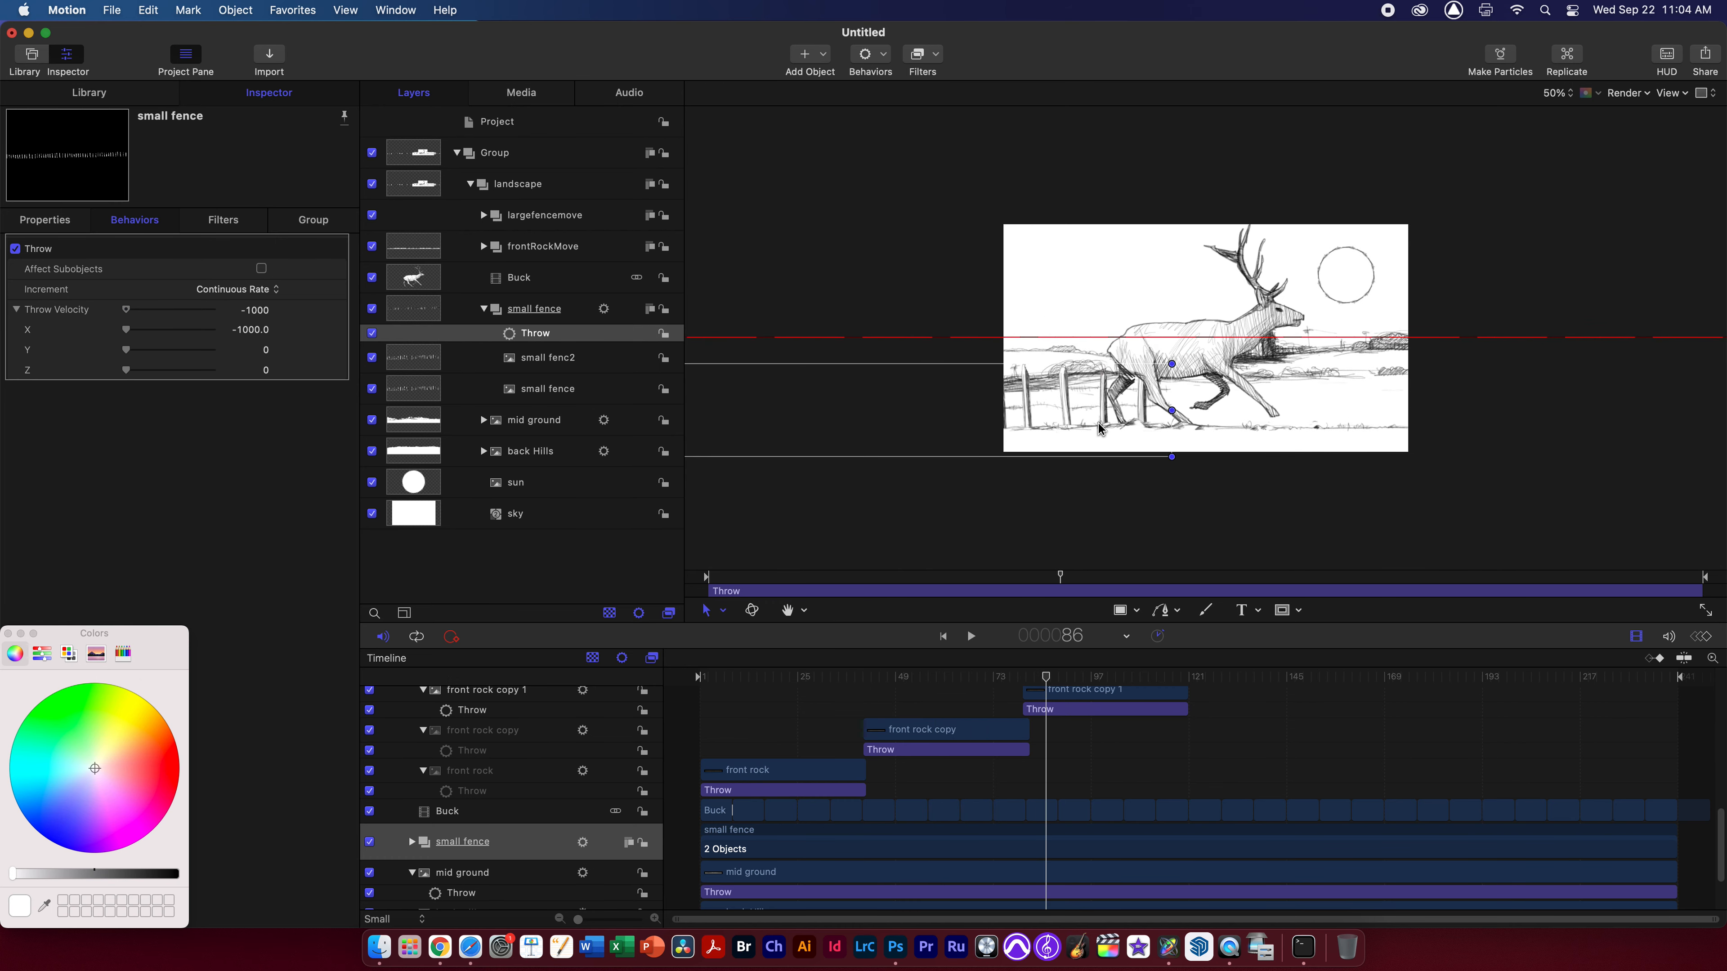
left_click_drag(261, 319, 292, 318)
key("space")
key("space")
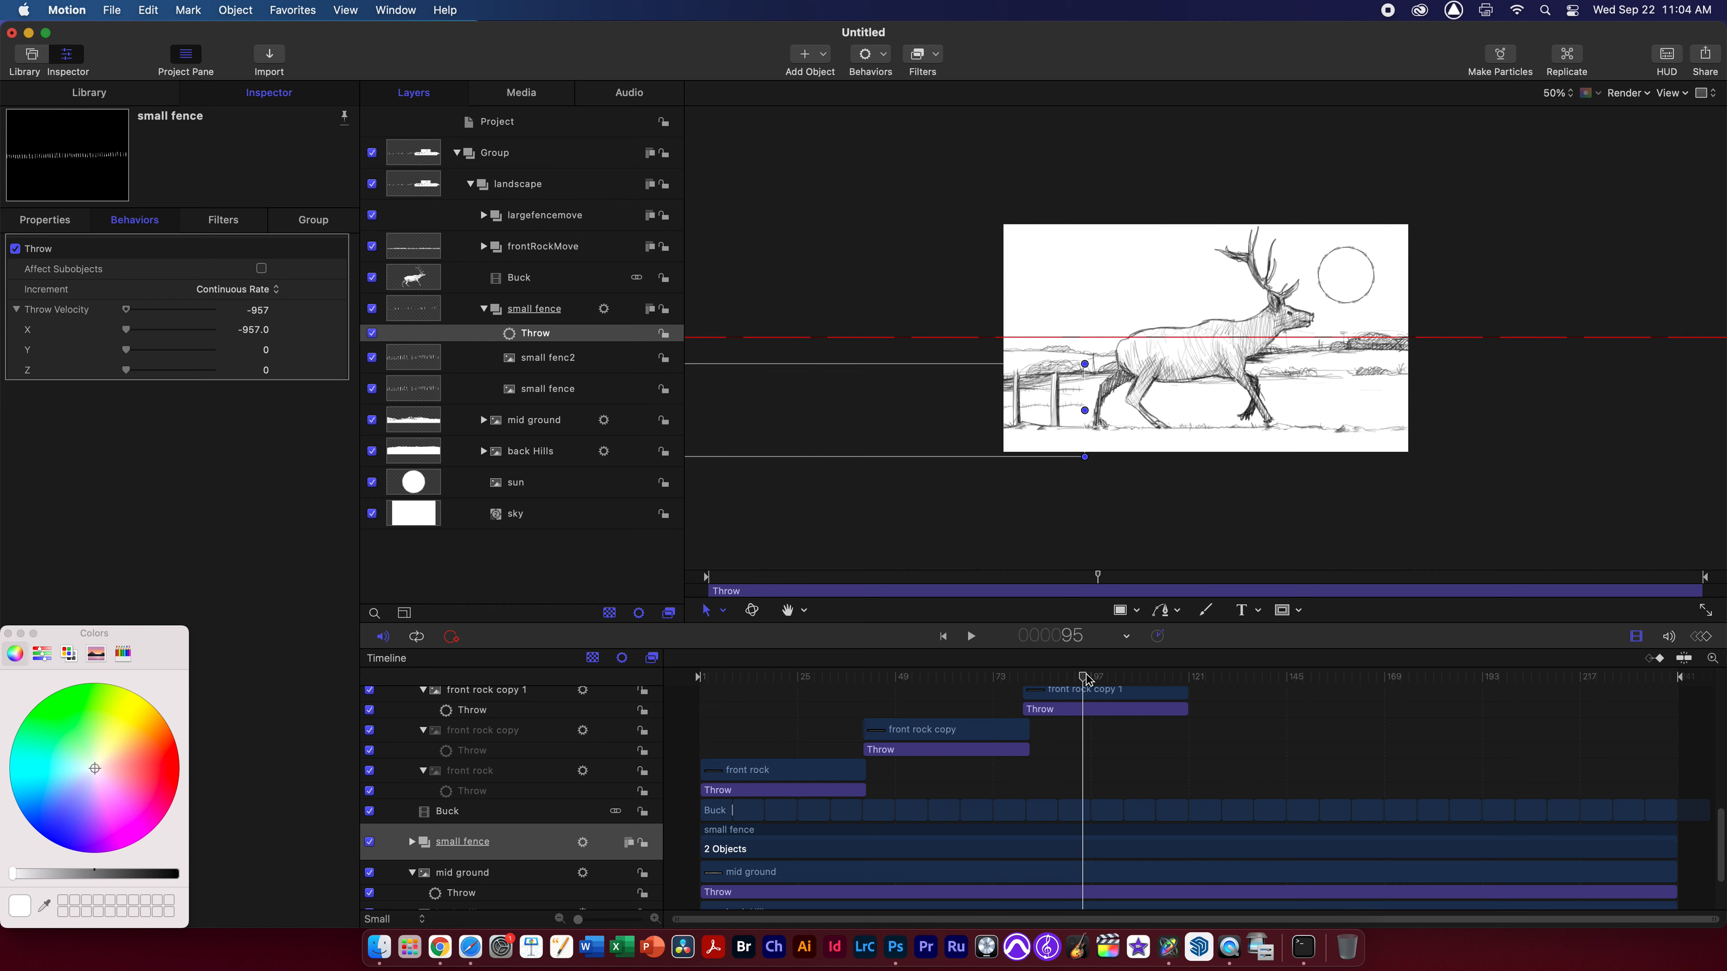
Trim the end of the small fence group to about frame 74 and play across the cut
left_click_drag(1082, 679, 1002, 679)
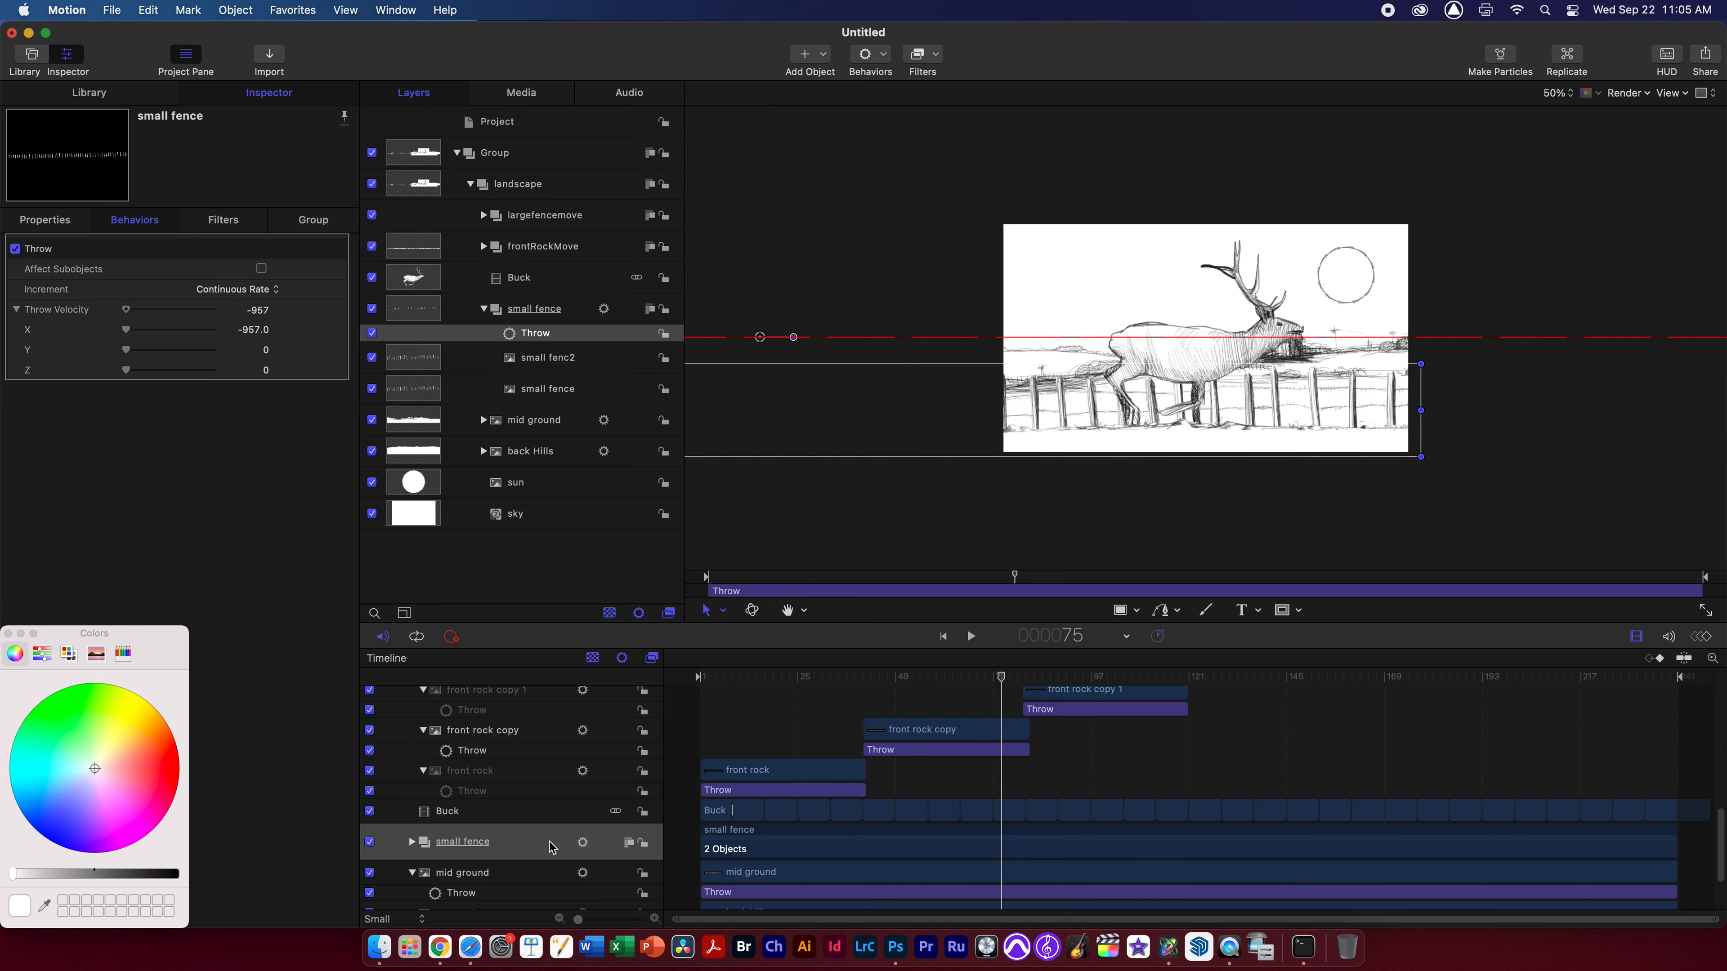
left_click_drag(1675, 849, 998, 901)
left_click(987, 677)
key("space")
key("space")
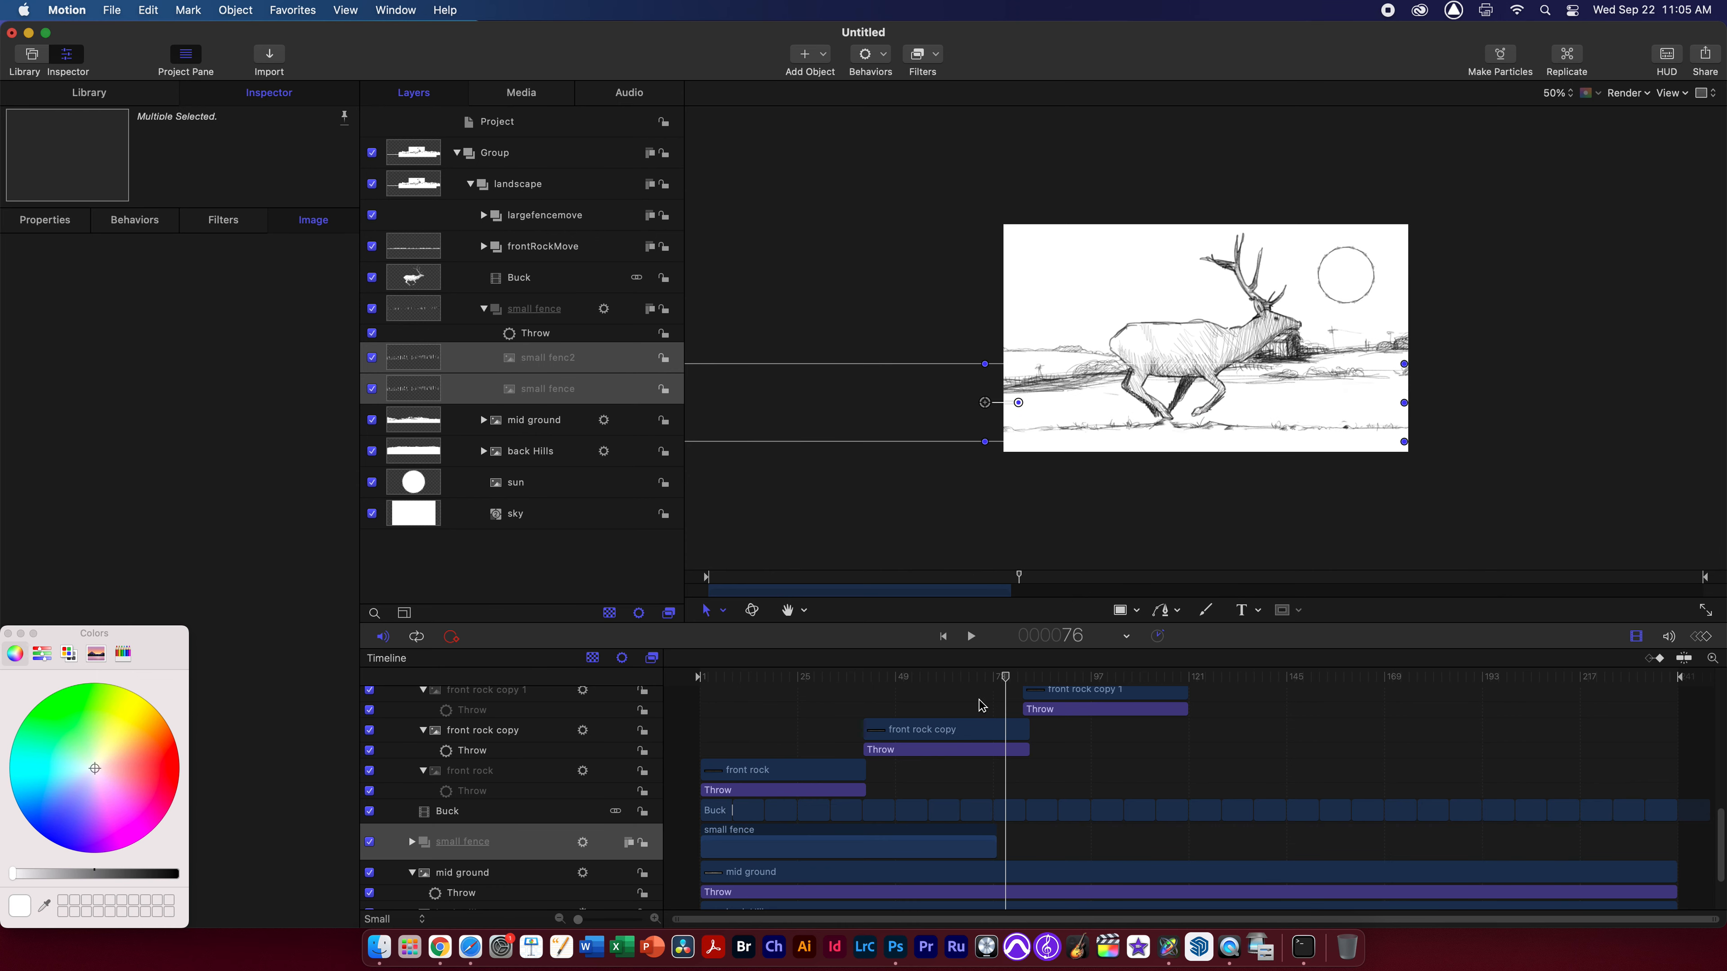
Collapse and duplicate the small fence group, start the copy at frame 71, and play across the join
left_click(939, 840)
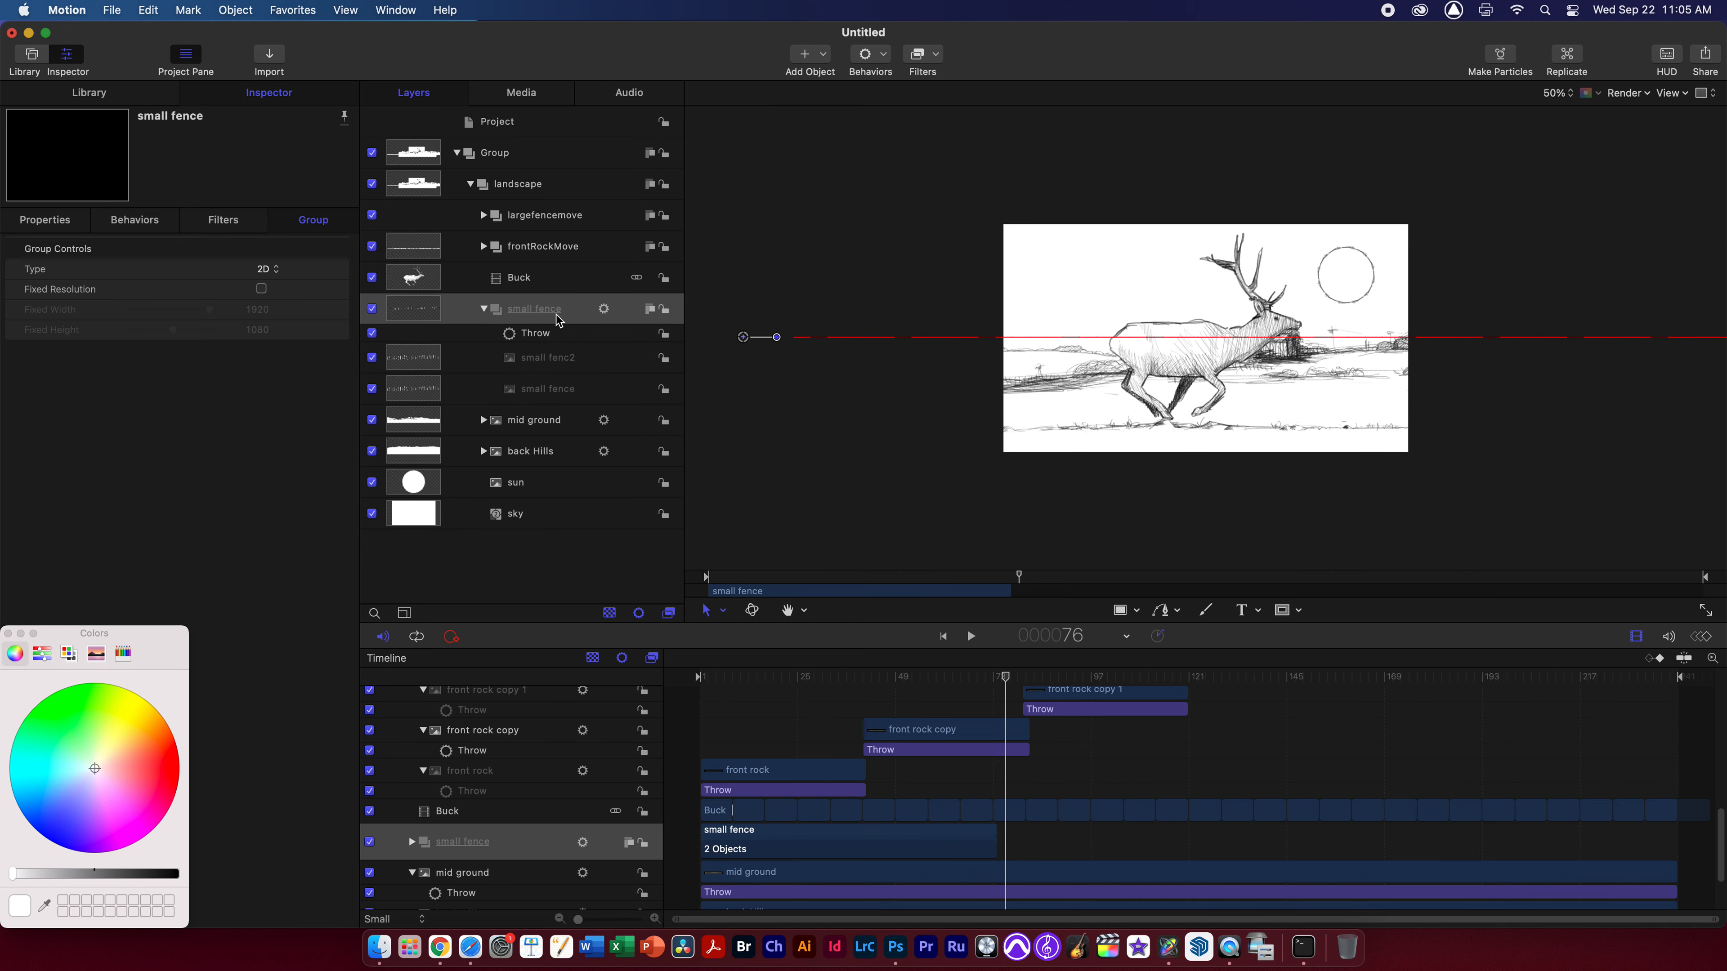
left_click(485, 311)
left_click(485, 310)
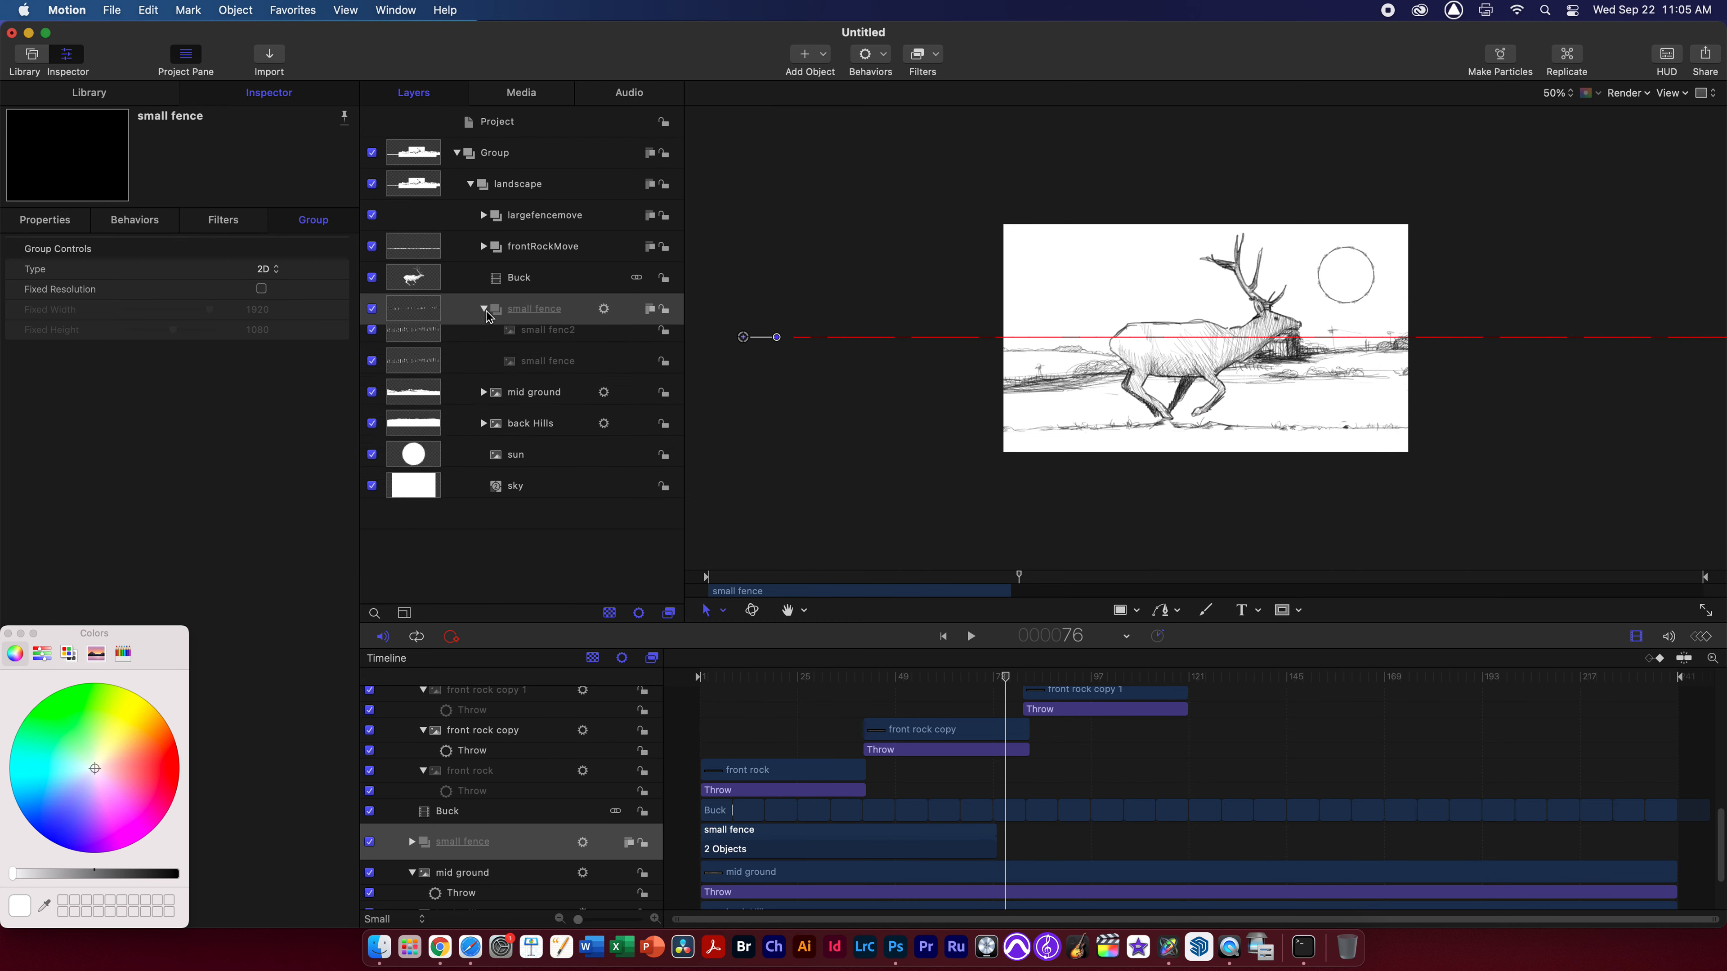
left_click(491, 310)
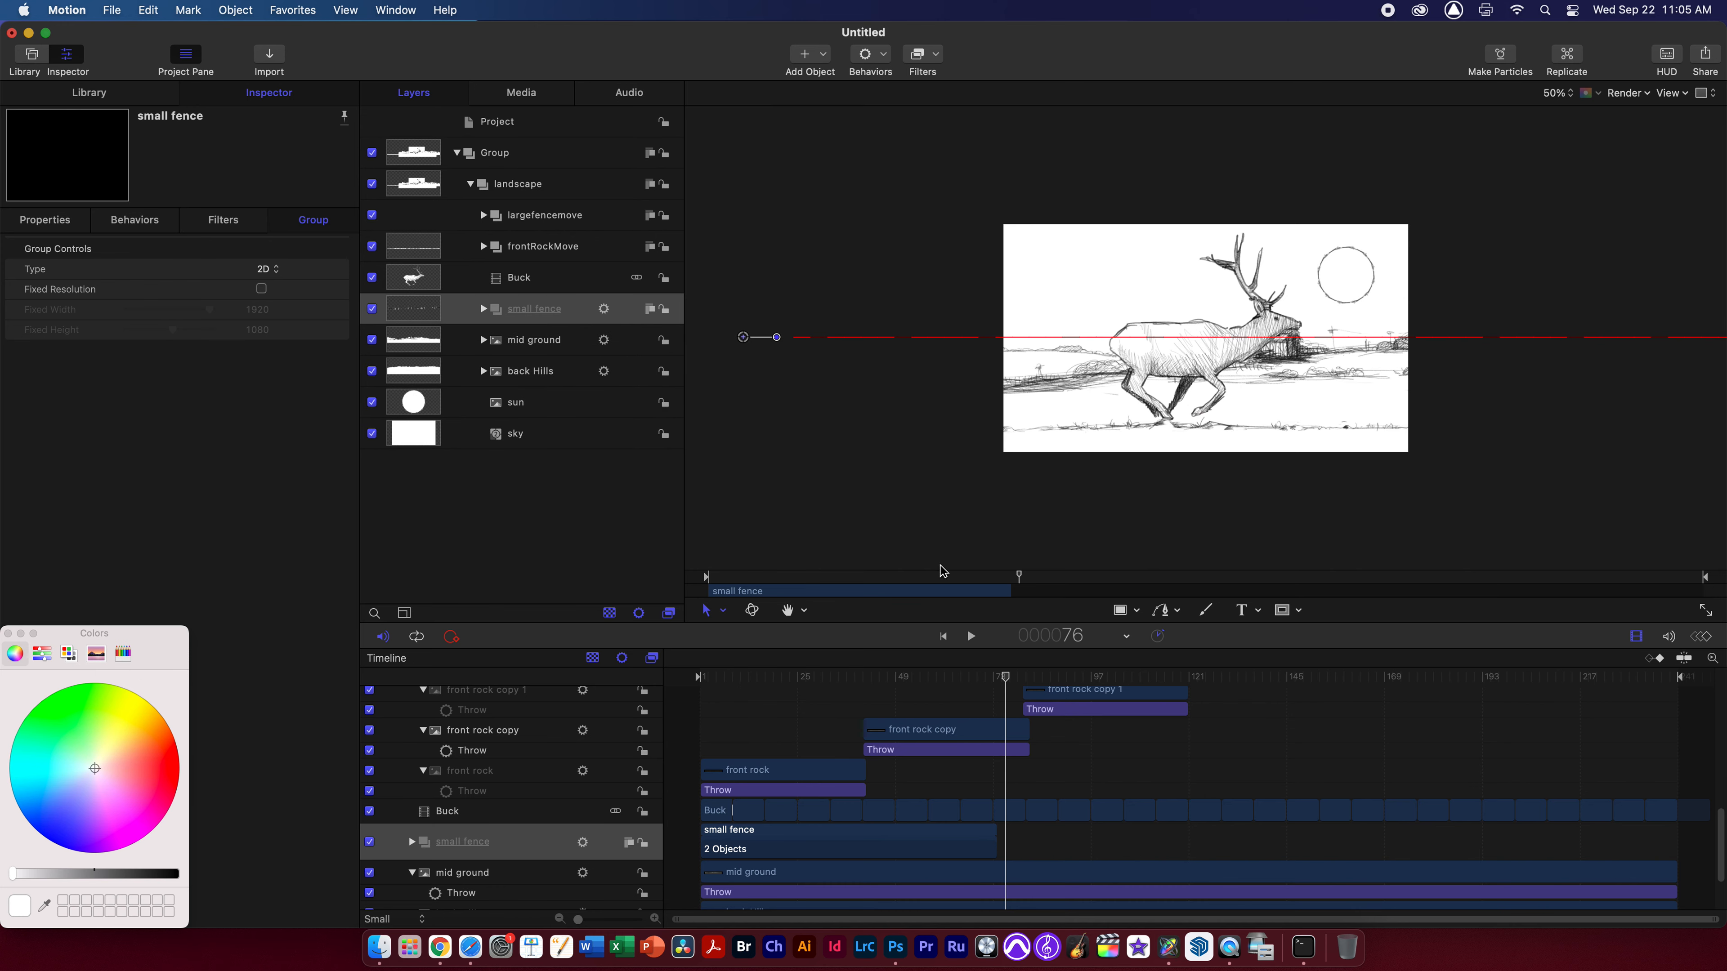
left_click_drag(1006, 679, 985, 681)
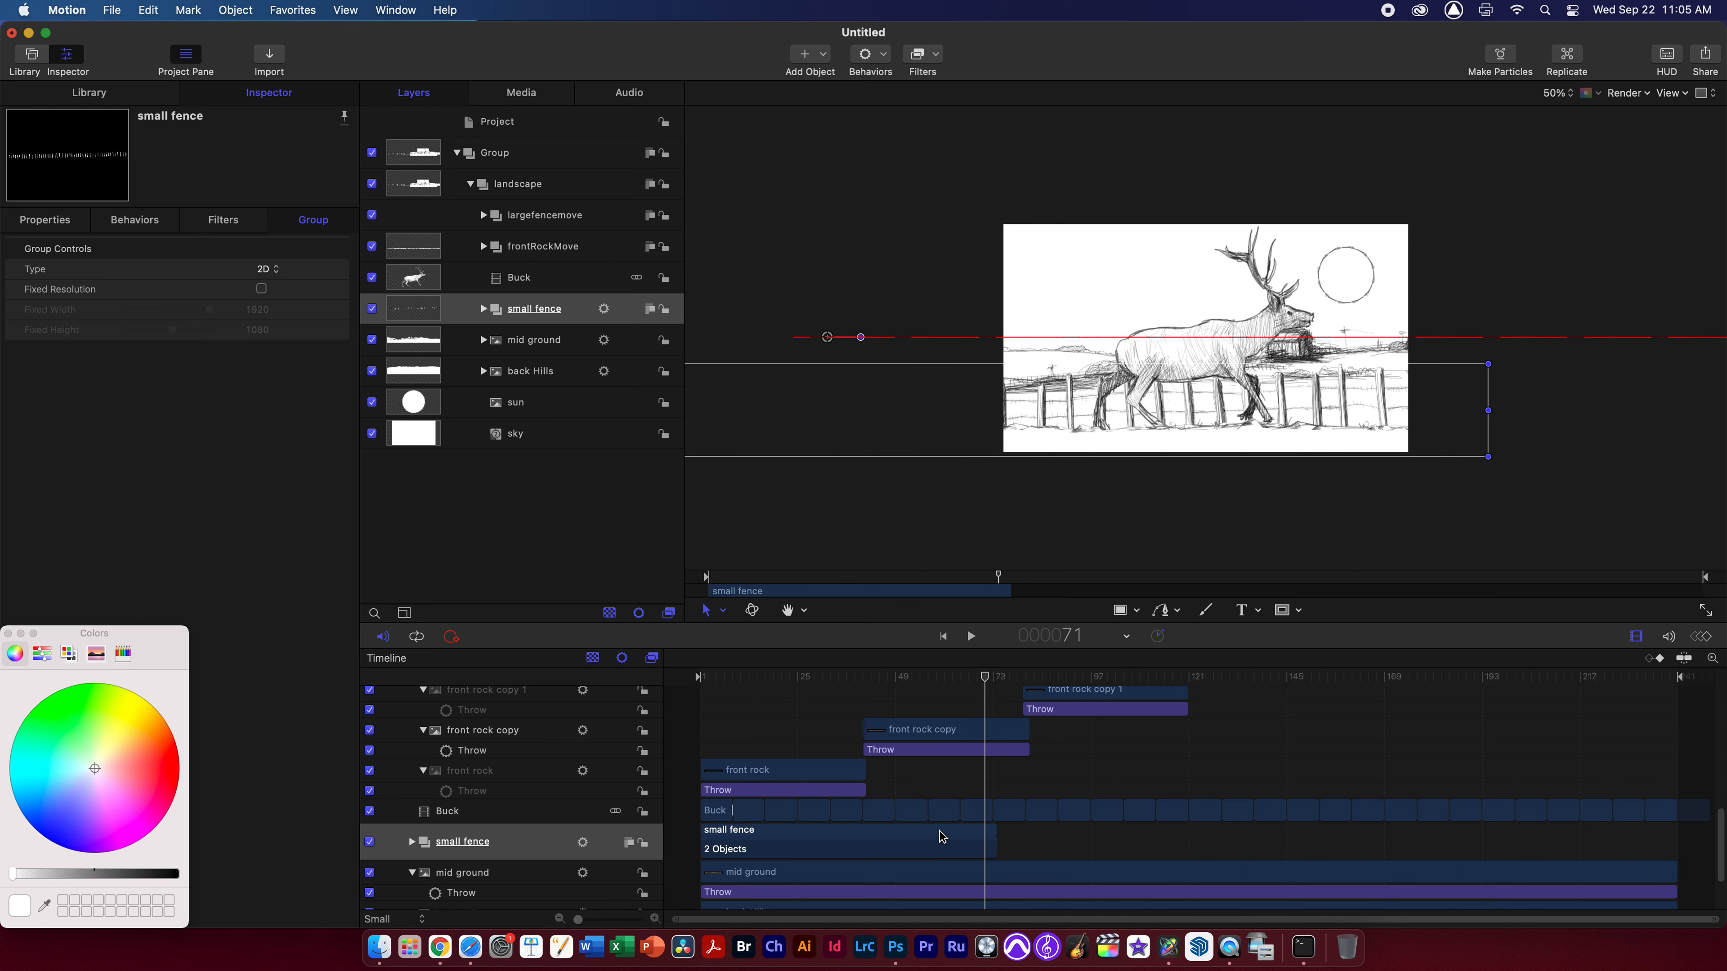
key("super+d")
left_click_drag(935, 832, 1184, 838)
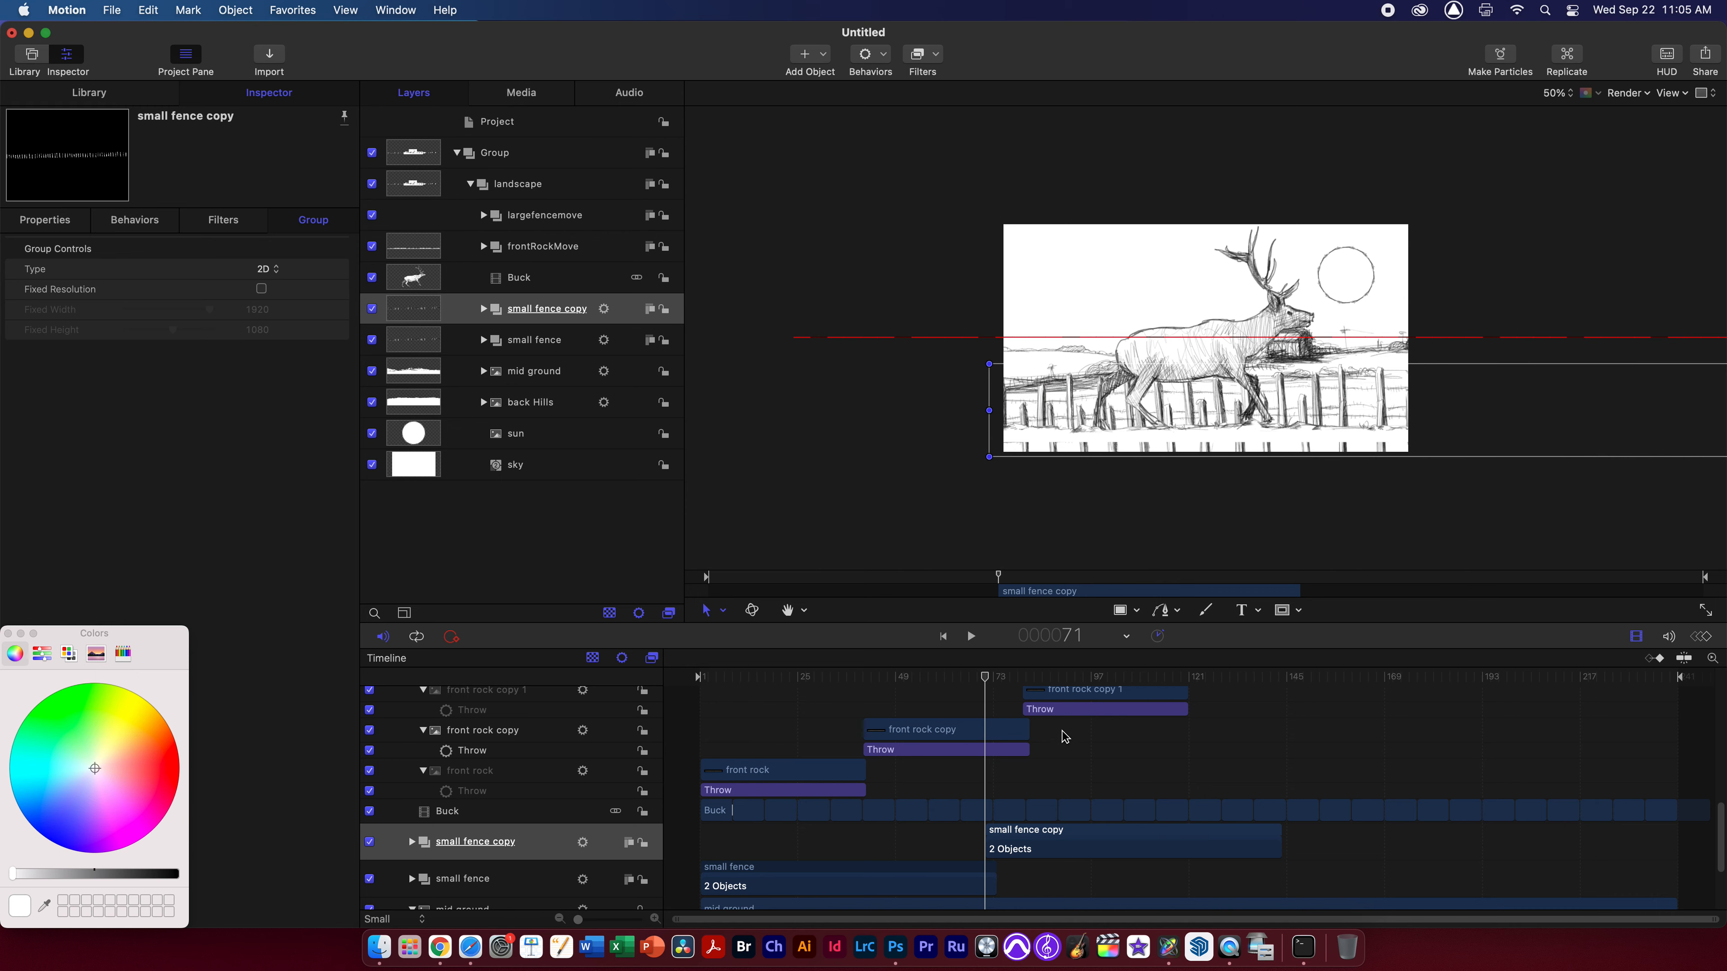
key("space")
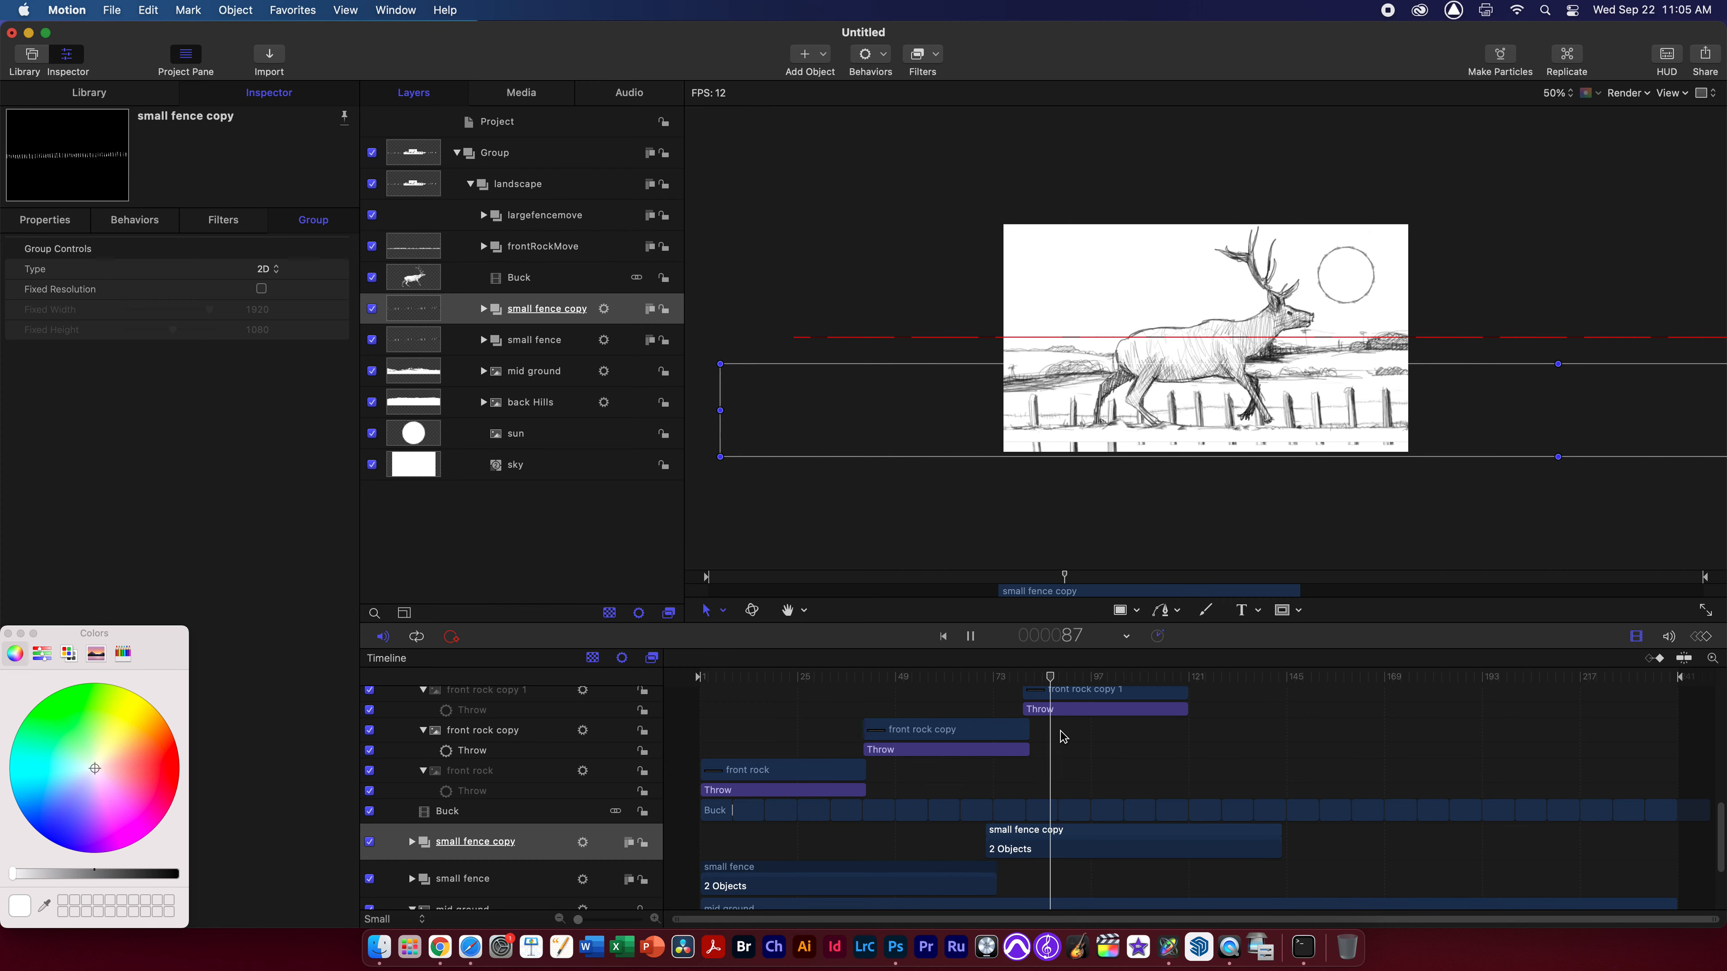
key("space")
left_click_drag(1013, 673, 1005, 711)
key("space")
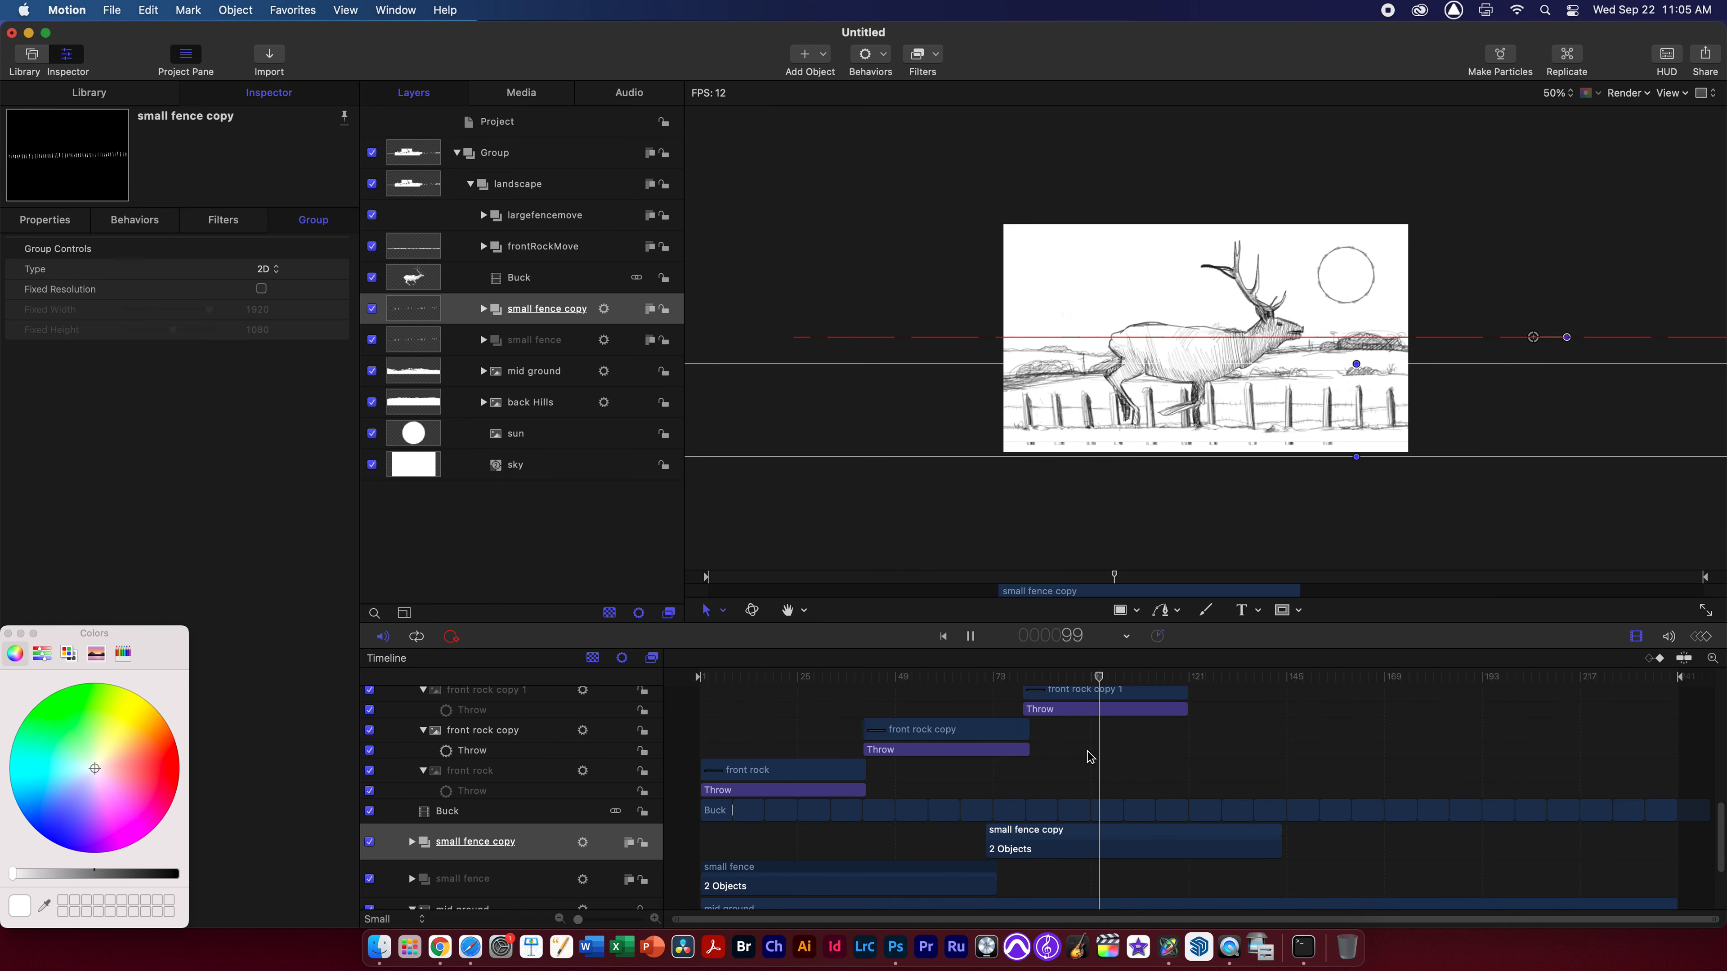
key("space")
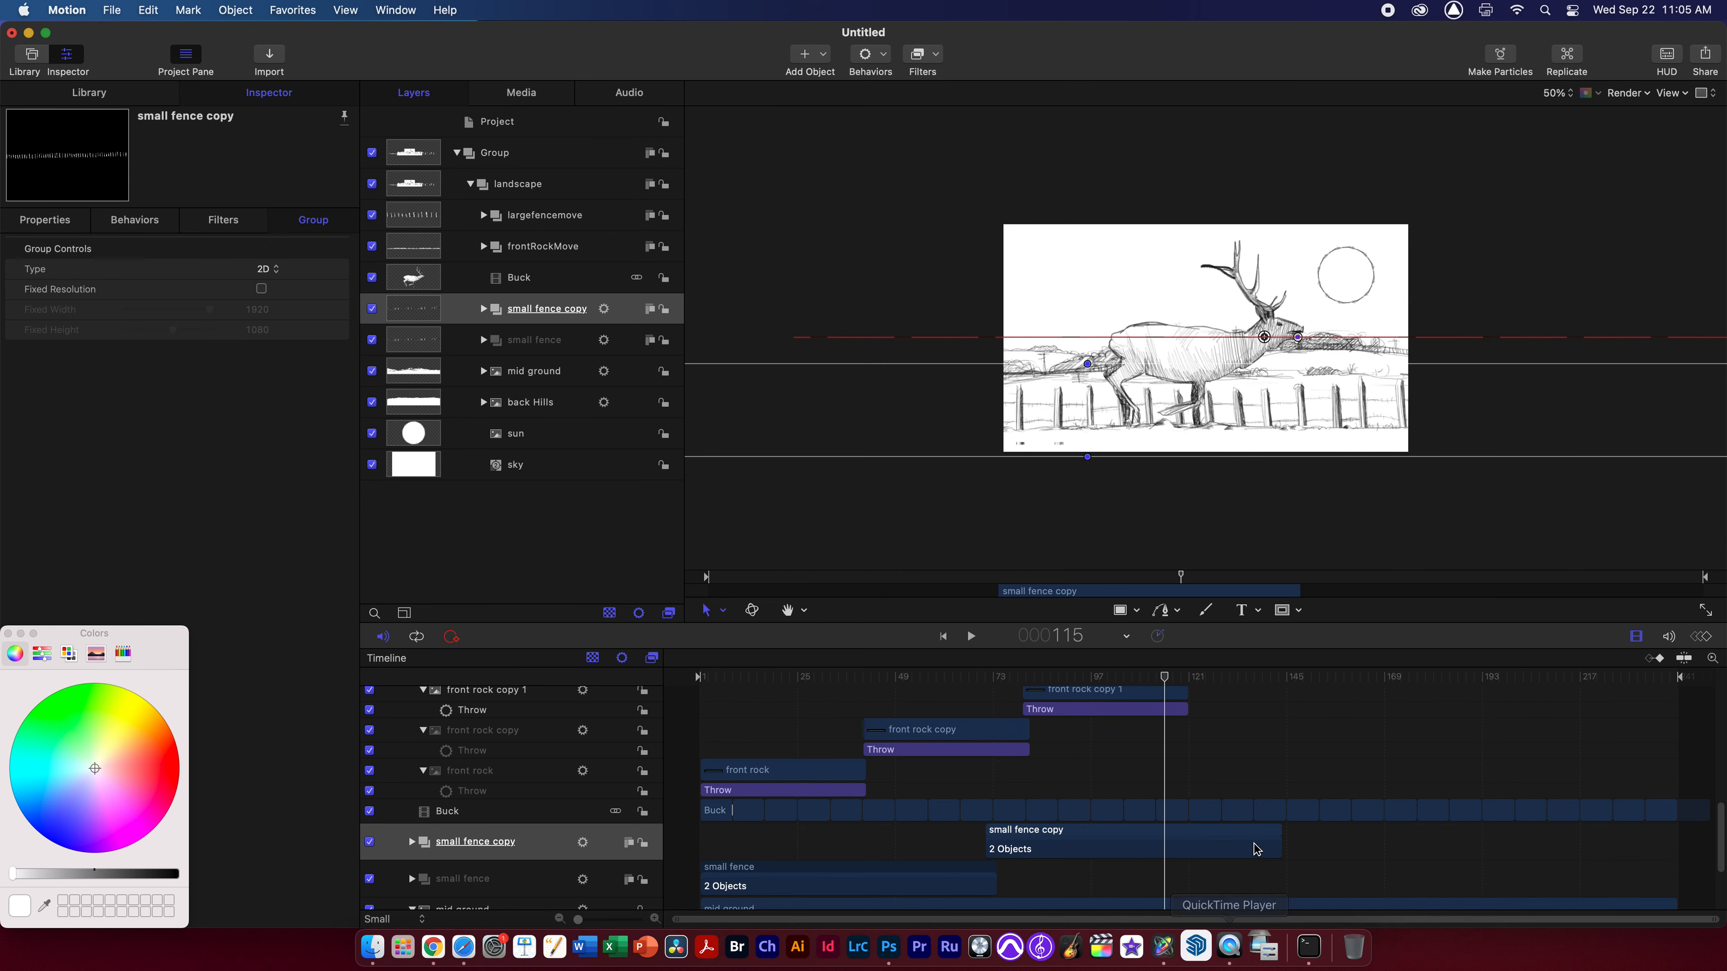
Duplicate the small fence copy twice, starting the duplicates at about frames 140 and 204, and replay the preceding section
left_click_drag(1253, 681, 1268, 684)
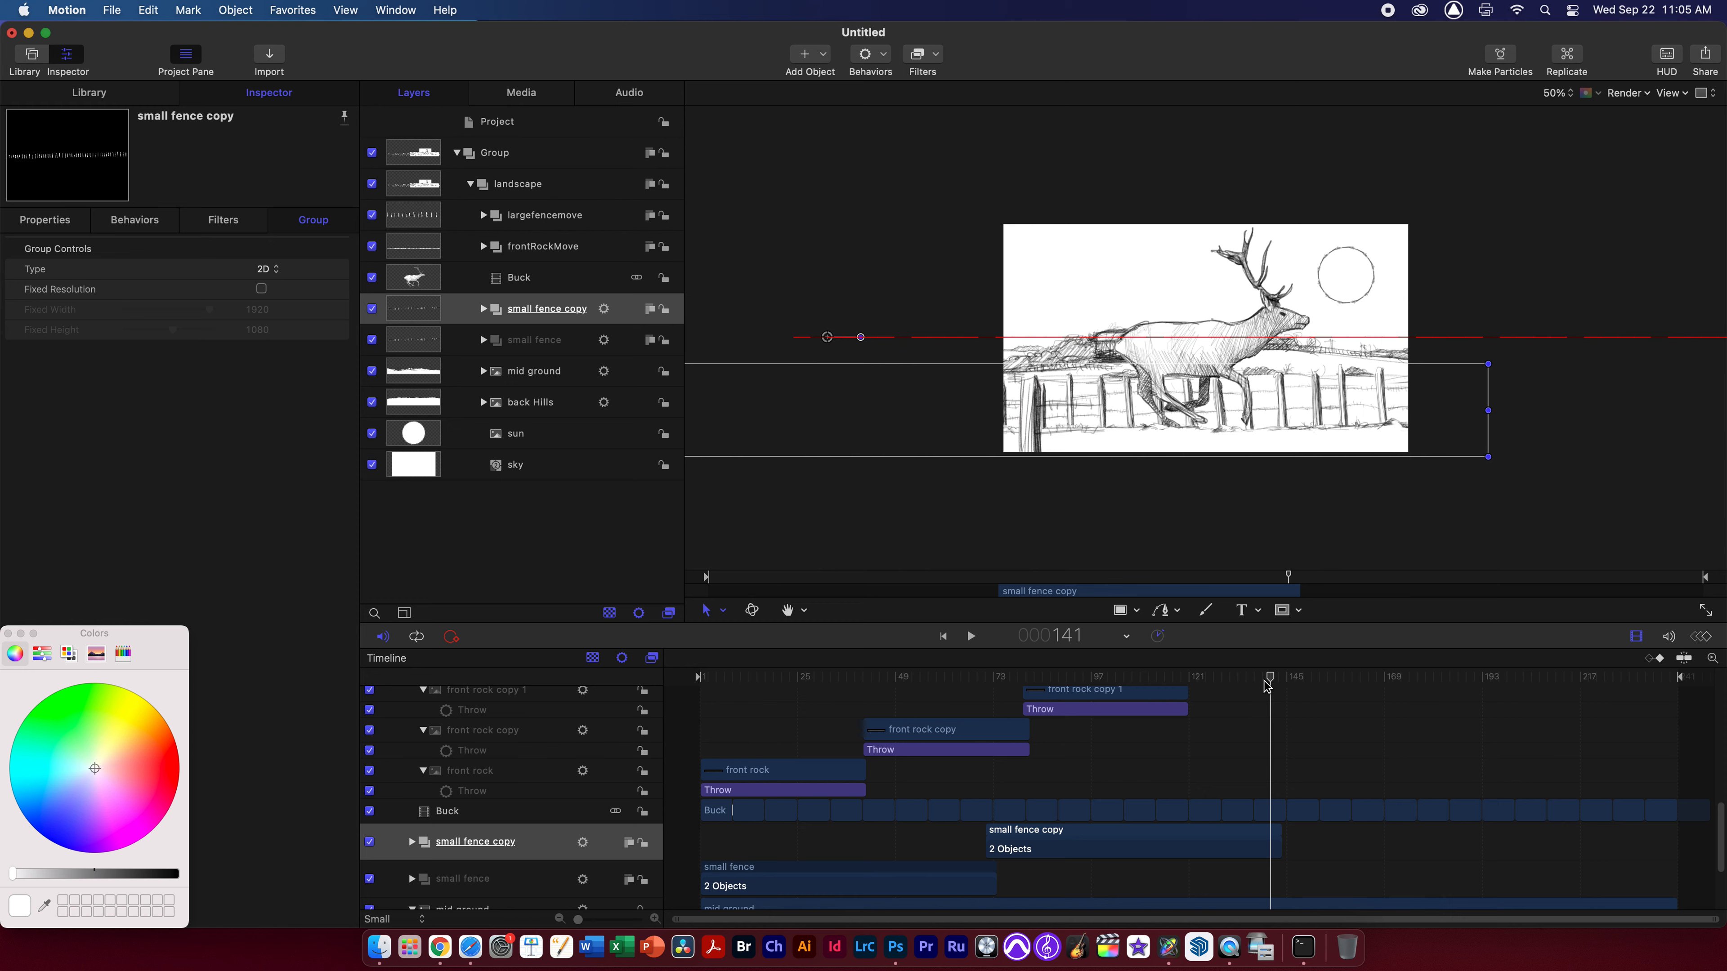
key("super+d")
left_click_drag(1149, 843, 1612, 843)
key("super+d")
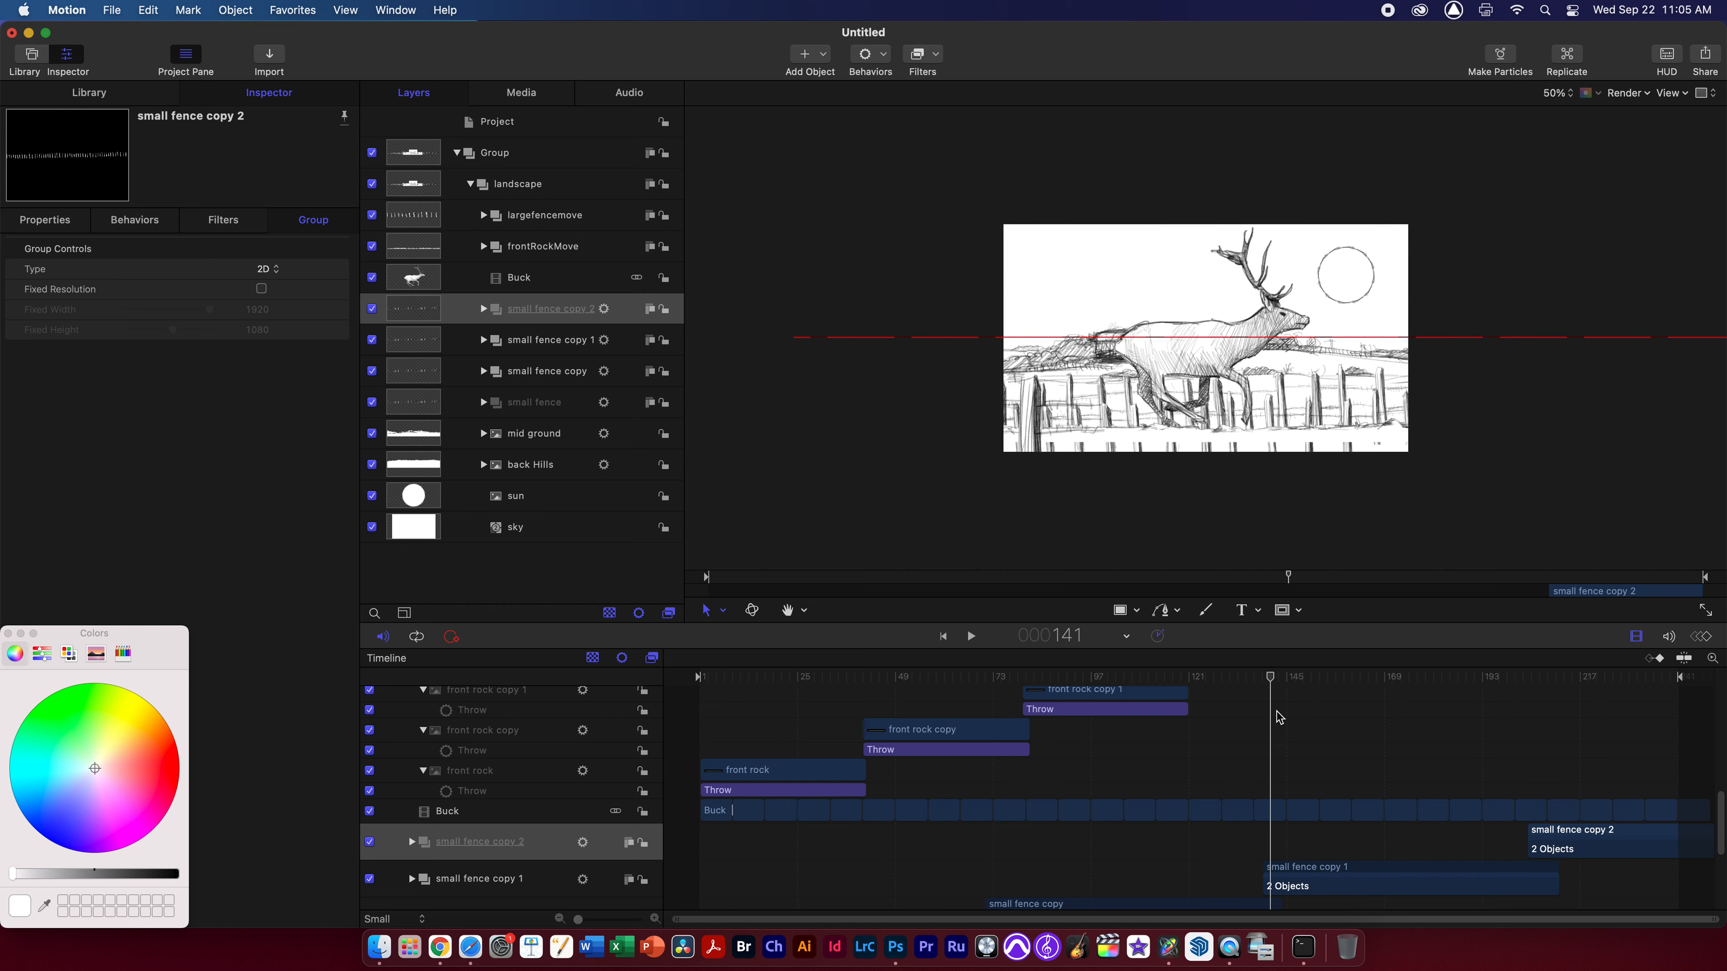
left_click_drag(1268, 682, 1193, 680)
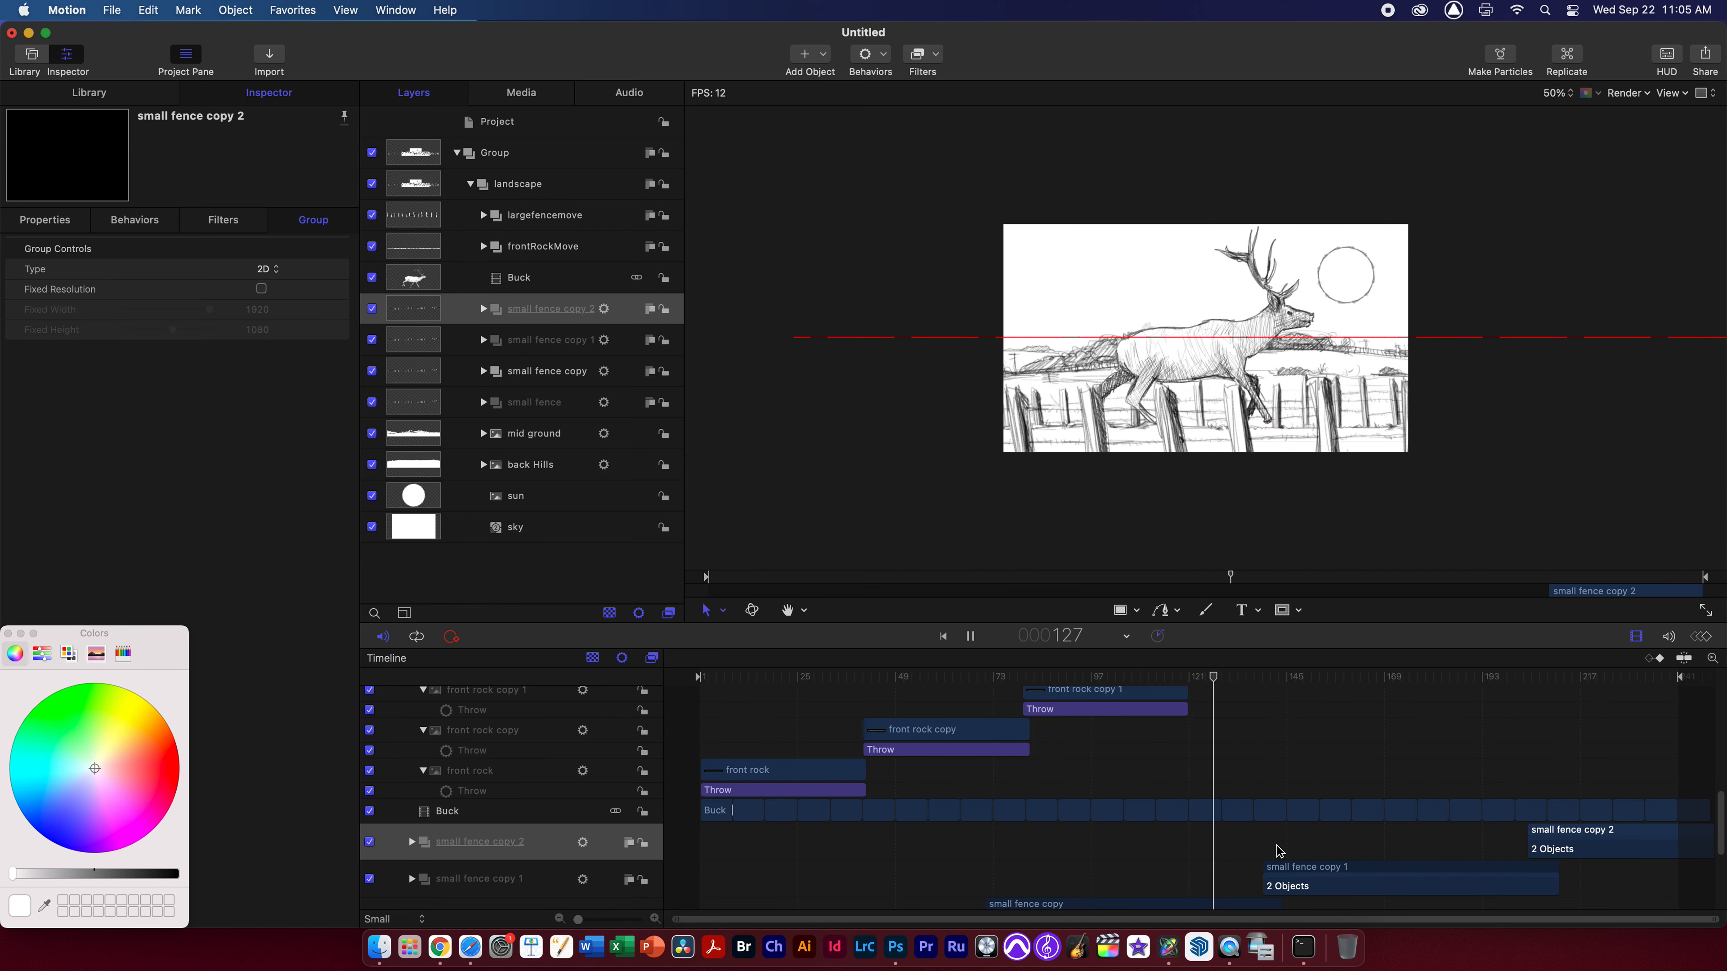
Delete small fence copy 1 and extend small fence copy to end at about frame 193
left_click(1309, 873)
key("Delete")
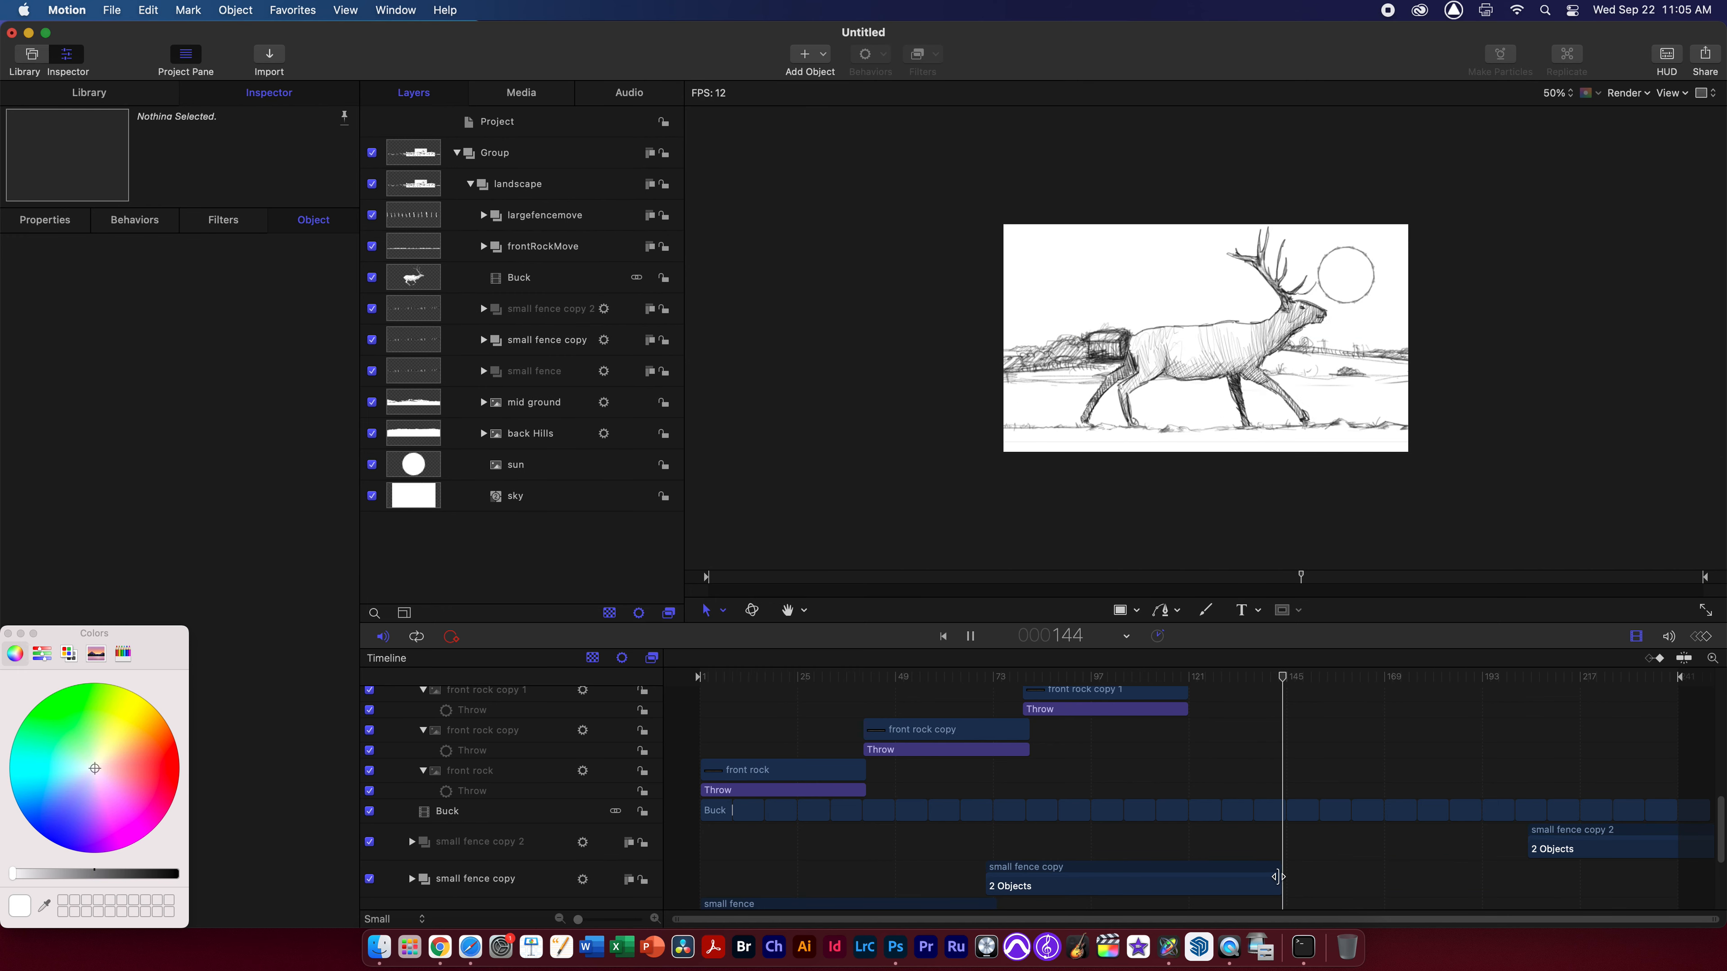
left_click_drag(1278, 878, 1482, 896)
key("space")
key("space")
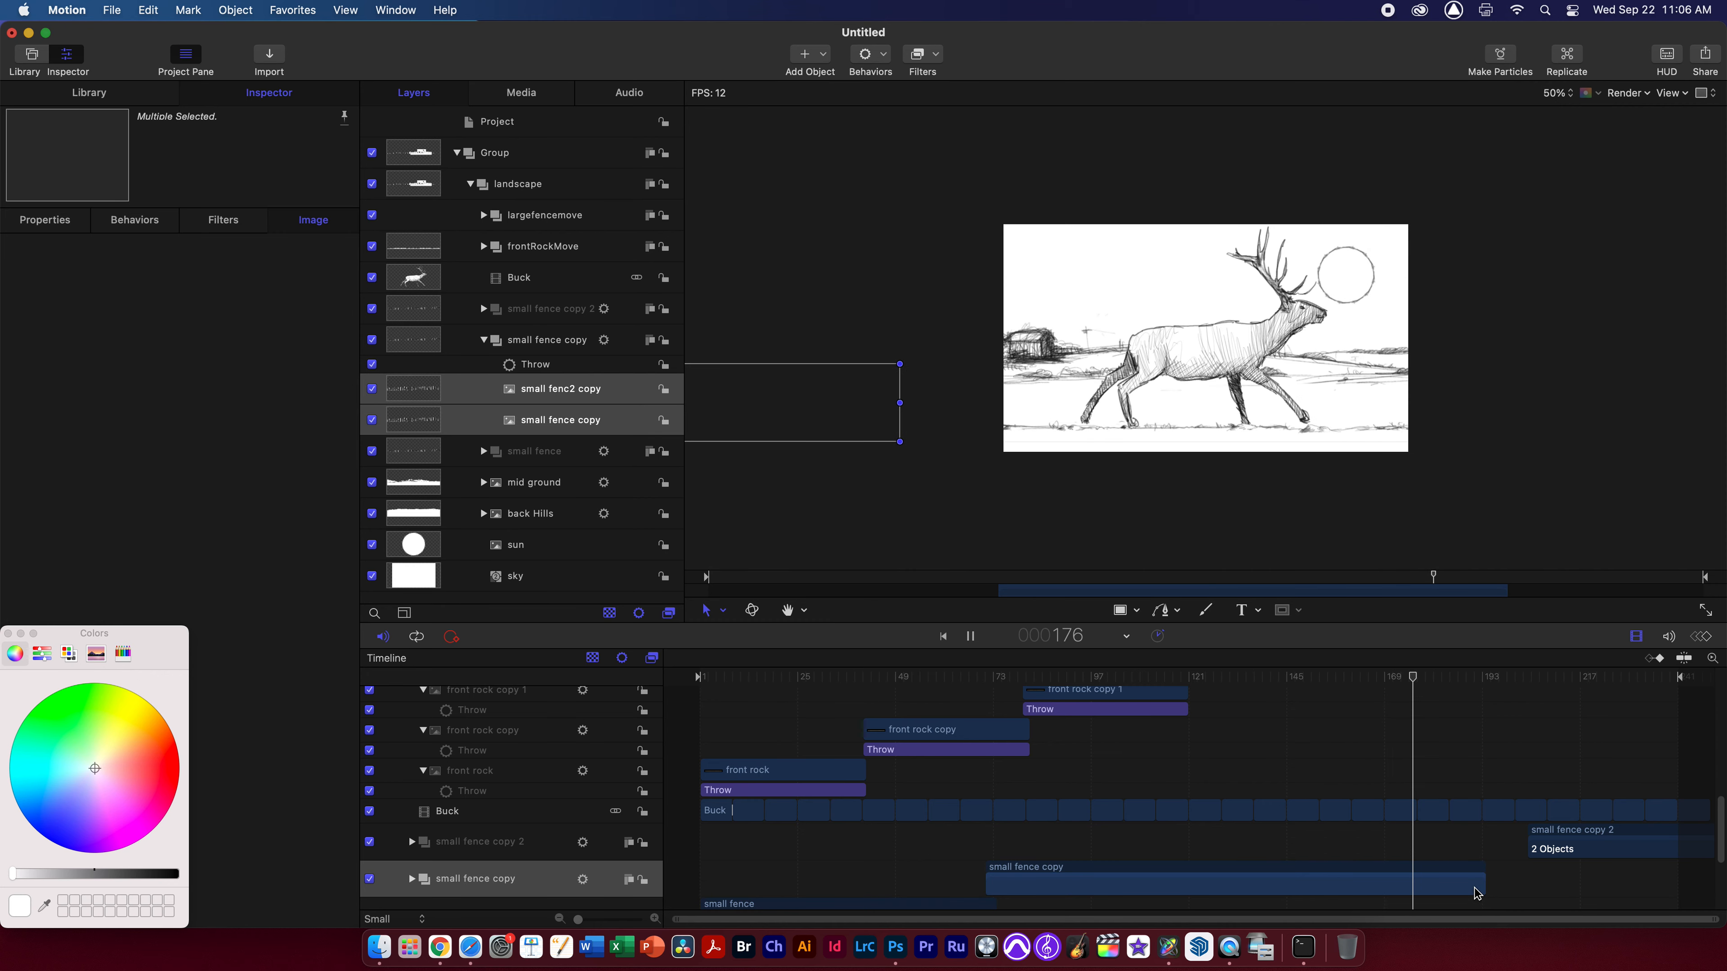
key("space")
At frame 205, move the two fence images of small fence copy 2 right until their left edge is near the frame's right edge
left_click(1520, 688)
left_click_drag(1520, 678, 1531, 681)
left_click(1573, 843)
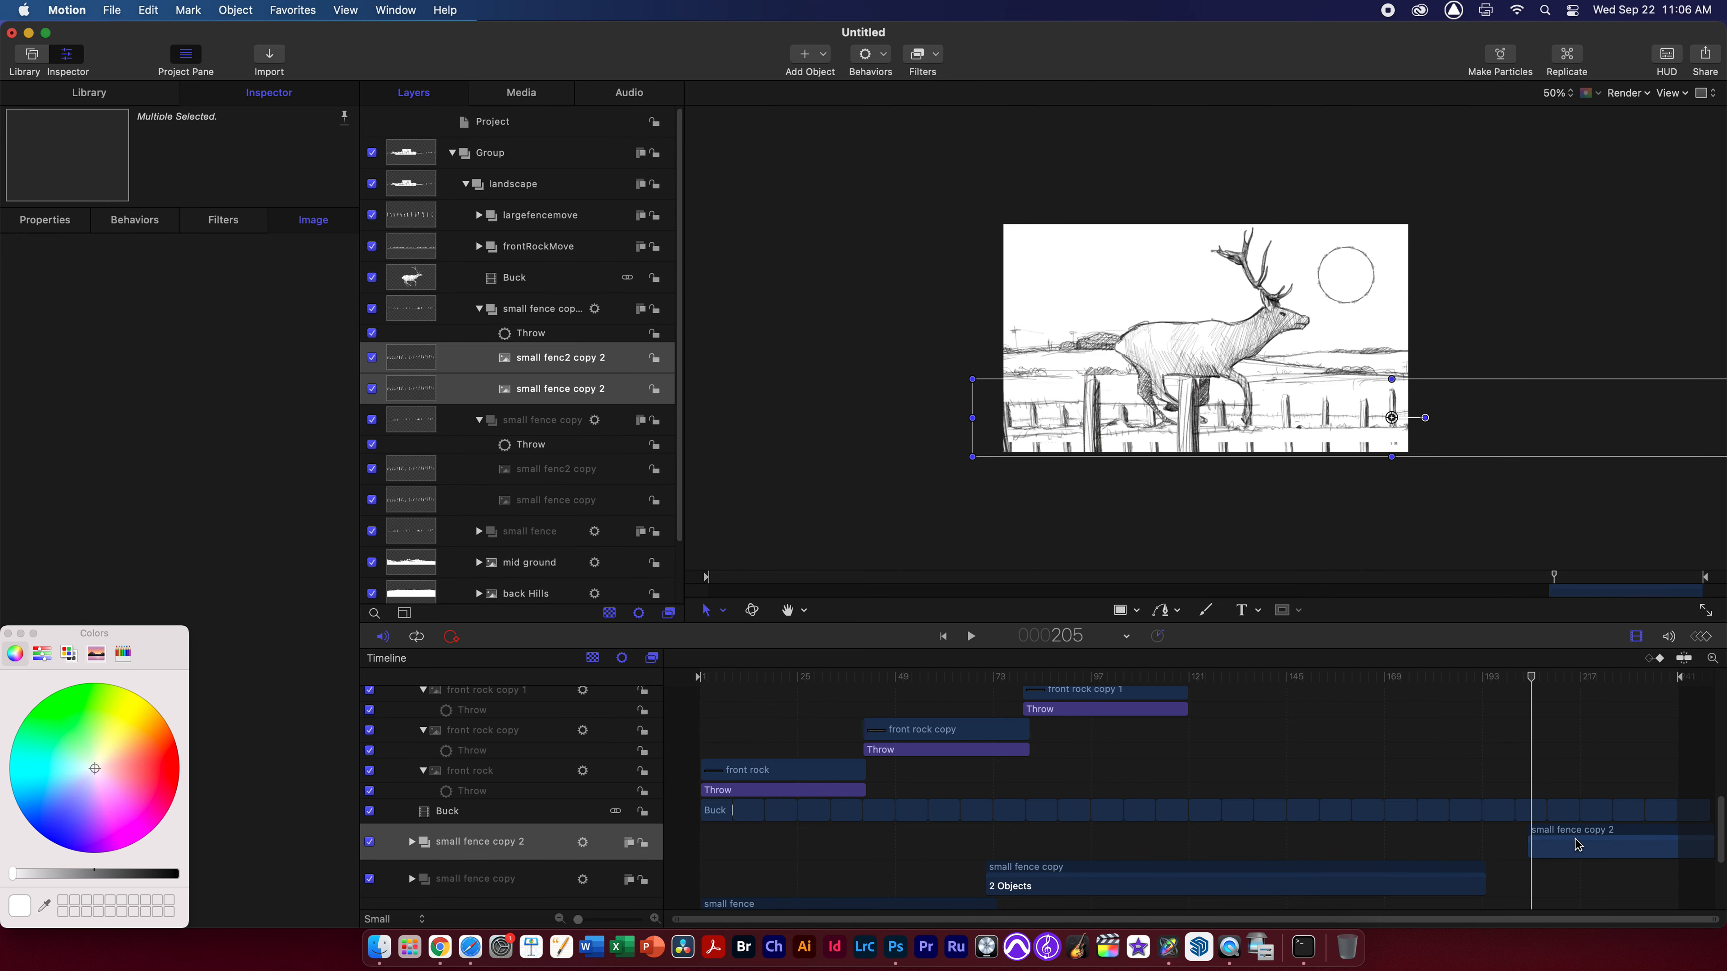
left_click_drag(1083, 422, 1489, 407)
key("Right")
key("Right")
key("Right")
key("Right")
key("Right")
key("Right")
key("Right")
key("Right")
key("Right")
key("Right")
key("Right")
key("Right")
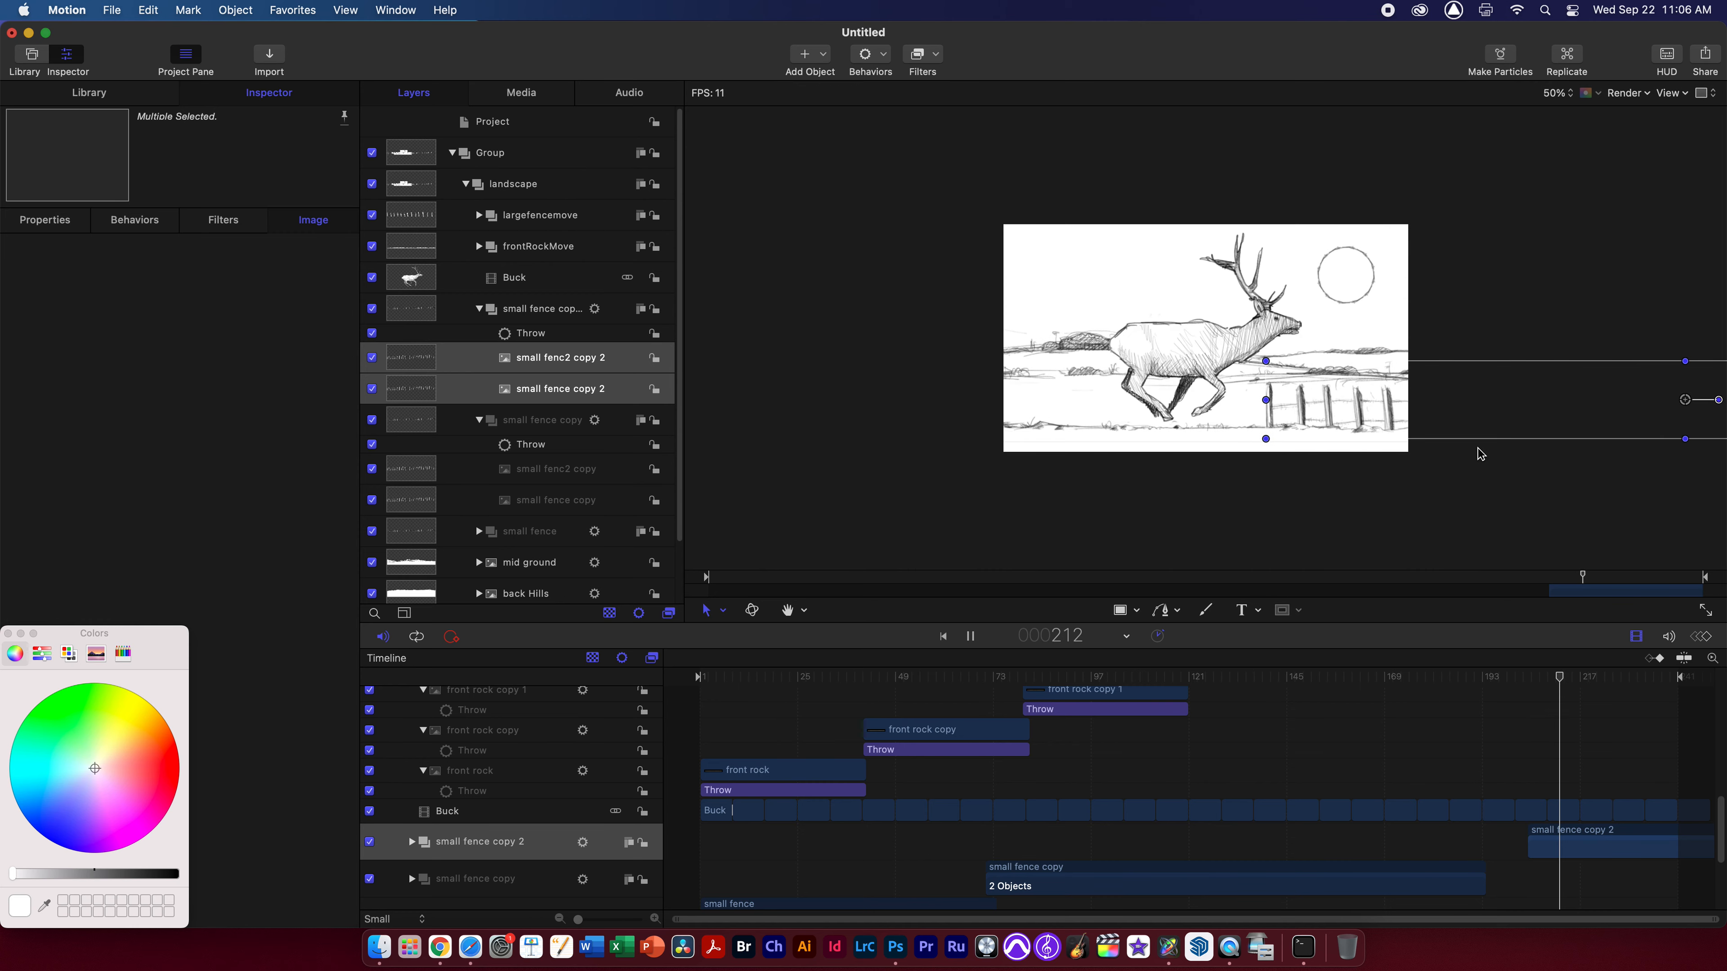
Replay the later section and then the animation from the start to check the small fence passes
left_click_drag(1521, 671, 1454, 675)
left_click(1159, 676)
key("space")
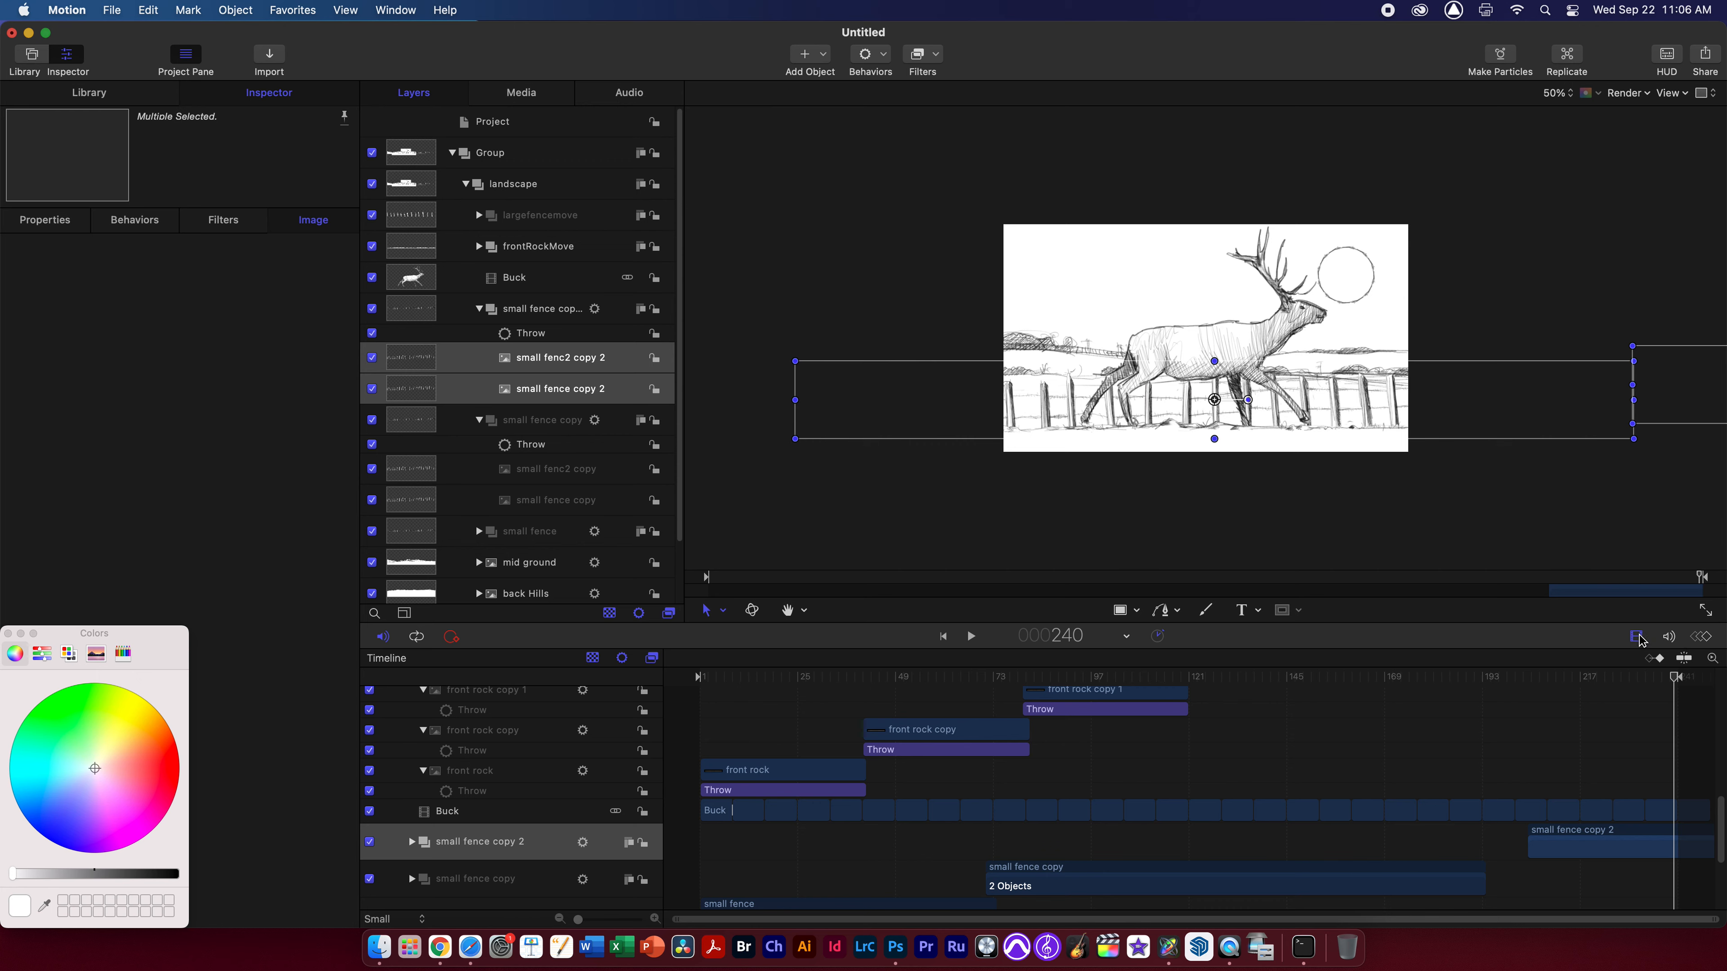
left_click(1712, 659)
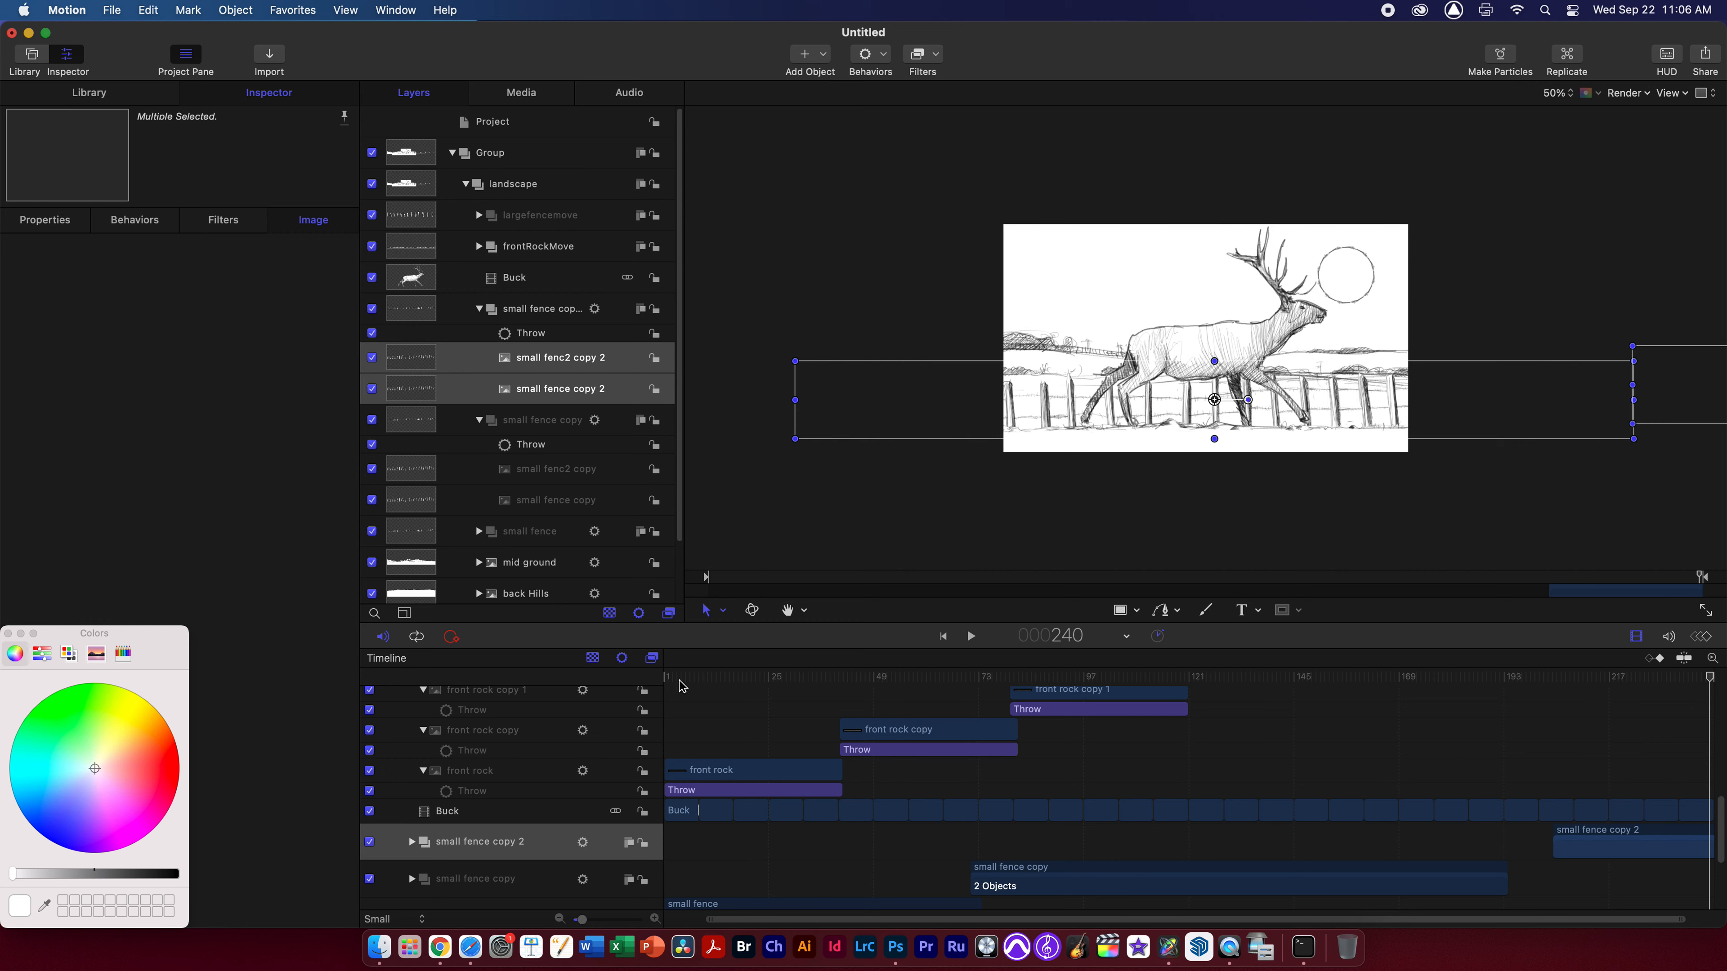
key("Home")
key("space")
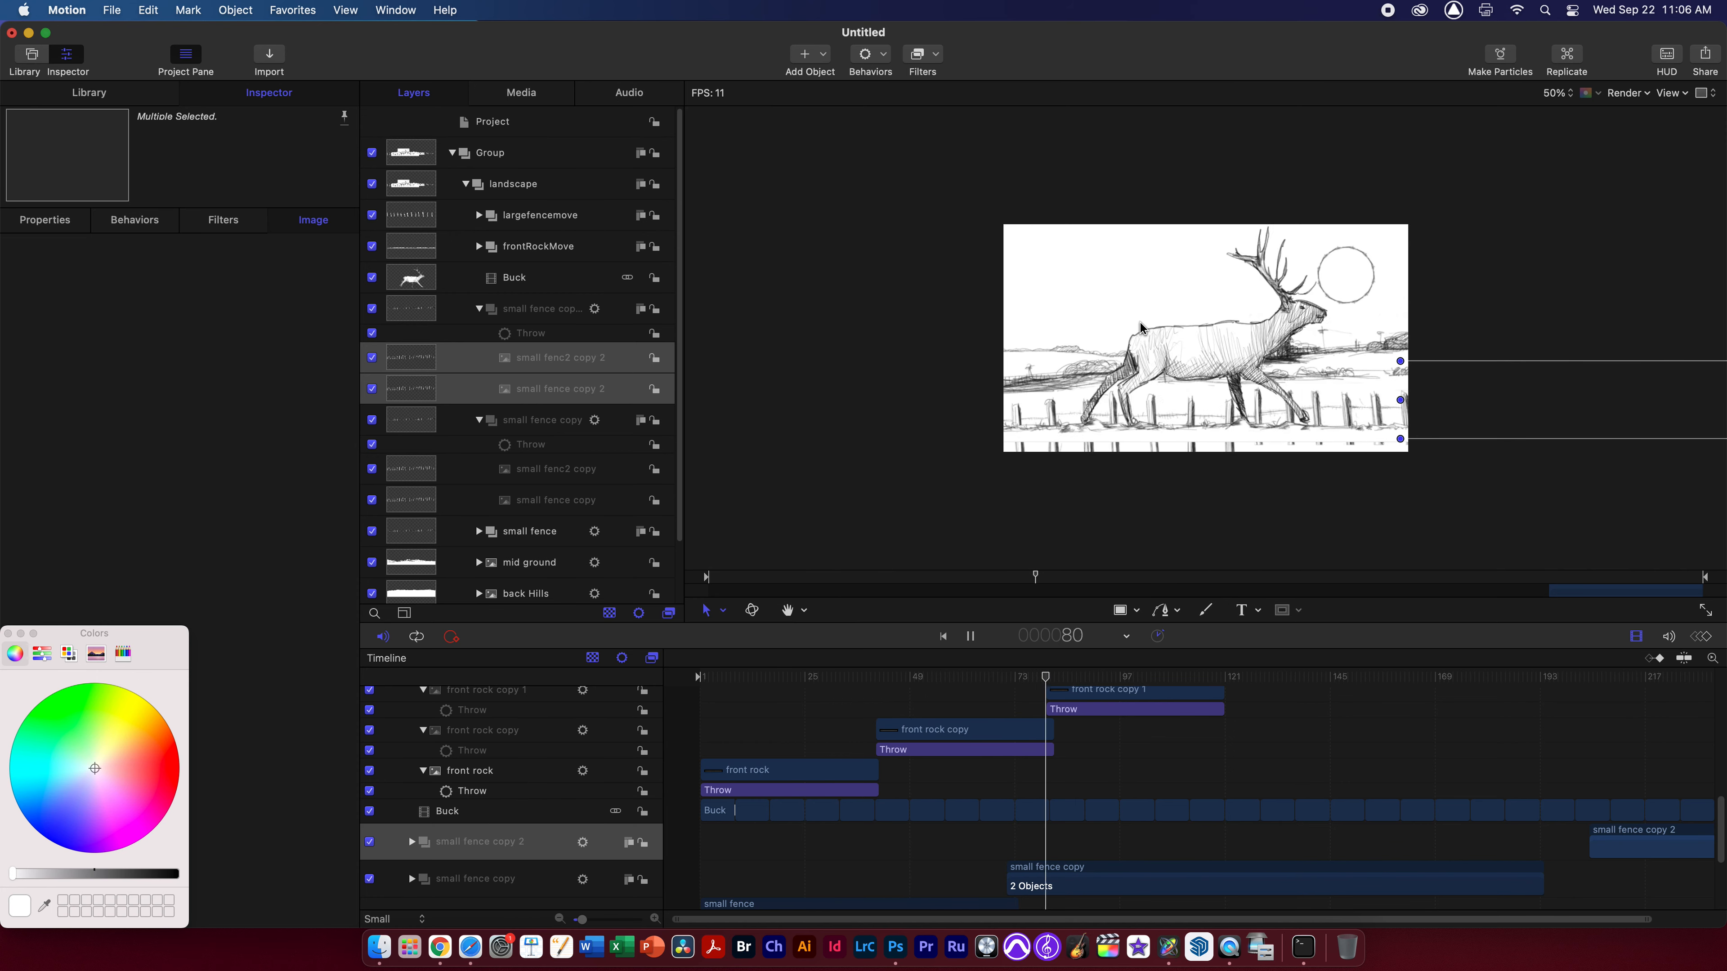
key("space")
left_click_drag(1070, 63, 1067, 61)
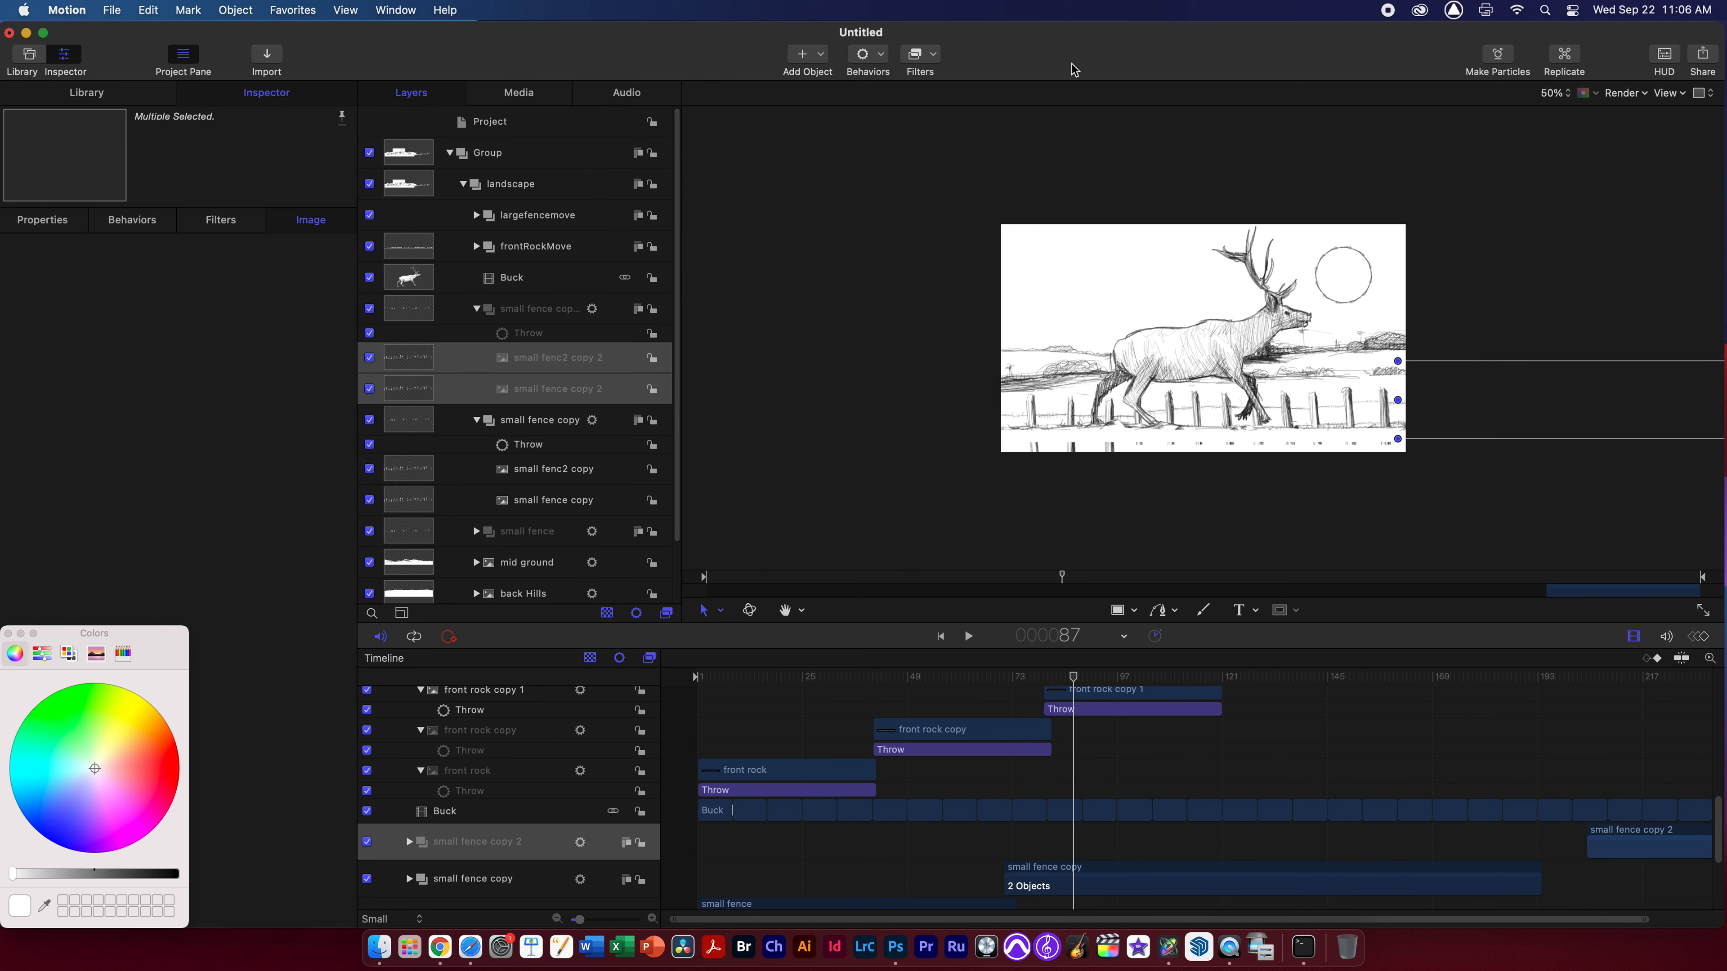
key("space")
key("space")
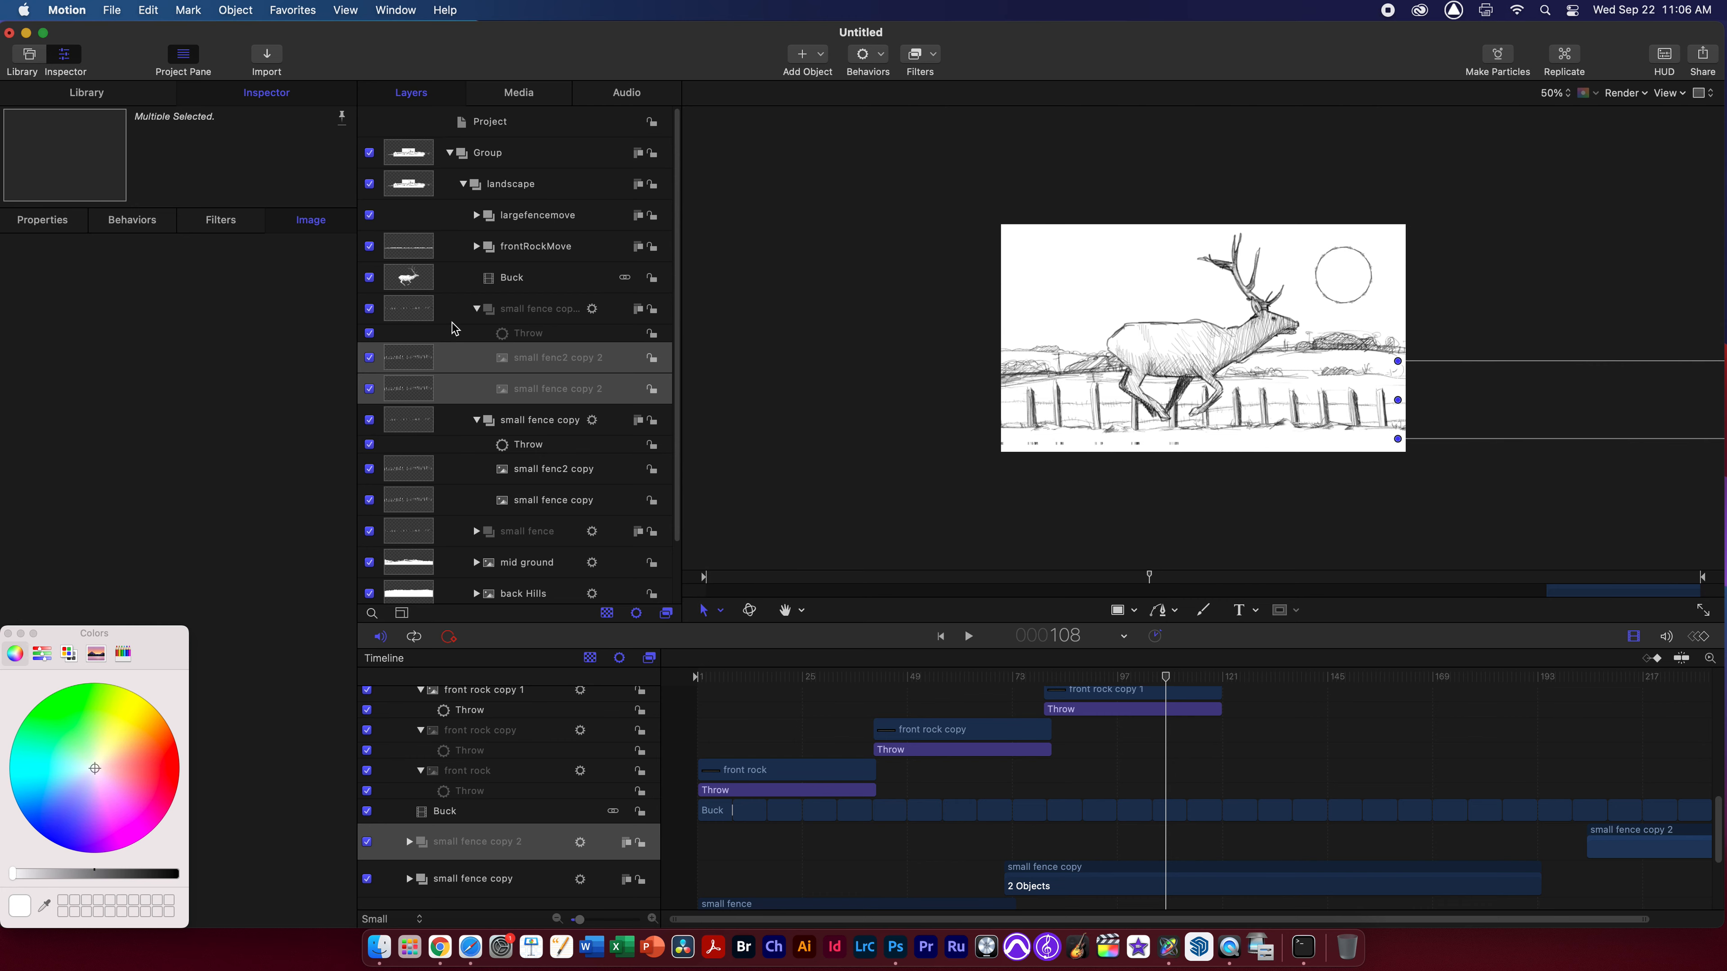
Collapse both expanded small fence copies and resume playback through the large foreground fence pass
left_click(477, 308)
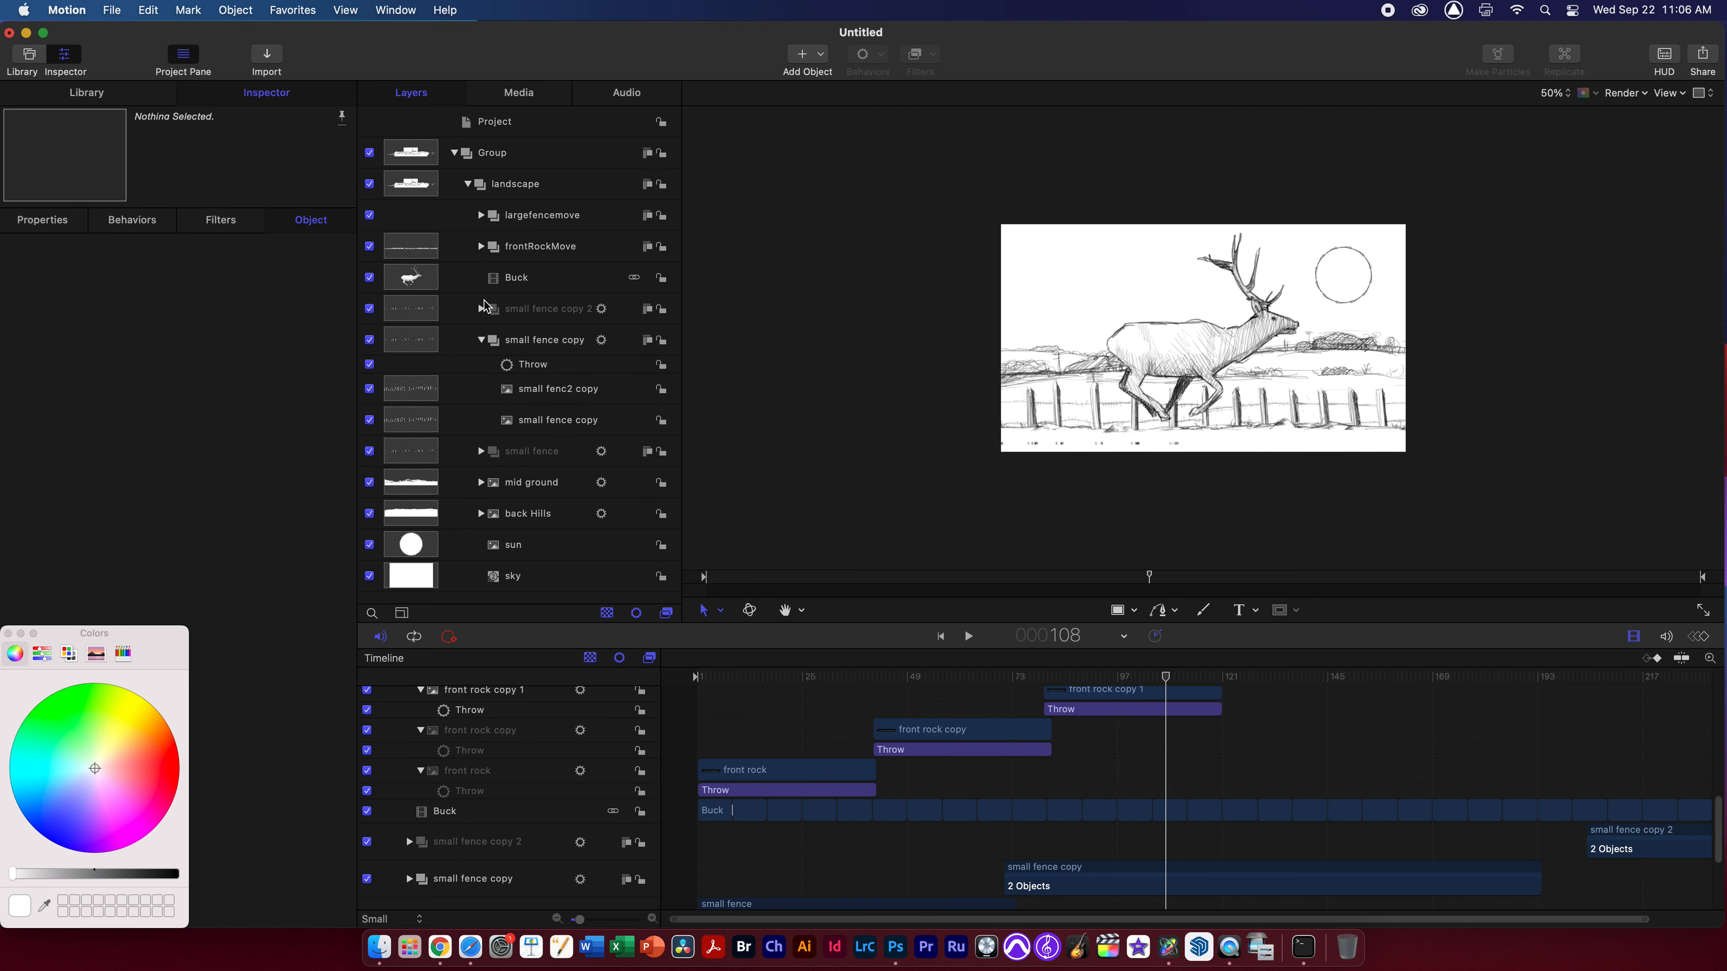
left_click(481, 340)
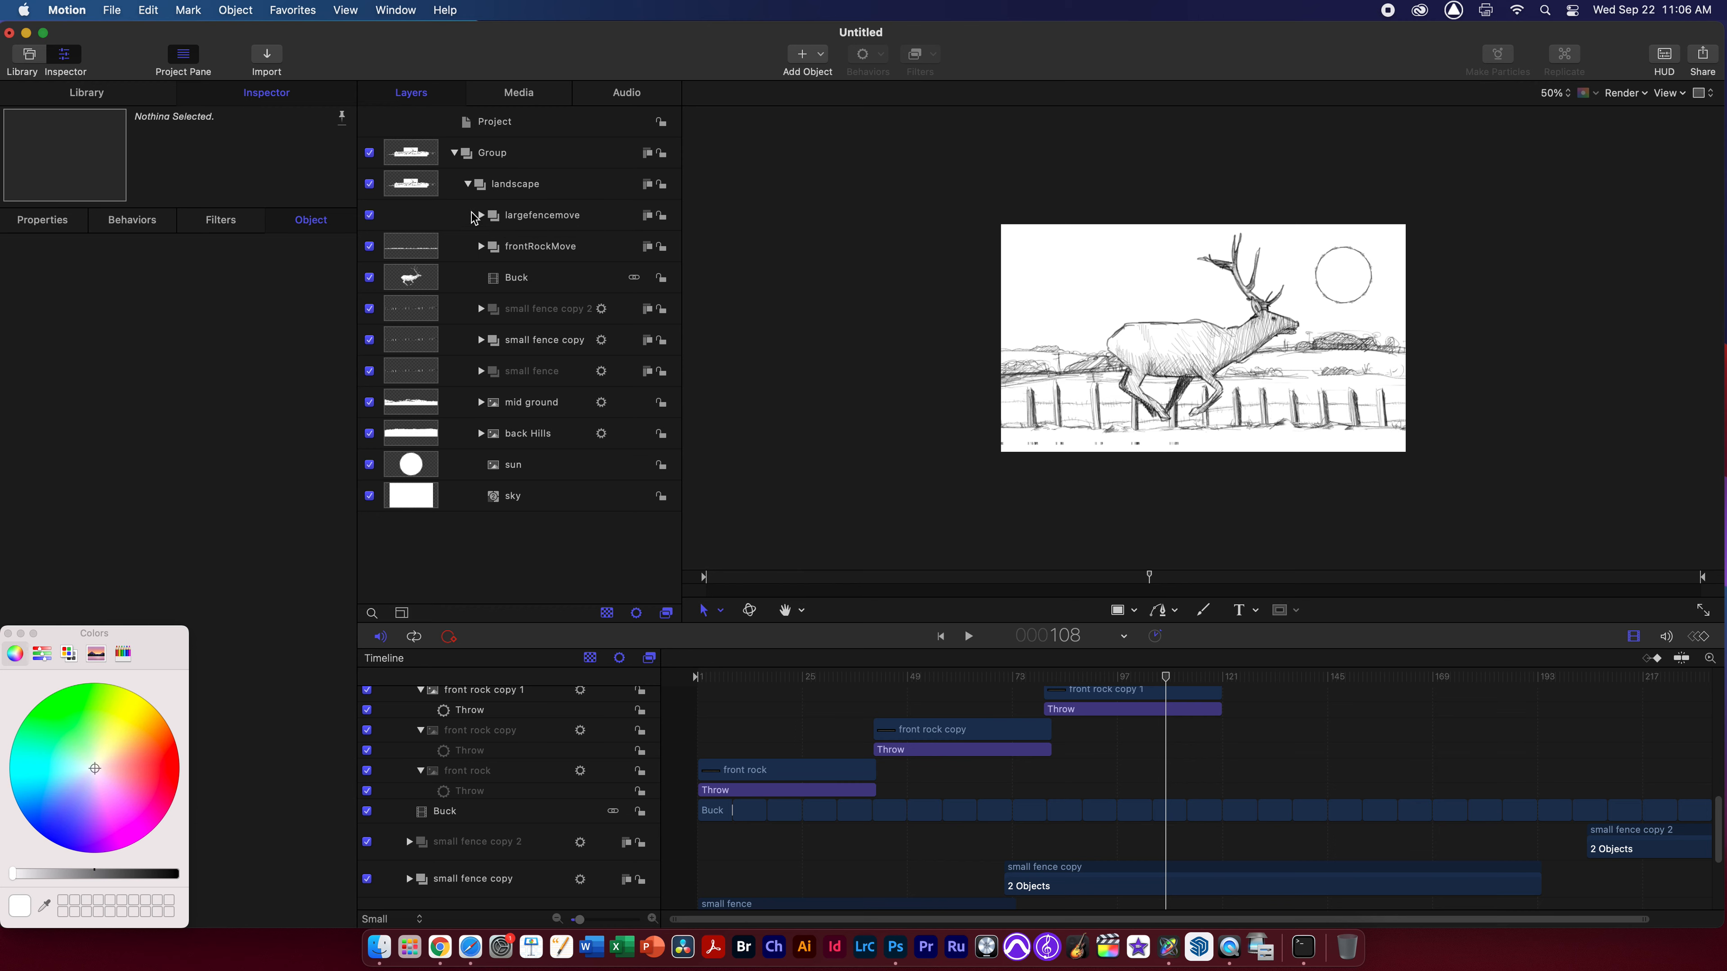
key("space")
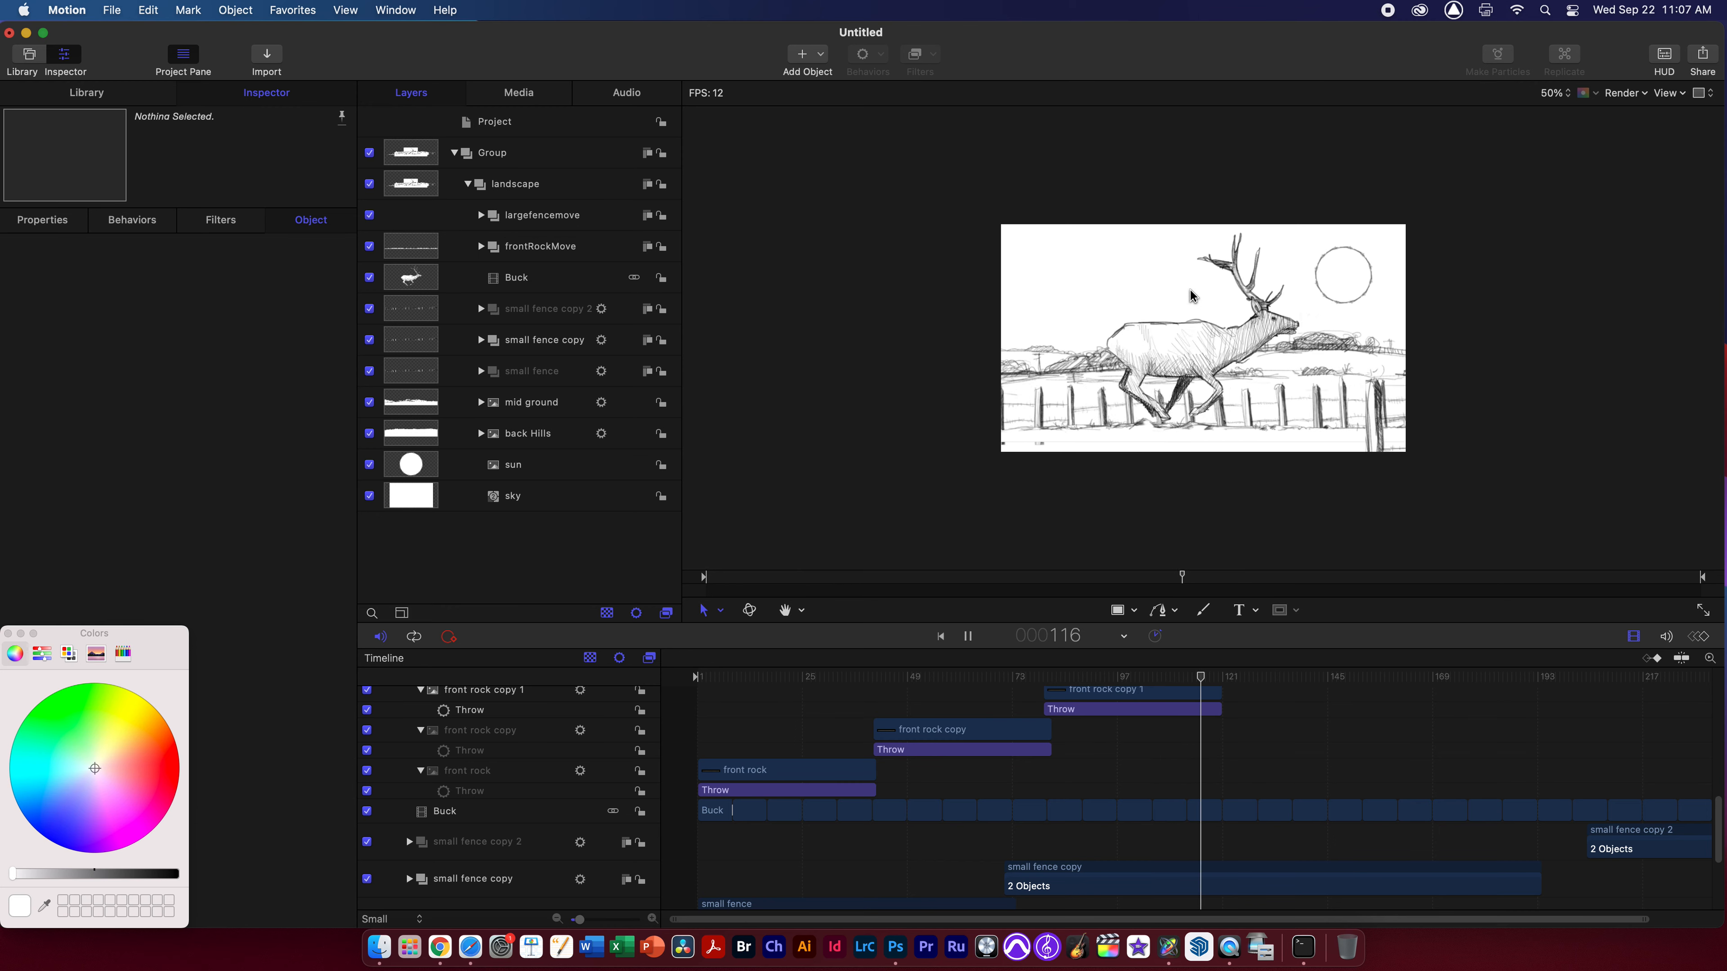
key("space")
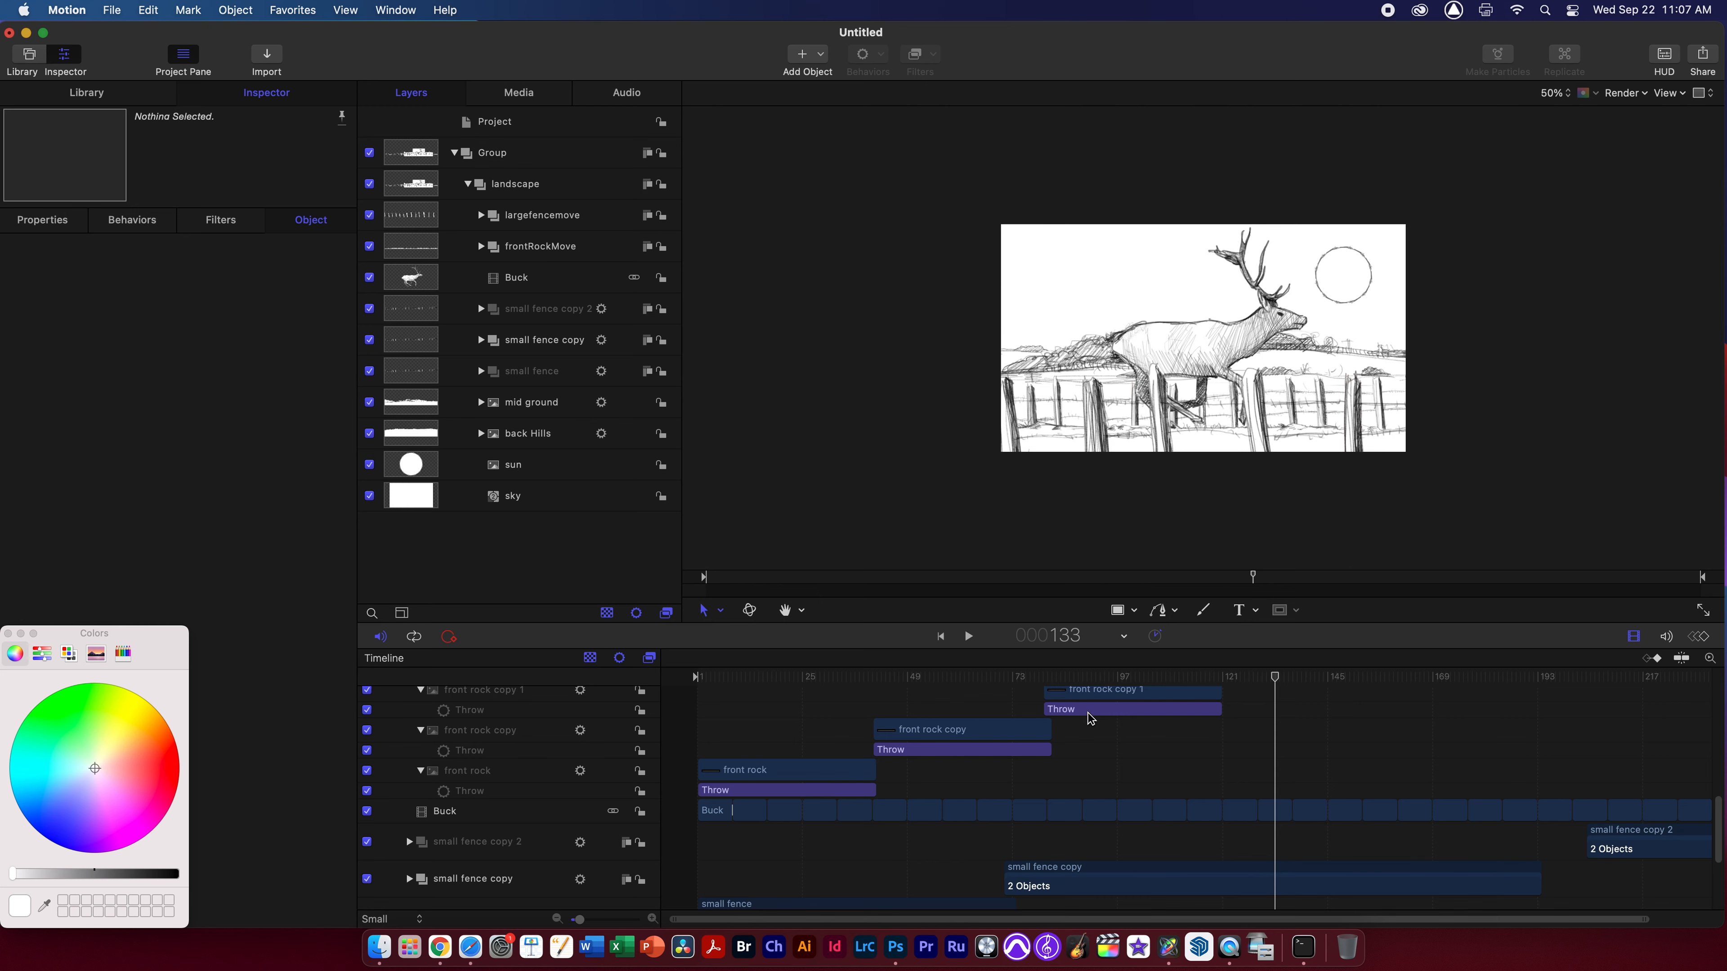
Enable Motion Blur rendering and scrub through the animation to examine the blurred fences
left_click(1640, 94)
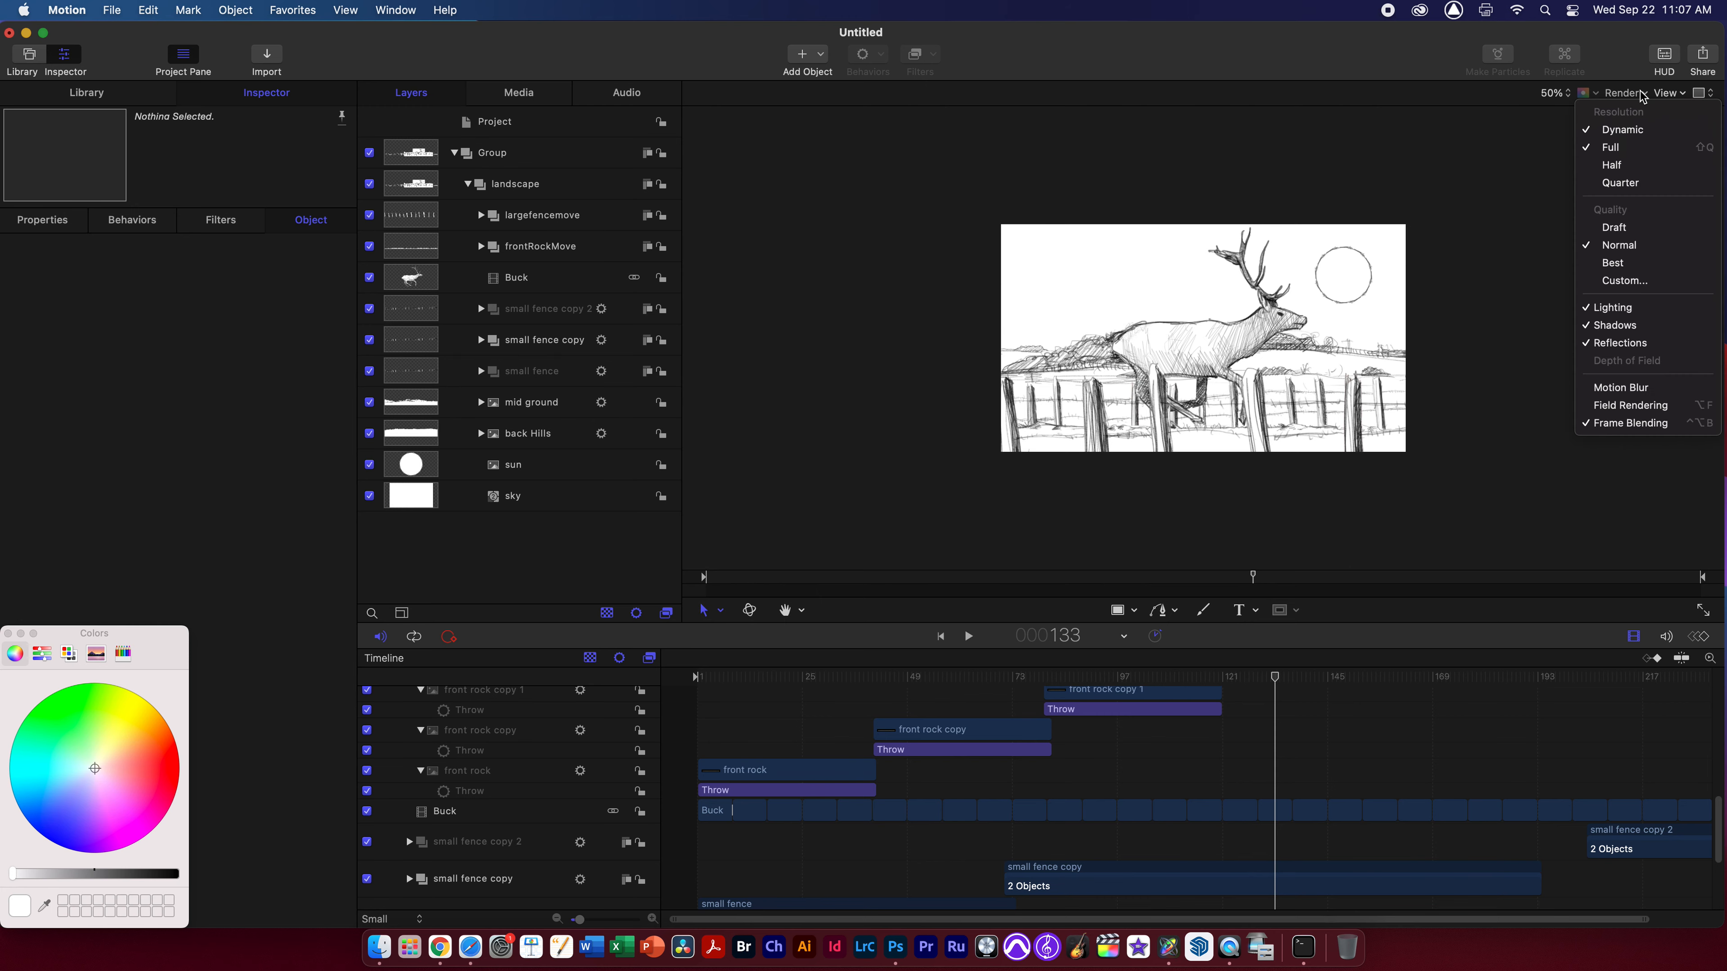
left_click(1619, 387)
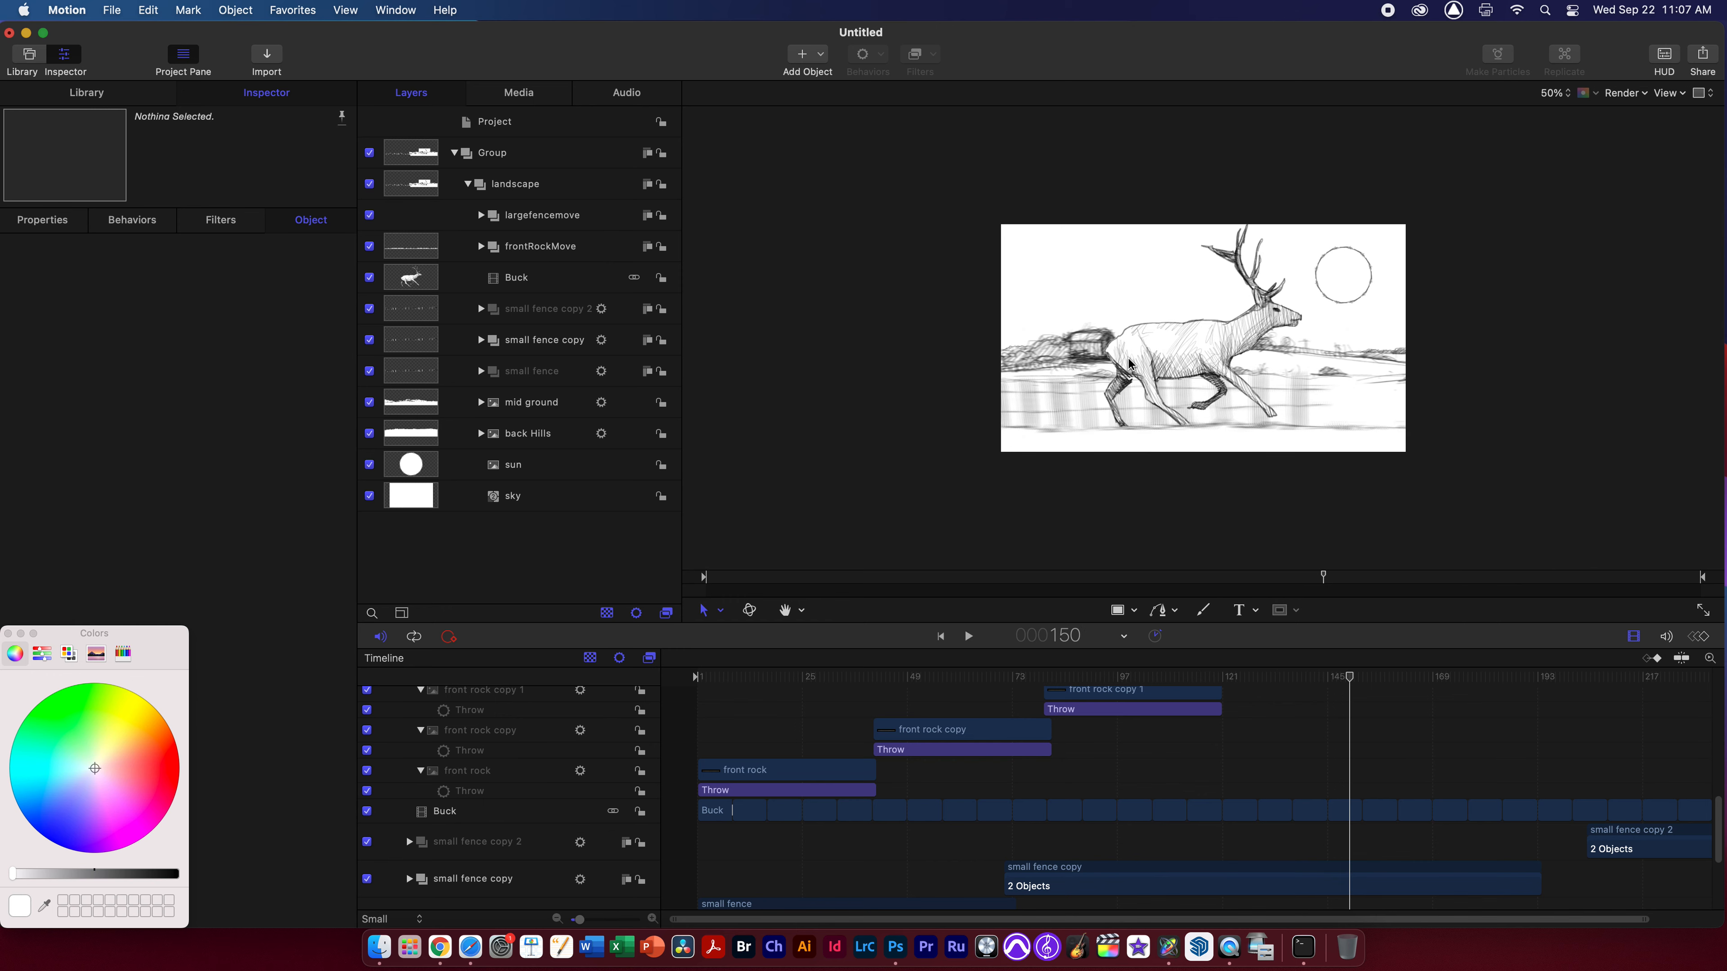
left_click_drag(1271, 673, 965, 674)
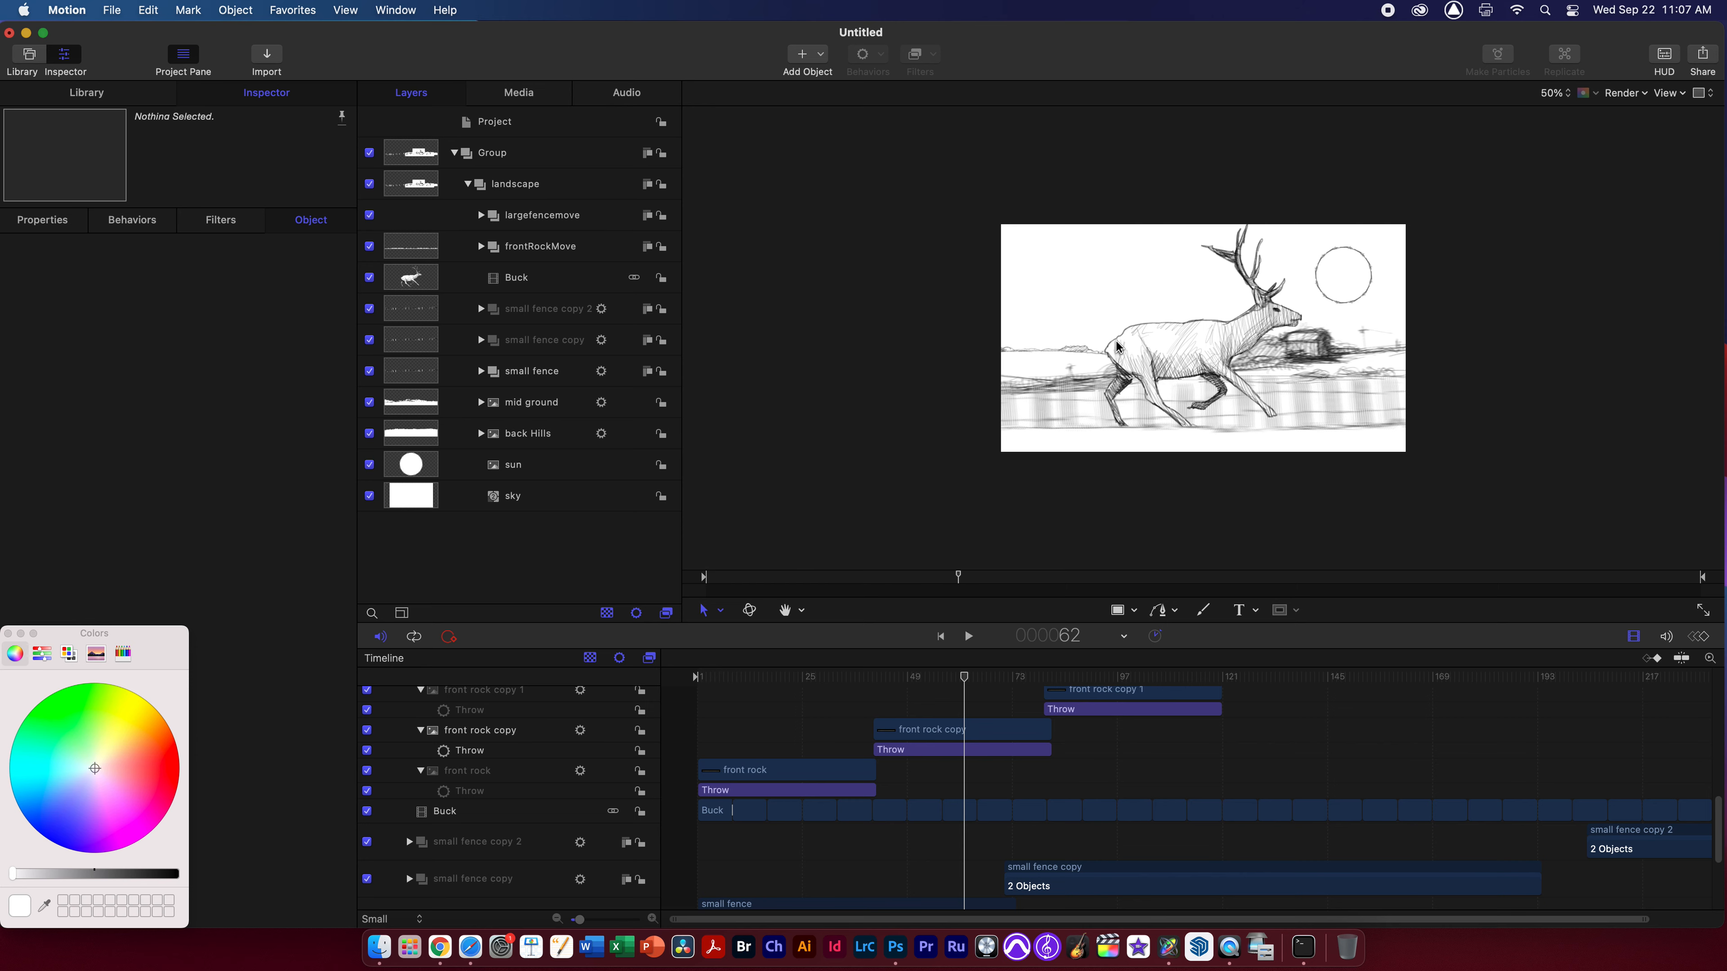
Show the project's properties and close the Colors window covering the Motion Blur settings
left_click(557, 129)
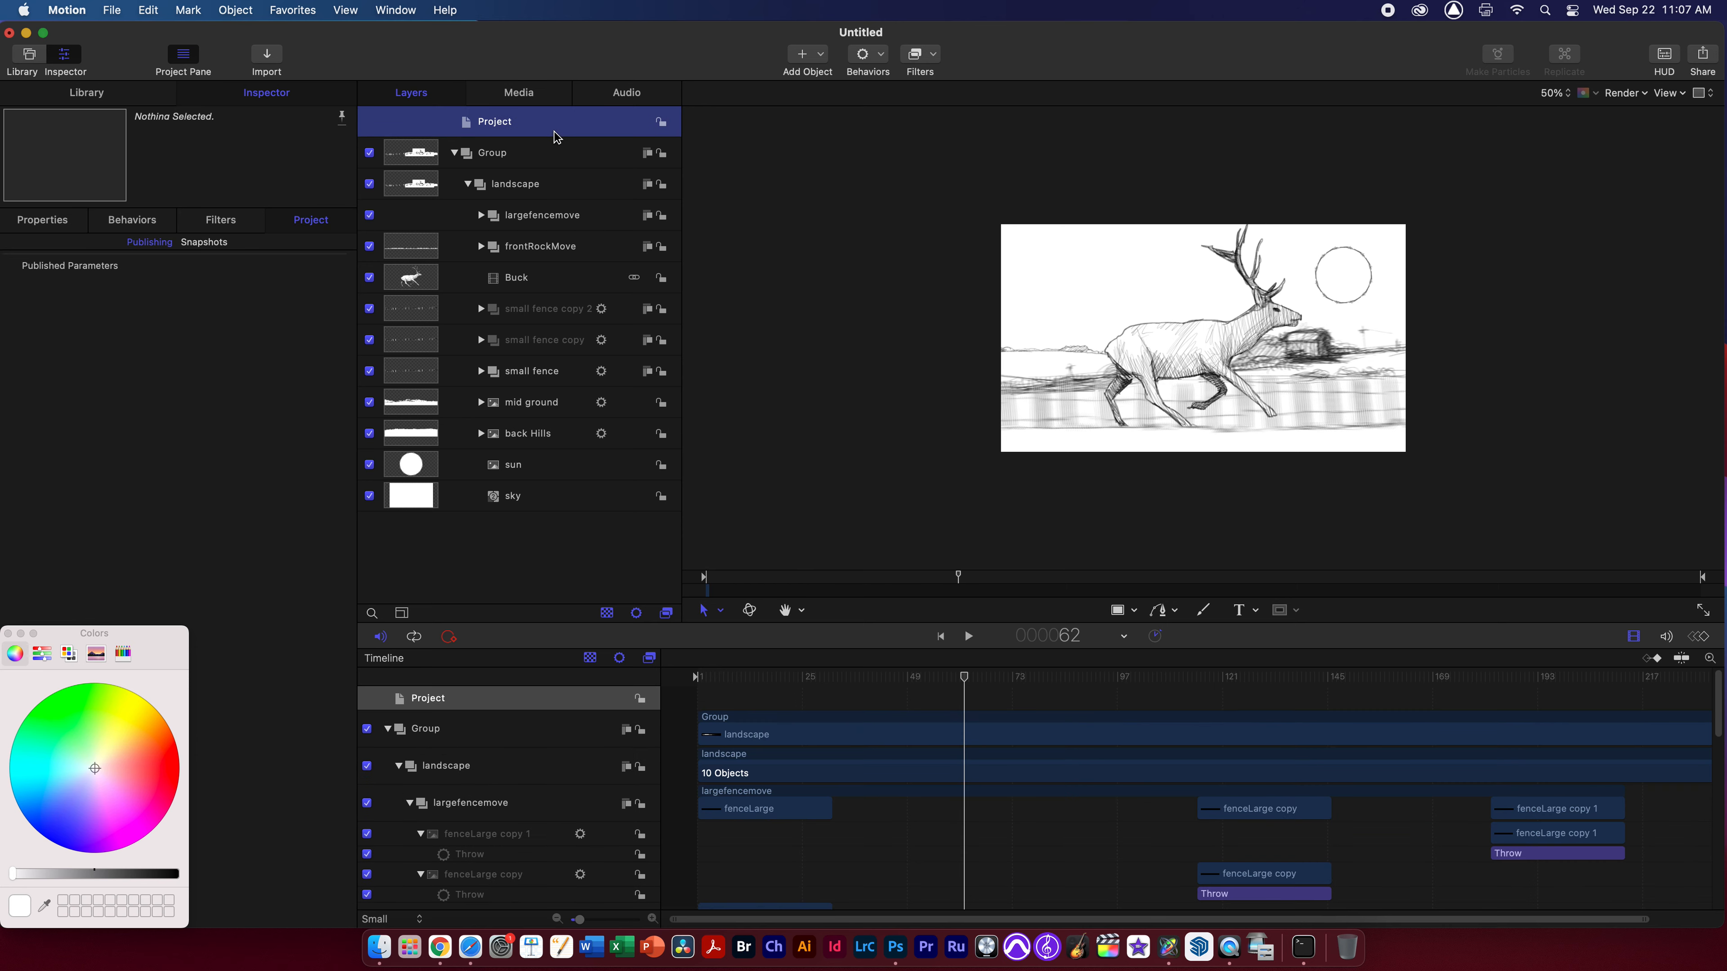
left_click(38, 219)
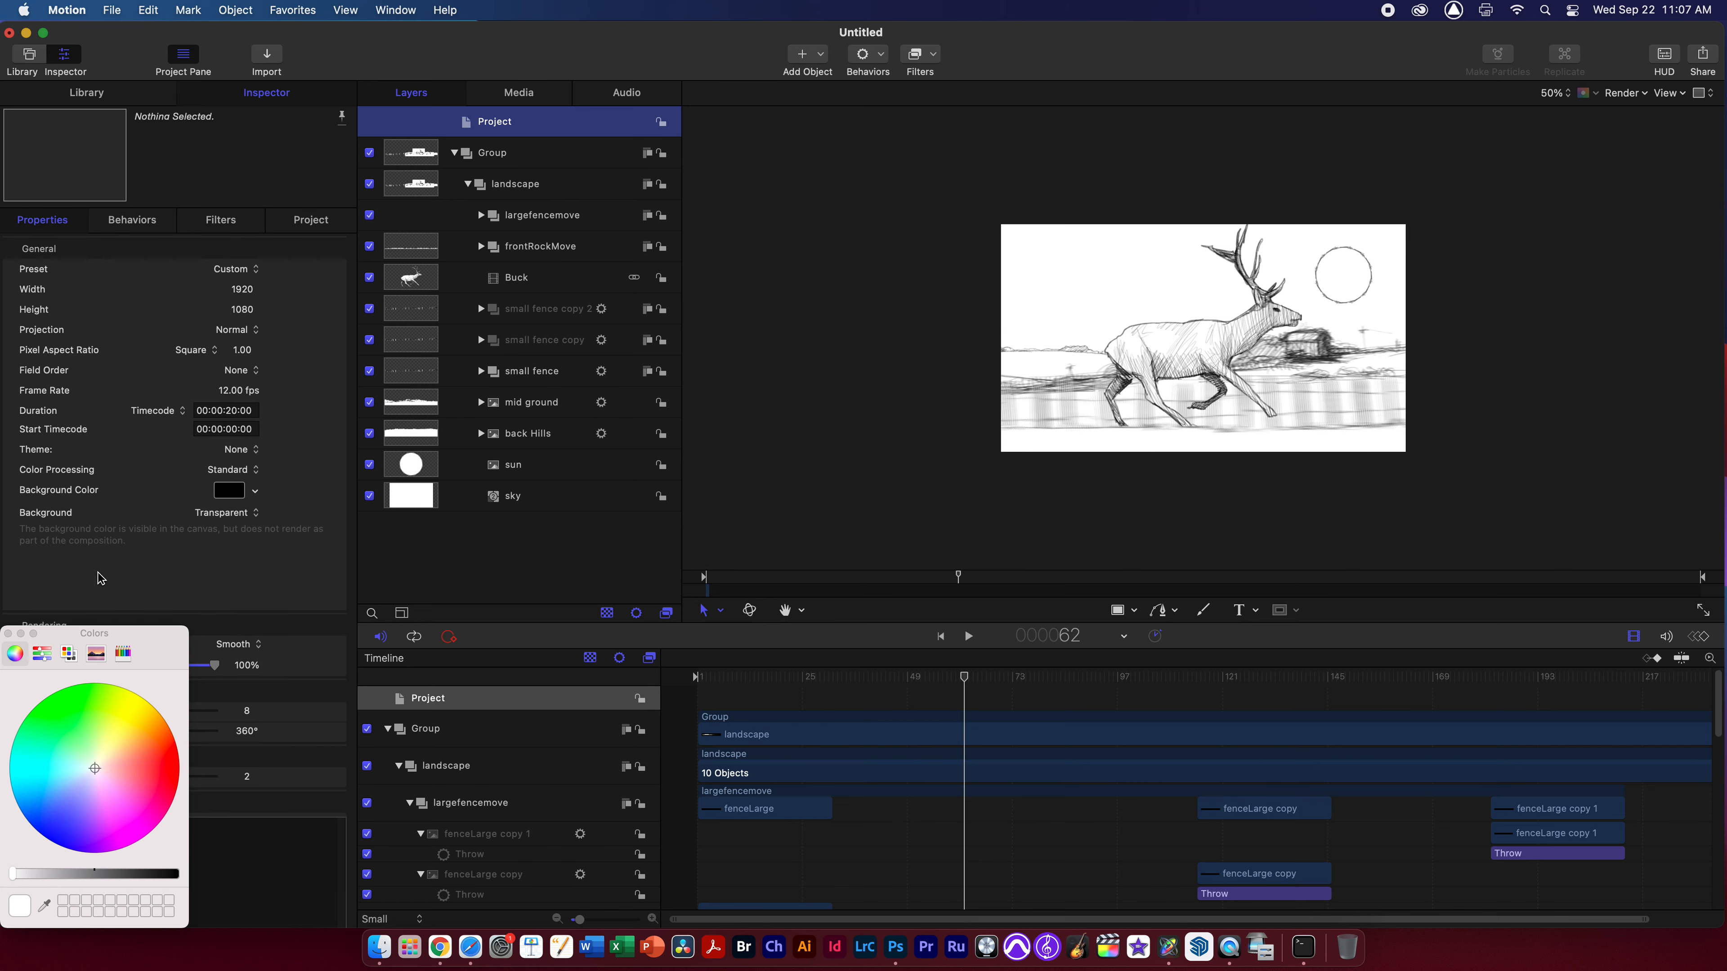
left_click(31, 634)
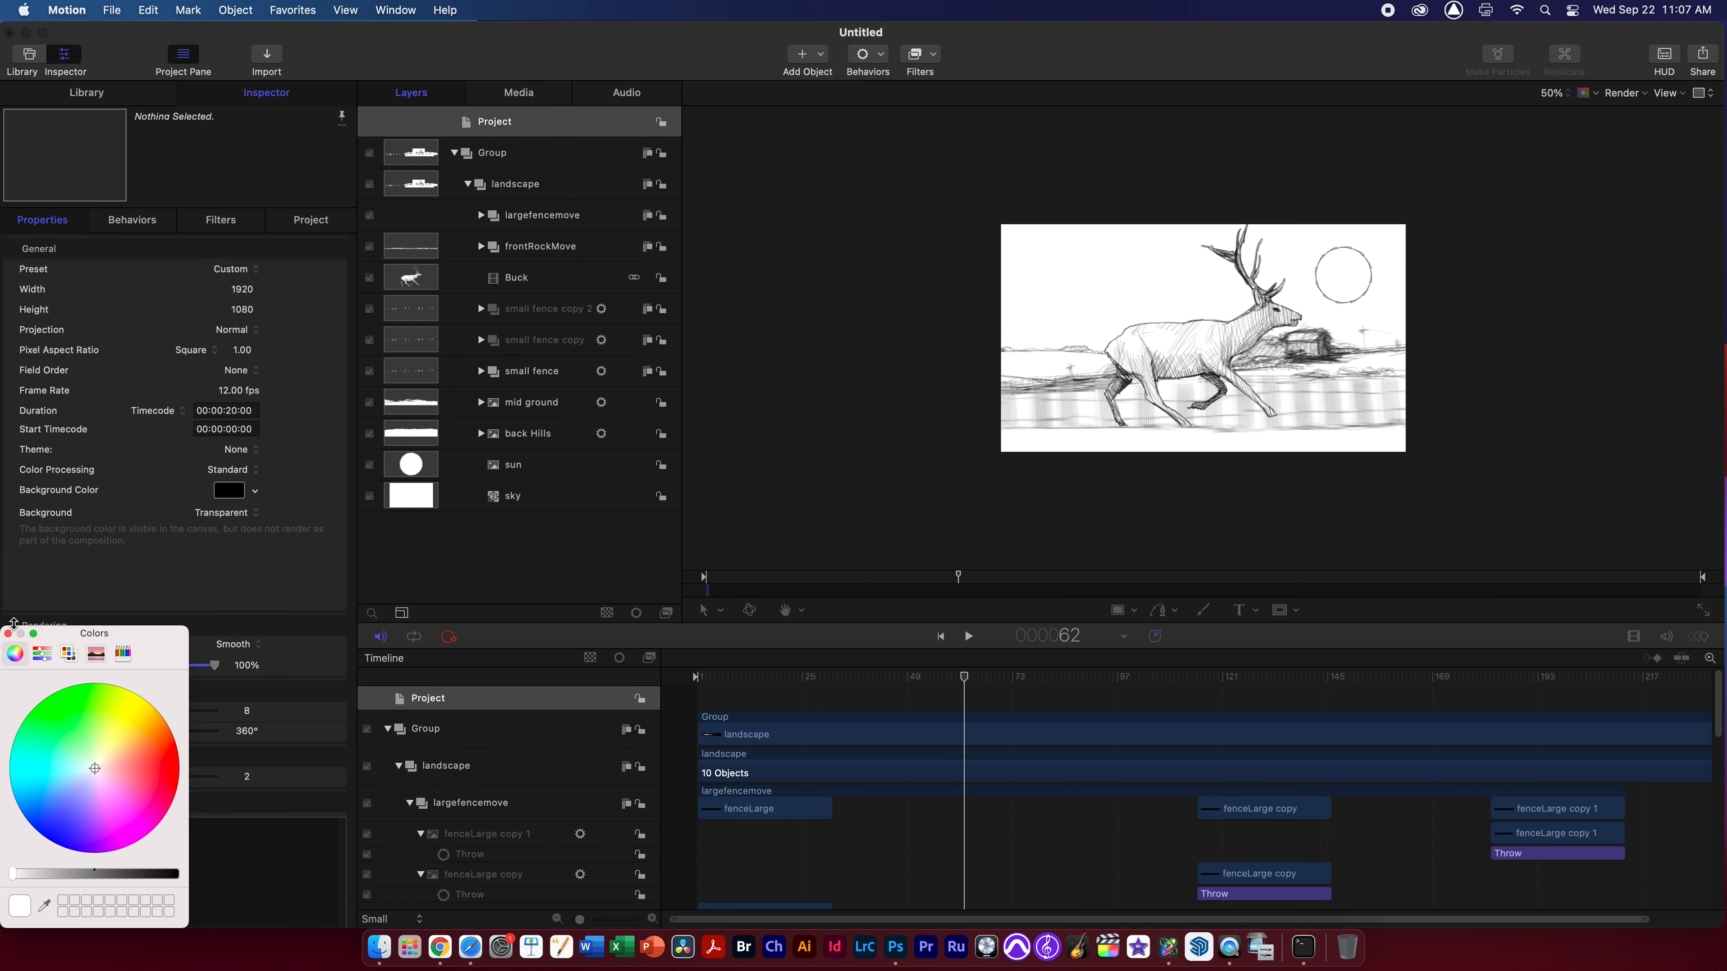
left_click(8, 634)
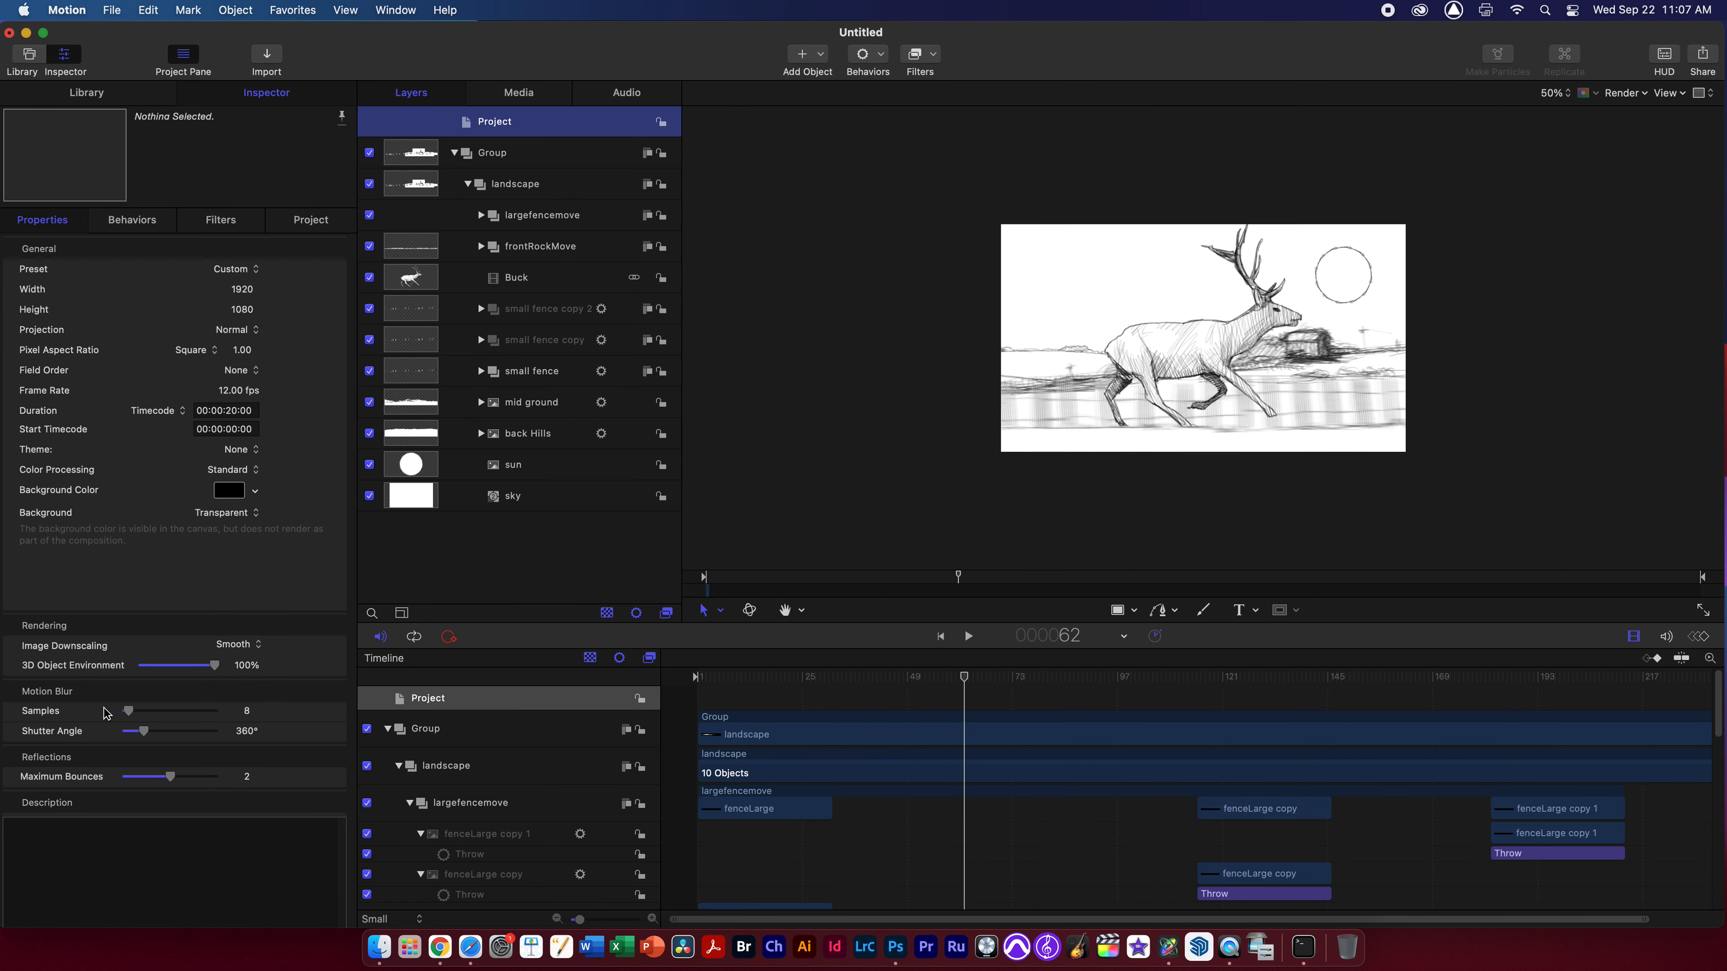
Set the project's Motion Blur shutter angle to 100°
left_click(246, 732)
type("1")
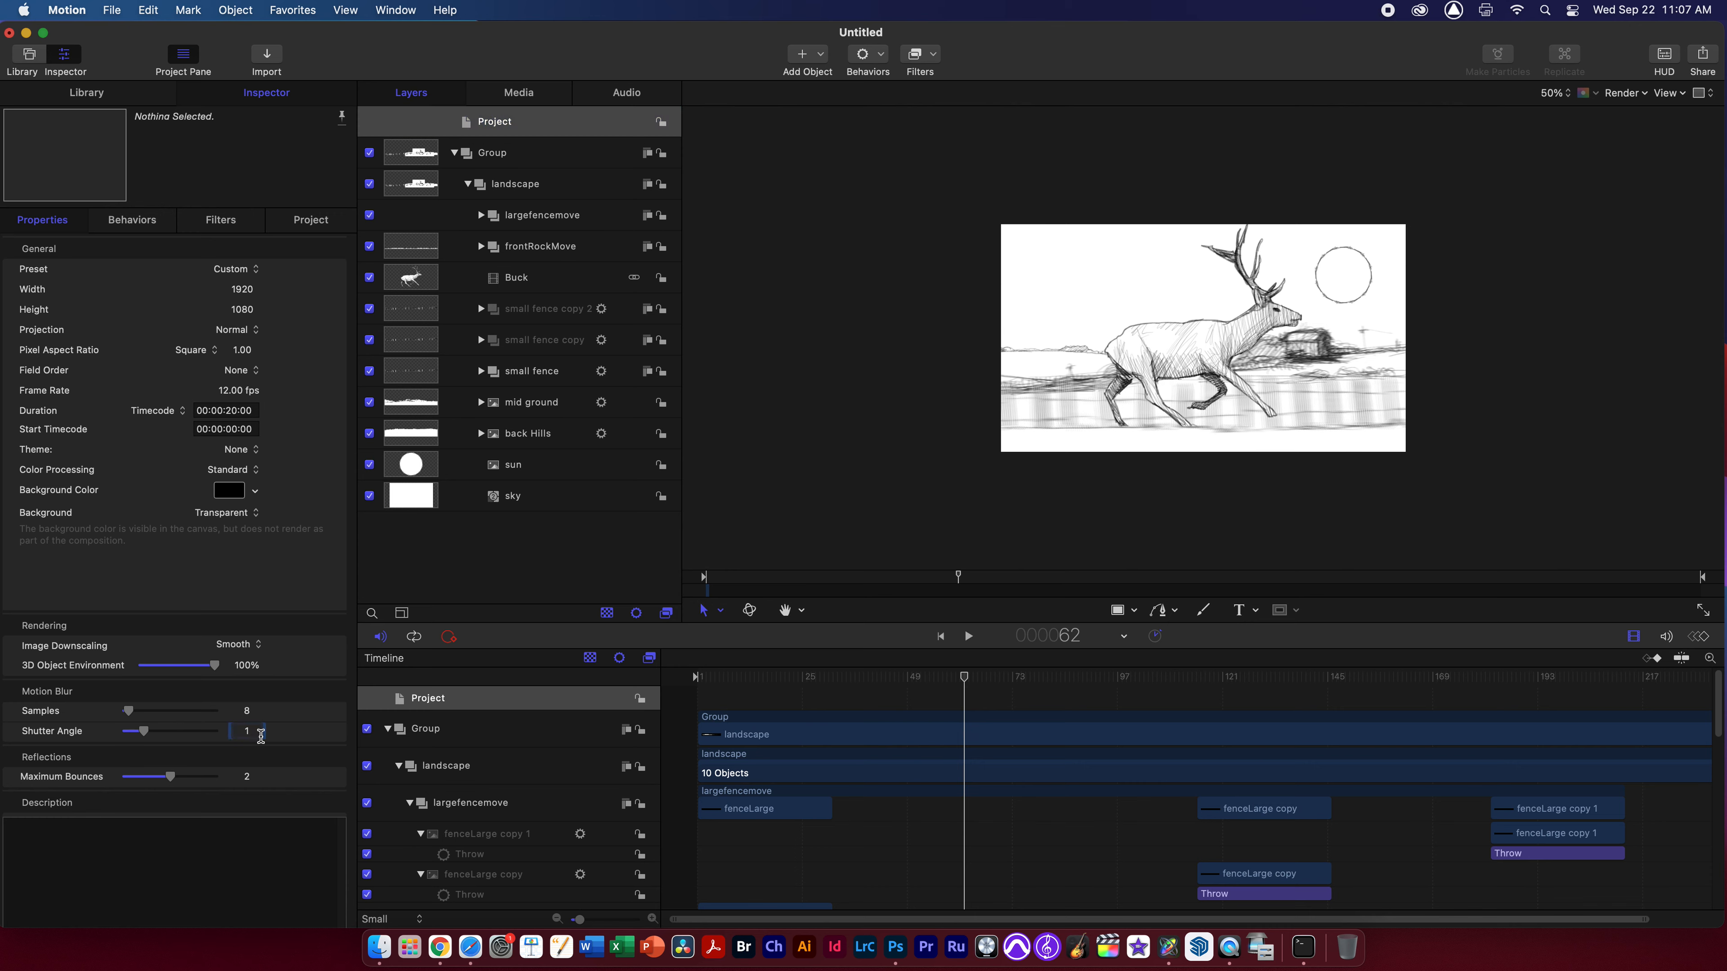
type("00")
key("Return")
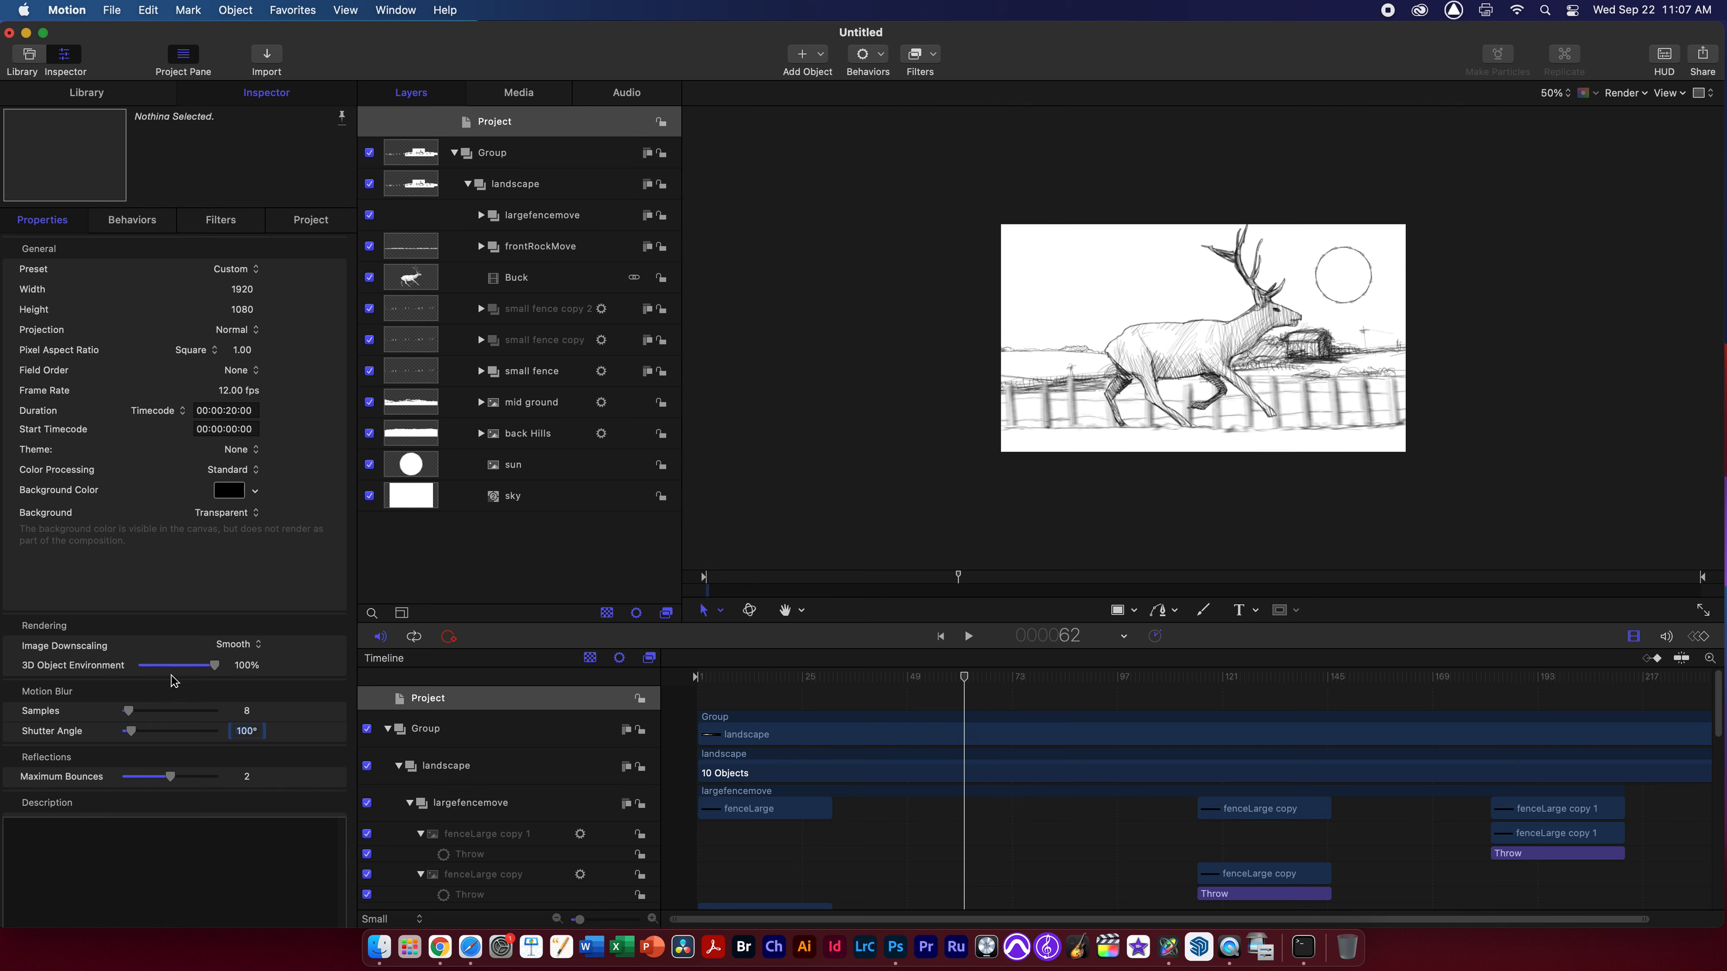
Set Motion Blur to 18 samples with a 64° shutter angle, and play the animation to check the blur
left_click(249, 713)
type("18")
key("Return")
left_click_drag(131, 732, 129, 732)
key("space")
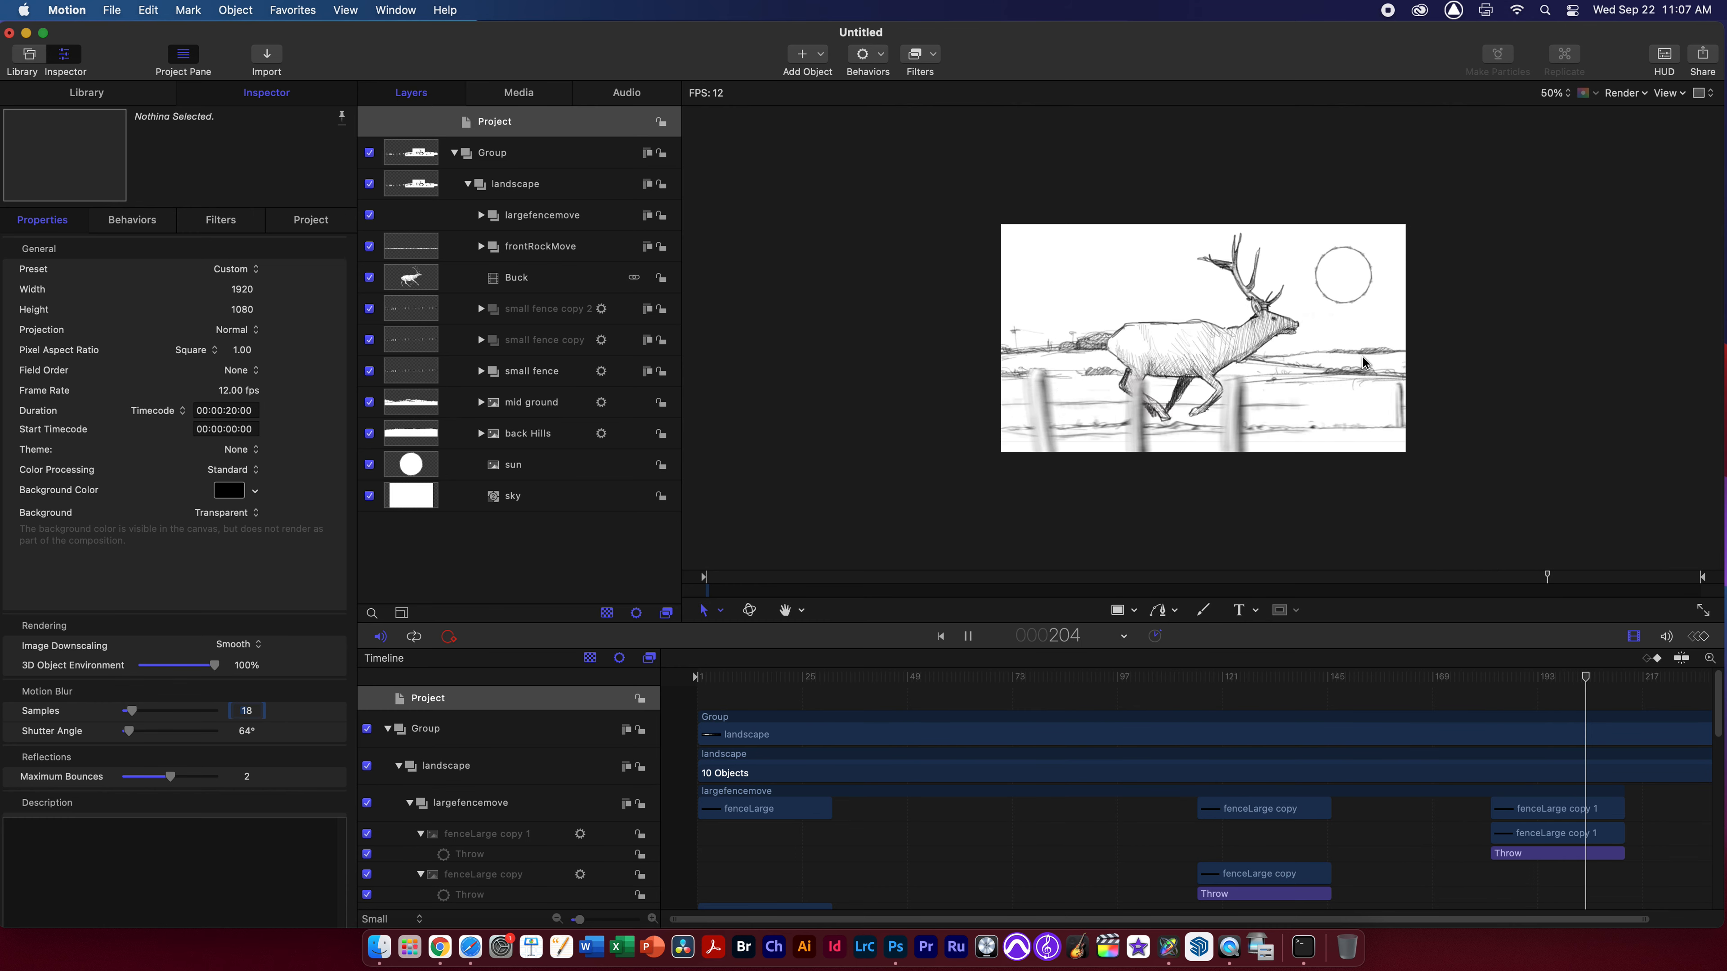
Turn off Motion Blur rendering and play the remaining animation to its last frame
left_click(1625, 93)
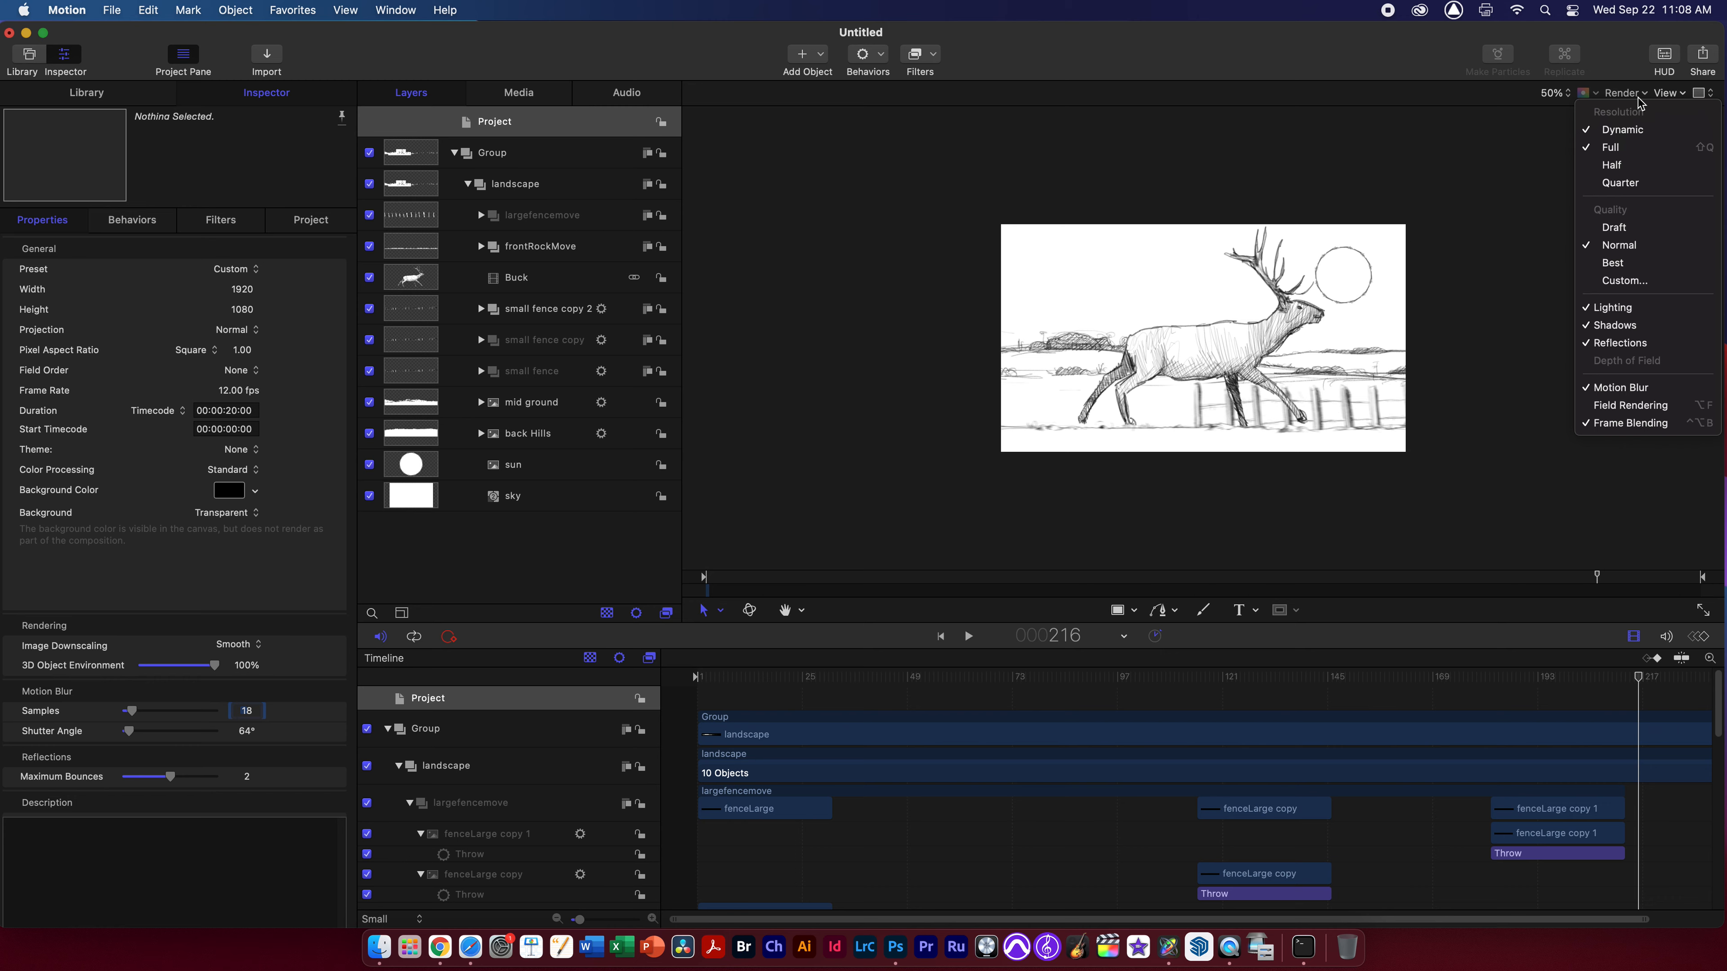
left_click(1642, 393)
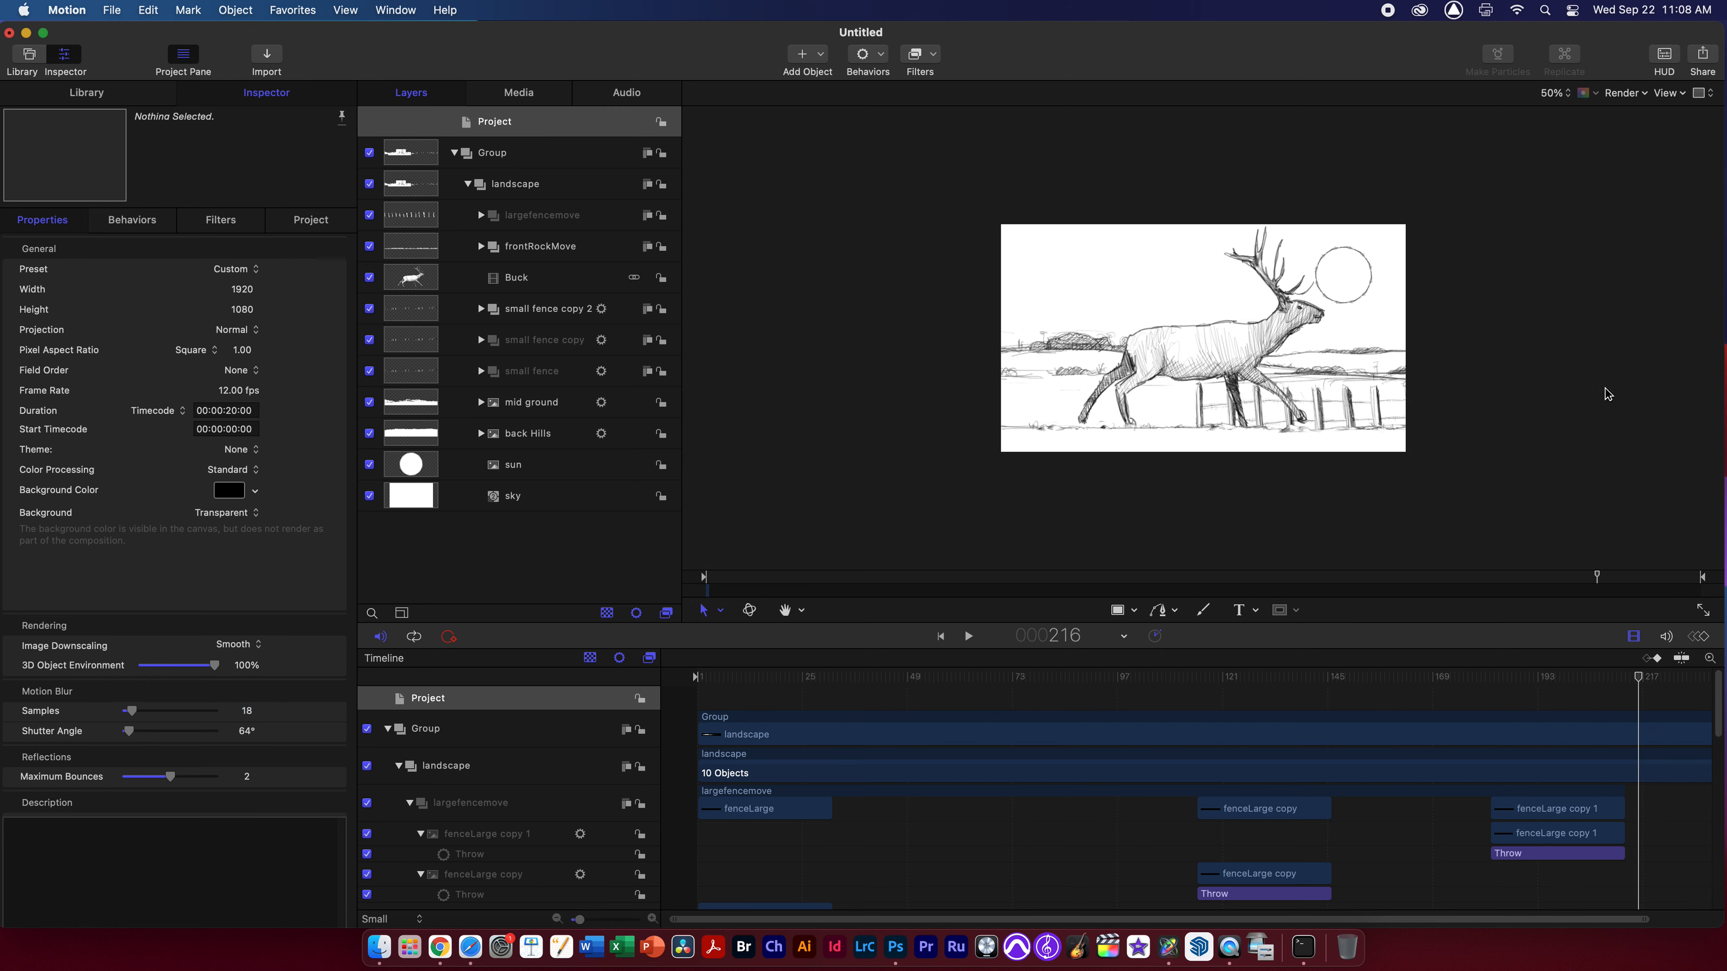
key("space")
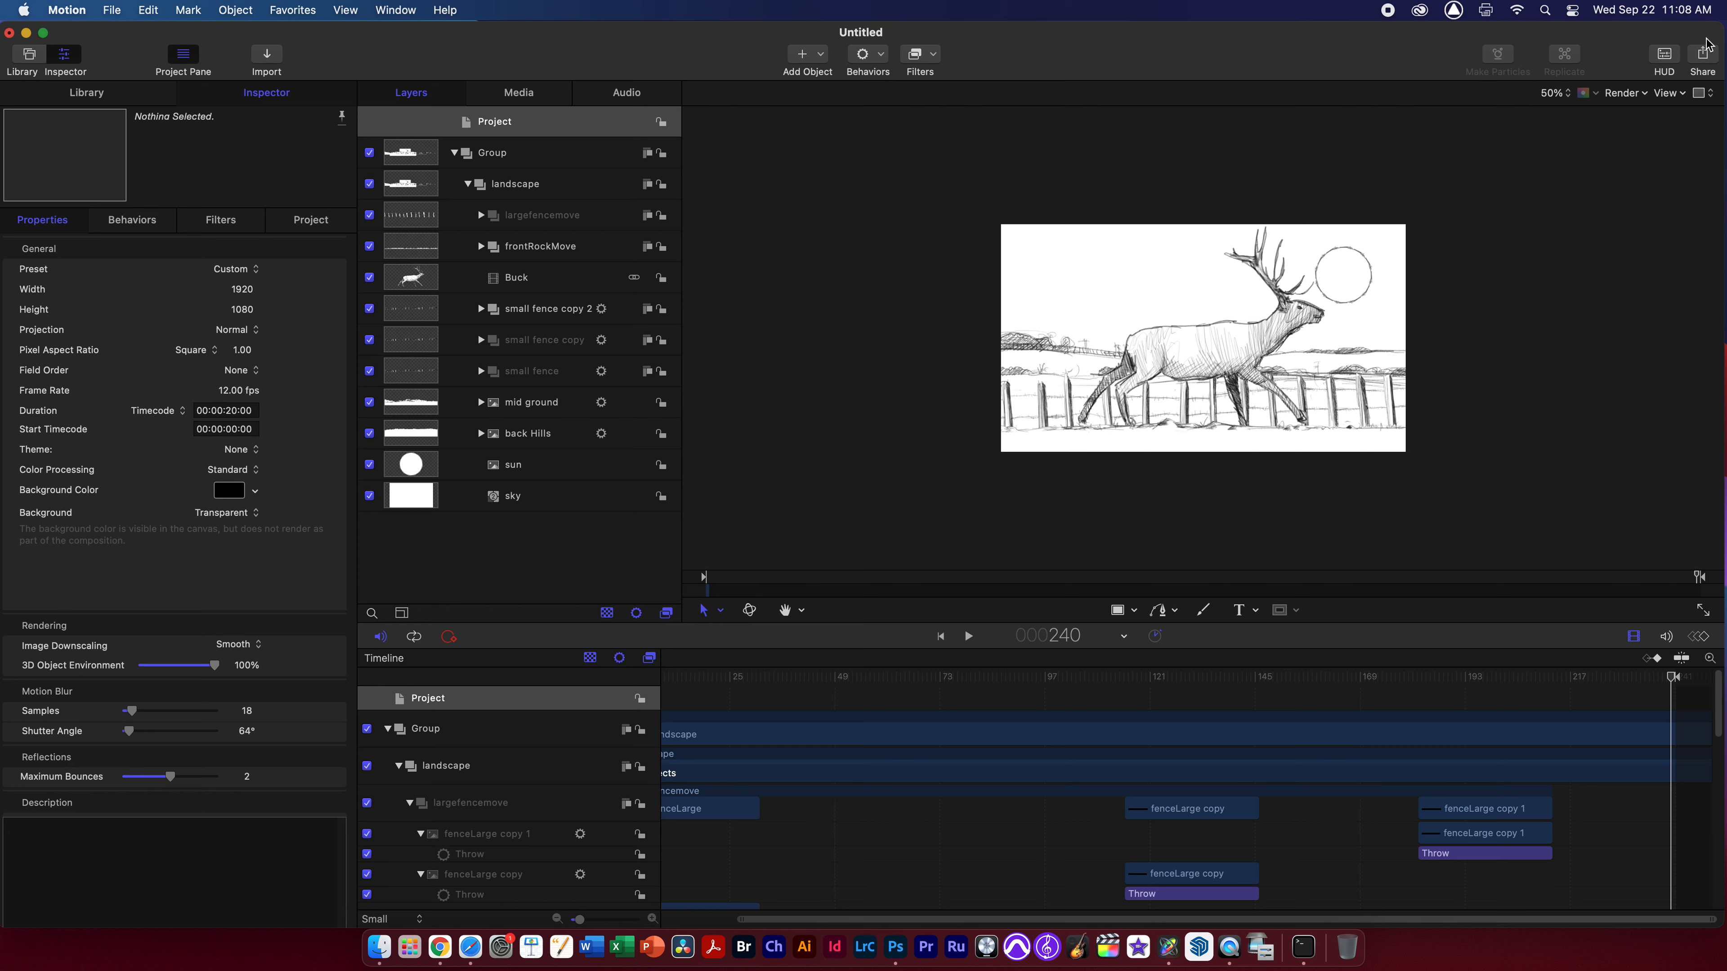
Start an Export Selection to Movie and choose H.264 as the video codec
left_click(1704, 58)
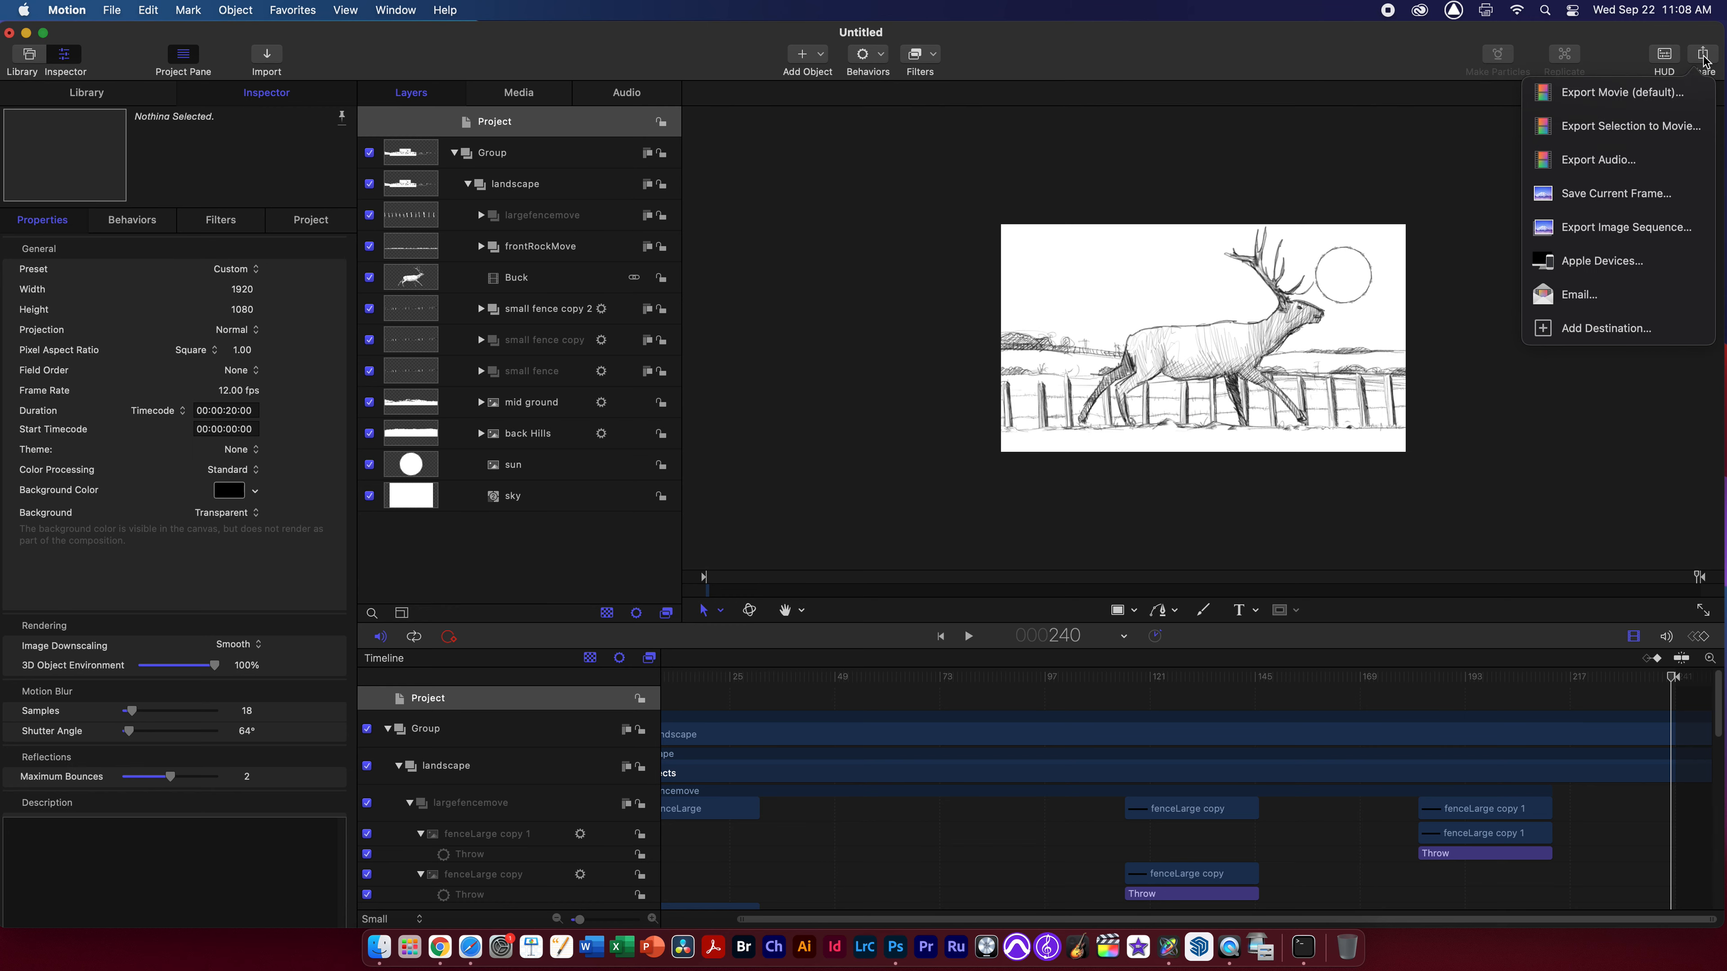
left_click(1649, 130)
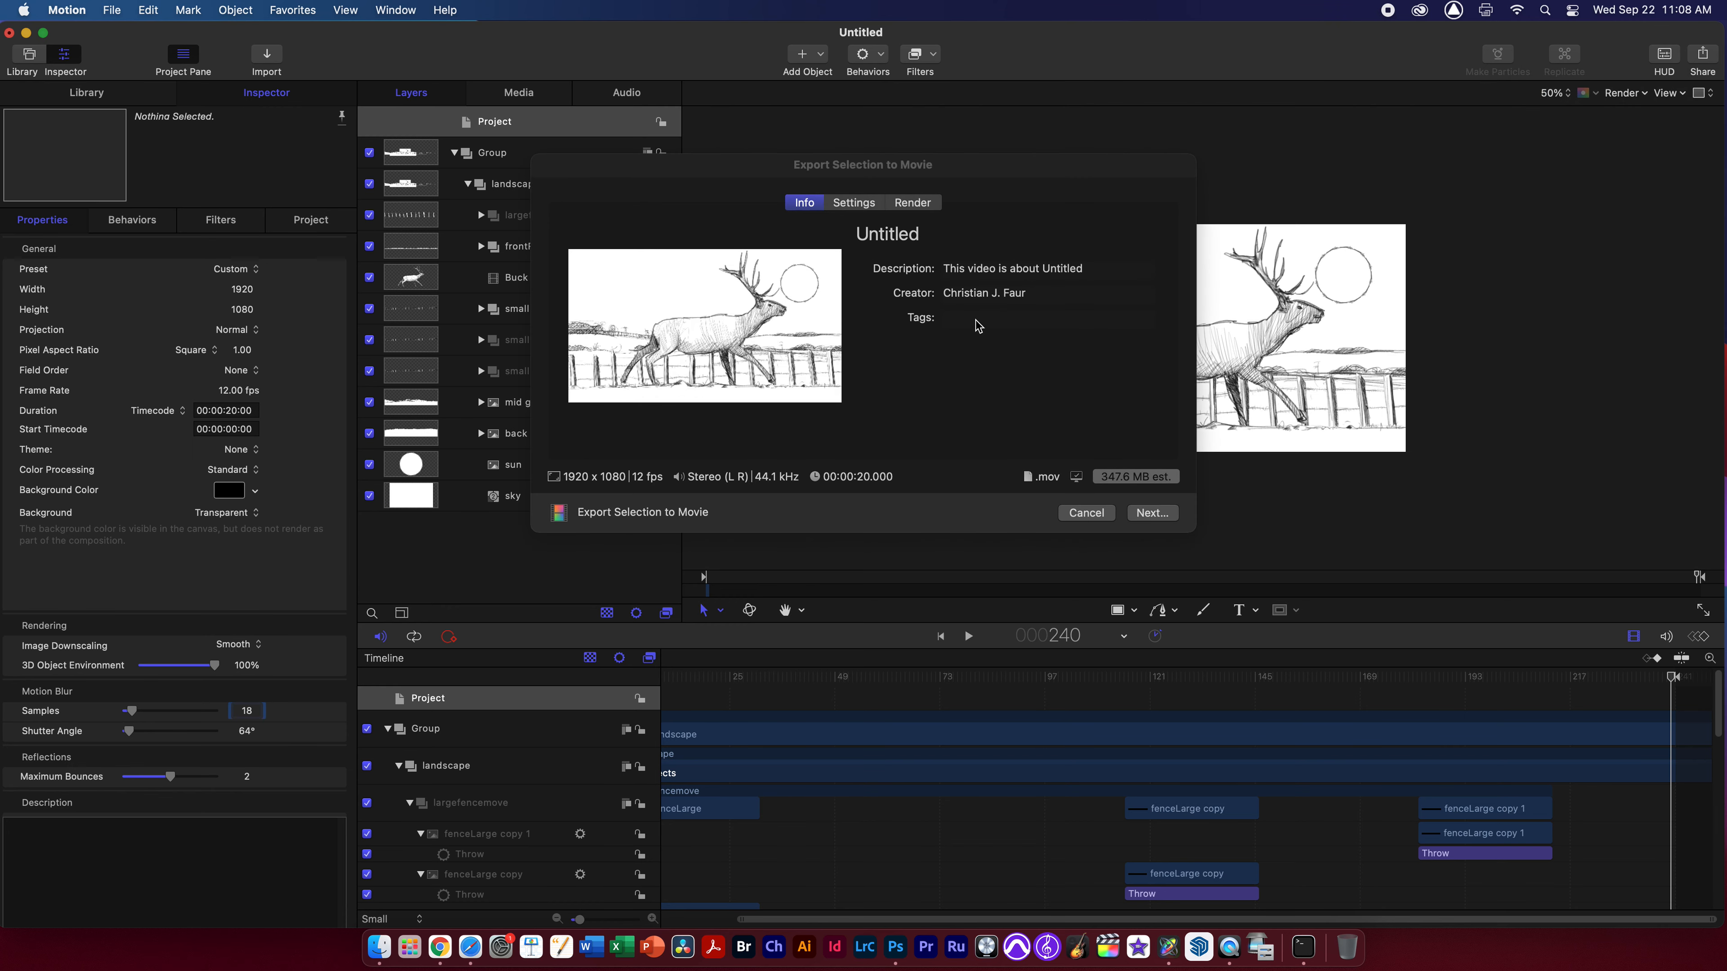
left_click(874, 201)
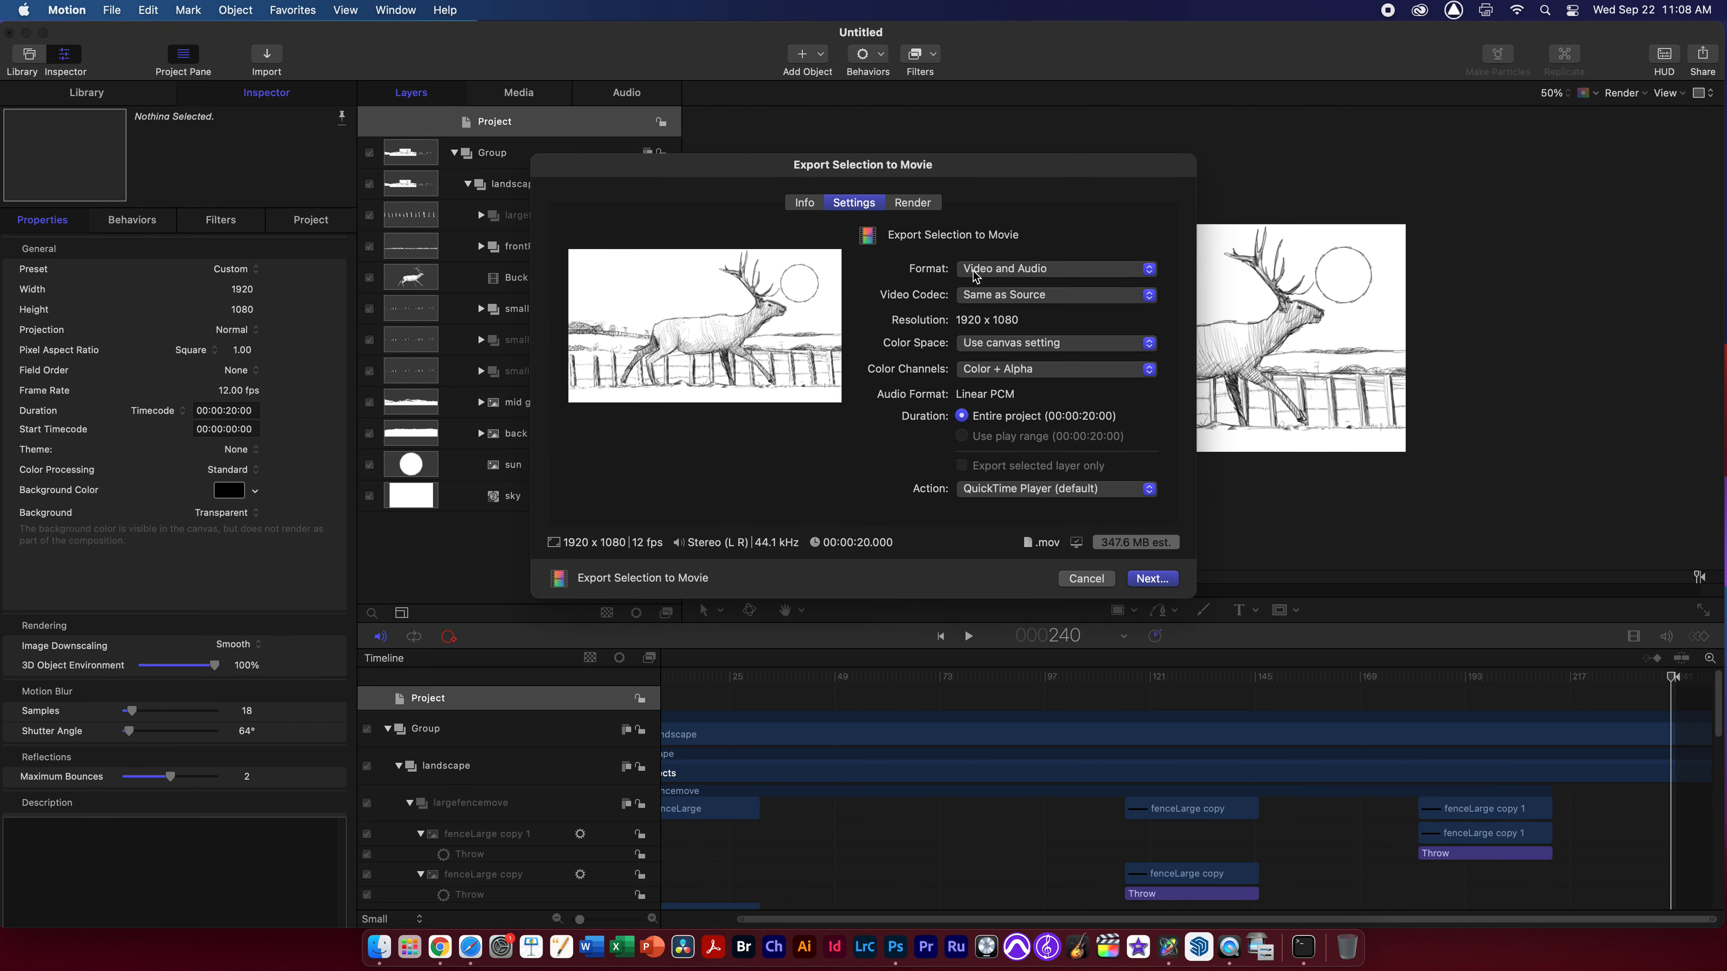
left_click(1021, 297)
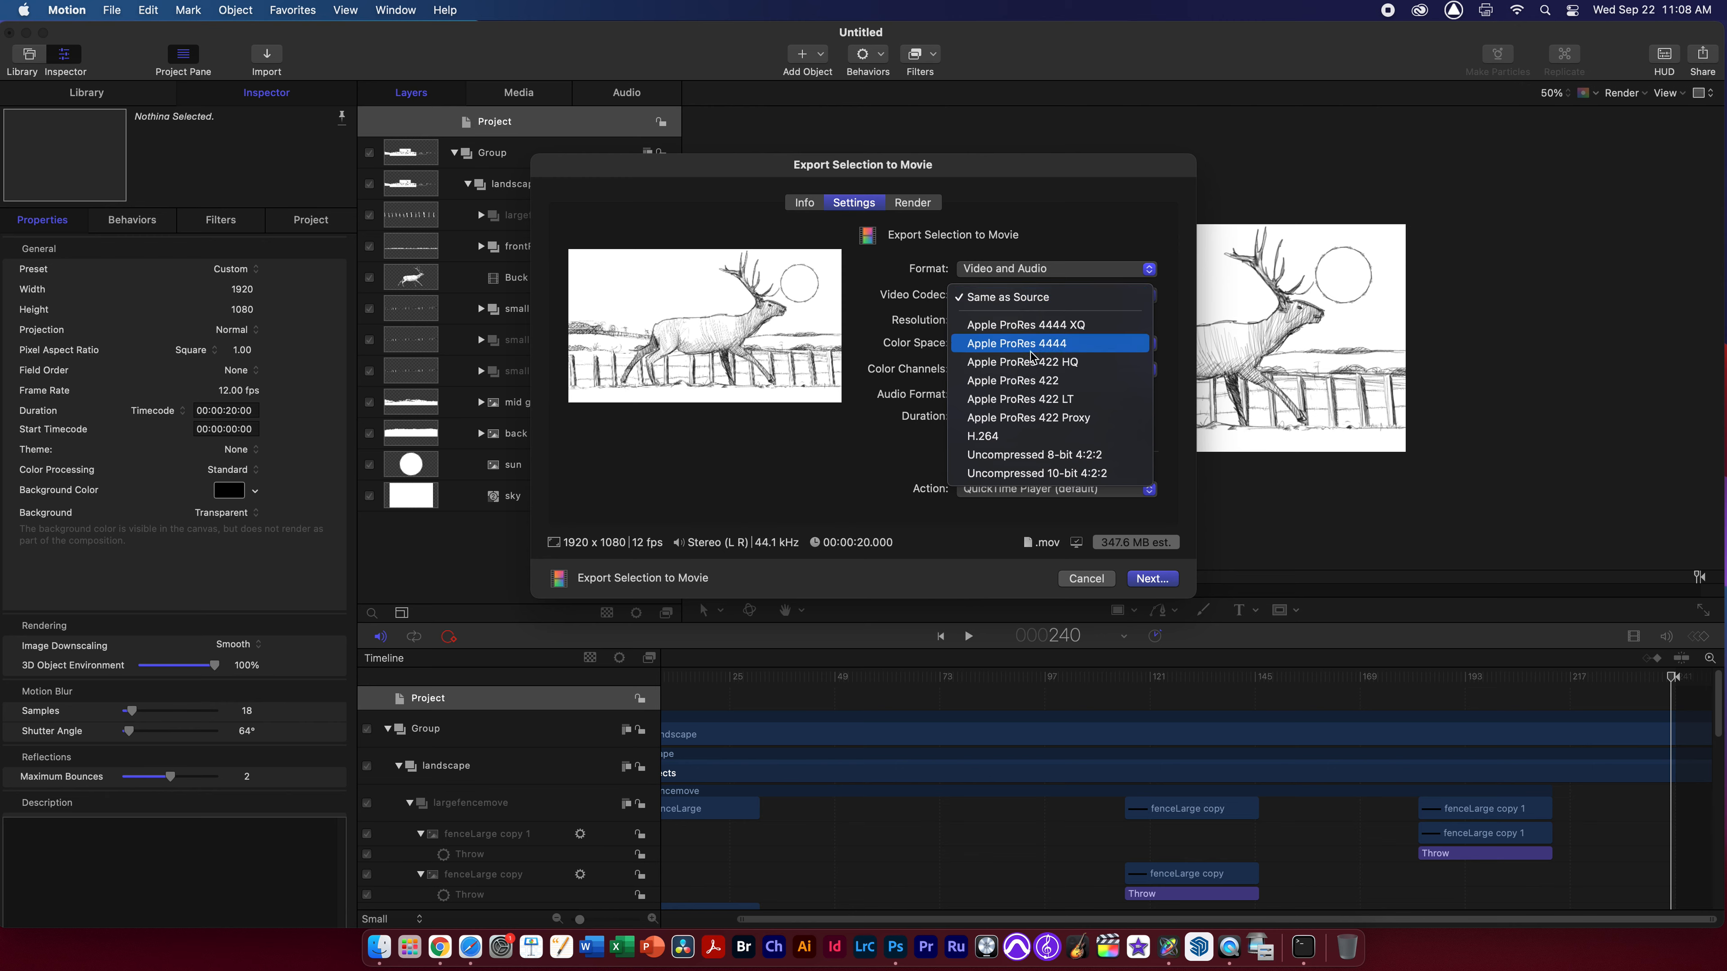
left_click(1041, 439)
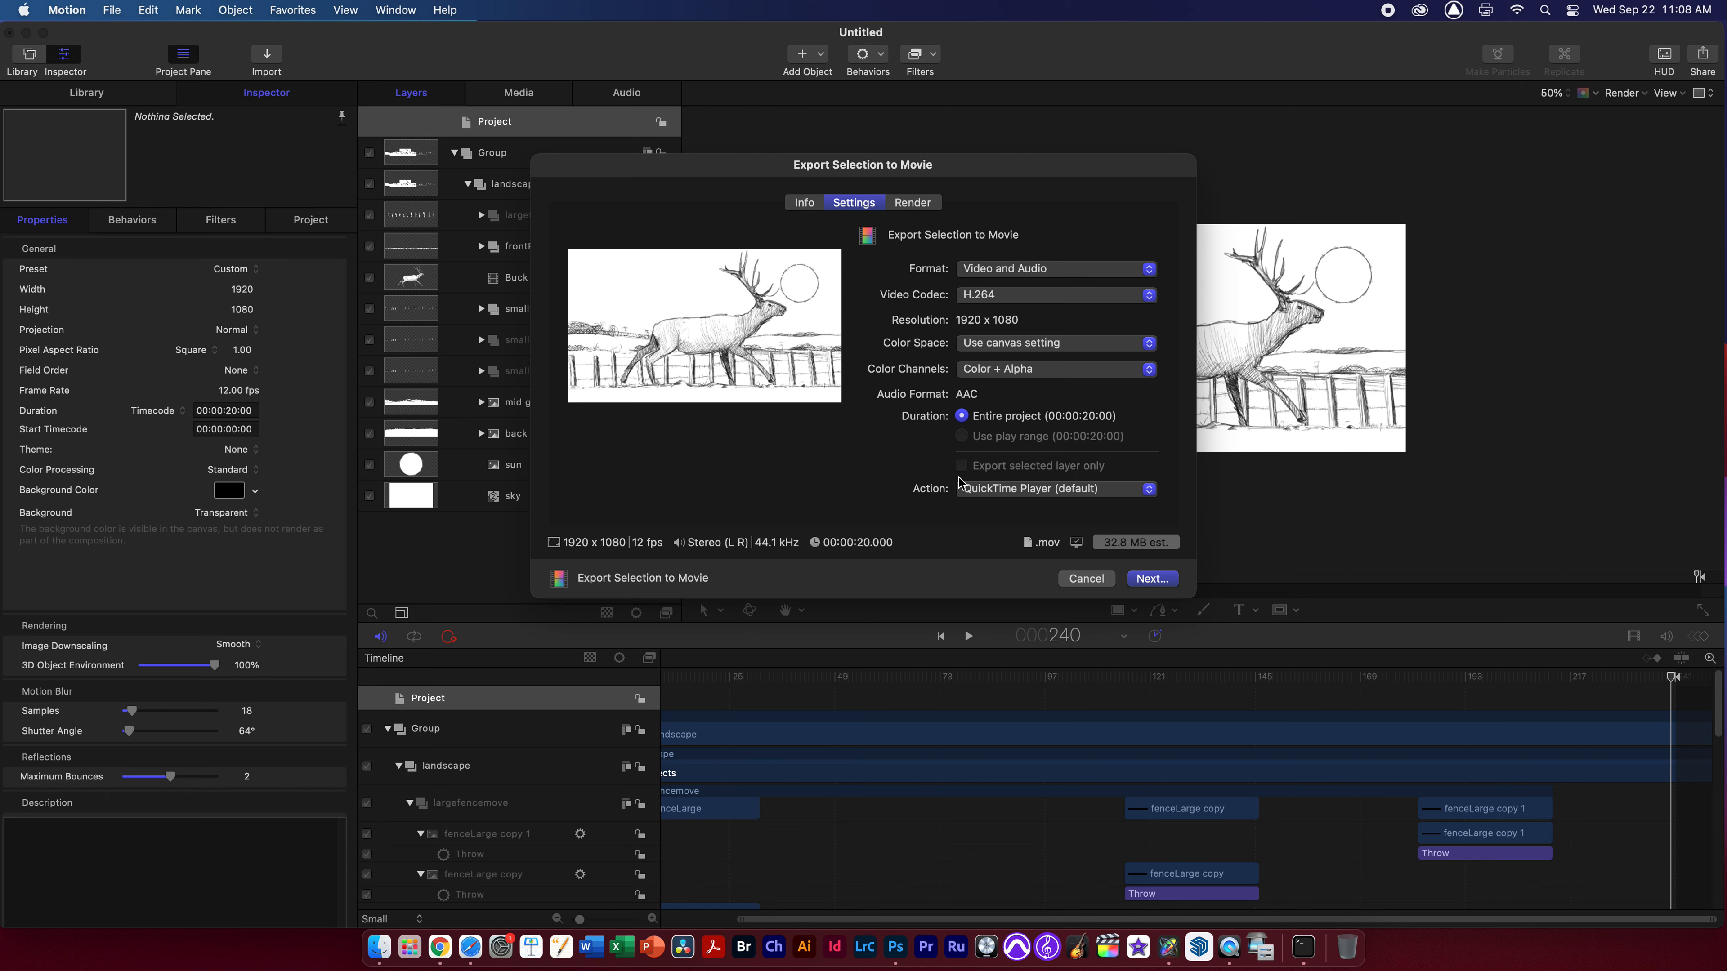
Keep QuickTime Player (default) as the export action and save the movie as finishedBuck in the buck folder
left_click(1010, 492)
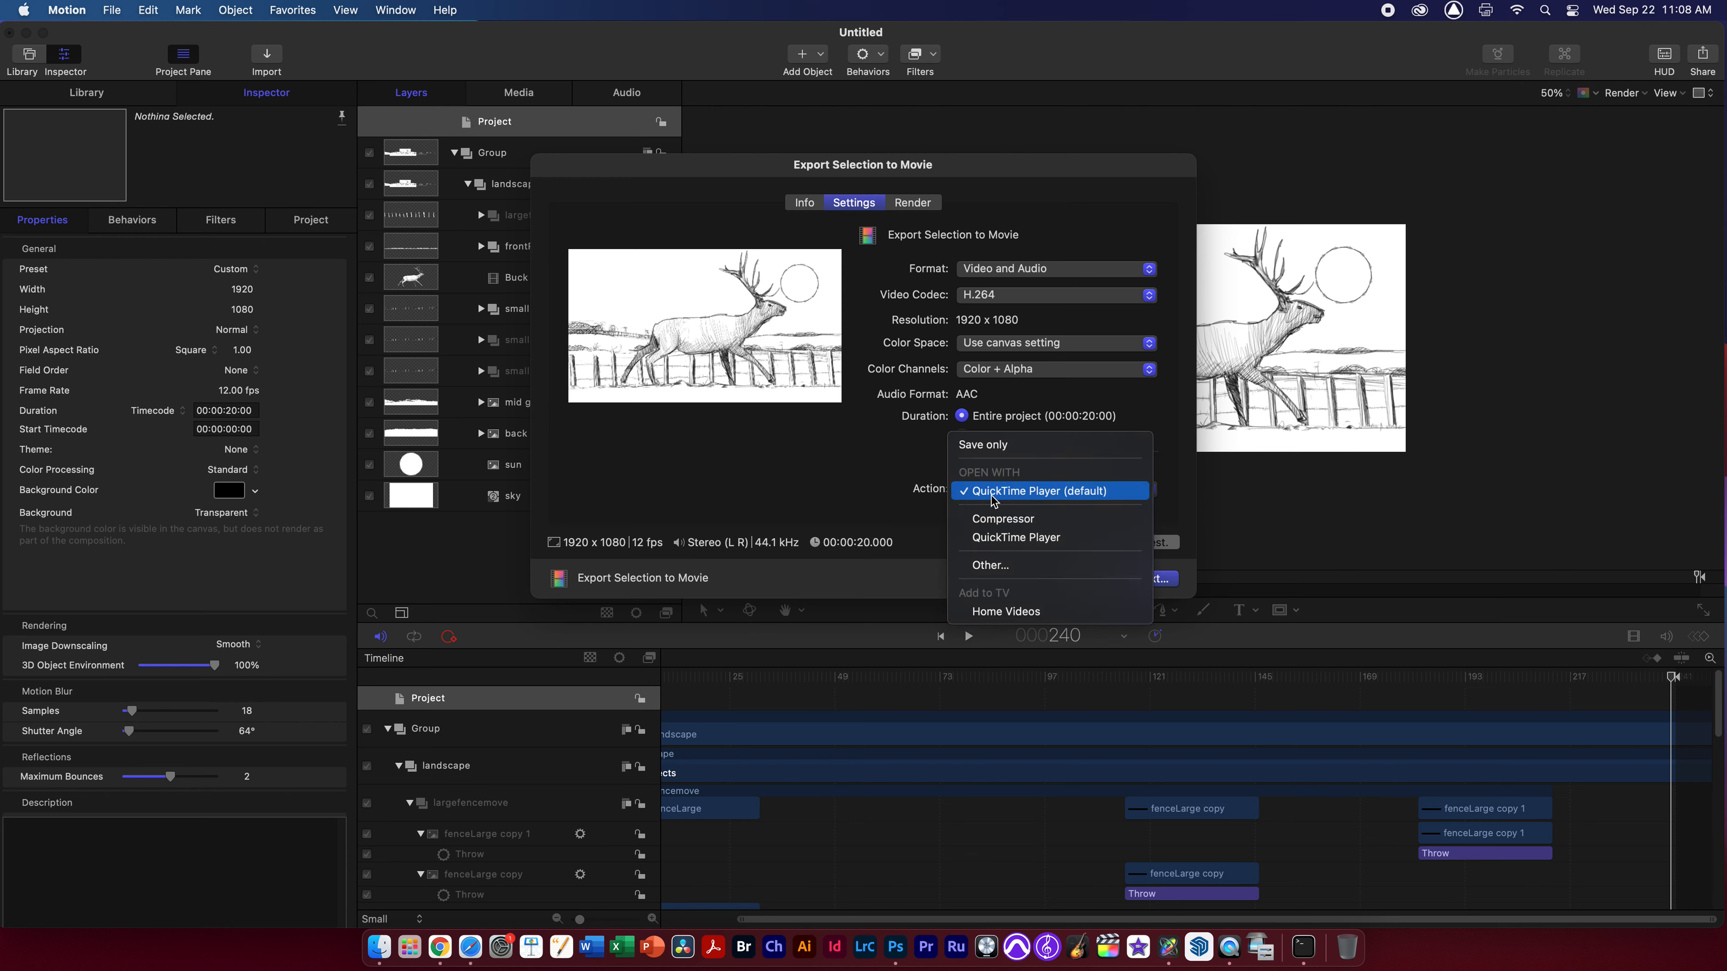
left_click(961, 492)
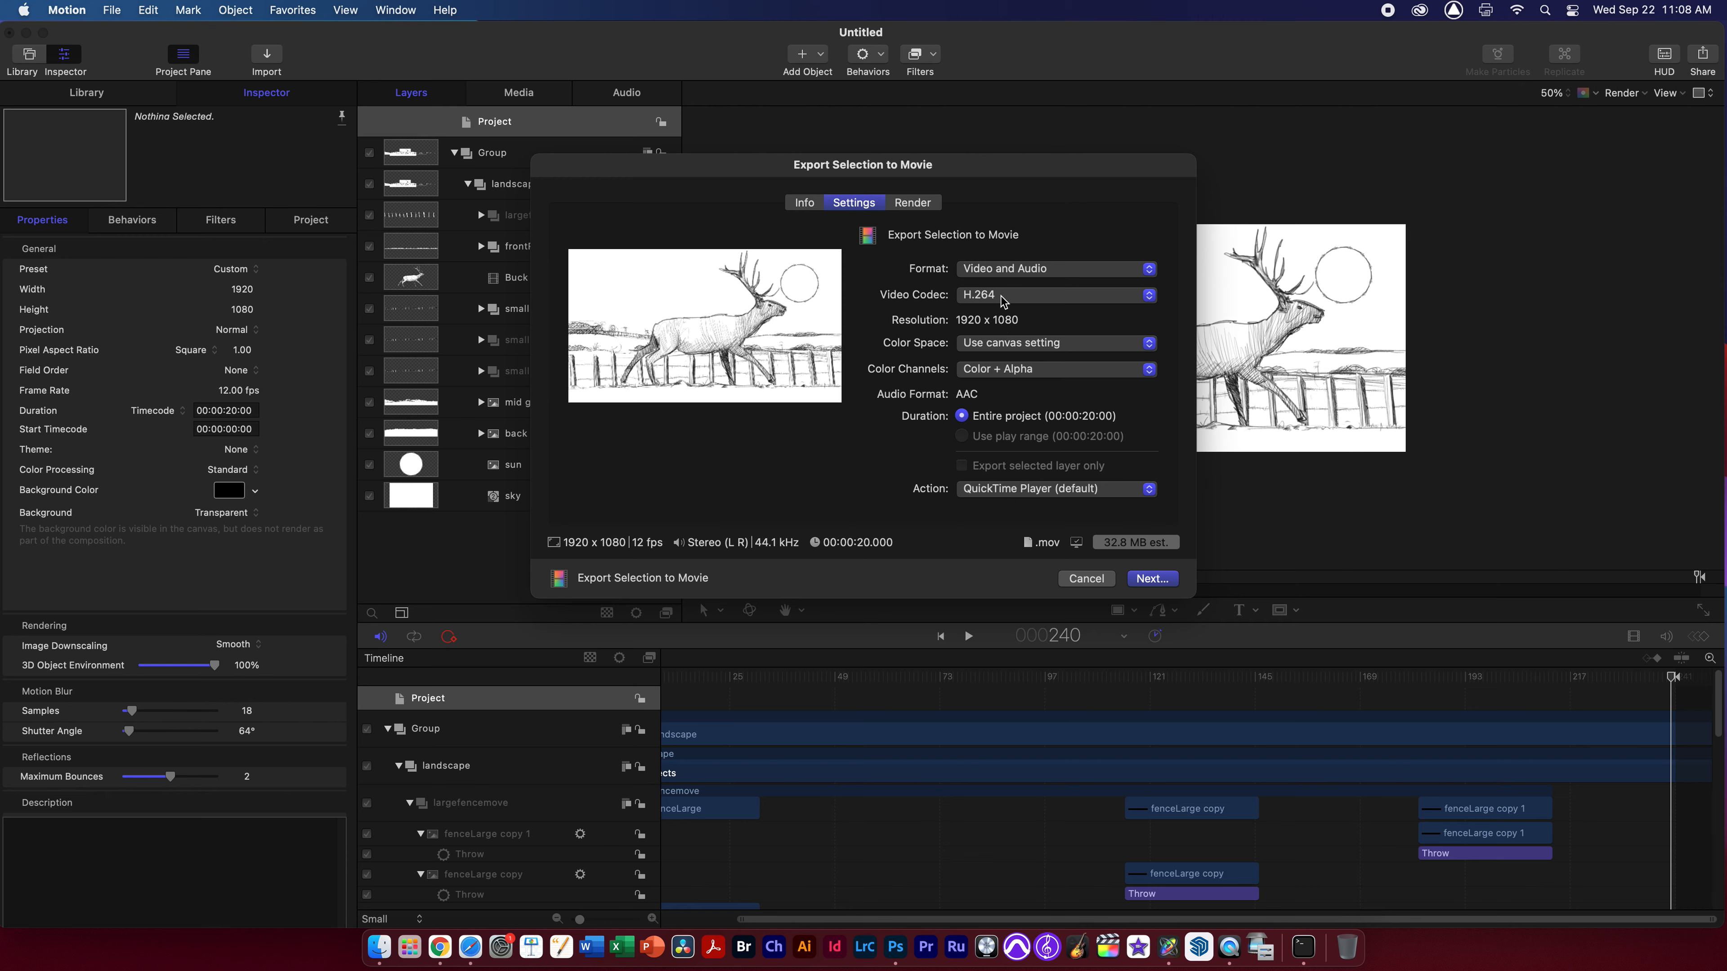
left_click(1153, 581)
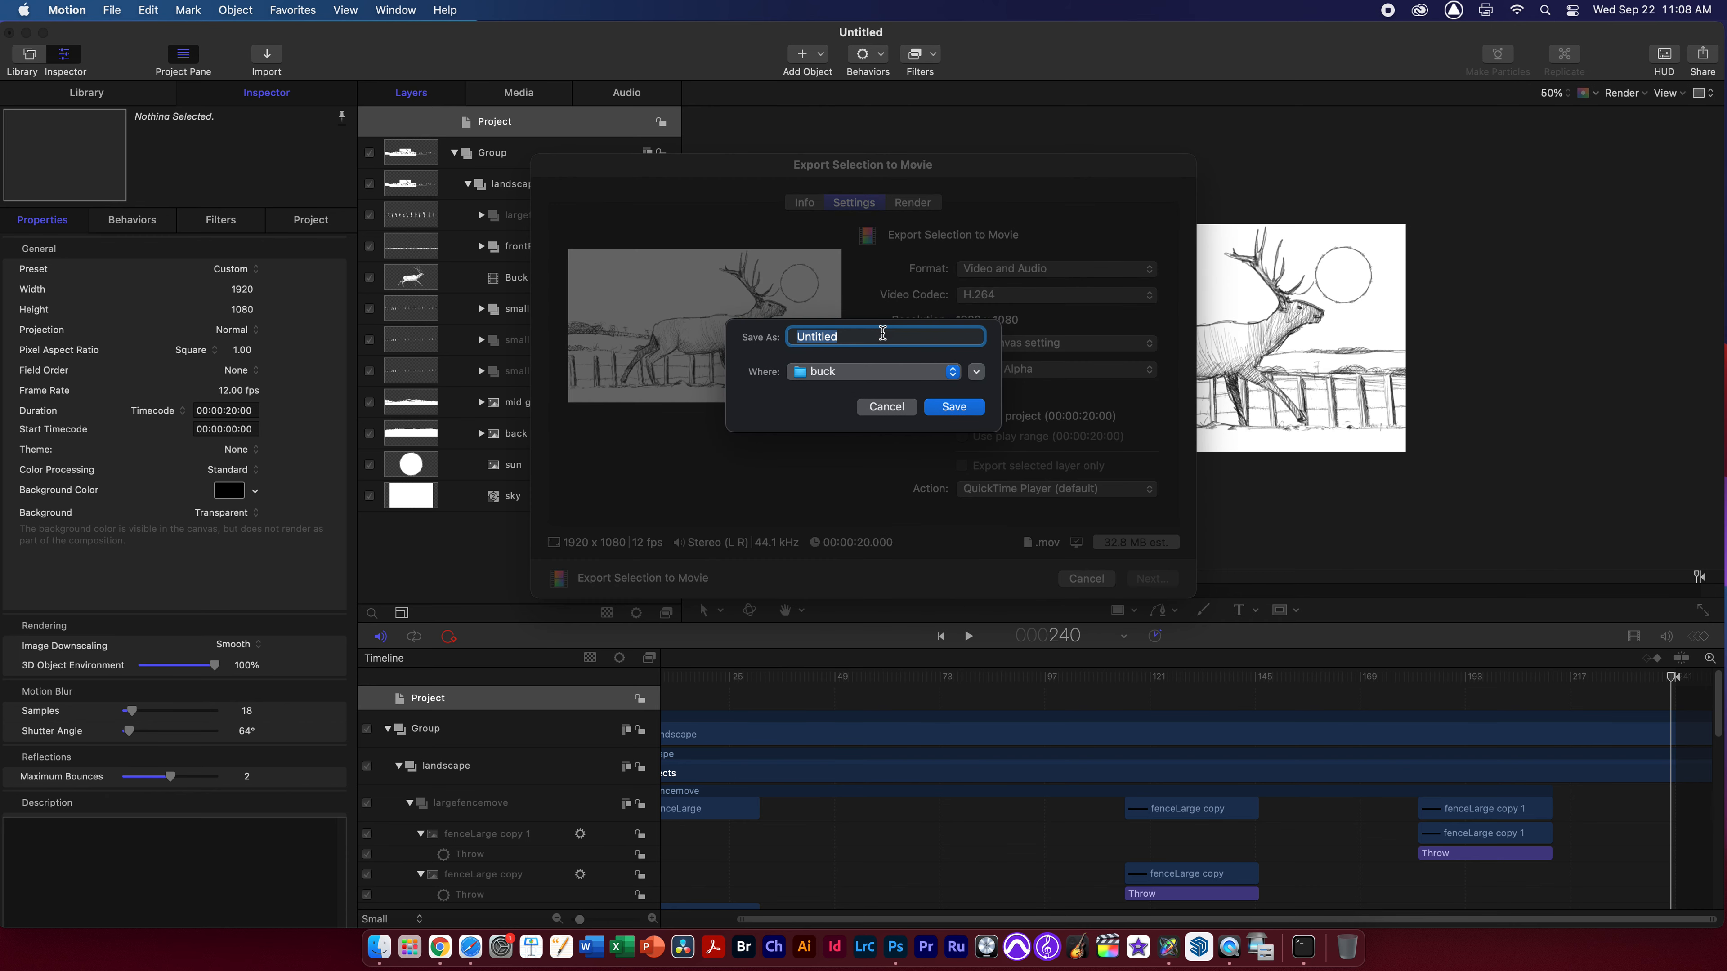
type("finishedBuck")
key("Return")
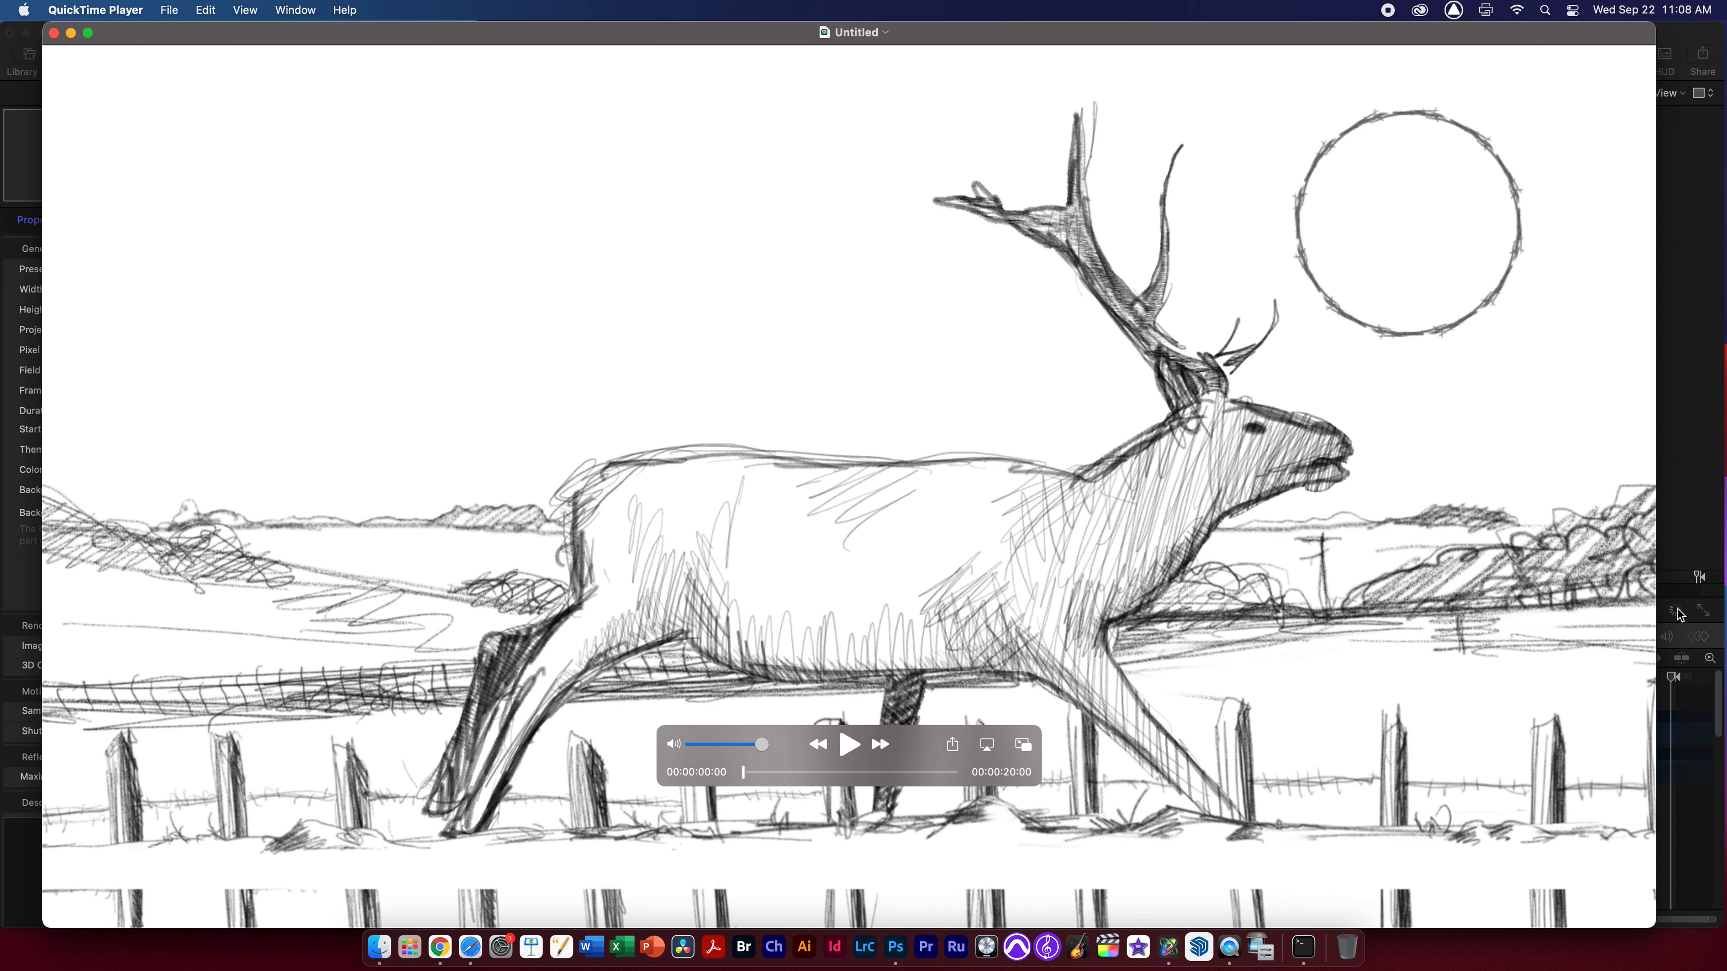
Play the exported movie through in QuickTime Player and switch back to Motion
key("space")
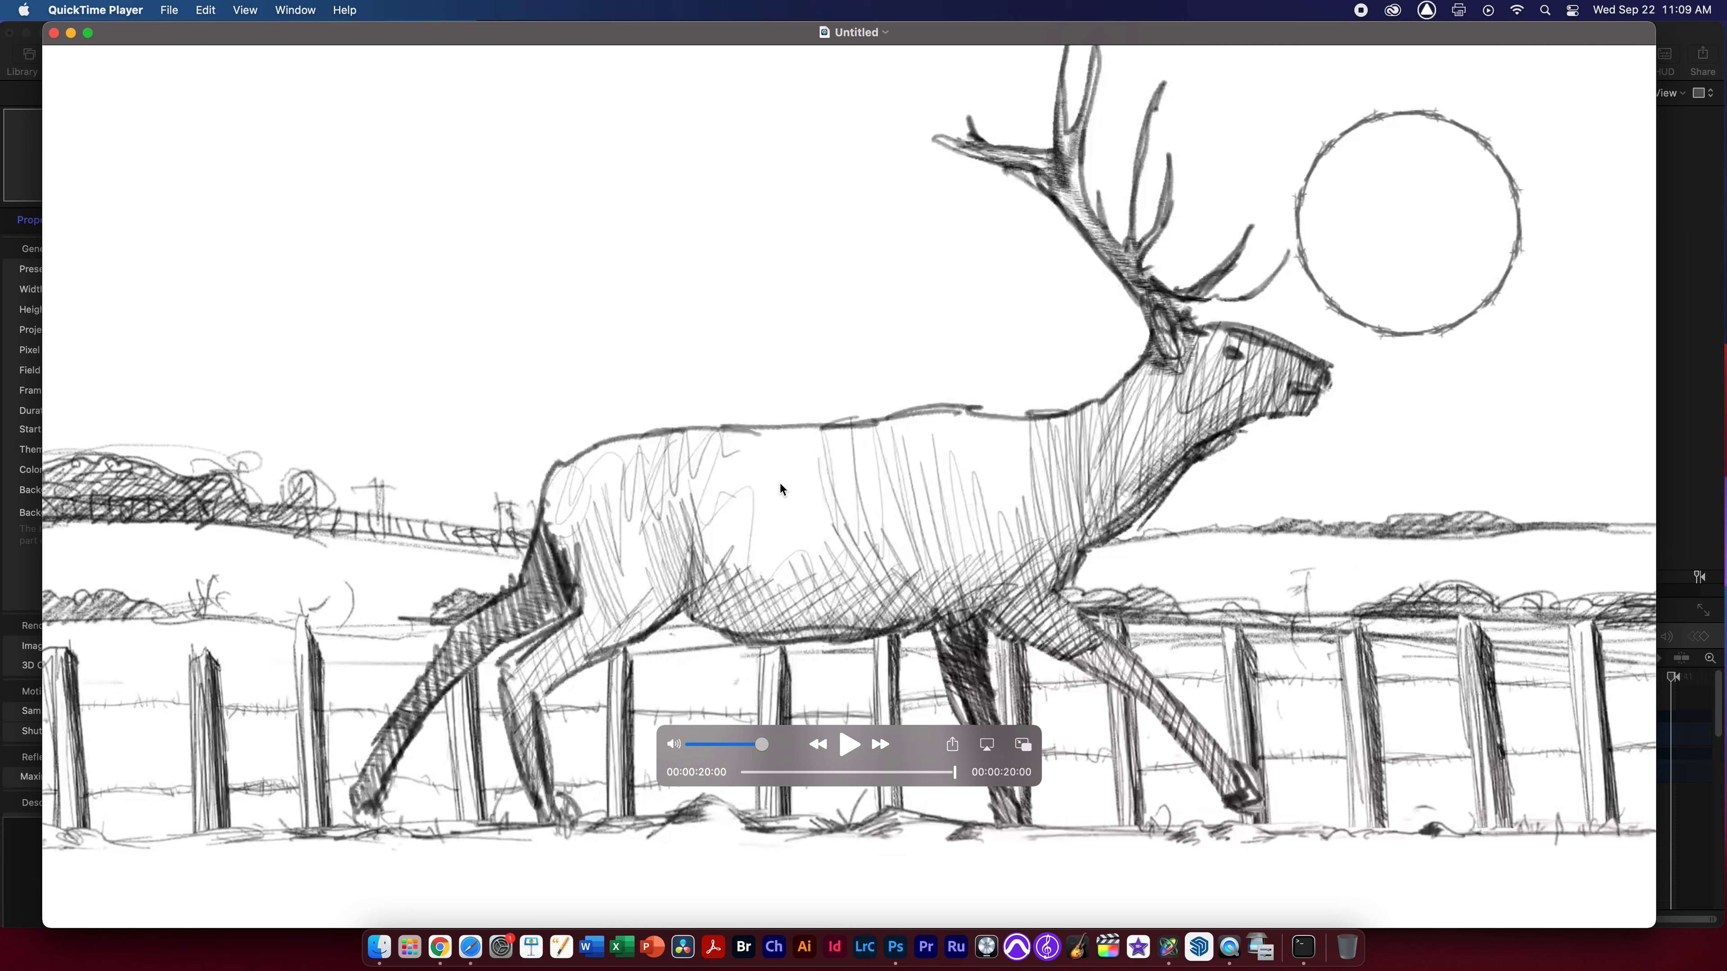
key("super+Tab")
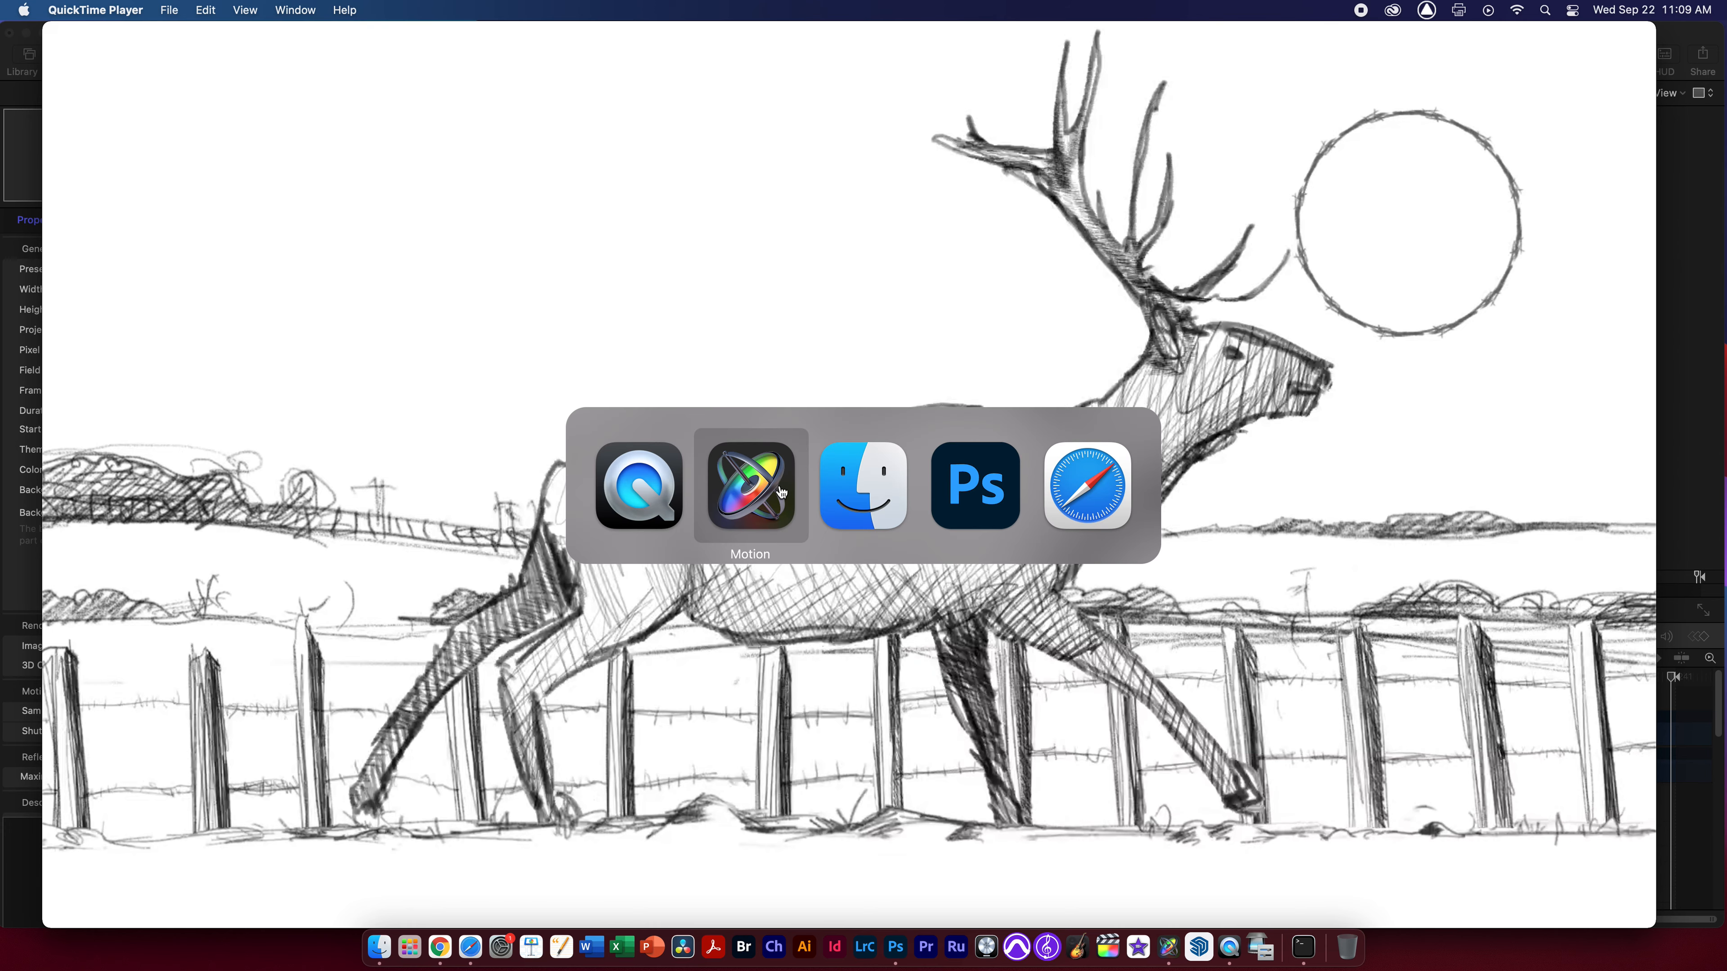